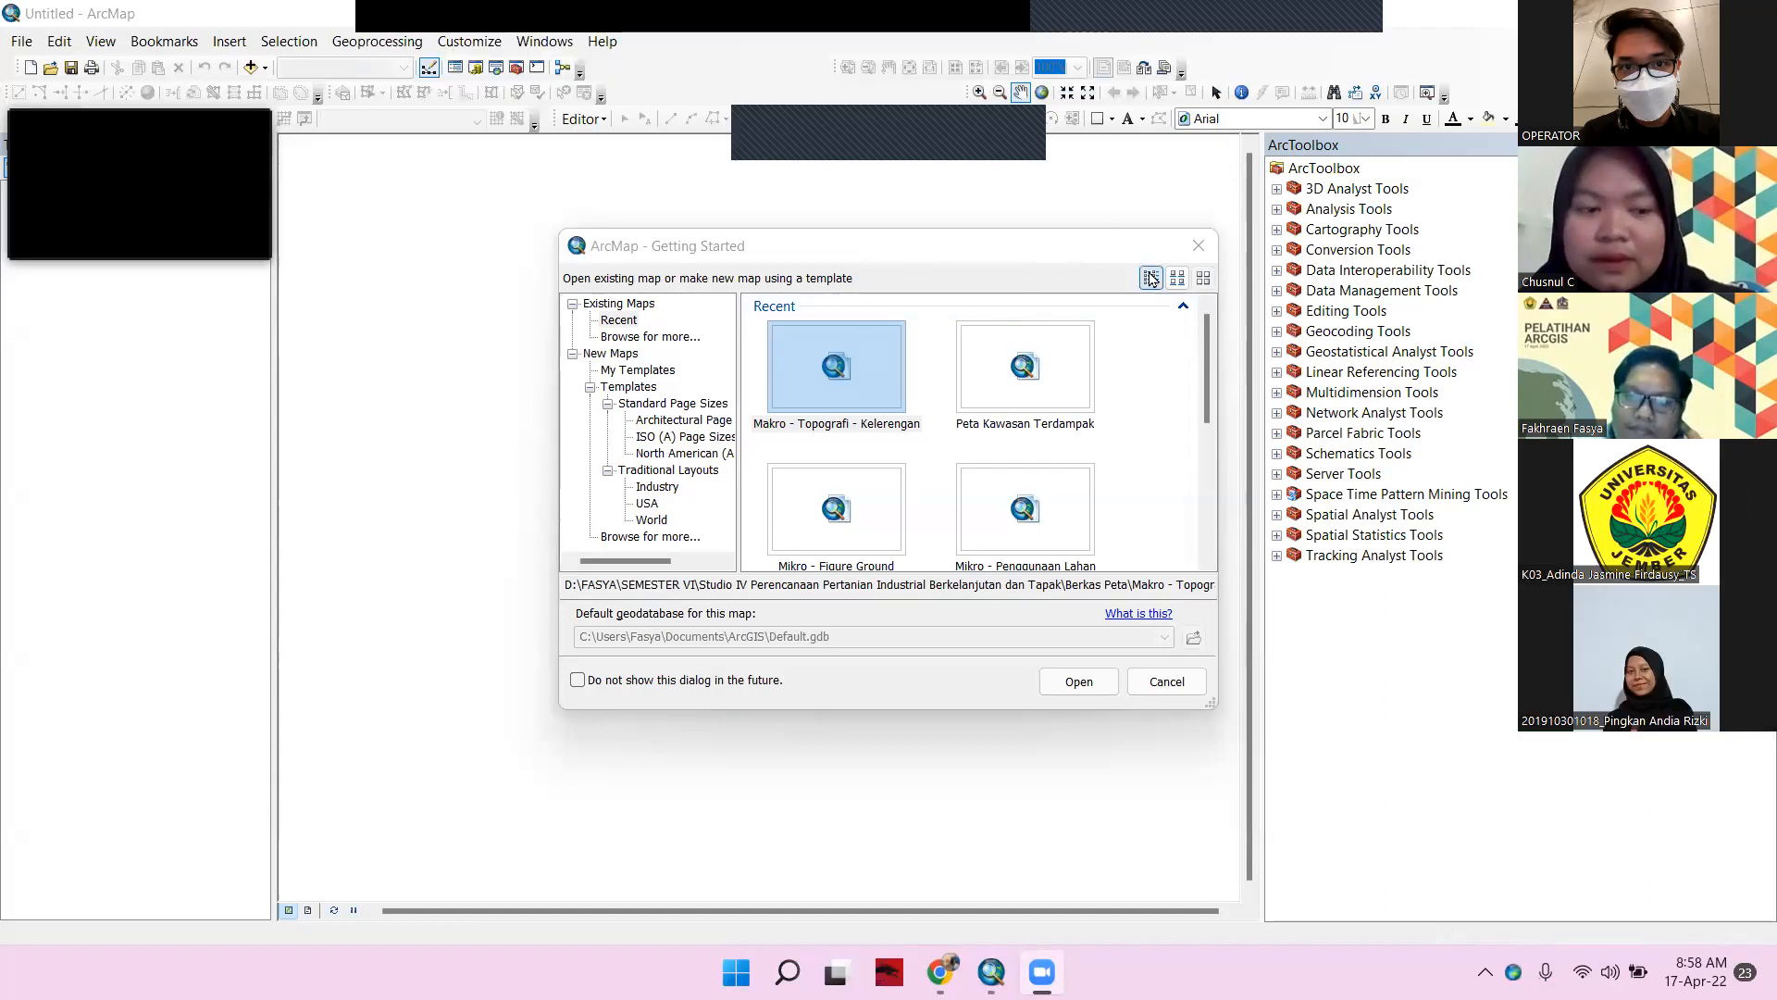
Dismiss the Getting Started dialog to work in a blank map and close the ArcToolbox window
left_click(1198, 247)
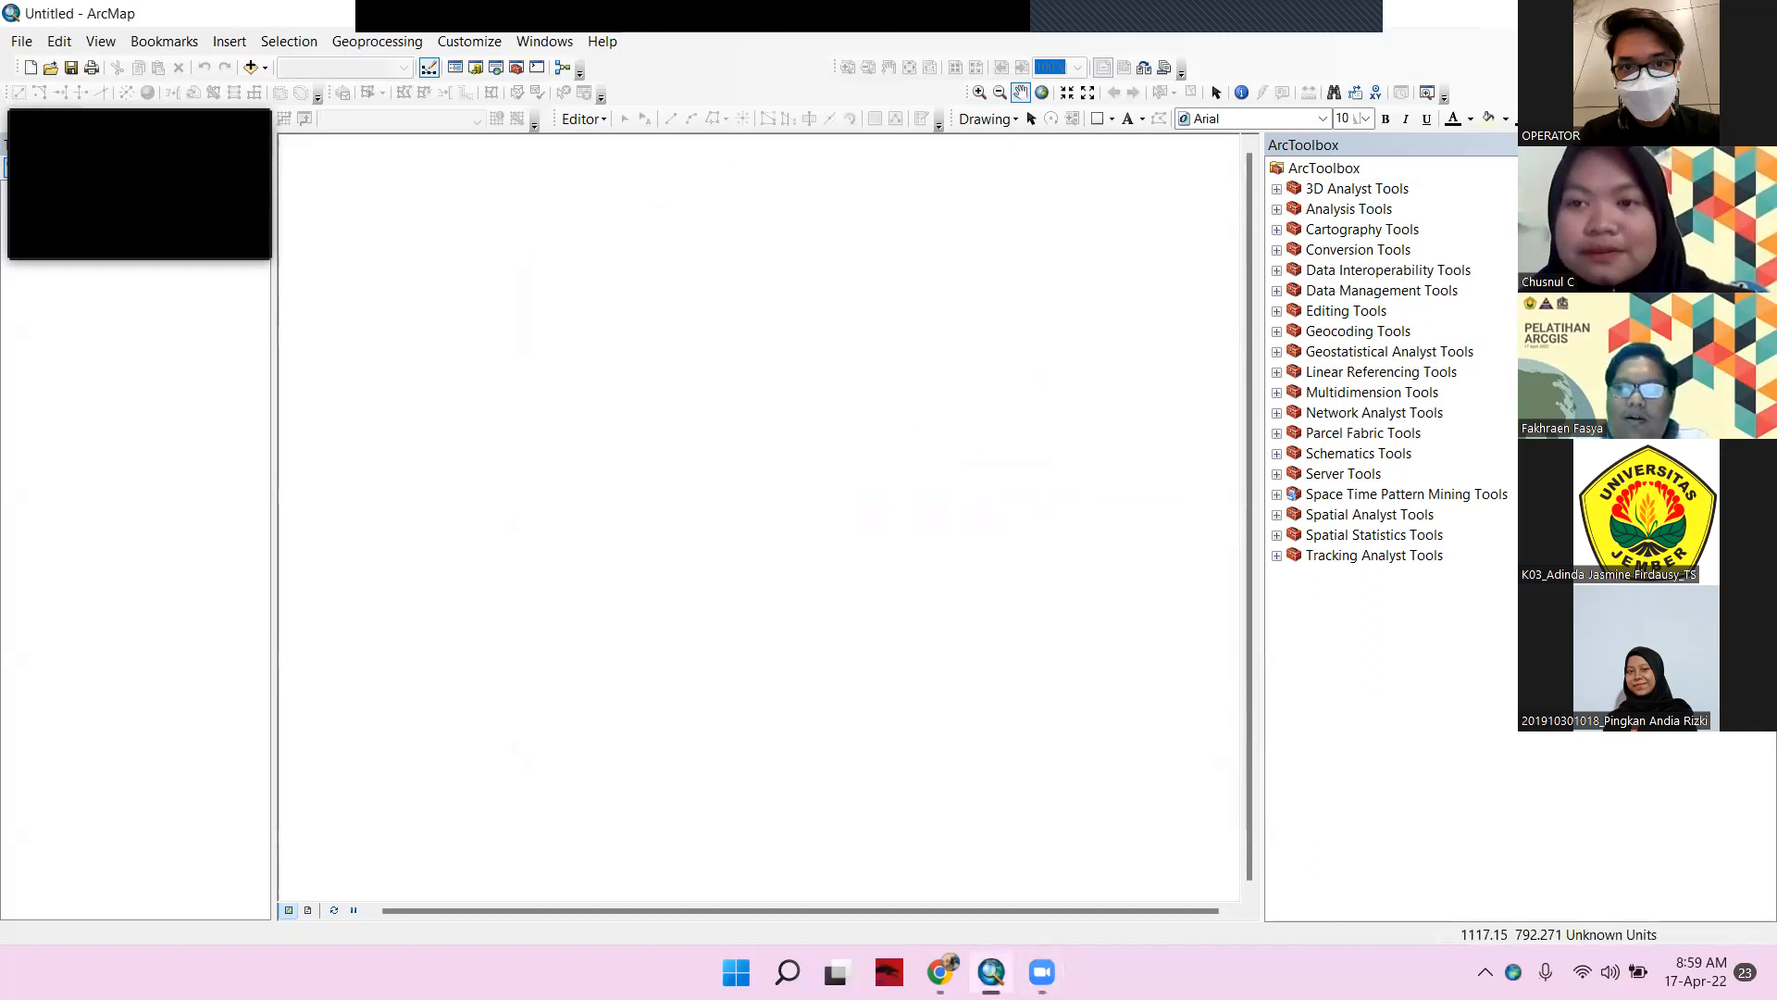
left_click(1766, 146)
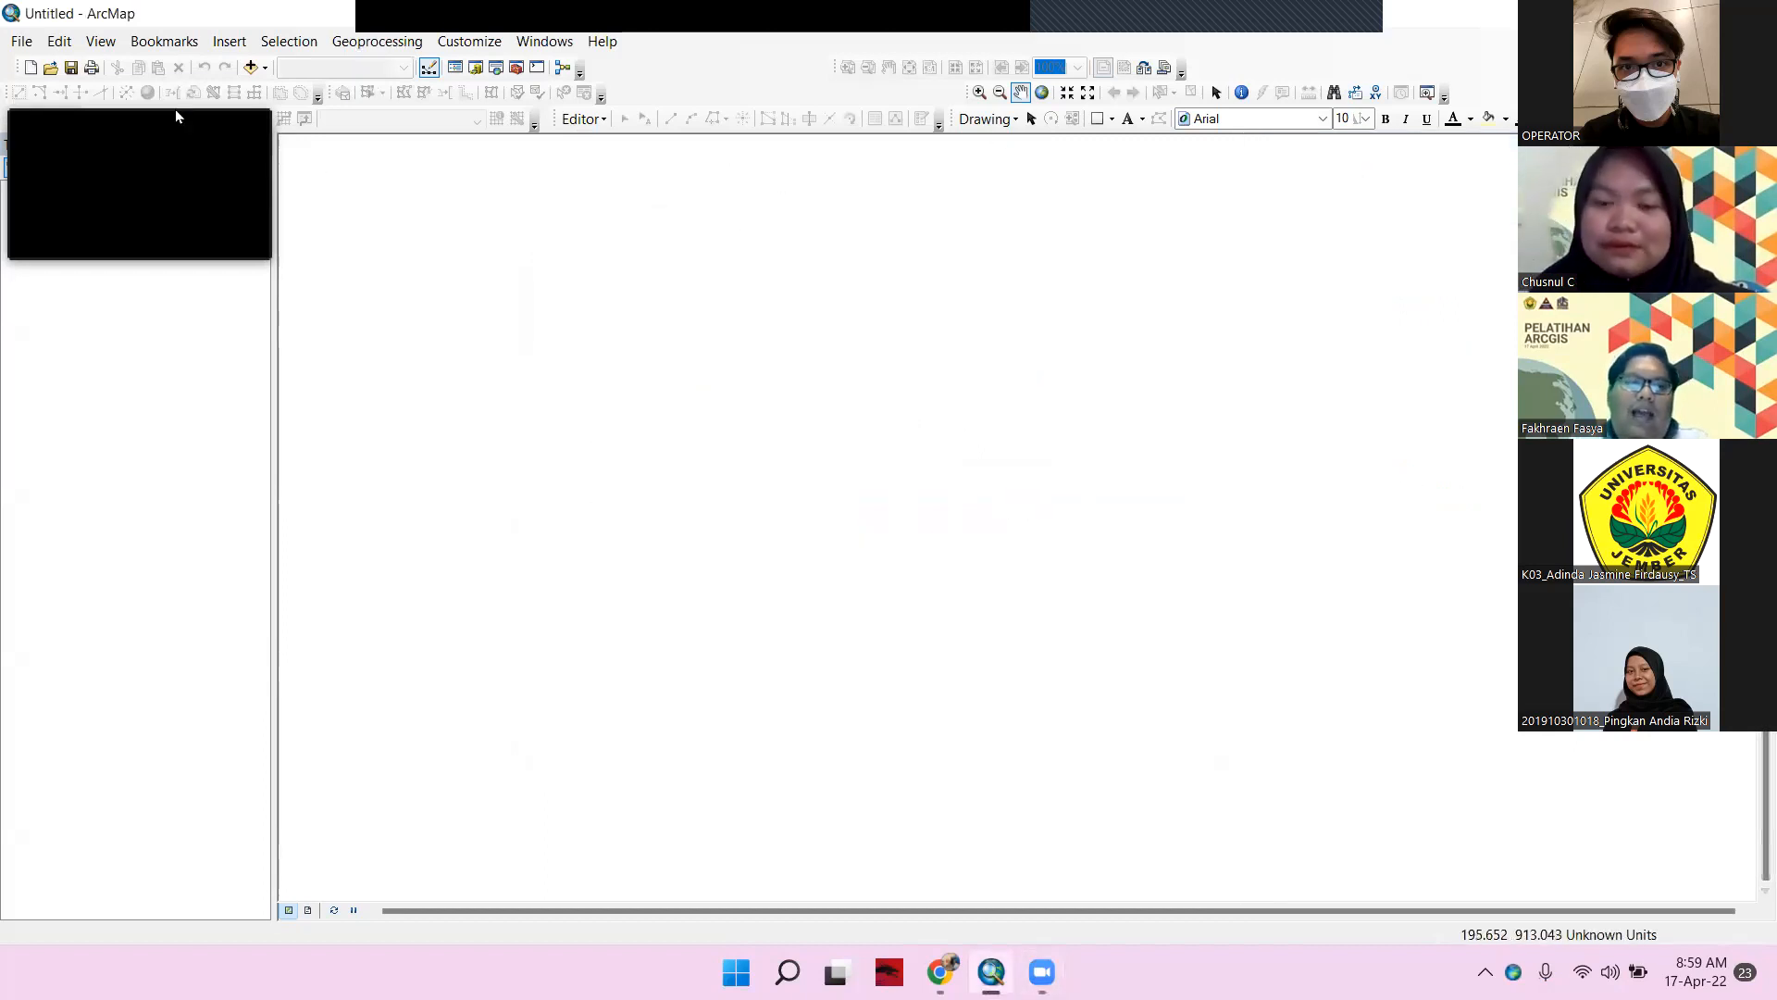
mouse_move(178, 113)
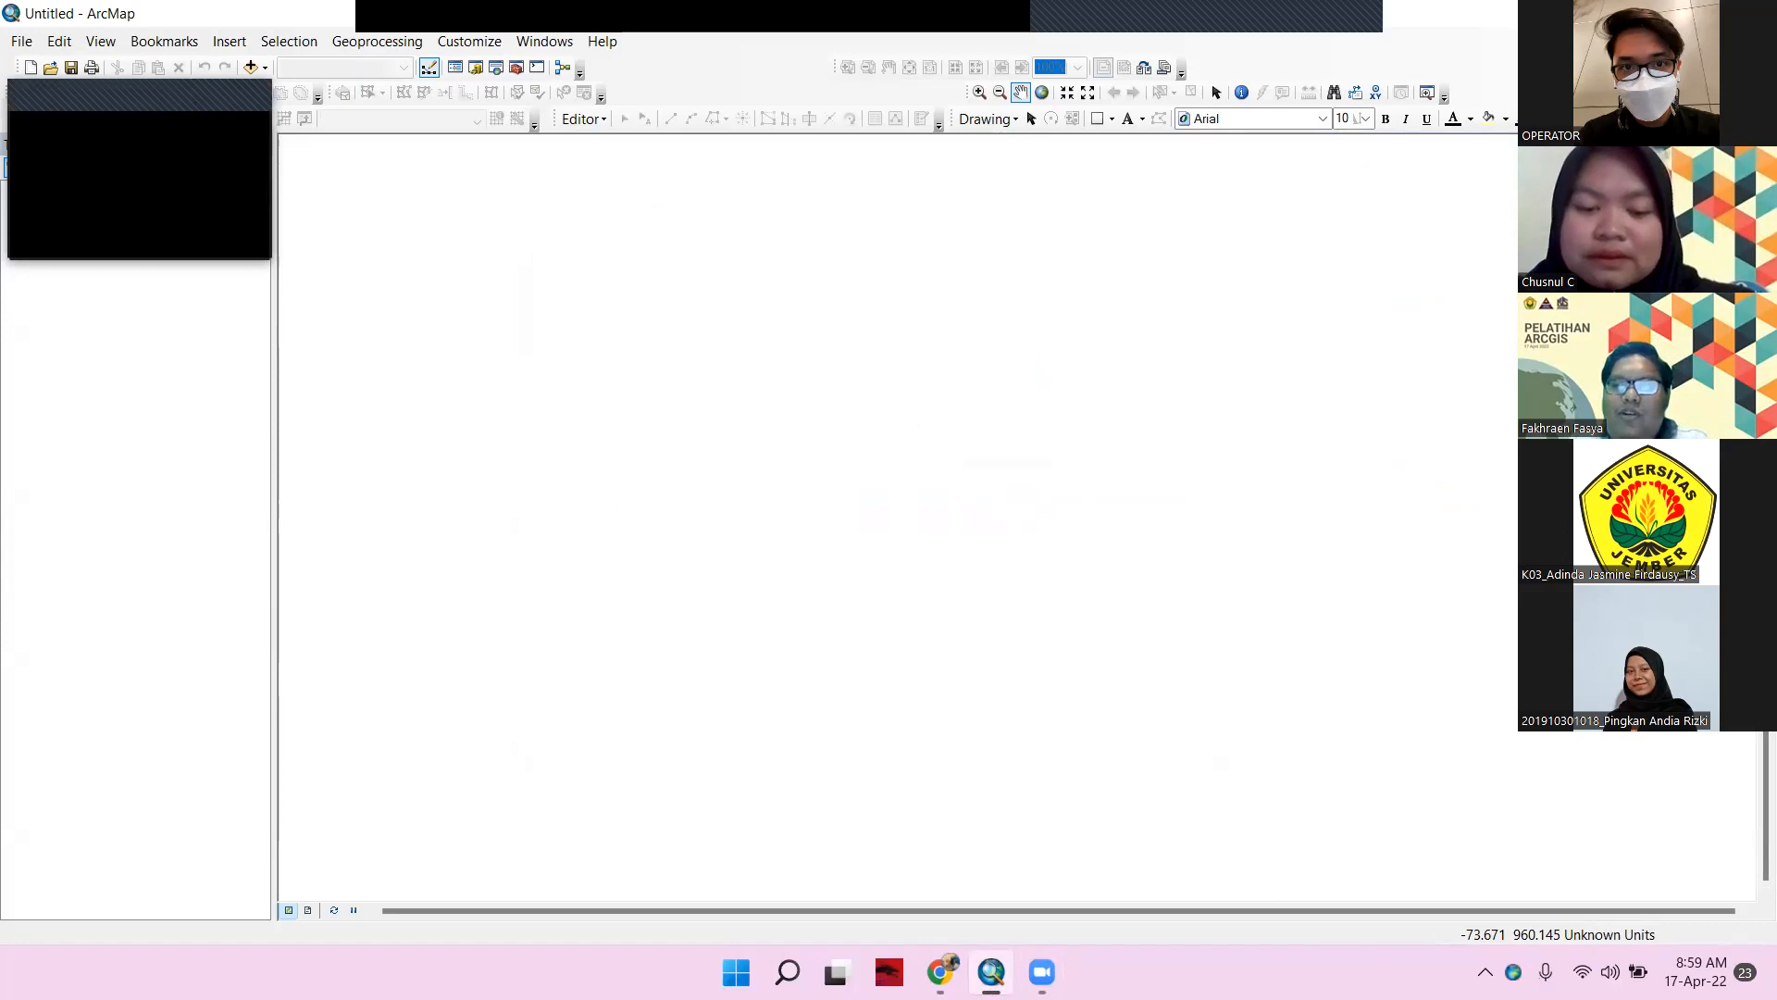
left_click_drag(139, 170, 1638, 97)
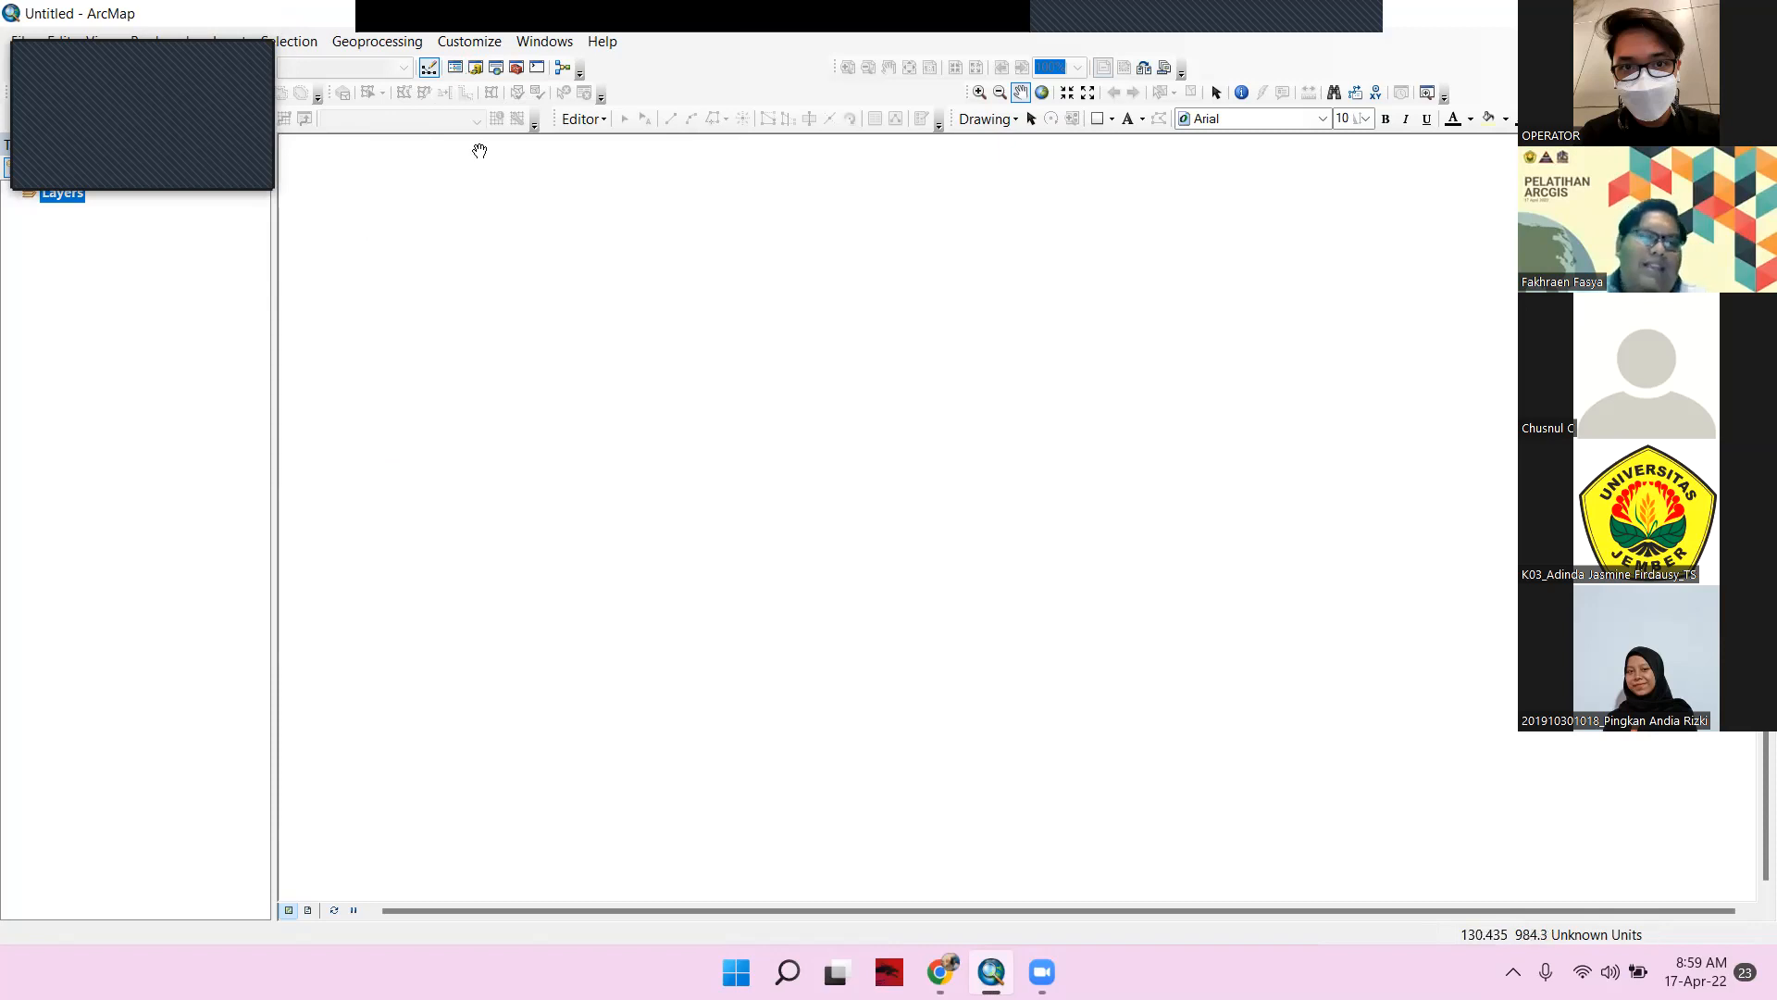
Browse the Catalog to the semester's Studio folder on drive D: and add the Citra satellite image (.tif) to the map
left_click(475, 69)
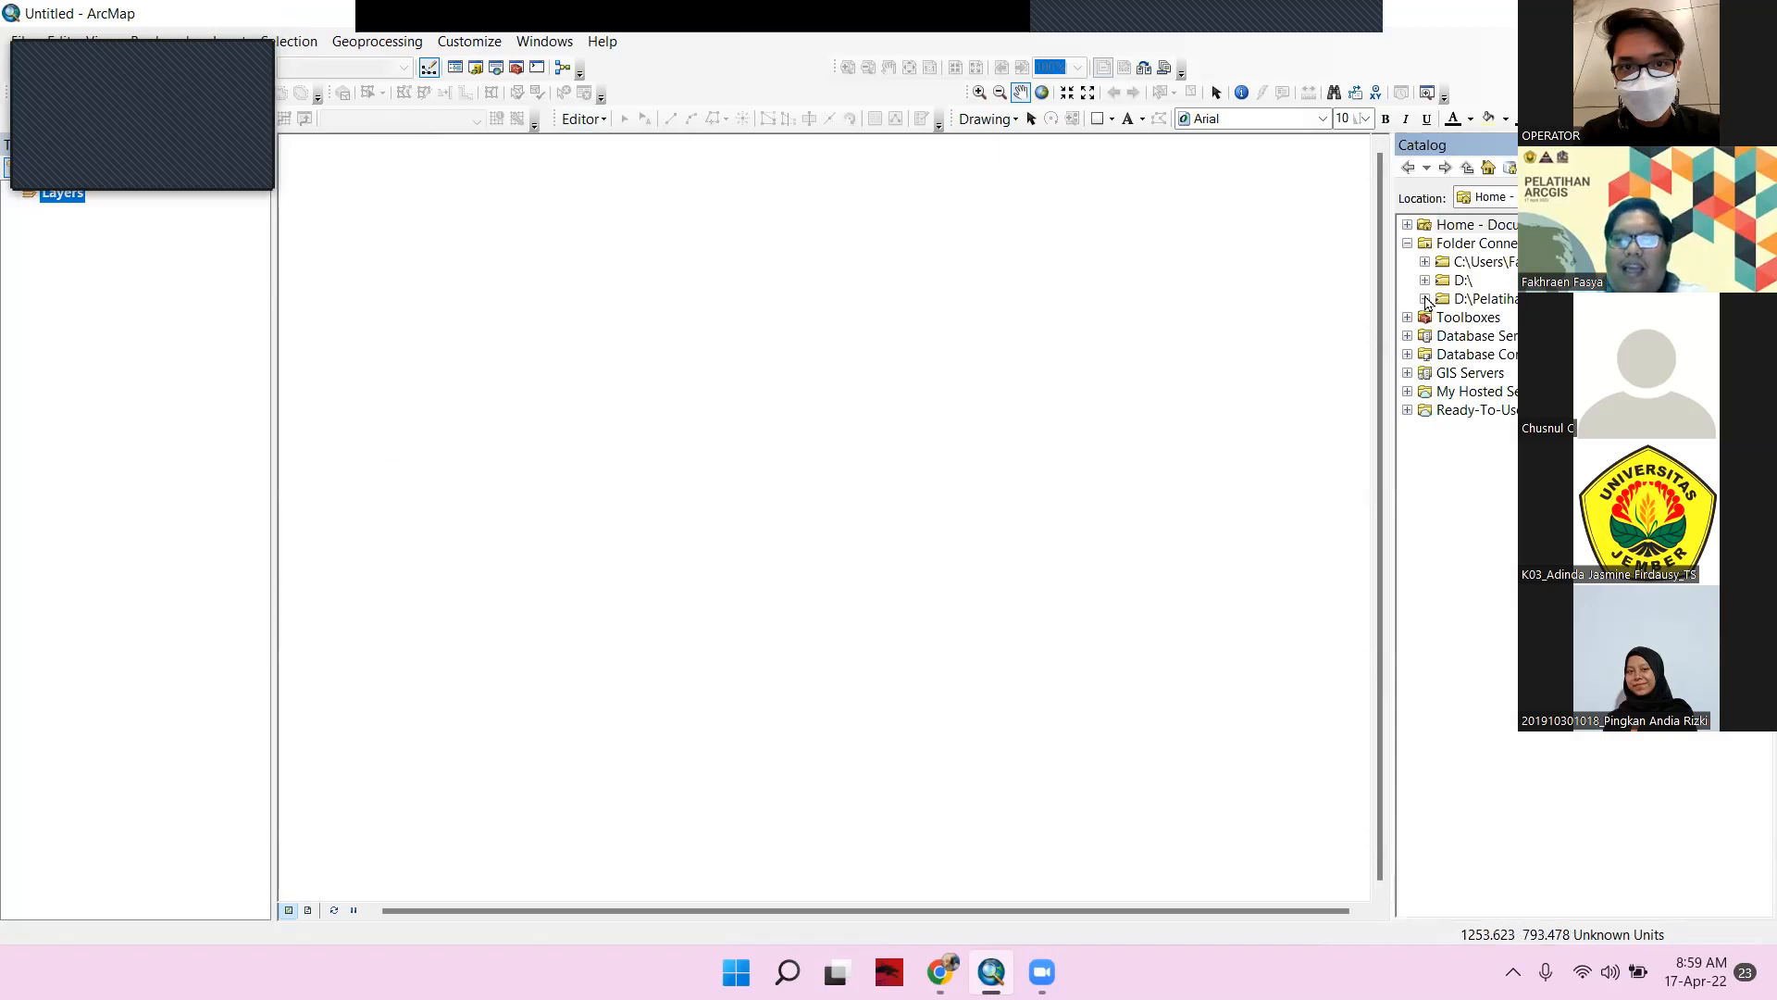
left_click(1426, 300)
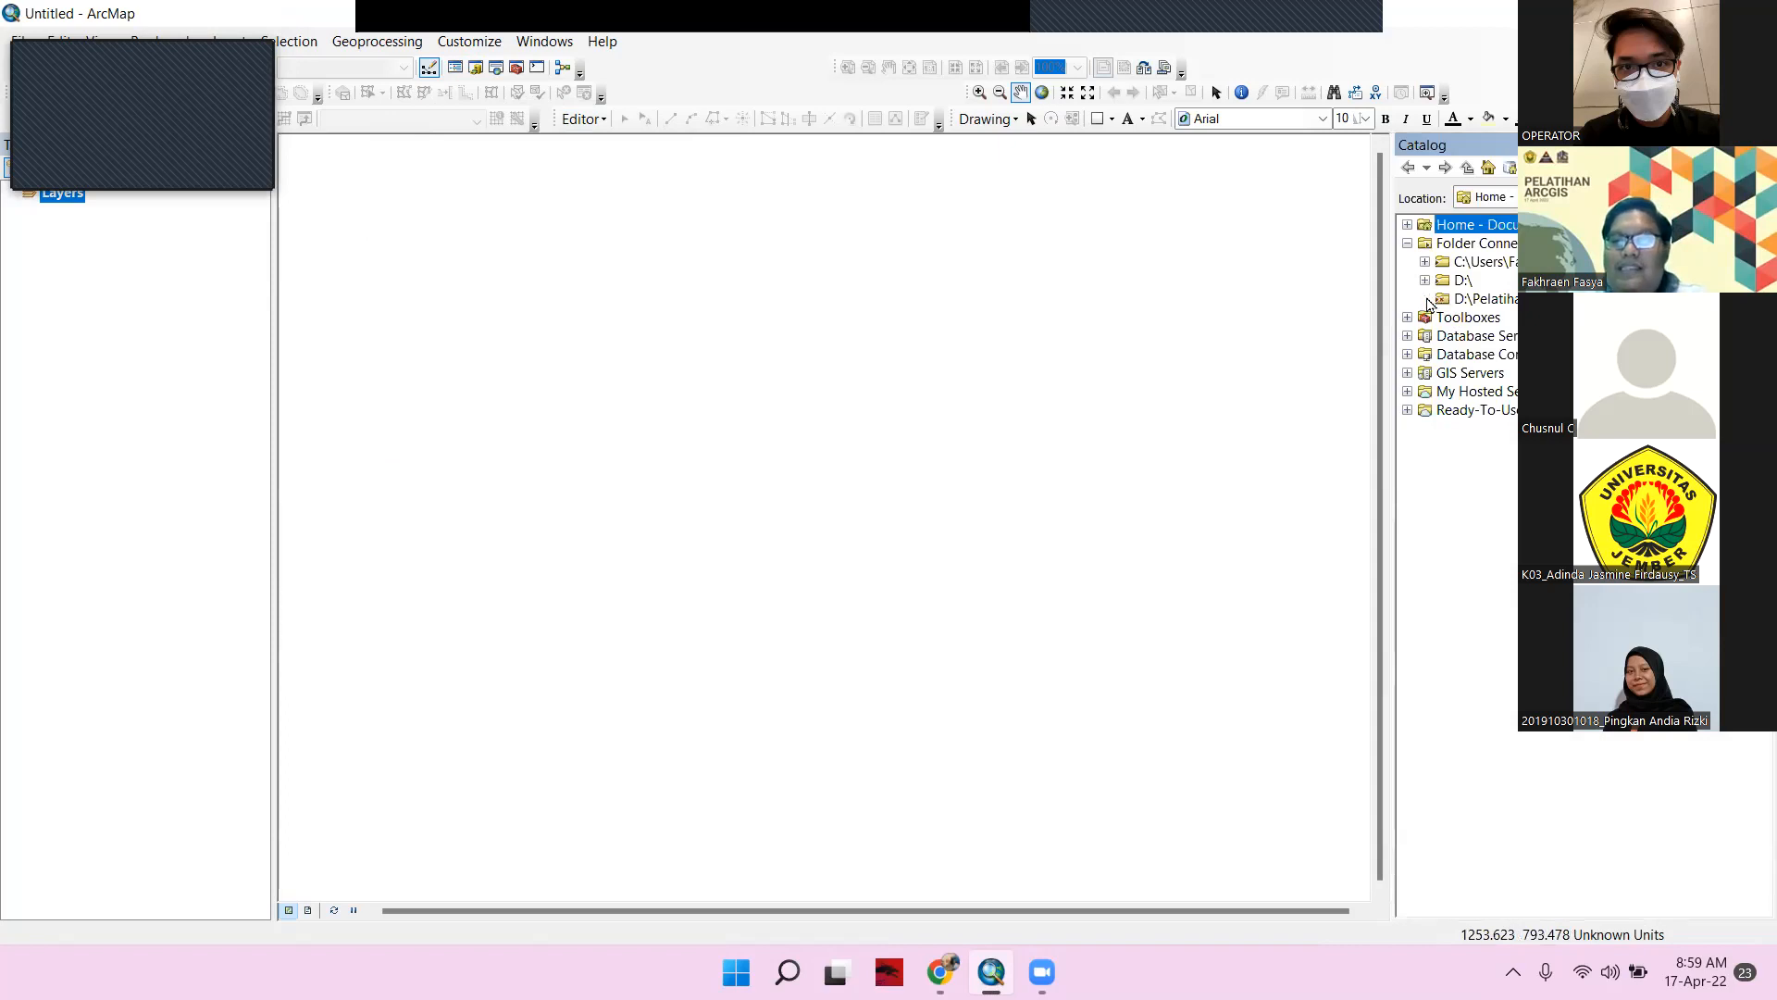
left_click(1426, 281)
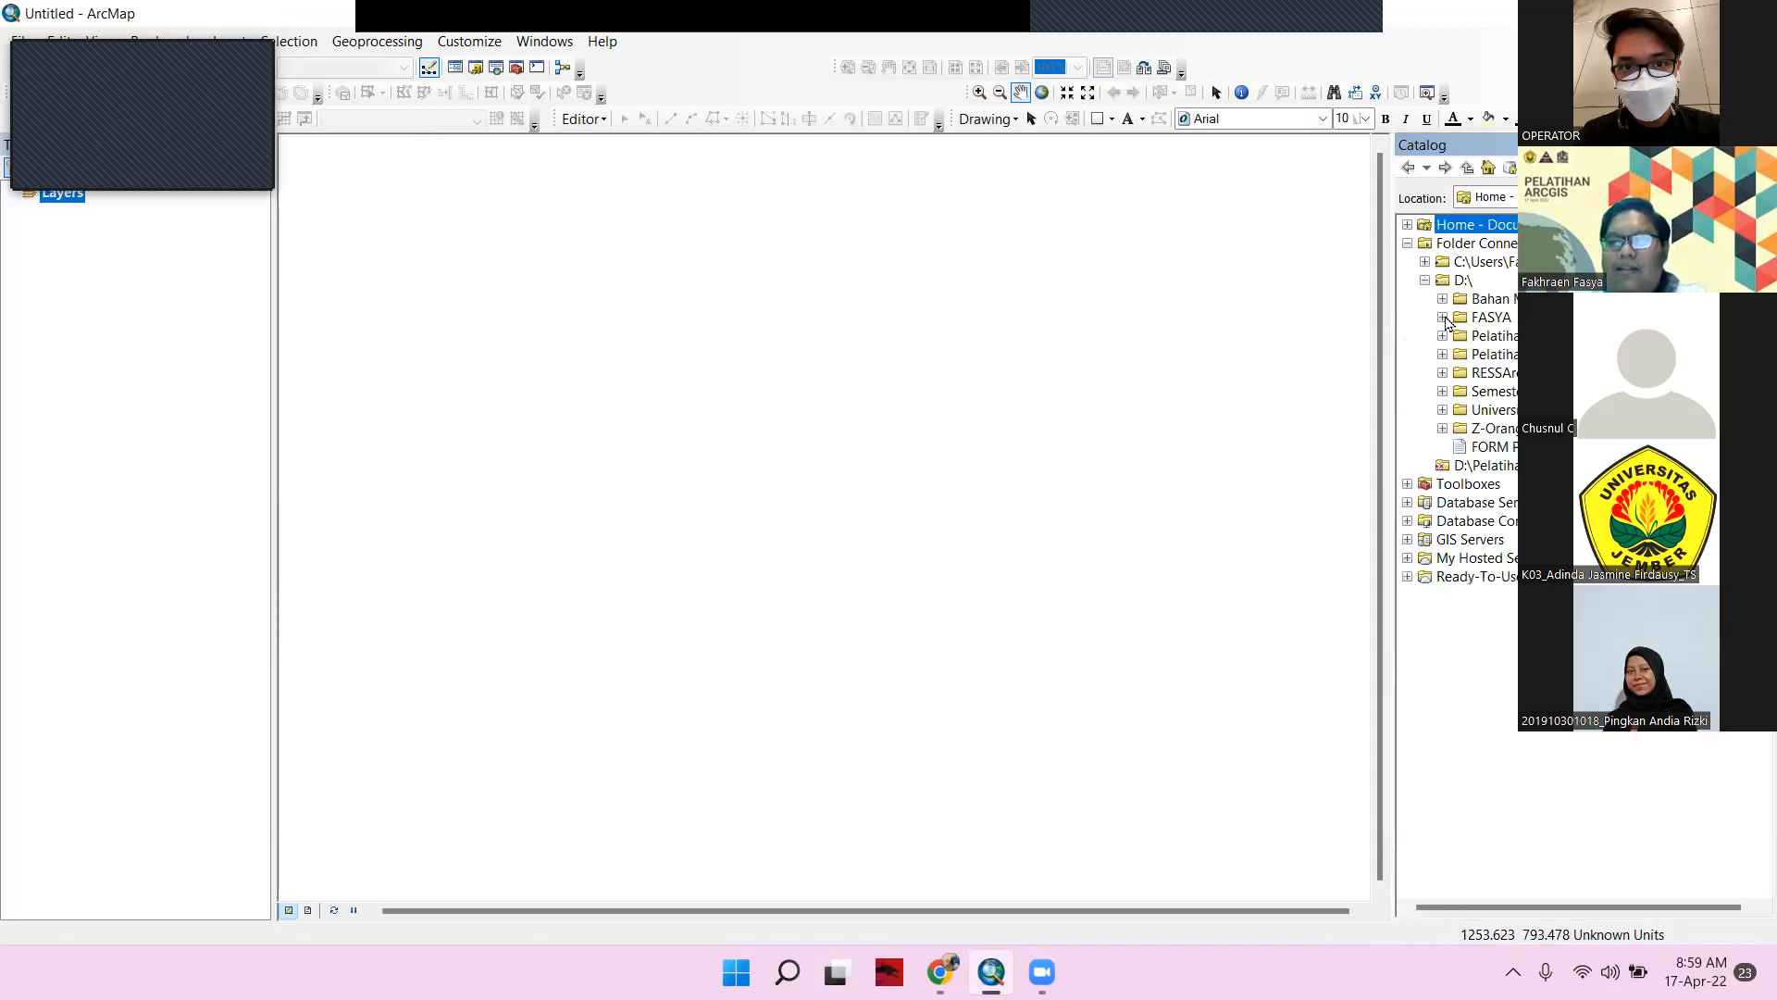
left_click(1443, 318)
left_click(1460, 540)
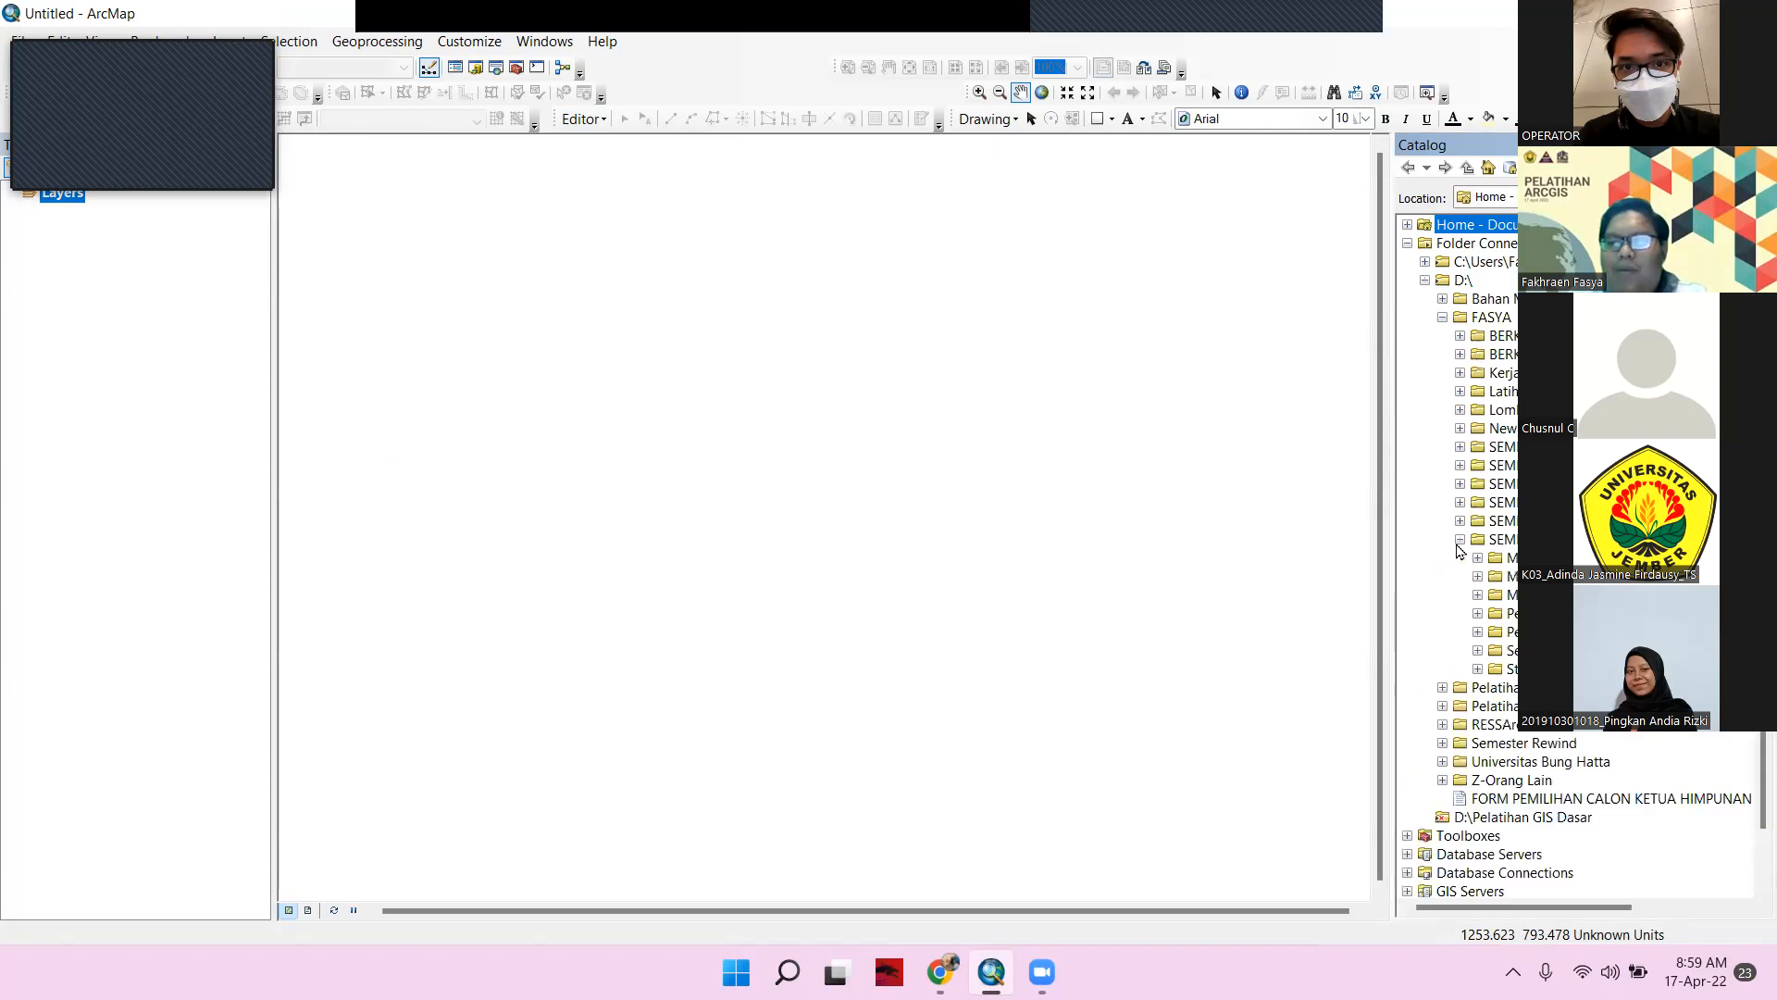
left_click(1479, 668)
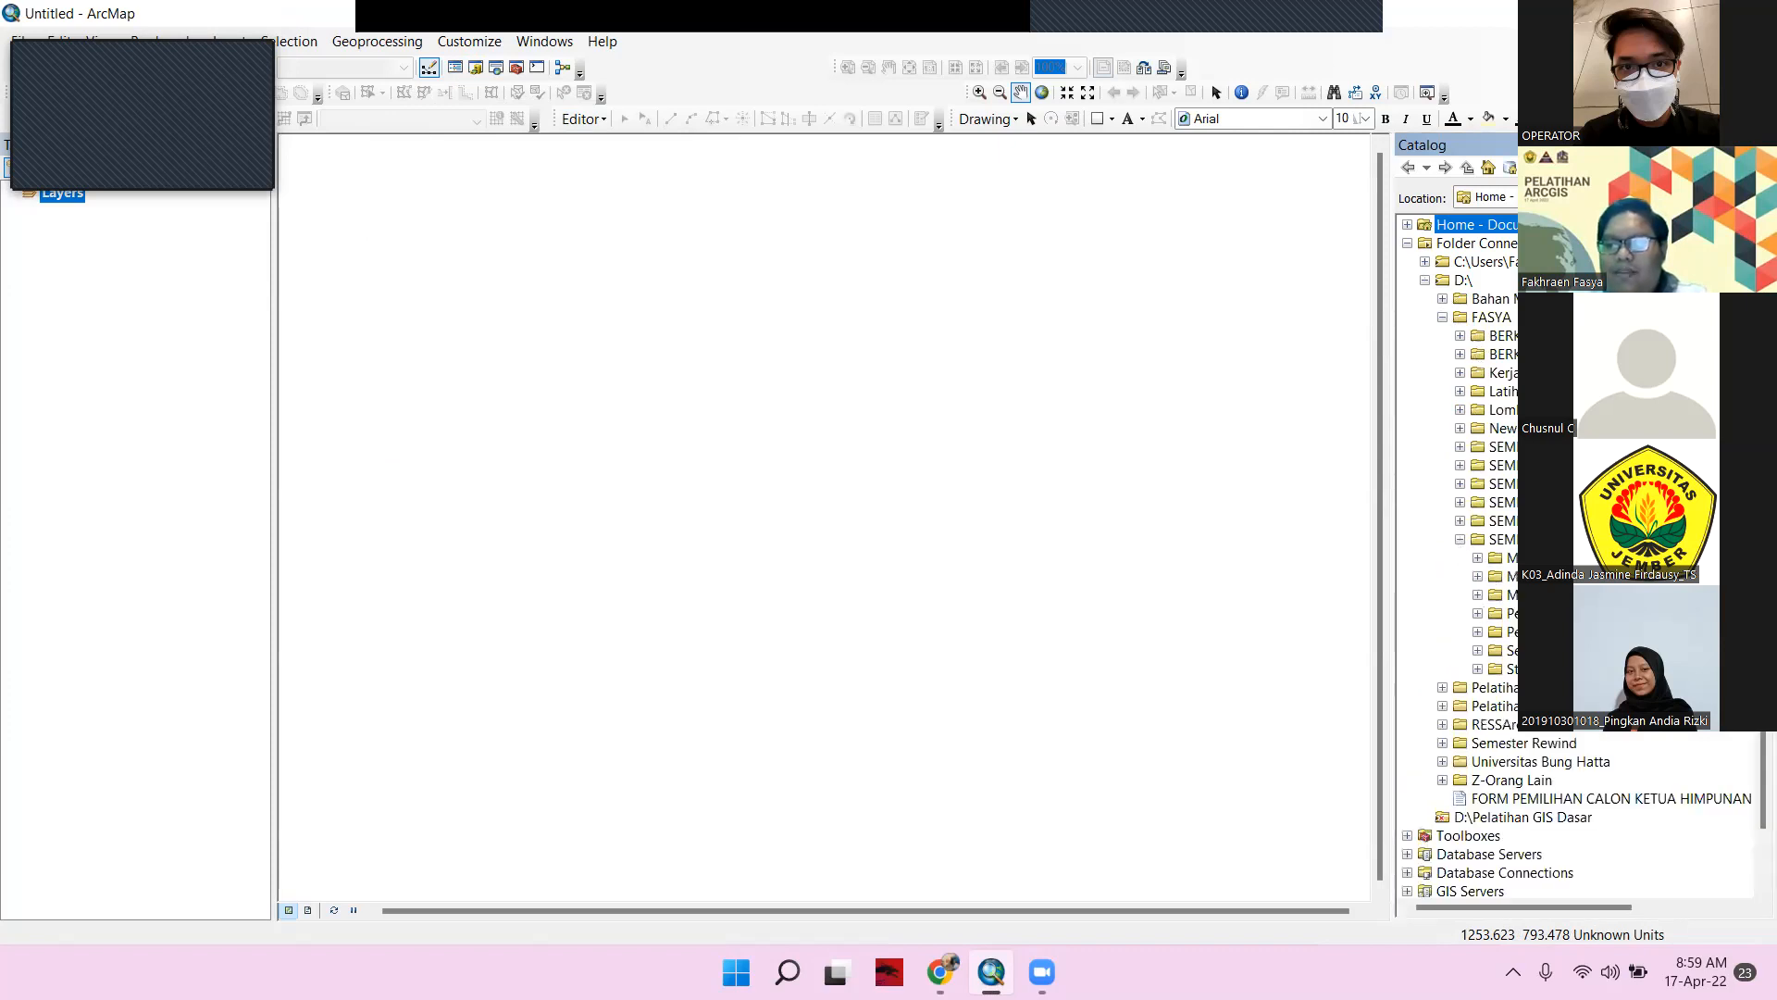
scroll(1514, 587, "down", 1)
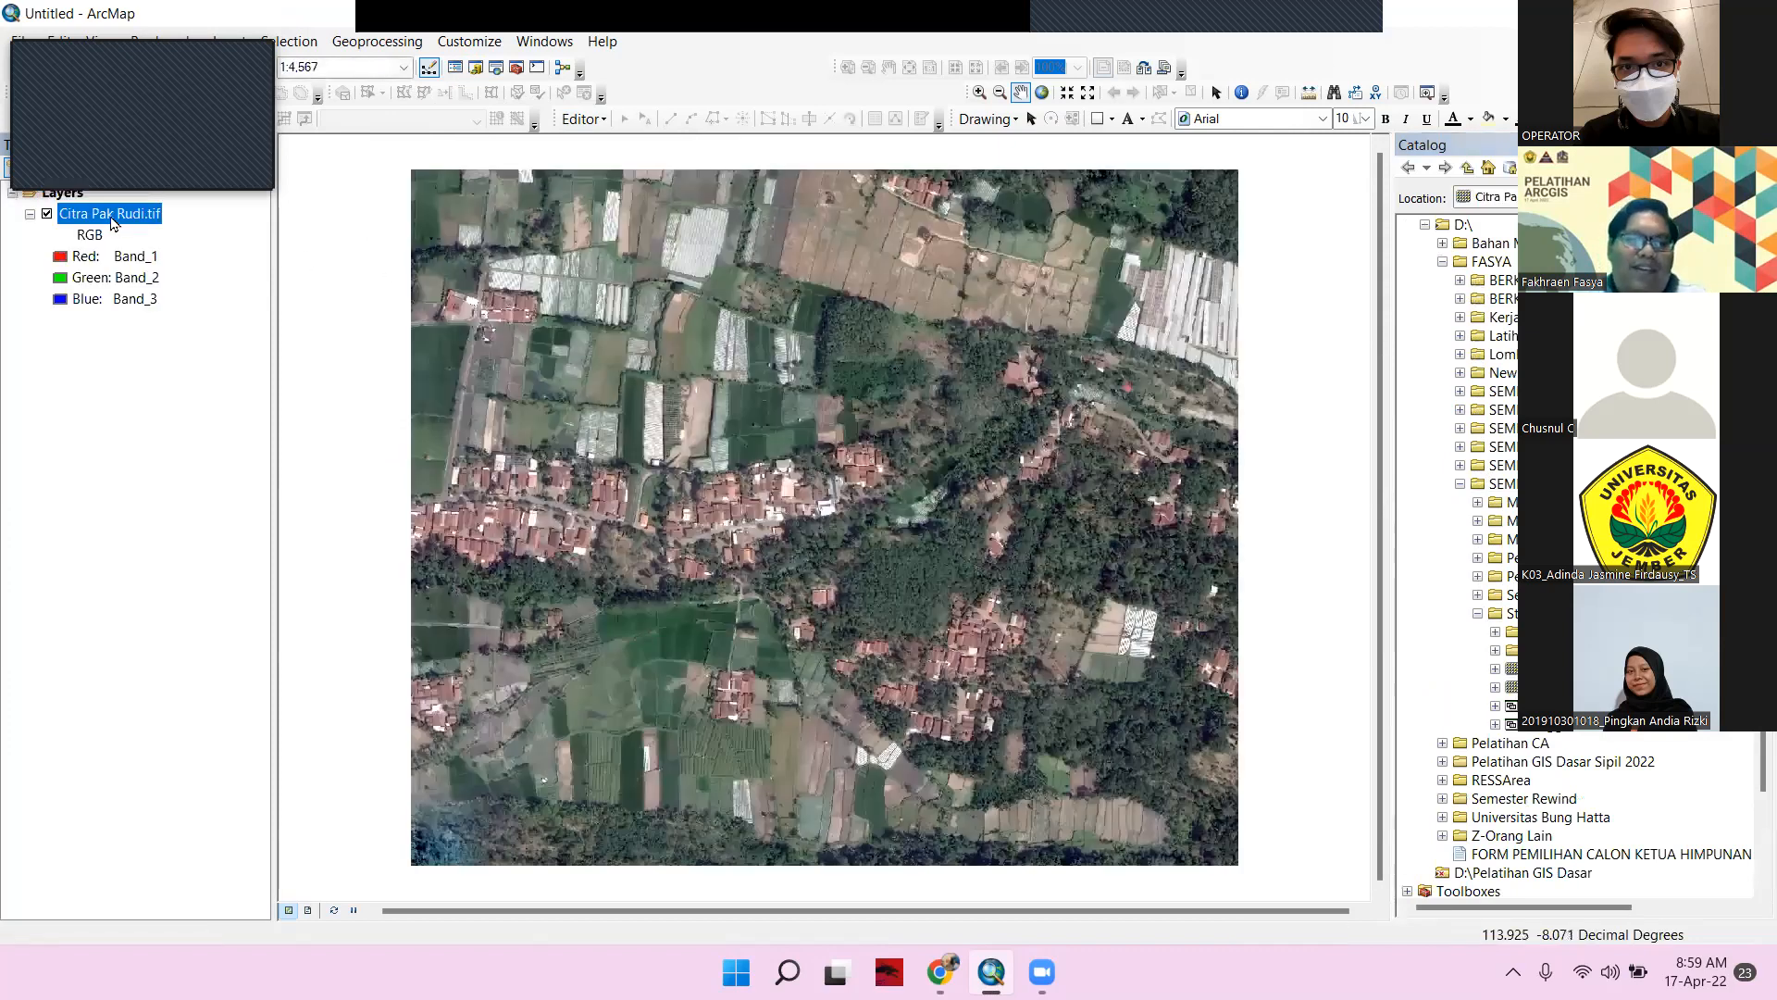
right_click(111, 214)
left_click(26, 498)
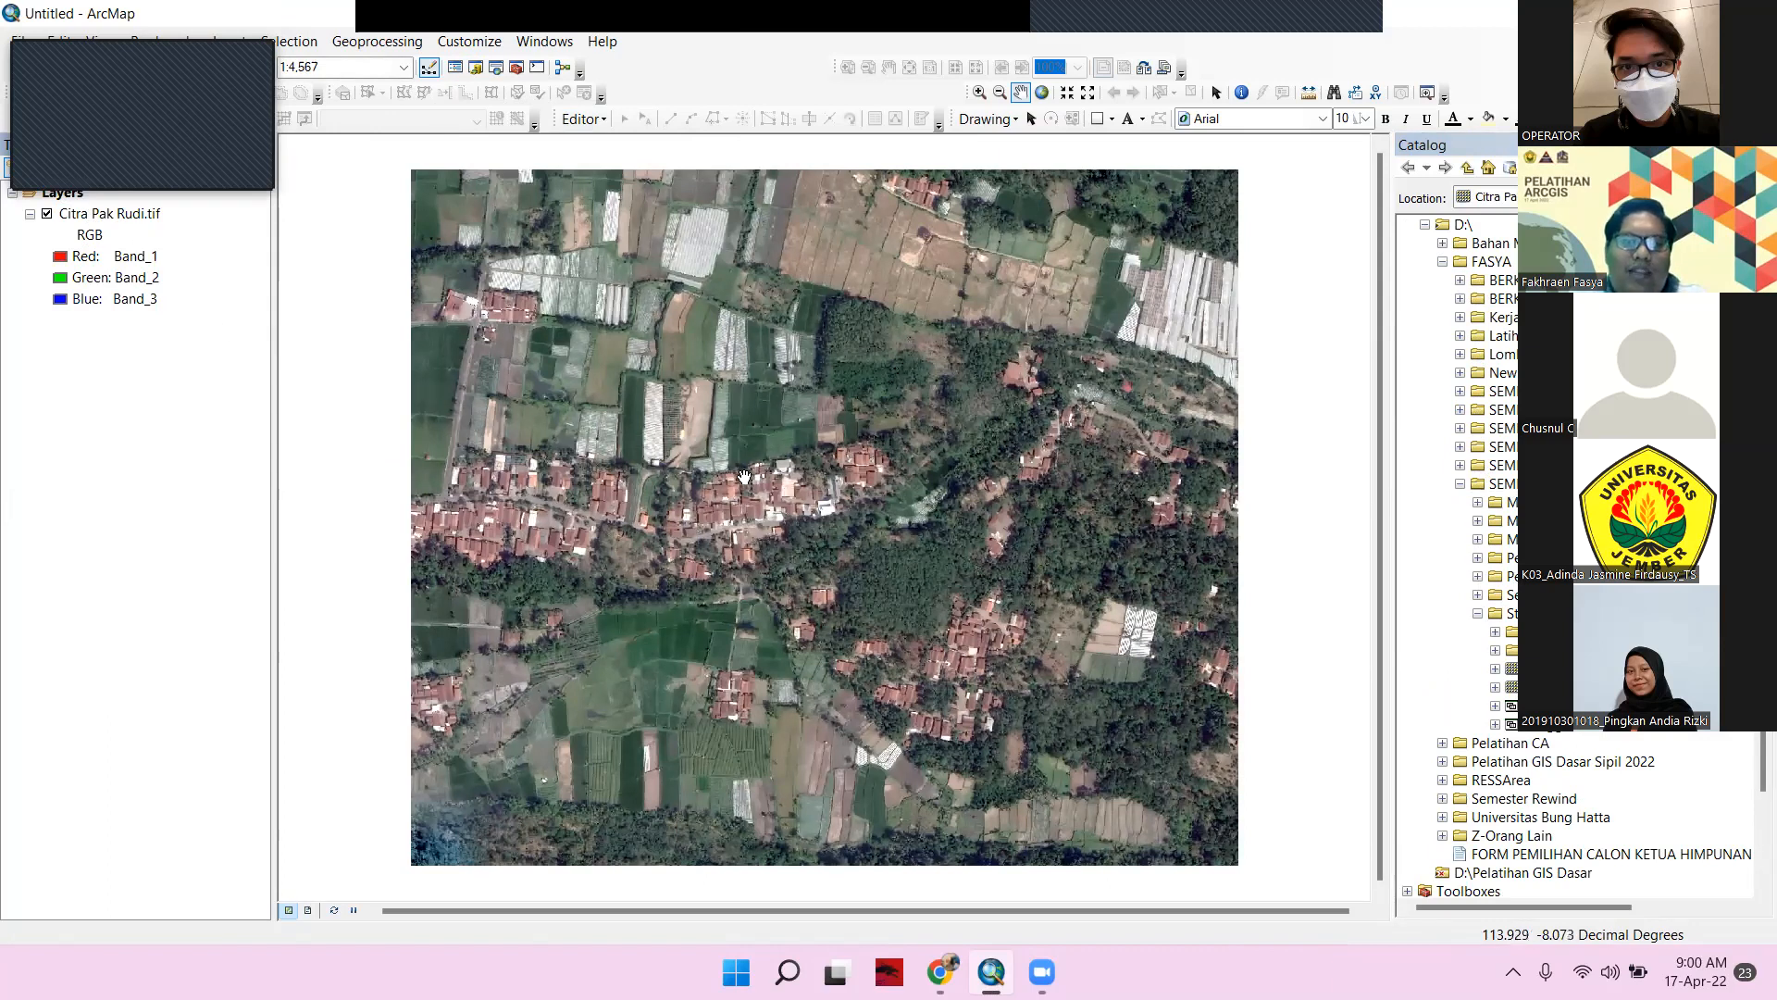
Examine the village houses and surrounding fields in the satellite image at a scale of 1:1,250
scroll(713, 495, "up", 3)
scroll(713, 495, "down", 2)
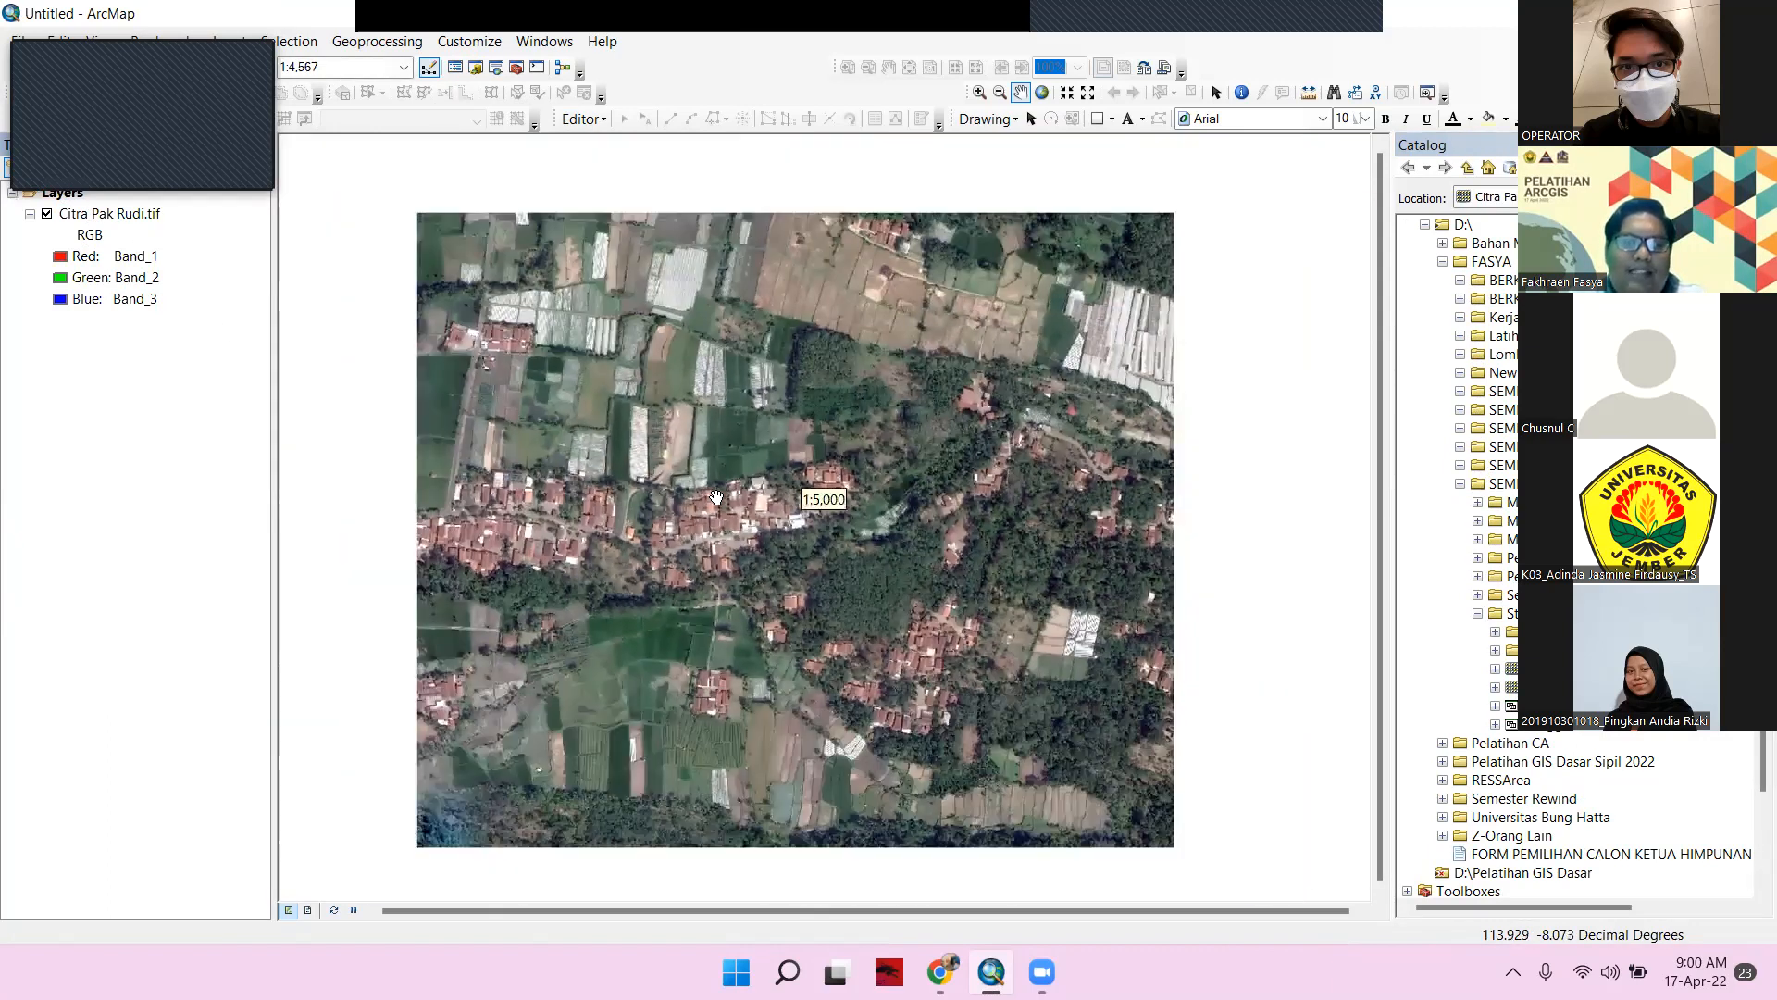
scroll(772, 504, "up", 3)
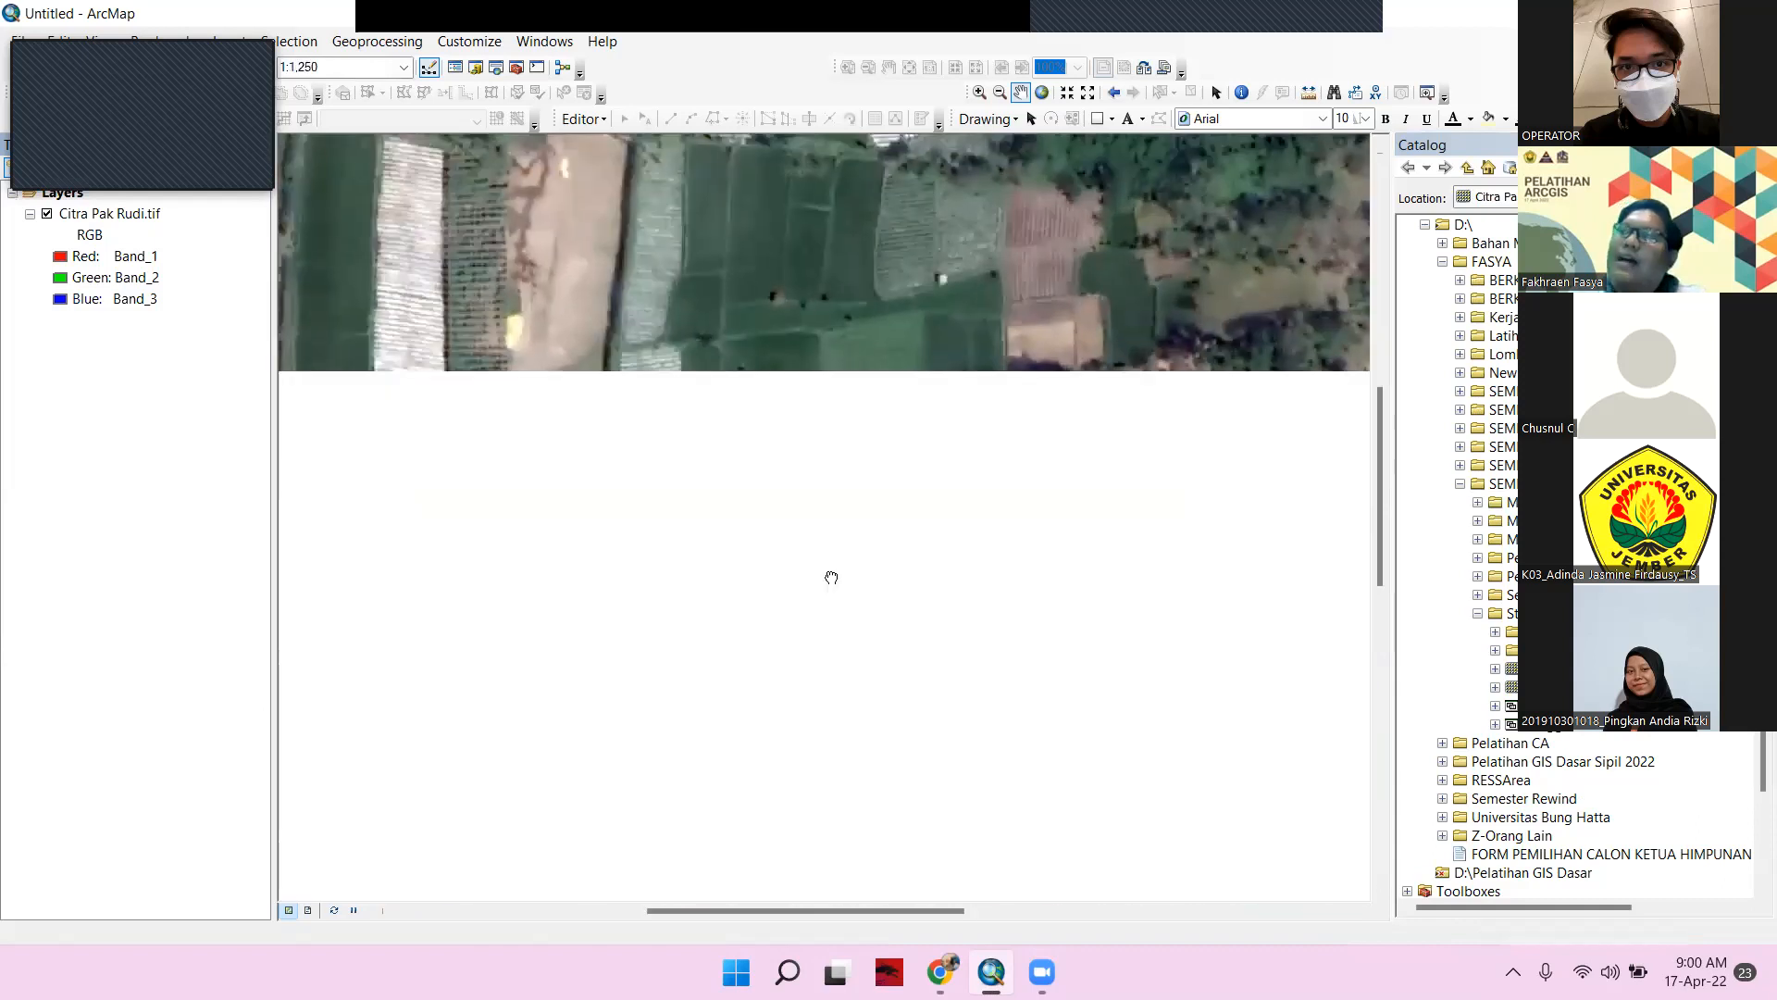
left_click_drag(765, 601, 629, 619)
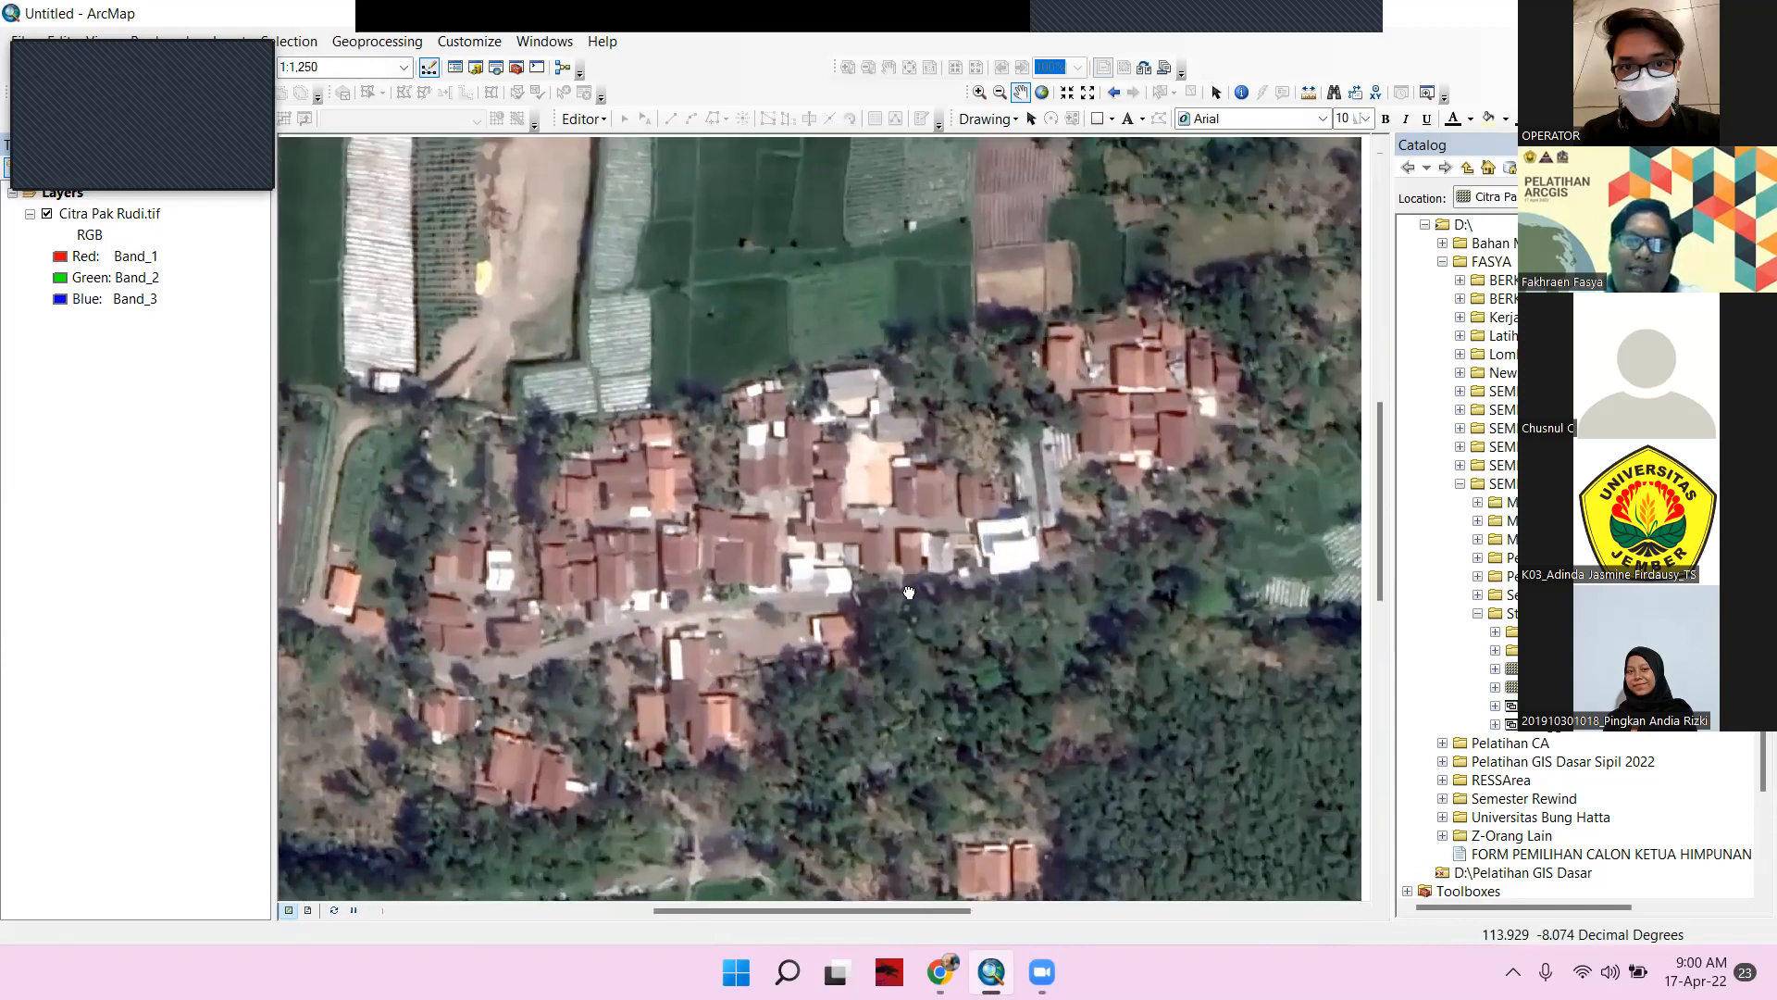
left_click_drag(819, 595, 914, 603)
left_click_drag(822, 703, 1221, 674)
left_click_drag(842, 627, 1063, 631)
left_click_drag(896, 613, 735, 555)
left_click_drag(1055, 548, 810, 549)
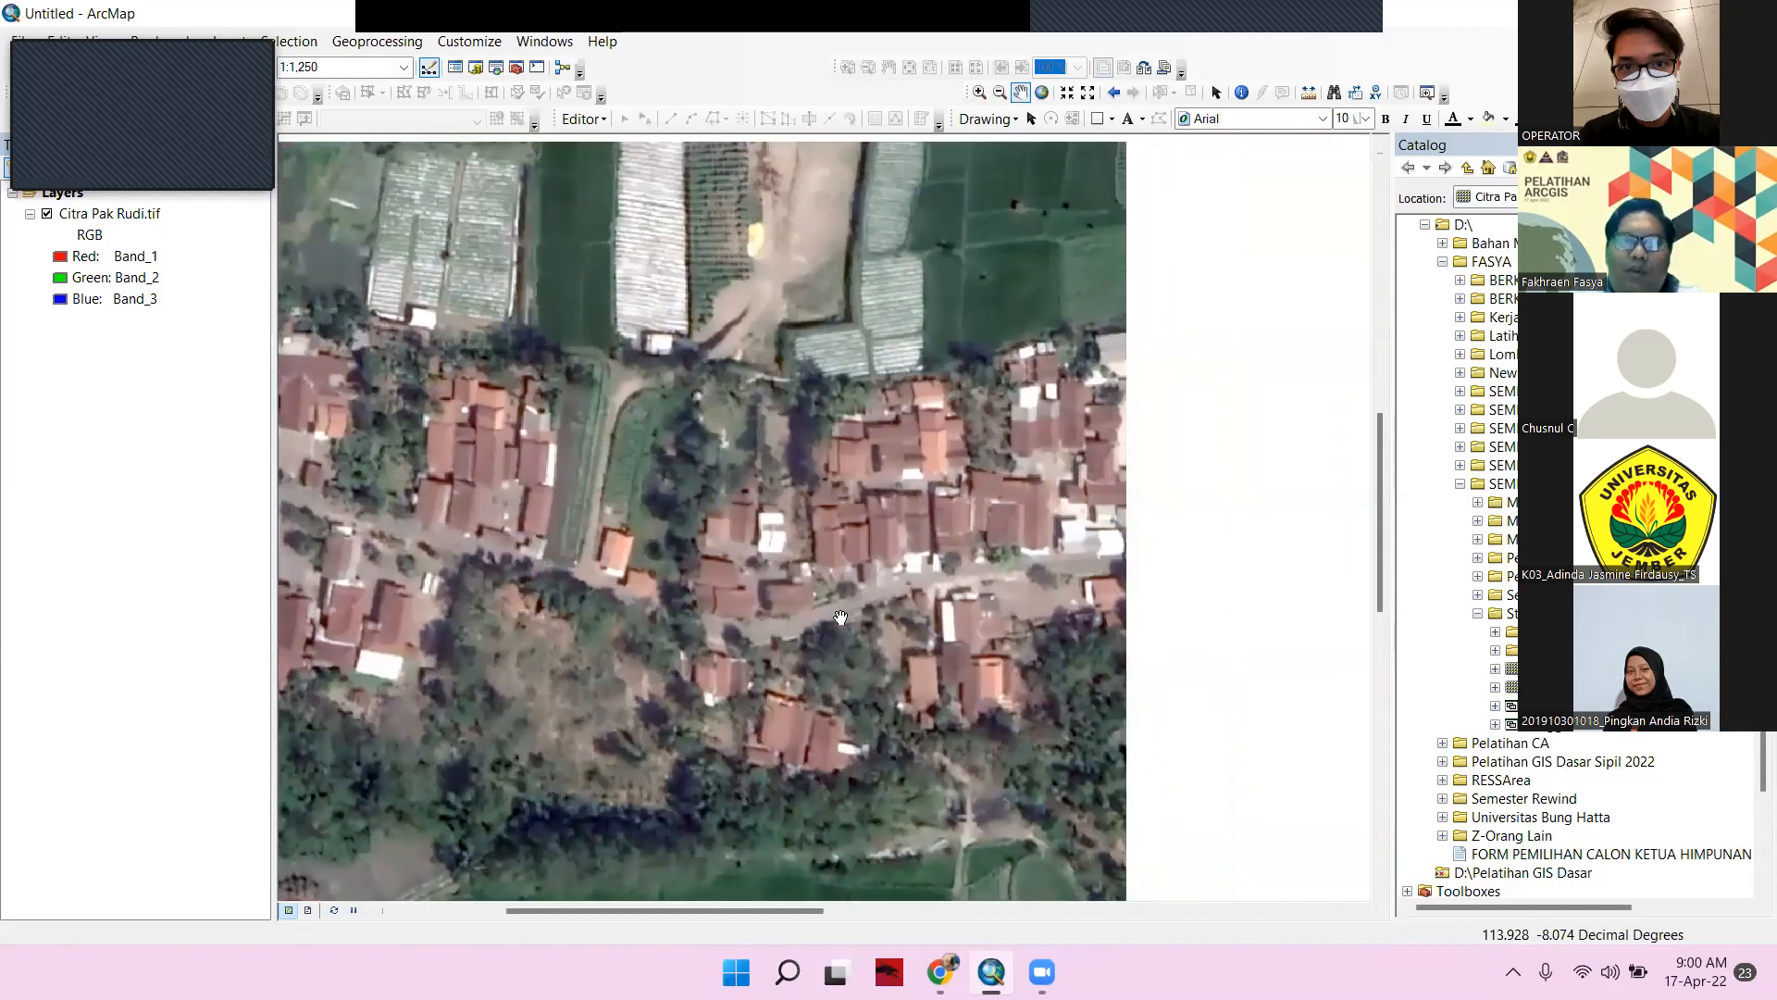
left_click_drag(1180, 458, 795, 656)
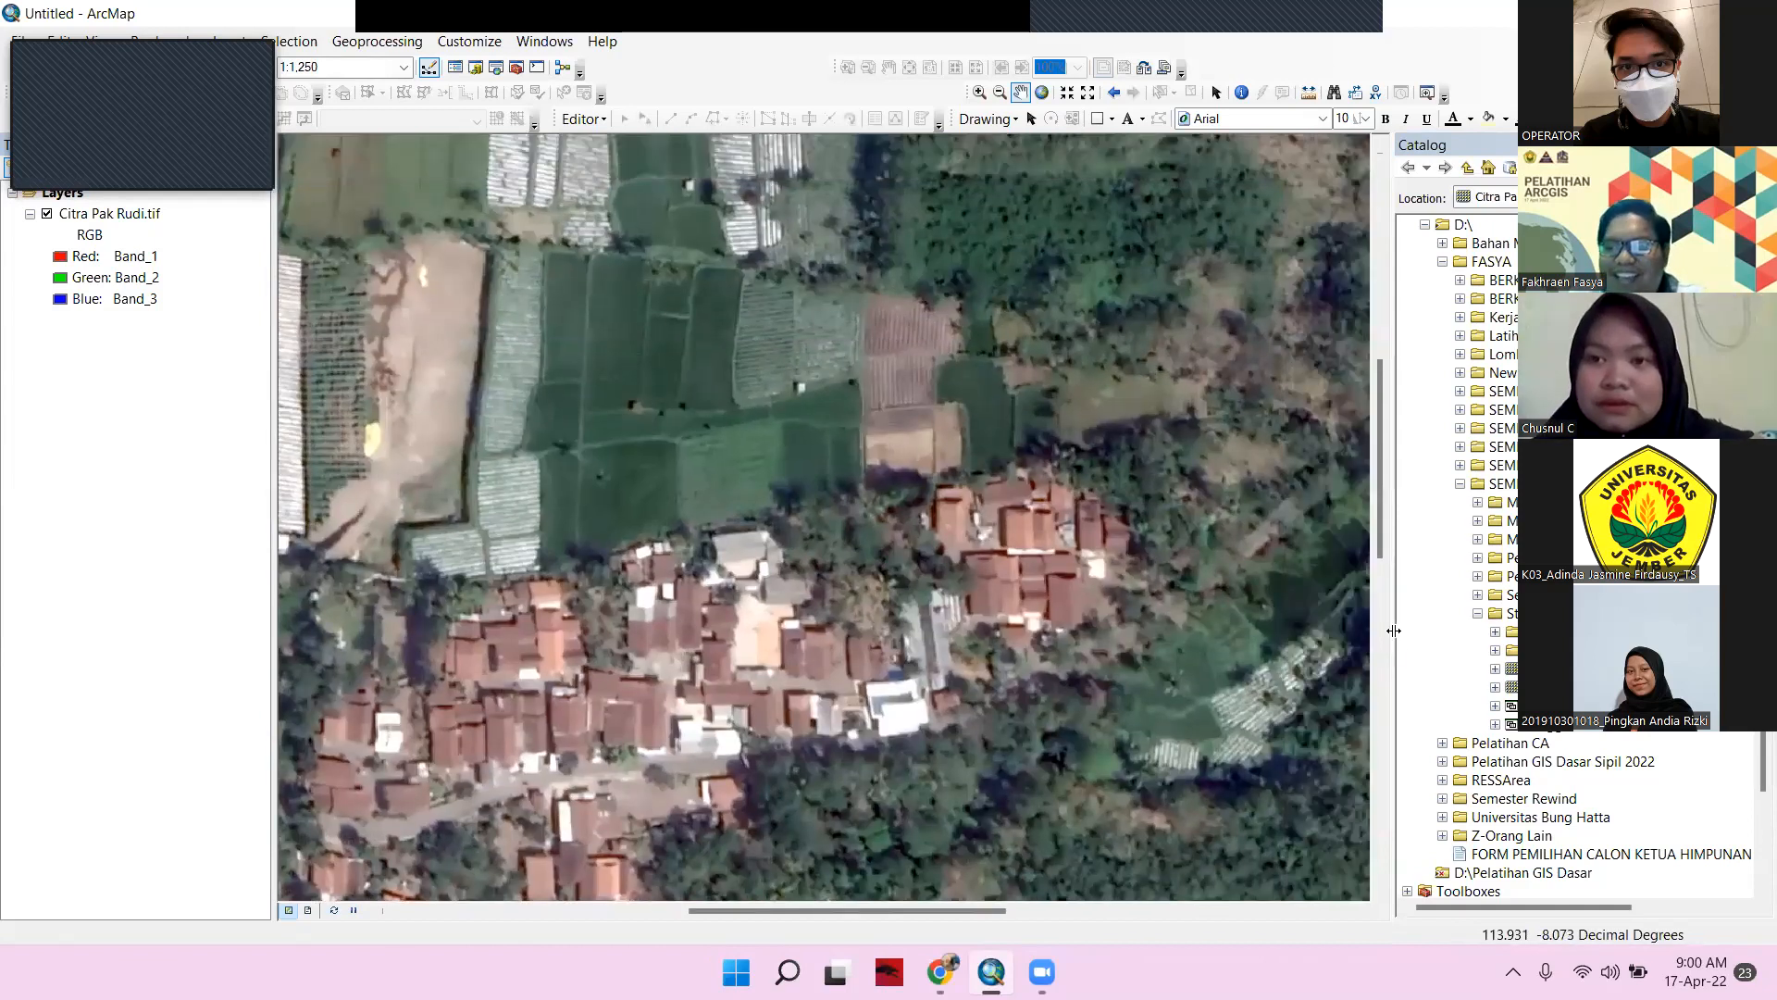
Collapse the Studio folder in the Catalog, and hide and reopen the Catalog window
left_click(1477, 615)
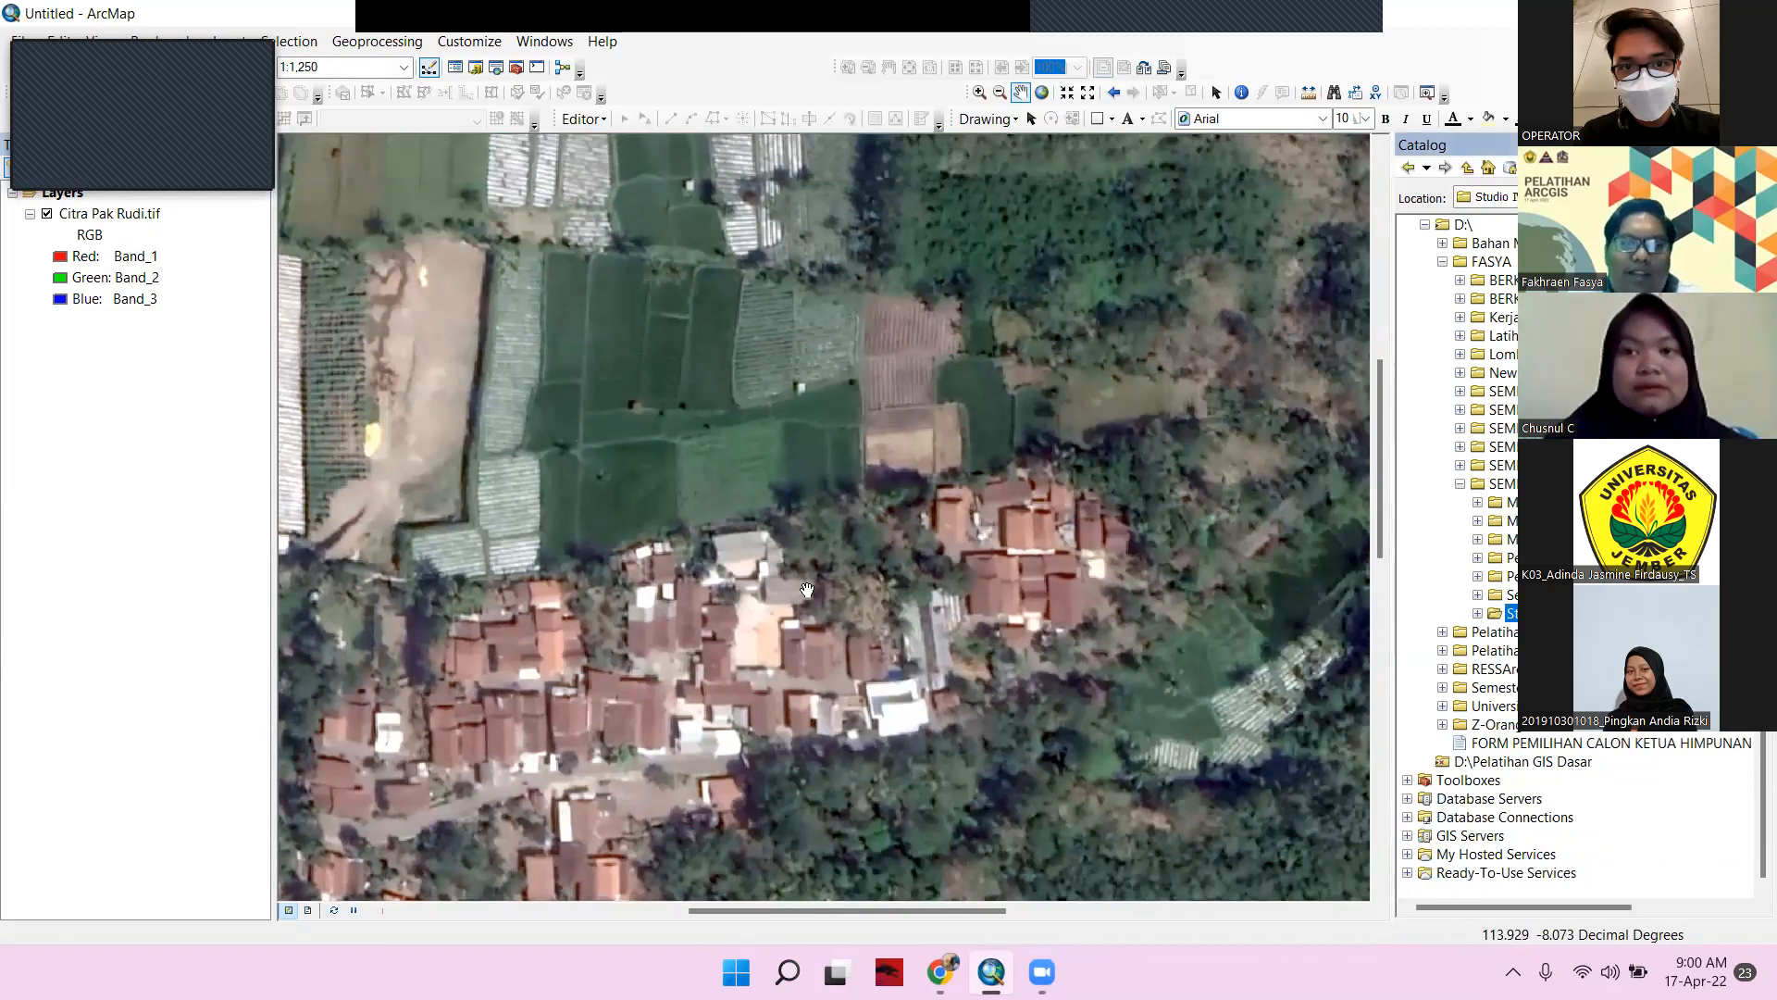
left_click_drag(867, 506, 1004, 408)
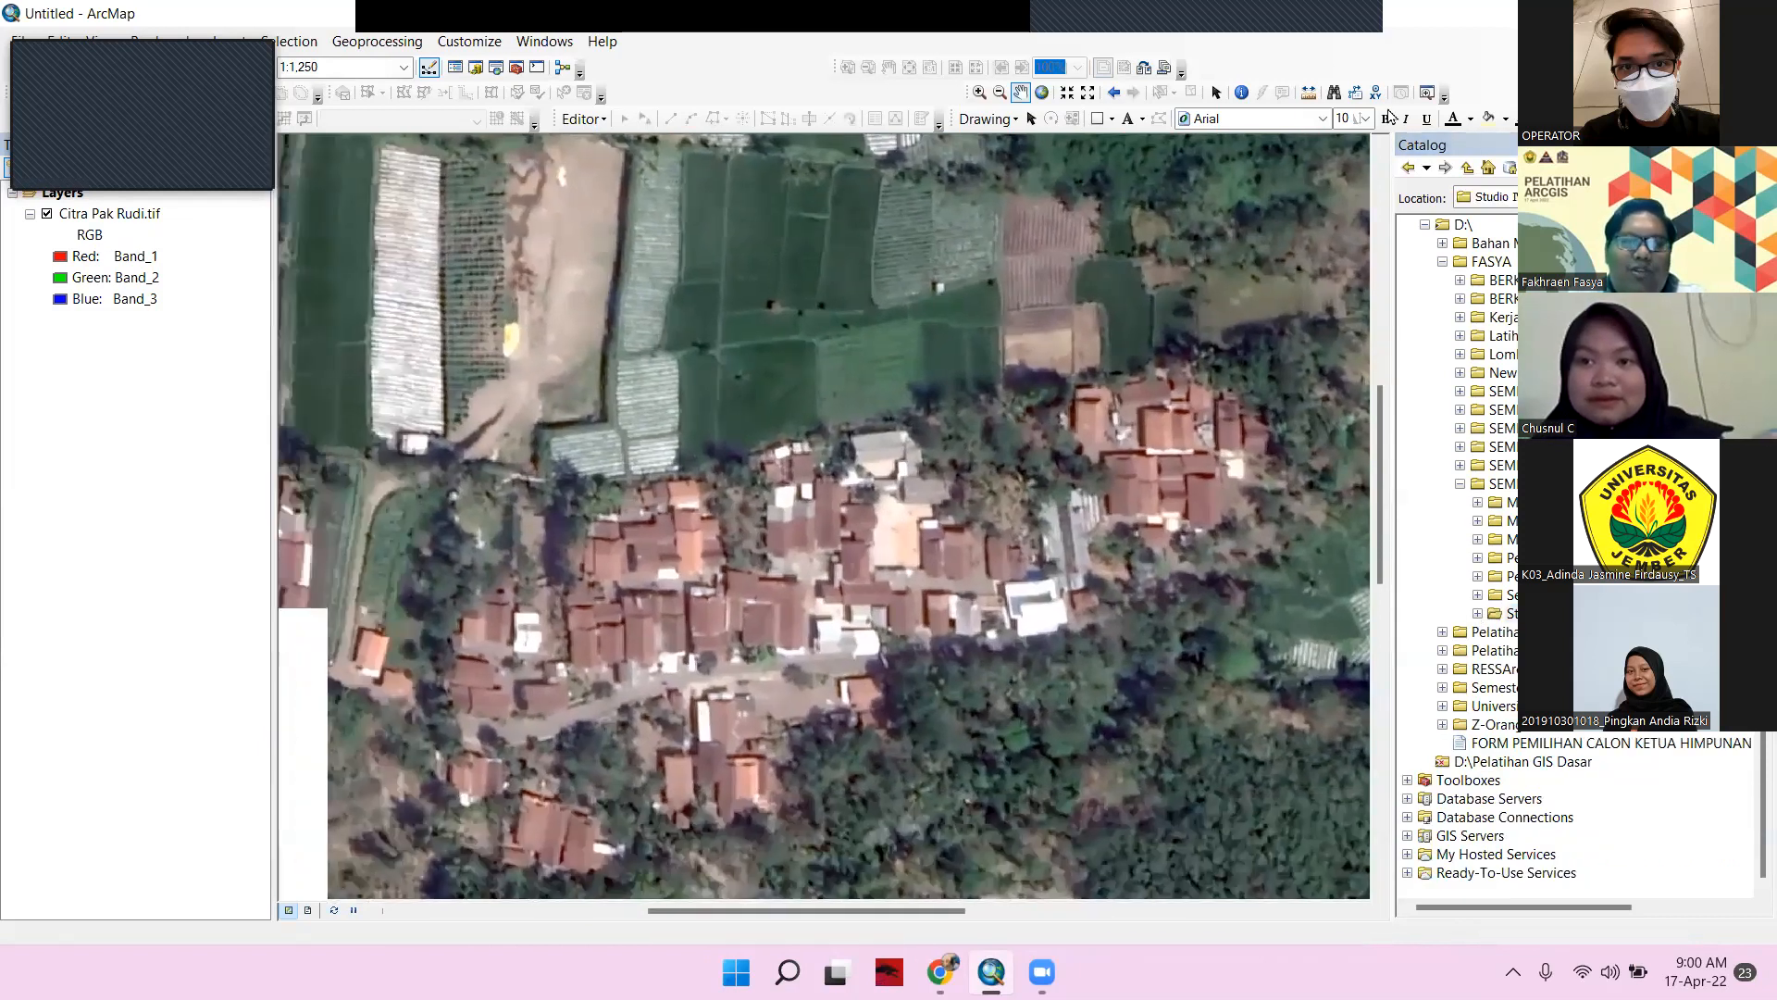
left_click(1763, 146)
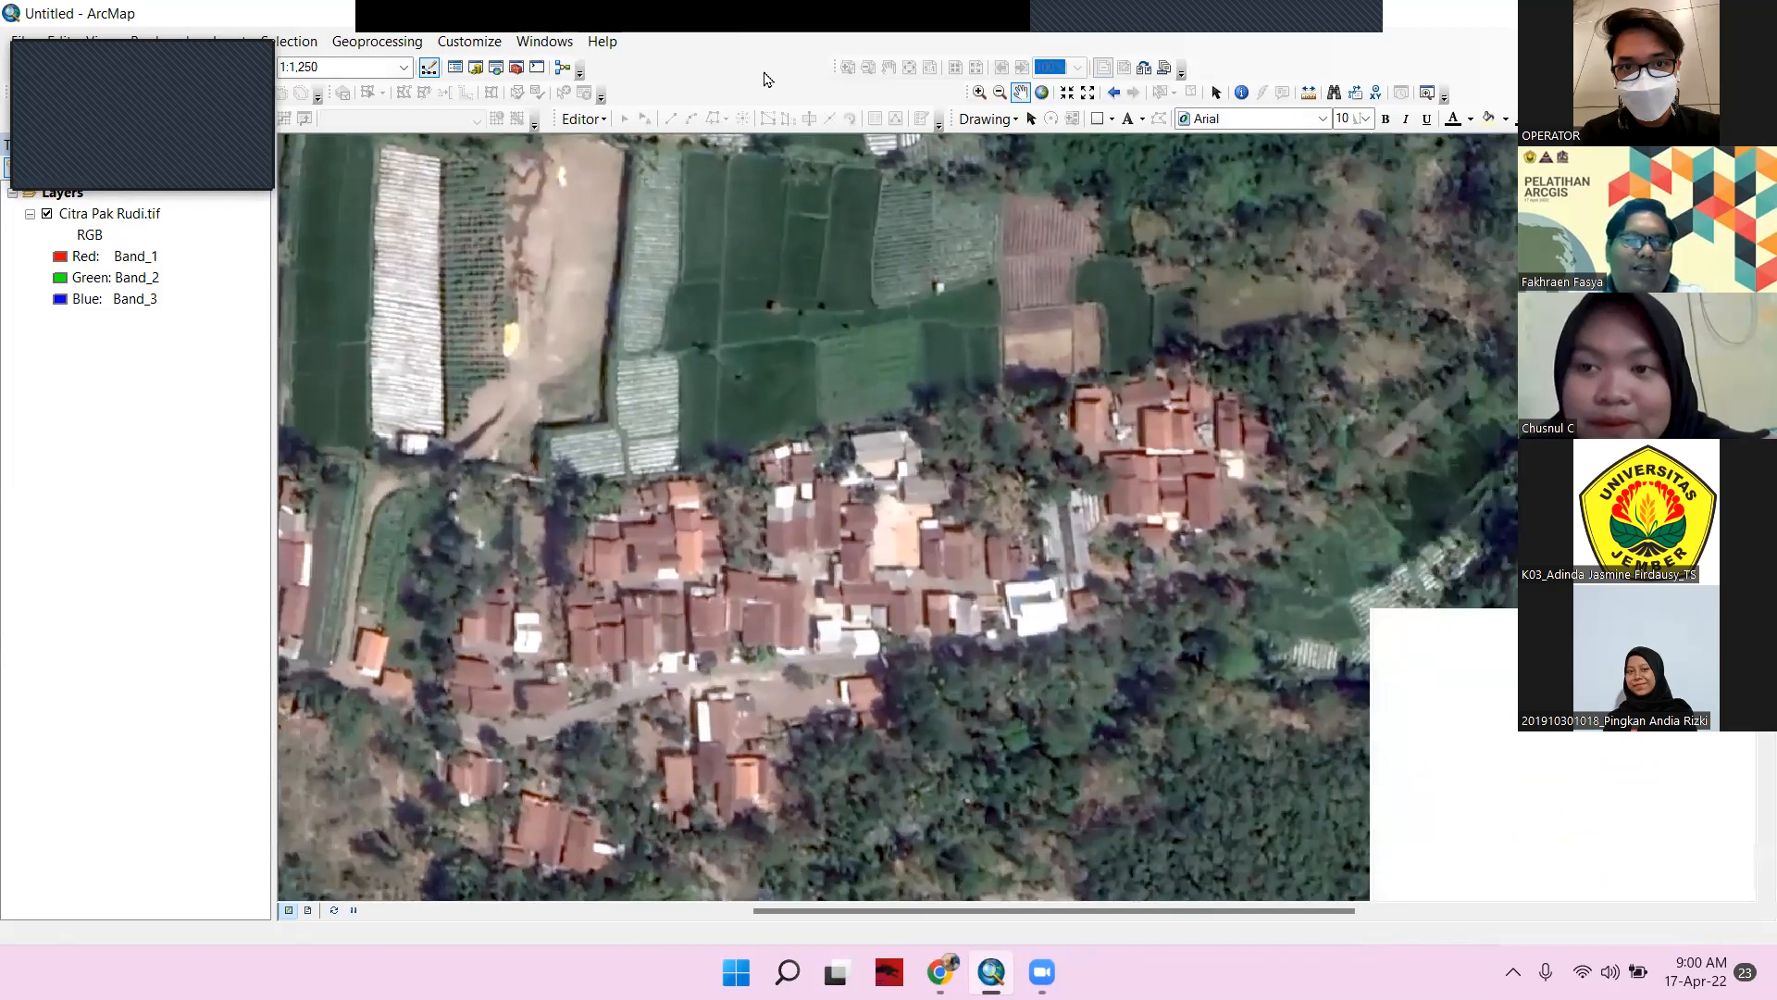
left_click(474, 67)
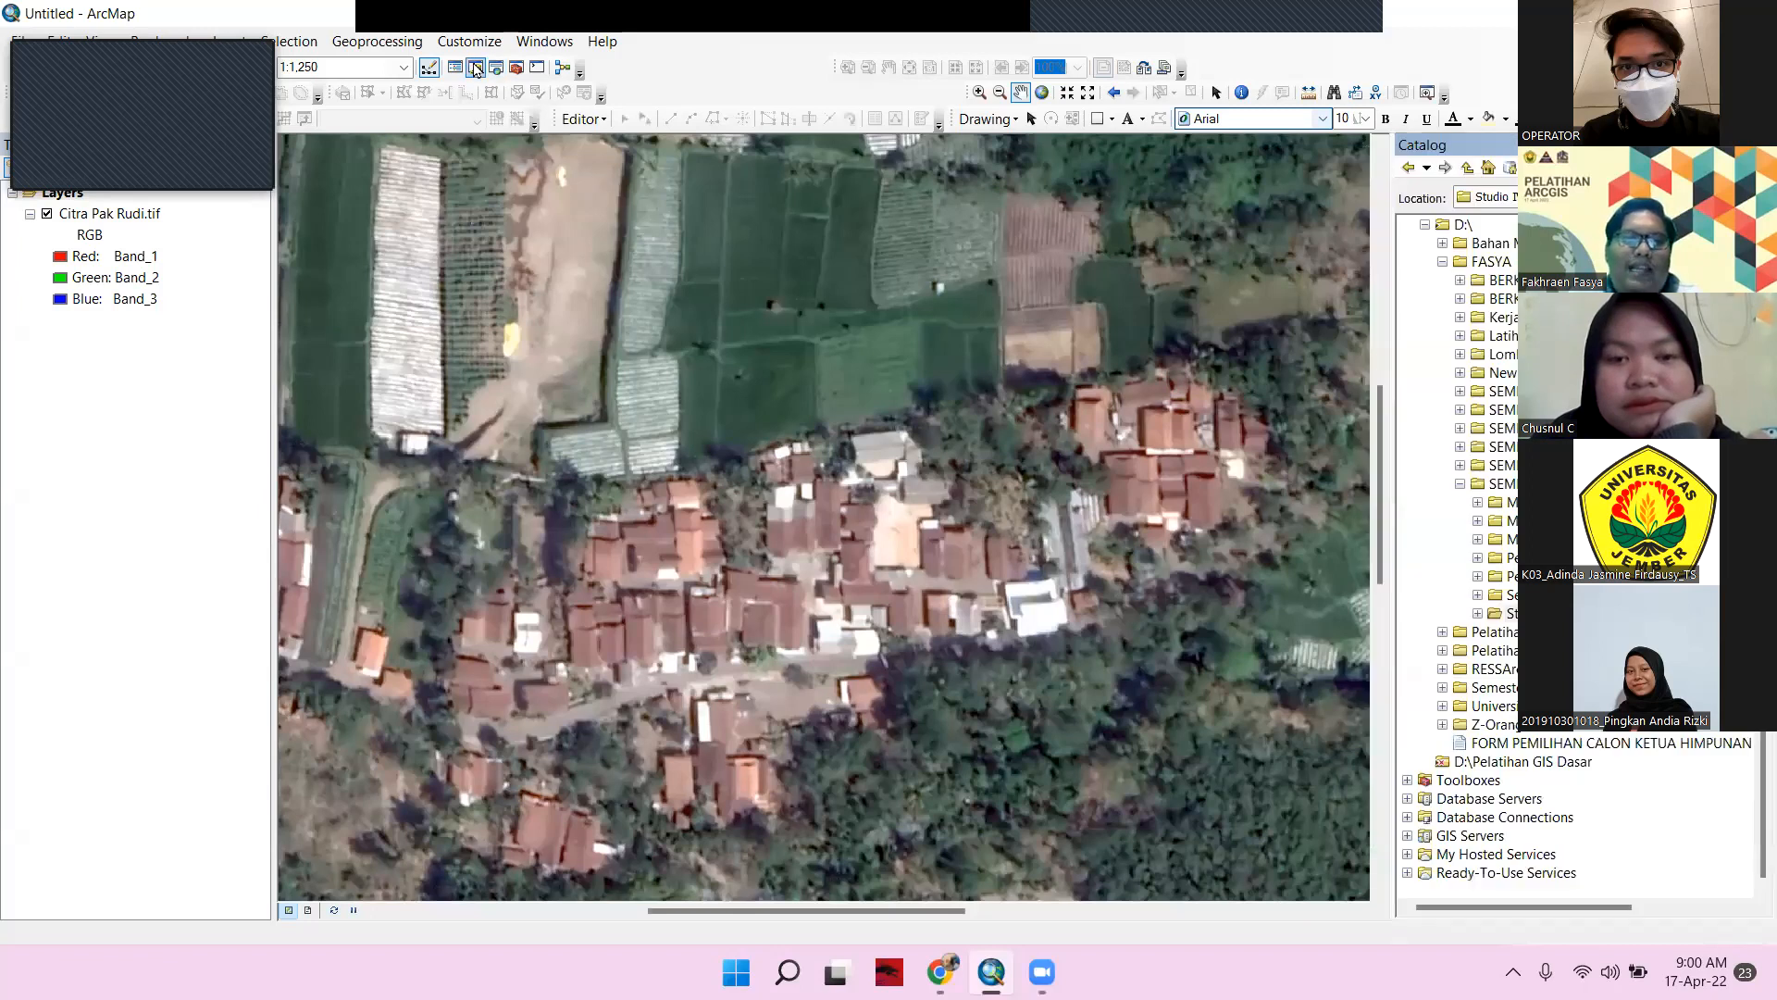
left_click_drag(783, 436, 830, 418)
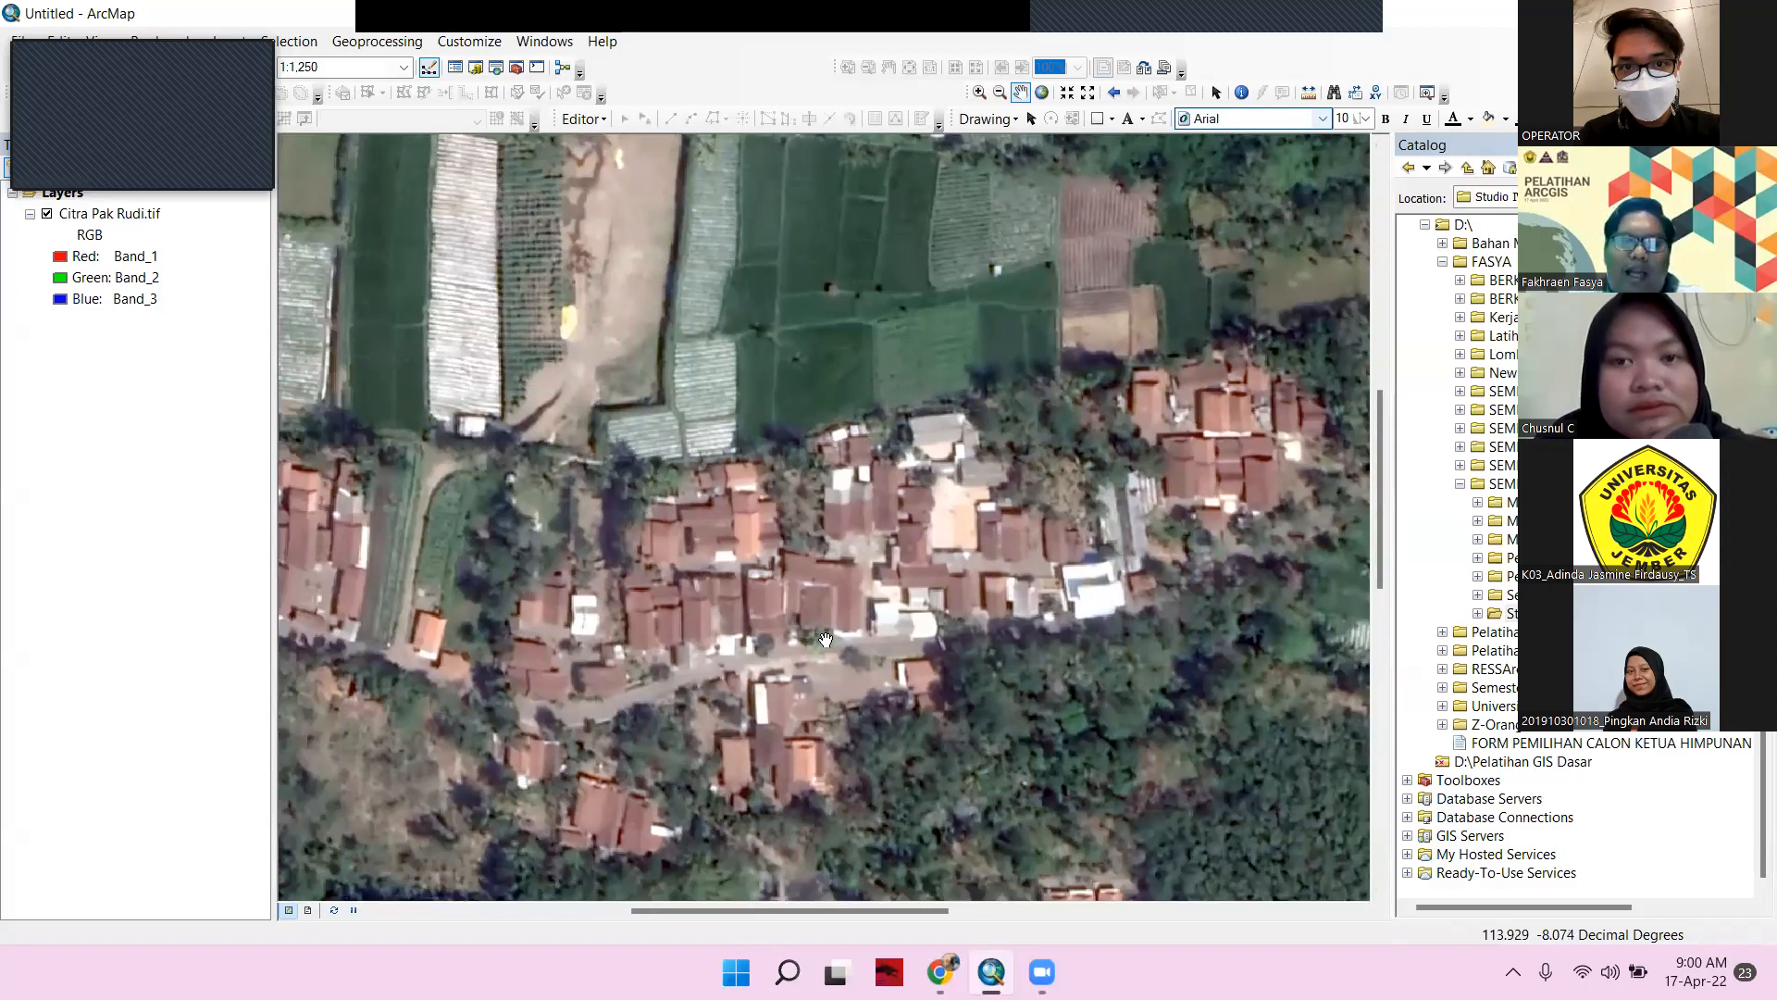
left_click_drag(825, 639, 903, 600)
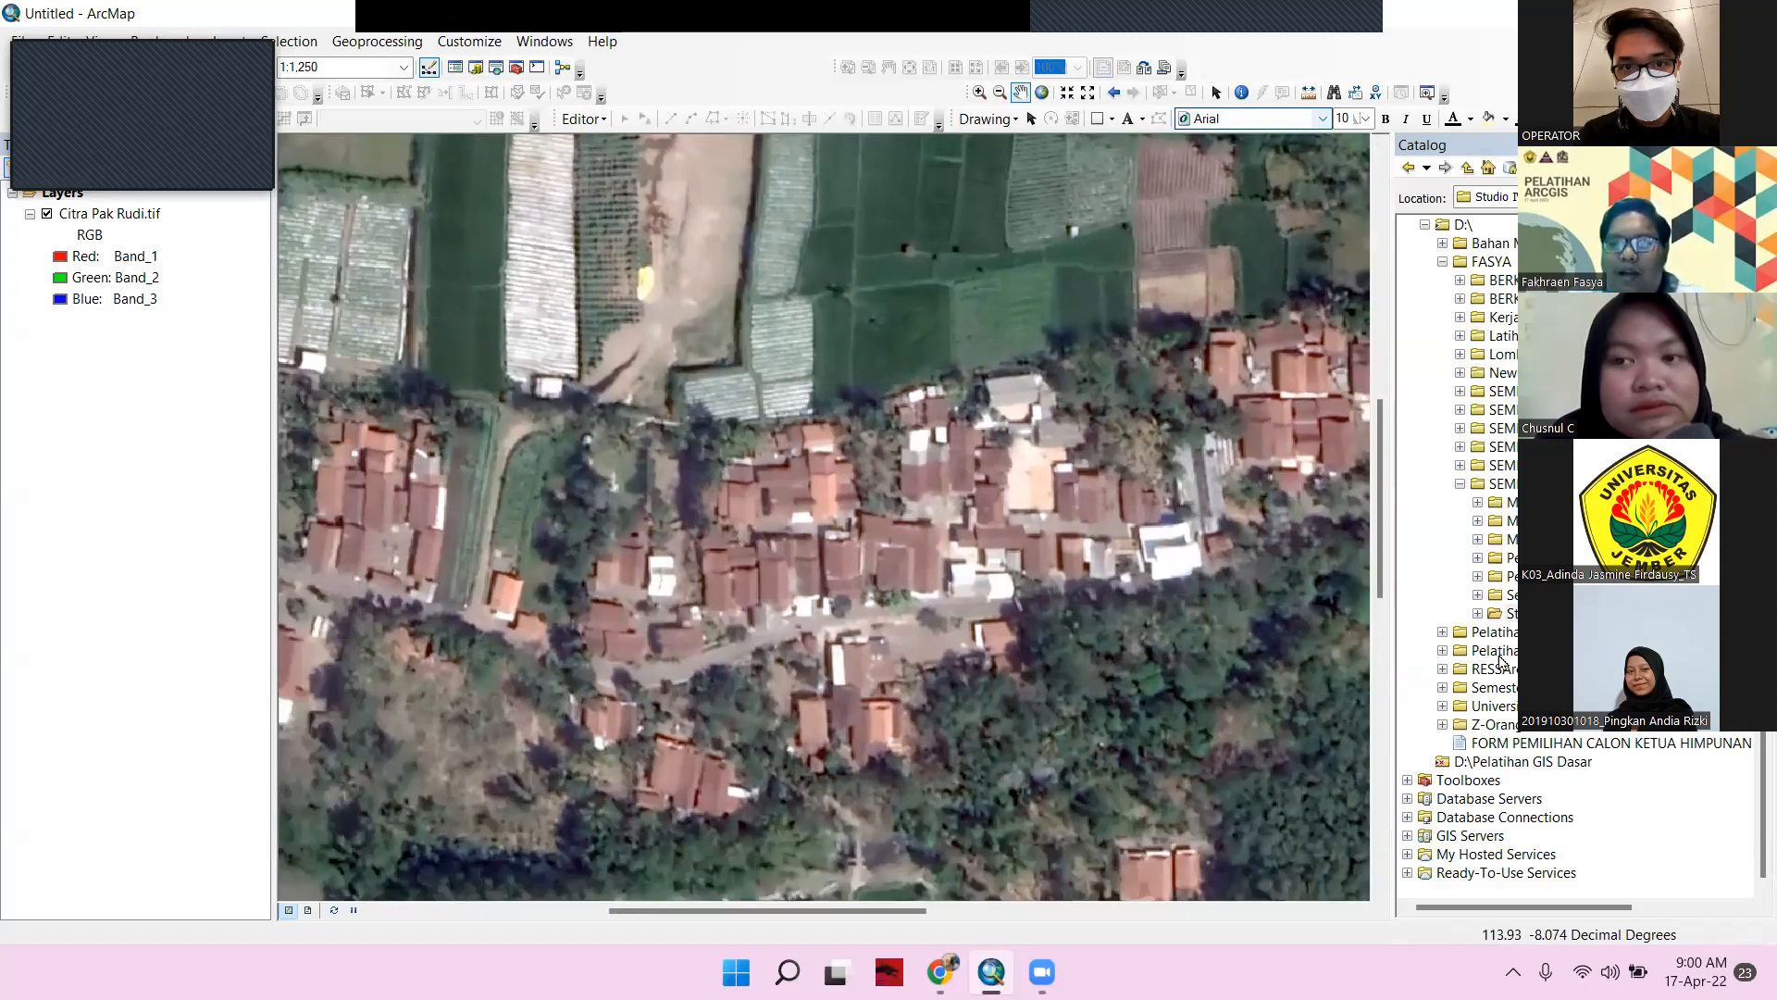
Try to add the satellite image from the Studio folder to the layer list again, and collapse the opened folders
double_click(1509, 612)
left_click(1559, 558)
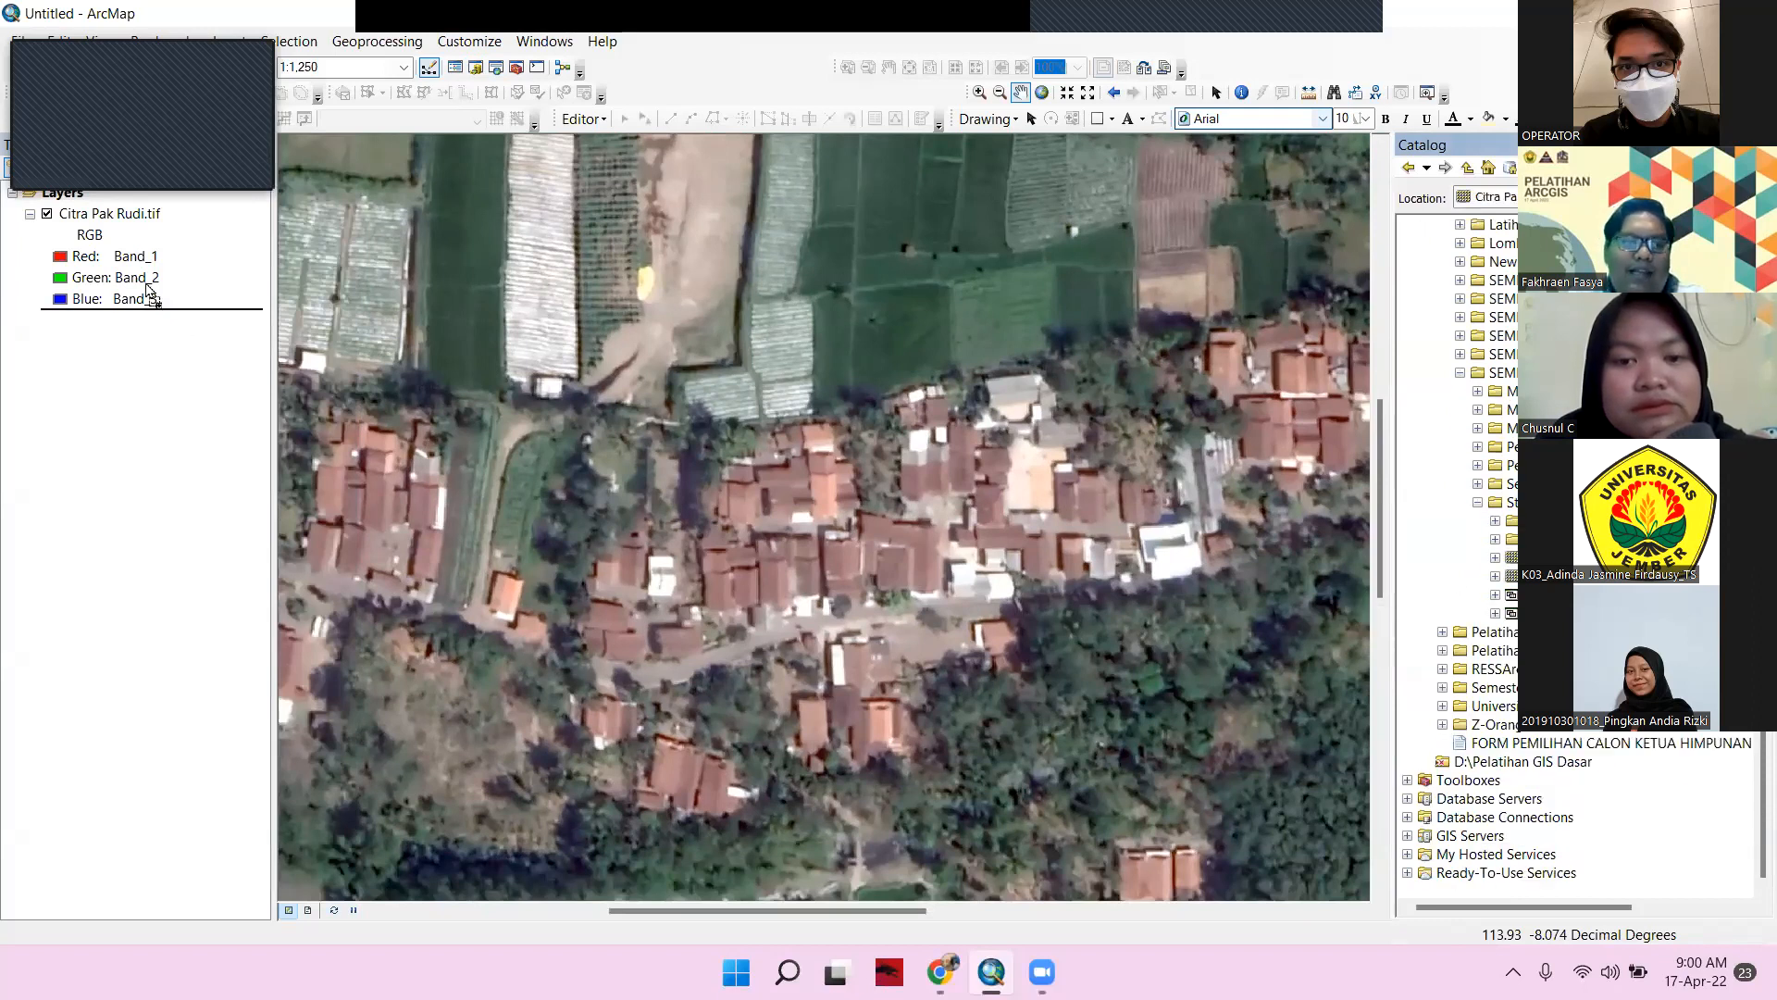
left_click(1478, 502)
left_click(1460, 483)
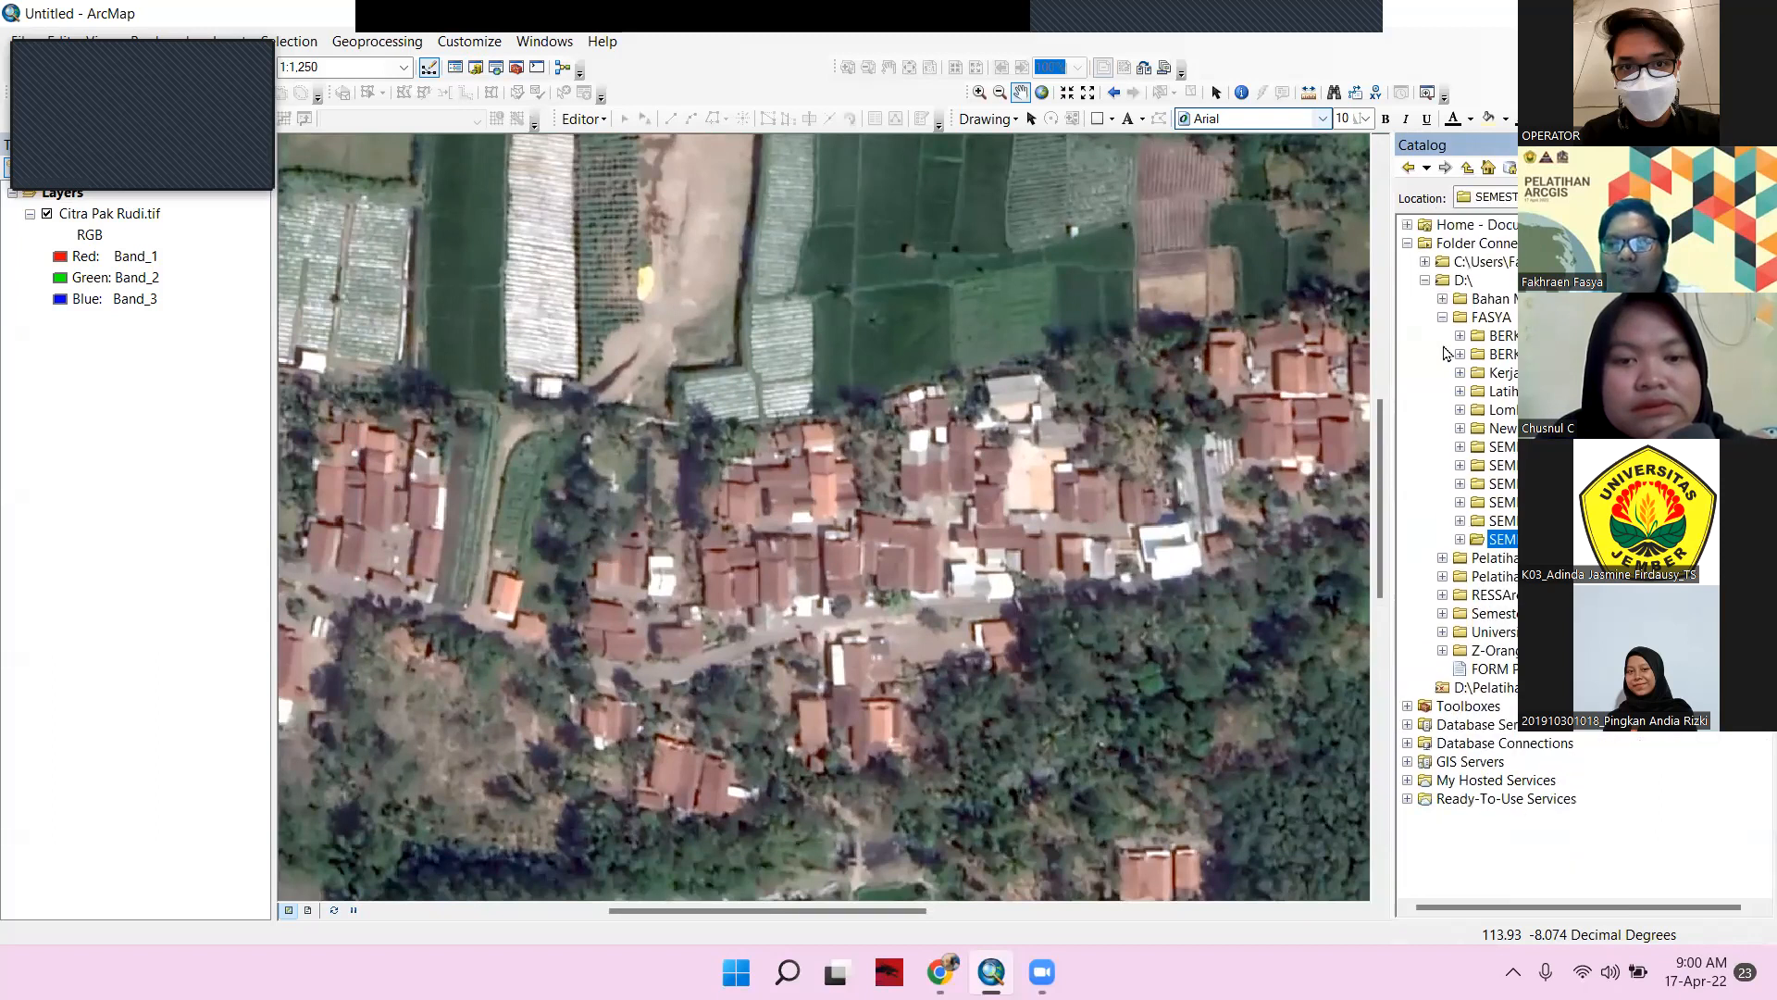
left_click(1444, 318)
Disconnect the D:\Pelatihan GIS Dasar folder connection from the Catalog and collapse the D:\ connection
left_click(1492, 465)
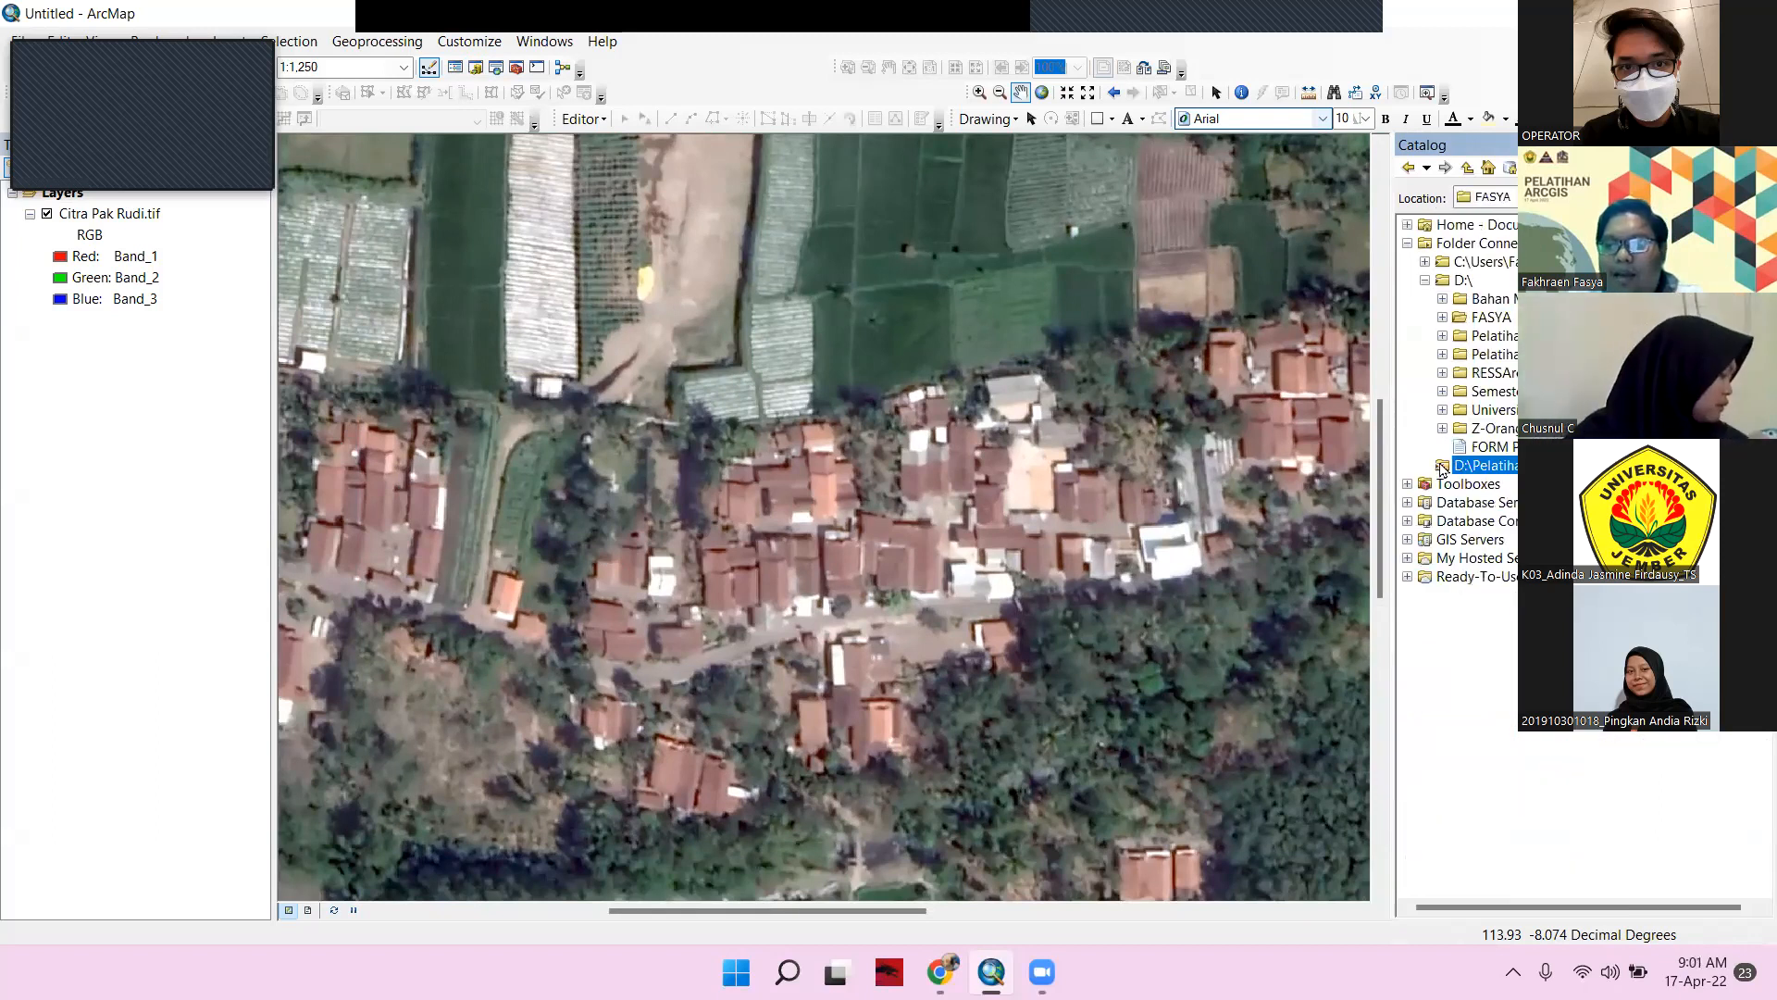
right_click(1492, 467)
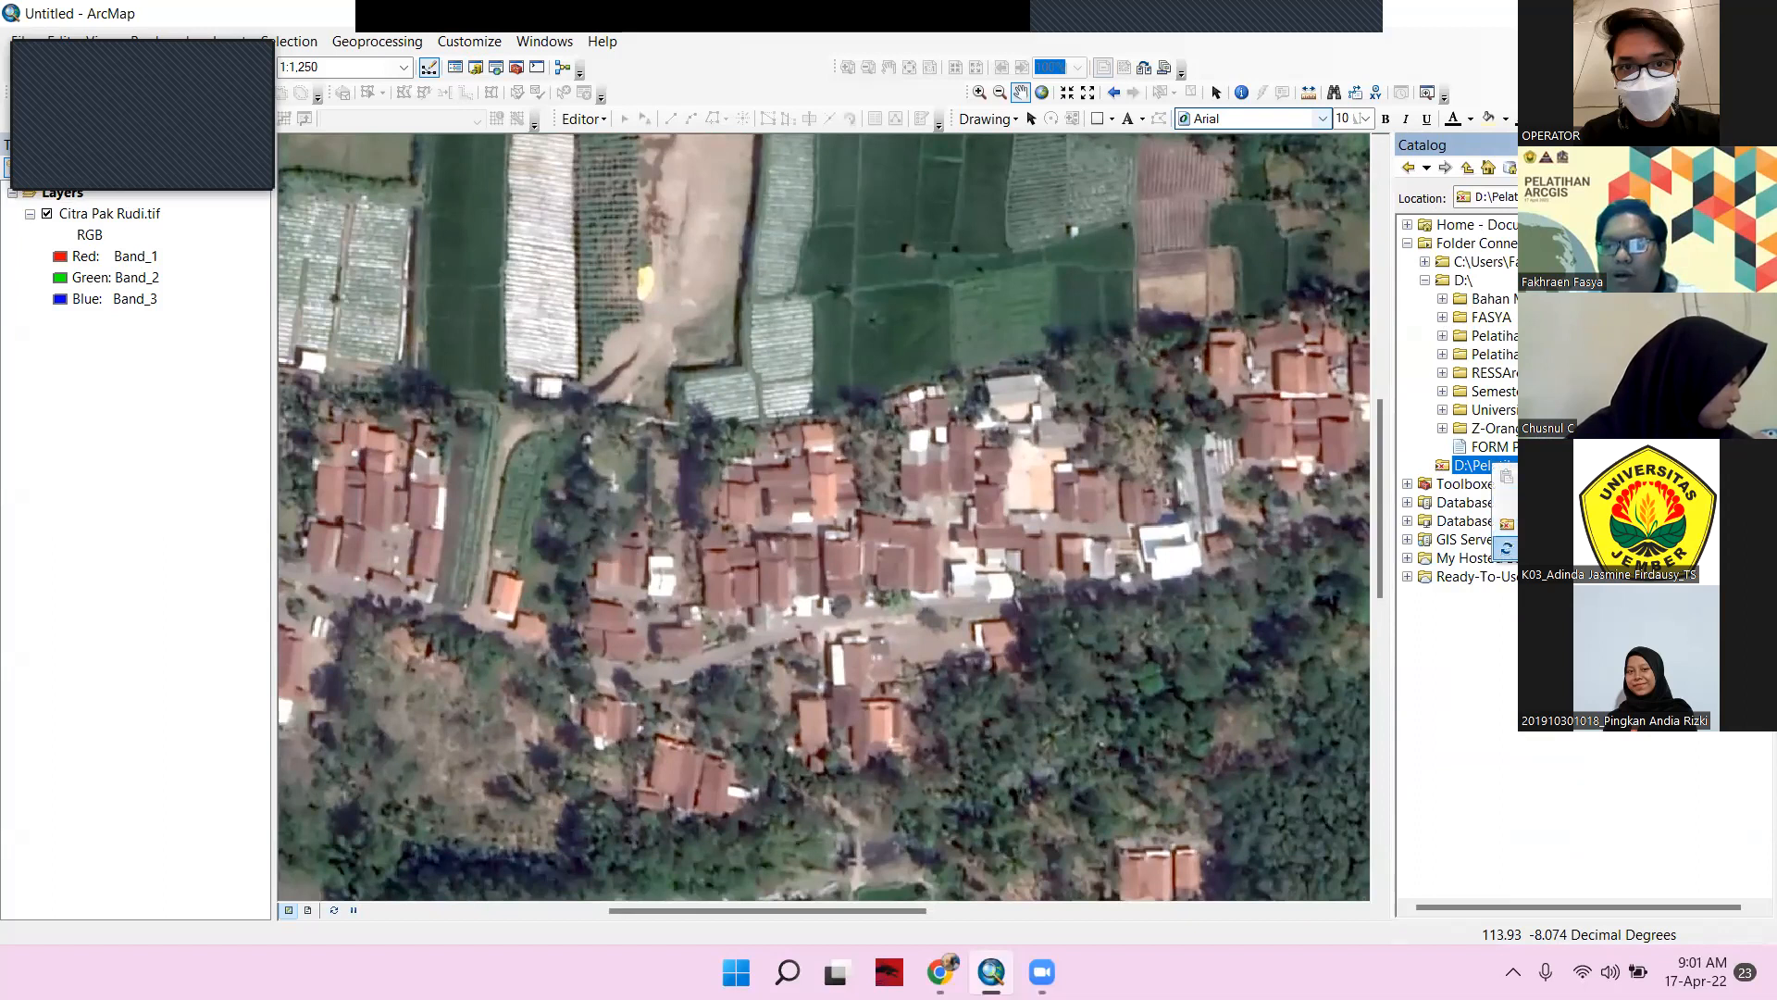
left_click(1505, 523)
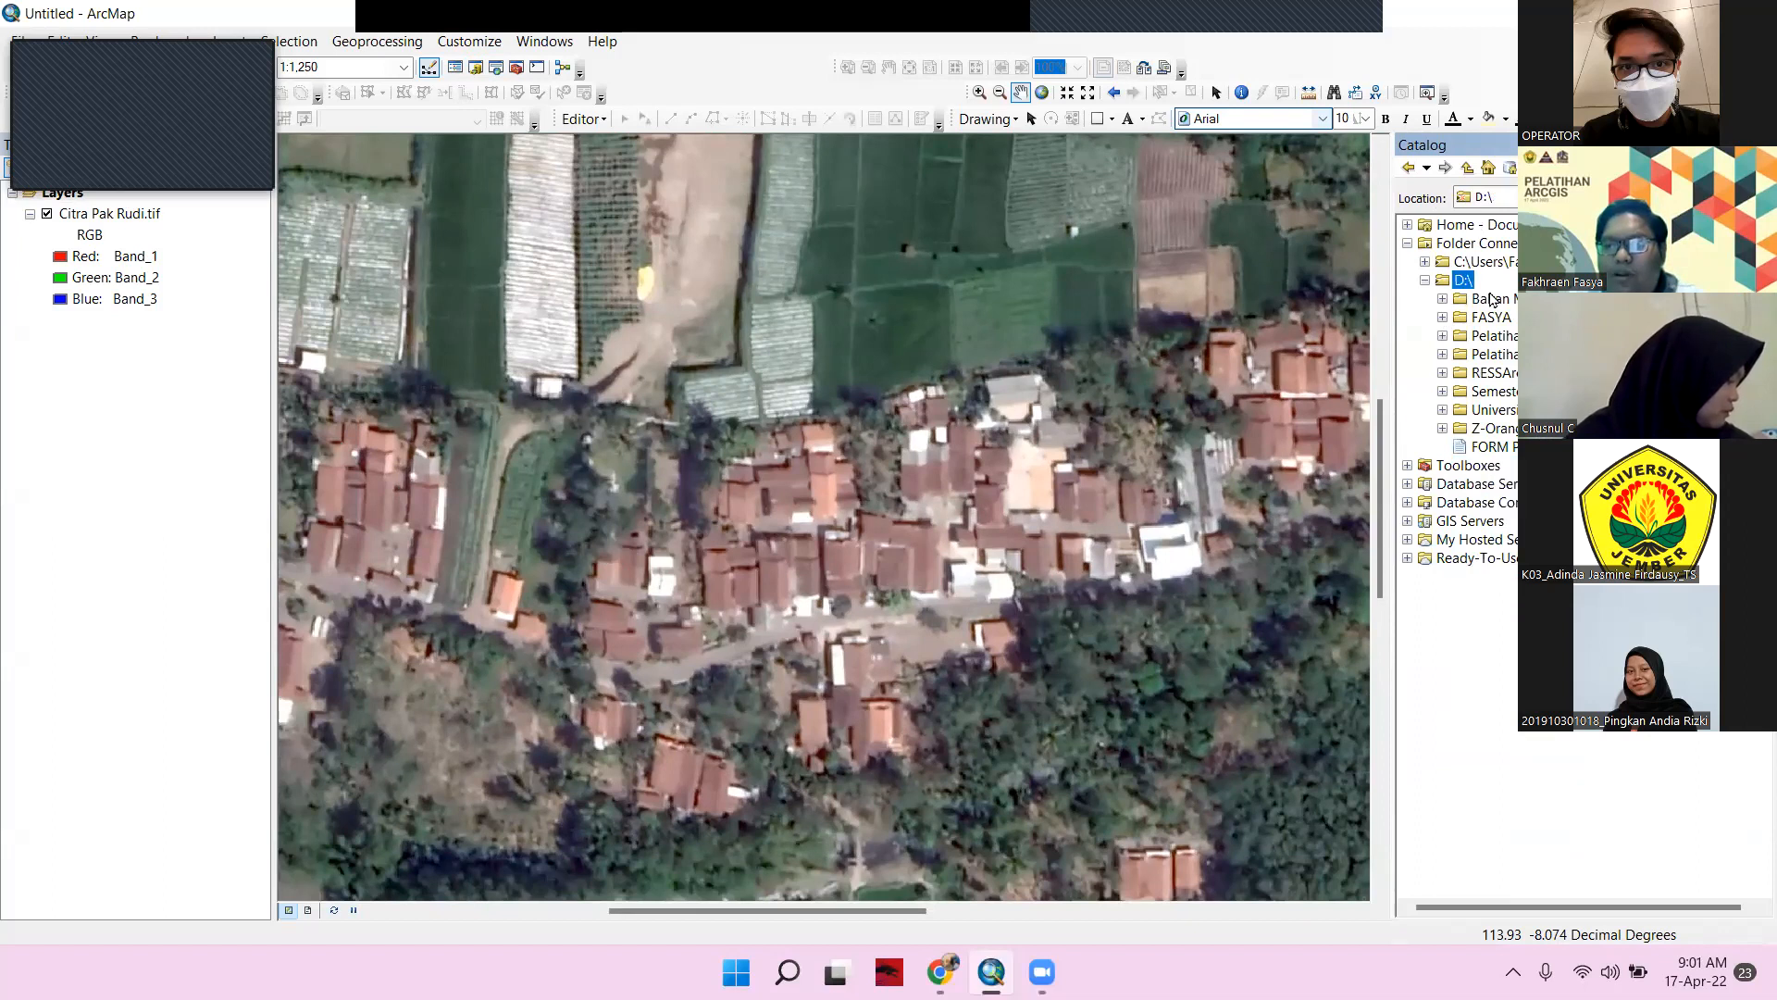
left_click(1427, 281)
Connect the Catalog to the Pelatihan training folder on drive D: and try to expand the new connection
left_click(1509, 168)
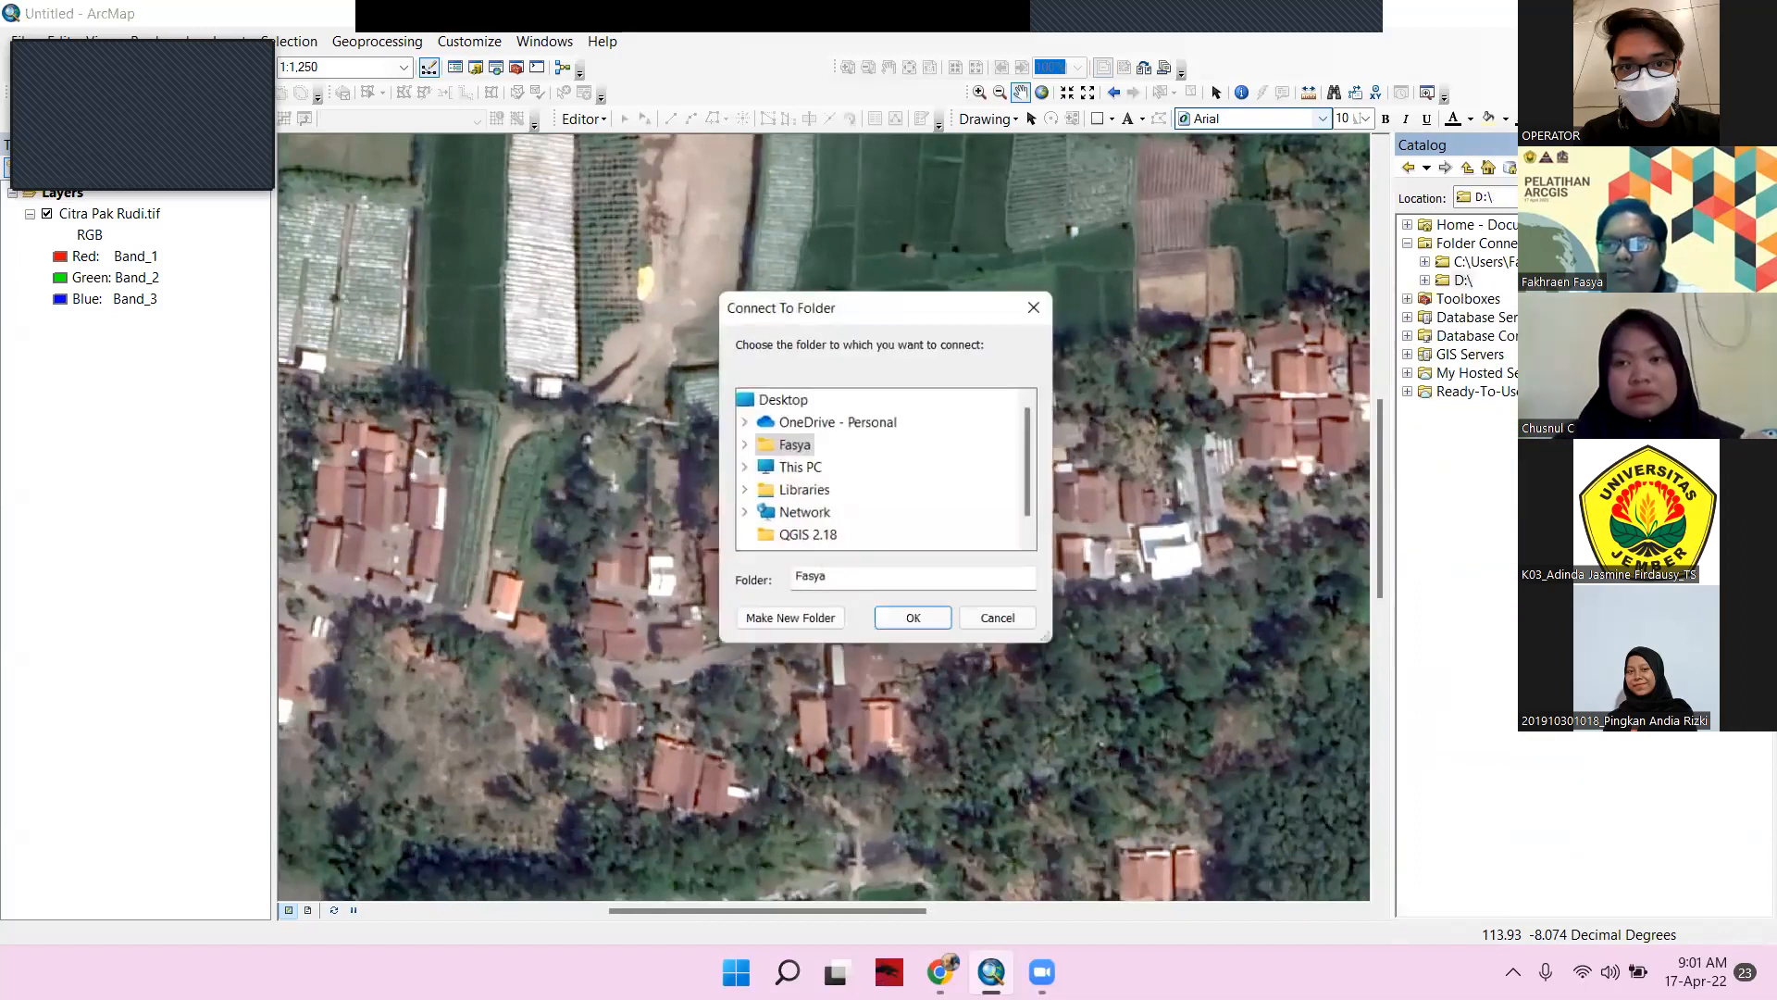
scroll(818, 505, "down", 1)
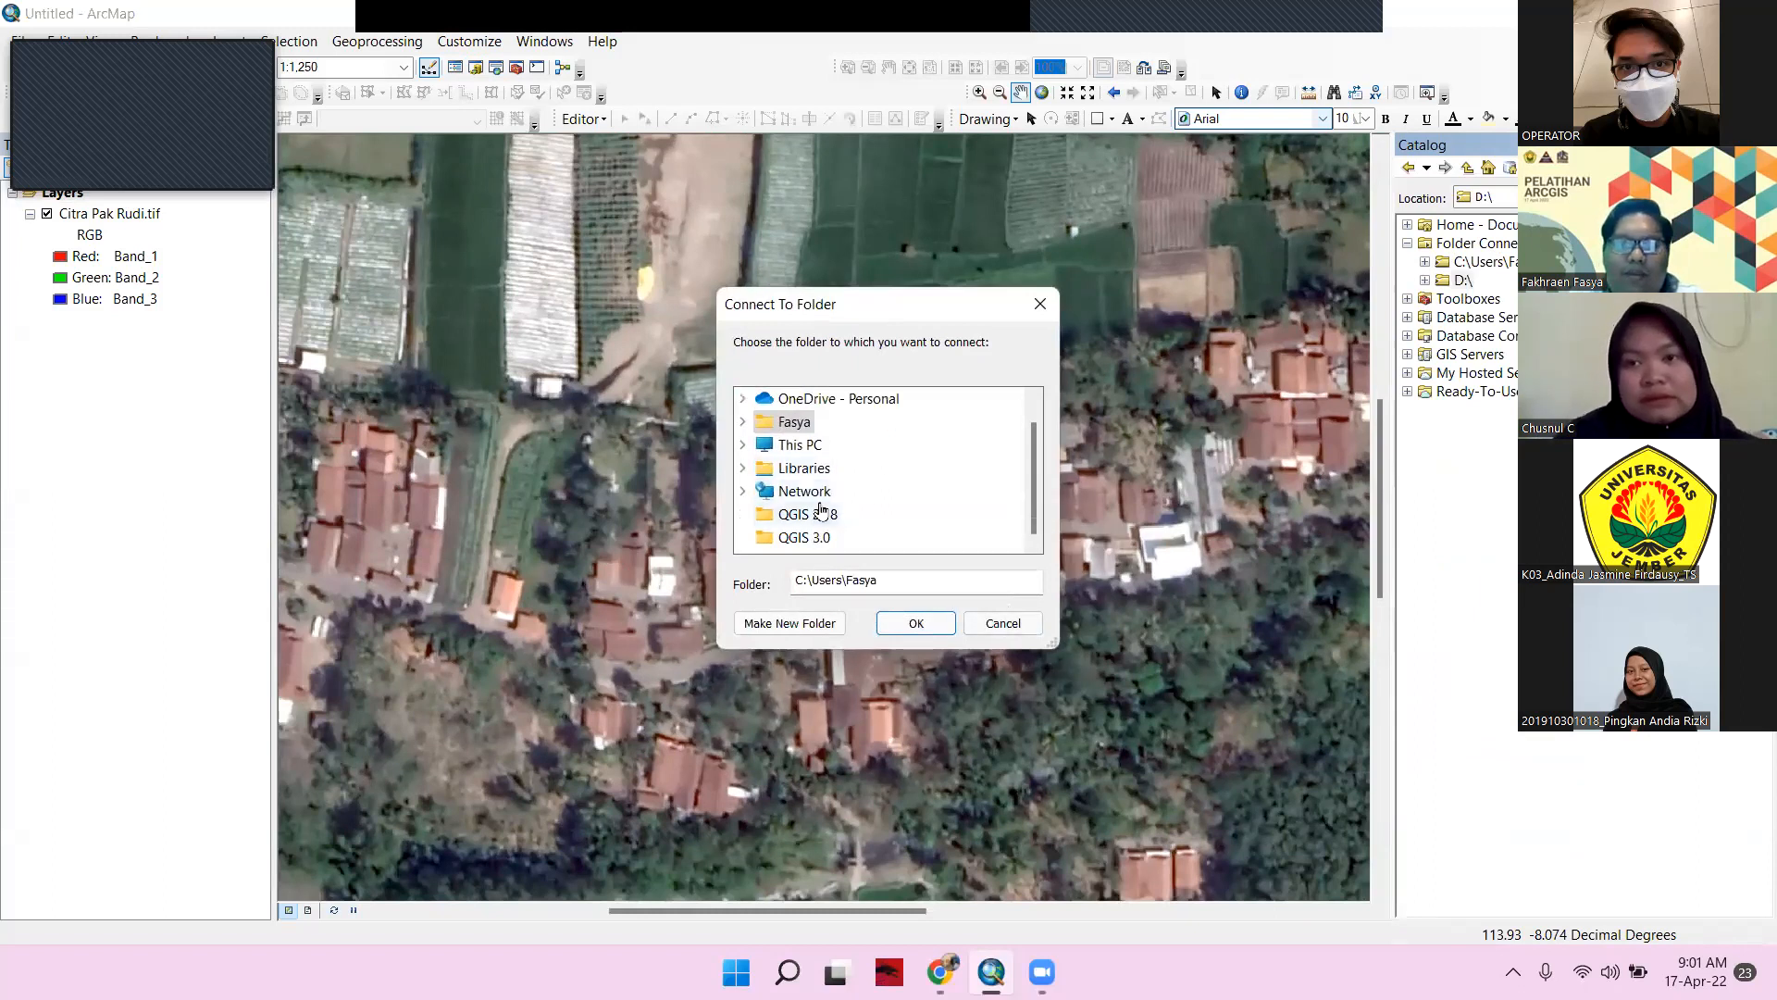
double_click(801, 425)
scroll(907, 546, "down", 2)
scroll(861, 528, "up", 3)
left_click(742, 445)
scroll(912, 468, "down", 1)
left_click(792, 449)
scroll(913, 519, "down", 3)
scroll(866, 486, "up", 1)
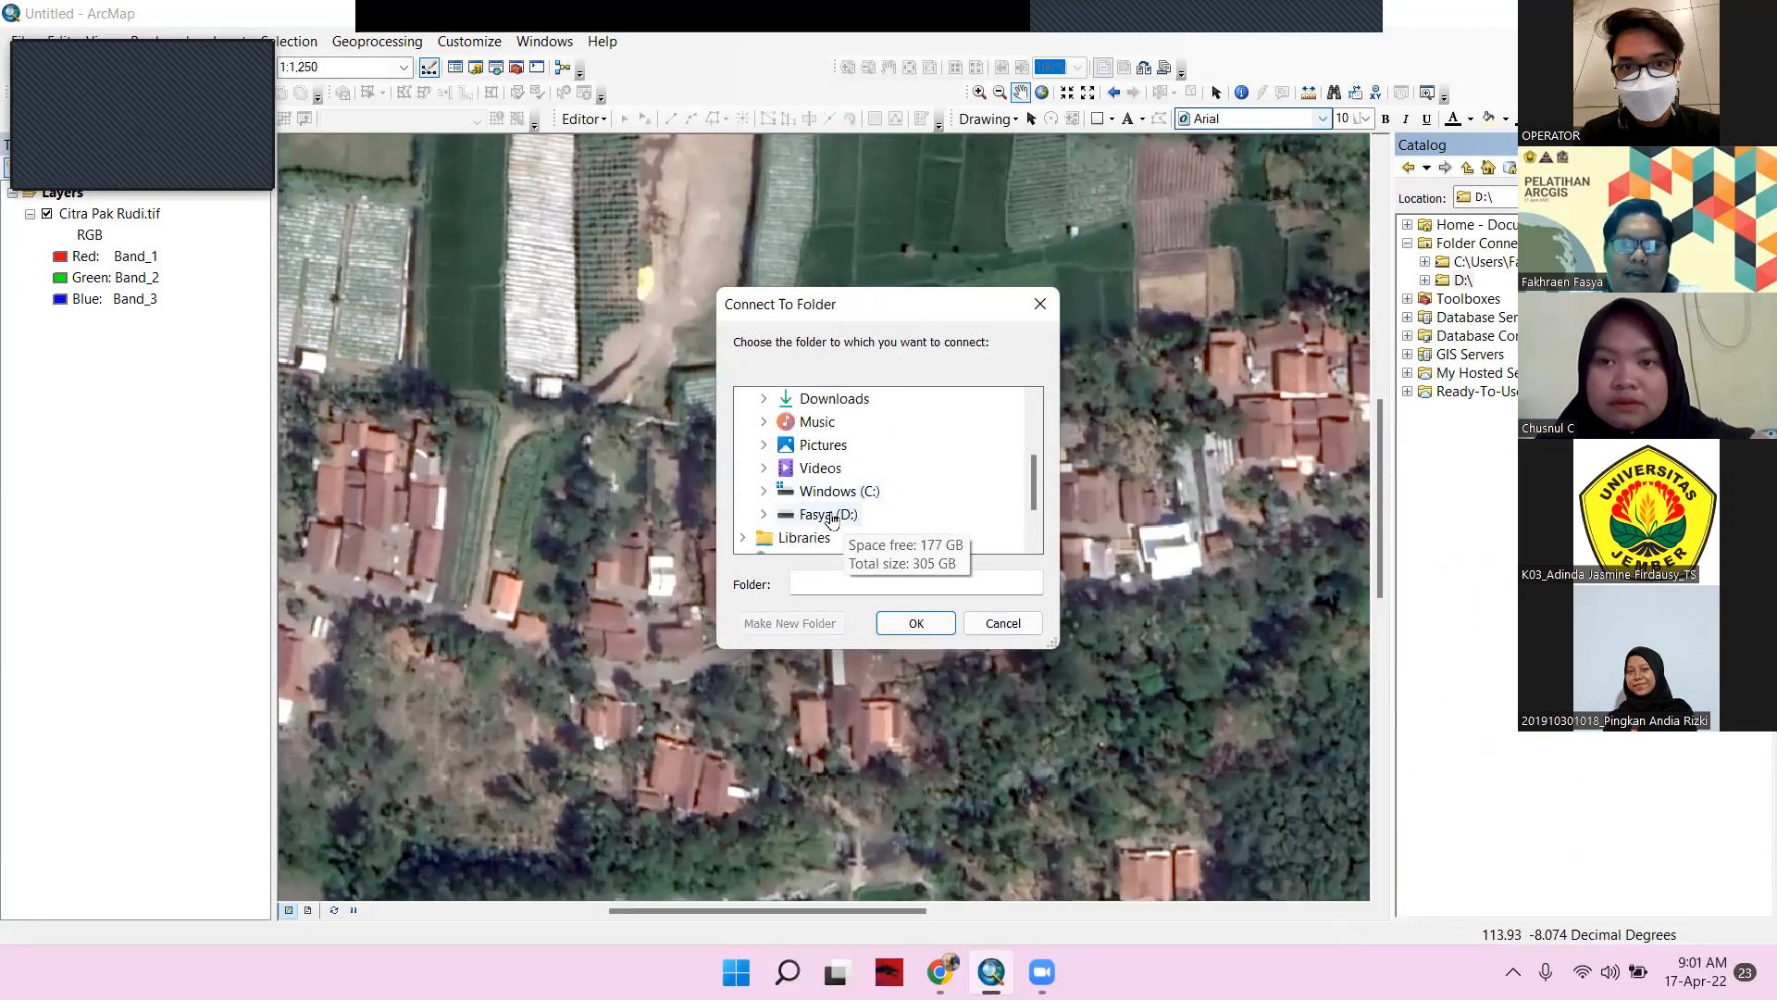
double_click(814, 514)
scroll(909, 512, "down", 1)
left_click(917, 425)
left_click(915, 623)
left_click(1427, 301)
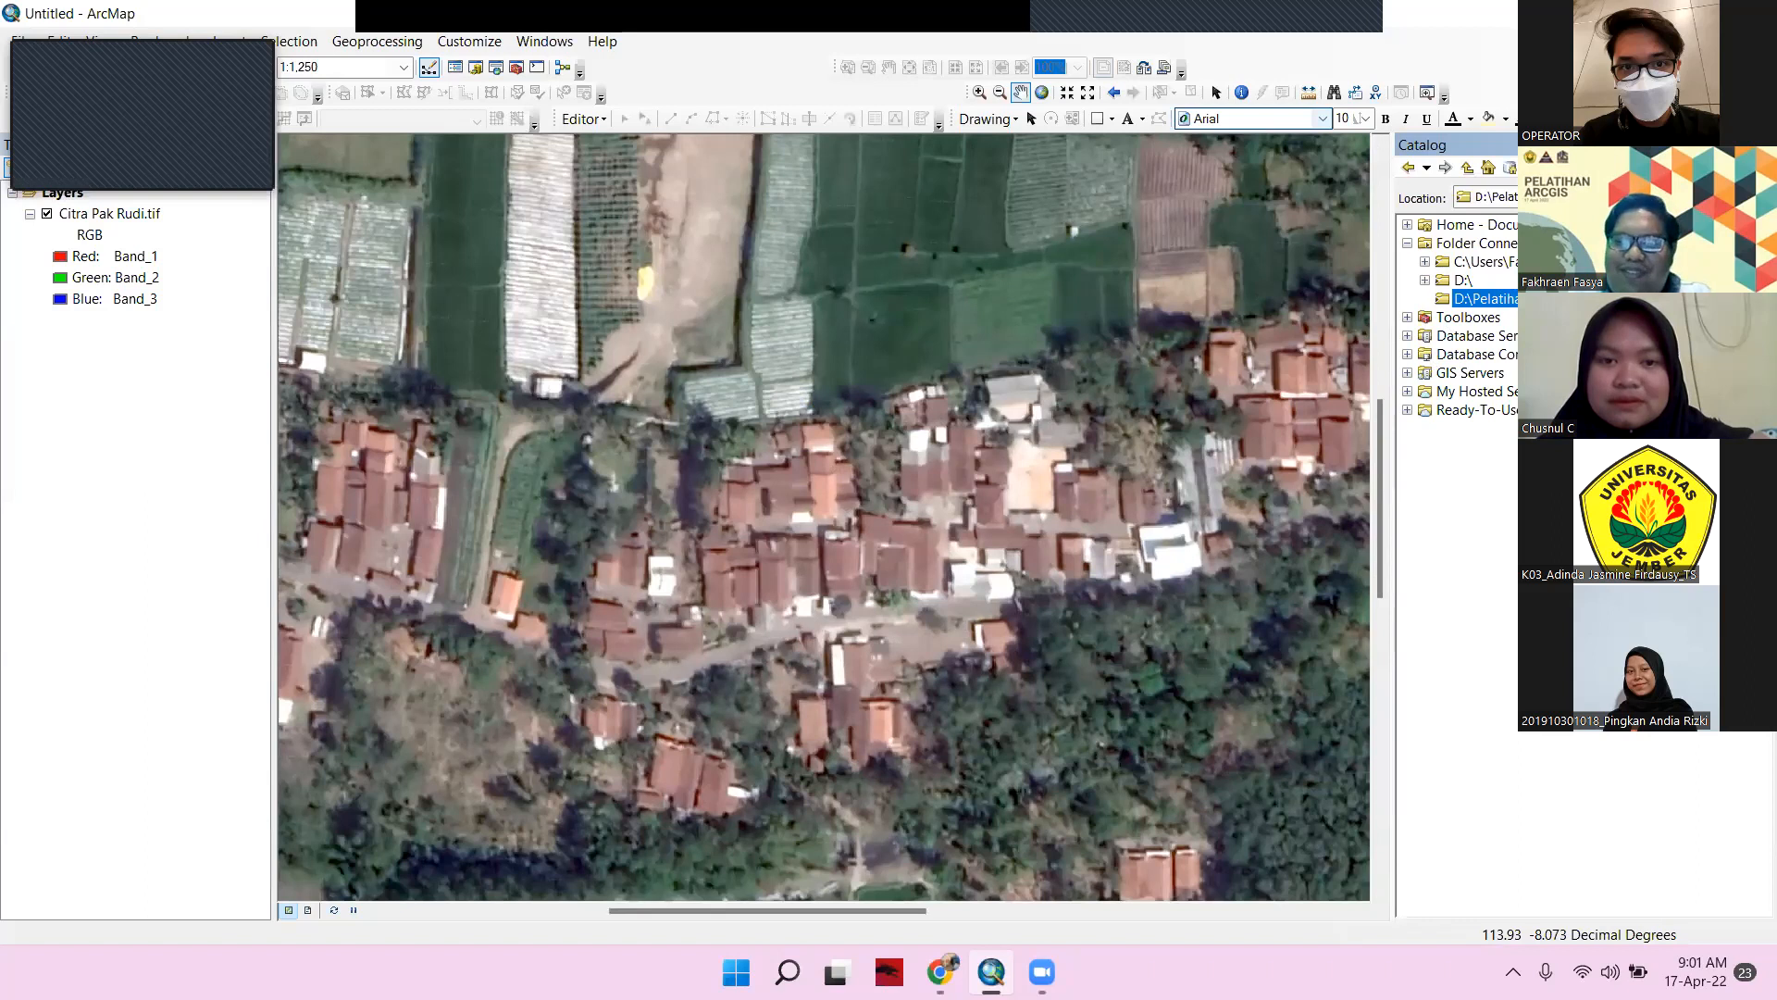
left_click_drag(1218, 433, 1068, 542)
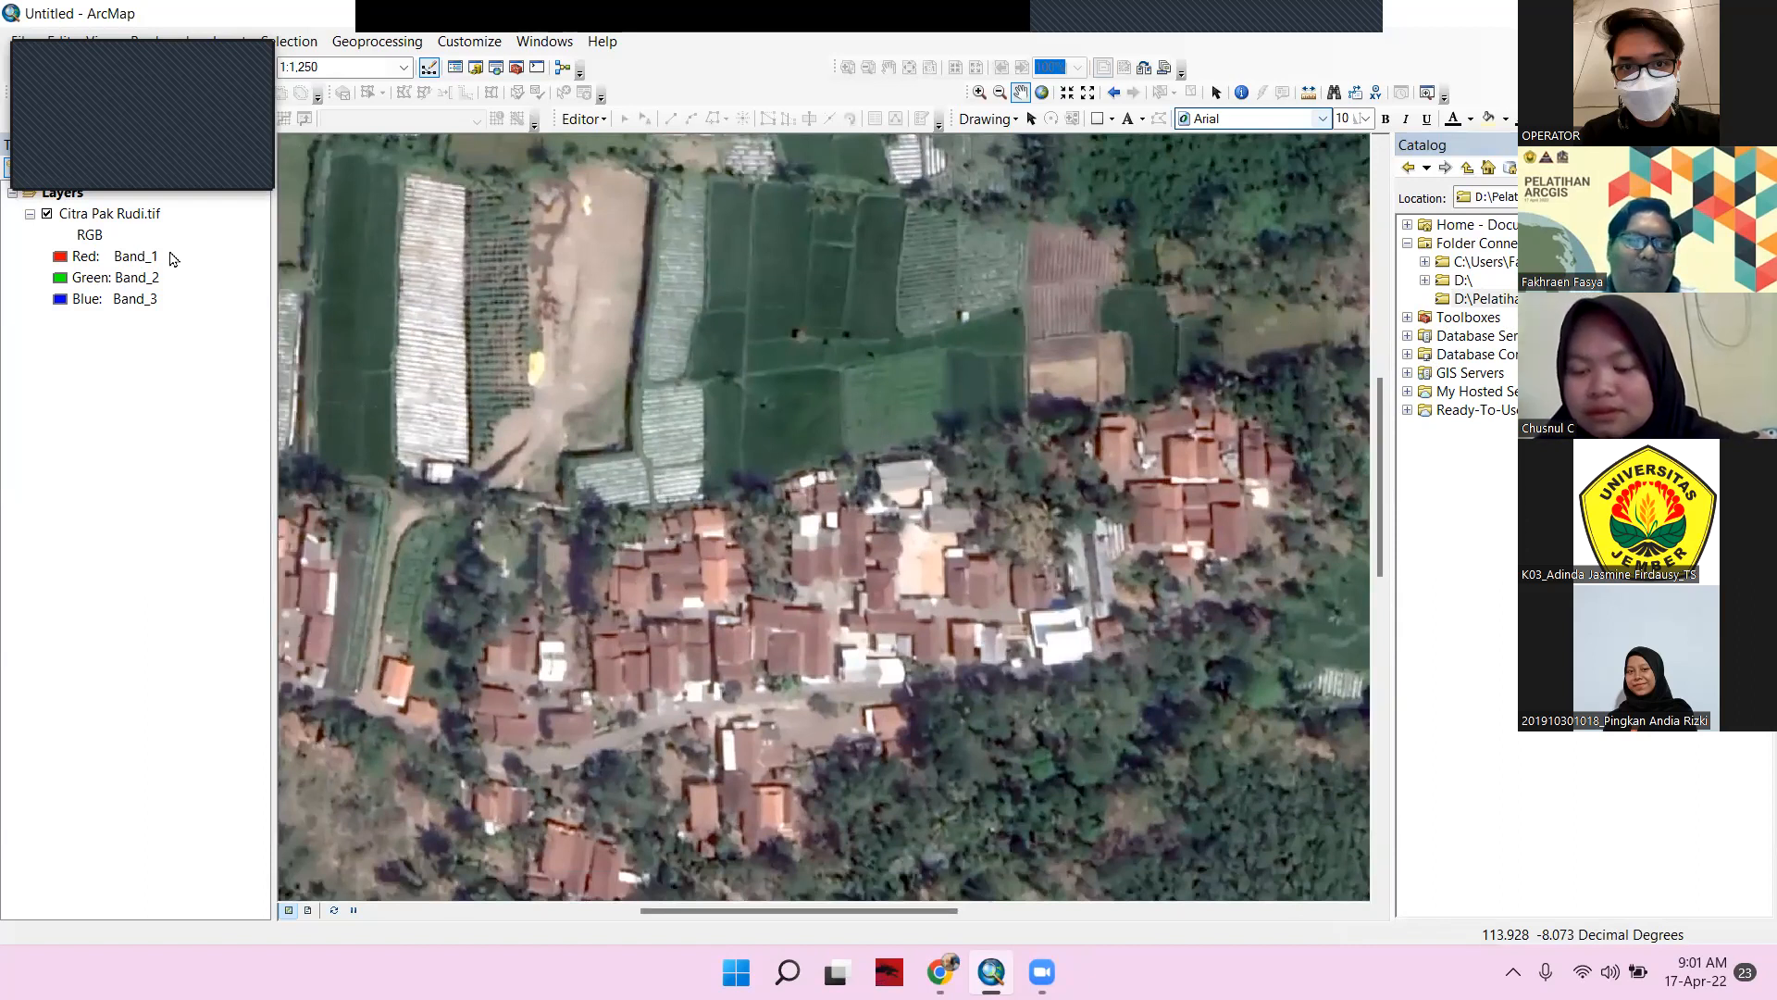
left_click_drag(1004, 492, 1035, 533)
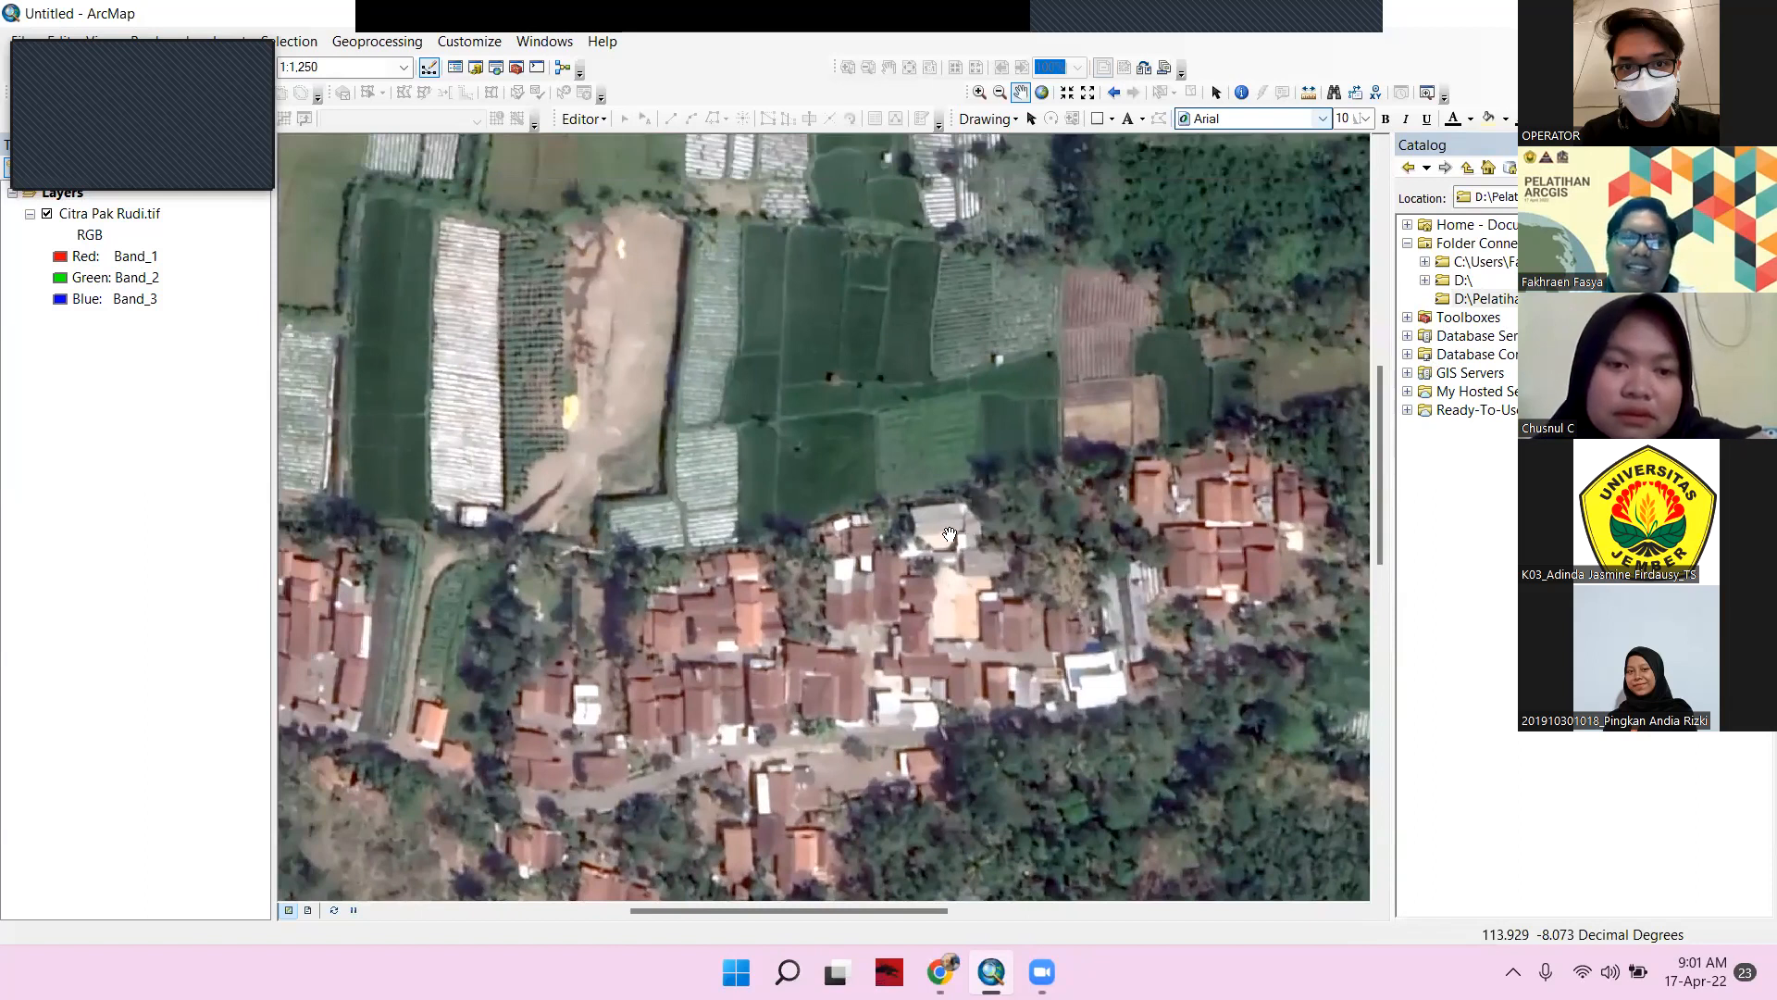
left_click_drag(950, 533, 925, 506)
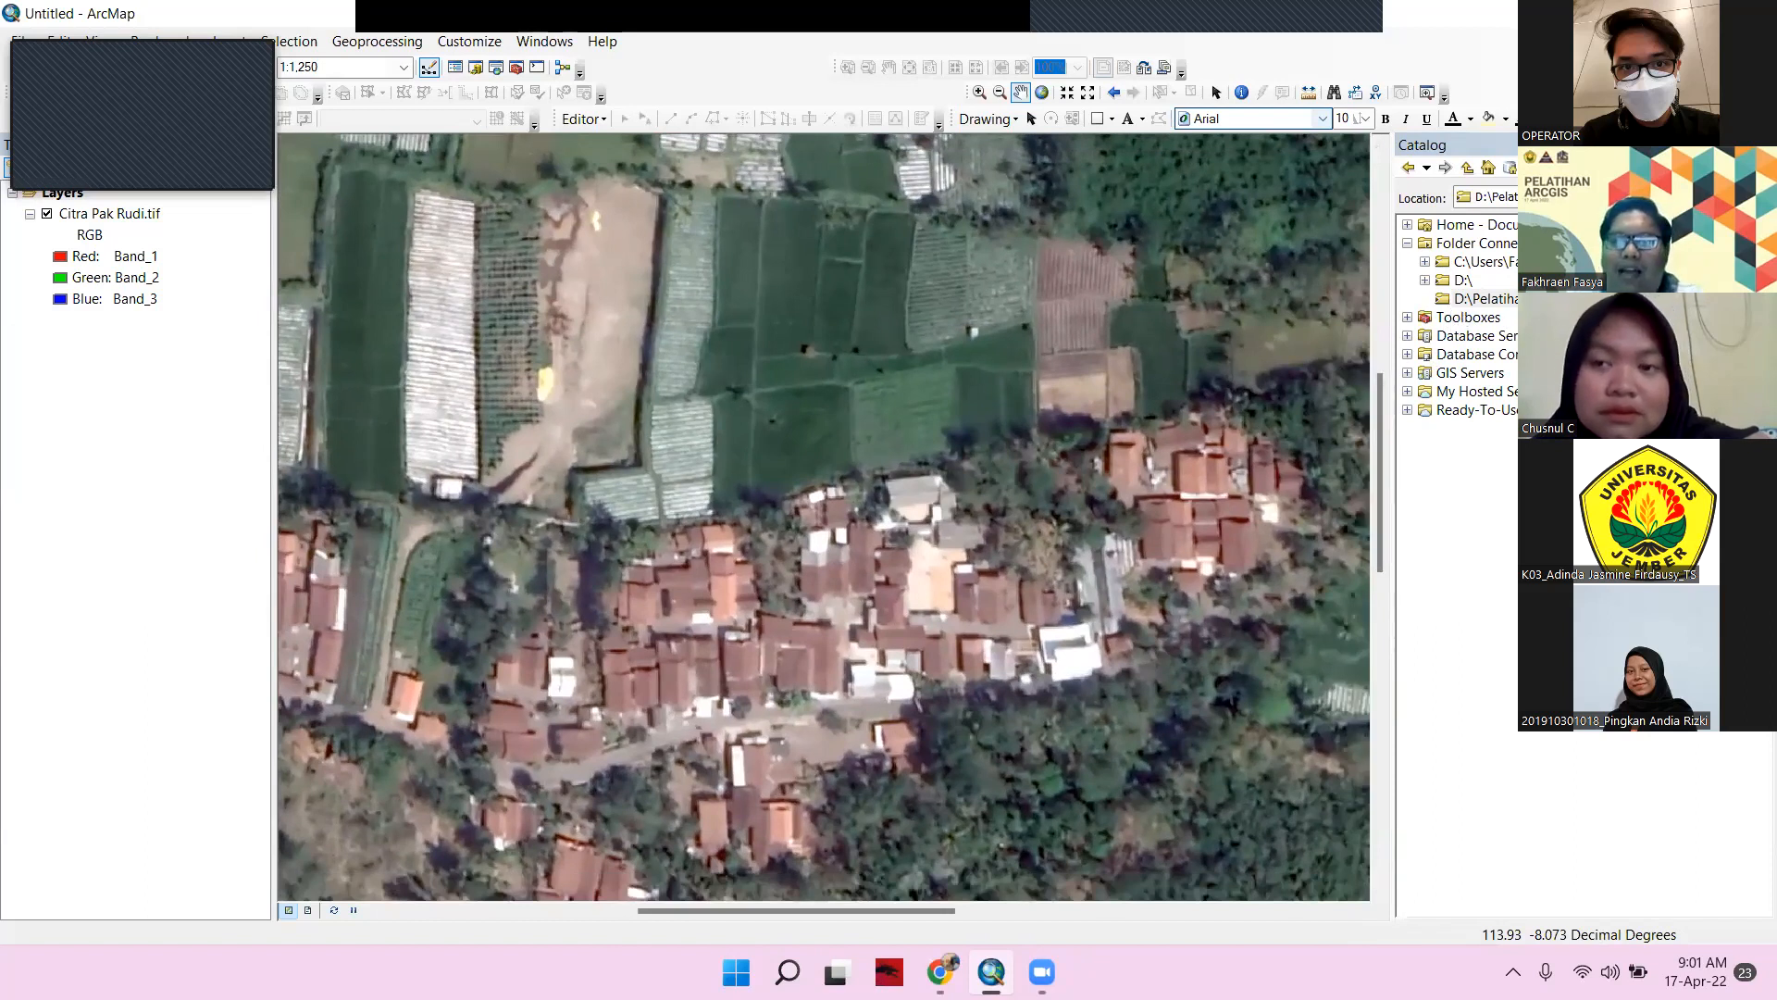
left_click(1509, 299)
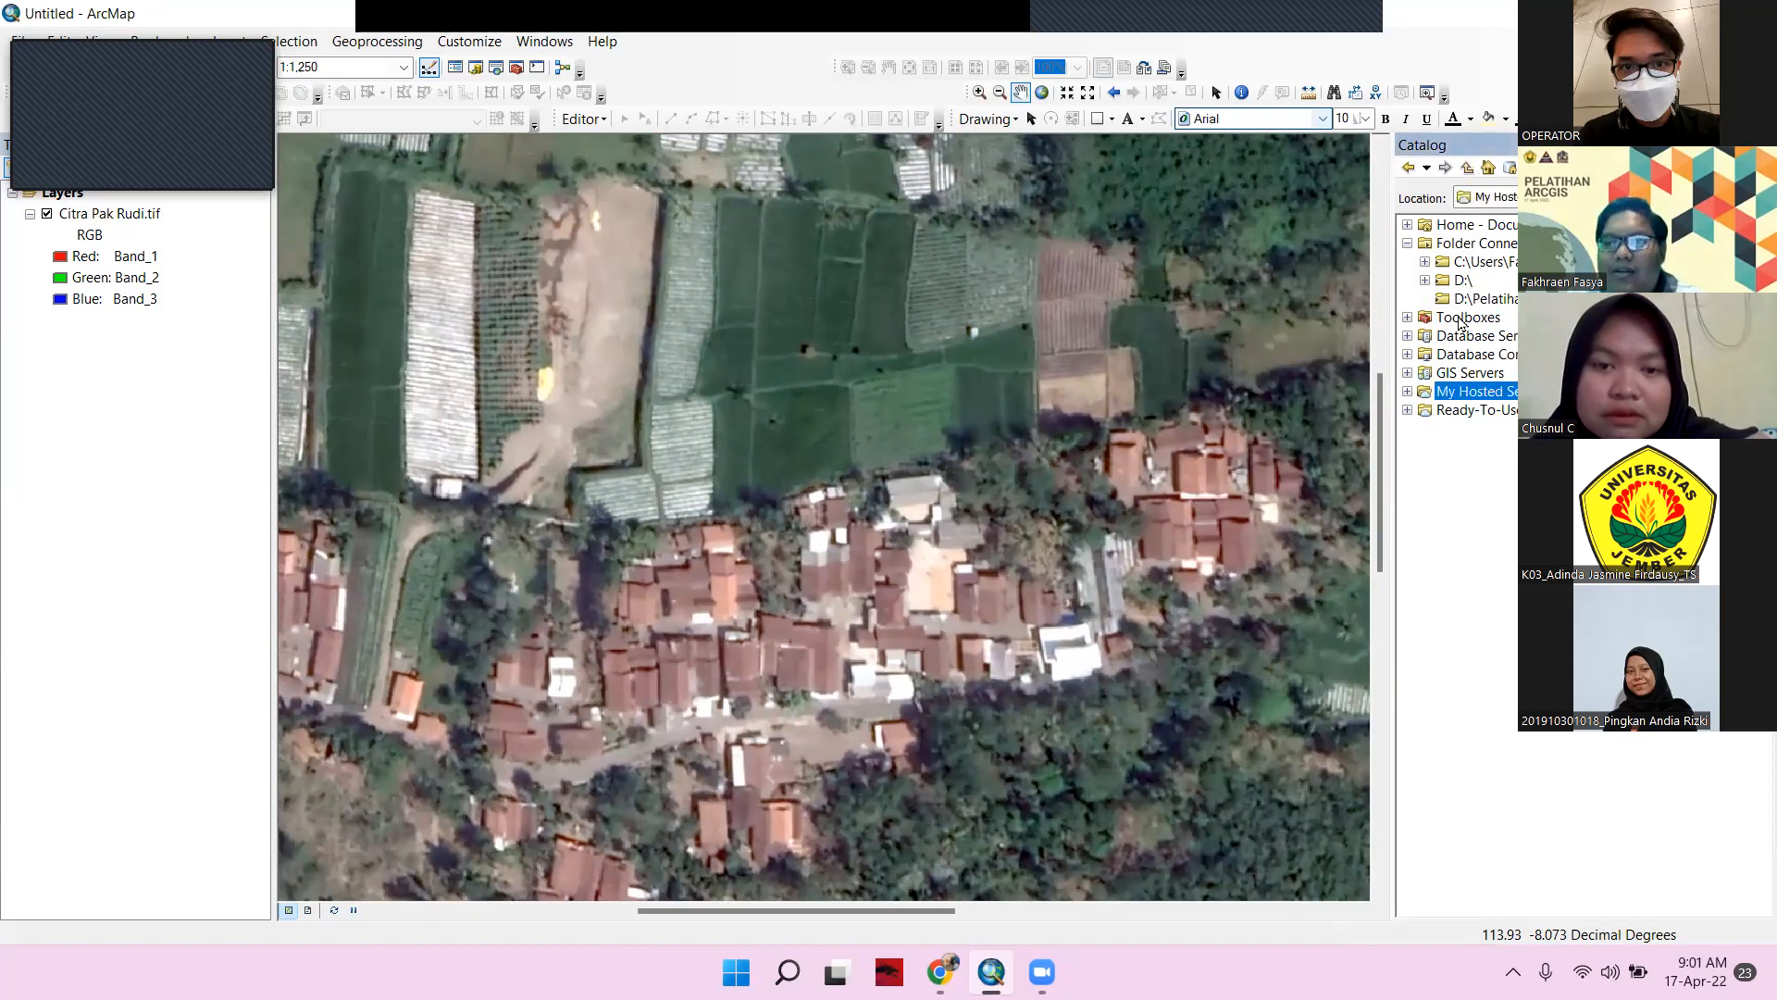
Expand the D:\ connection in the Catalog and disconnect the separate Pelatihan folder connection
left_click(1461, 280)
left_click(1426, 279)
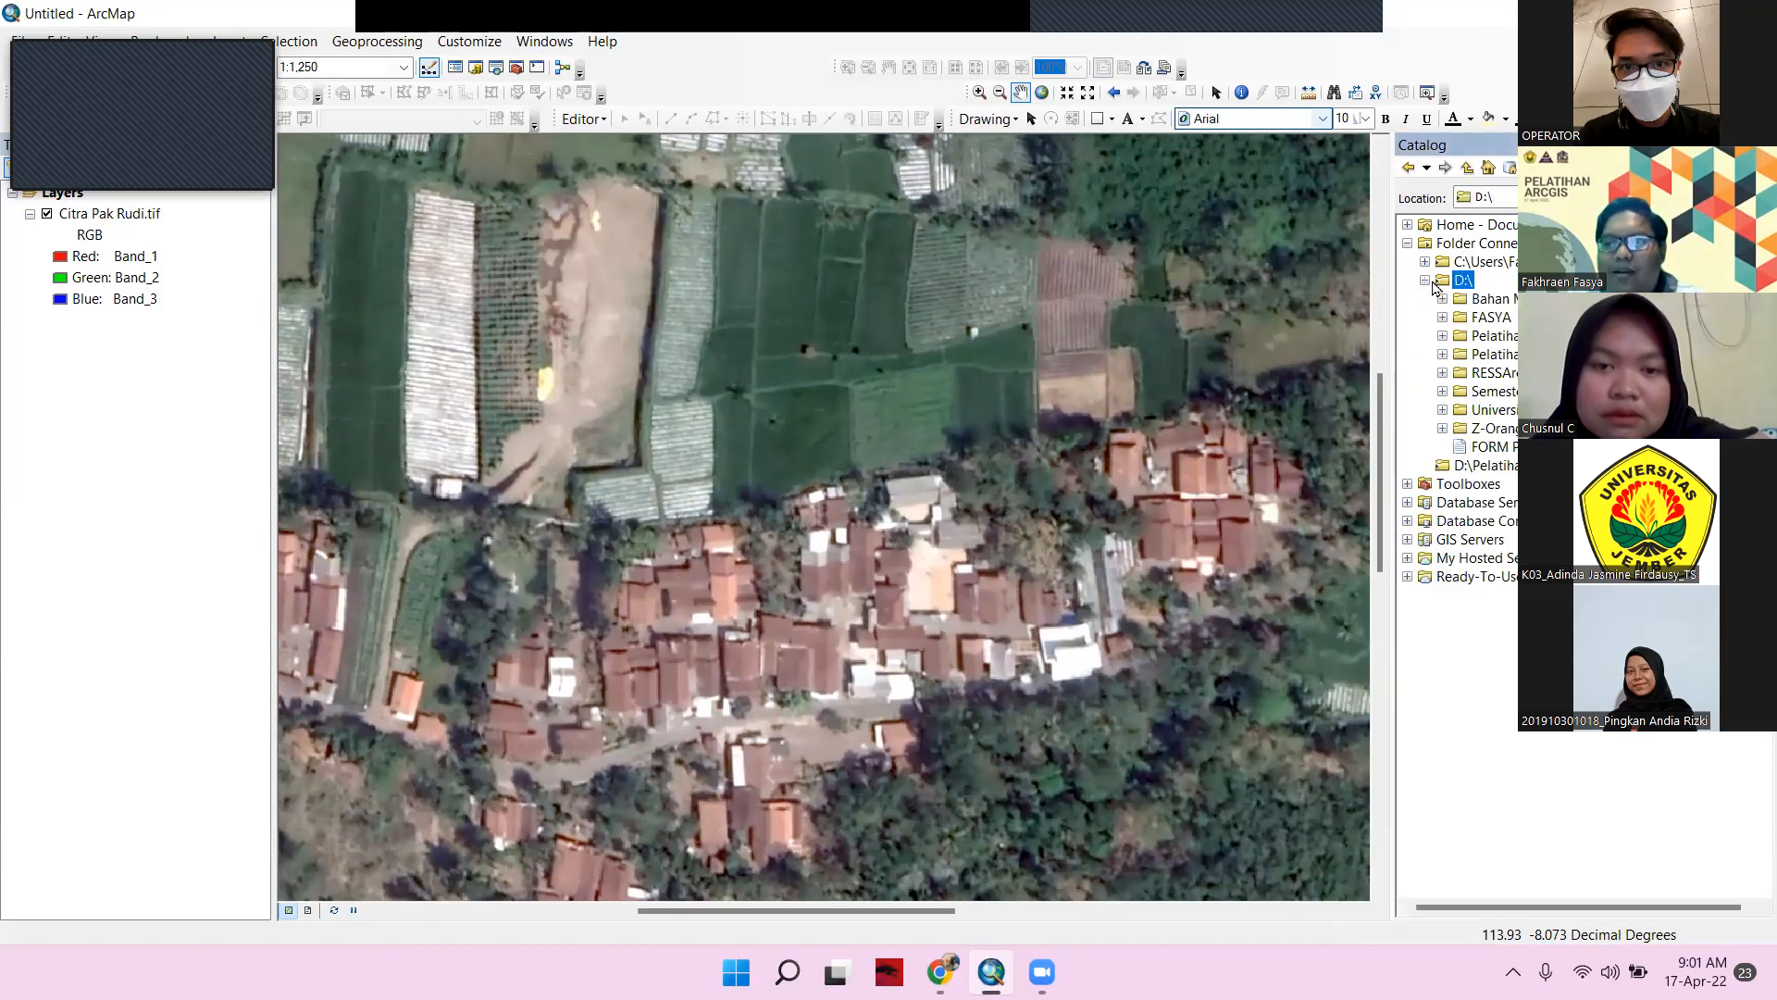
right_click(1481, 465)
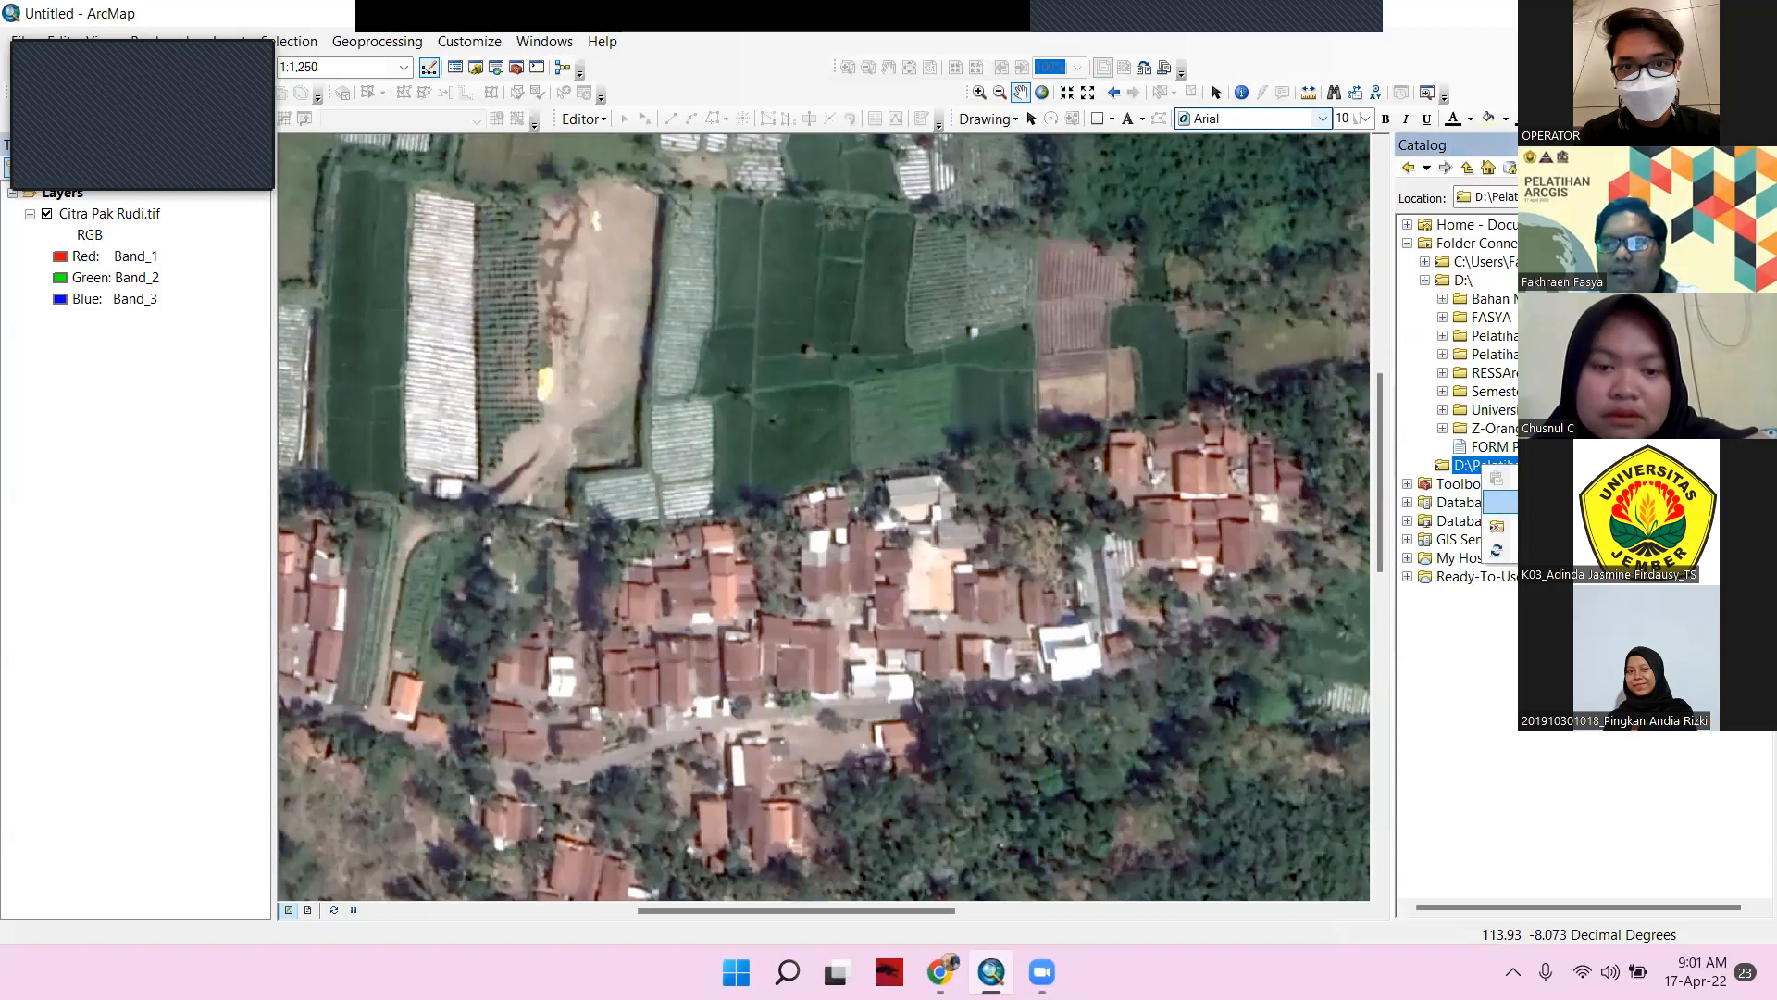
left_click(1527, 525)
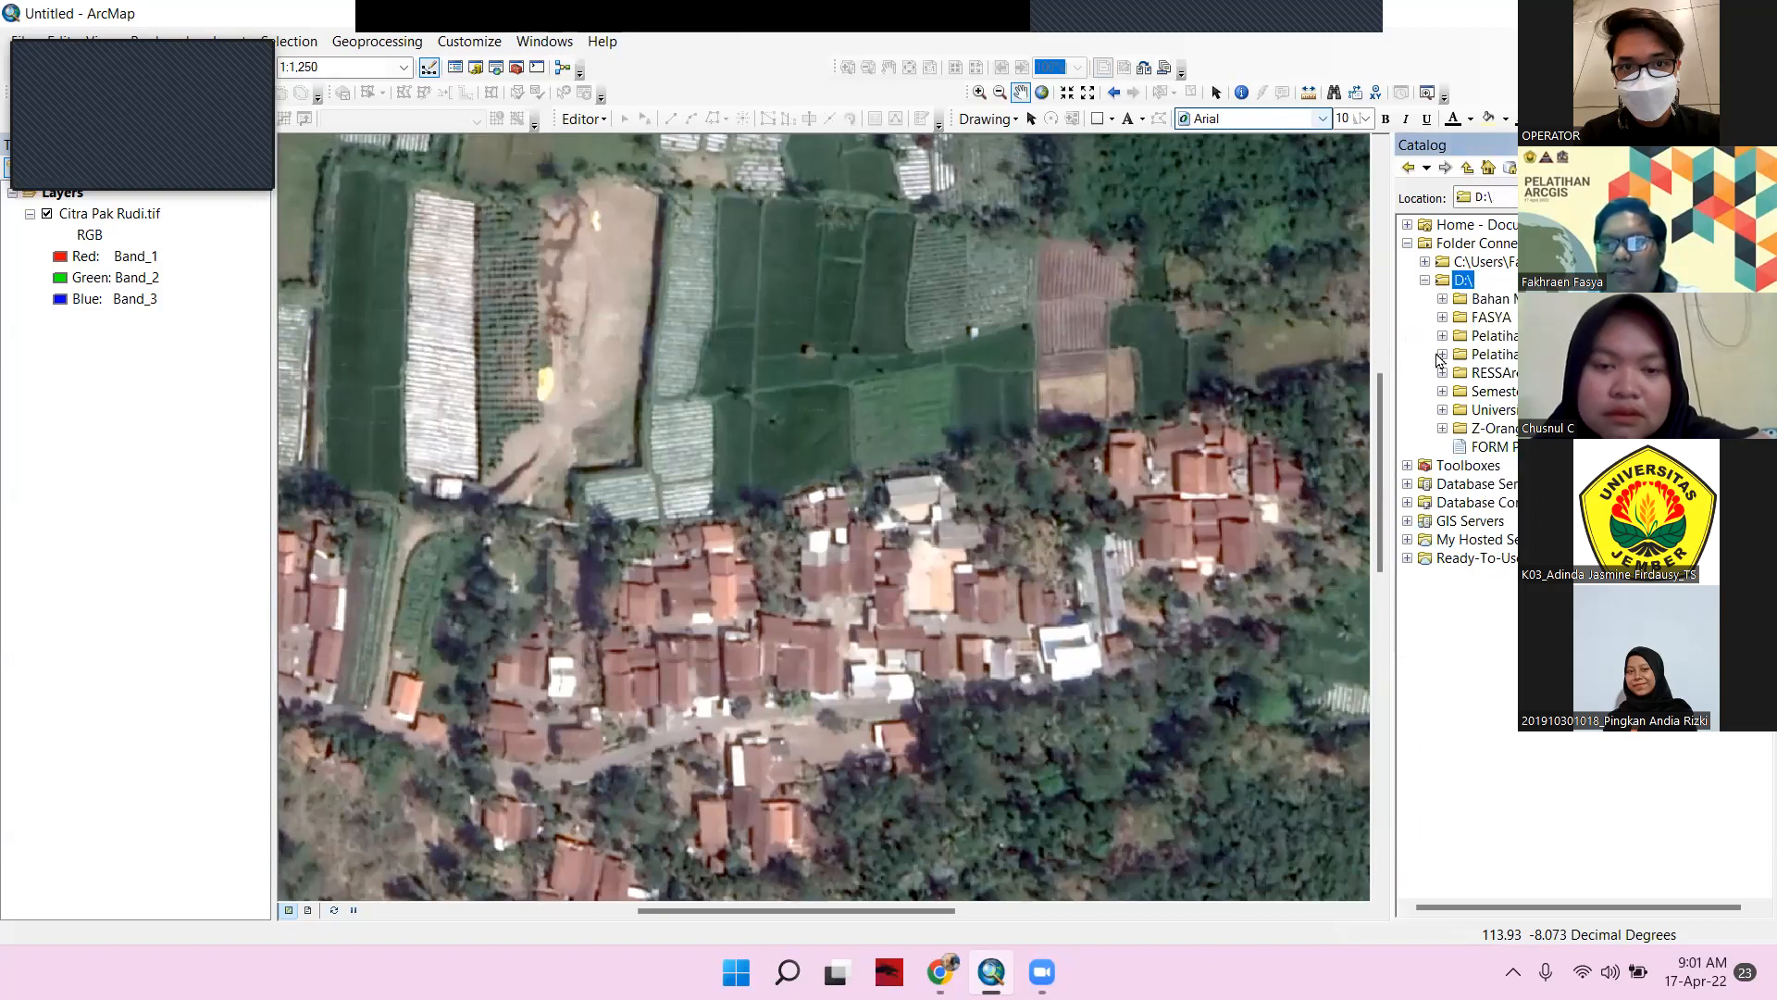
Start a new shapefile in the second Pelatihan folder under D:\ and name it Guna_Lahan
right_click(1470, 358)
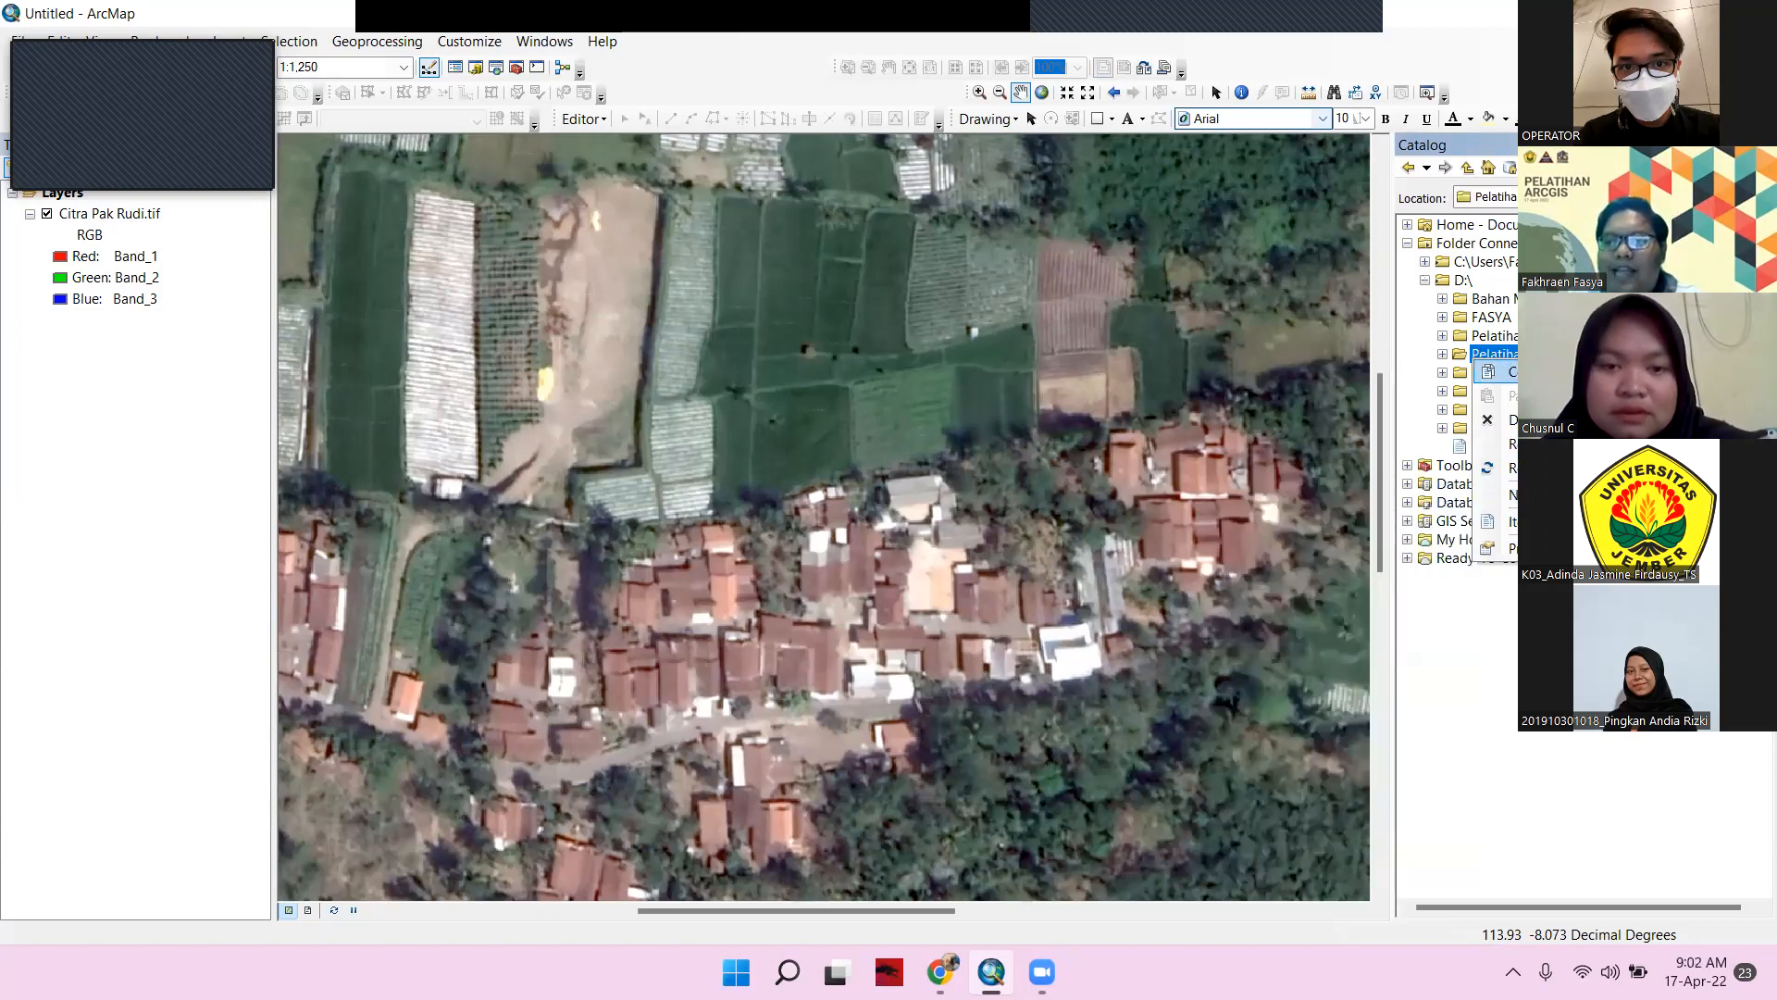
mouse_move(1495, 496)
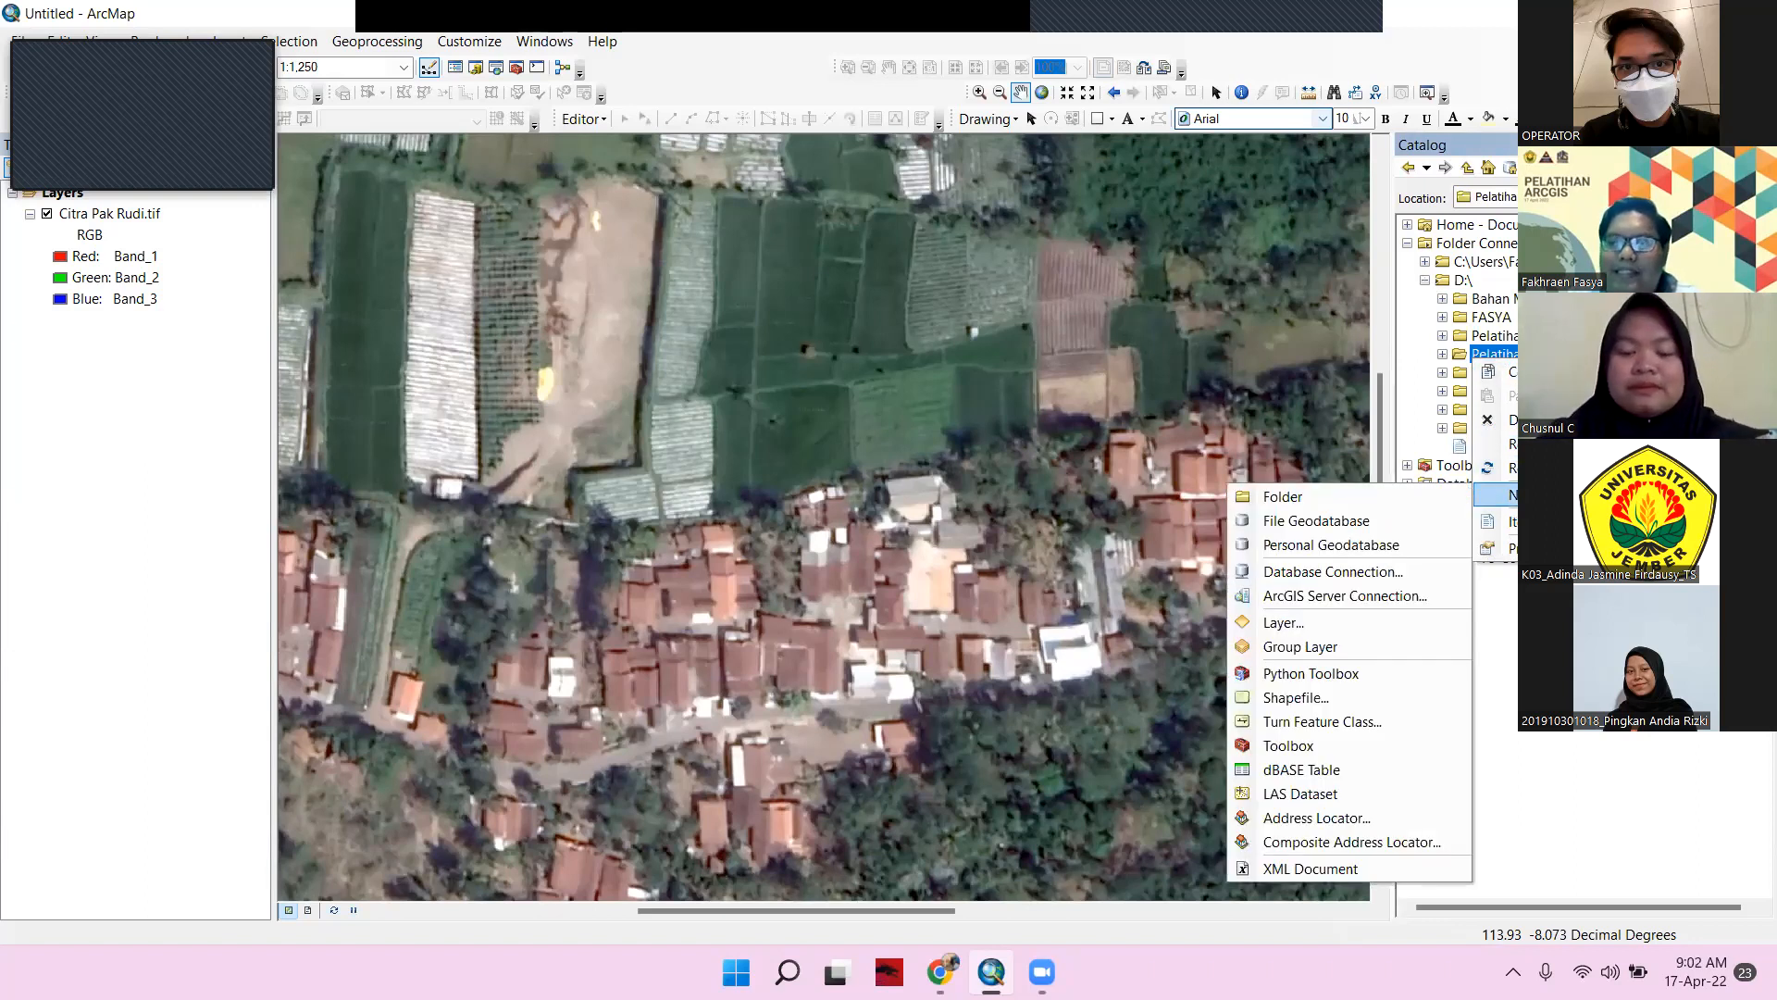
left_click(1336, 708)
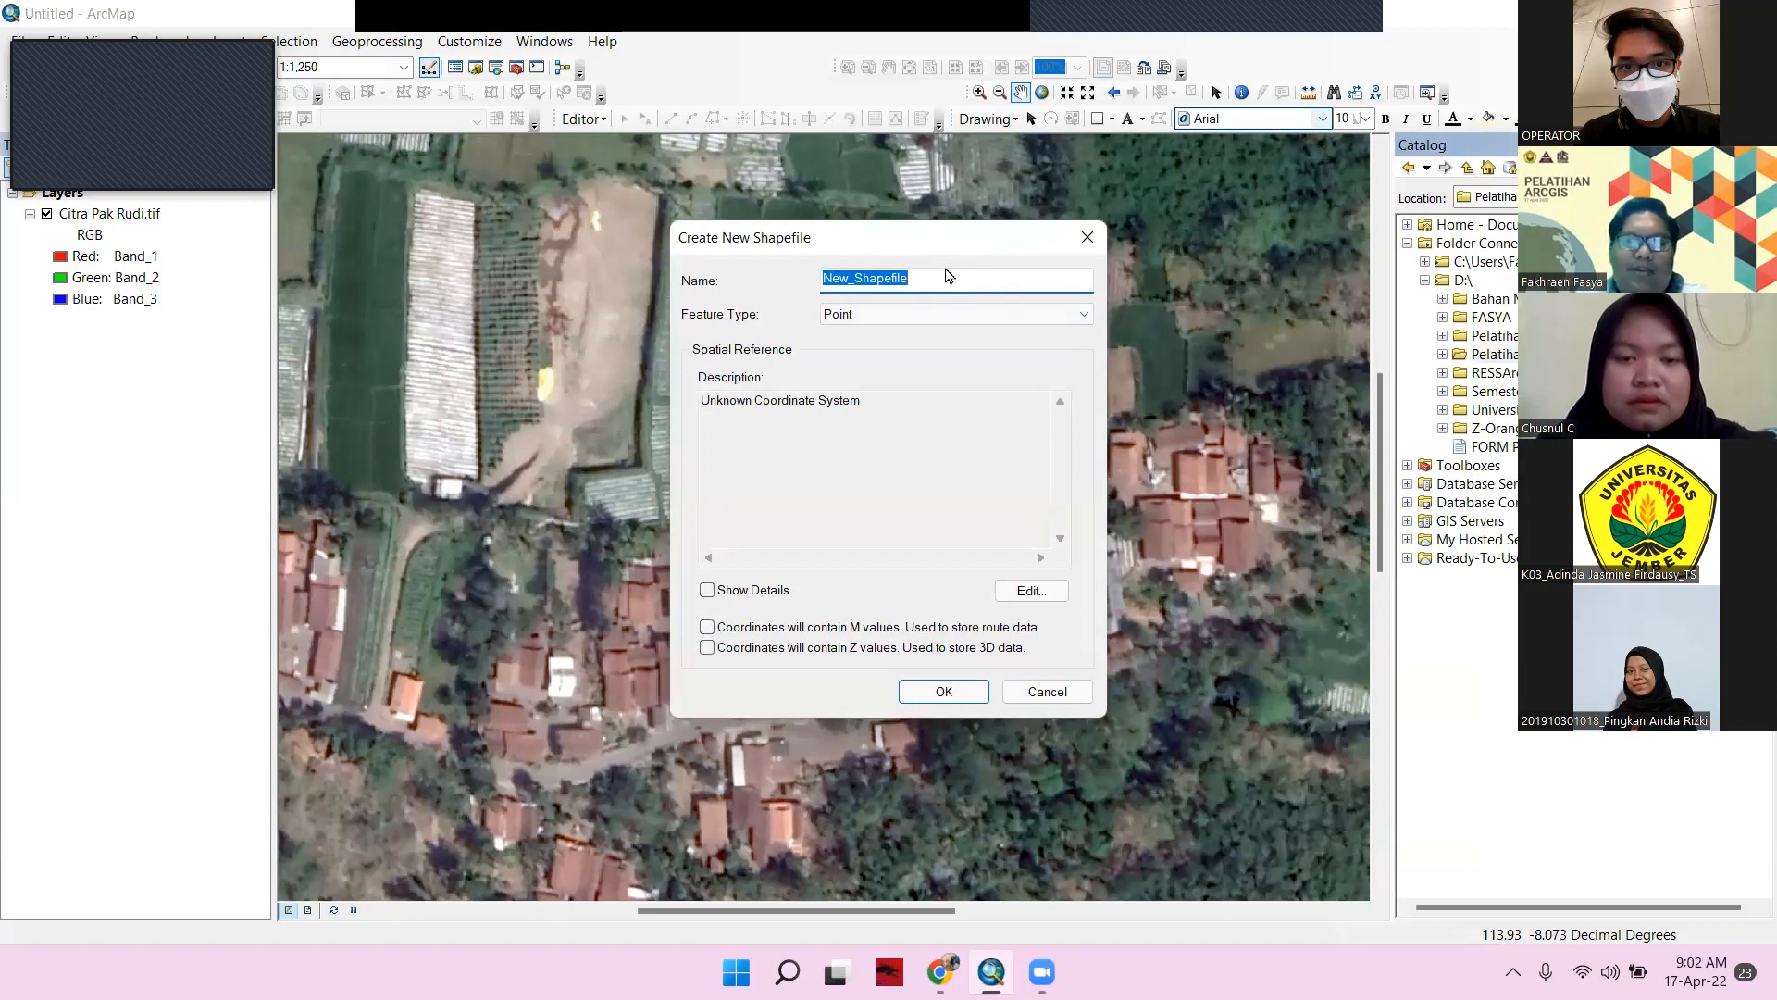
type("R")
key("BackSpace")
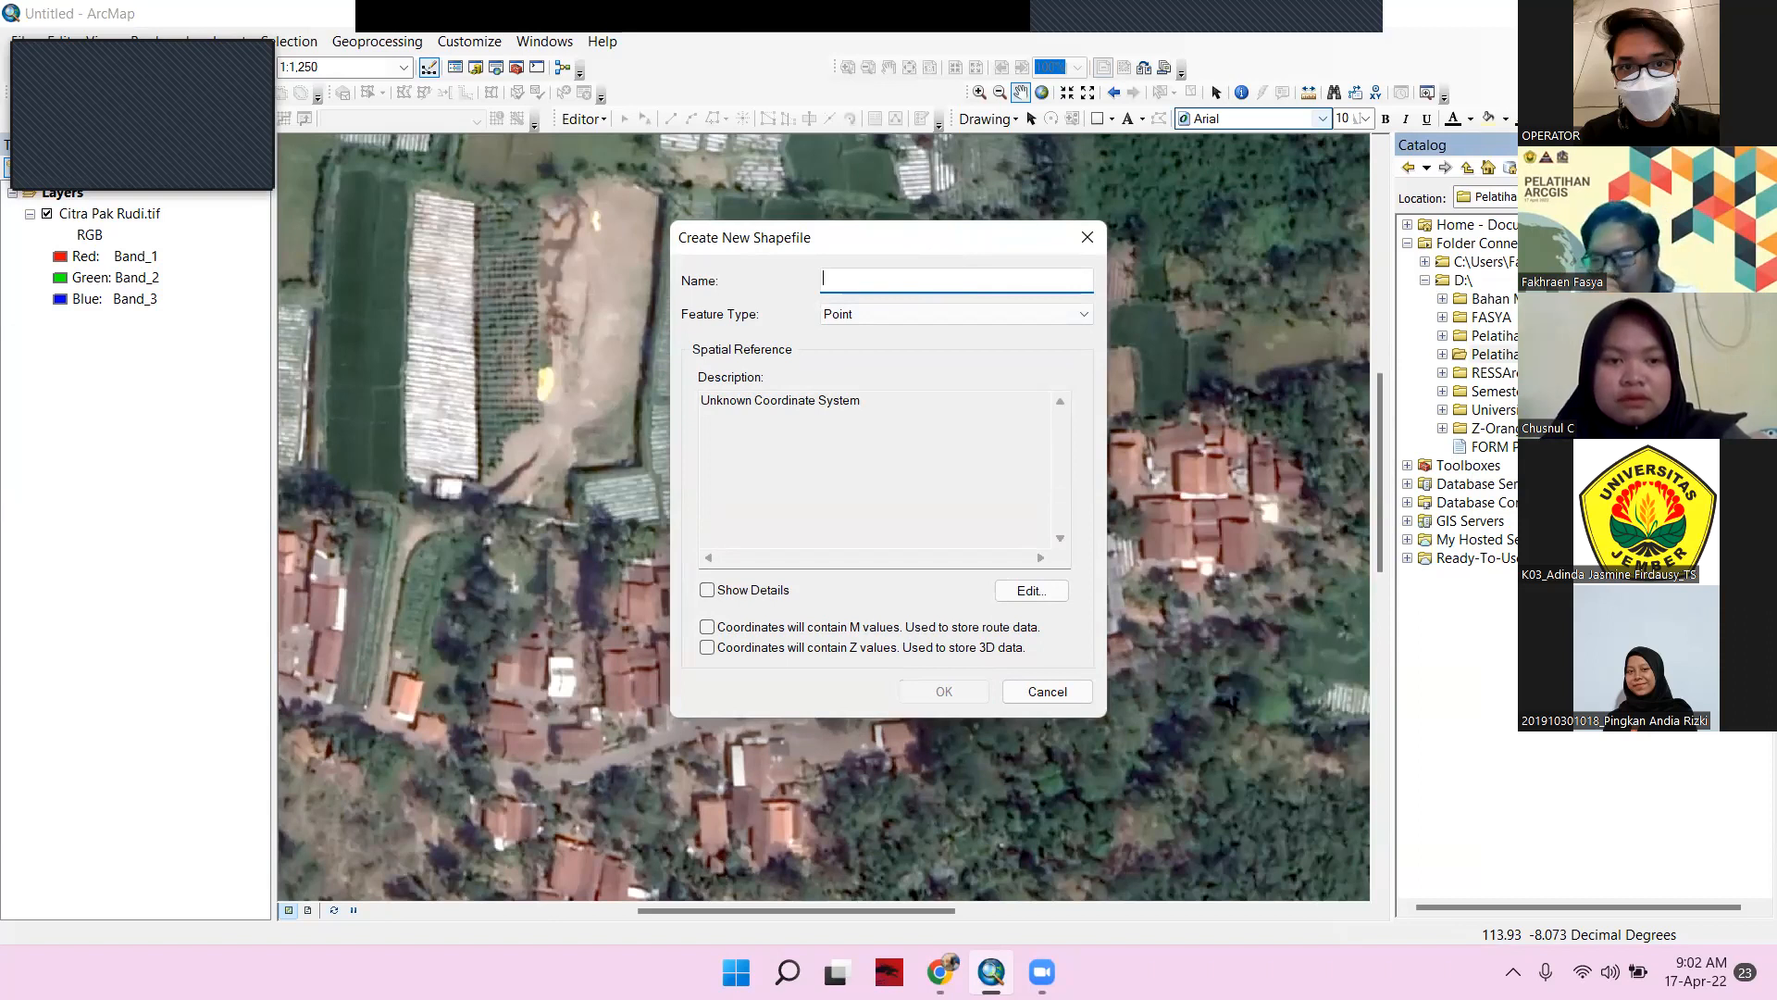
type("Guna")
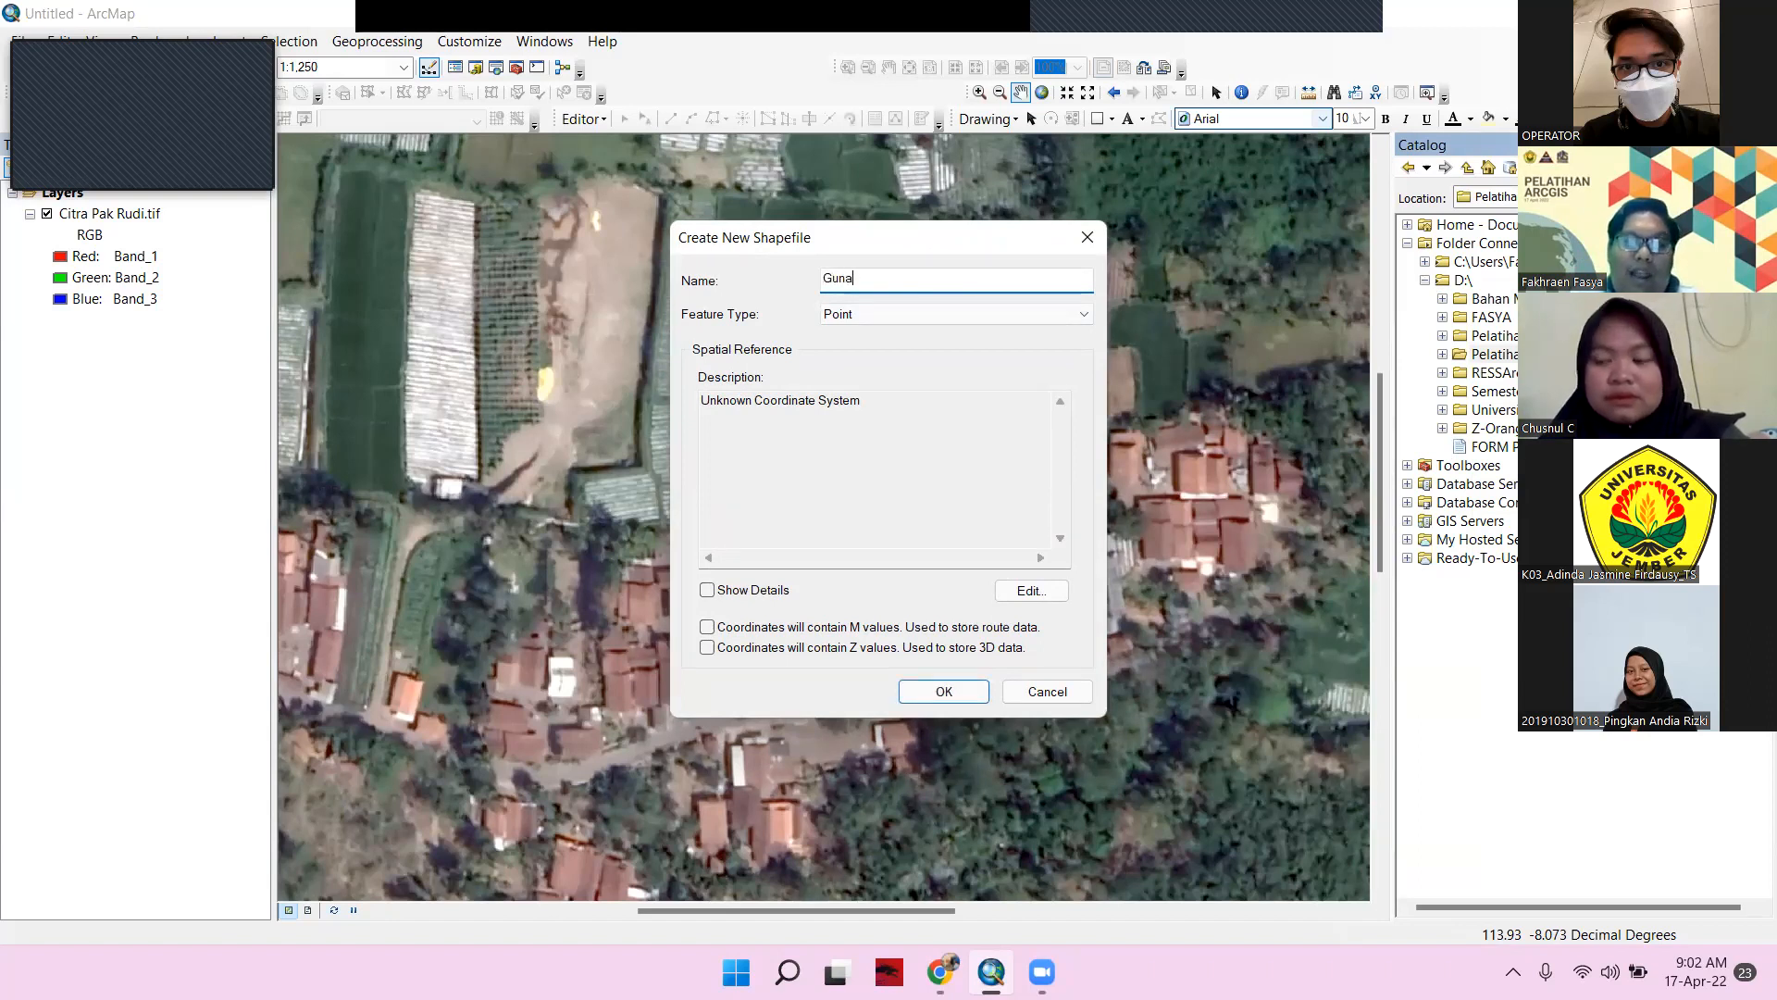
type("_Lahan")
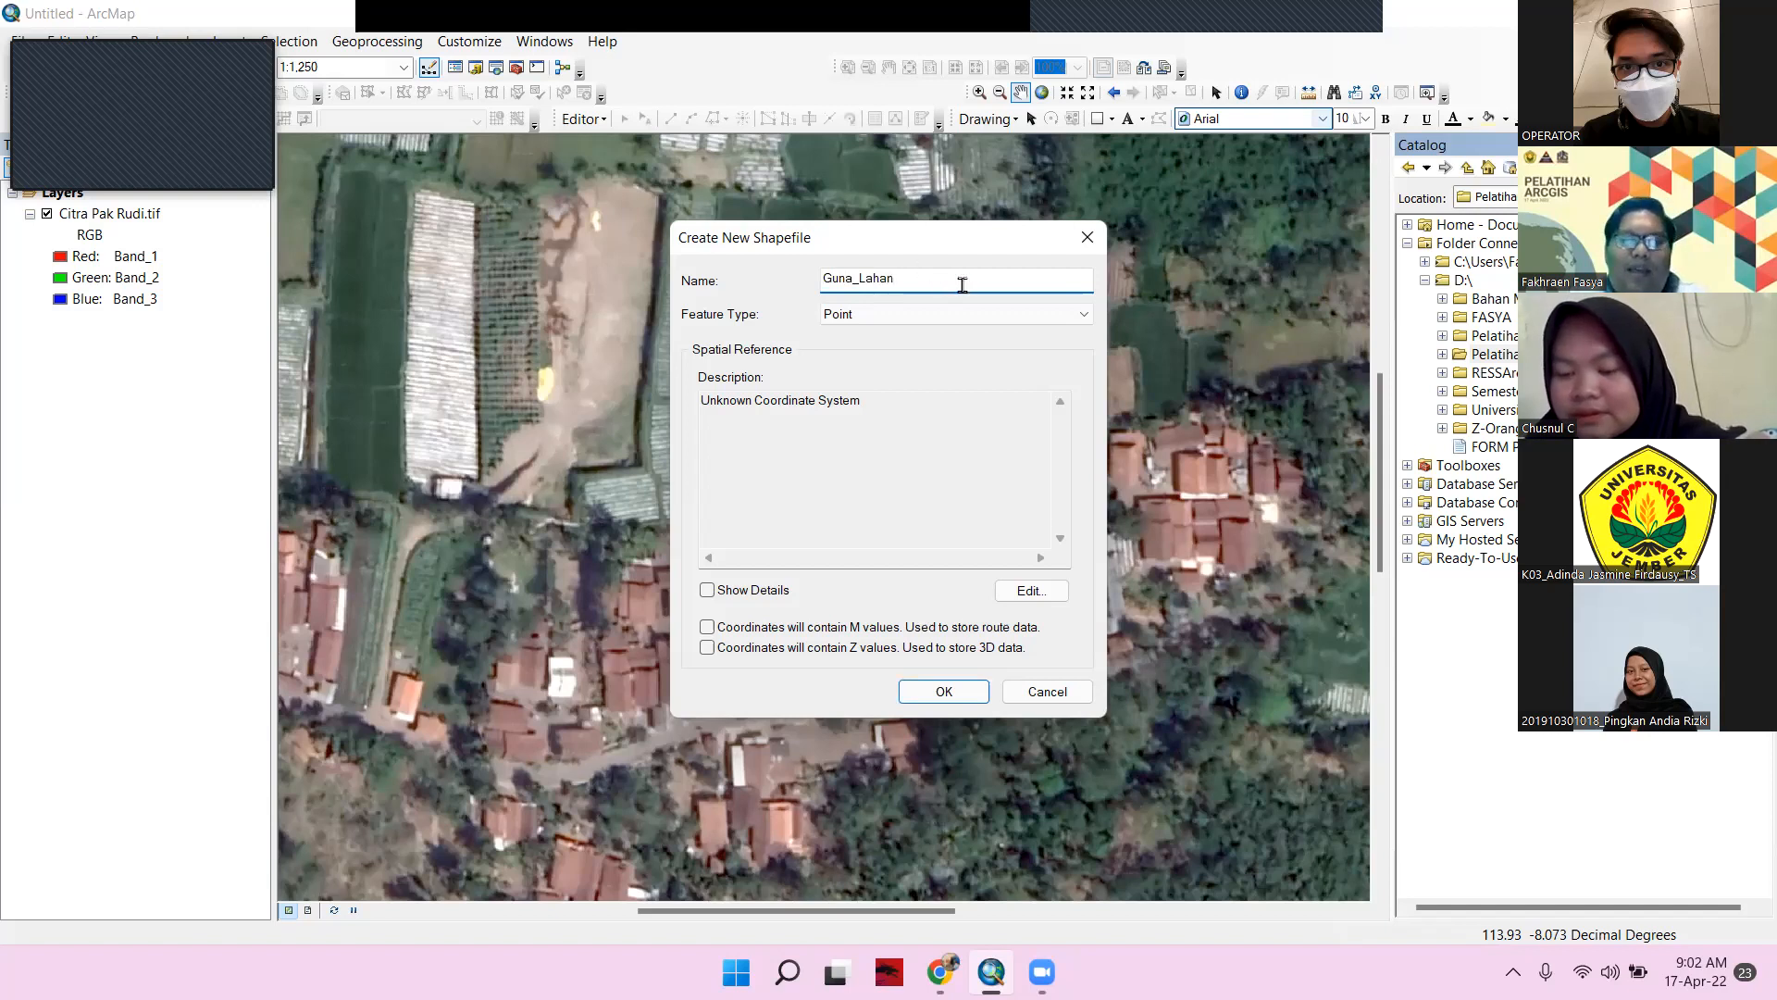
Set the new shapefile's feature type to Polygon
left_click(944, 321)
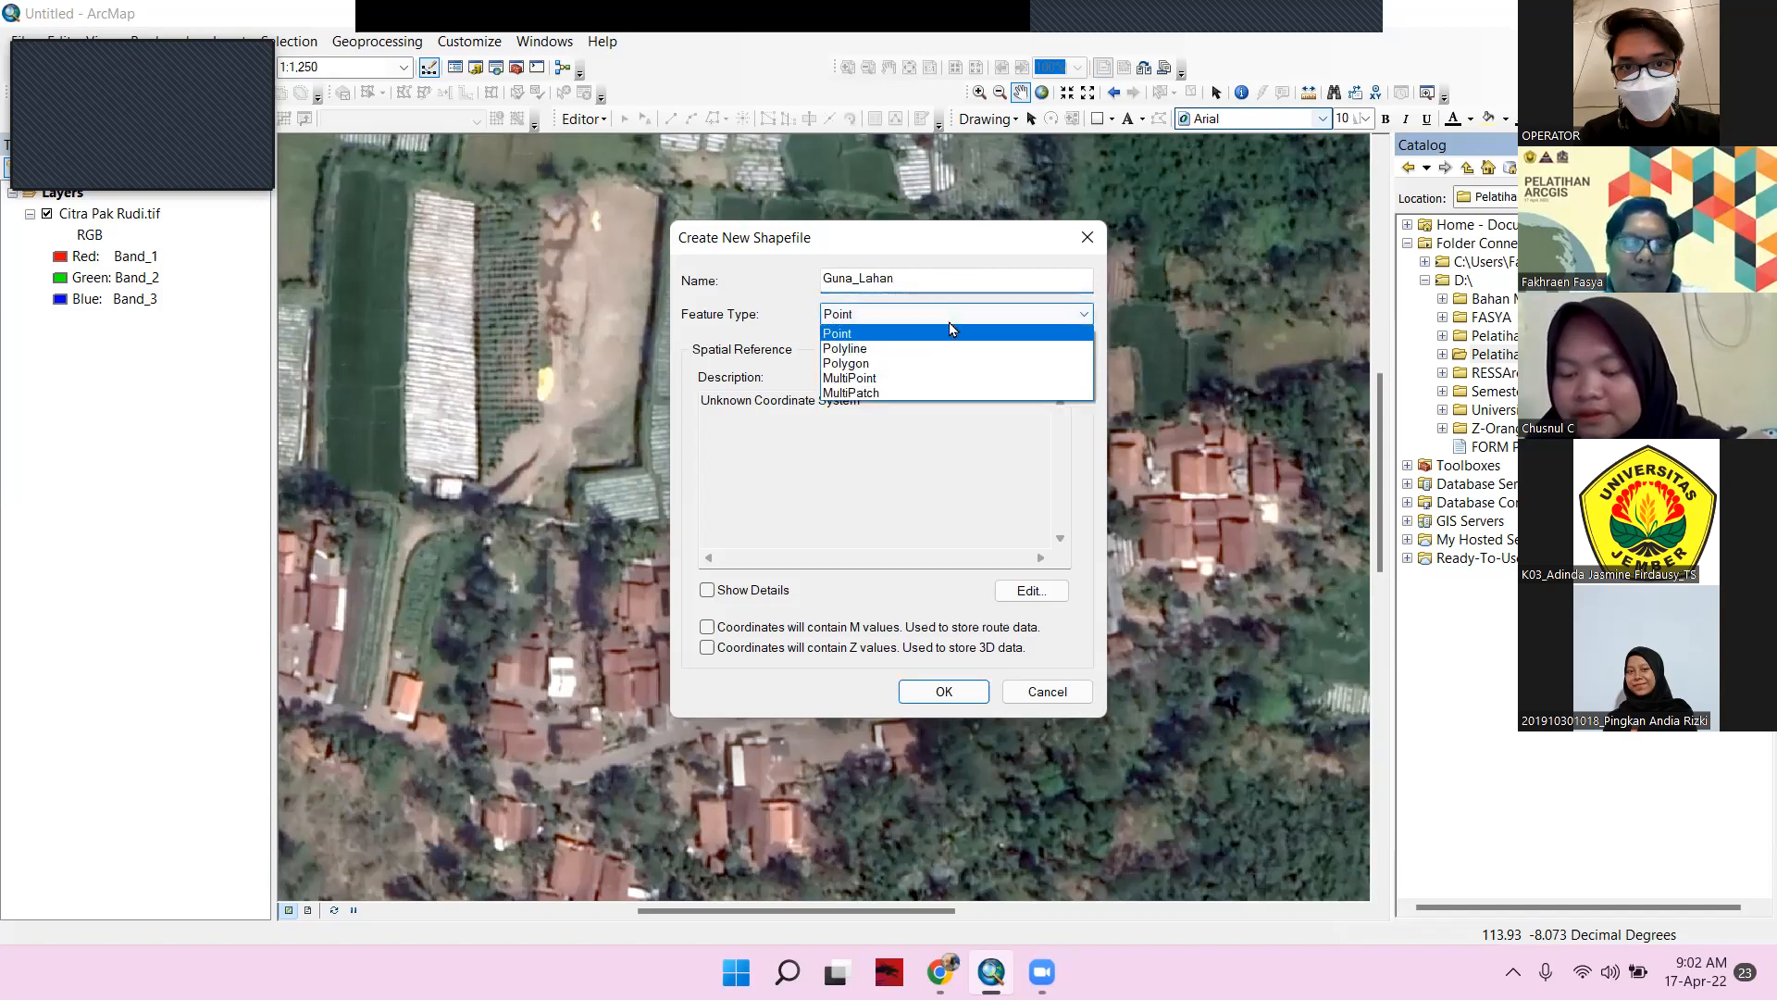
left_click(908, 361)
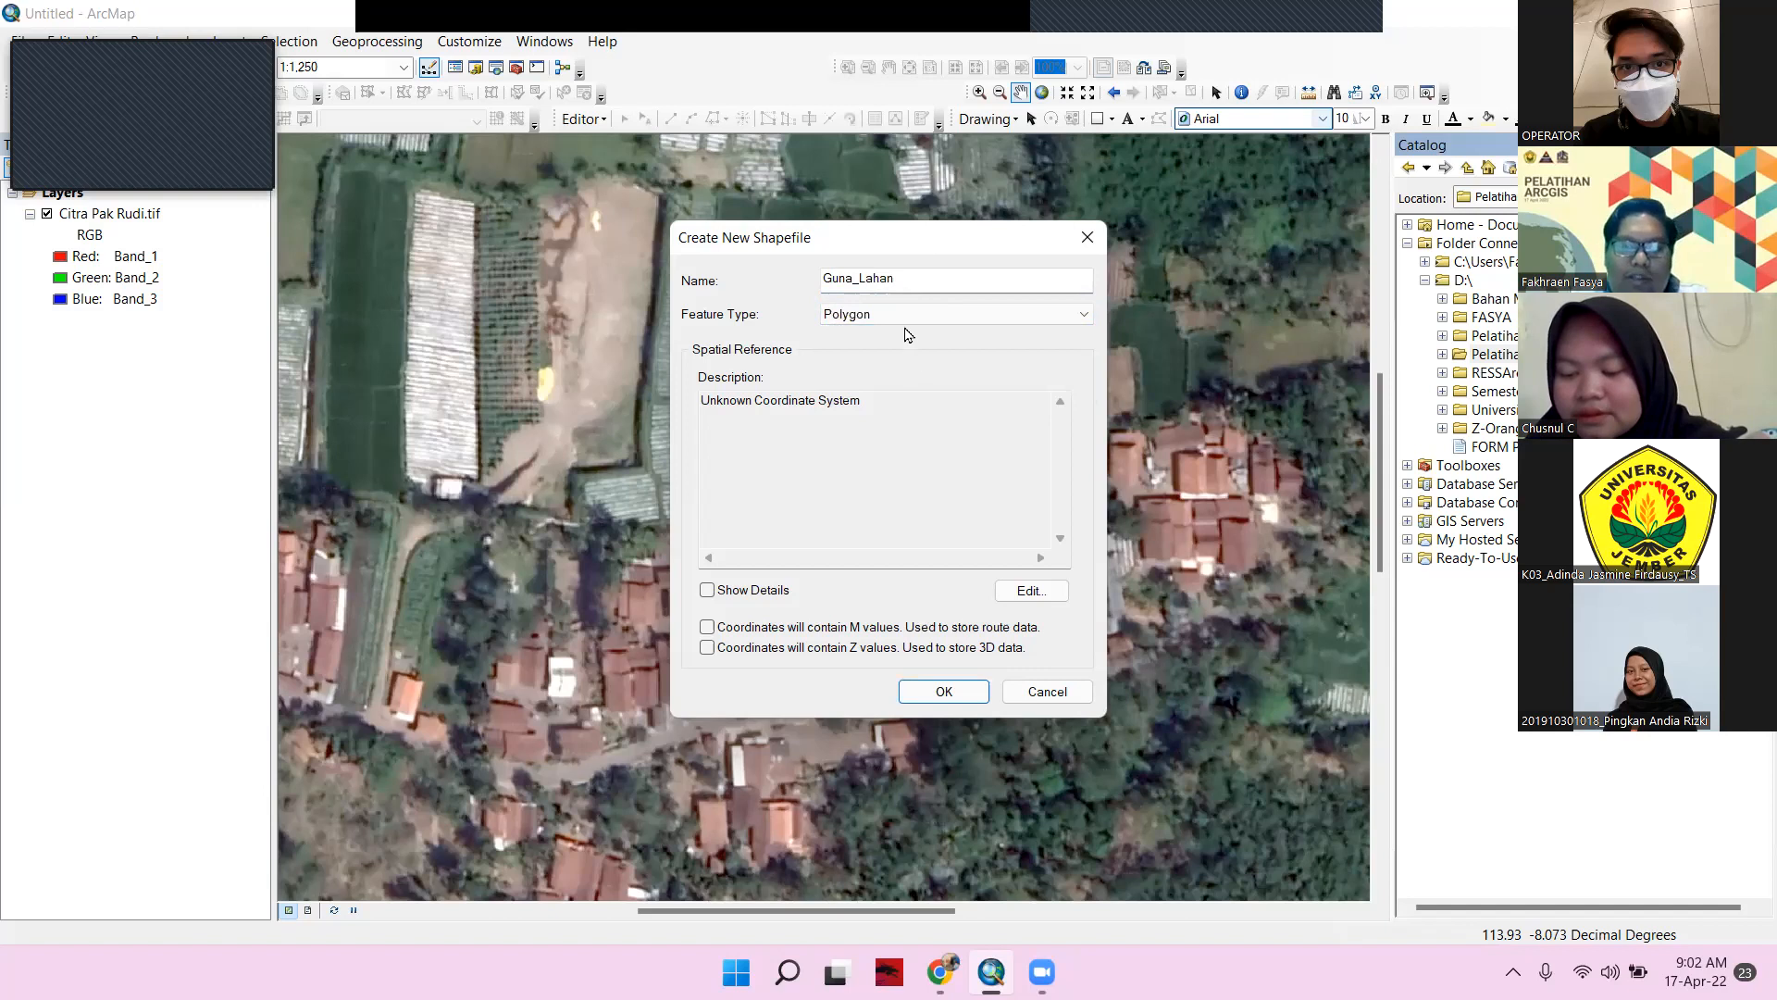
left_click(905, 314)
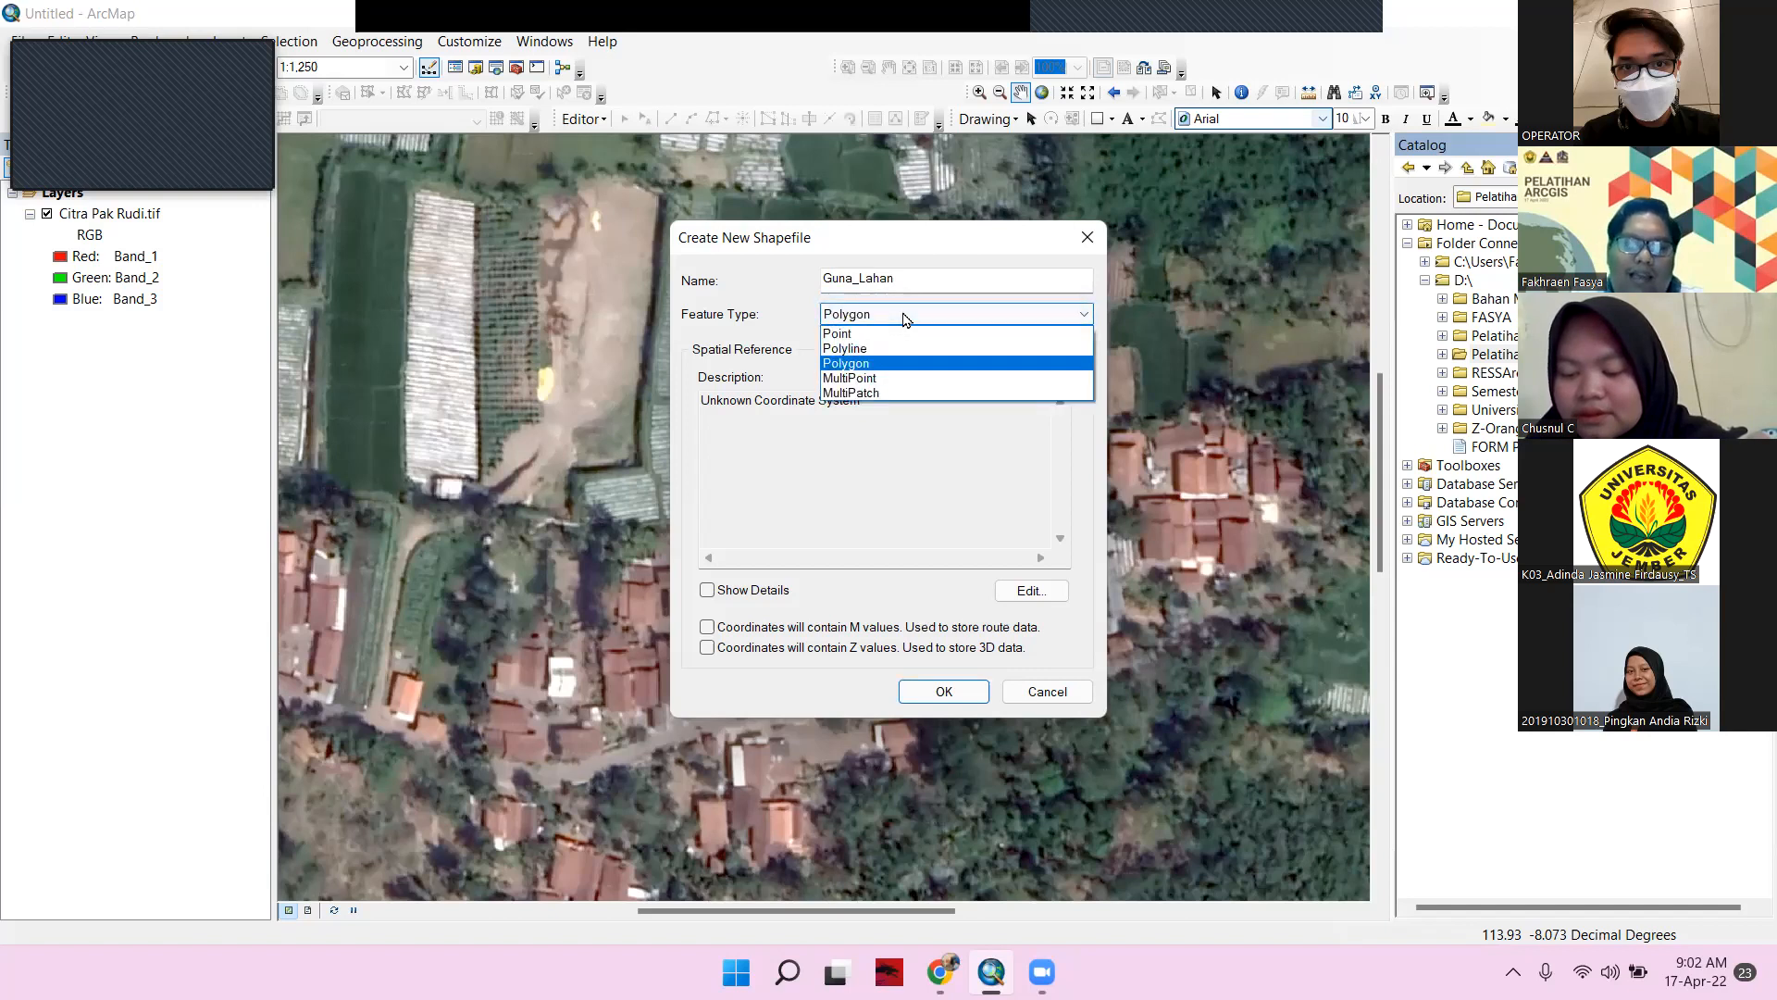
left_click(886, 363)
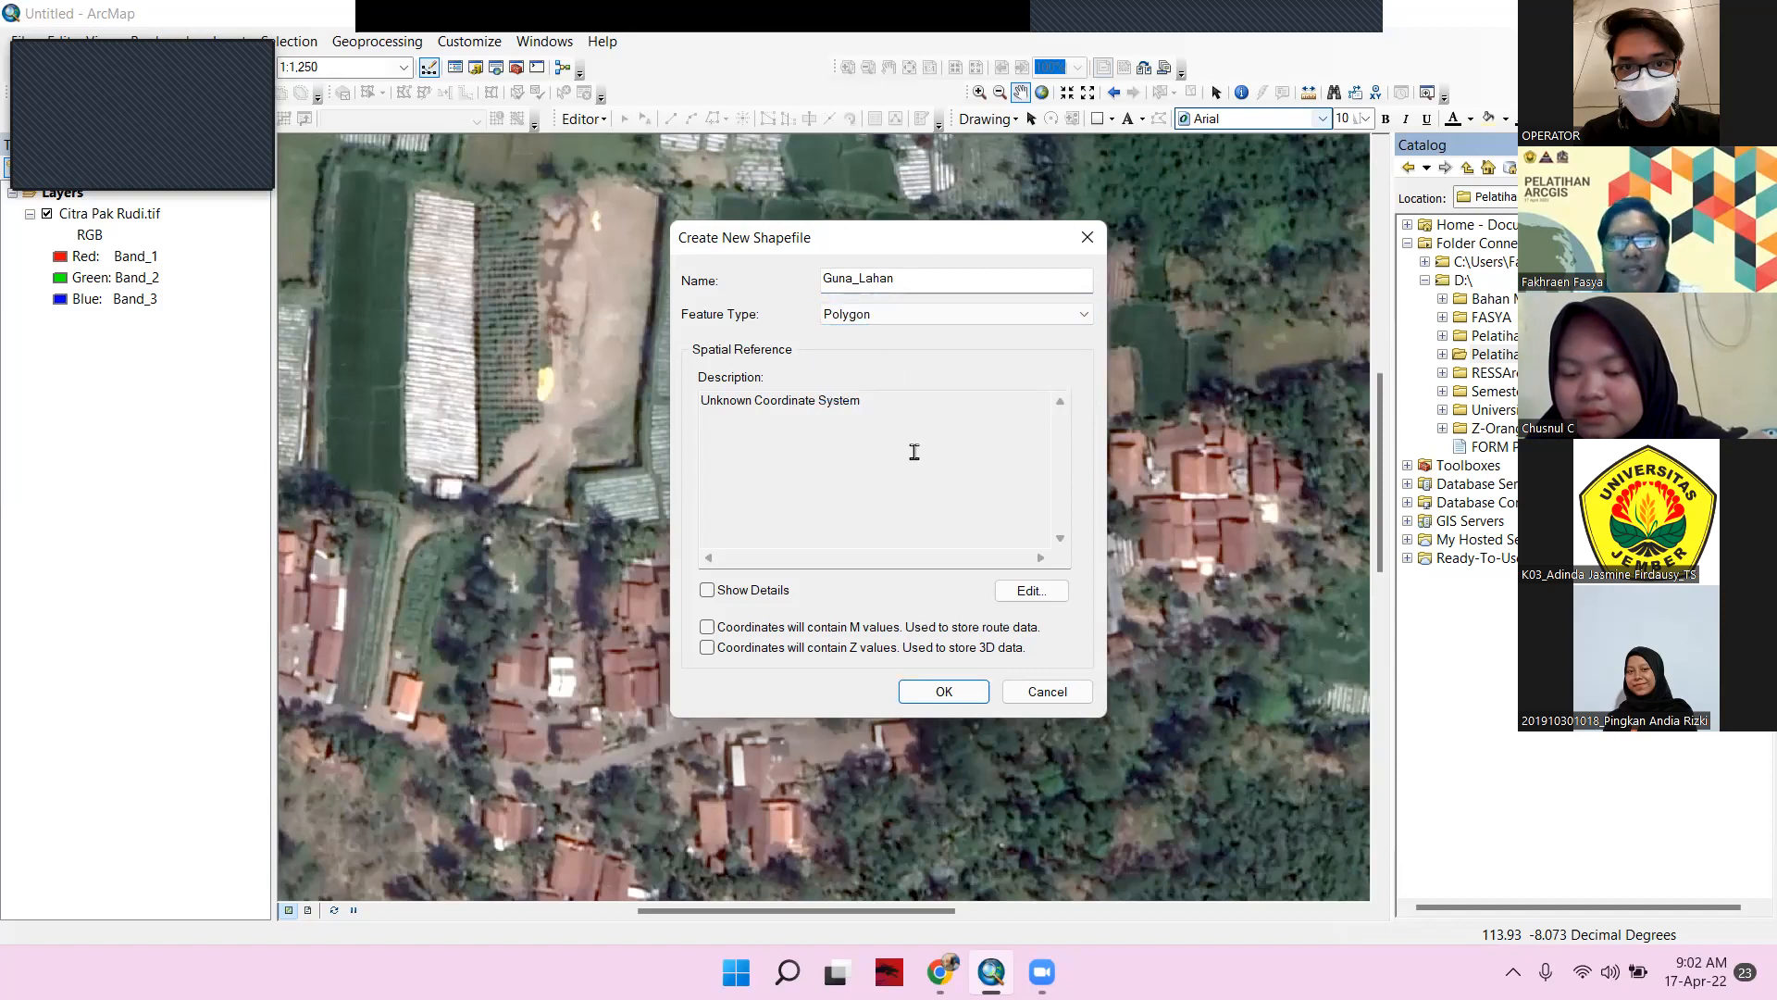
Open the shapefile's spatial reference settings and look through the favorite and projected coordinate system groups
left_click(1011, 600)
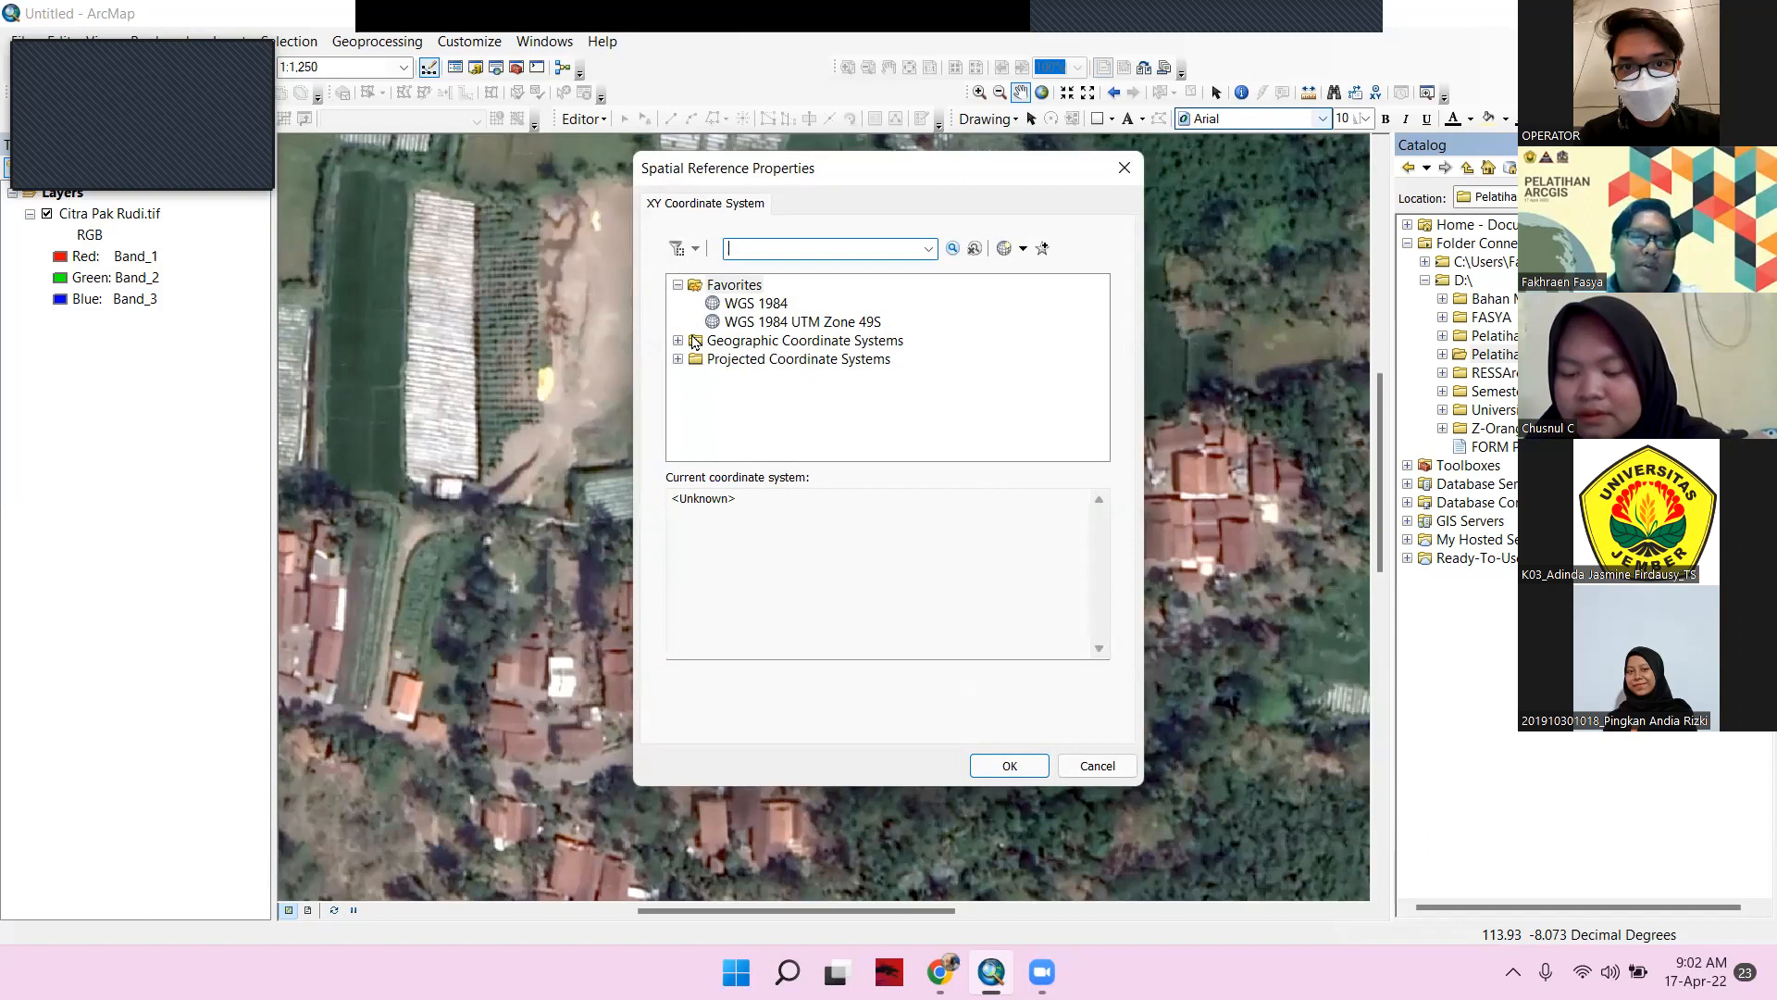
left_click(678, 361)
scroll(790, 388, "down", 2)
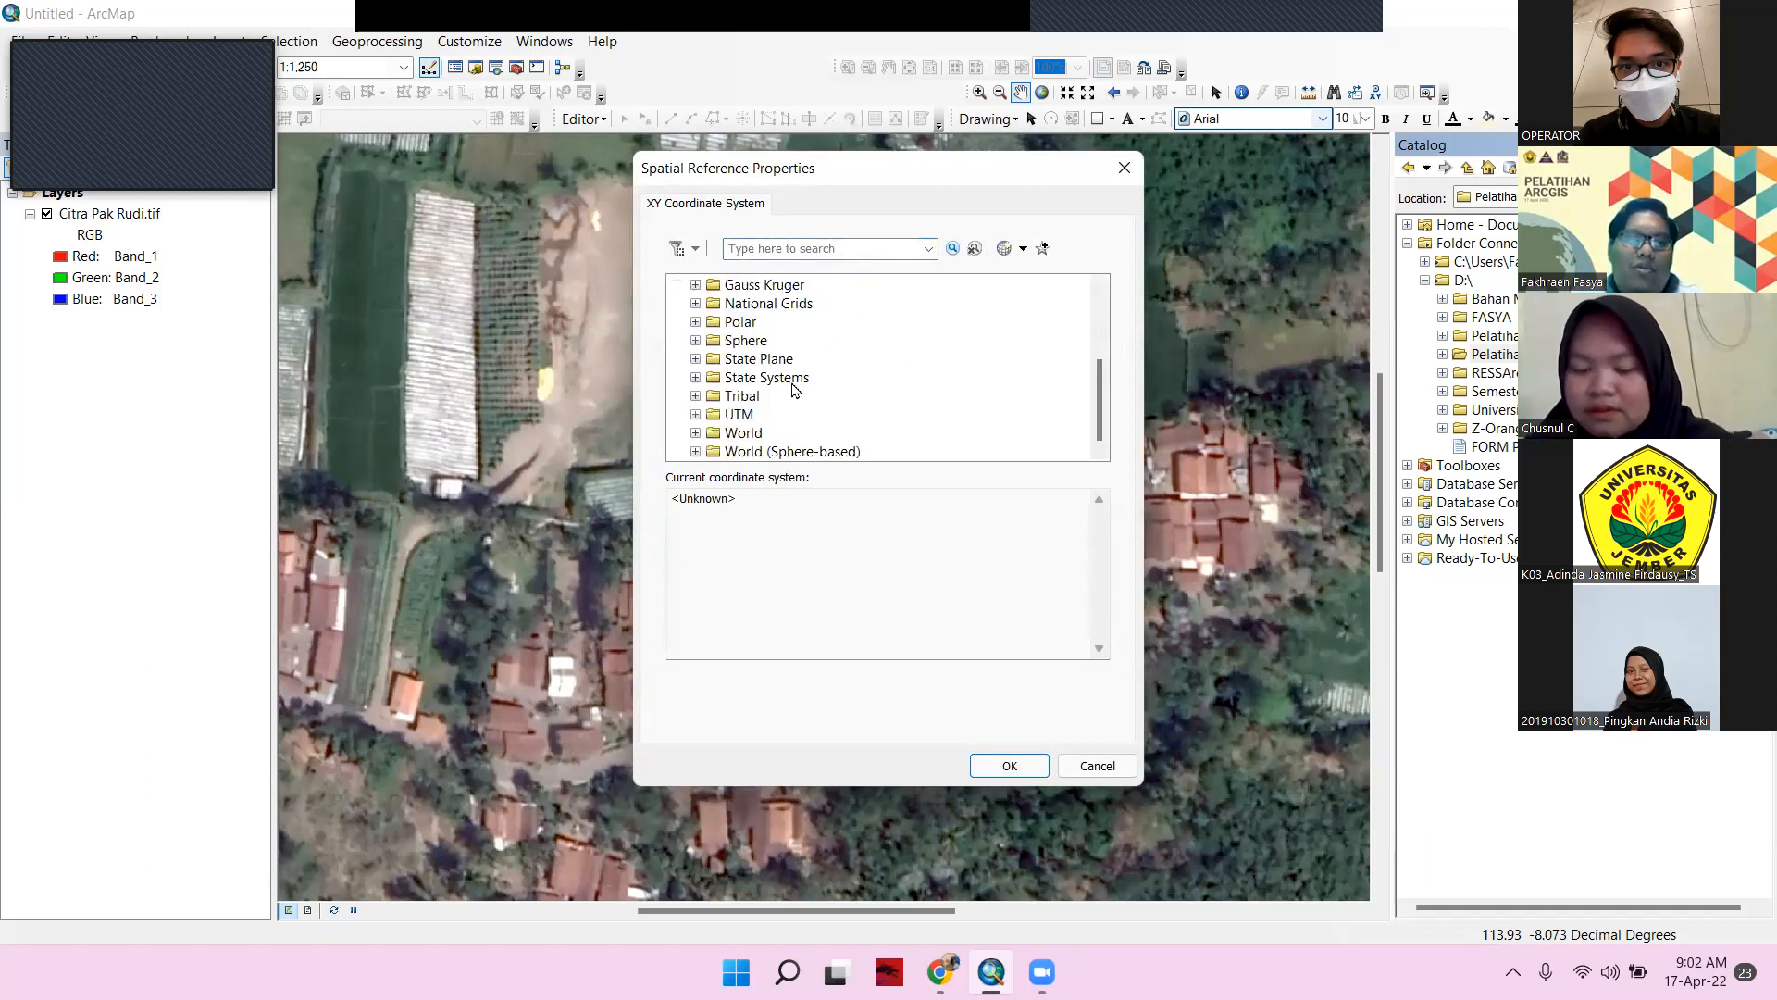
scroll(853, 435, "up", 3)
scroll(815, 414, "down", 3)
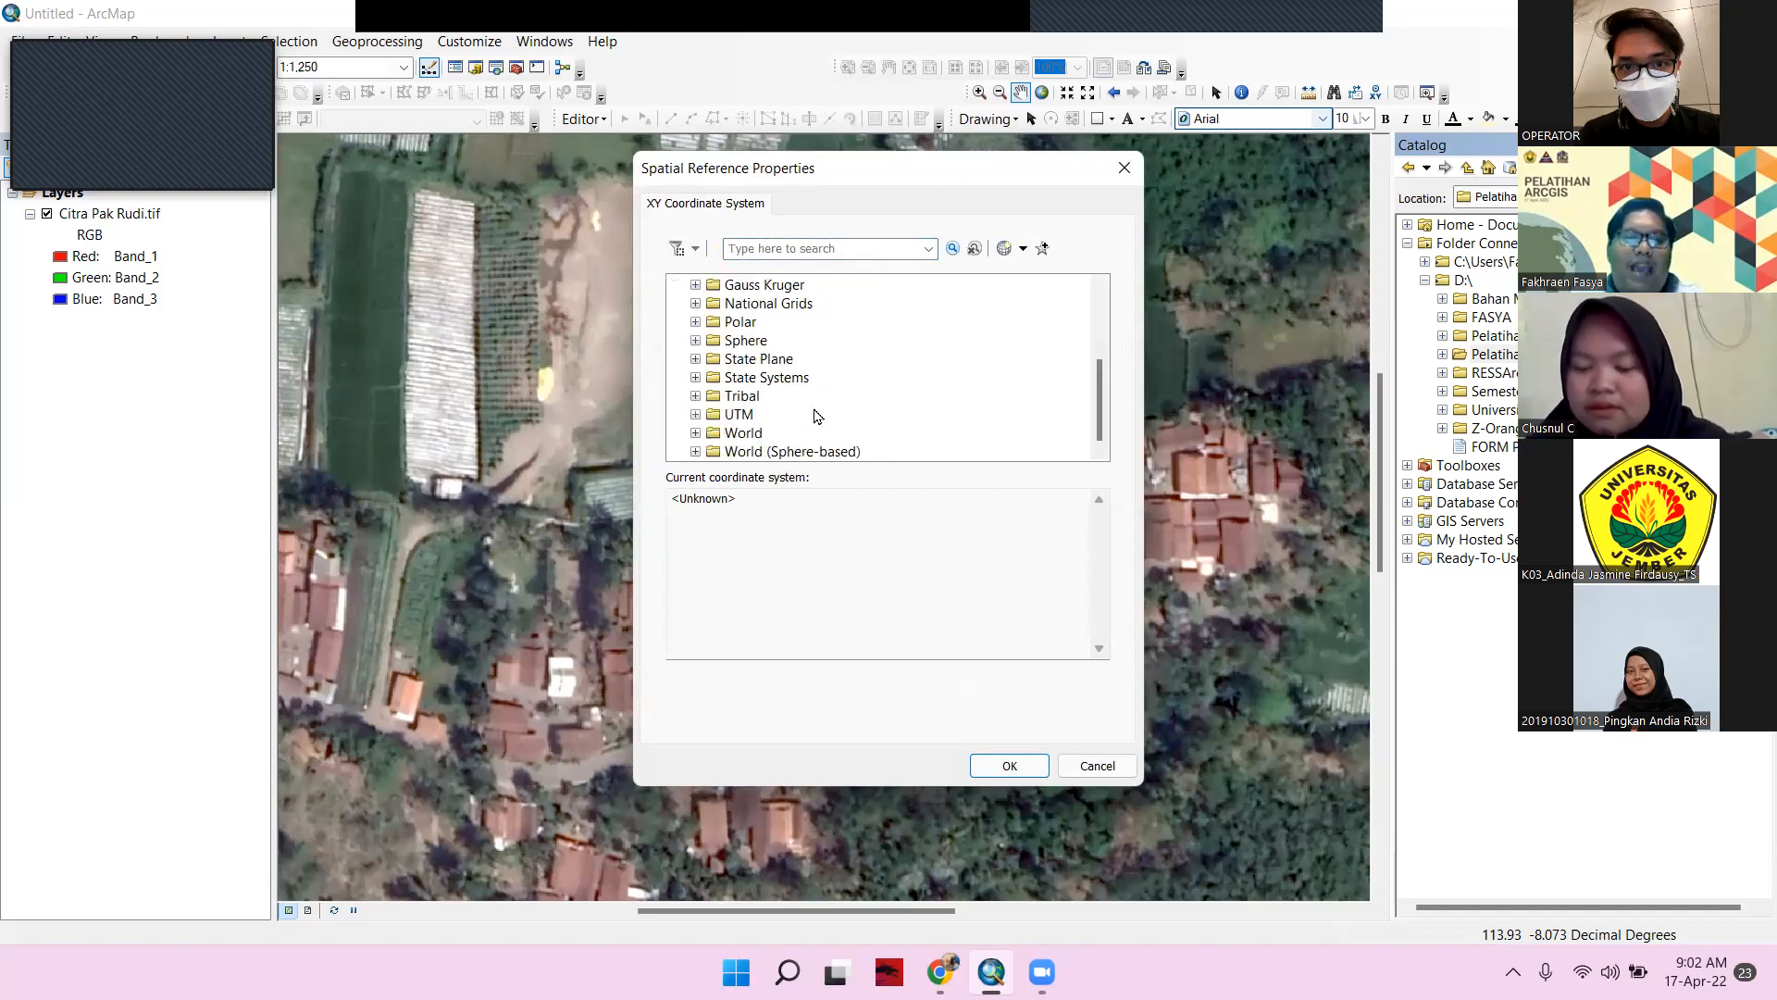
scroll(743, 428, "up", 3)
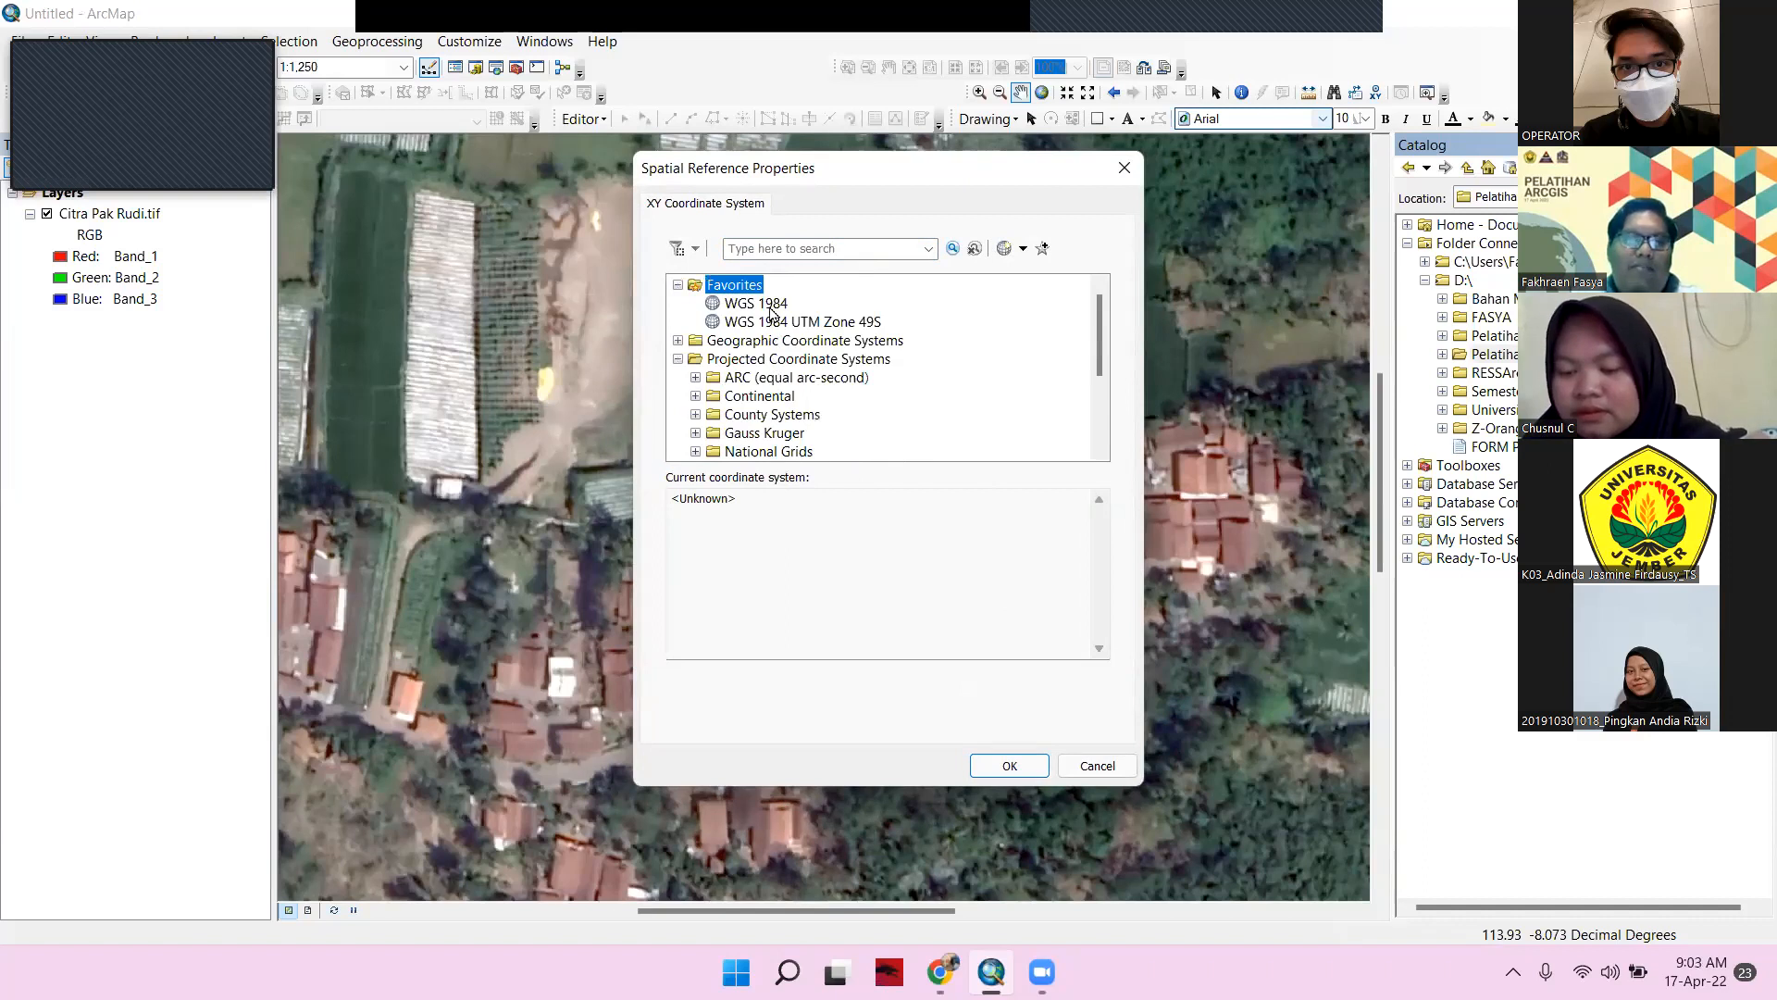
scroll(768, 370, "down", 3)
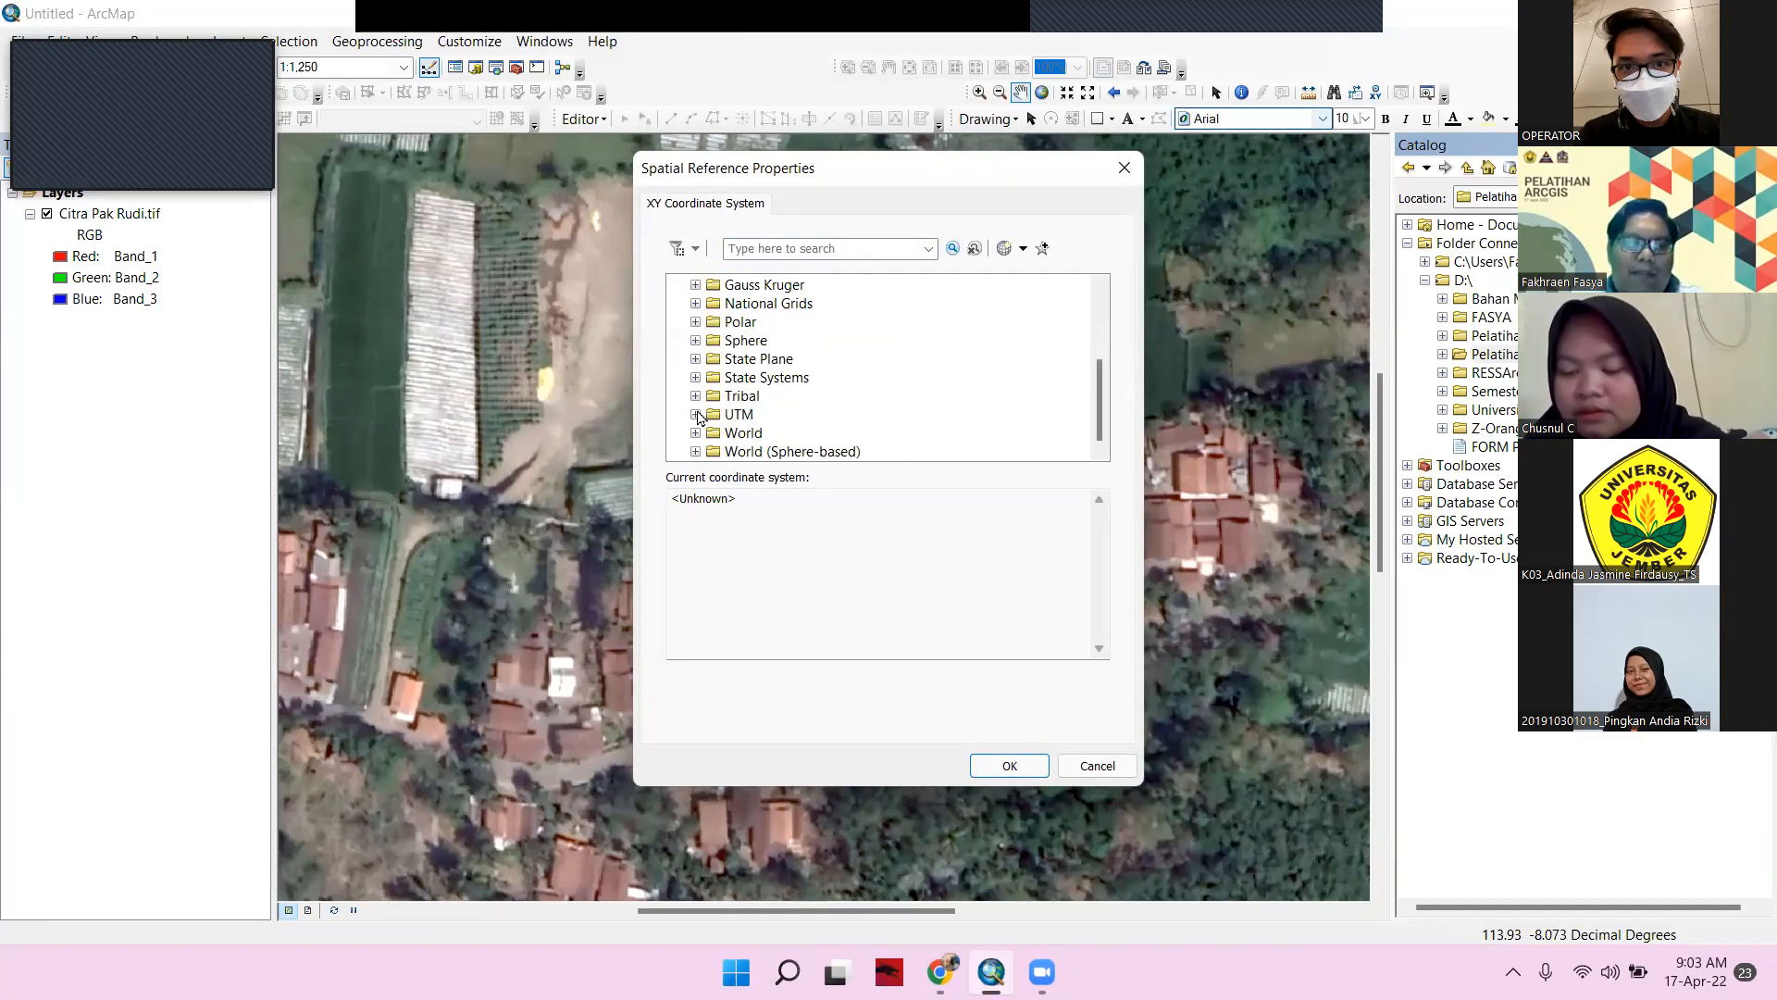
scroll(697, 417, "up", 3)
left_click(679, 359)
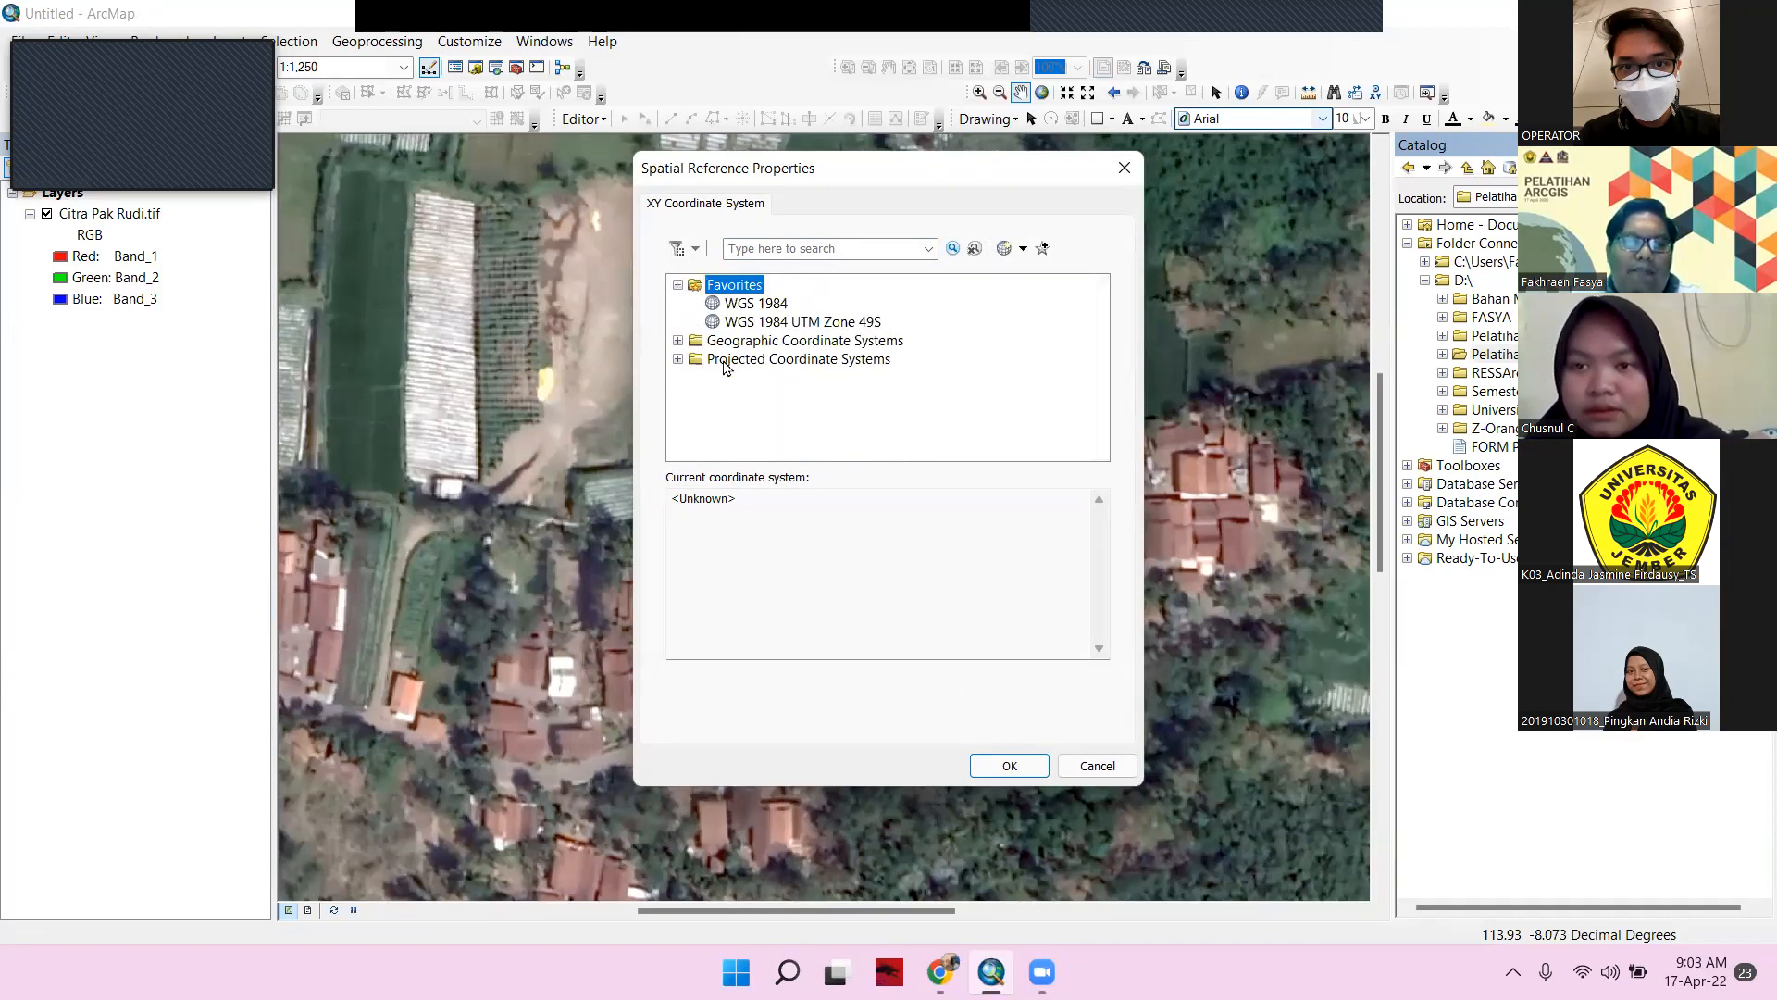
Expand the projected coordinate systems through UTM and WGS 1984 down to the Southern Hemisphere zones
left_click(679, 359)
scroll(769, 389, "down", 1)
left_click(697, 416)
scroll(708, 419, "down", 3)
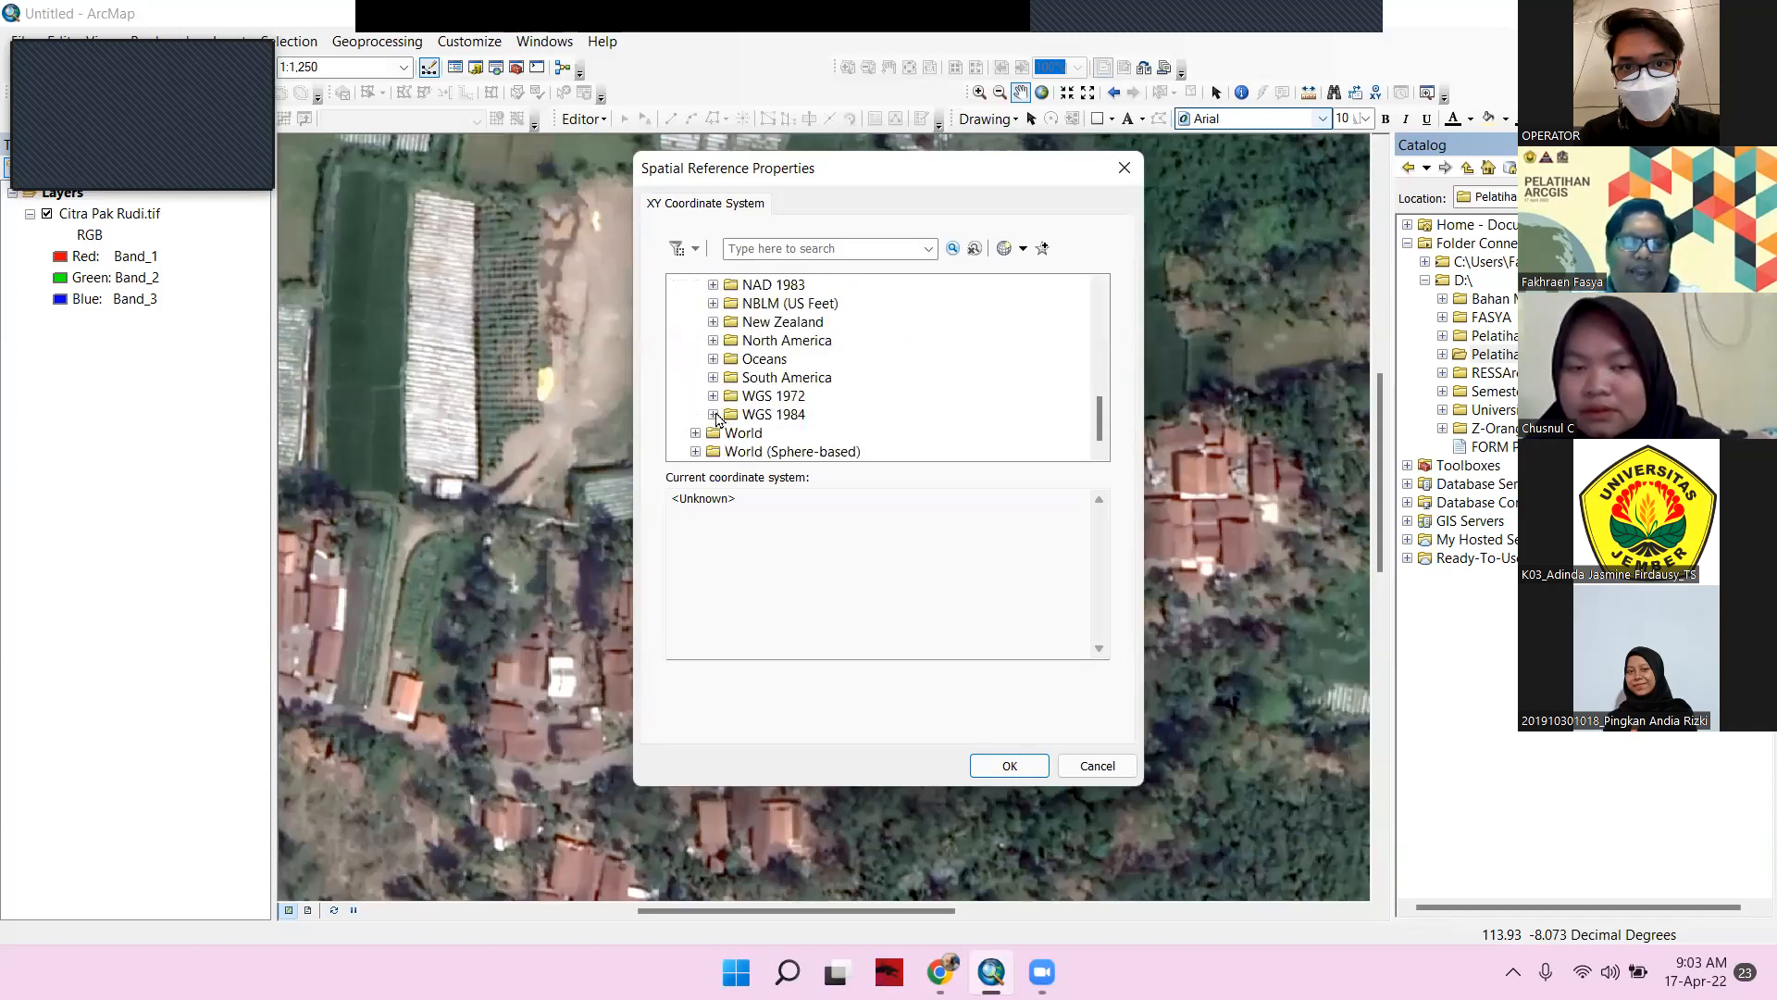
left_click(713, 415)
scroll(759, 407, "down", 1)
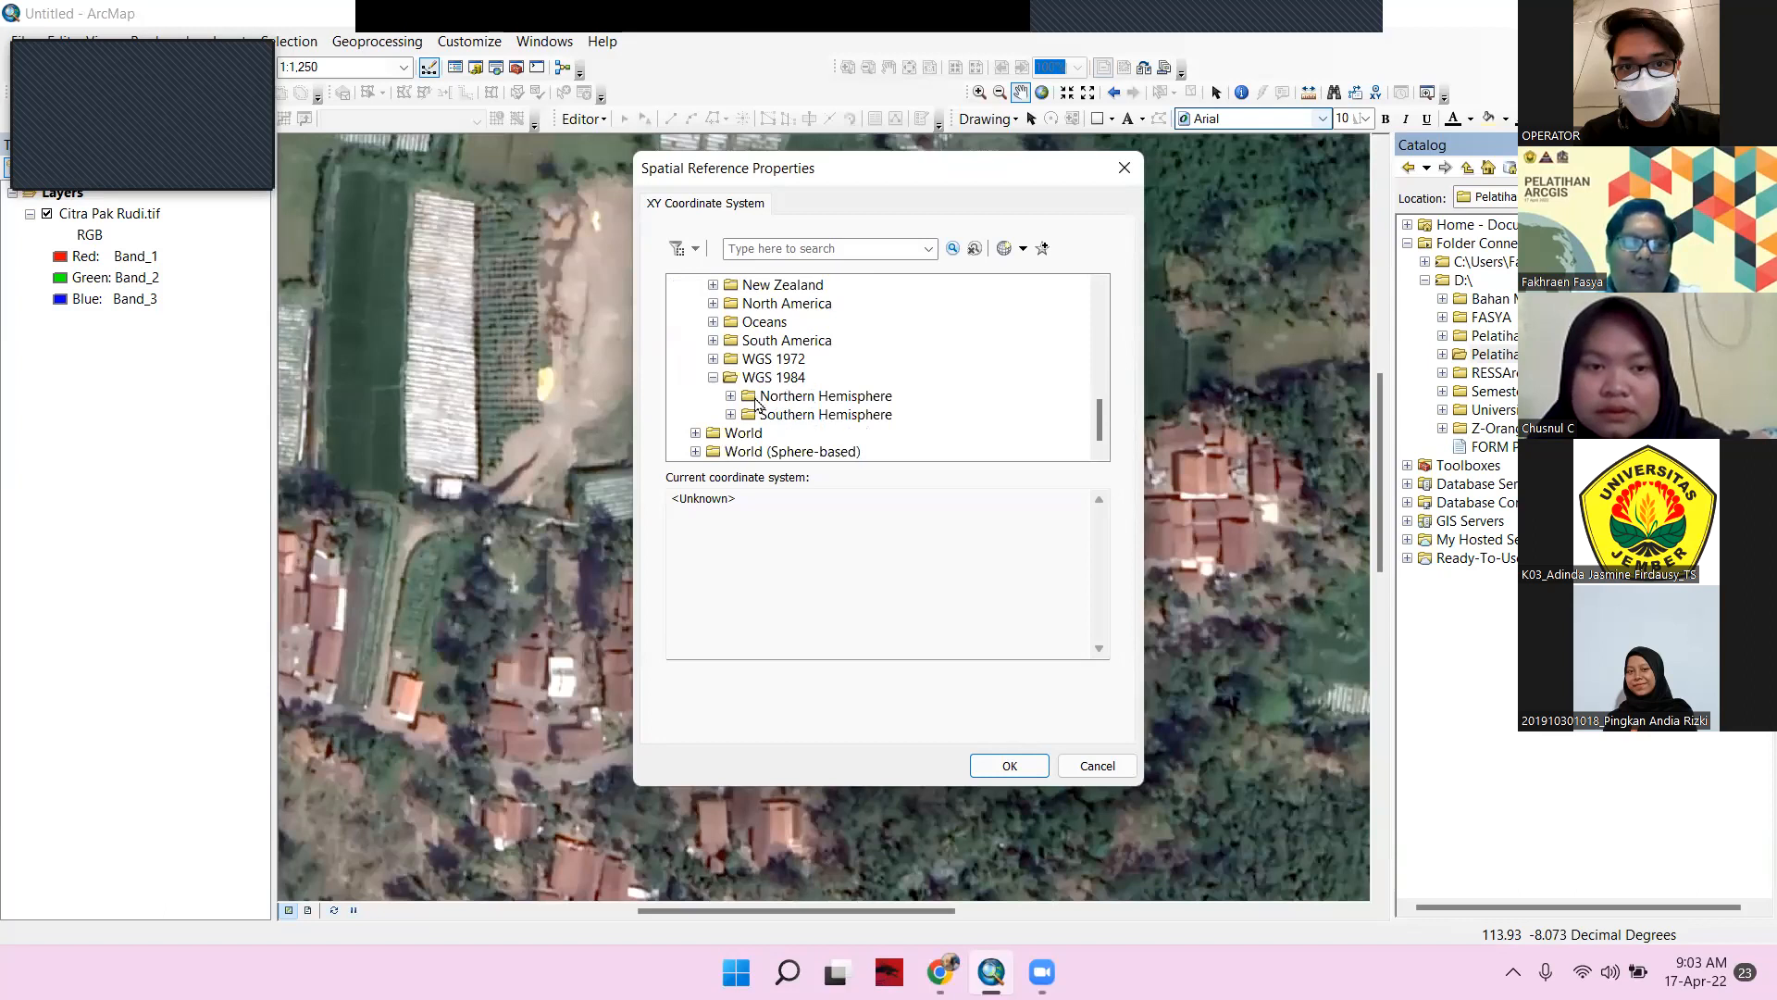
scroll(773, 379, "up", 5)
scroll(792, 353, "down", 5)
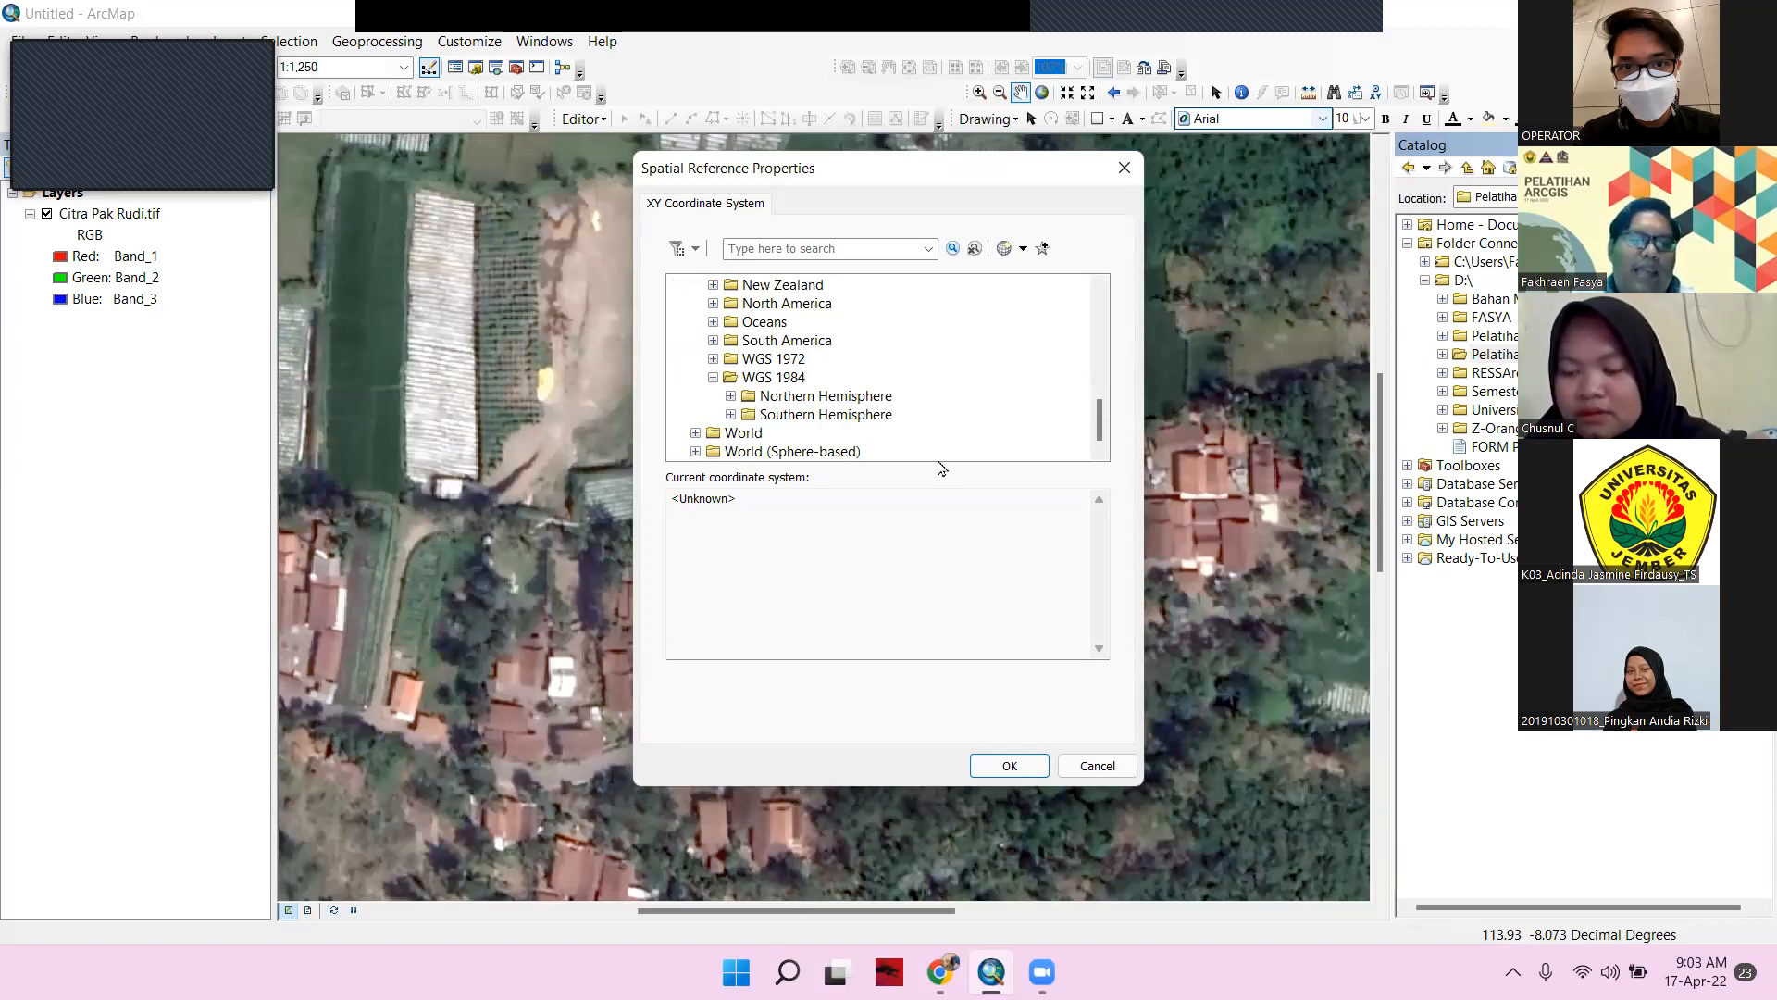
left_click(730, 413)
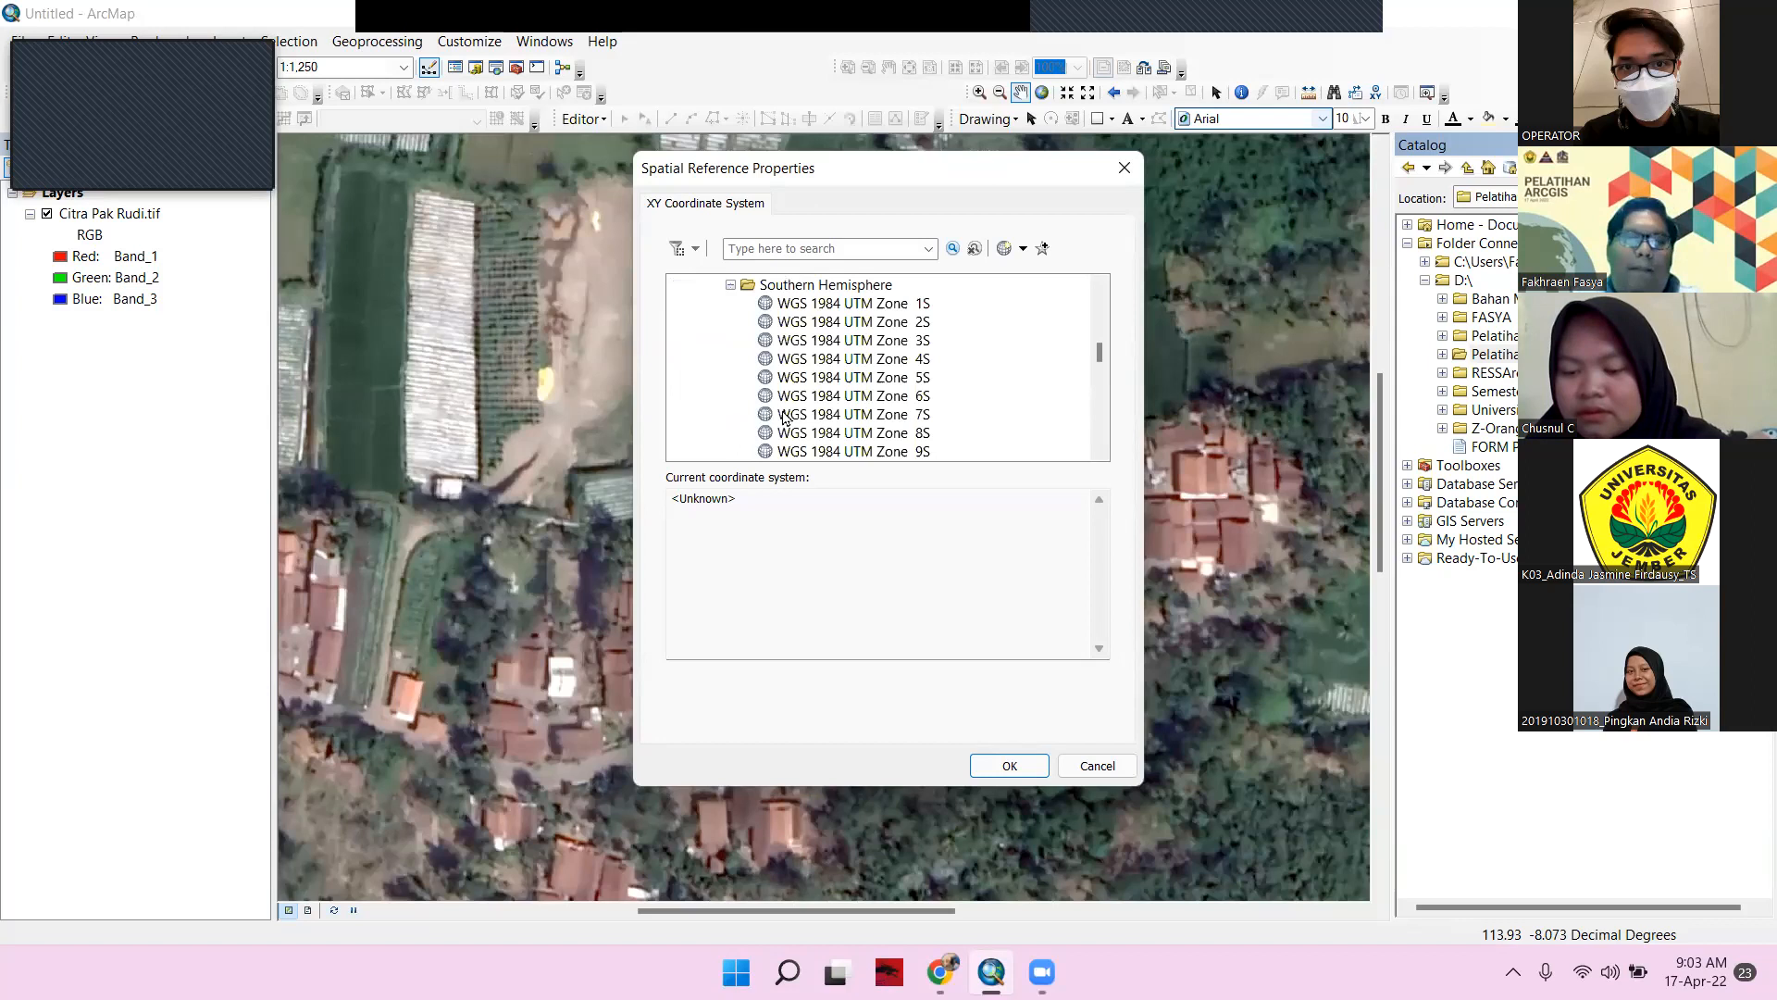
Assign WGS 1984 UTM Zone 49S as the shapefile's coordinate system
scroll(844, 393, "up", 2)
scroll(787, 376, "up", 10)
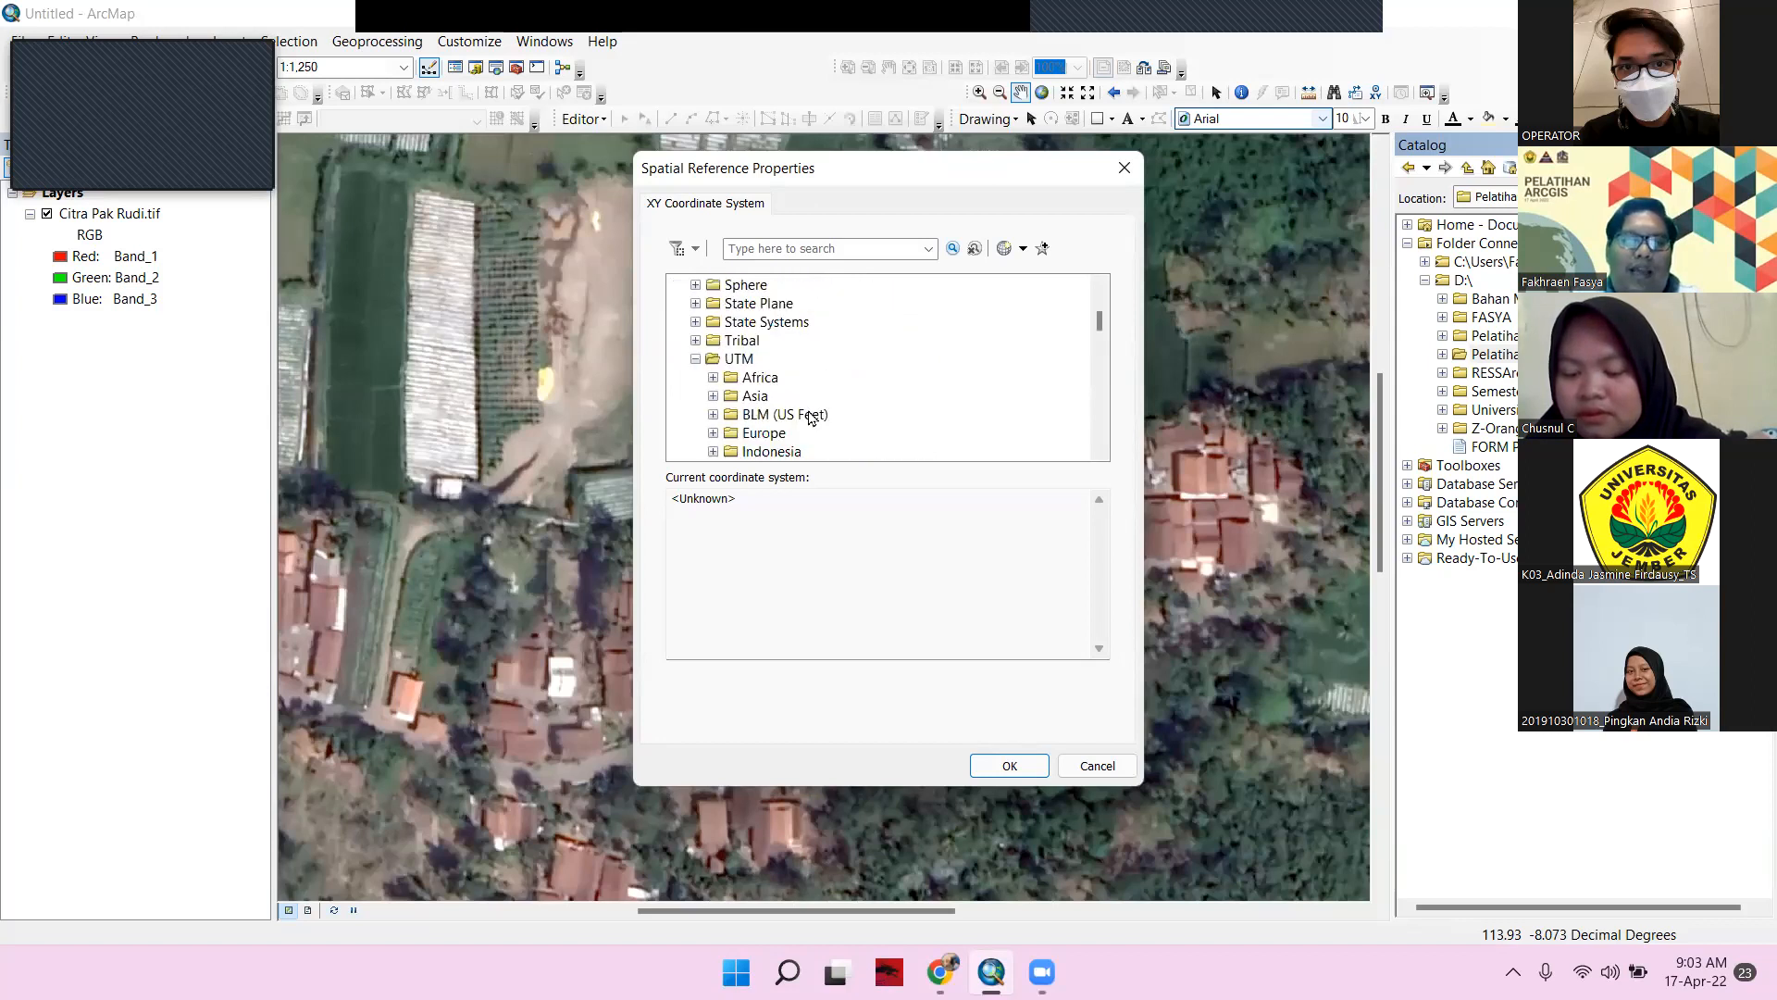
scroll(750, 375, "down", 4)
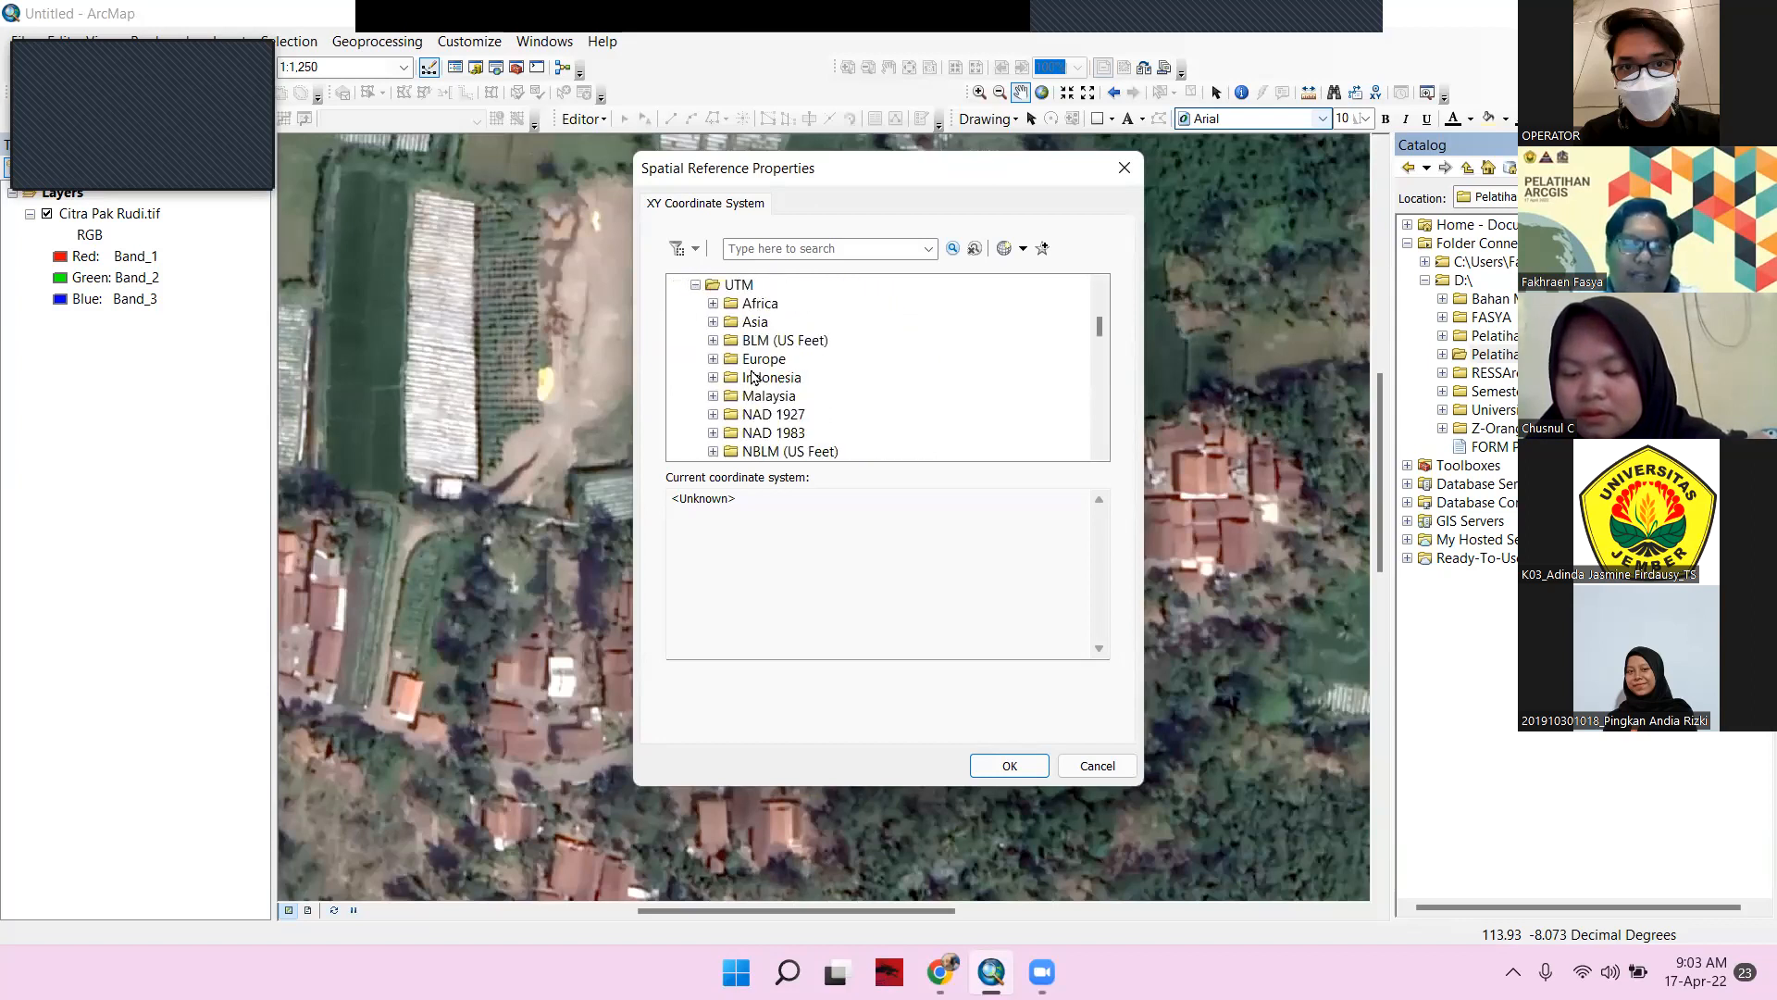
scroll(768, 366, "up", 1)
scroll(782, 377, "down", 4)
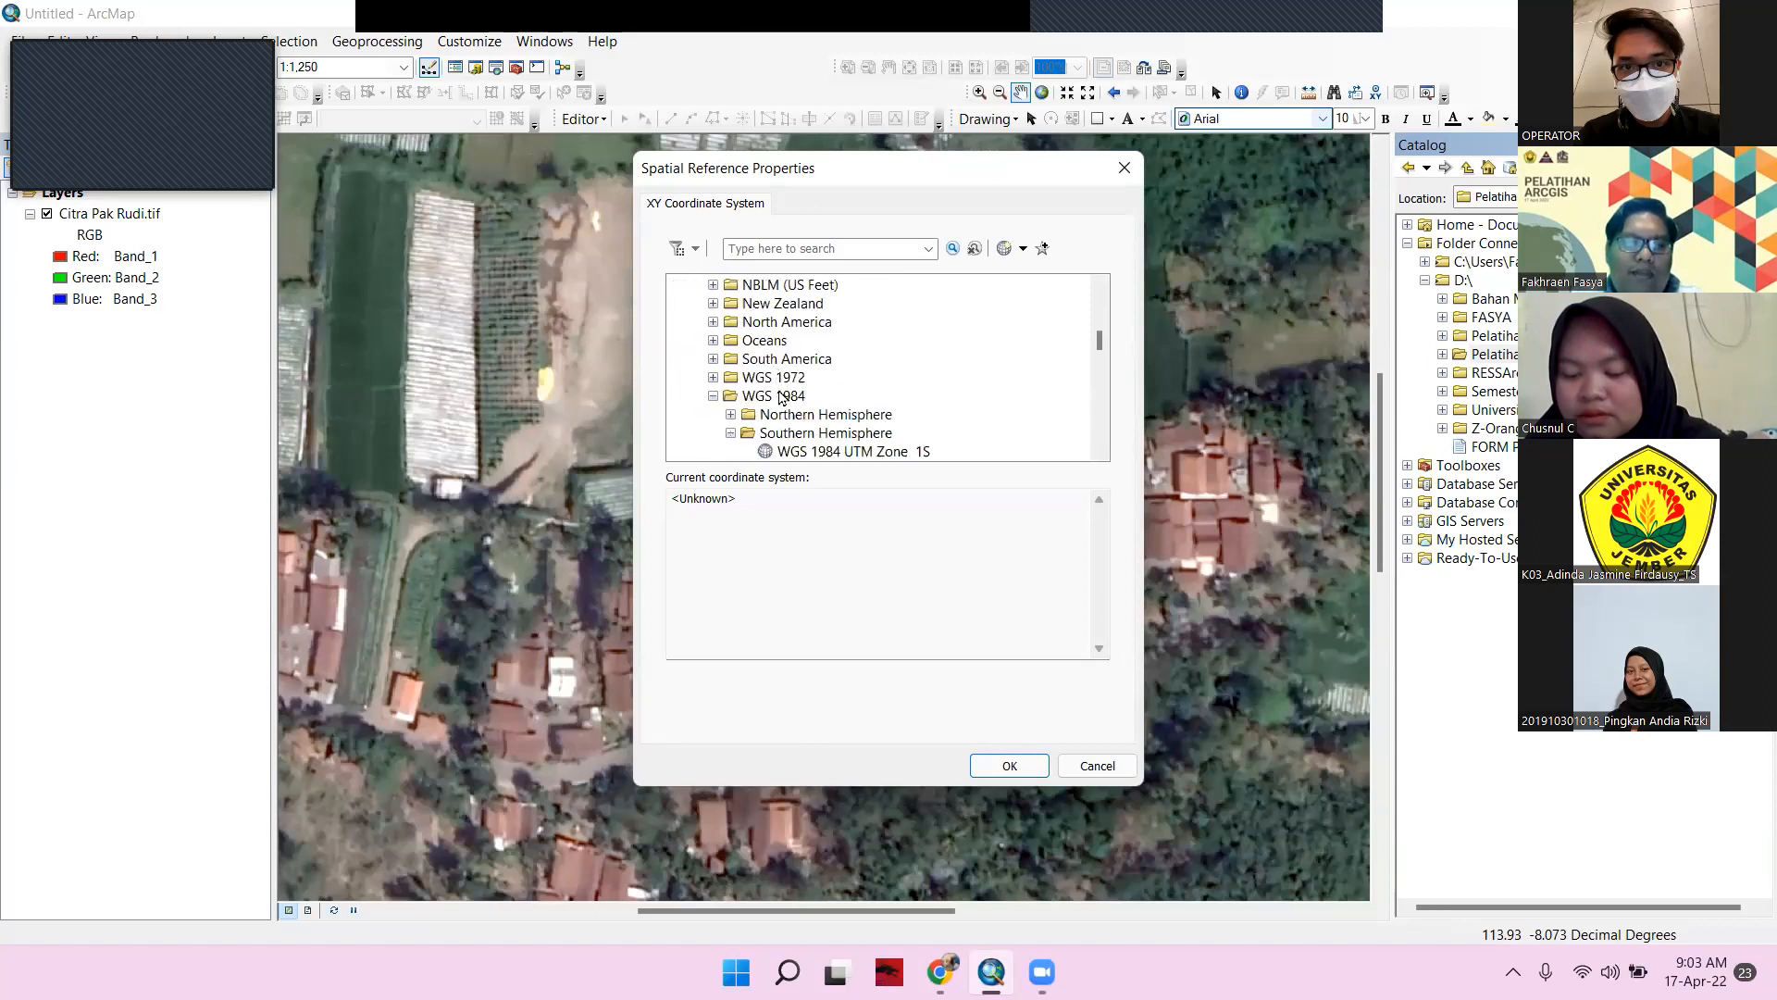
scroll(780, 405, "down", 1)
scroll(790, 352, "down", 1)
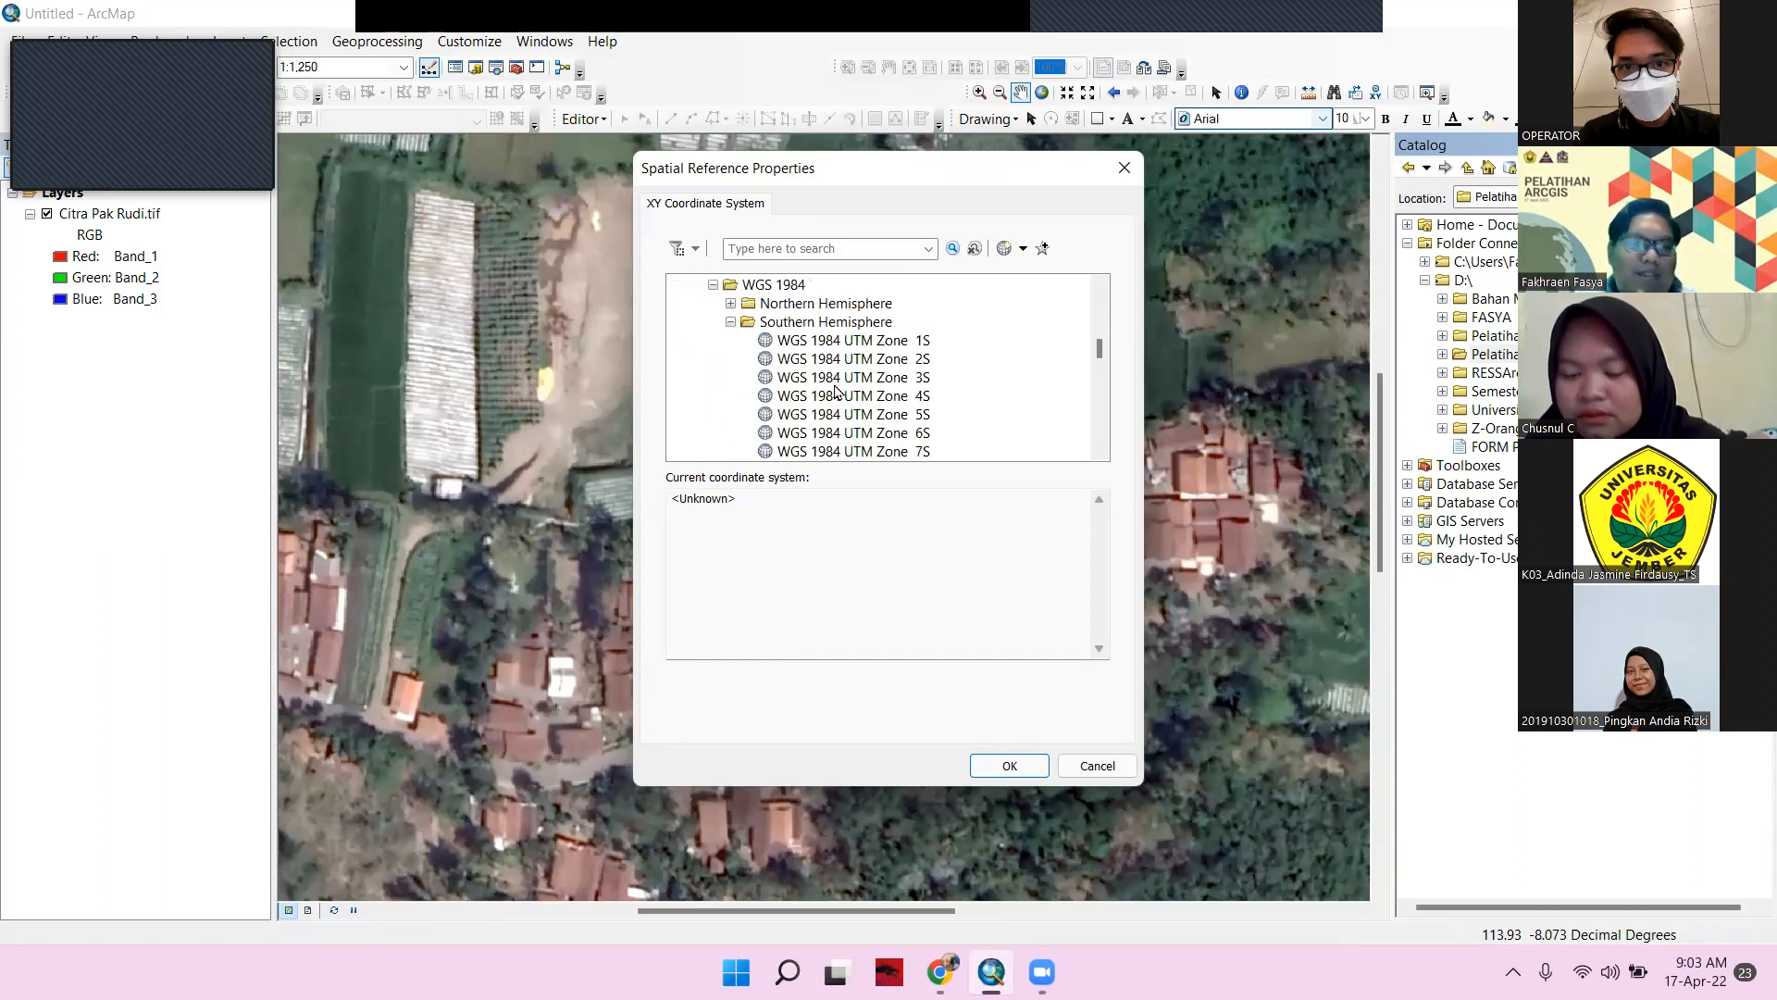
scroll(836, 391, "down", 1)
scroll(836, 391, "down", 9)
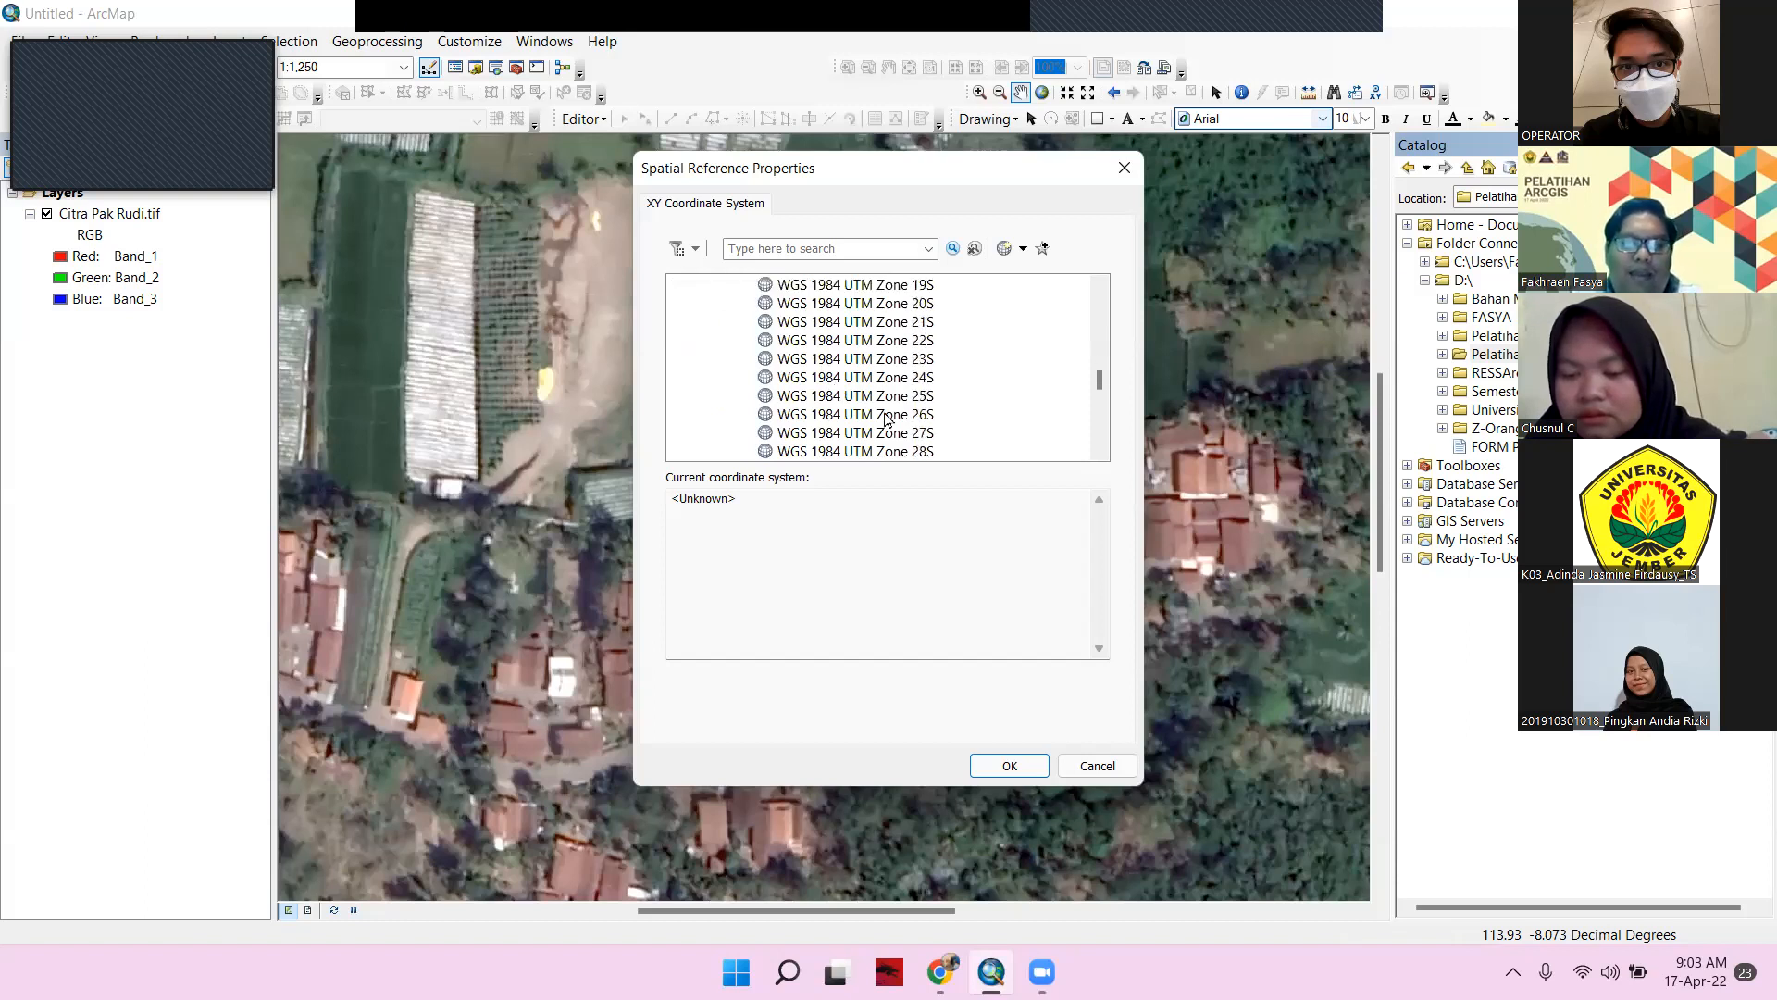
scroll(886, 417, "down", 5)
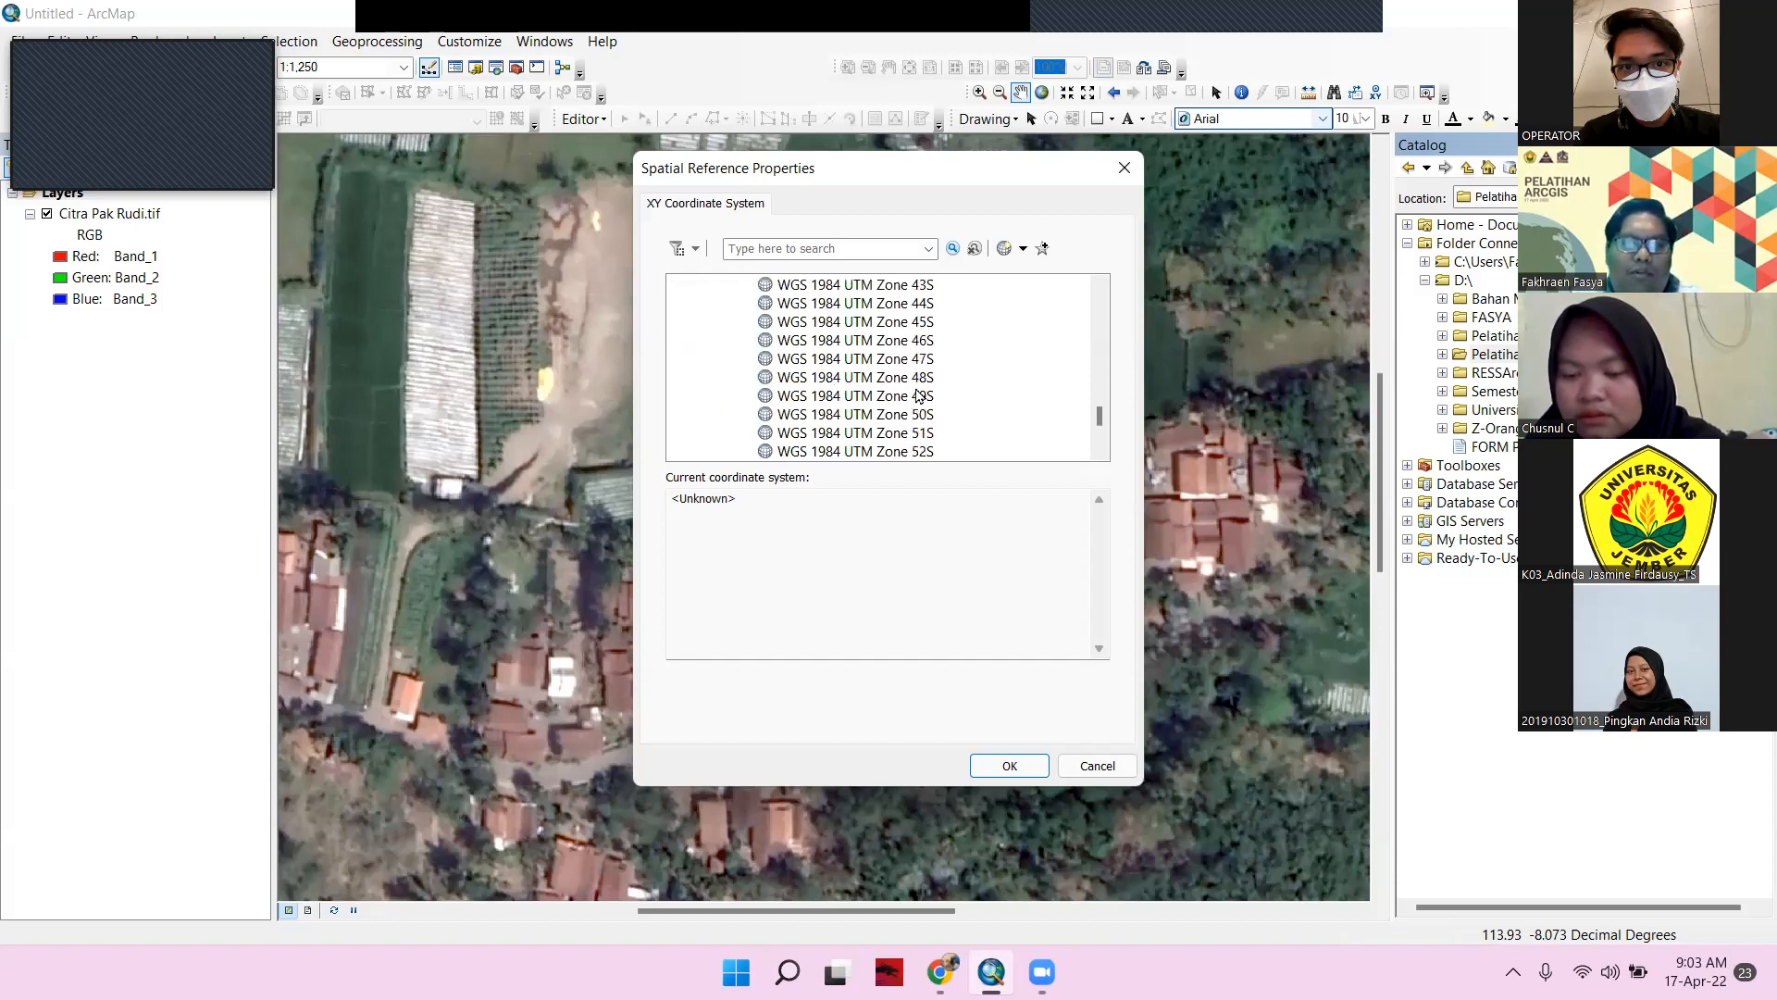
left_click(916, 396)
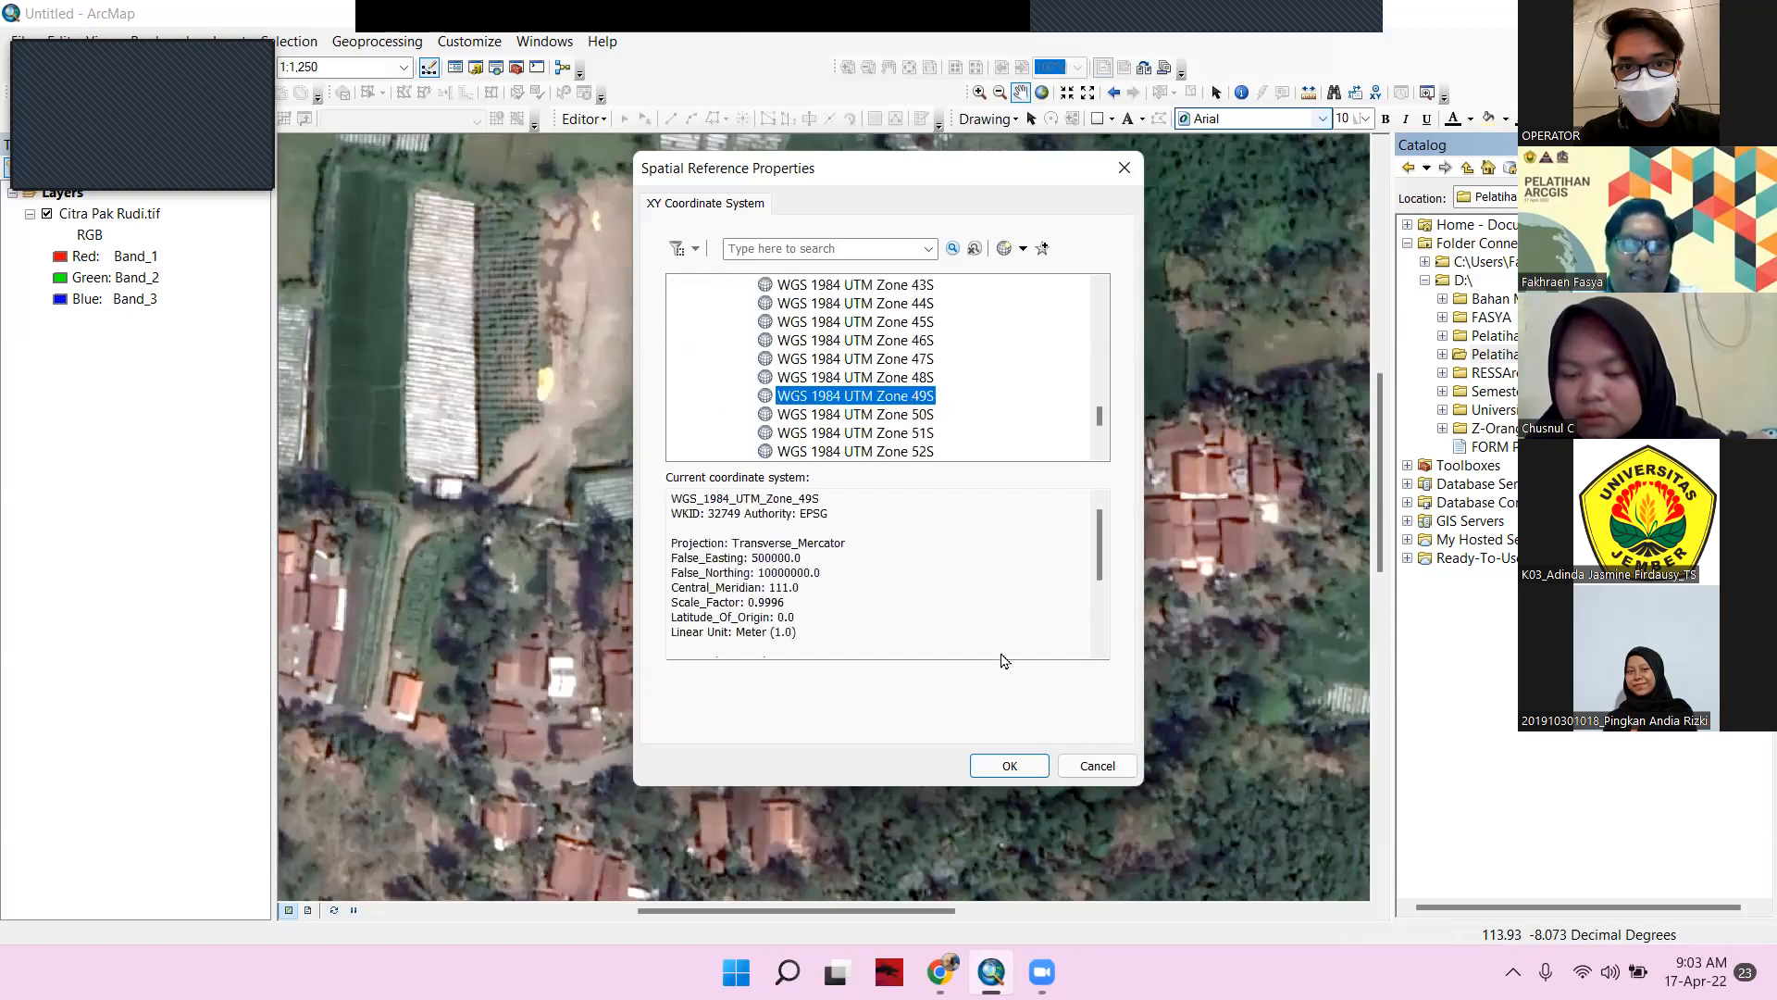
left_click(1009, 767)
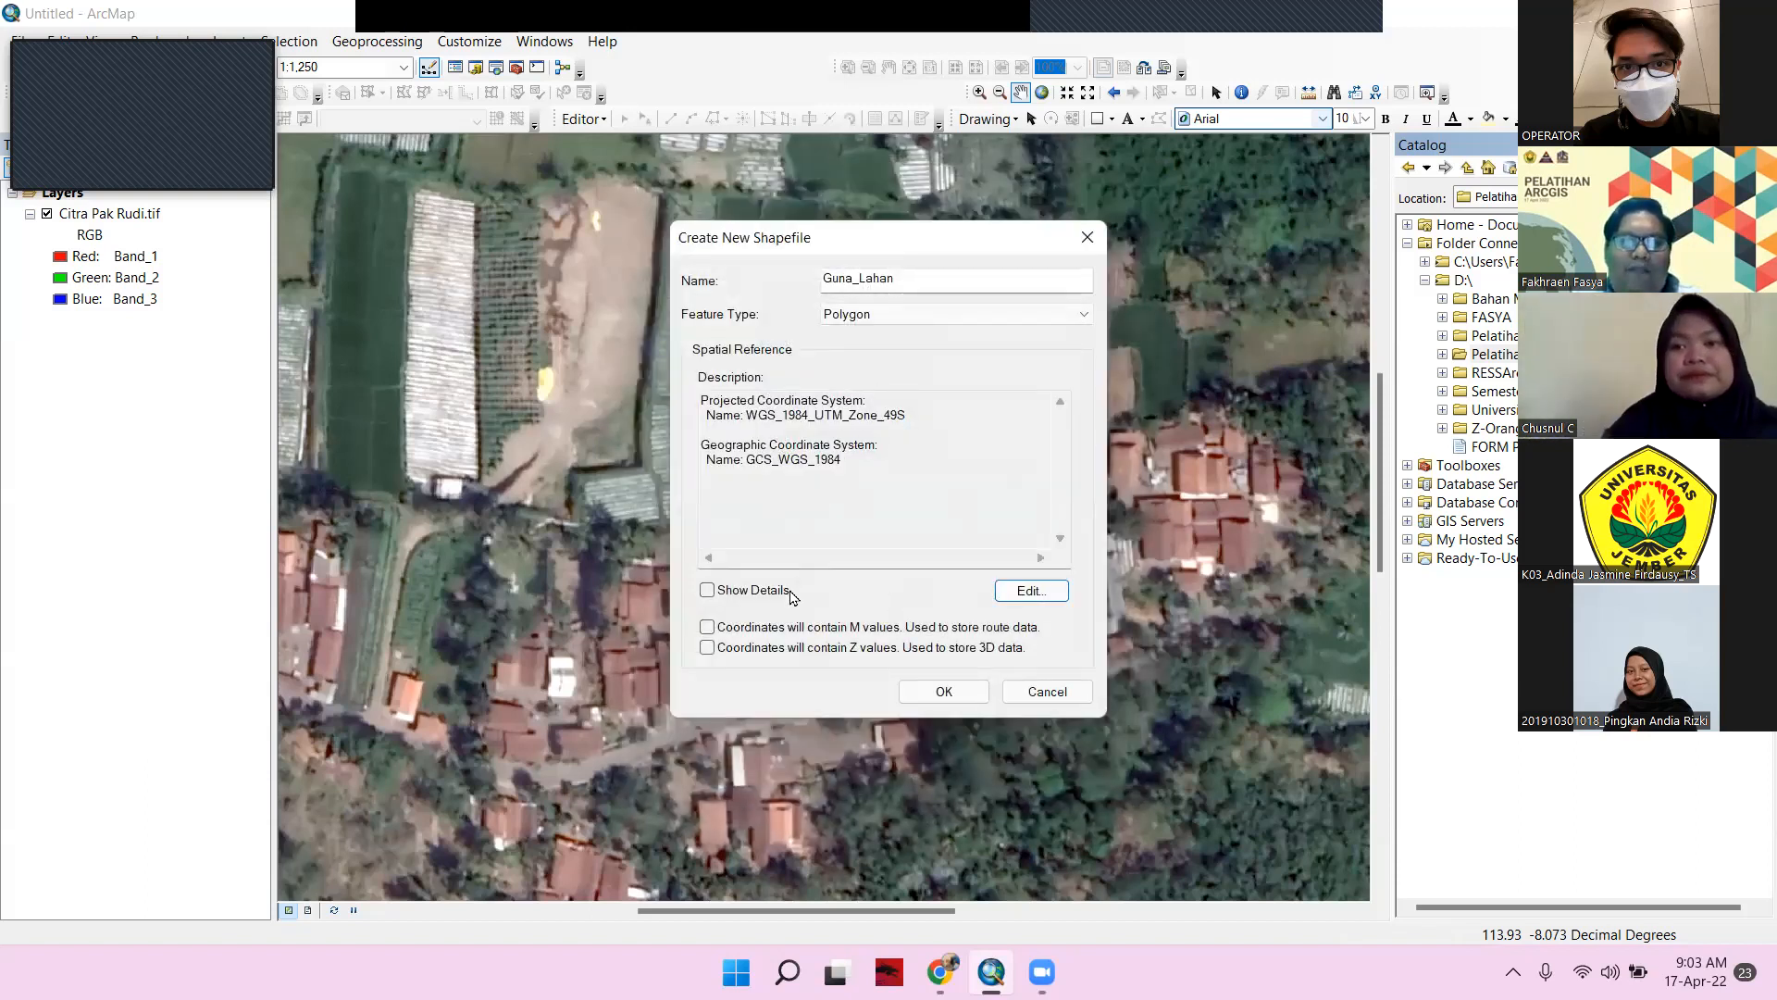
Recheck the assigned spatial reference and create the Guna_Lahan shapefile
left_click(1030, 592)
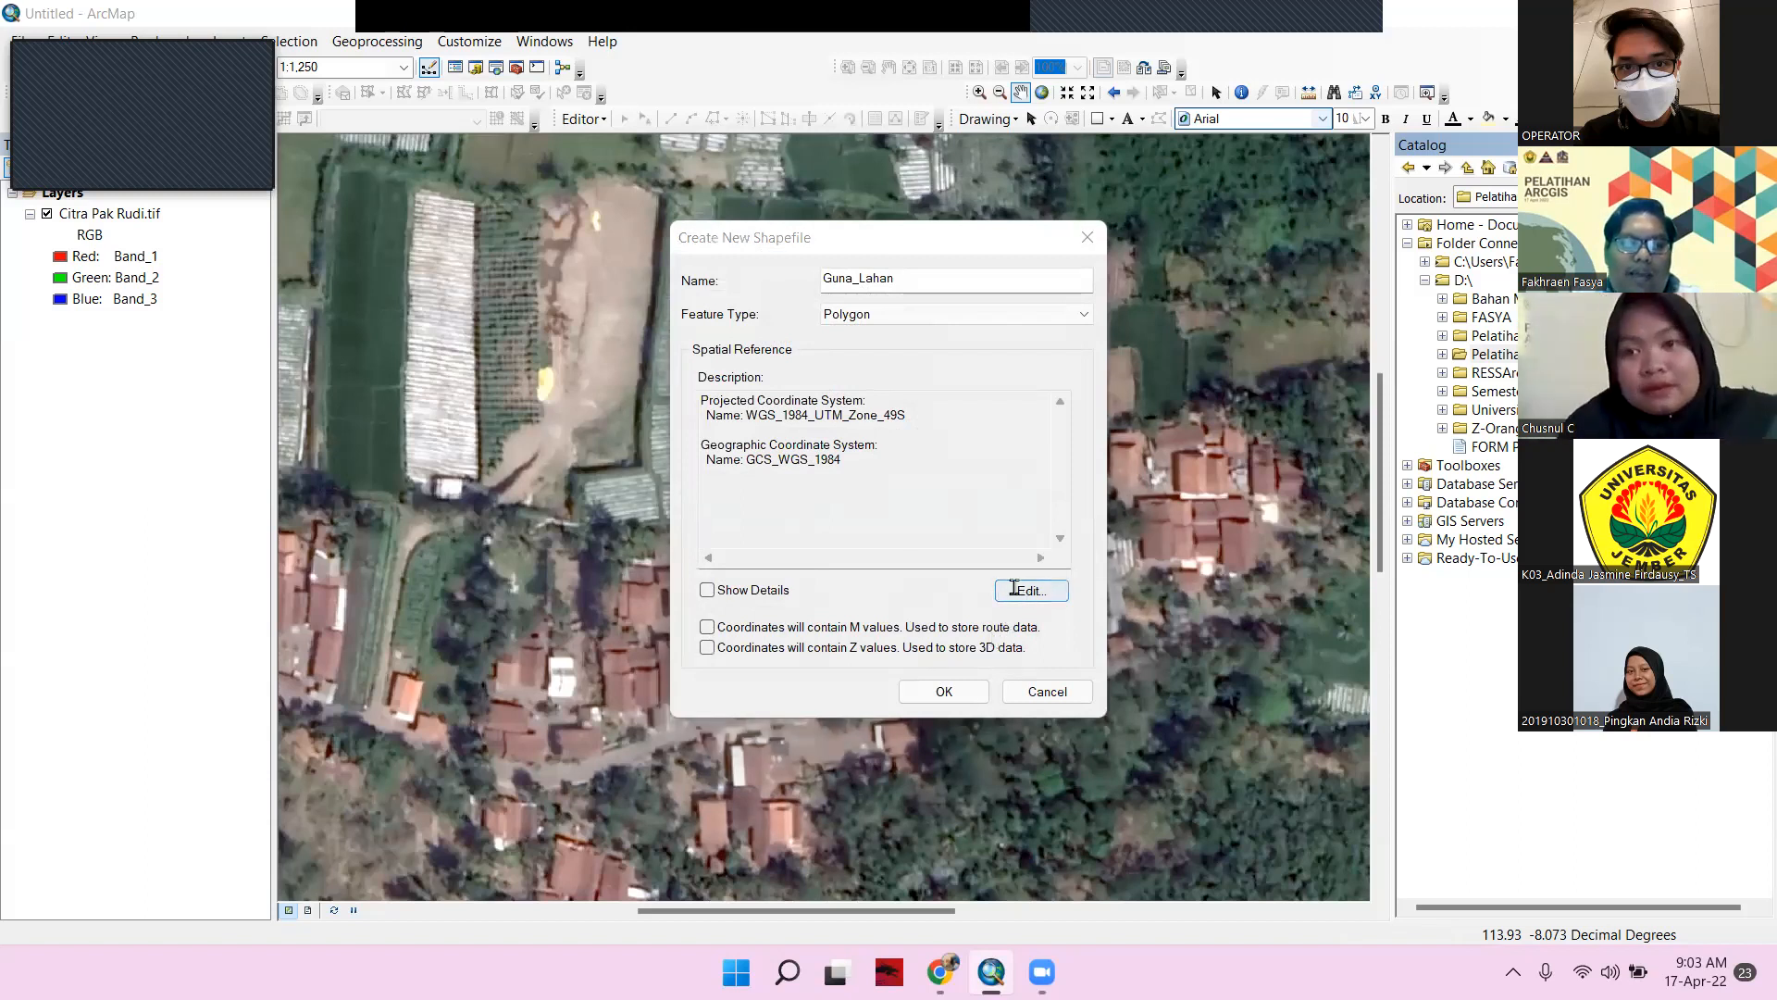
left_click(1025, 757)
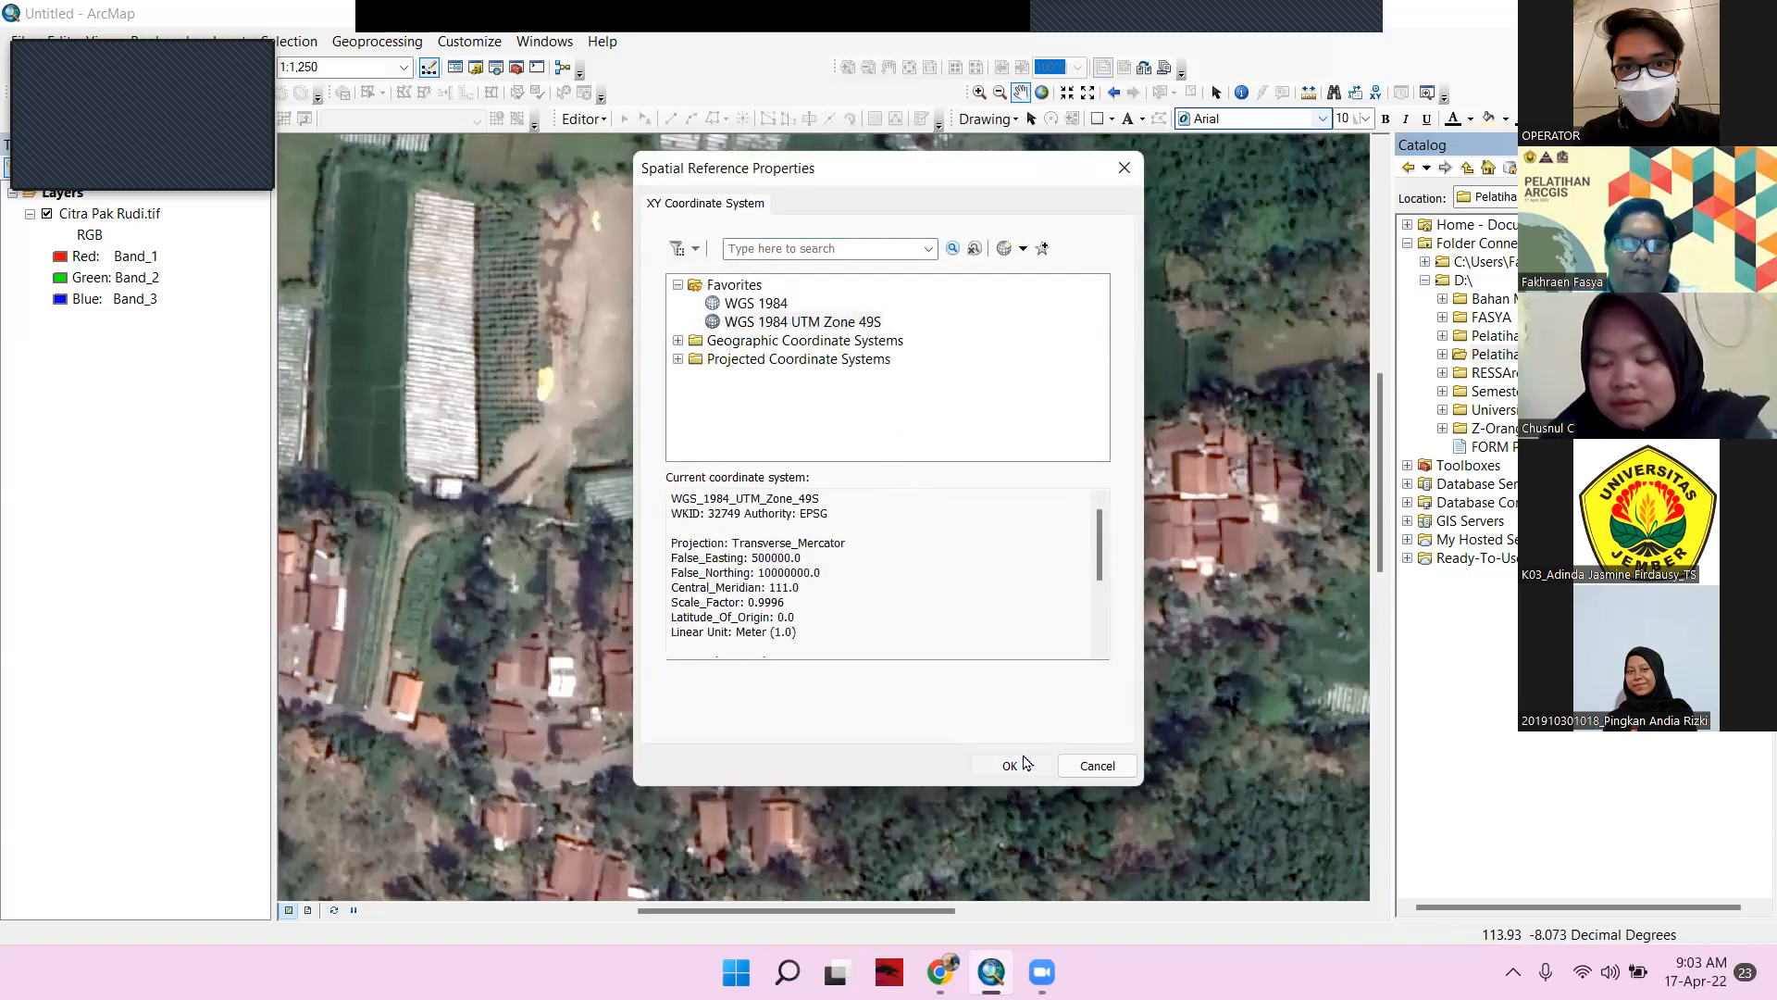
left_click(954, 697)
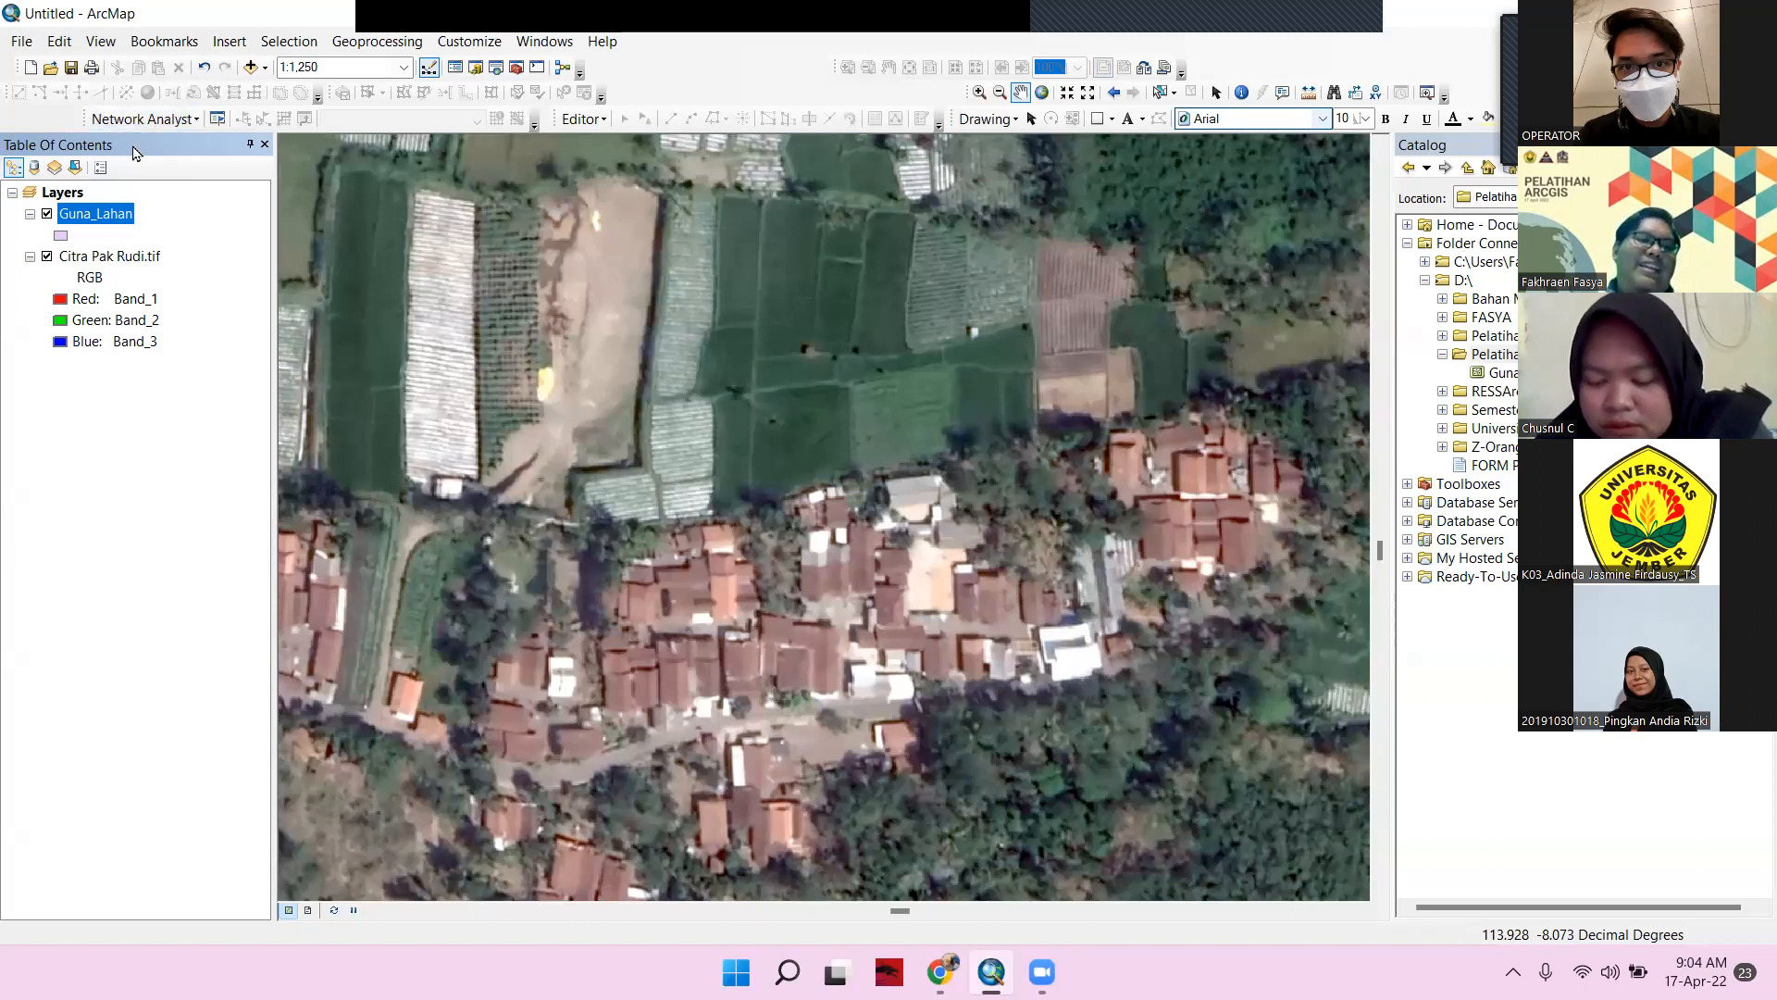
Start an edit session on the Guna_Lahan layer, continuing past the spatial reference warning
right_click(73, 220)
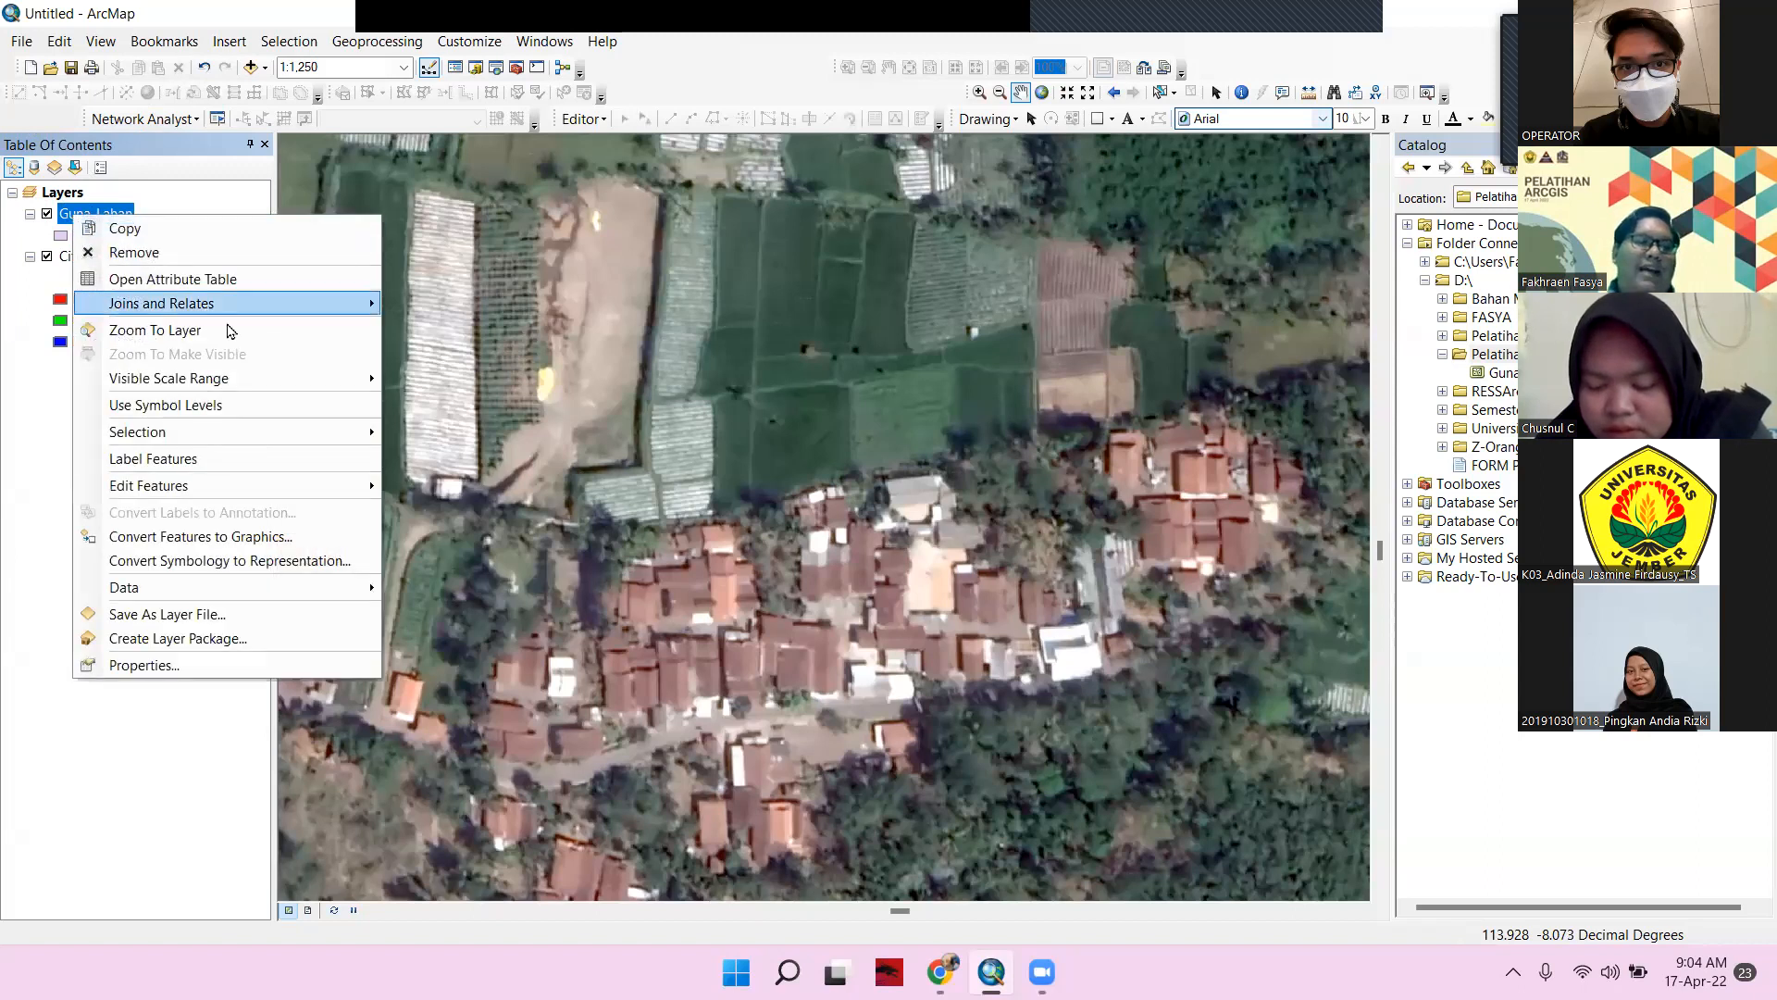
mouse_move(248, 487)
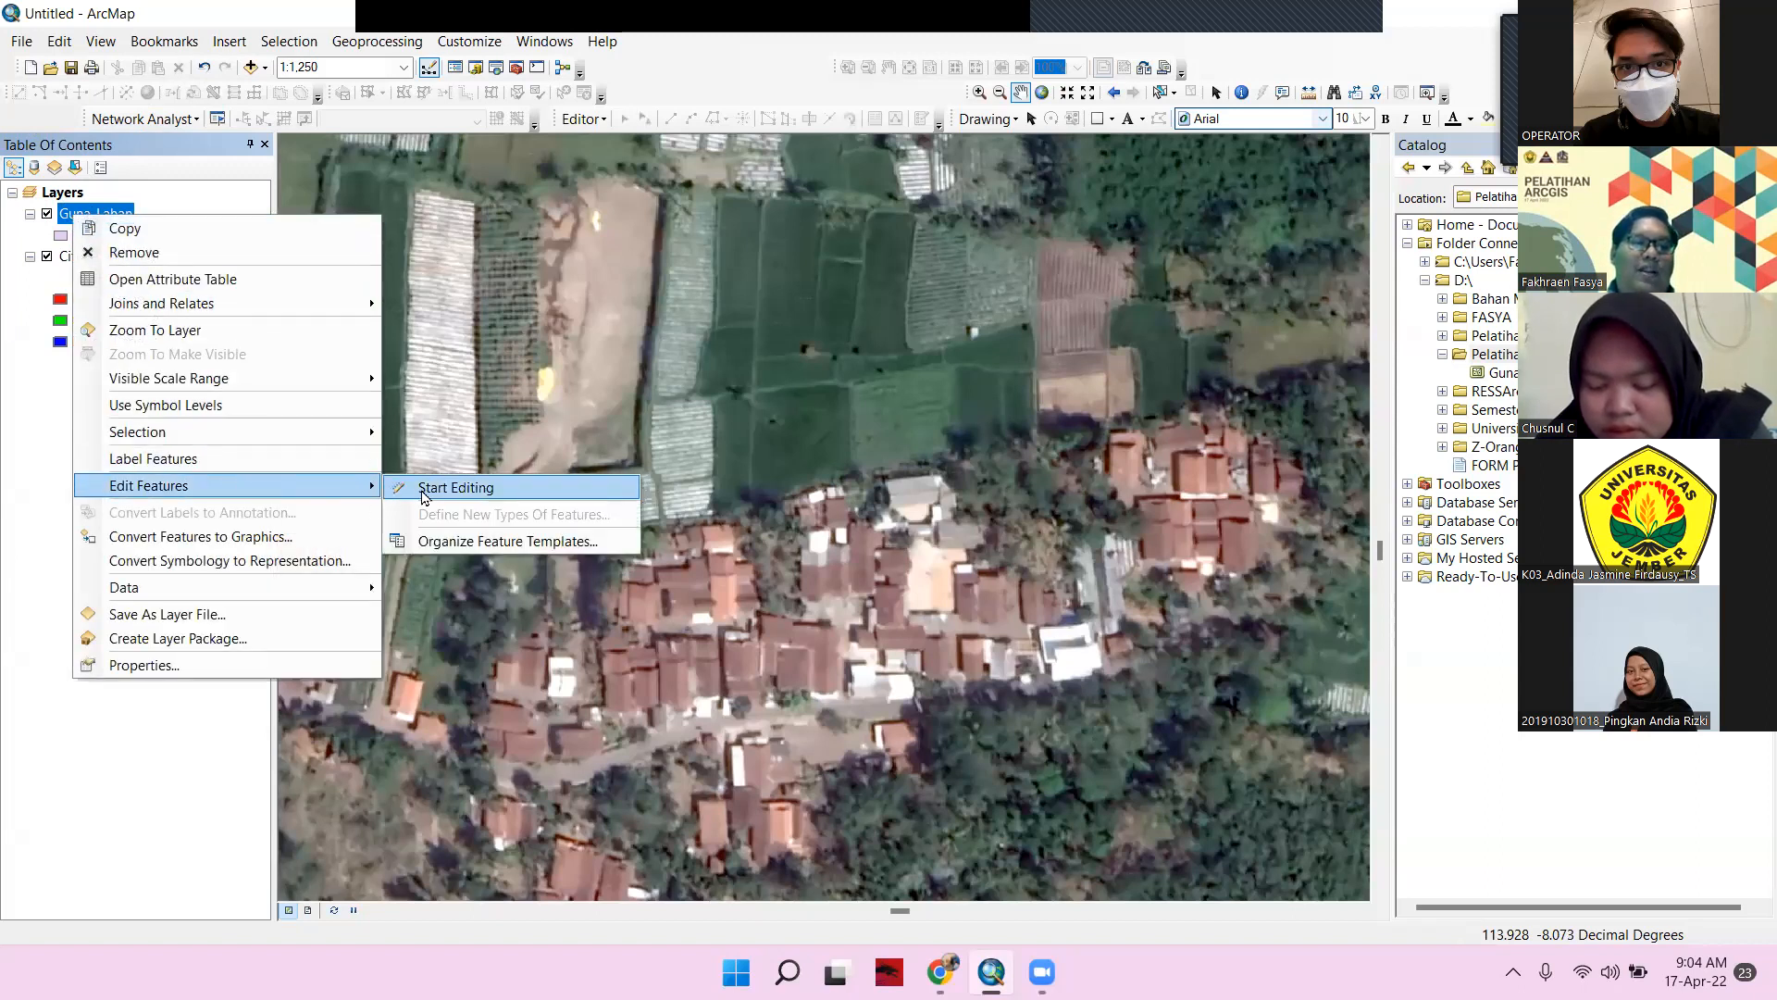
left_click(450, 491)
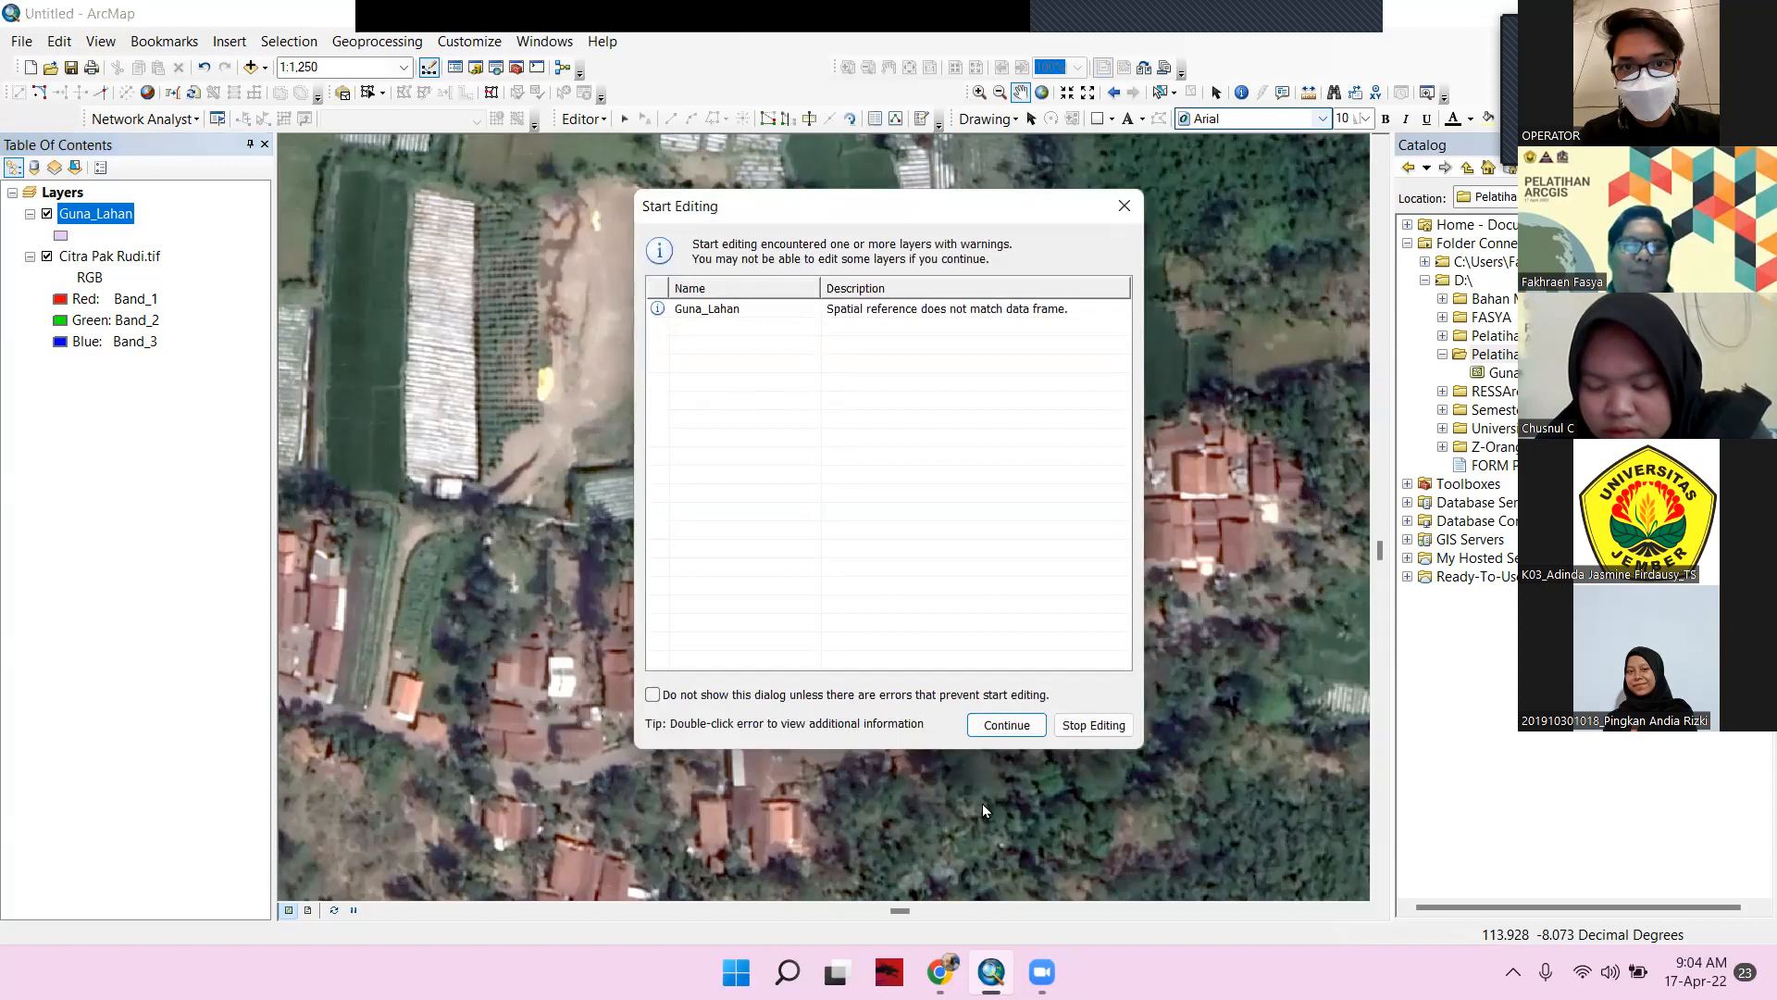
left_click(1007, 725)
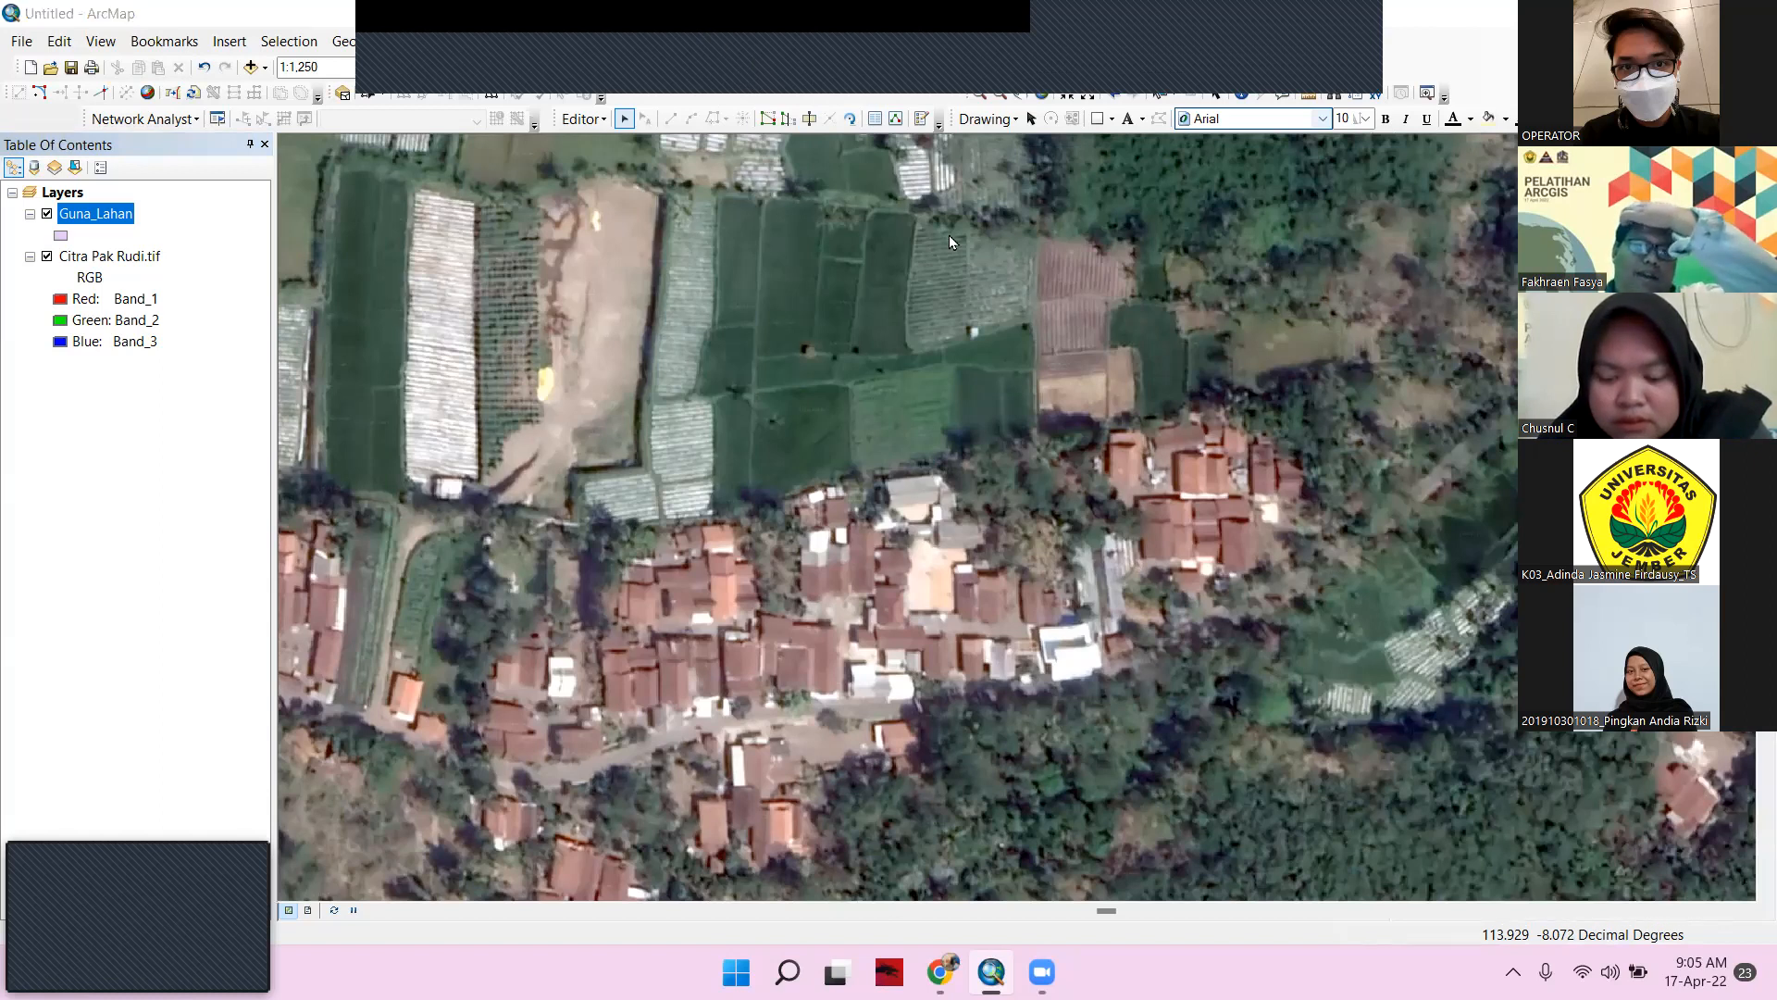
Stop the current edit session on the Guna_Lahan layer
left_click(719, 11)
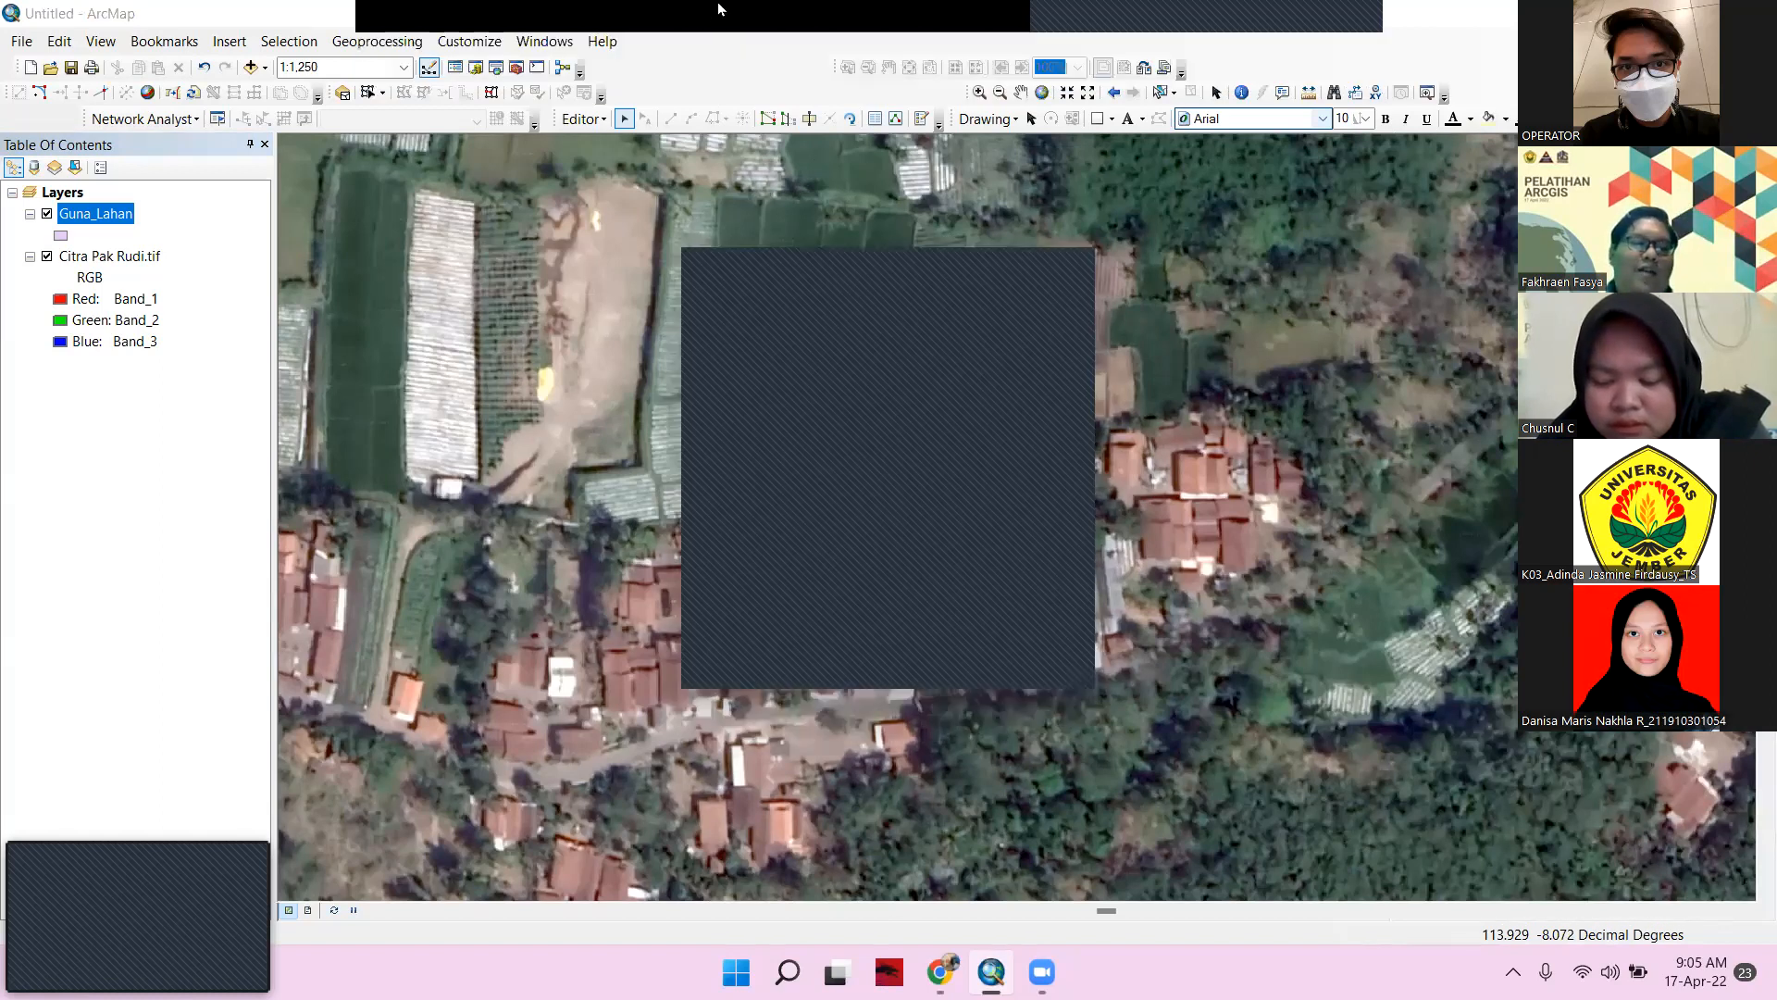
left_click(1065, 270)
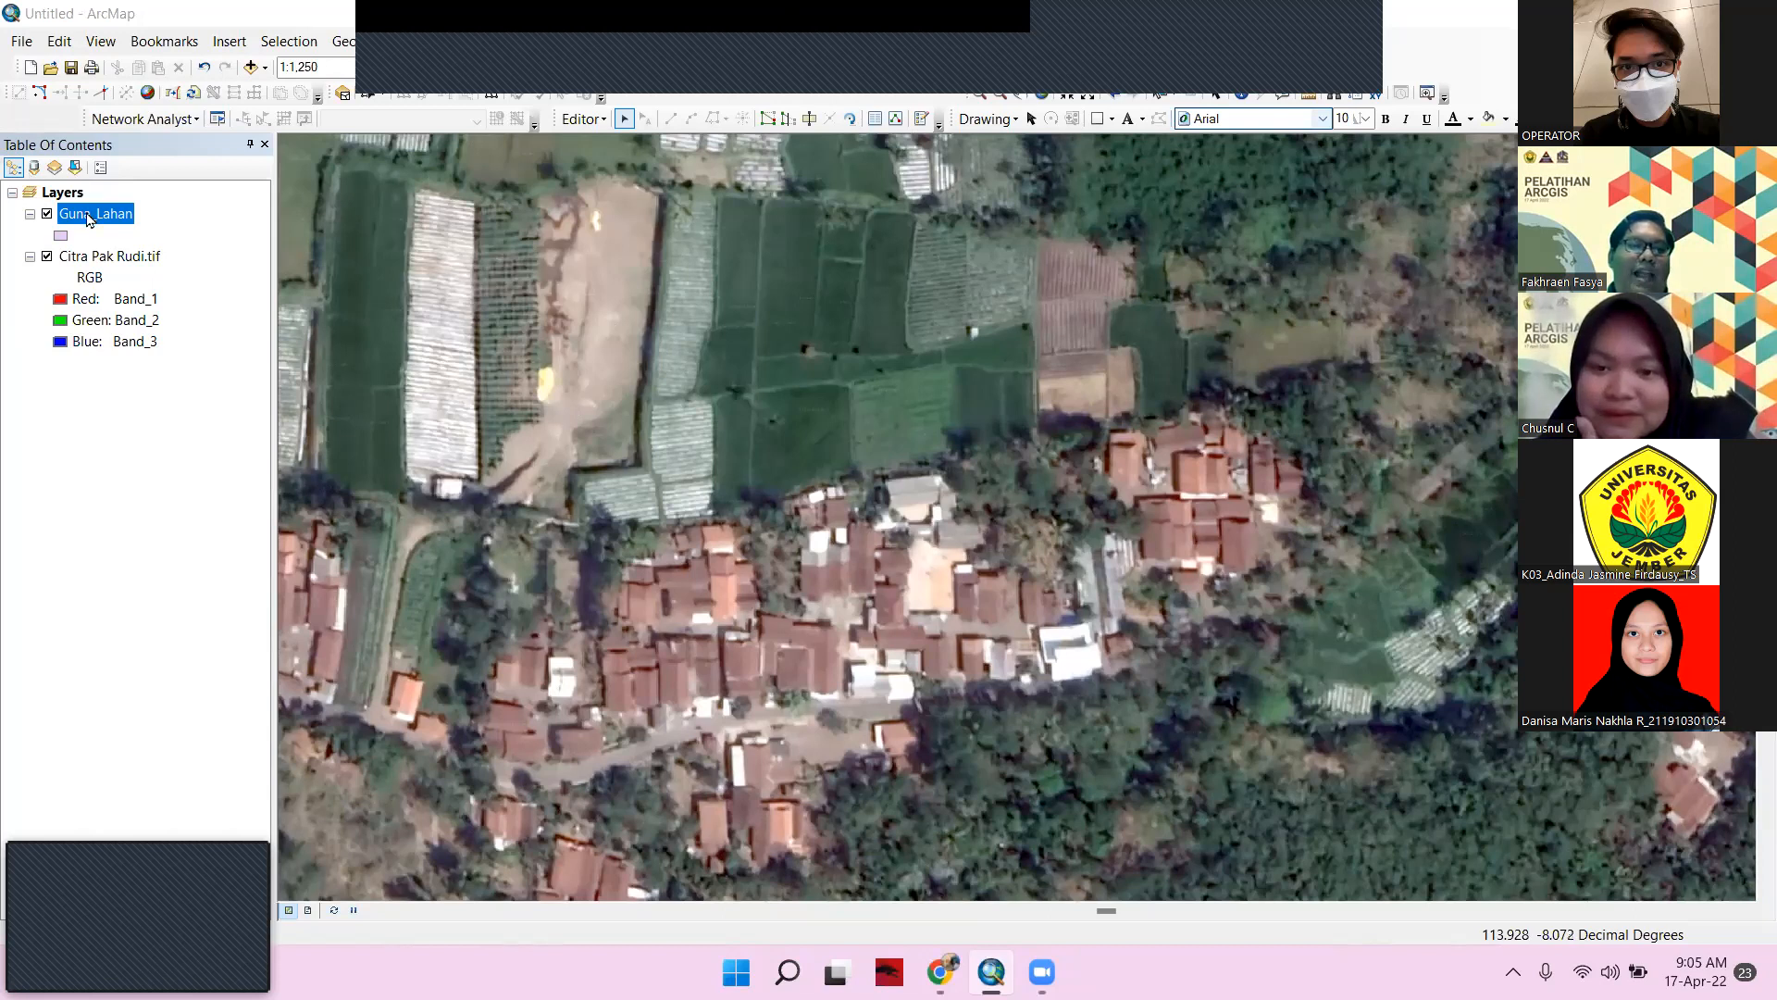
left_click(575, 121)
left_click(731, 78)
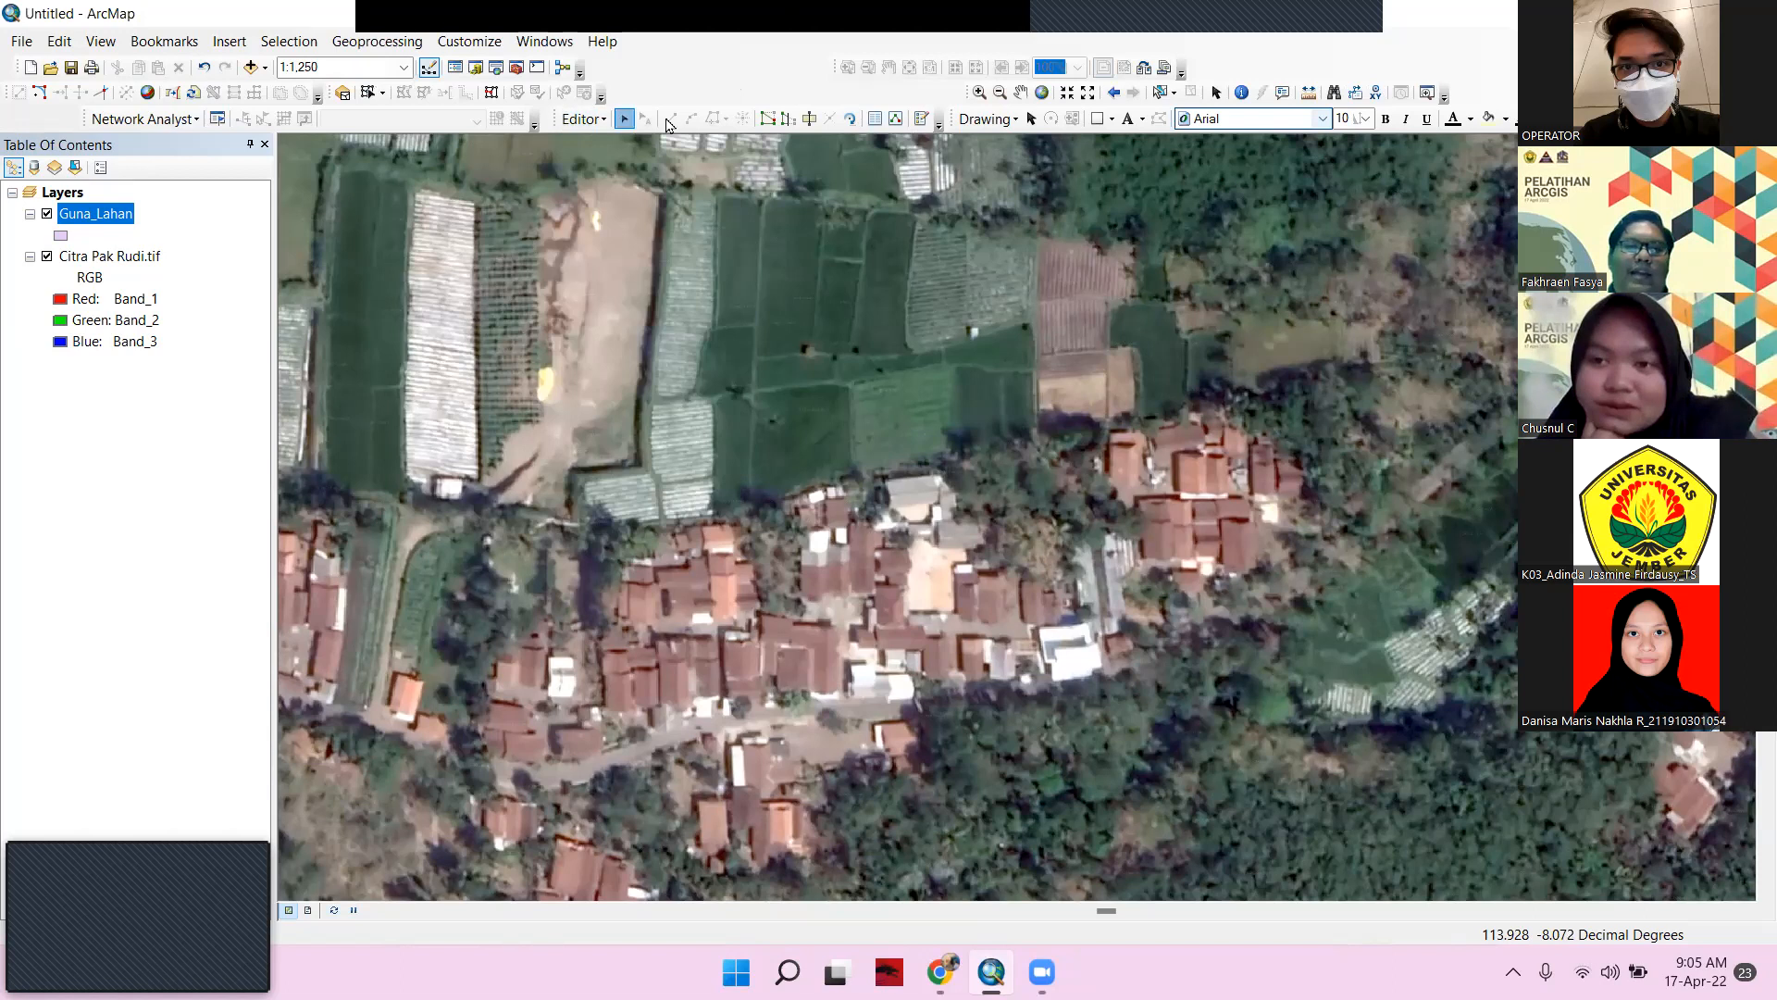
left_click(586, 125)
left_click(597, 159)
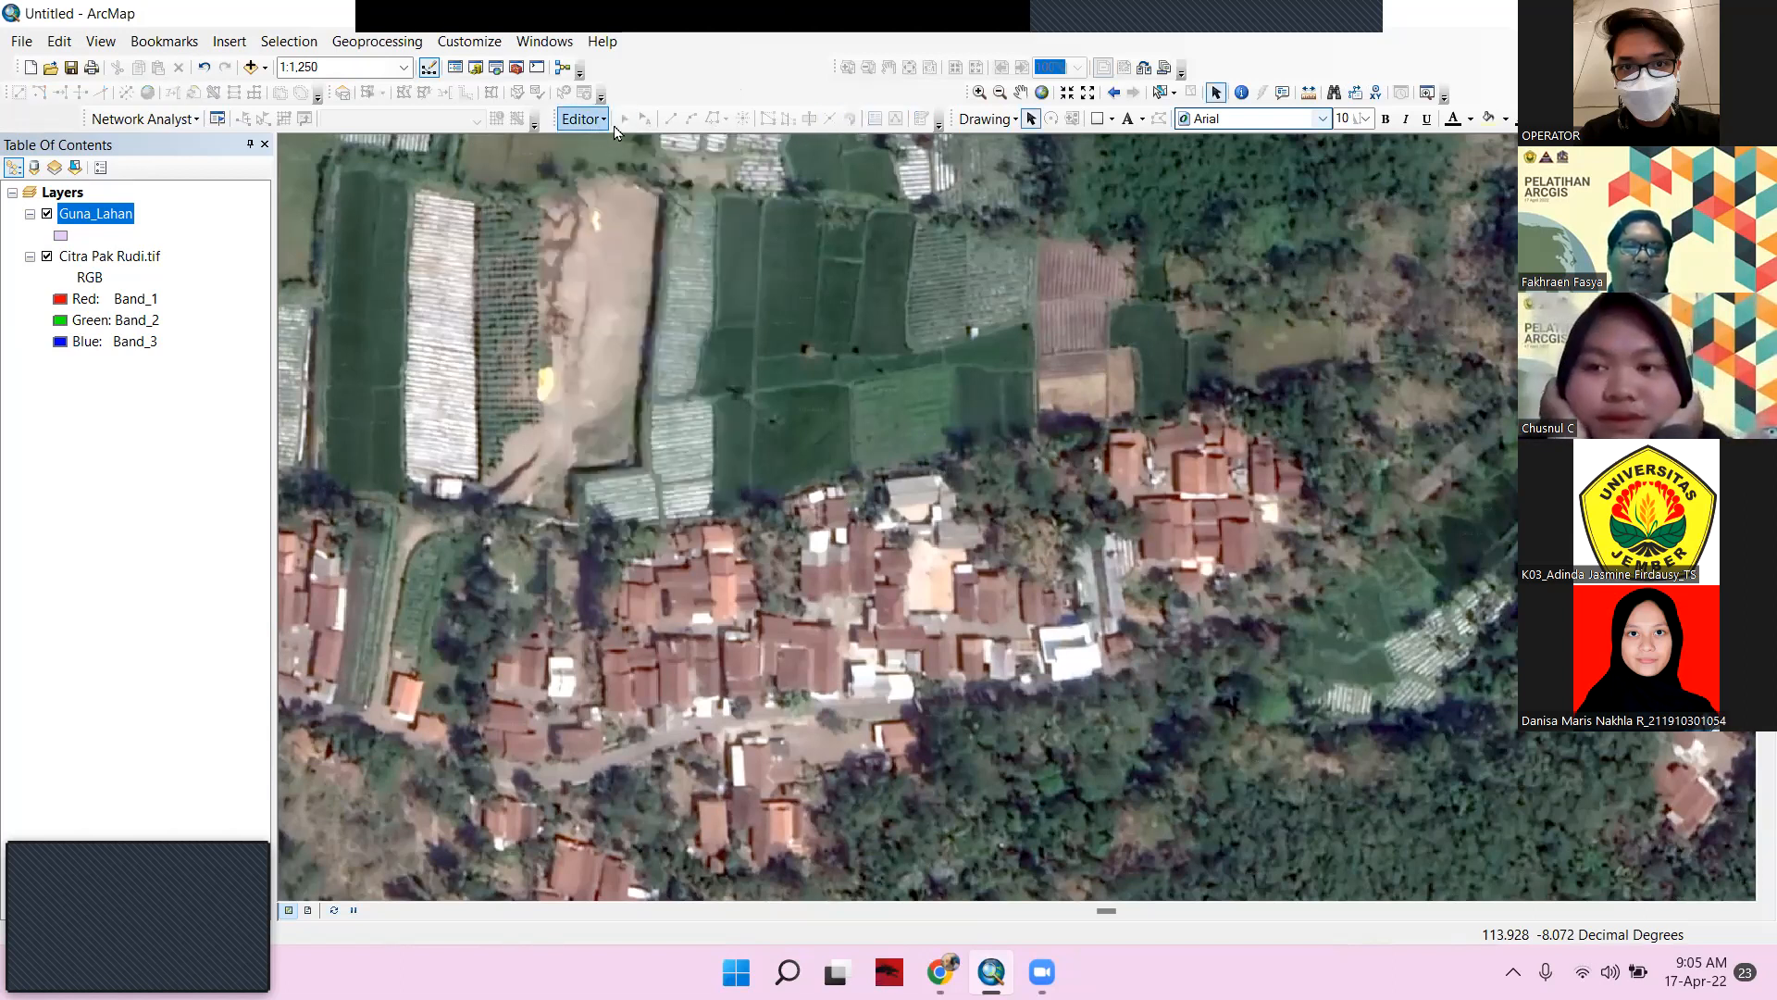
Restart editing on the Guna_Lahan layer and accept the spatial reference mismatch
right_click(96, 215)
mouse_move(278, 478)
left_click(534, 485)
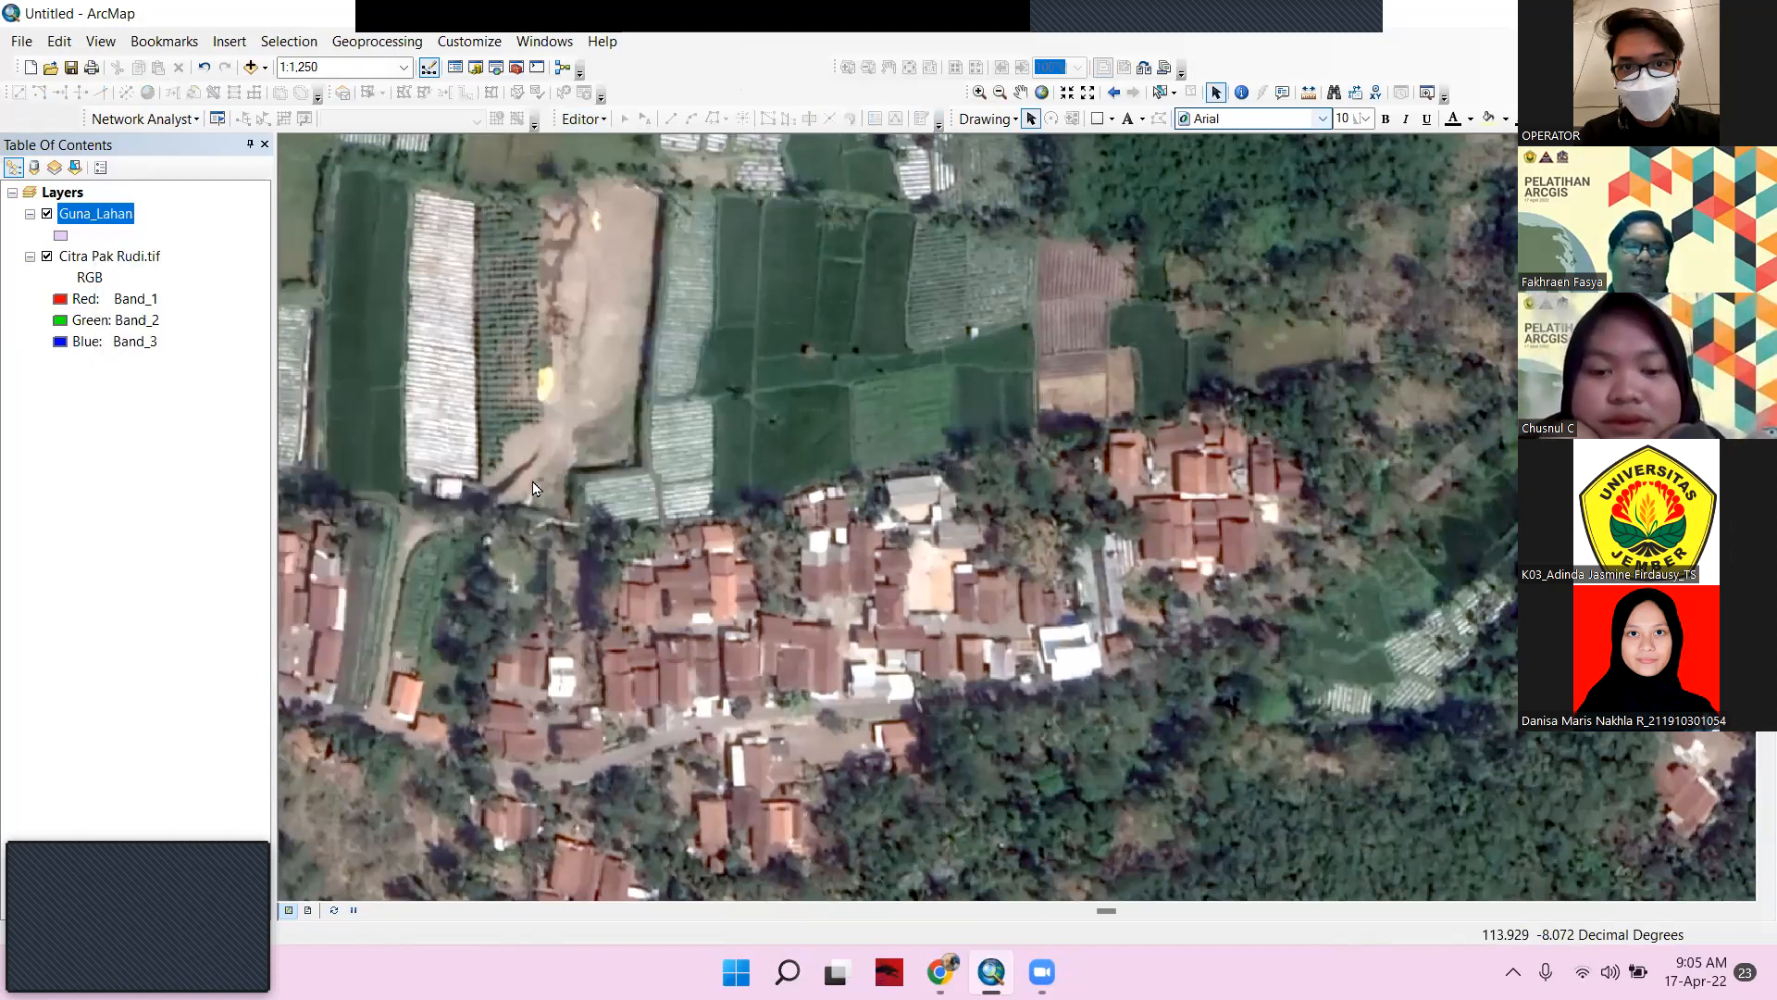
left_click(1004, 722)
left_click(622, 121)
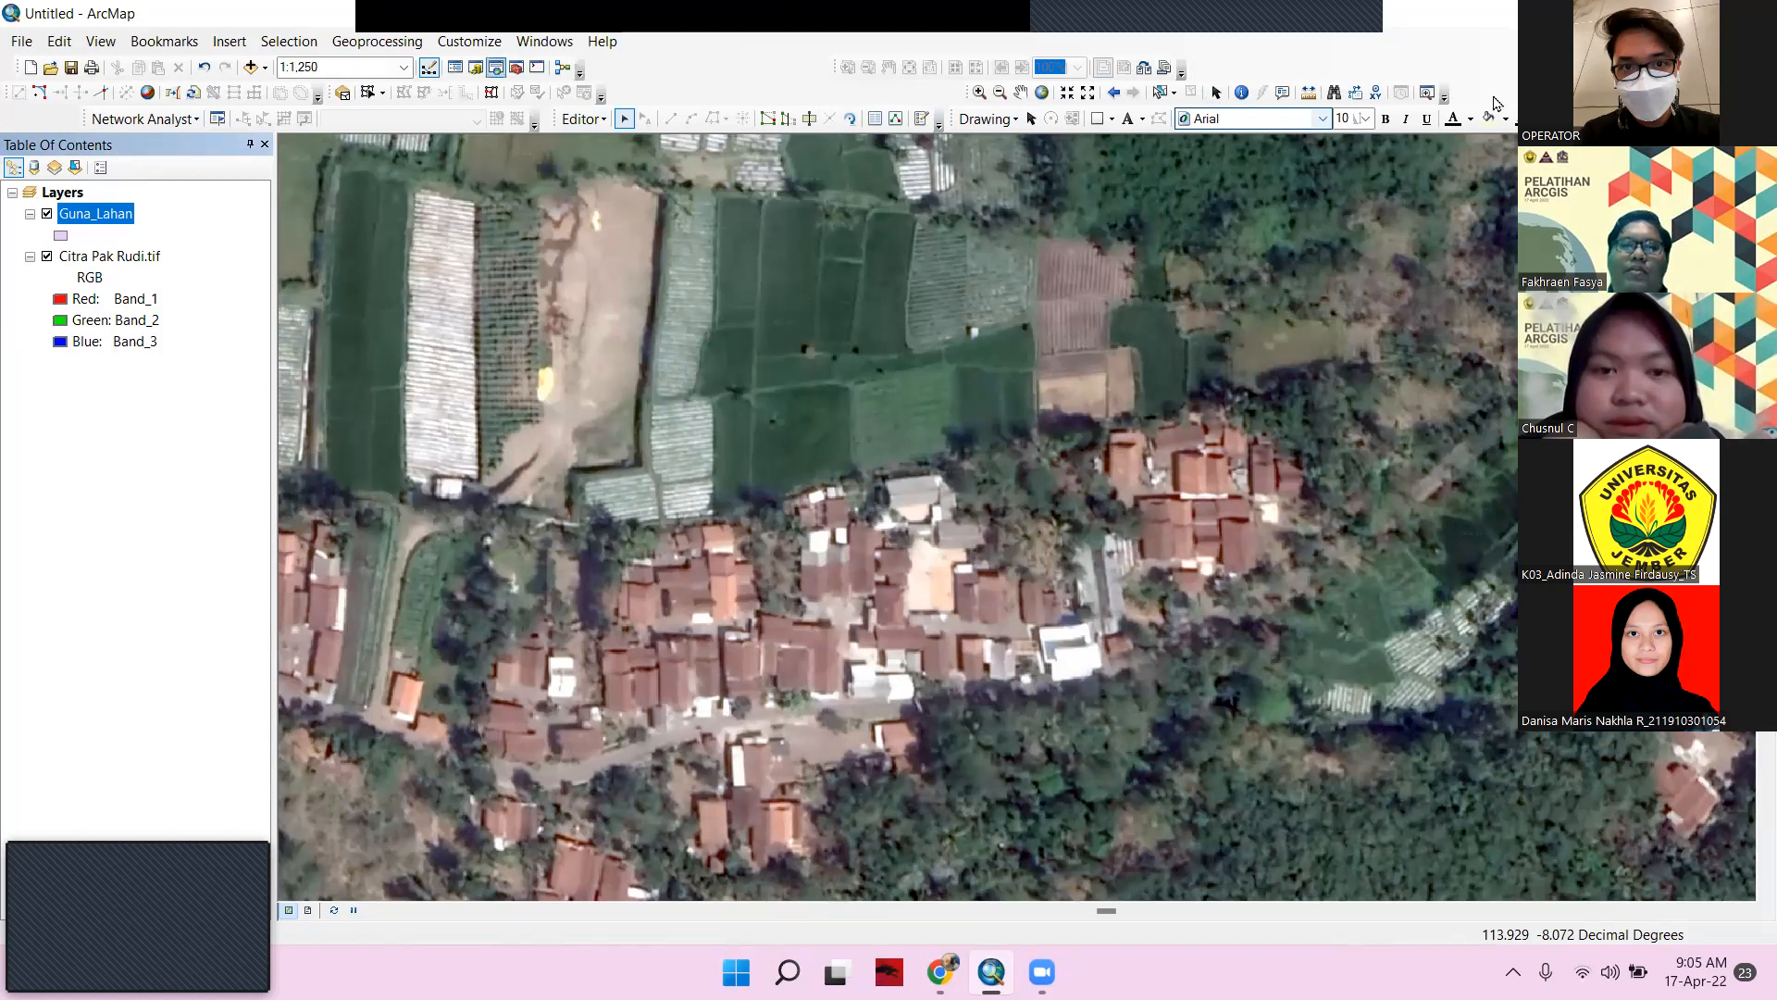
Display the feature creation templates and select the Guna_Lahan template for its construction tools
right_click(768, 85)
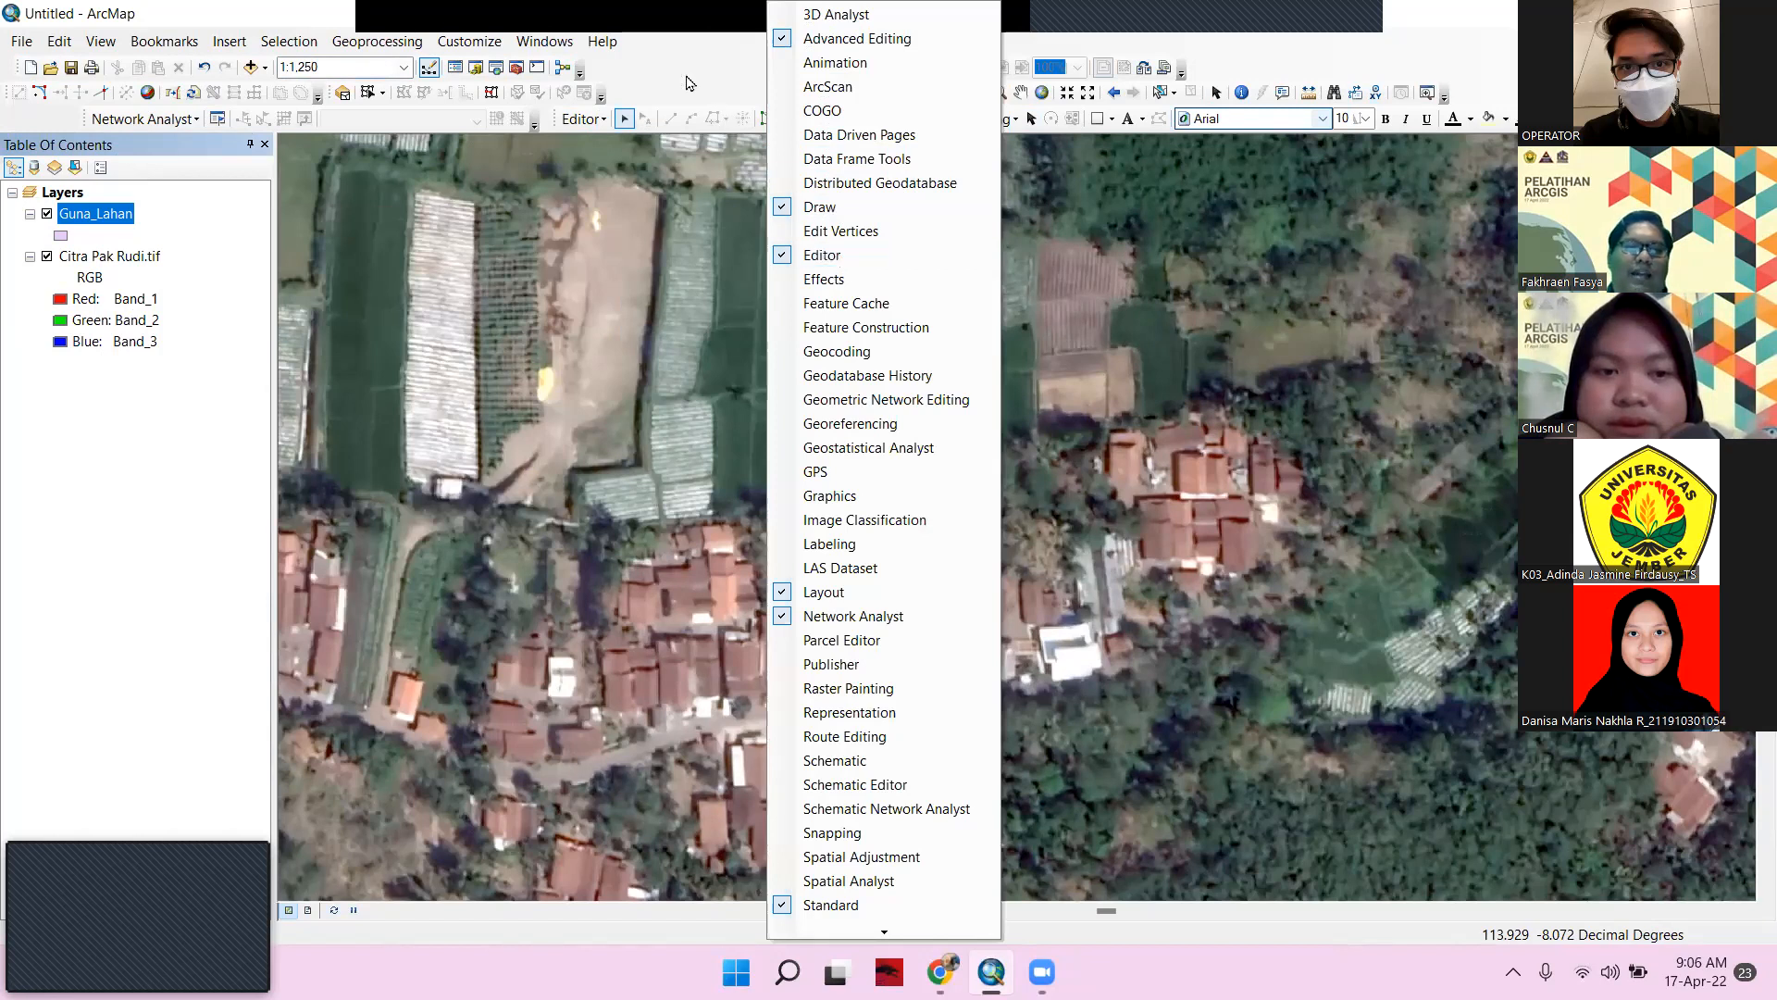
left_click(592, 122)
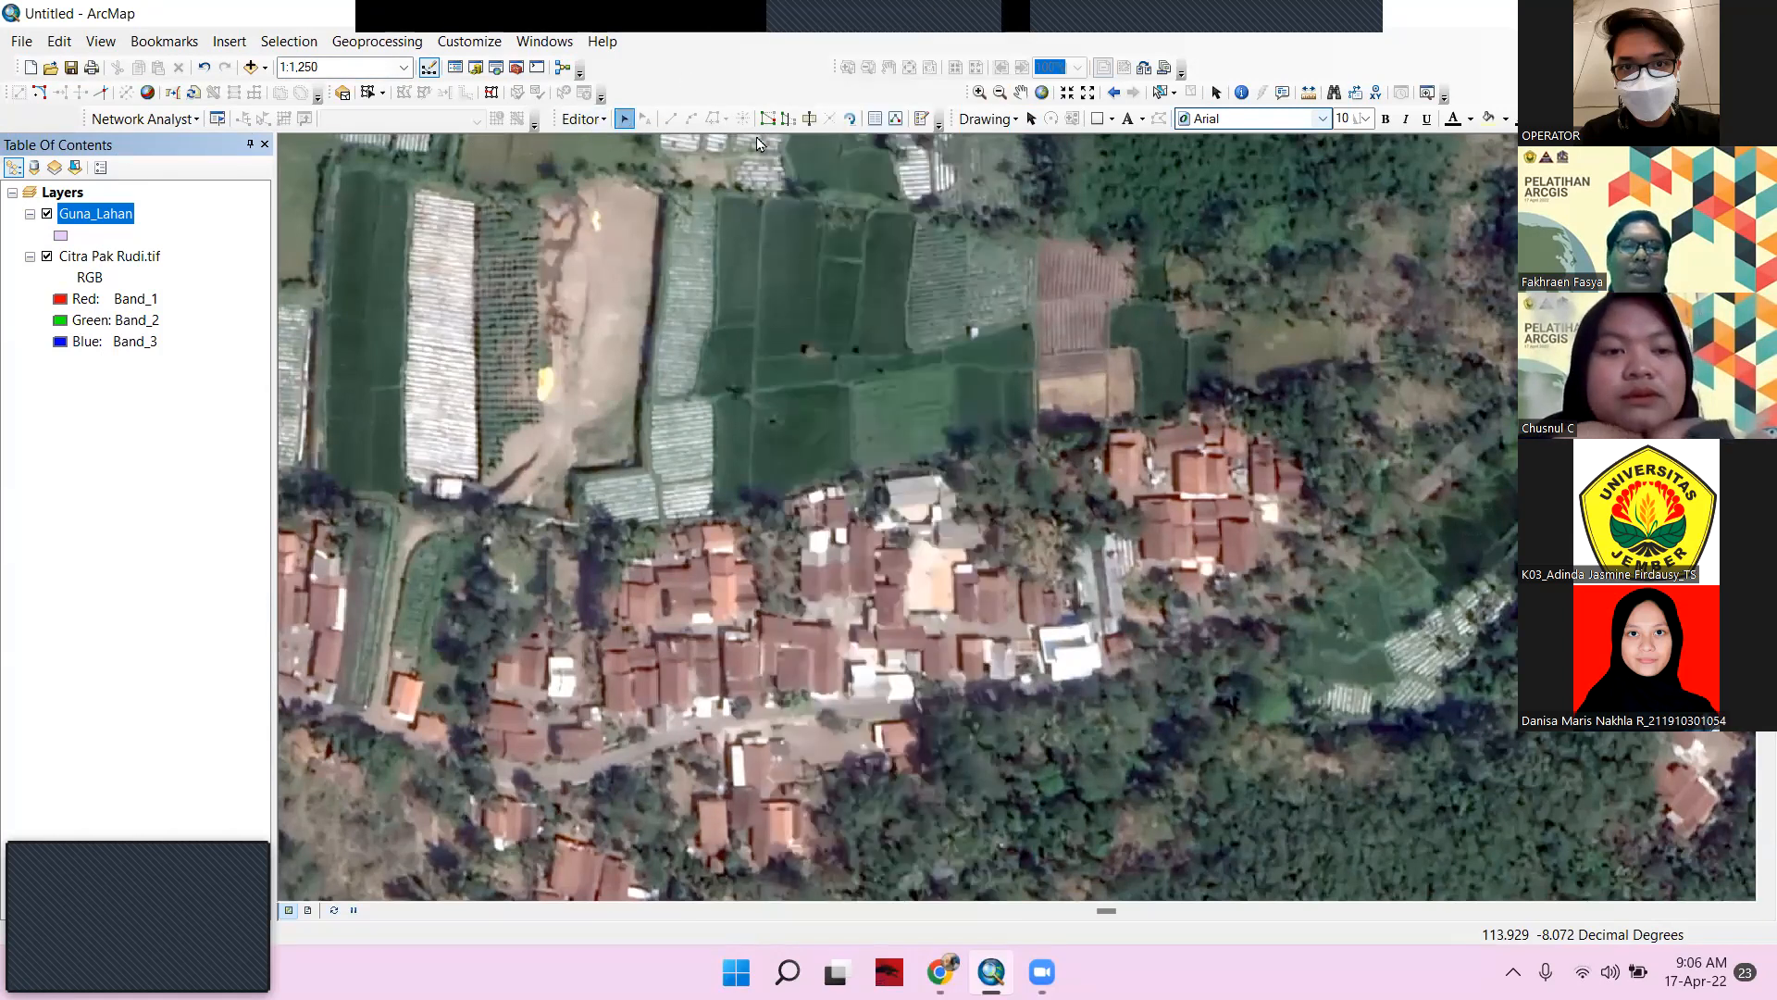
left_click(922, 121)
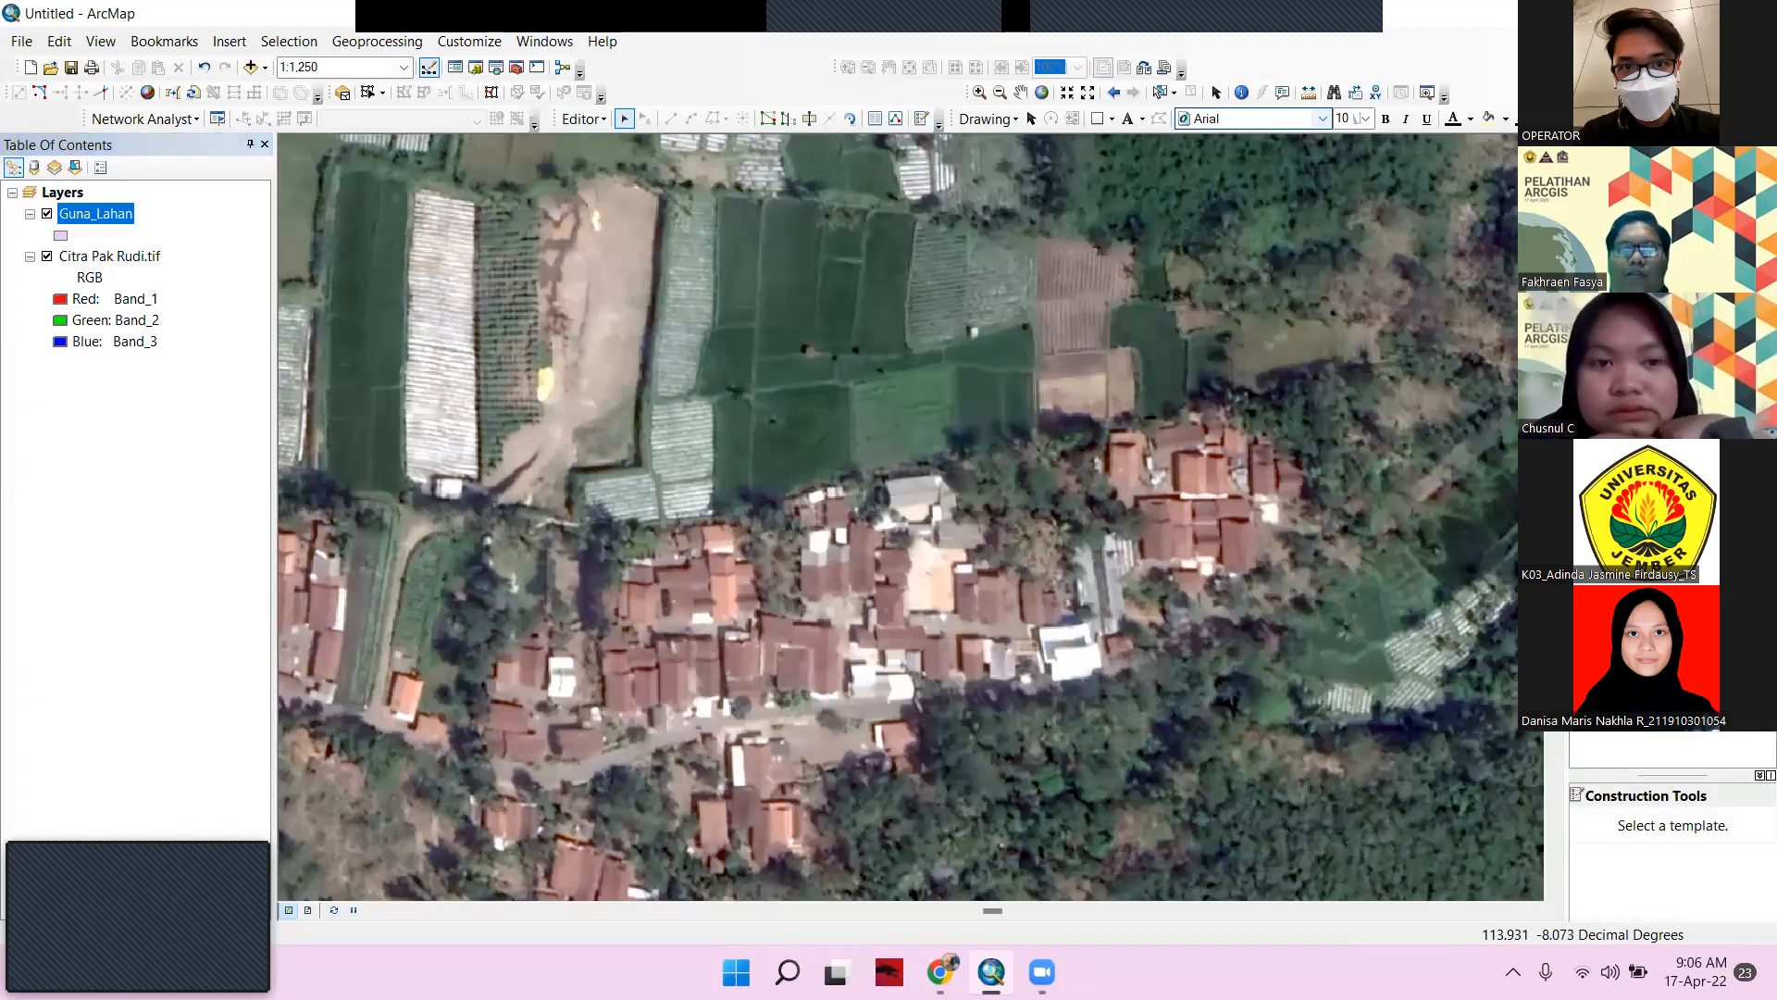
left_click(1622, 215)
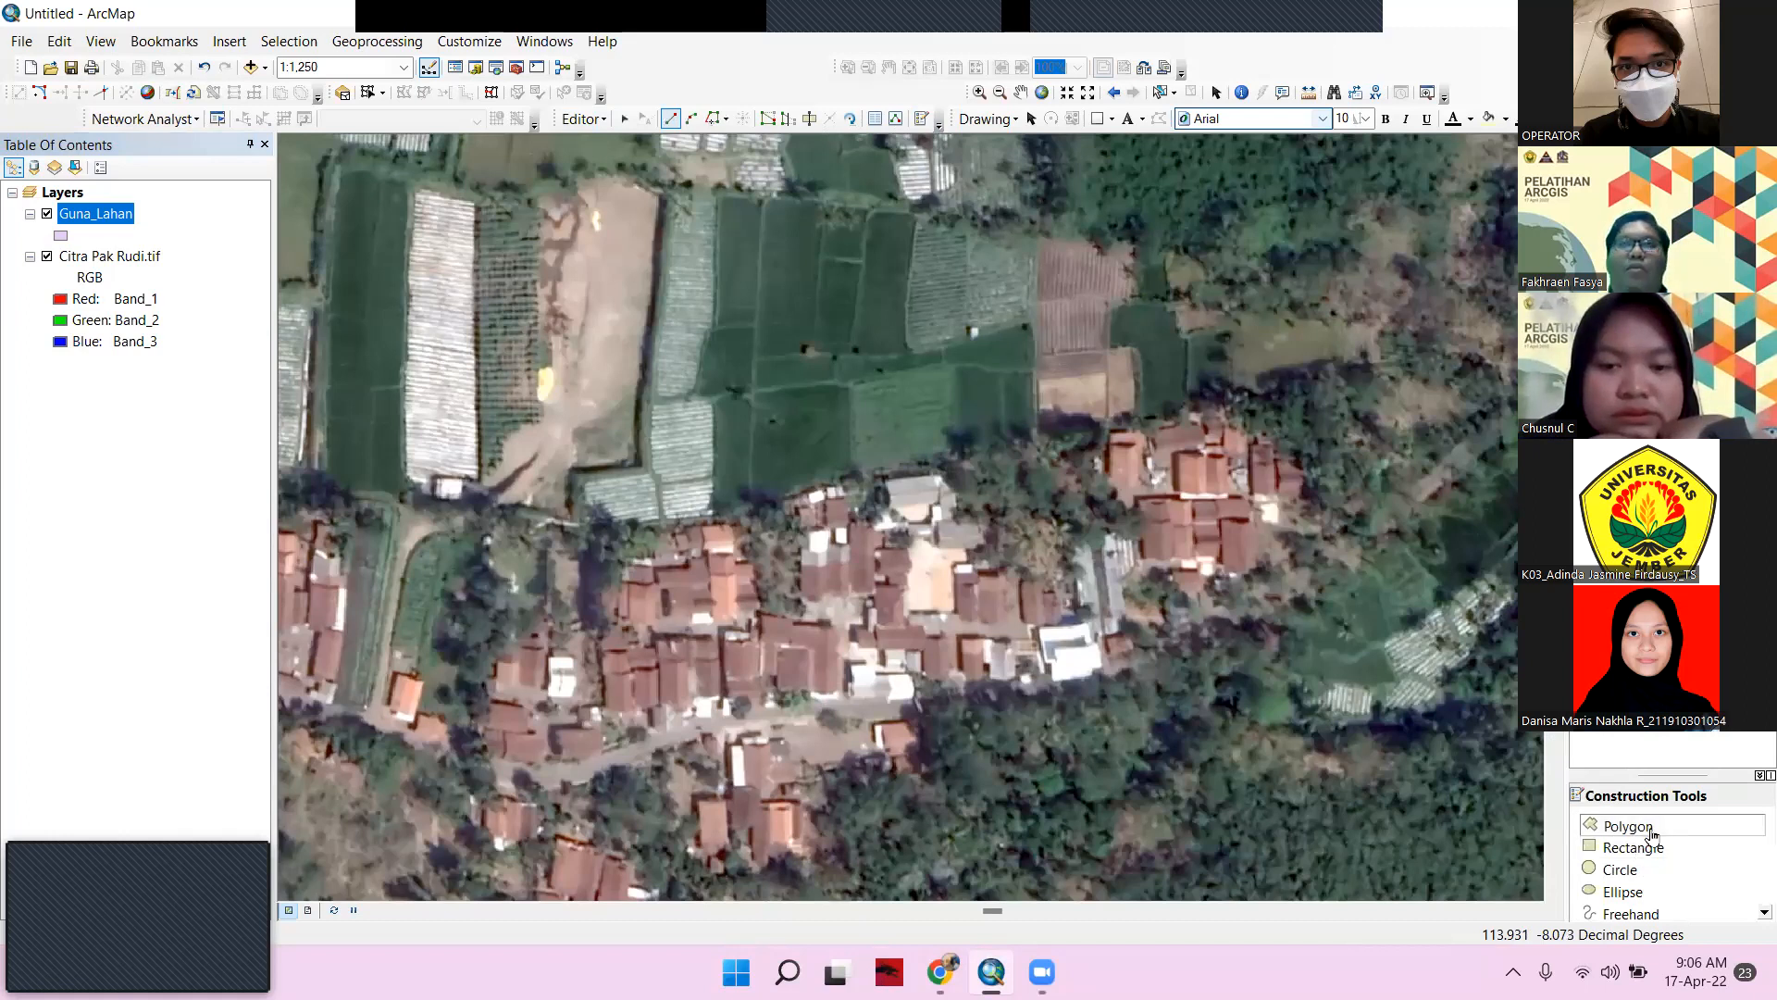
Draw a trial rectangle feature over the fields and houses in the middle of the image, and delete it
left_click(1631, 848)
left_click(698, 296)
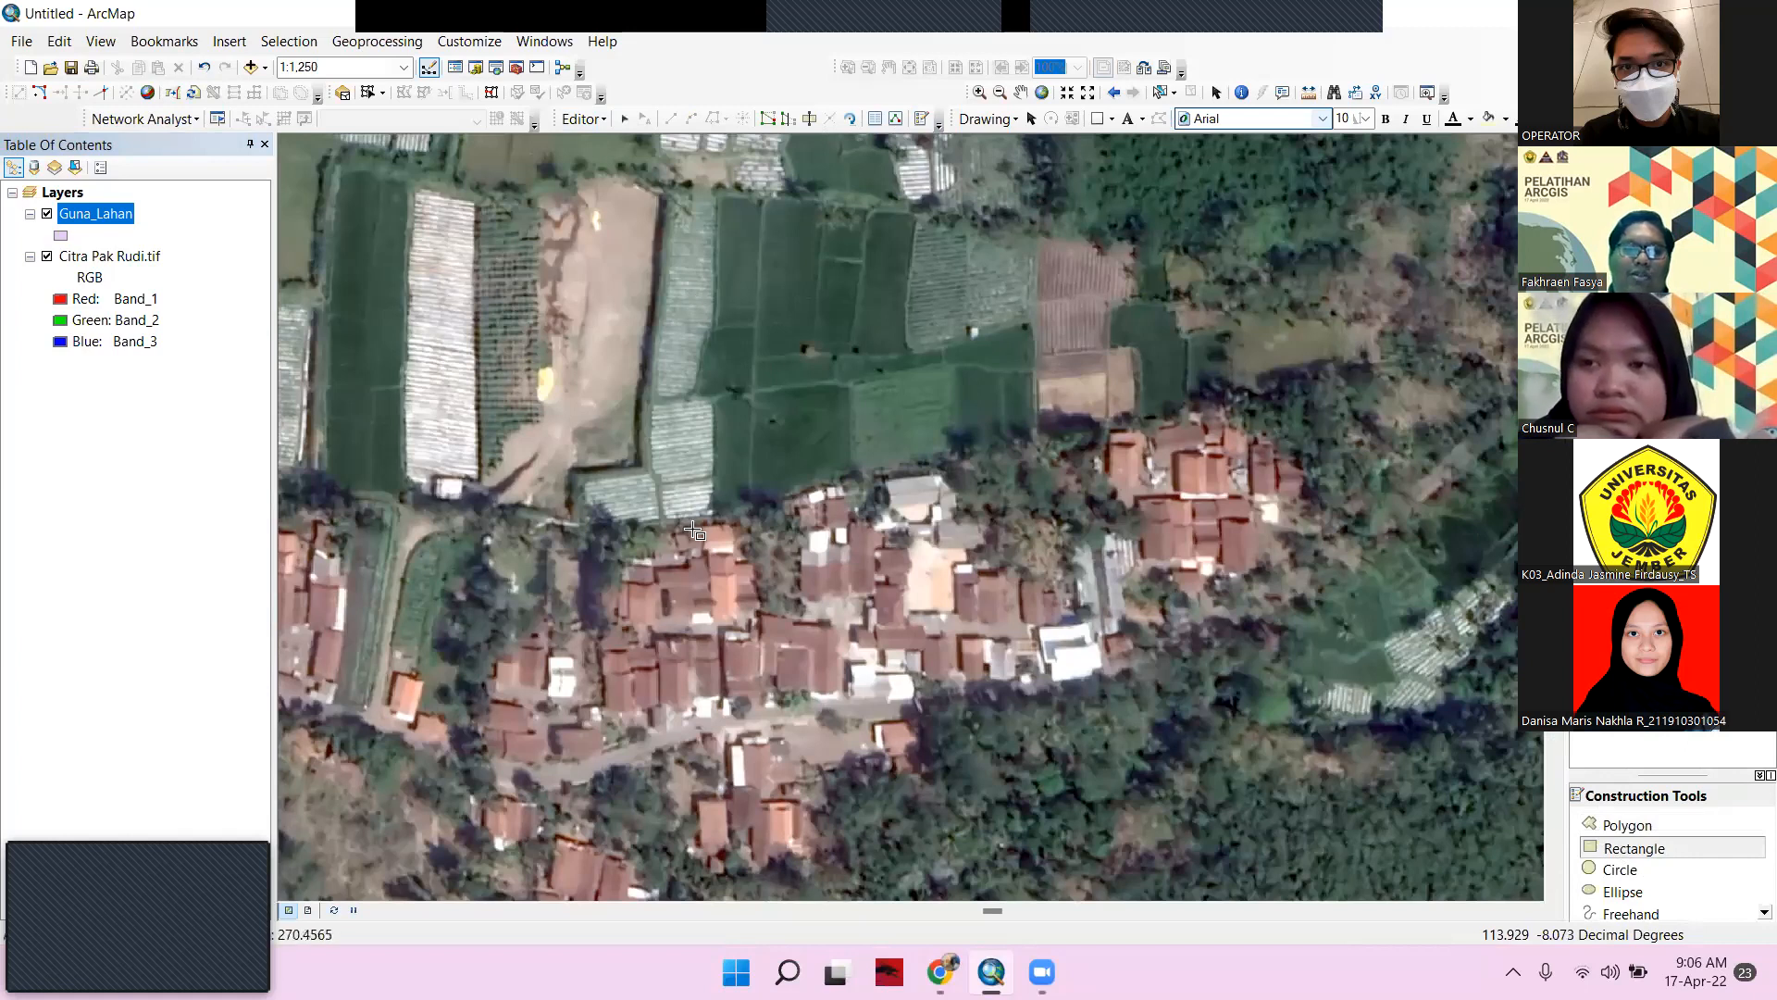
left_click(683, 563)
left_click(1270, 548)
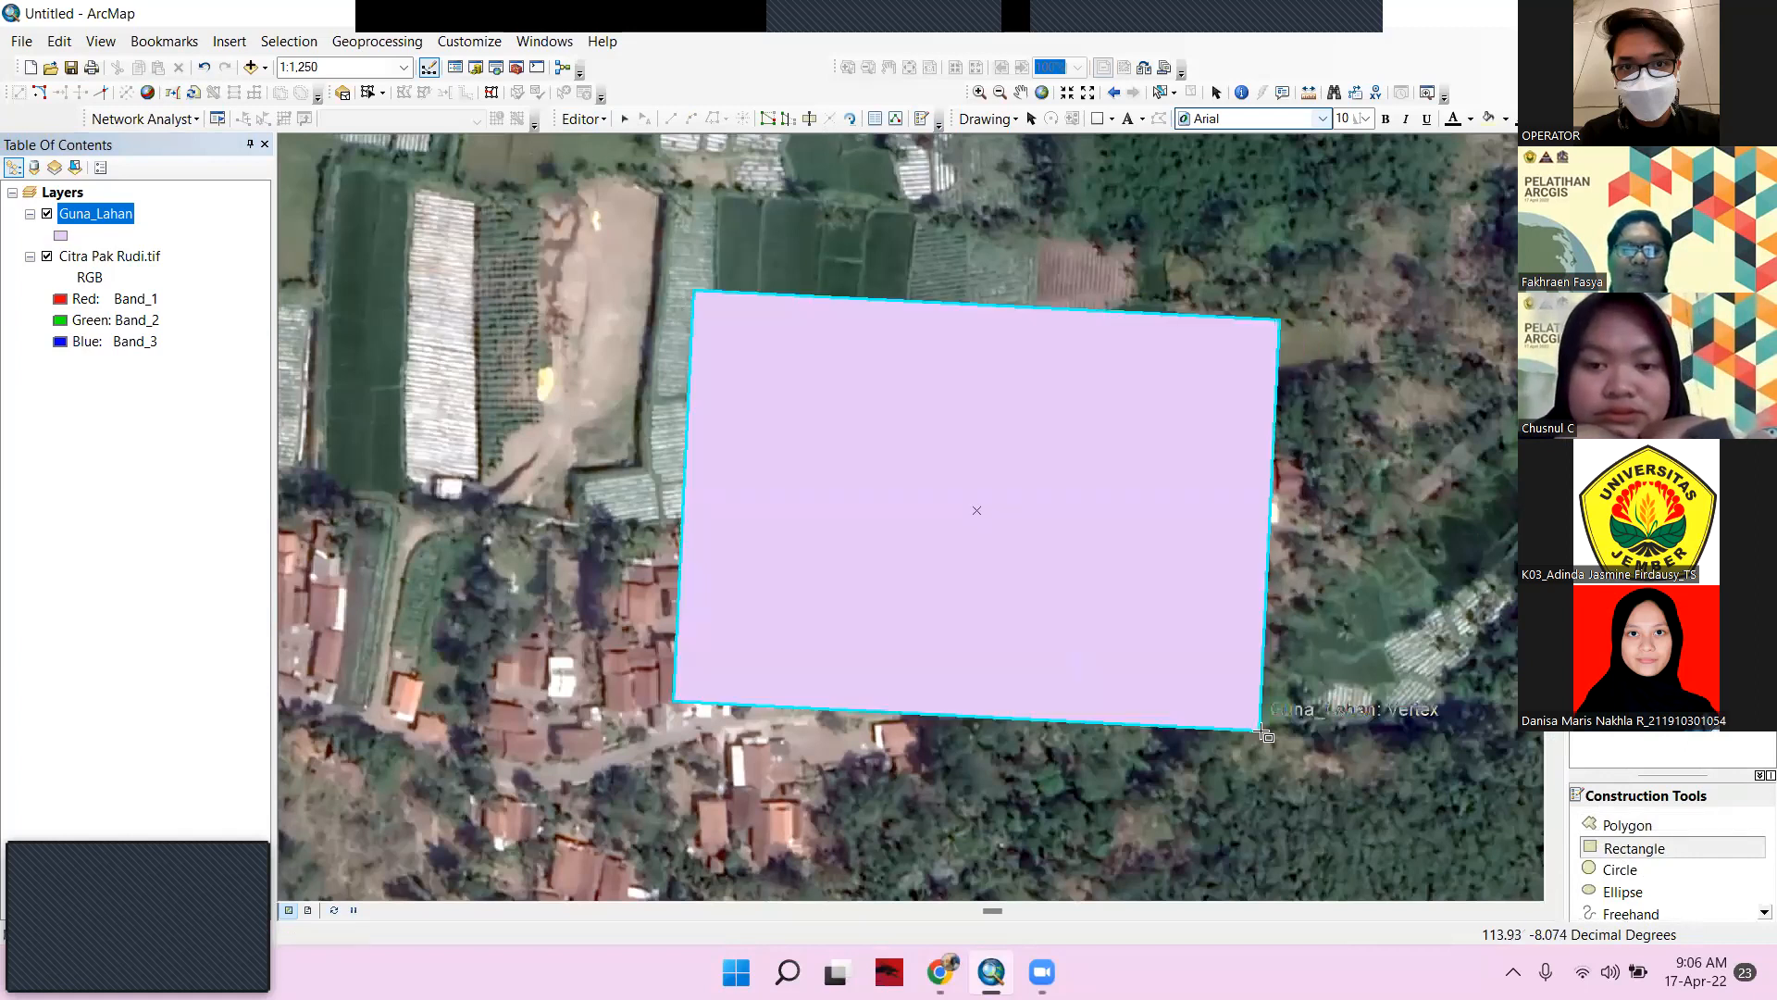
key("Delete")
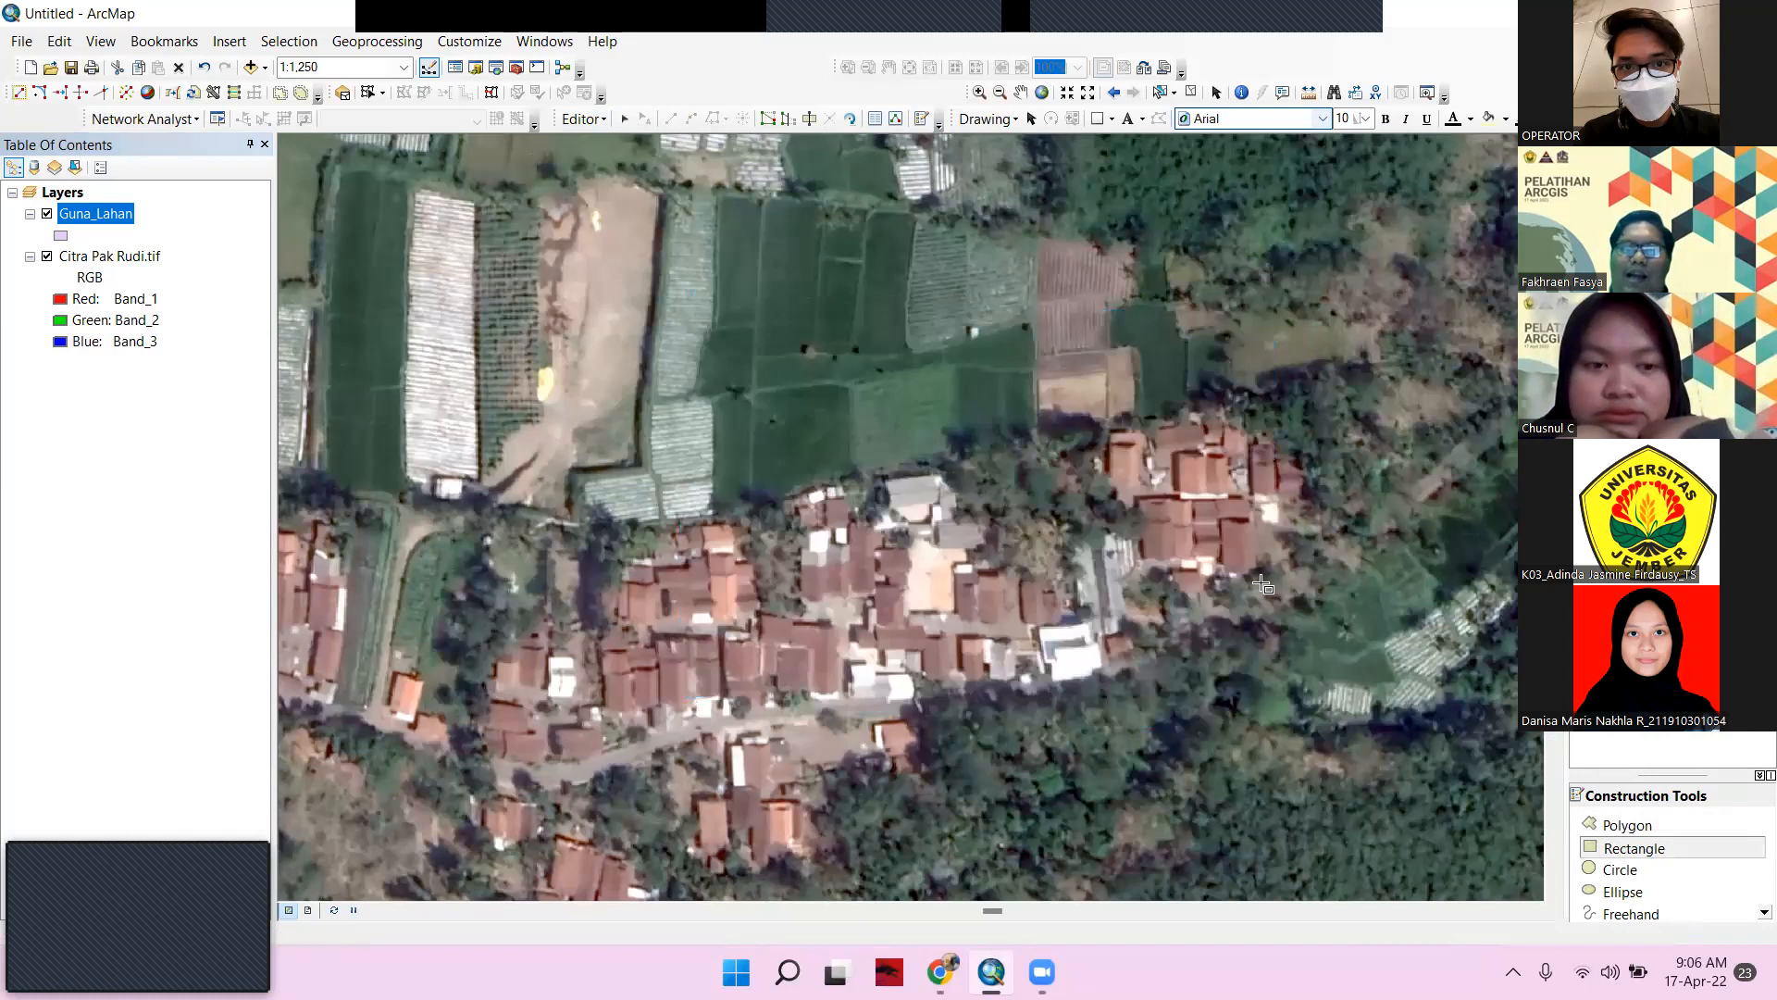
Begin a Guna_Lahan polygon at the green field block's northwest corner and trace its western boundary to the southwest corner
left_click(1654, 826)
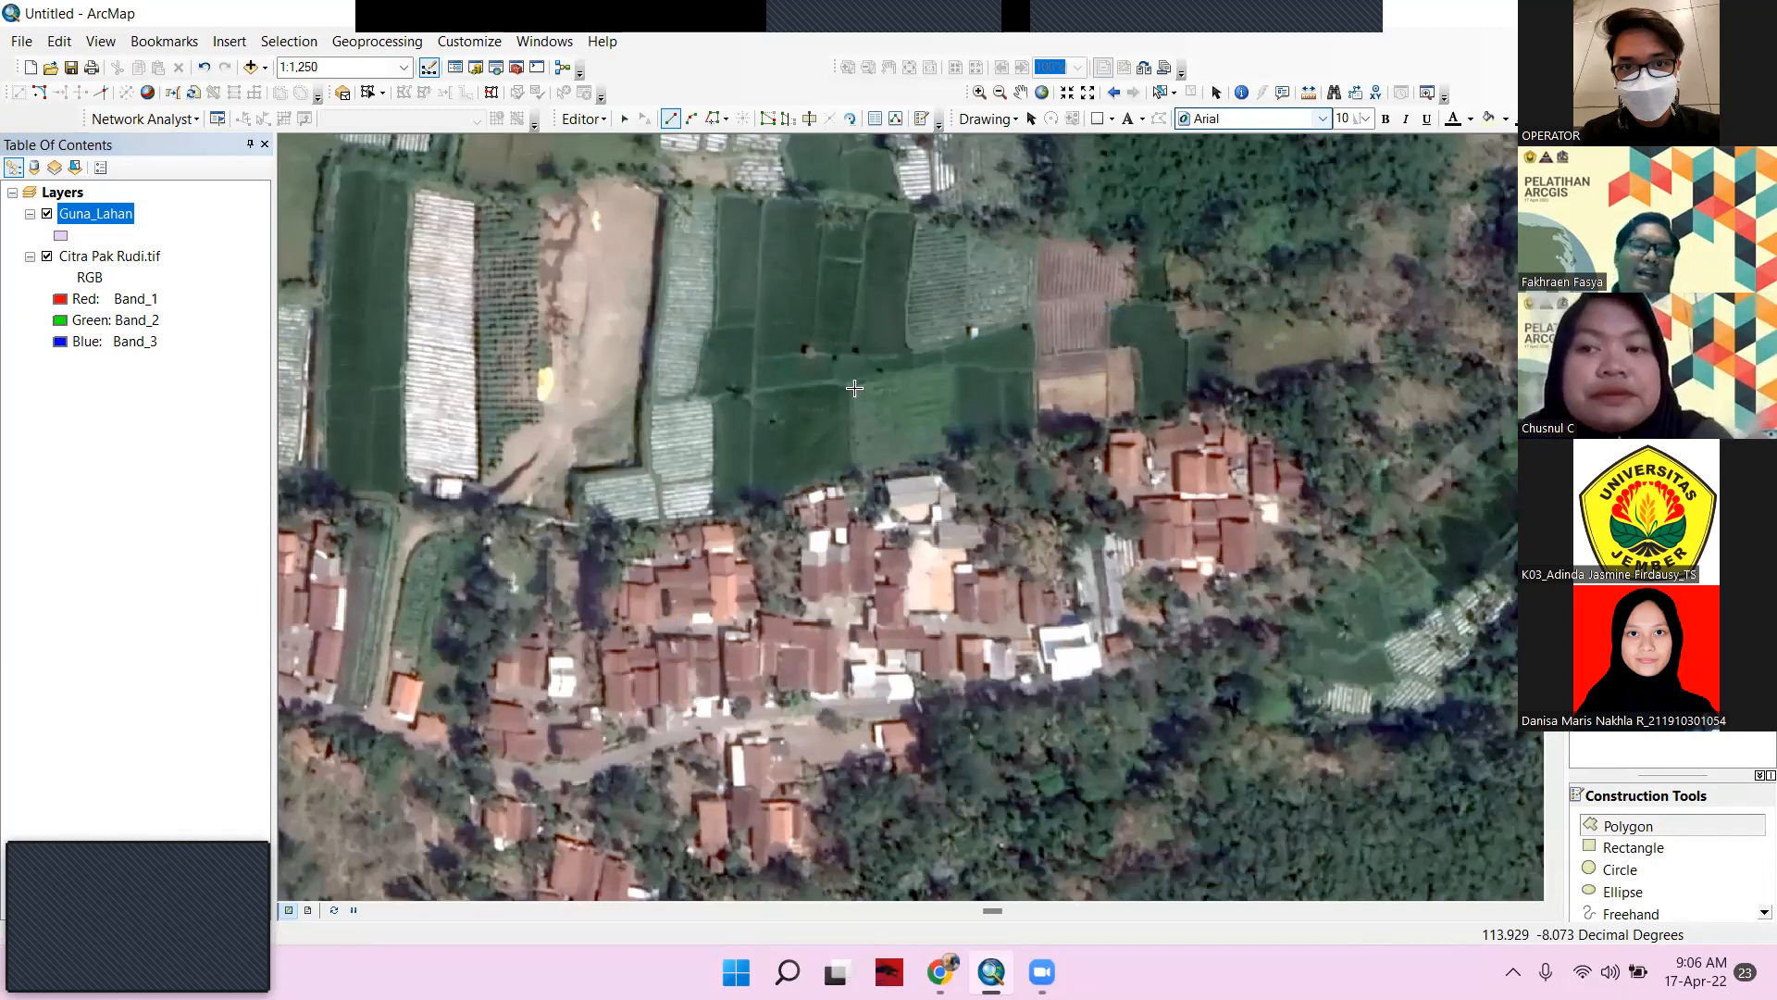
left_click_drag(845, 329, 994, 506)
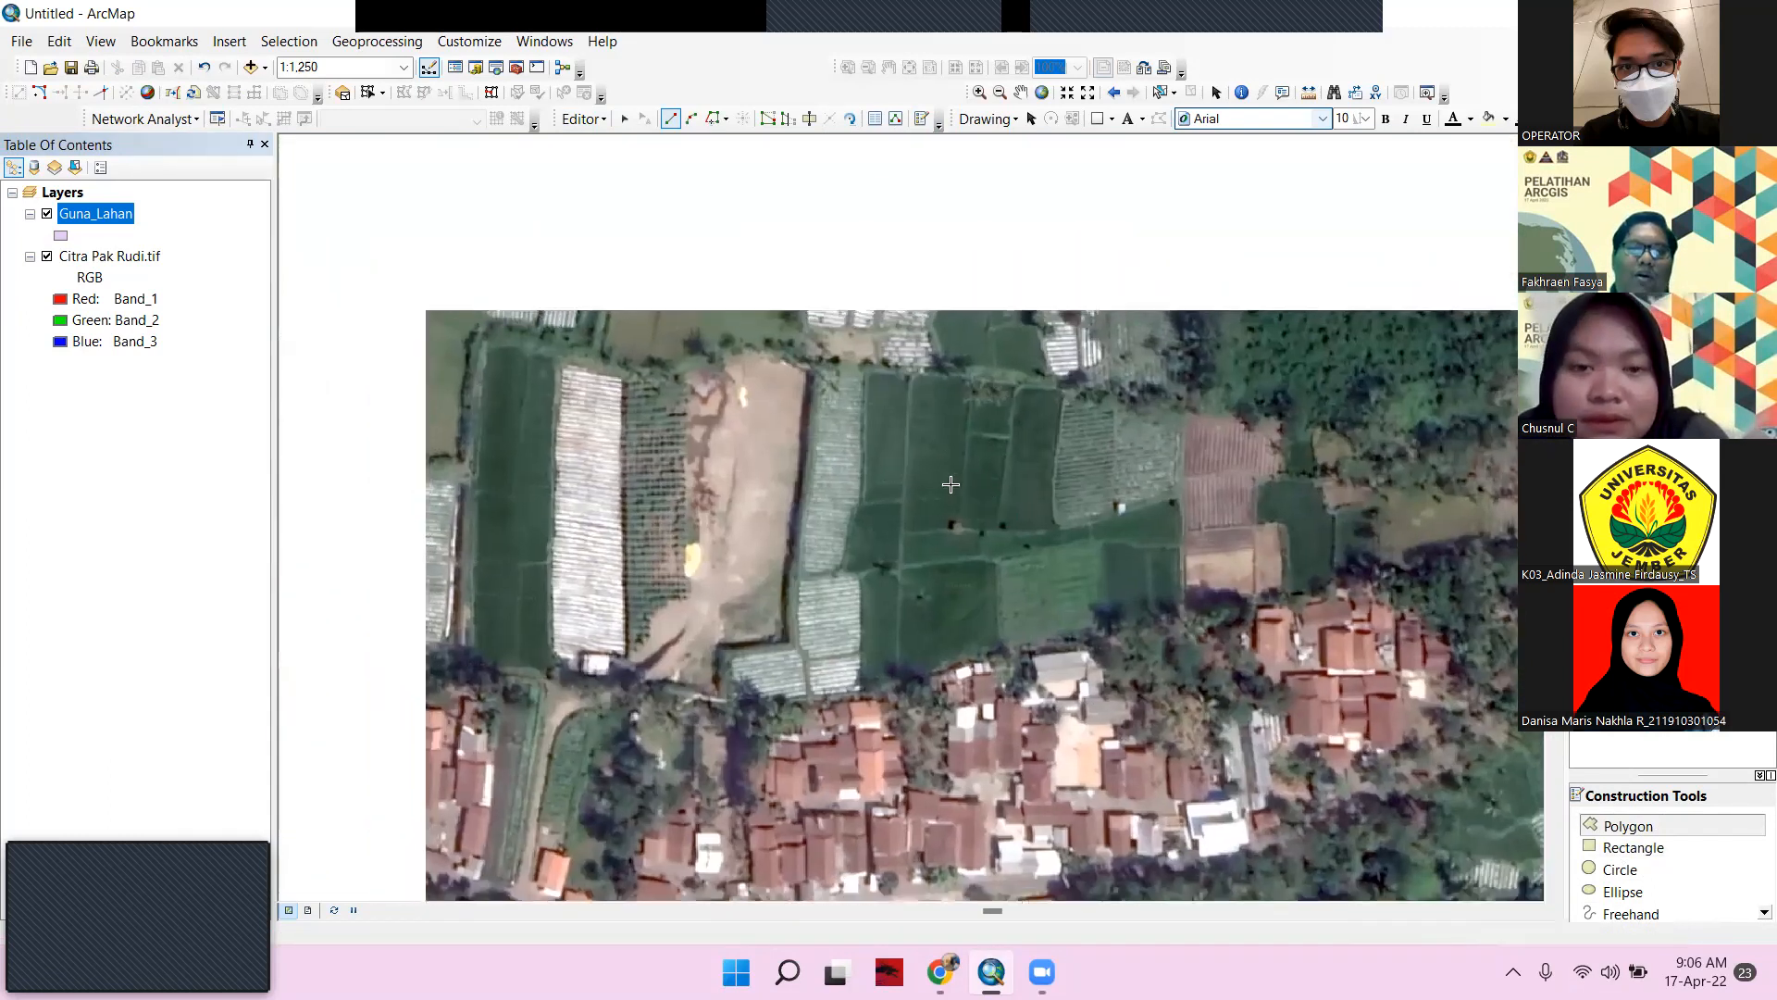
left_click_drag(872, 392, 907, 526)
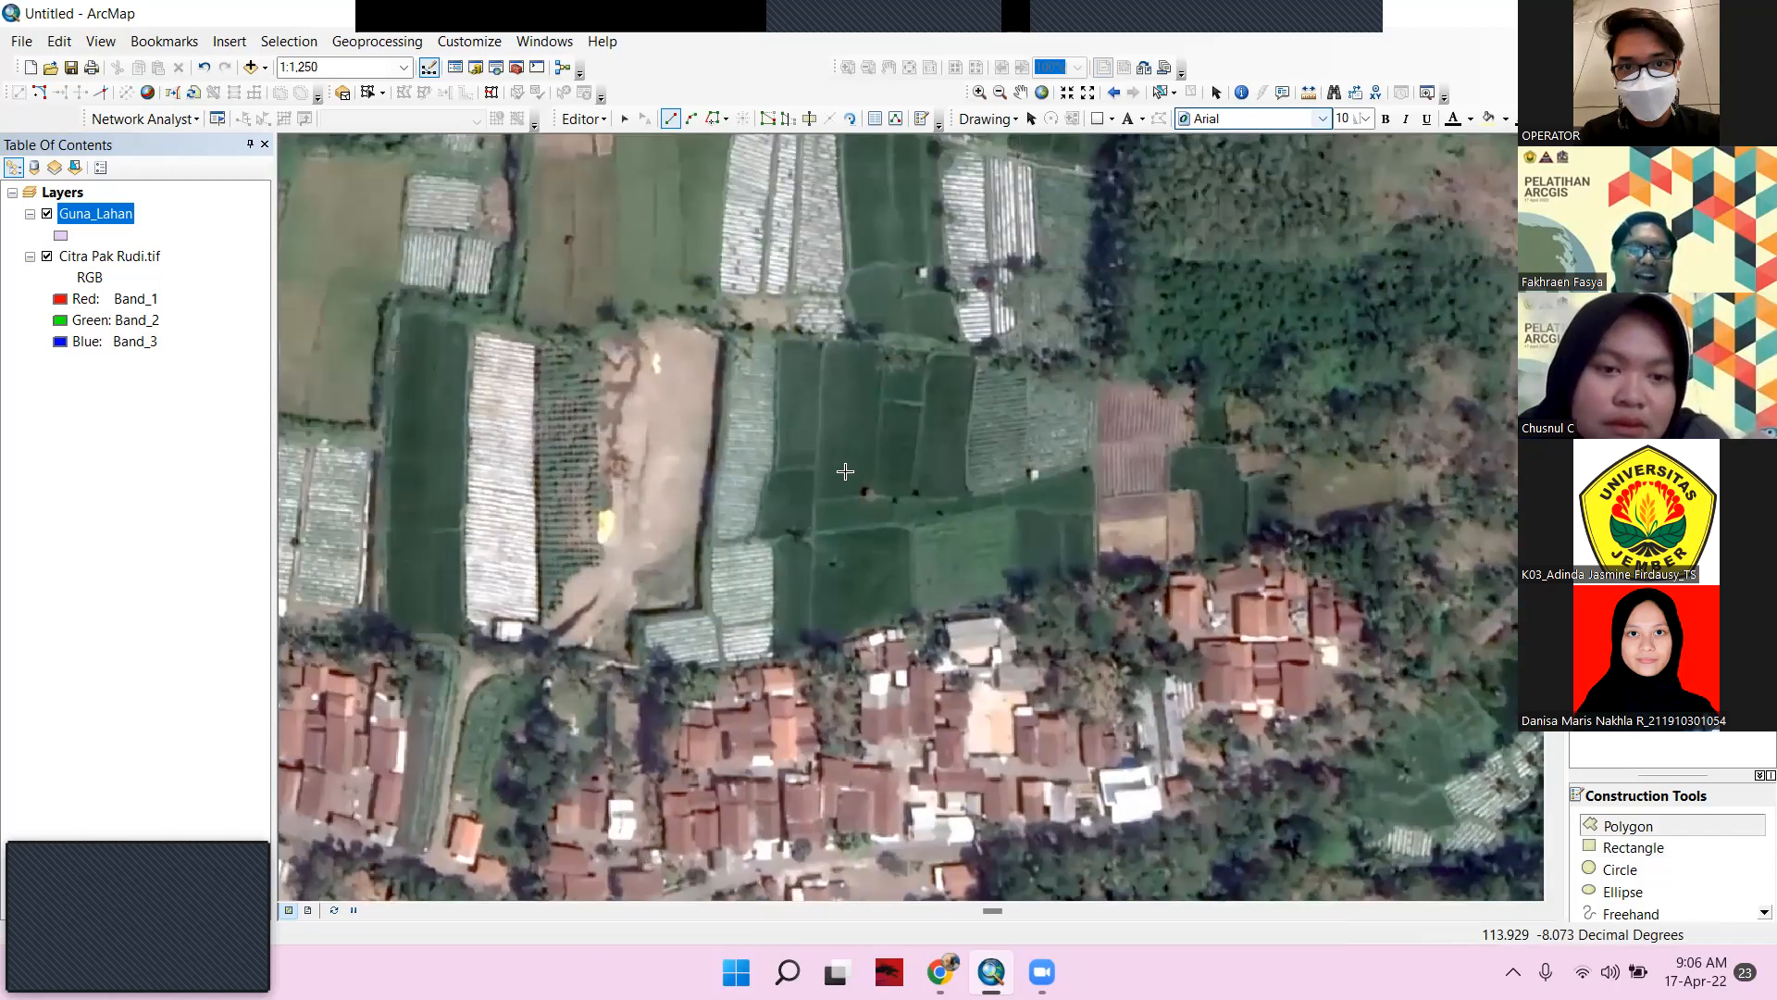
left_click_drag(894, 481, 736, 383)
left_click_drag(837, 607, 824, 275)
left_click_drag(816, 549, 902, 801)
left_click_drag(612, 202, 674, 354)
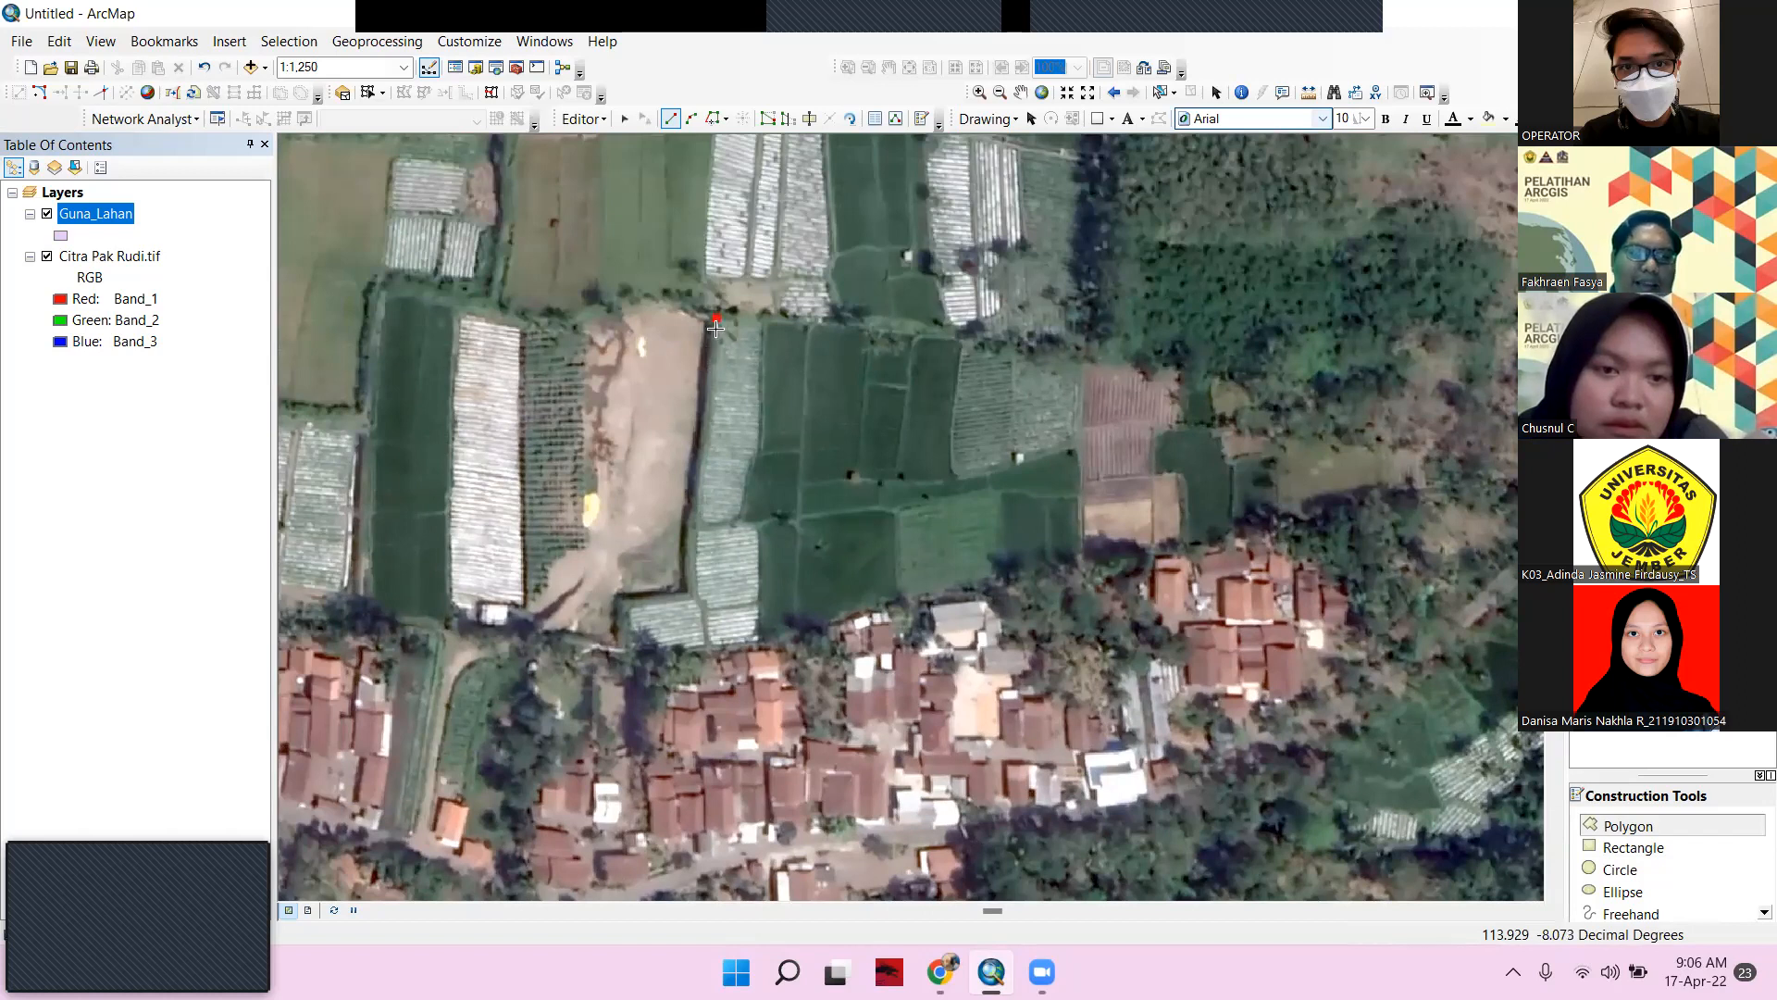
left_click(708, 421)
left_click(689, 525)
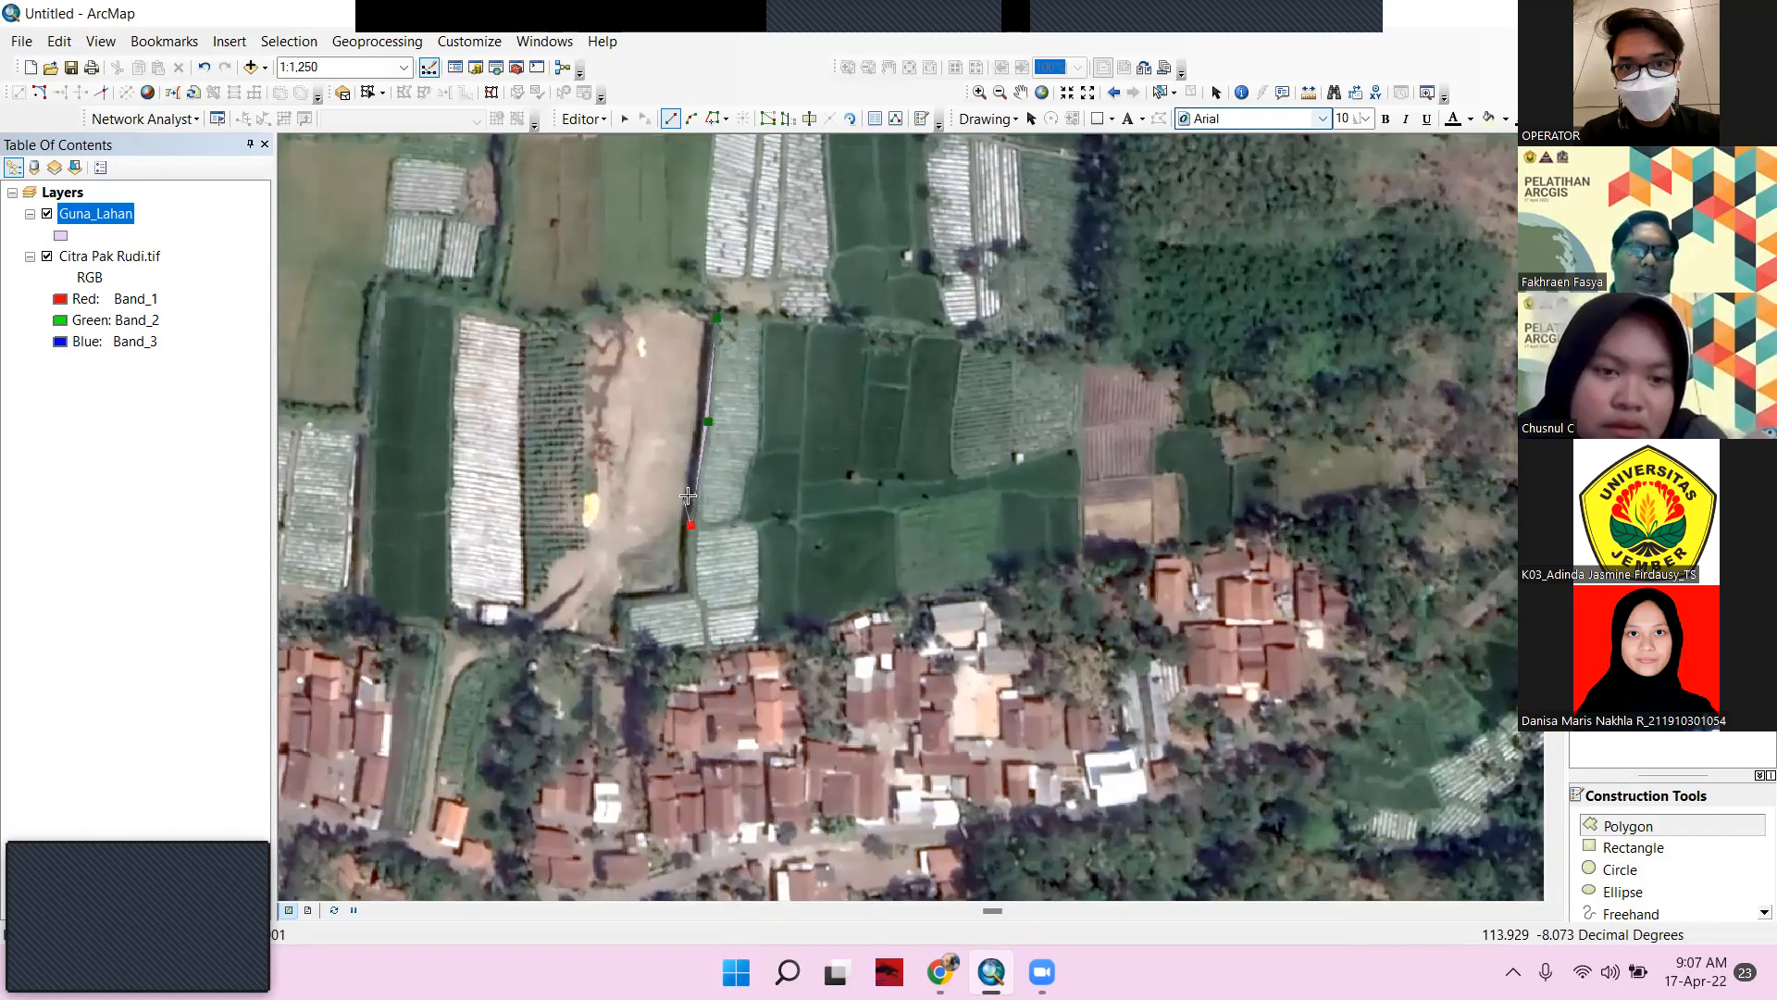
left_click(688, 597)
left_click(621, 606)
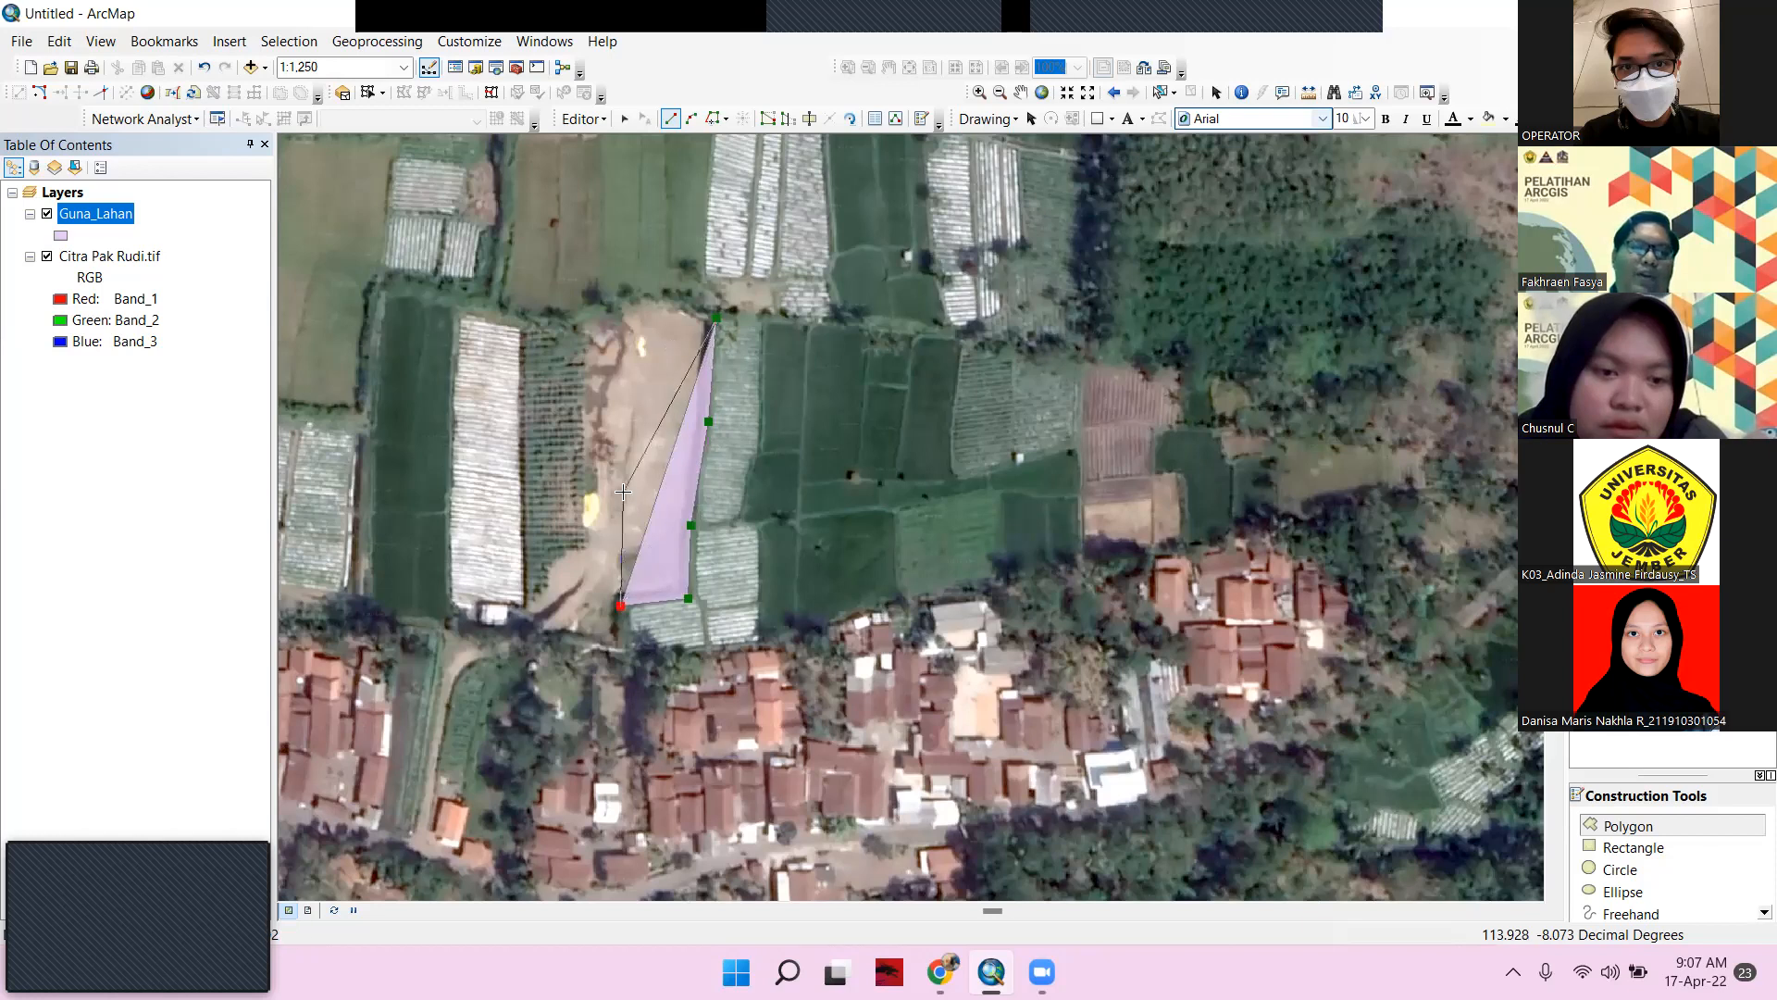
left_click(616, 653)
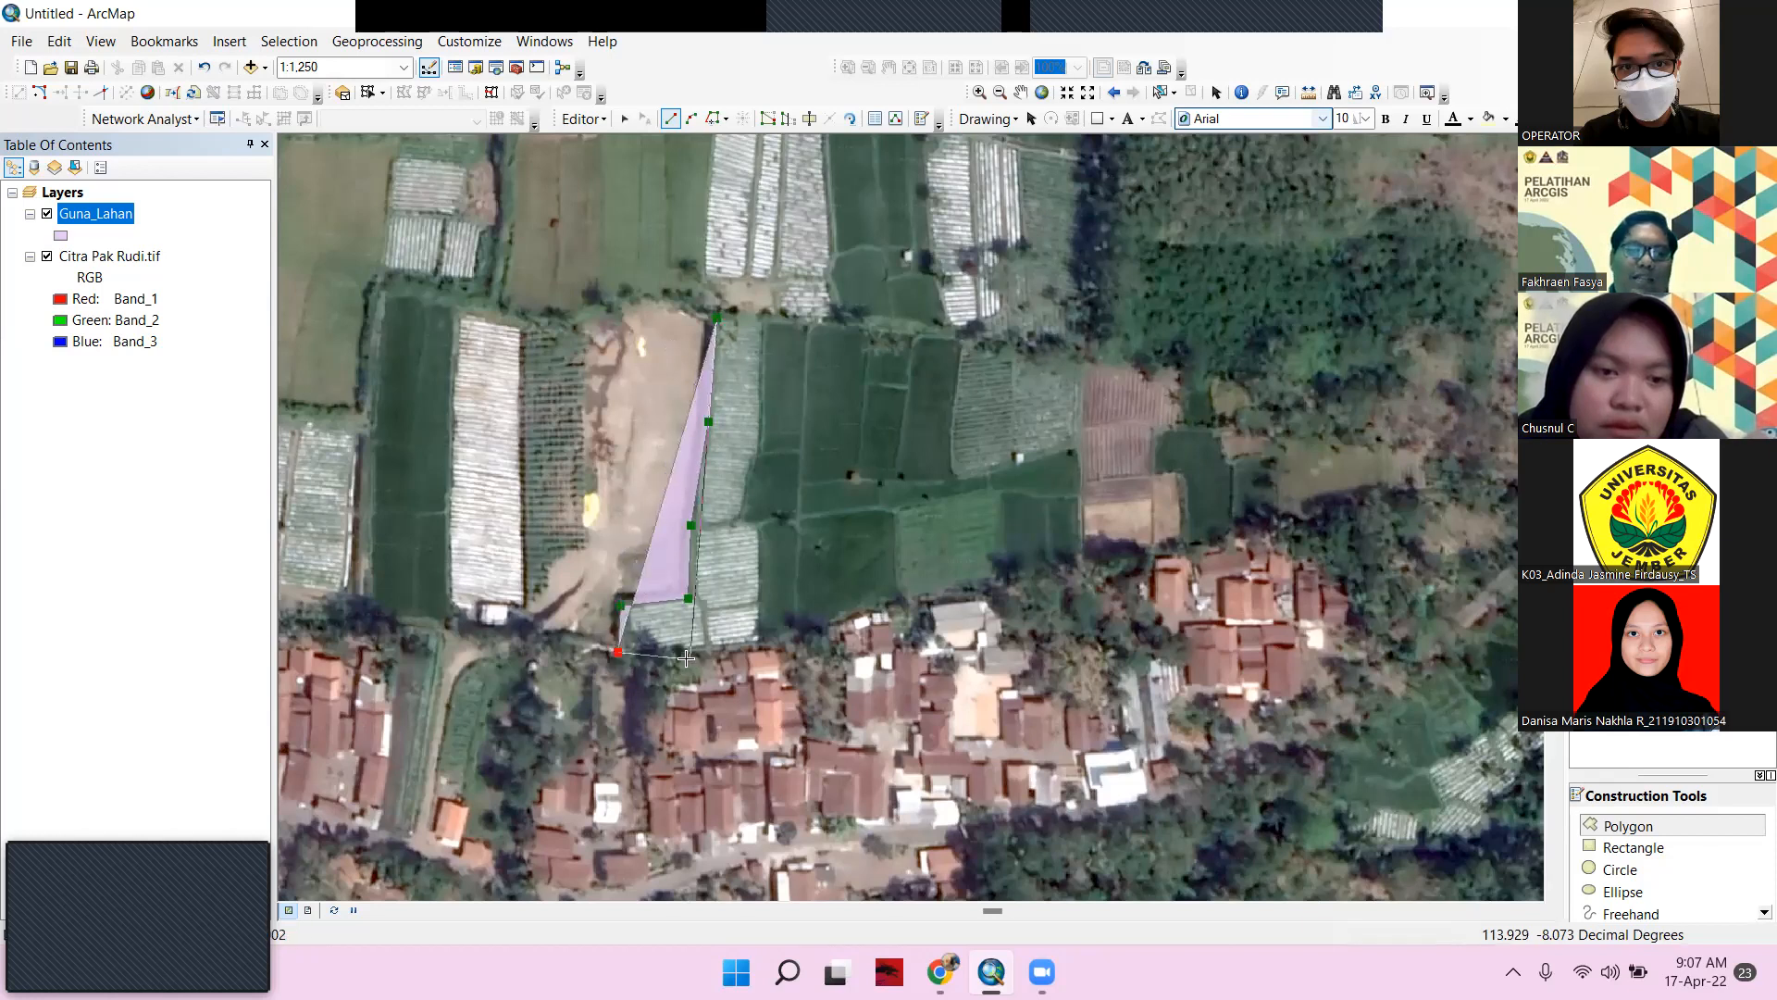
Trace the polygon's southern boundary eastward along the edge between the fields and the village houses
left_click(708, 647)
left_click(769, 645)
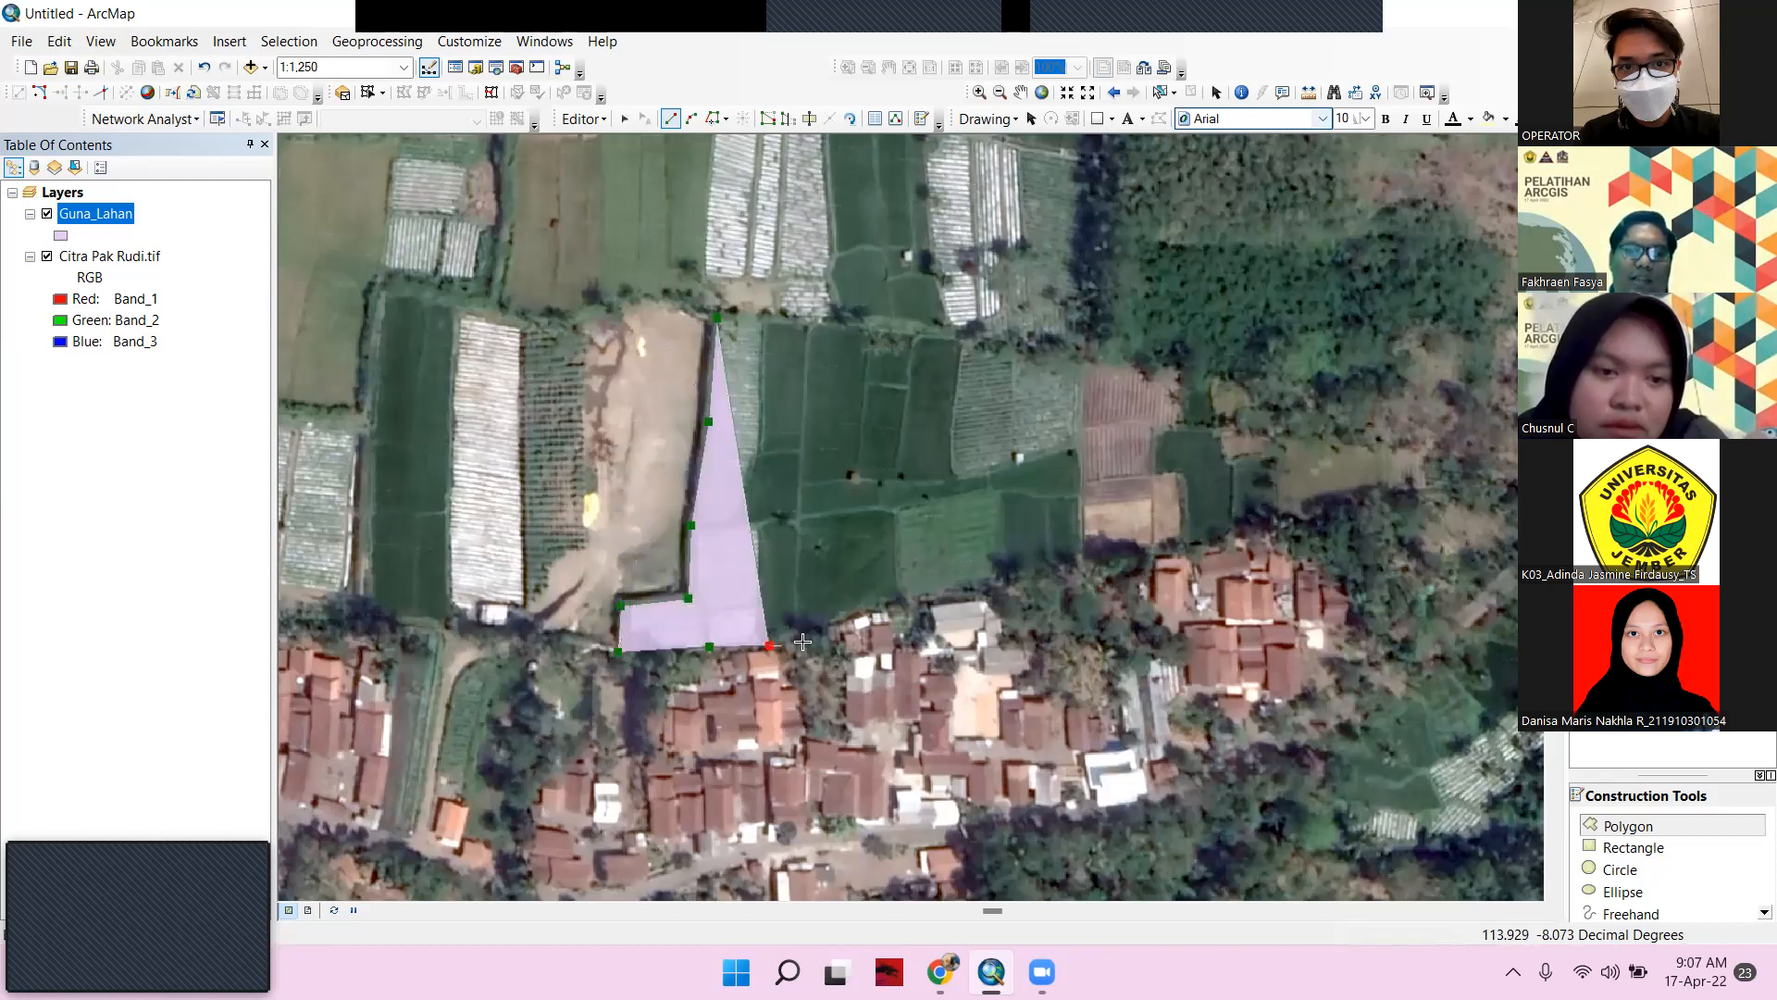
left_click(807, 635)
left_click(914, 606)
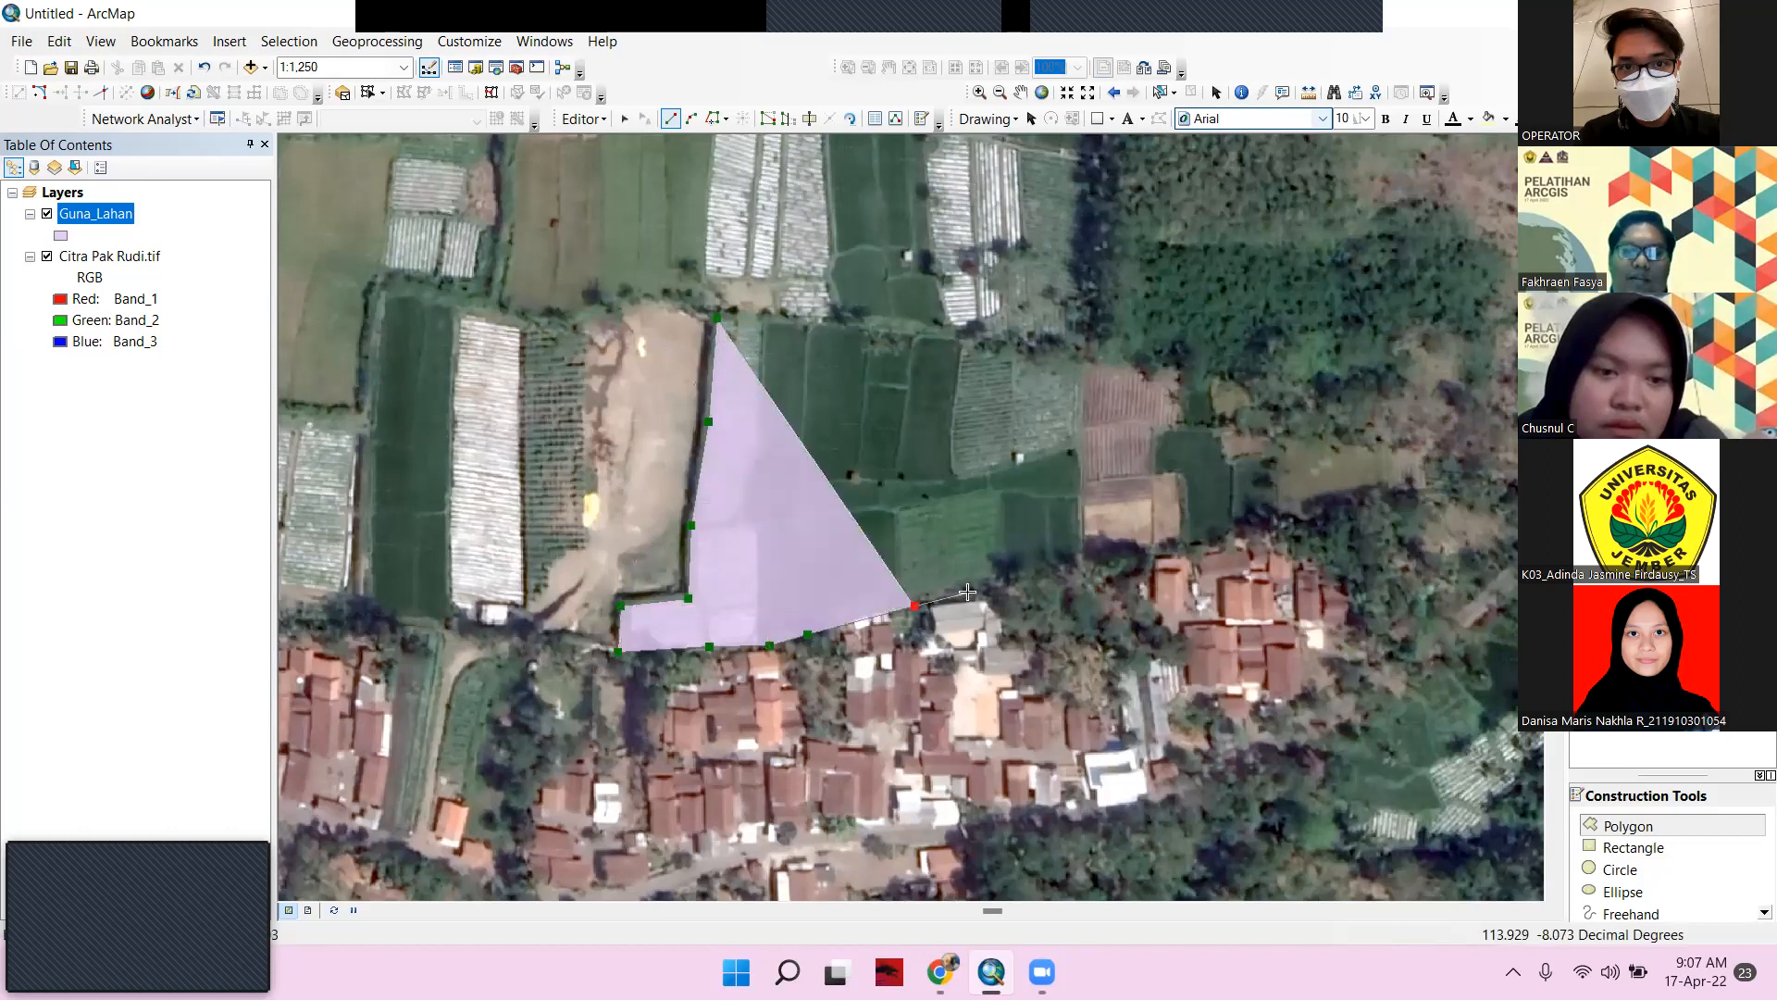
left_click(1005, 579)
left_click(1079, 561)
left_click(1141, 556)
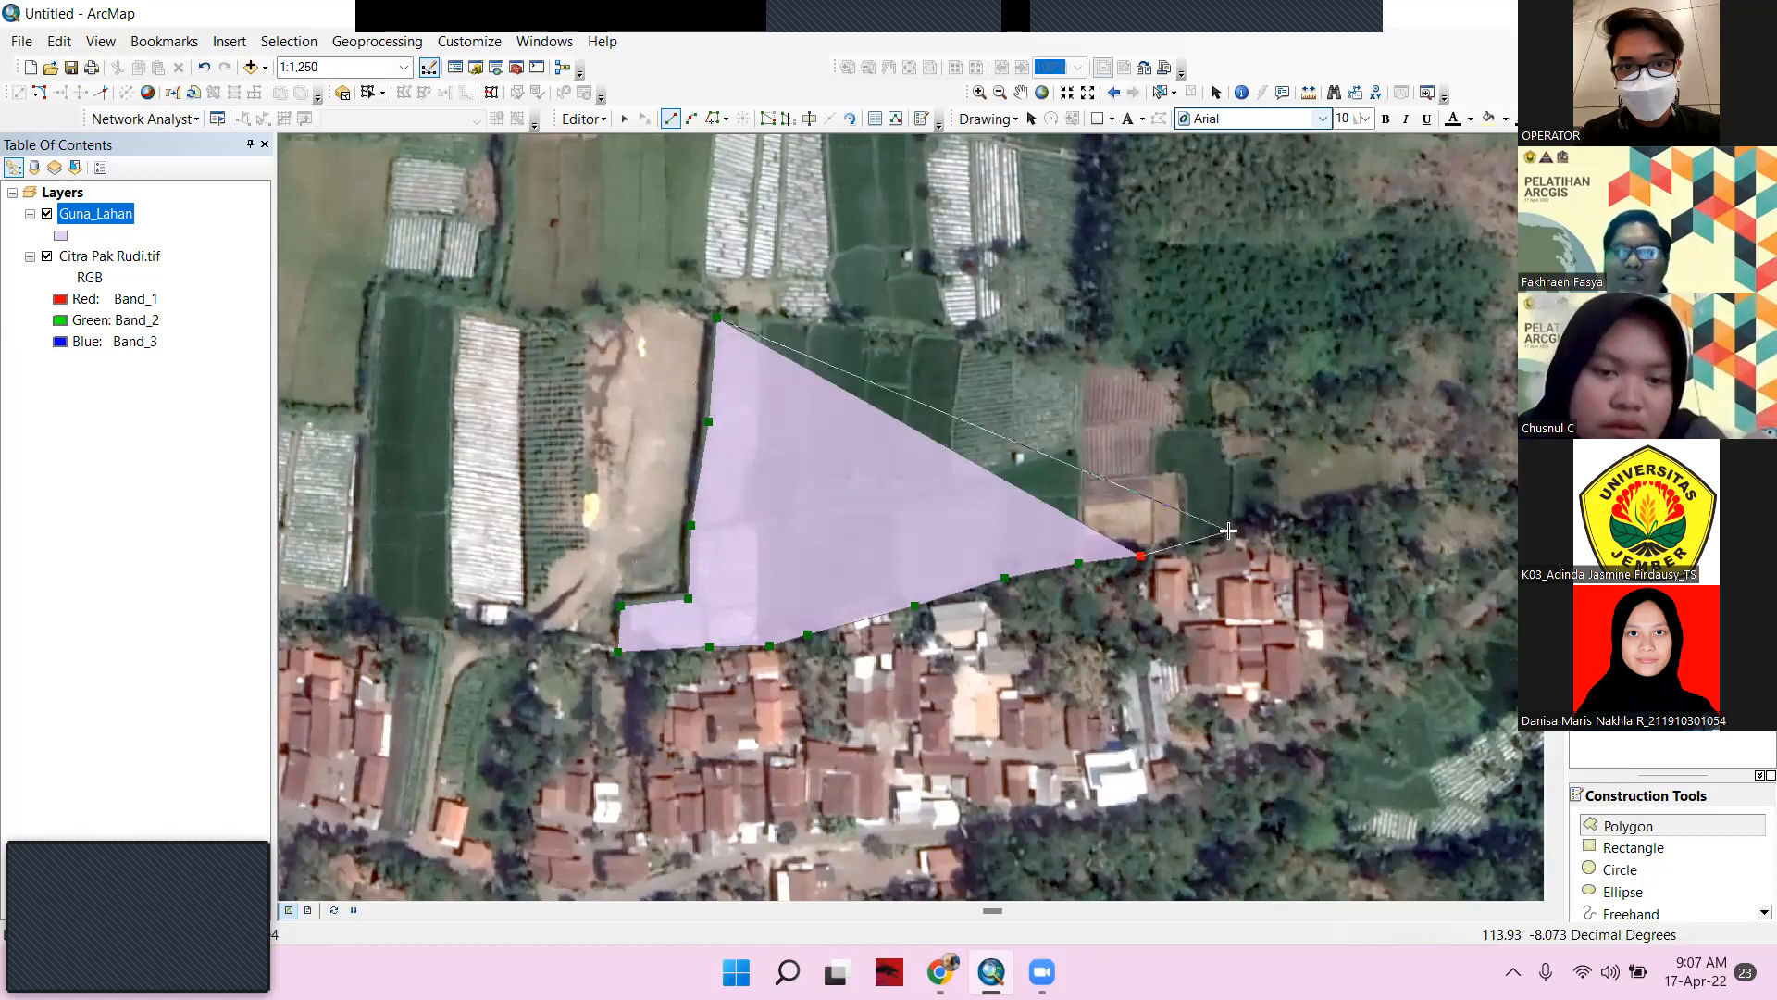
Trace the field block's eastern and northern boundaries and finish the polygon sketch
left_click(1228, 531)
left_click(1233, 460)
left_click(1221, 429)
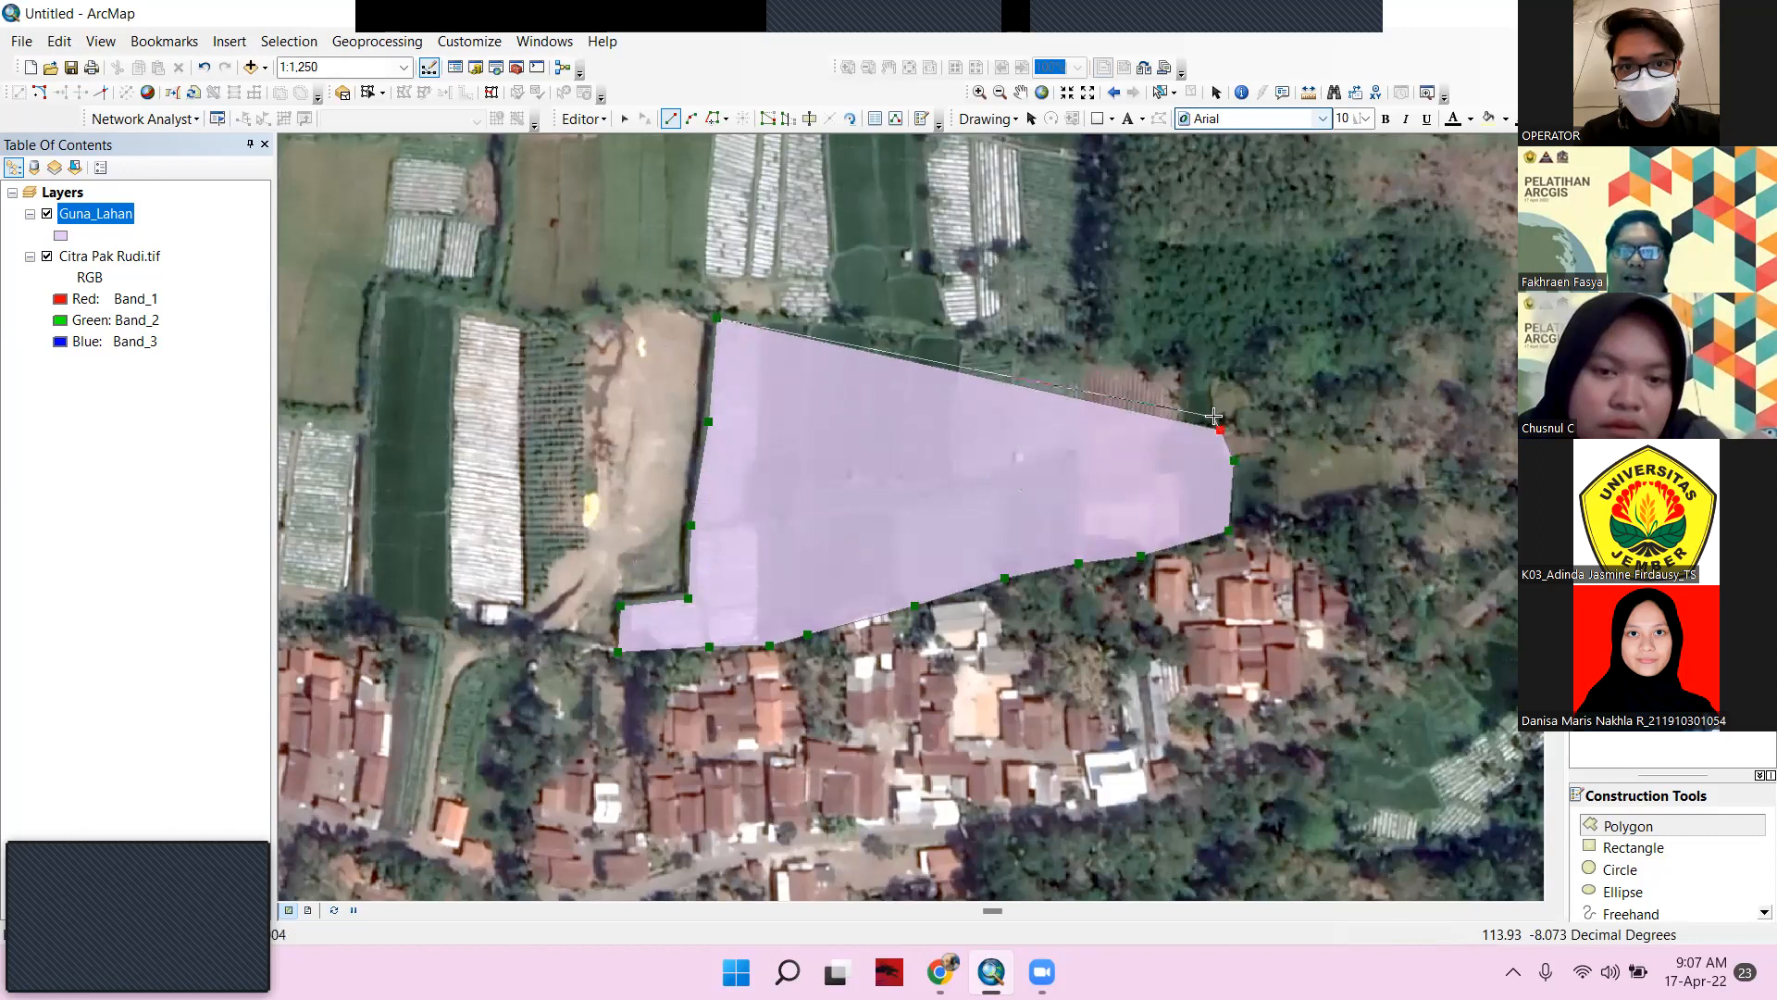
left_click(1209, 371)
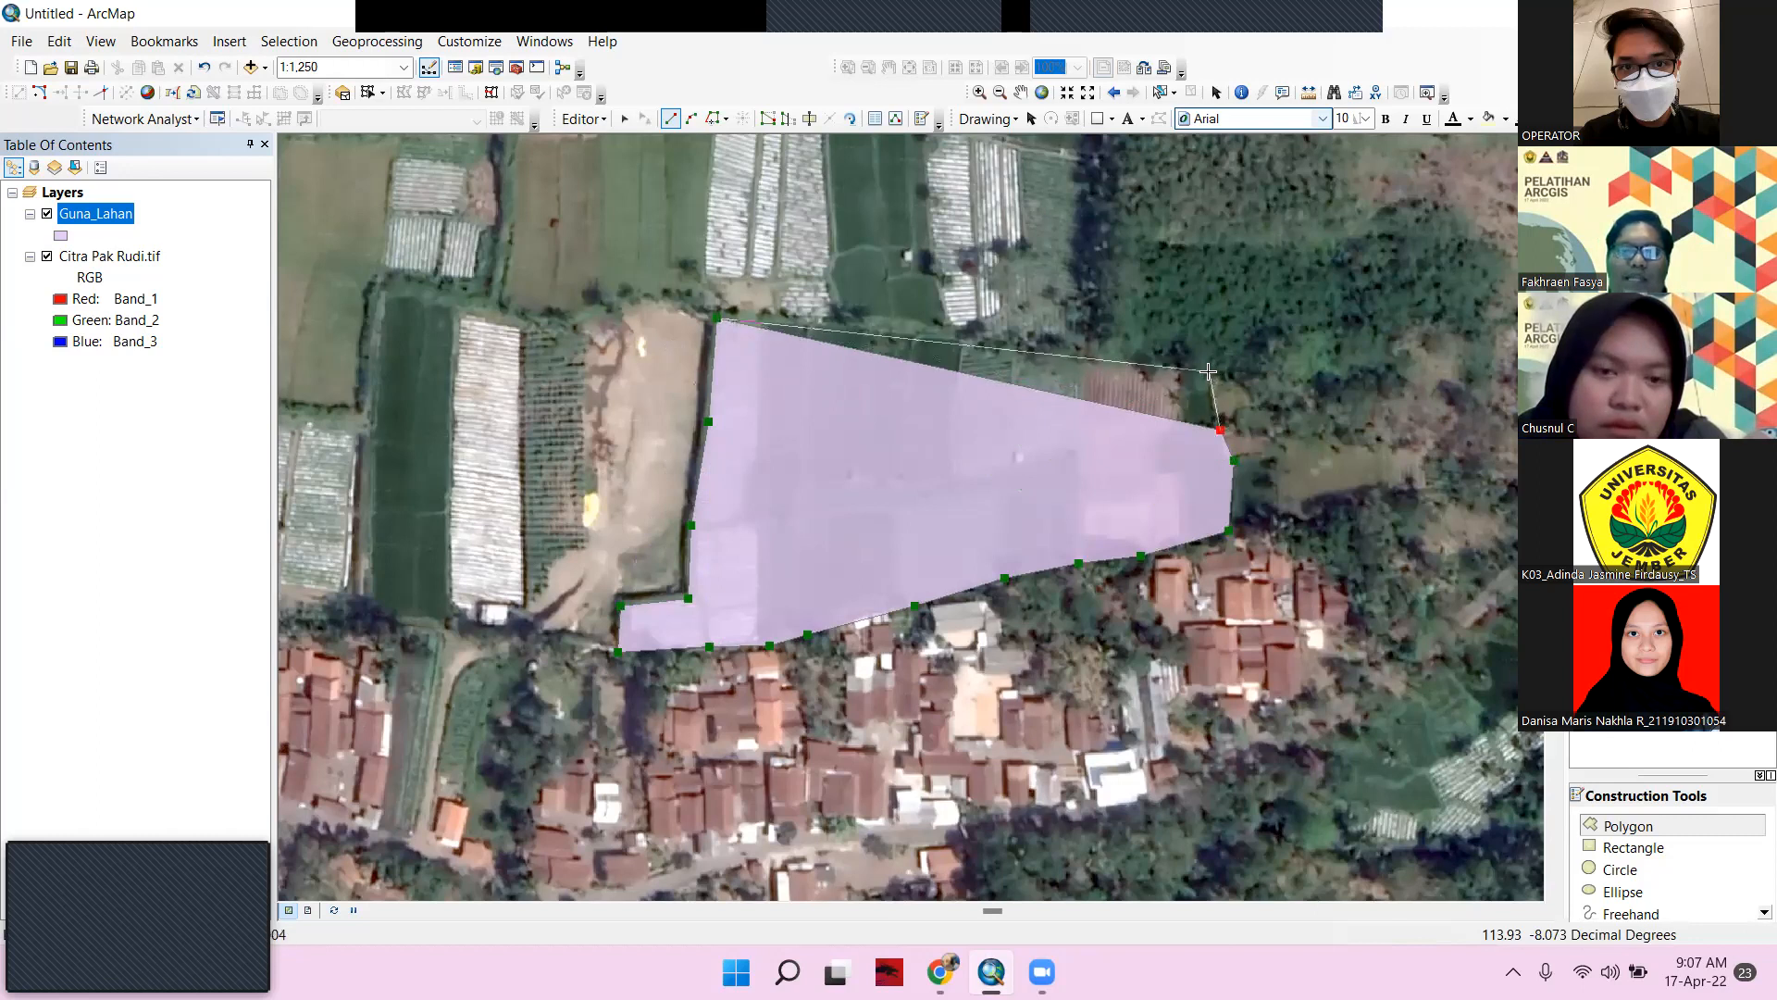
left_click(880, 328)
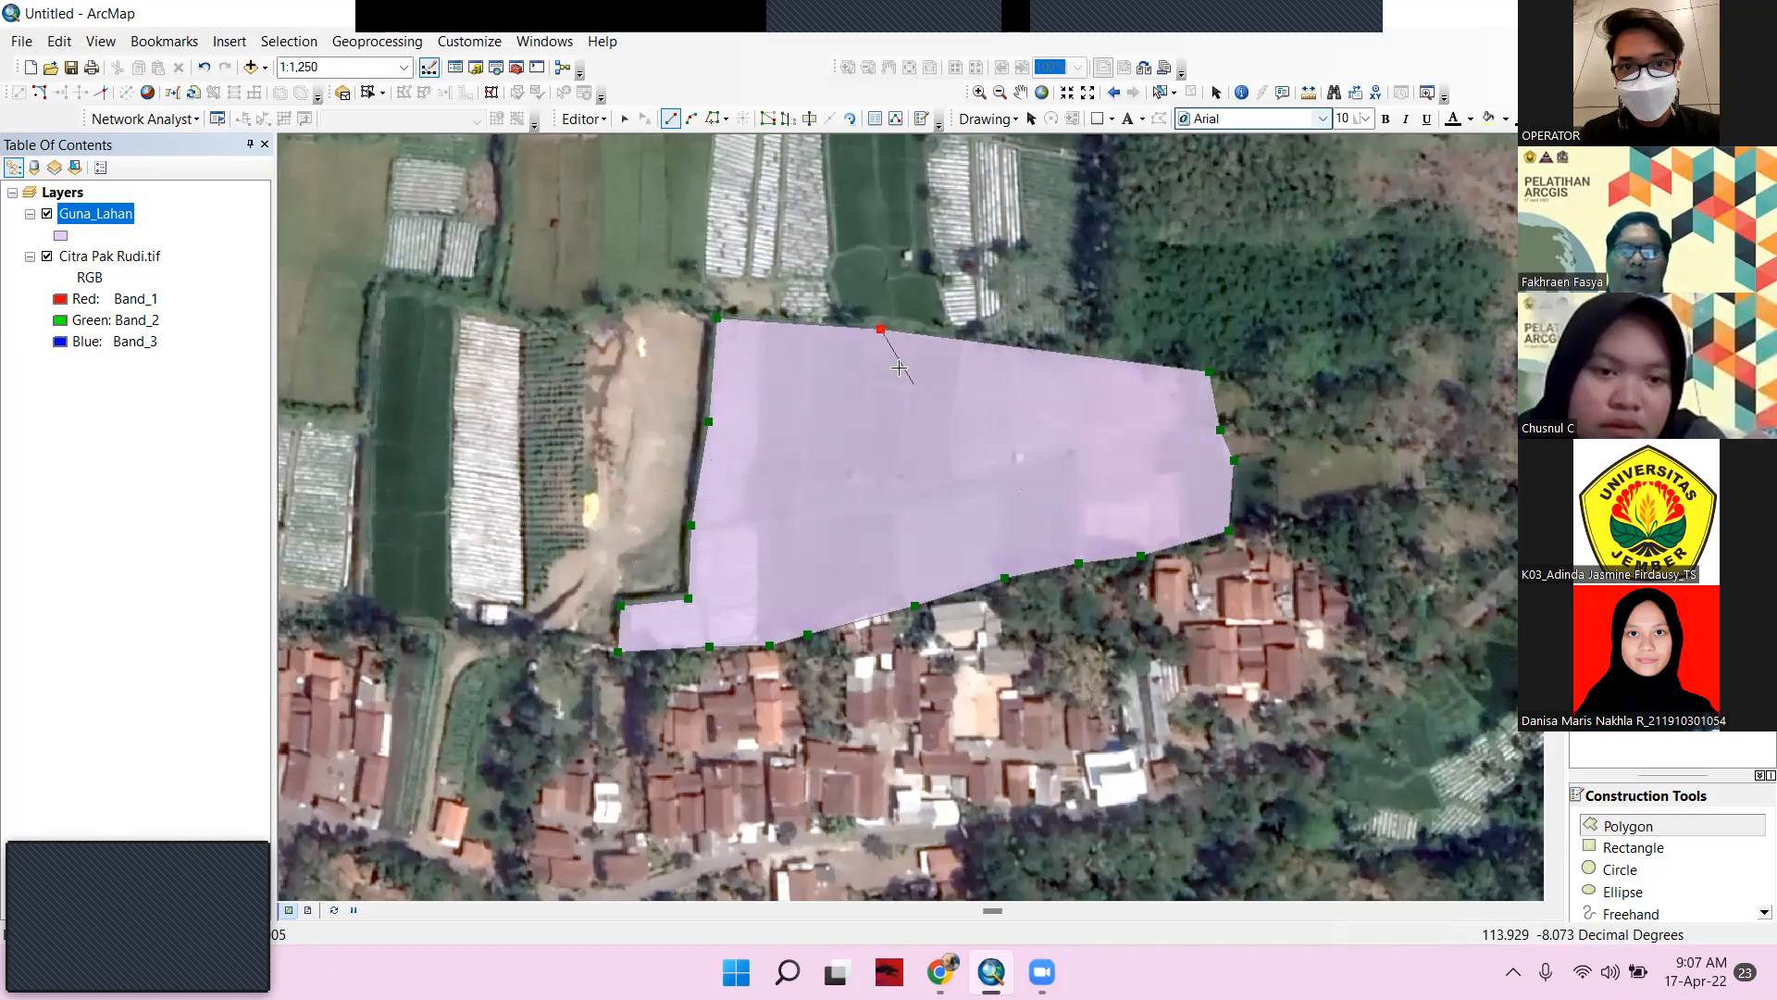
right_click(840, 288)
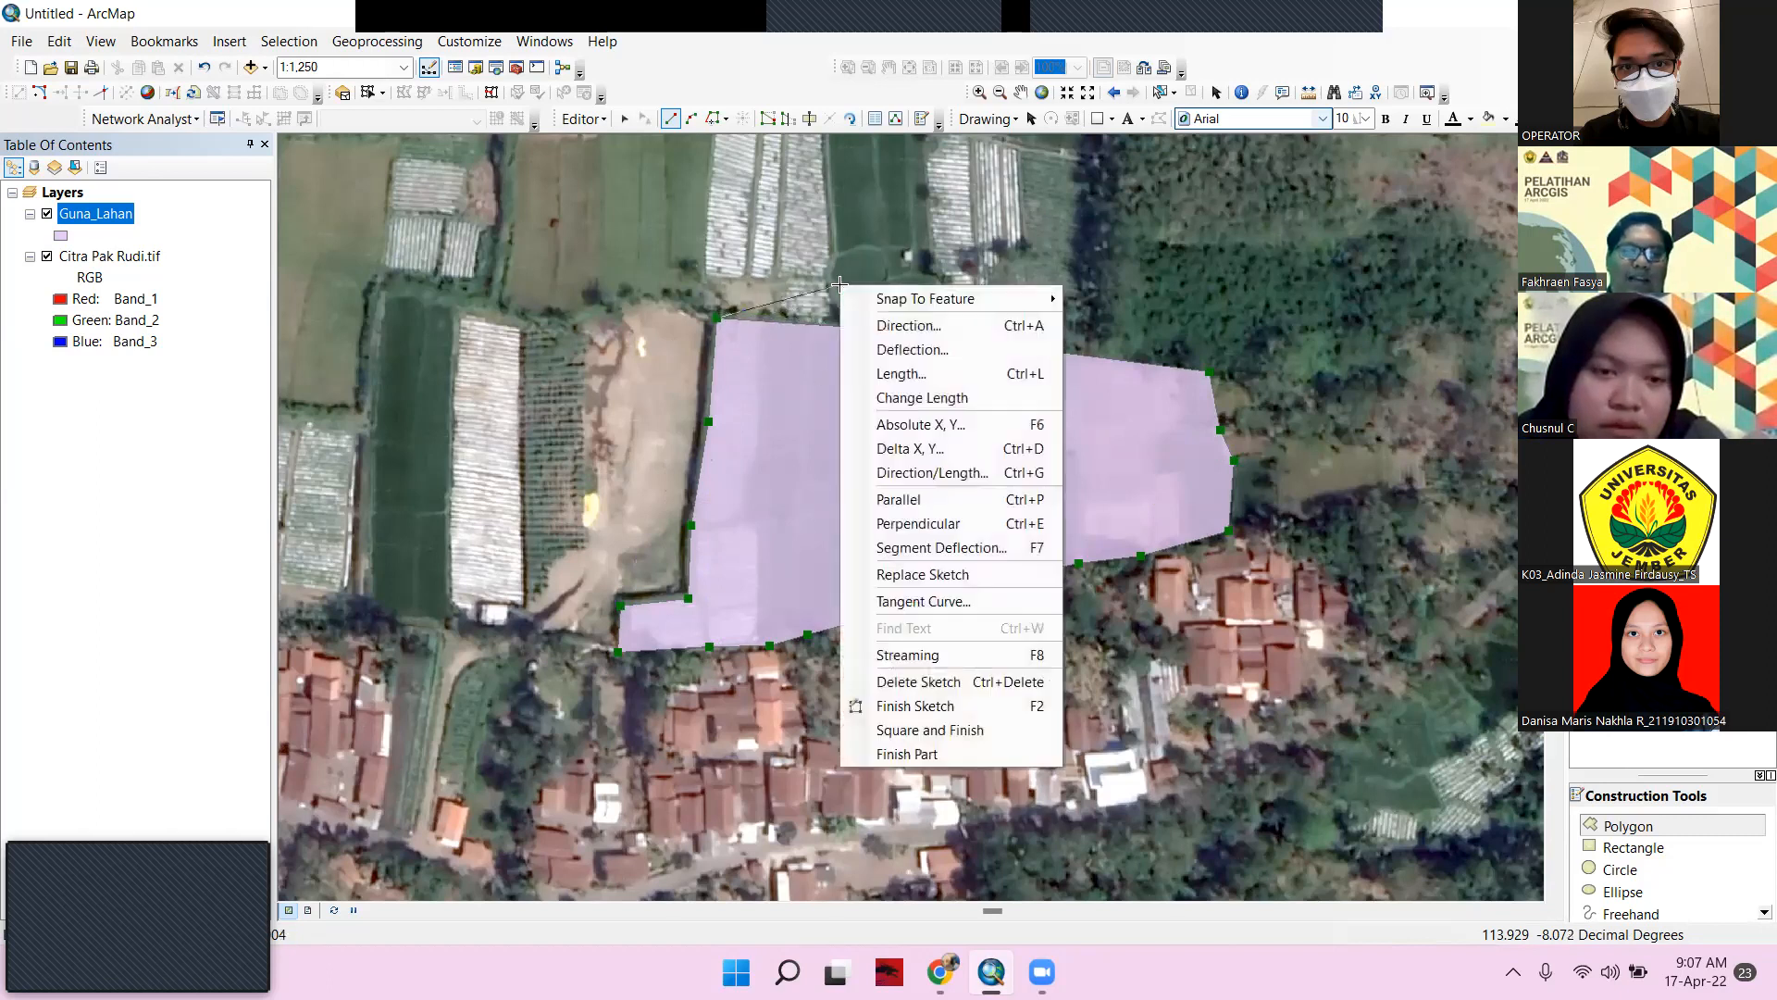
left_click(967, 711)
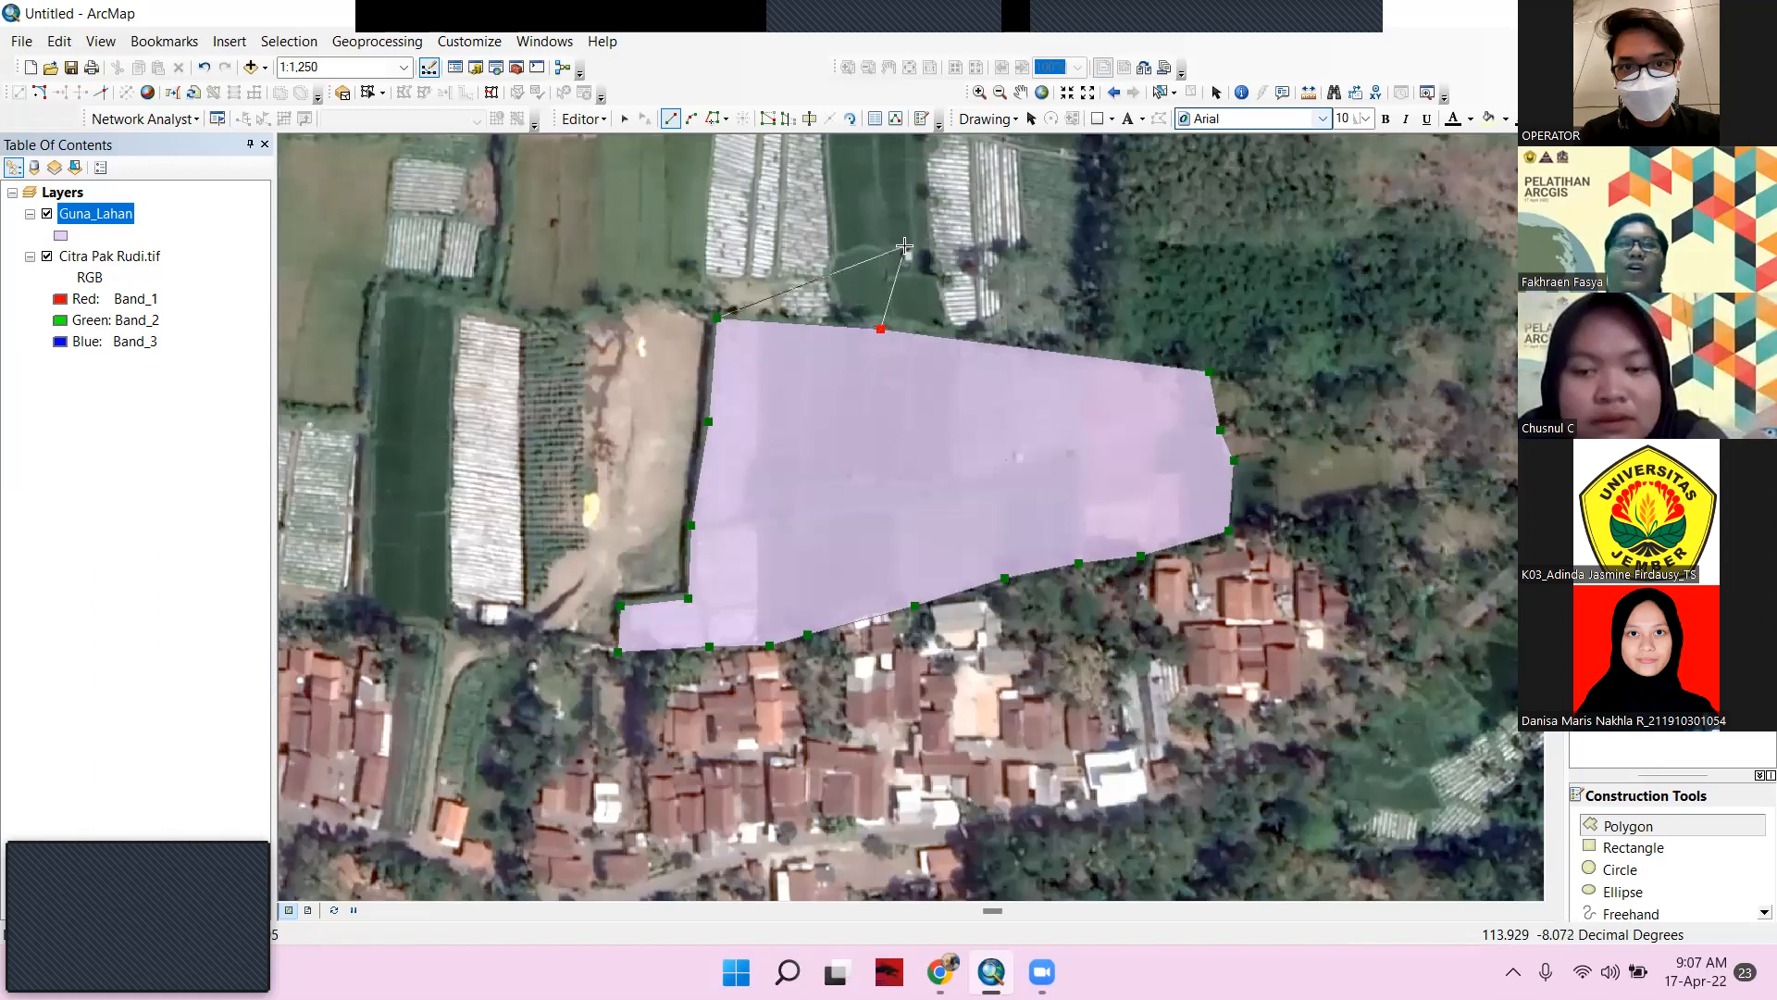
right_click(846, 274)
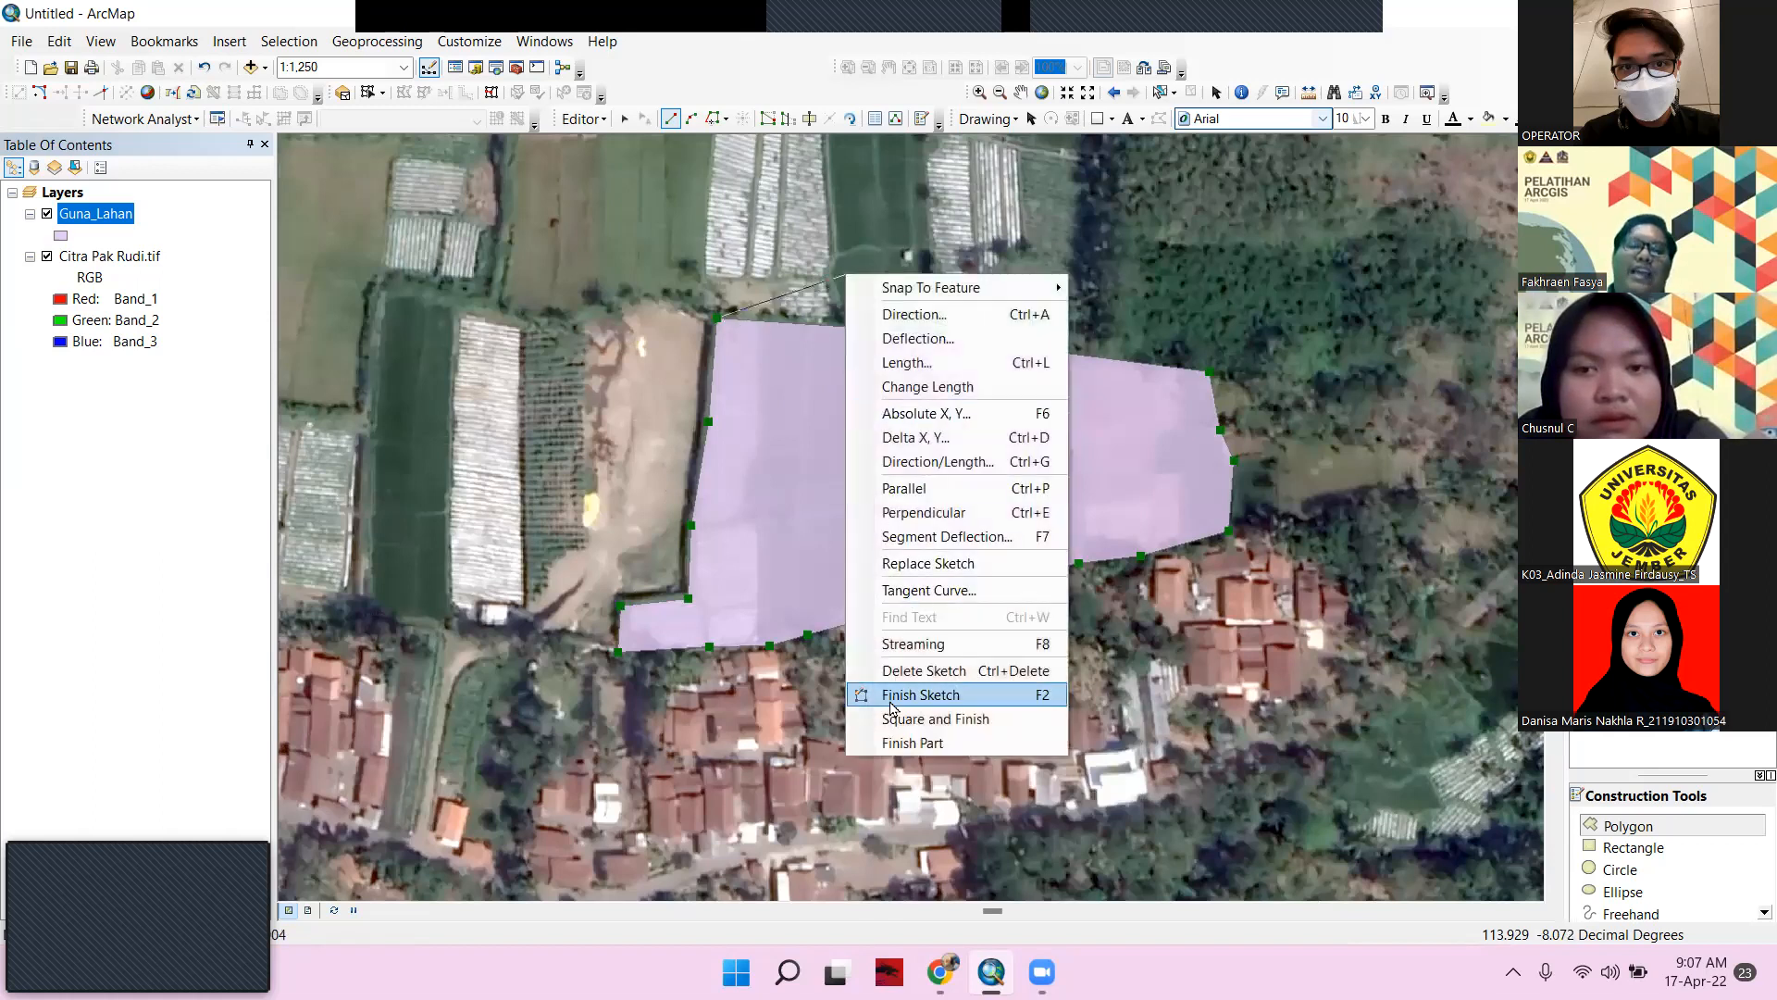
left_click(895, 696)
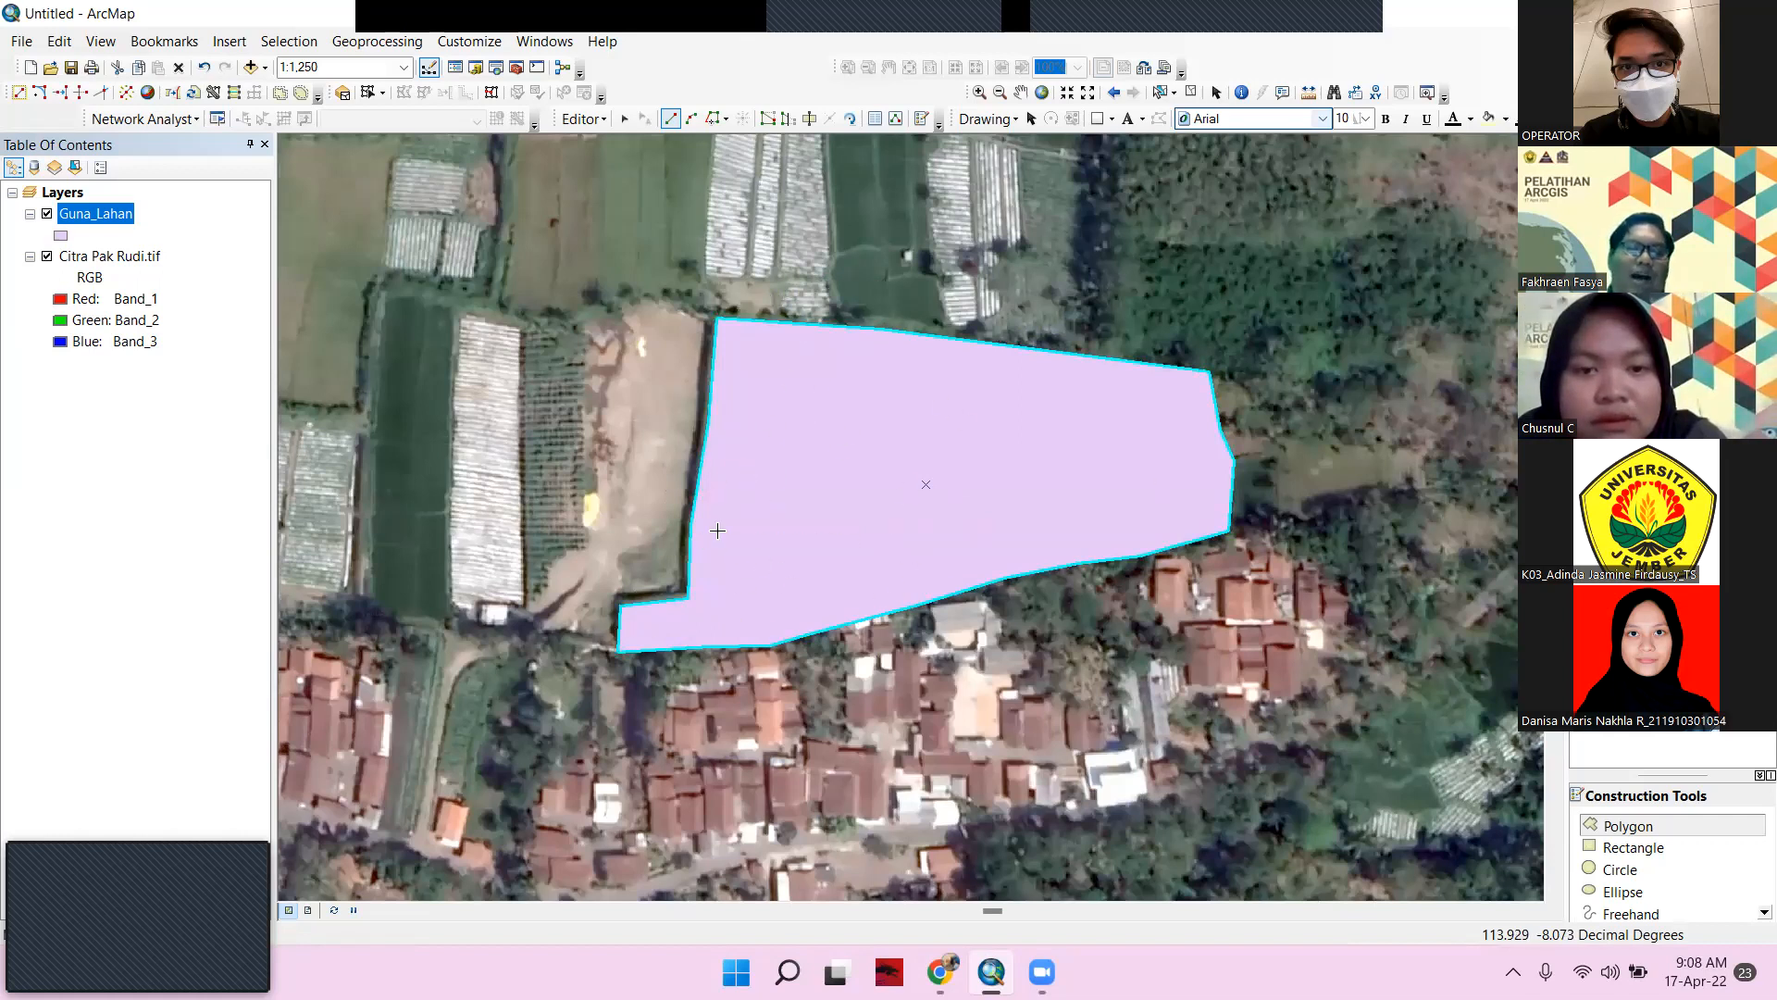
left_click_drag(942, 656, 945, 590)
left_click_drag(966, 519, 928, 439)
left_click_drag(889, 212, 937, 385)
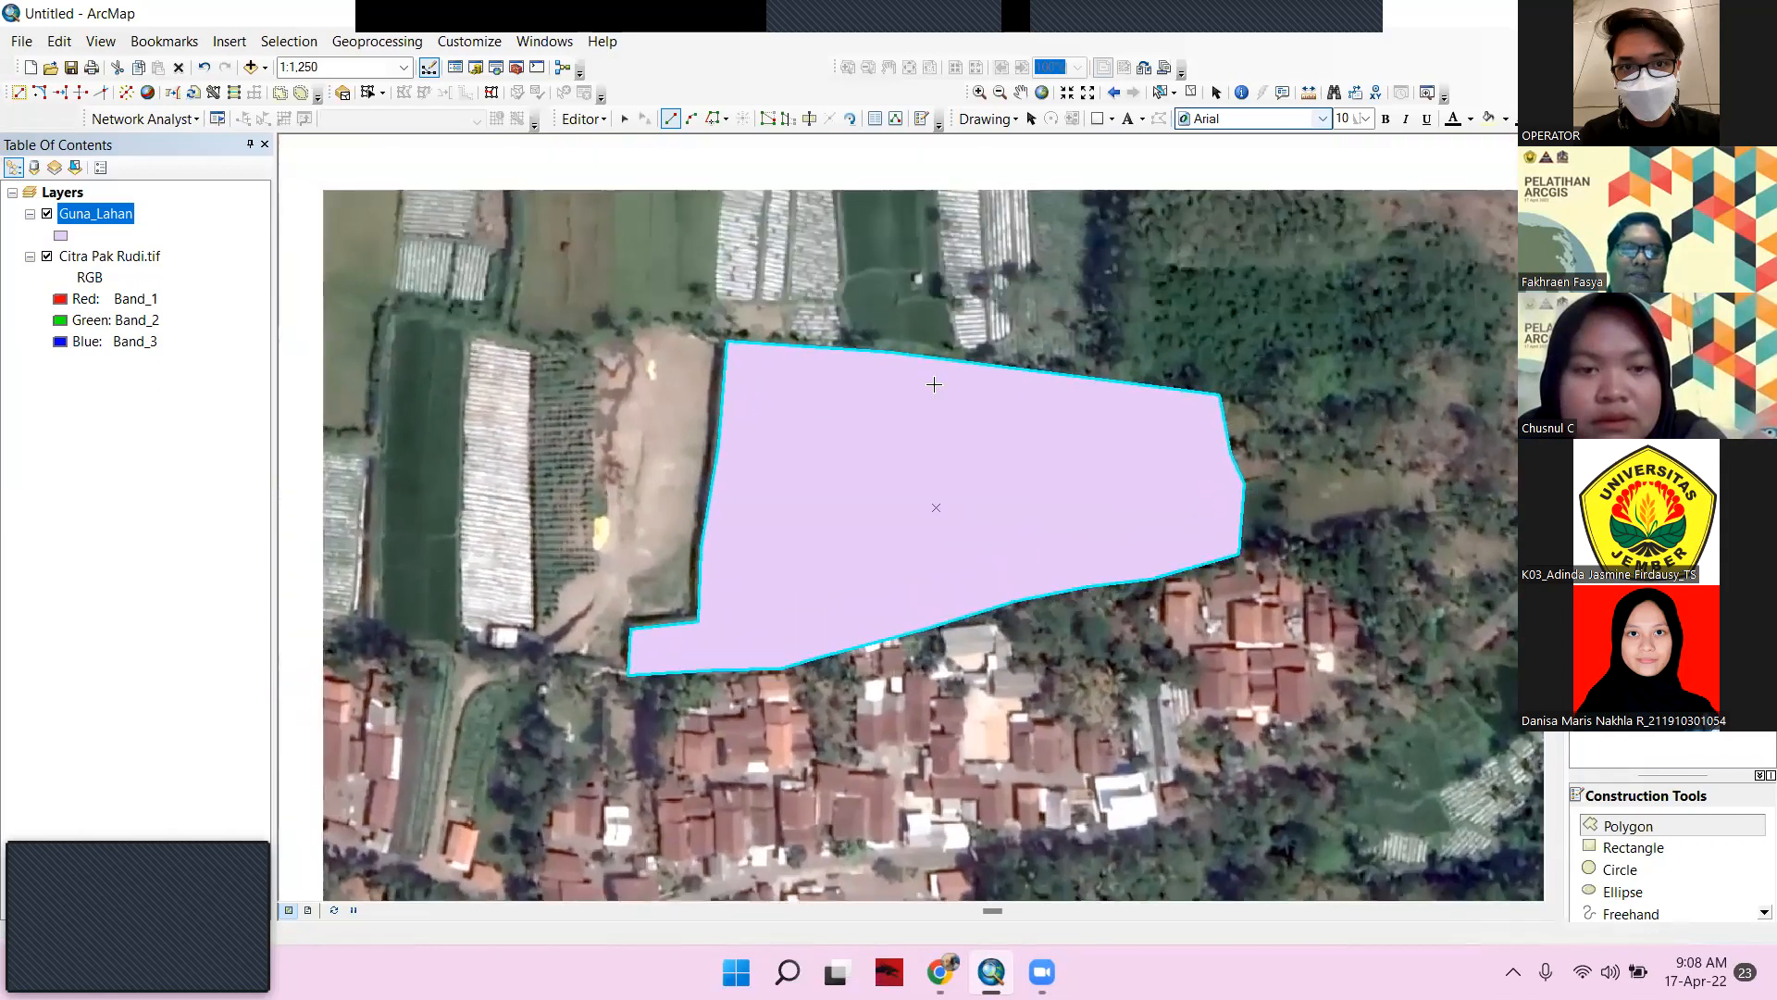
Move the finished field polygon with the Edit tool and place it back almost exactly over the field block
left_click(625, 119)
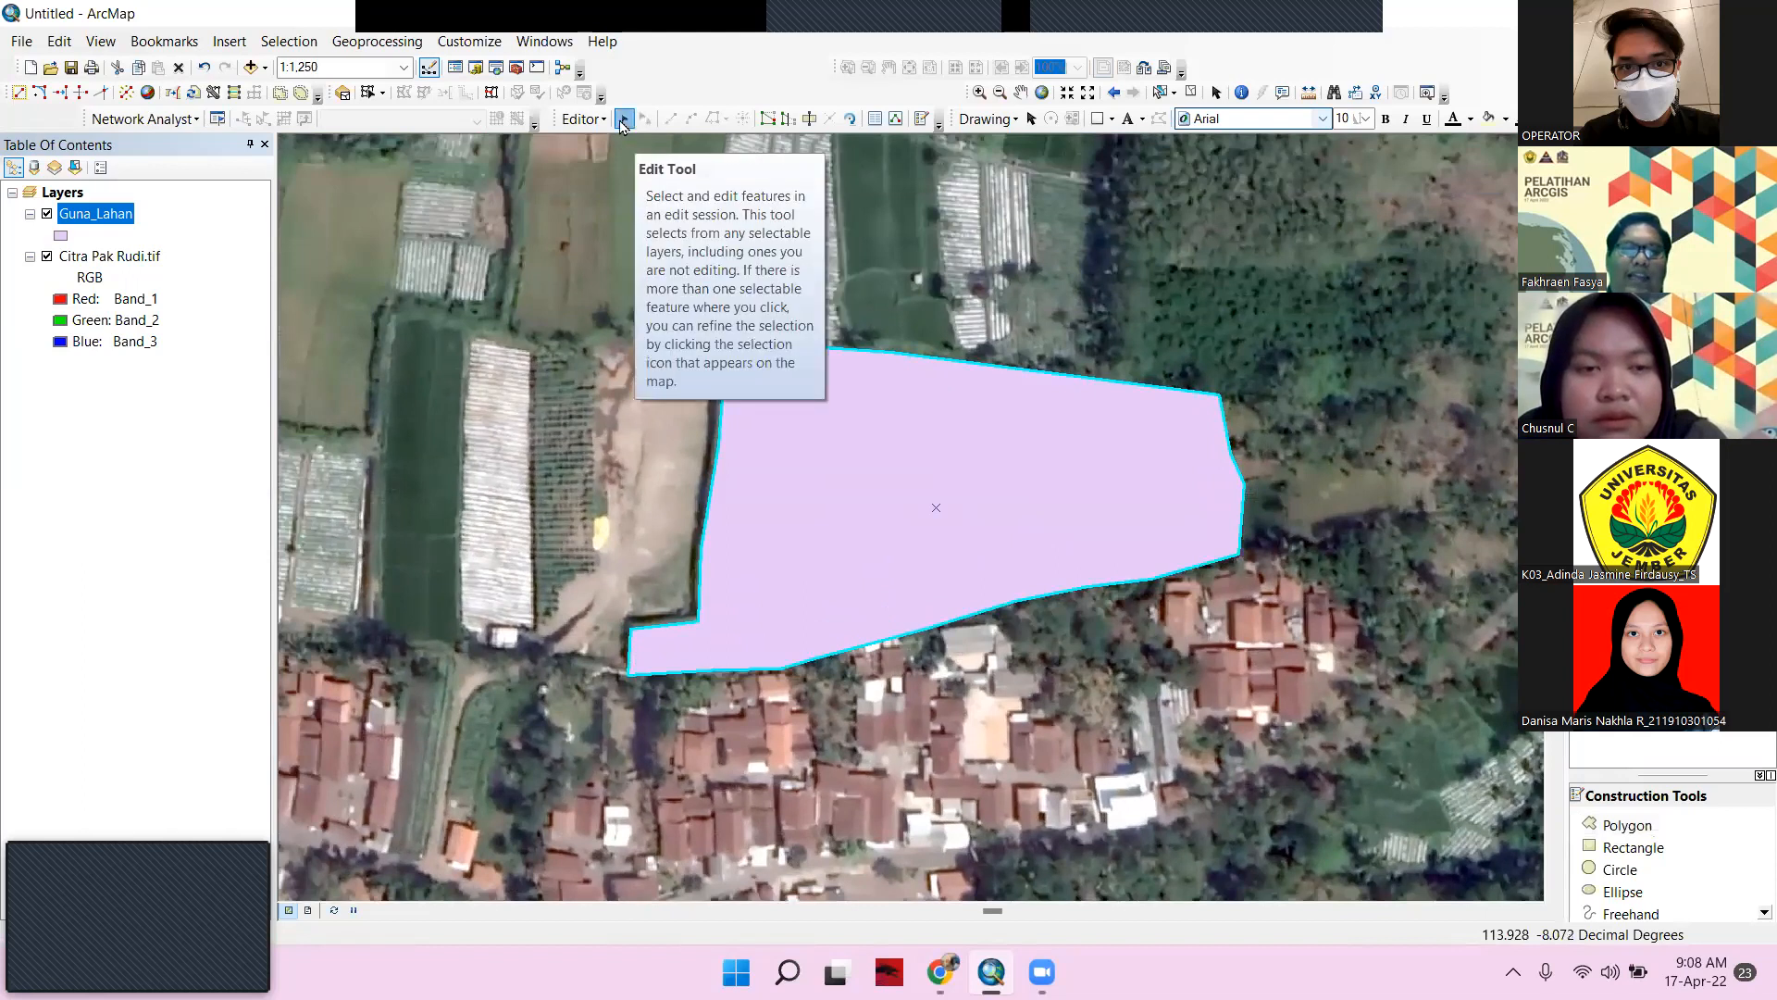
left_click_drag(894, 437, 970, 526)
left_click_drag(970, 525, 968, 521)
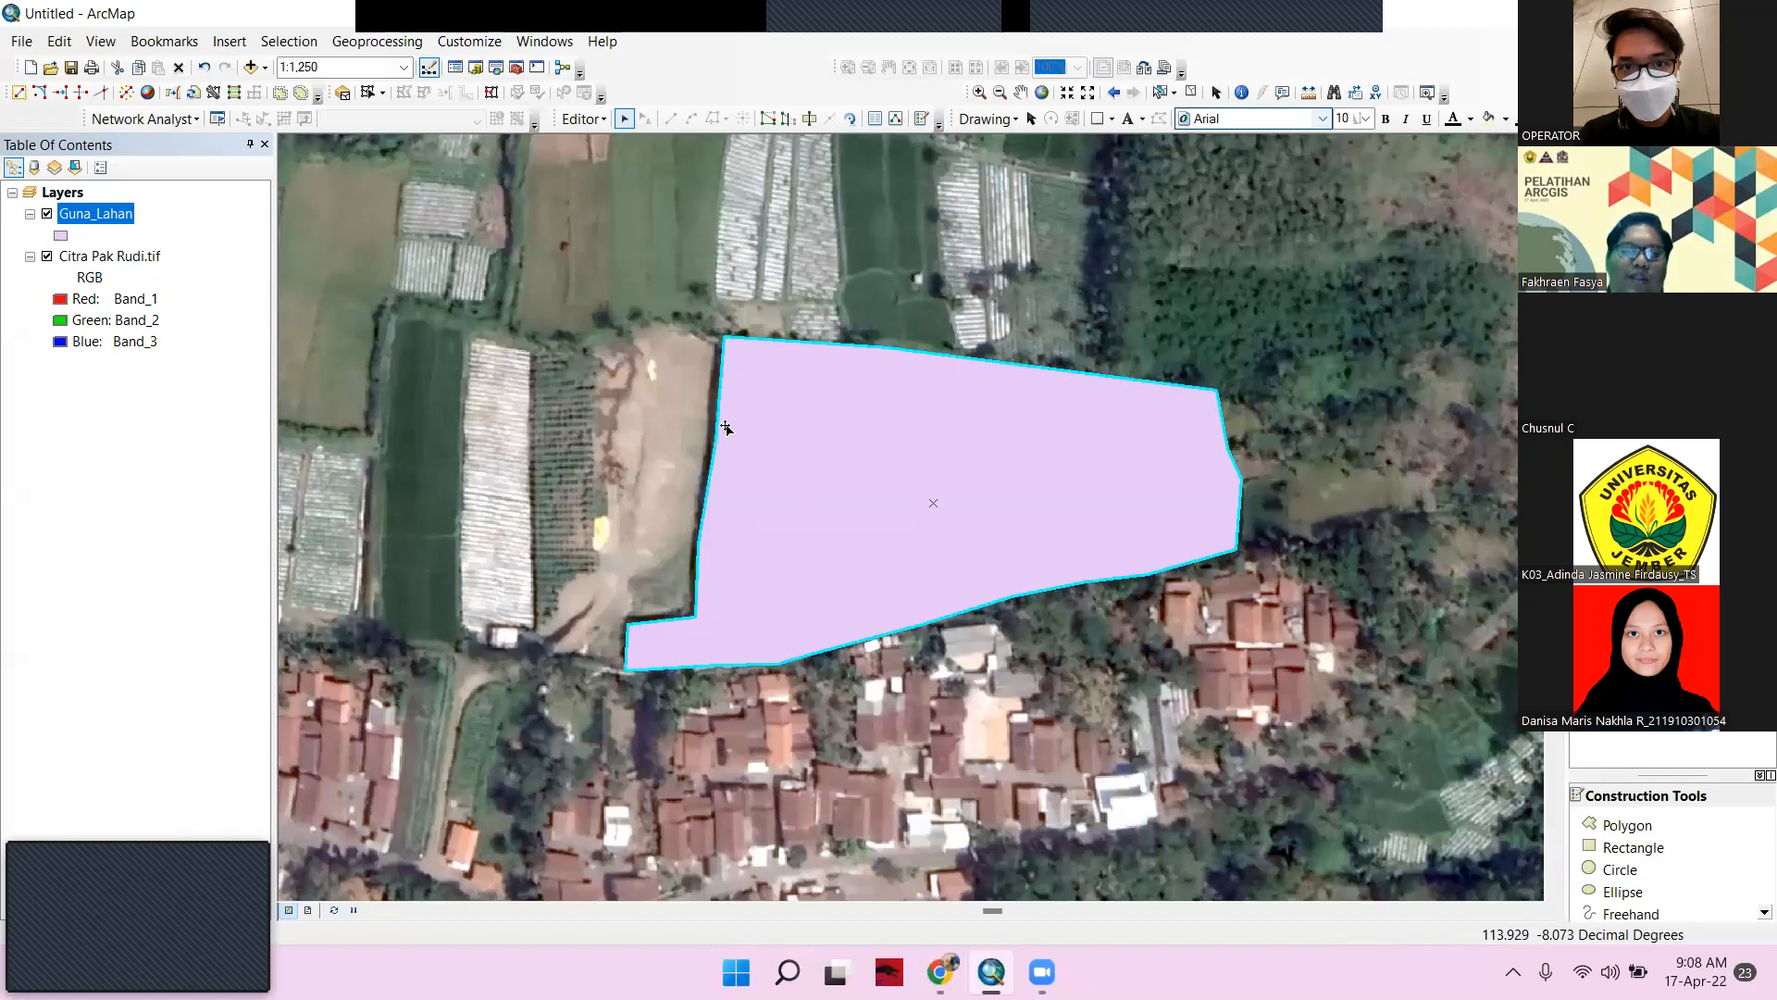
Start a new Guna_Lahan polygon on the field polygon's northern edge and trace the wooded block's western boundary northward
left_click(1627, 824)
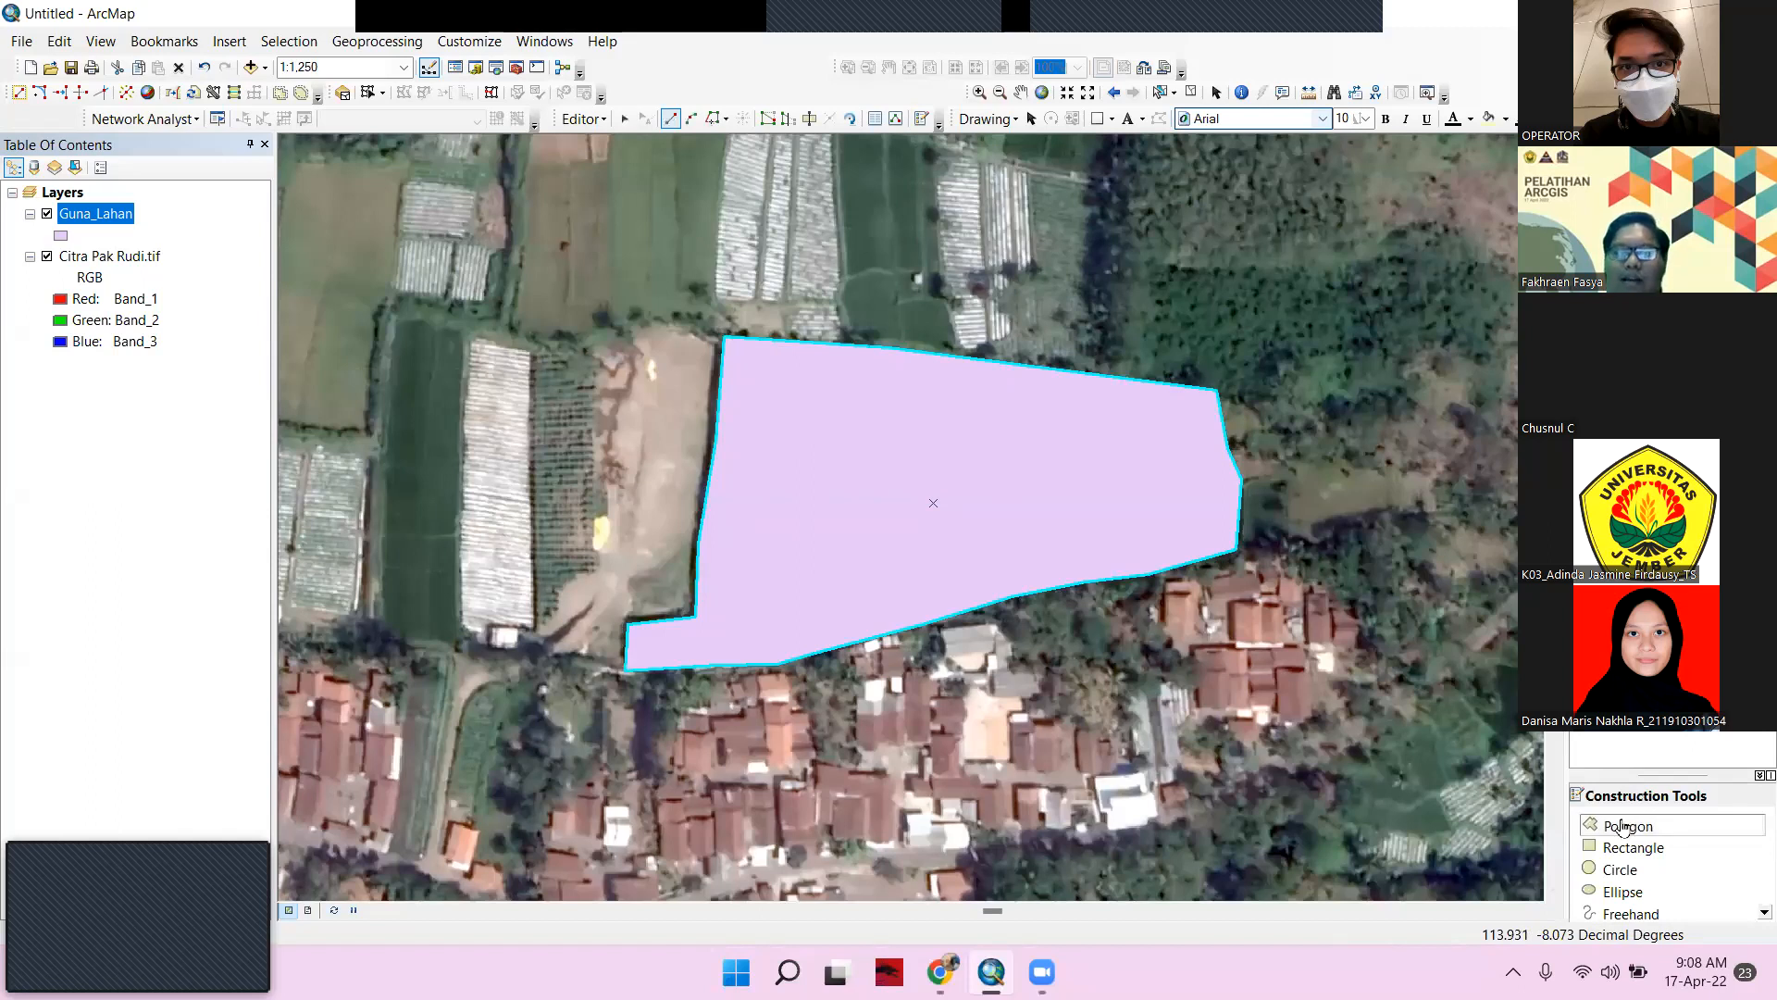
left_click_drag(1043, 623, 1053, 704)
left_click_drag(1053, 394, 984, 229)
left_click_drag(1163, 263, 995, 504)
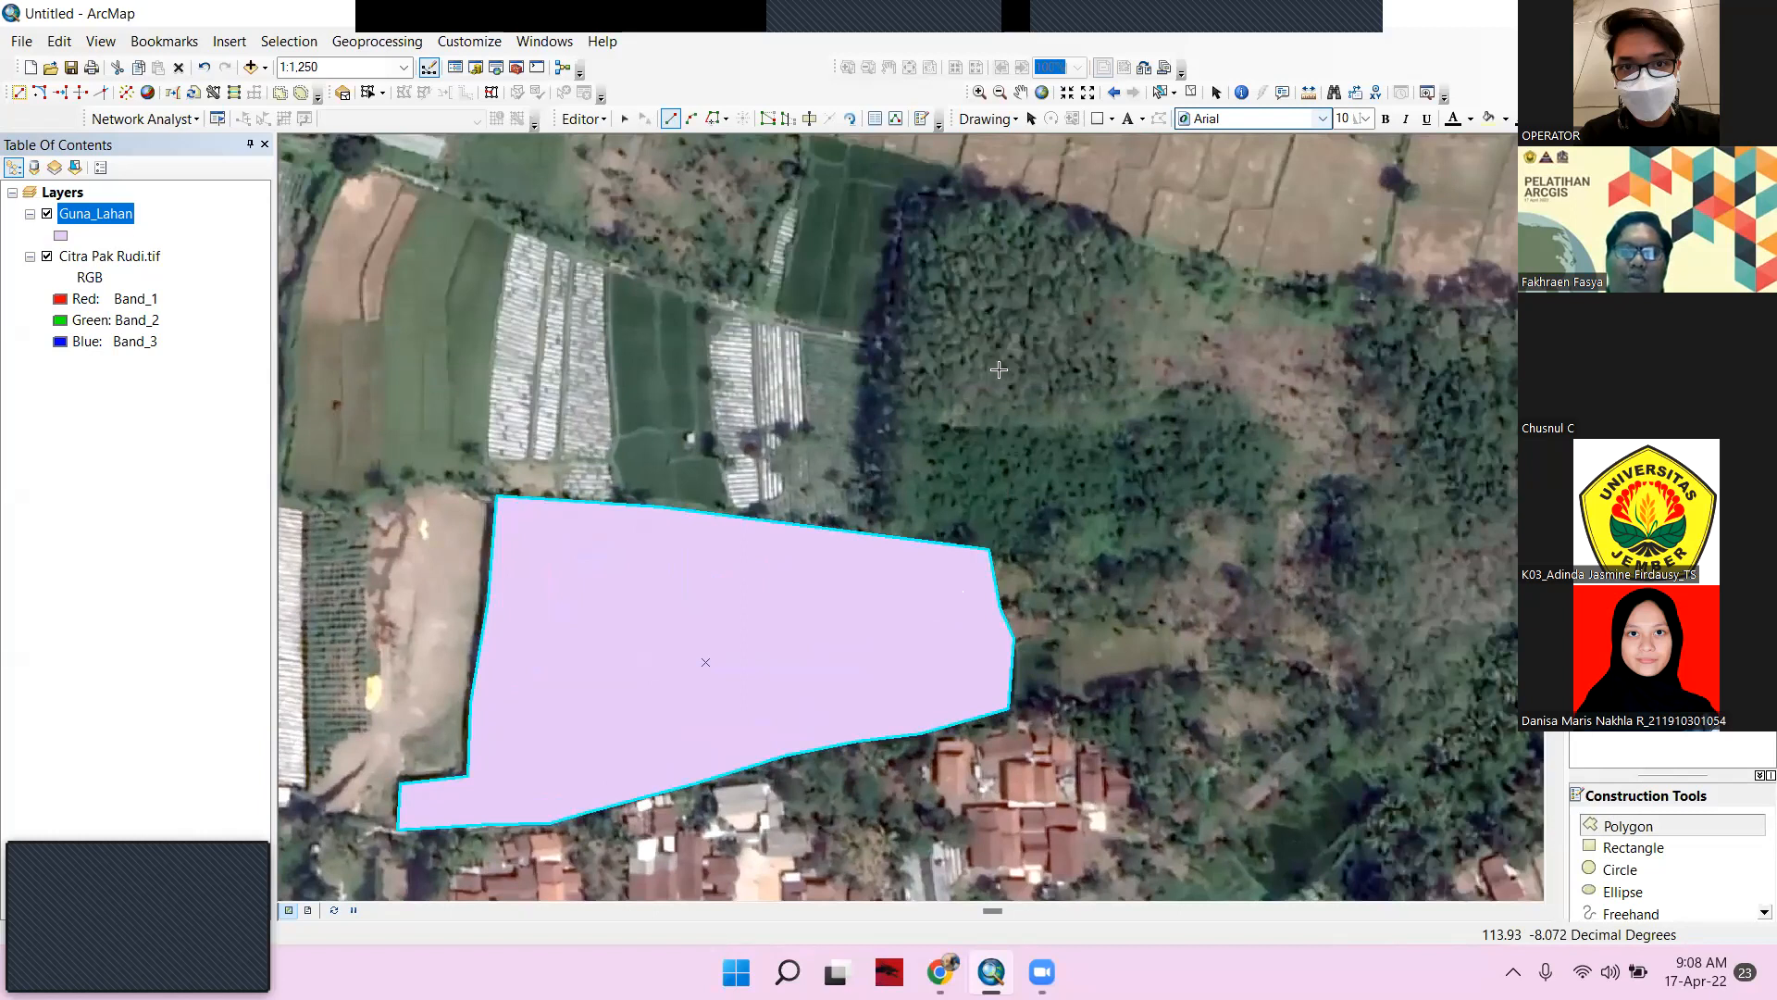
left_click_drag(999, 370, 1056, 412)
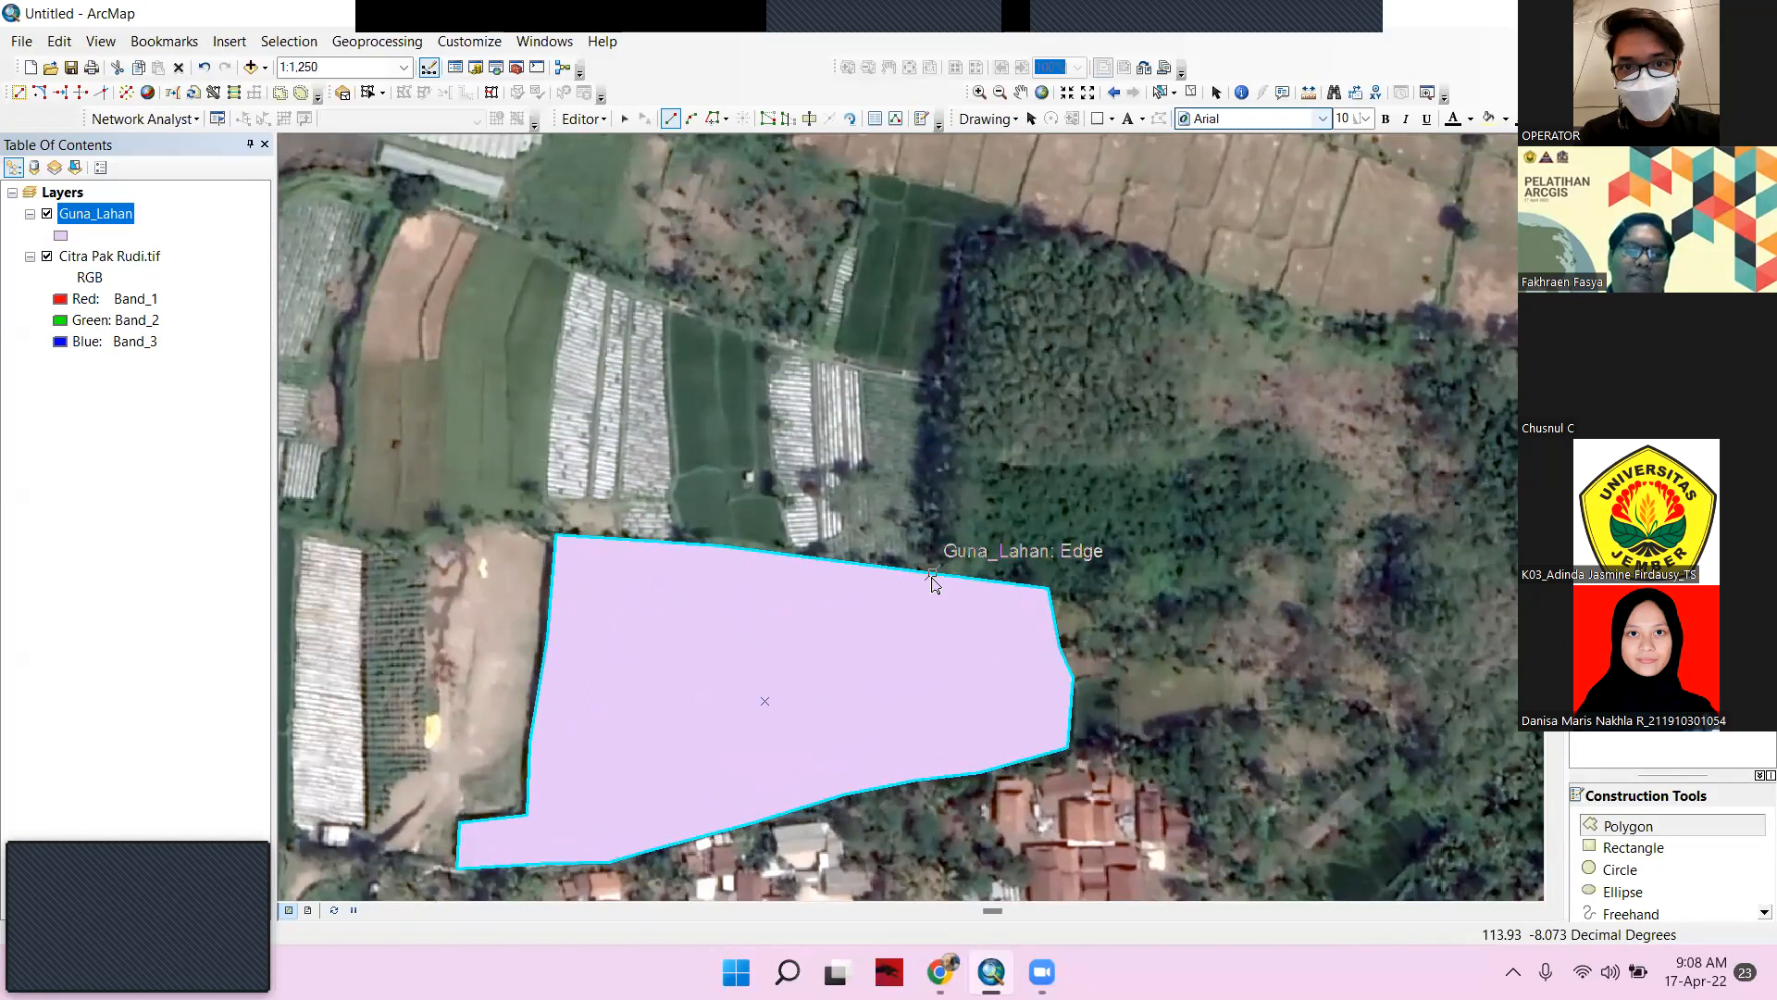
left_click(933, 574)
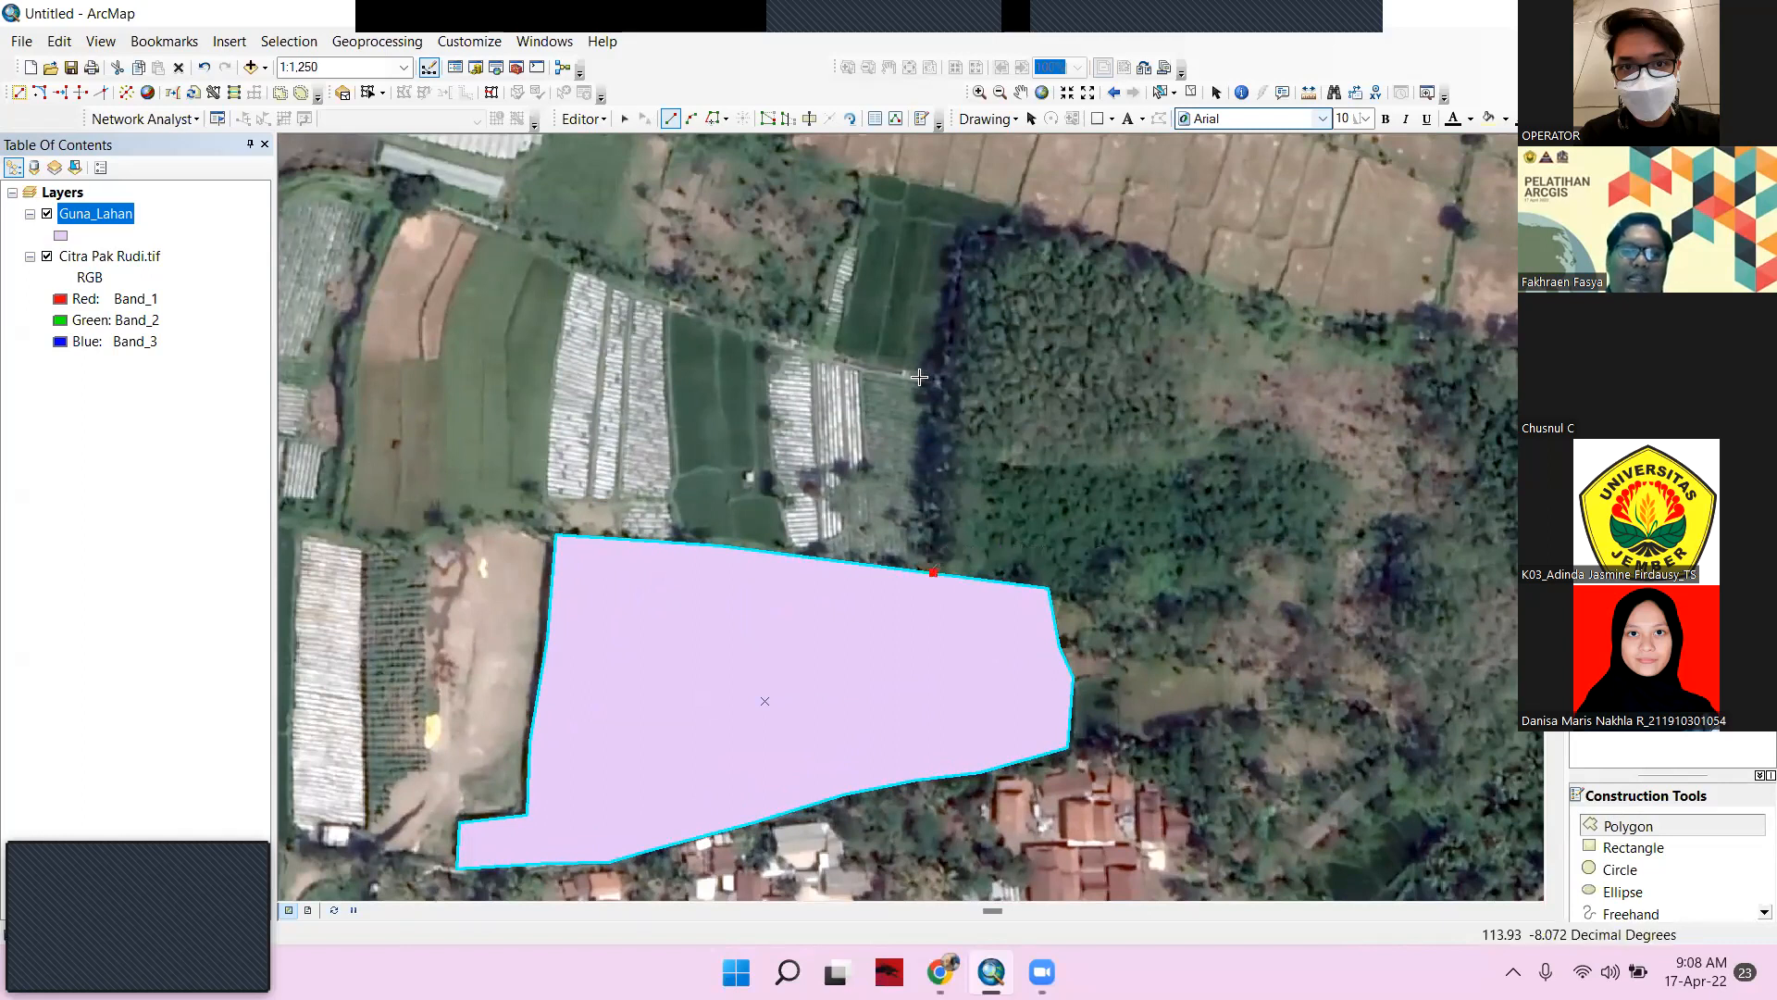
left_click(935, 374)
left_click(968, 224)
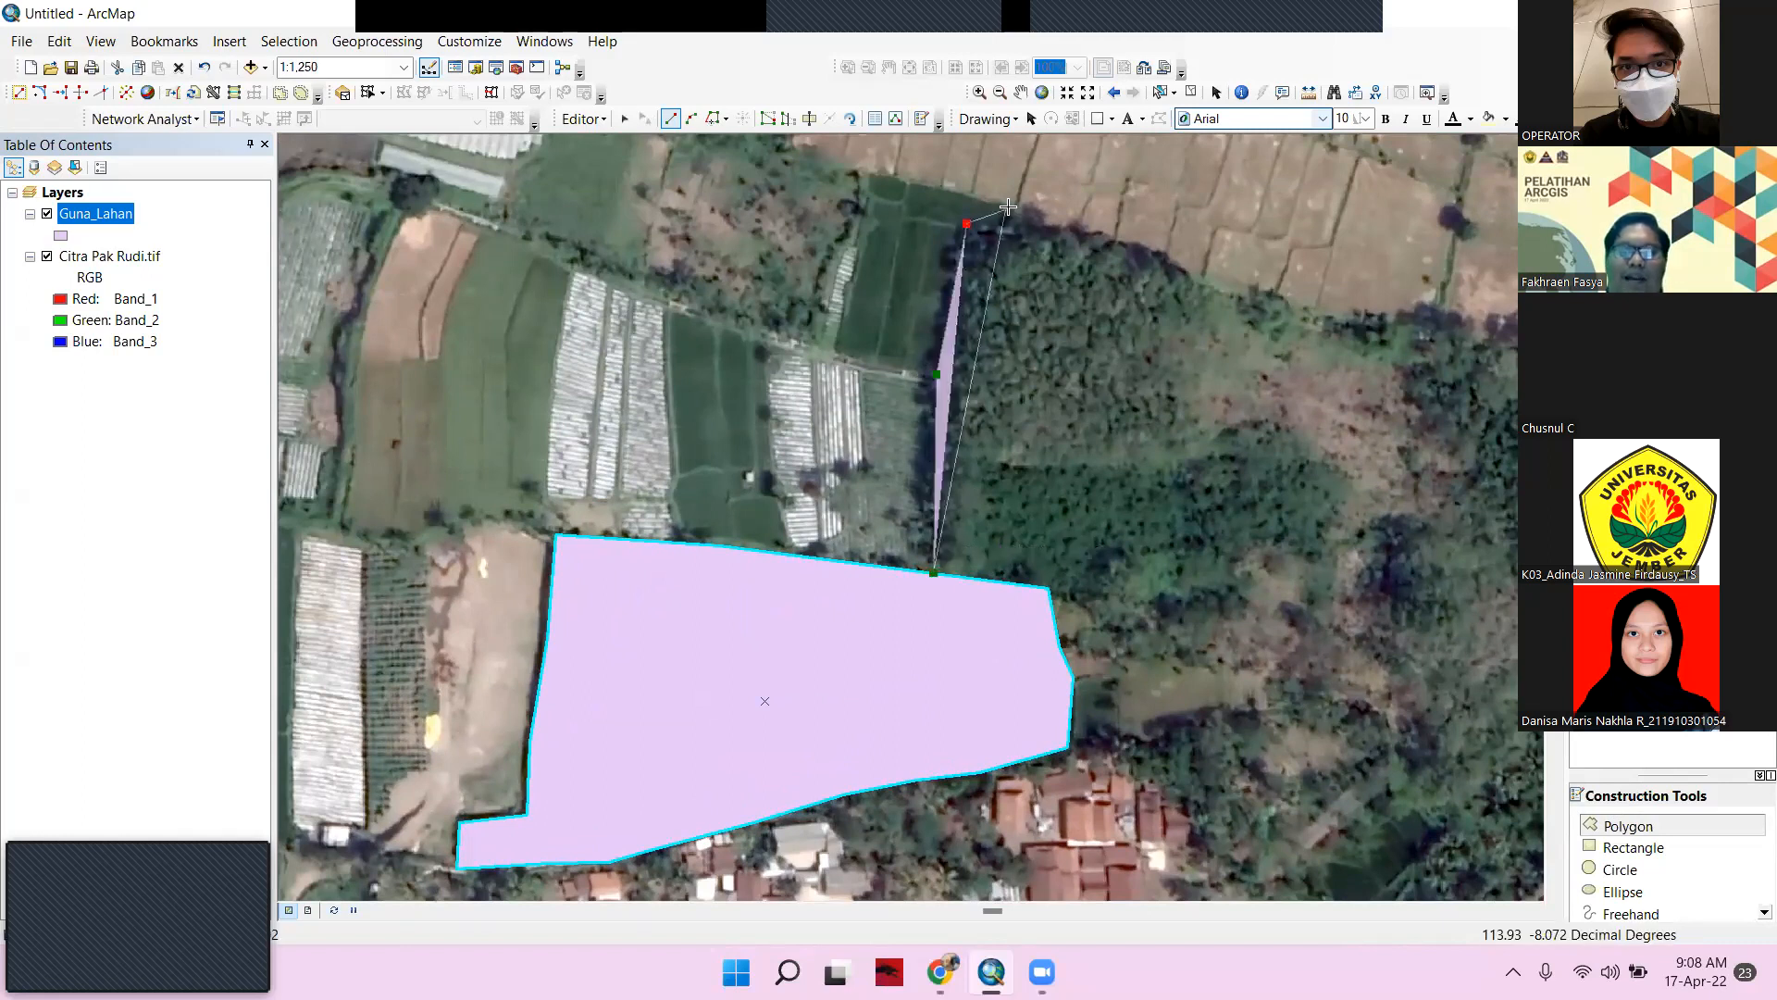
Trace the wooded block's northern boundary and the upper part of its eastern side
left_click(1029, 219)
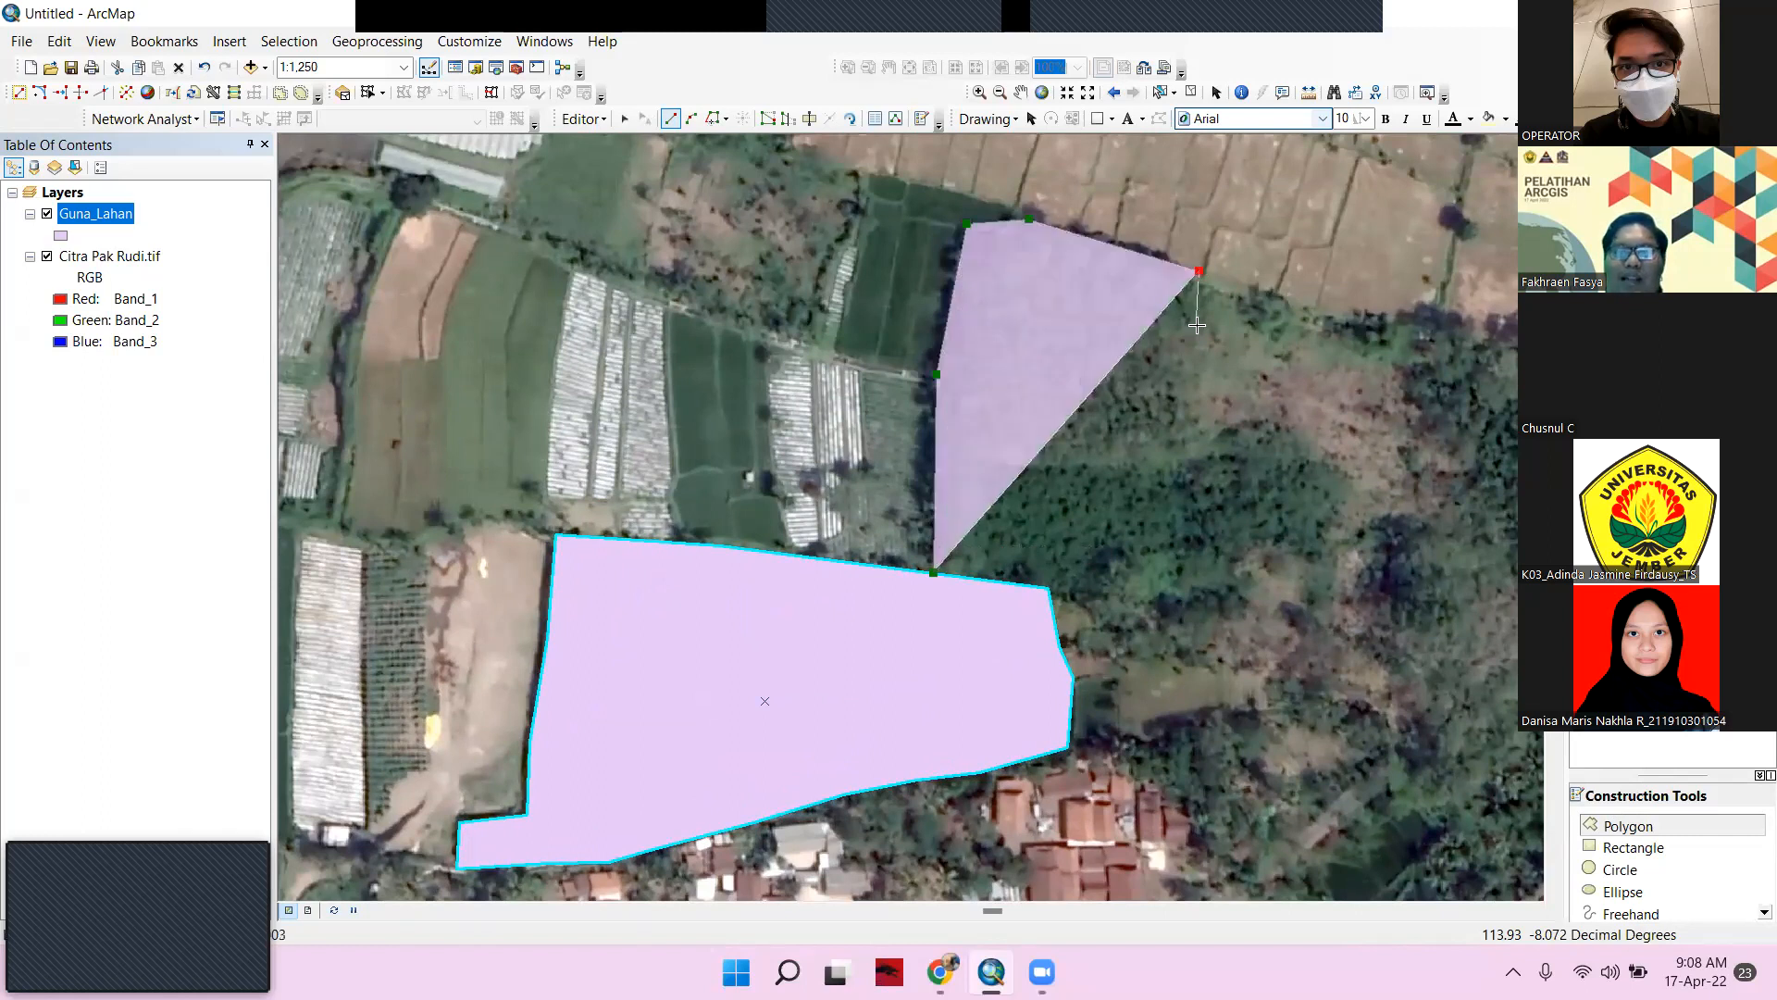
left_click(1199, 271)
left_click(1185, 317)
left_click(1163, 351)
left_click(1163, 376)
left_click(1183, 387)
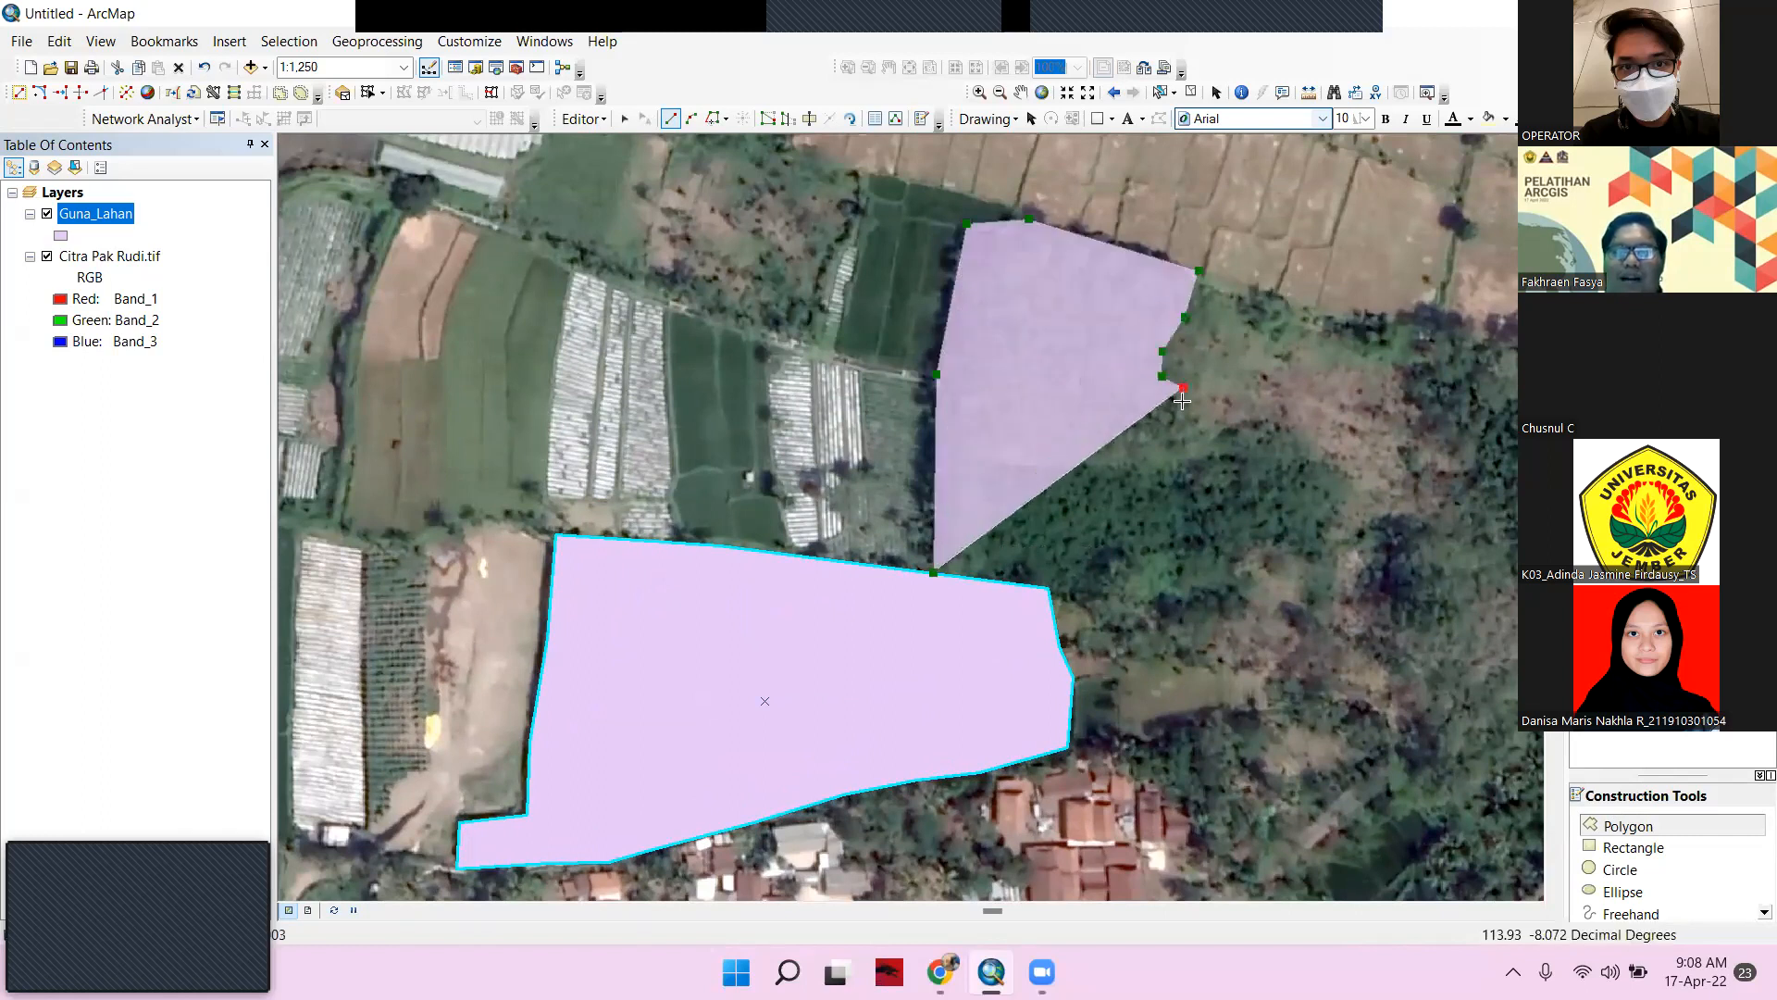
Trace the outline of the dense trees bulging out on the wooded block's eastern side
left_click(1199, 444)
left_click(1237, 421)
left_click(1274, 420)
left_click(1311, 441)
left_click(1305, 455)
left_click(1335, 468)
left_click(1344, 475)
left_click(1336, 502)
left_click(1331, 526)
left_click(1331, 542)
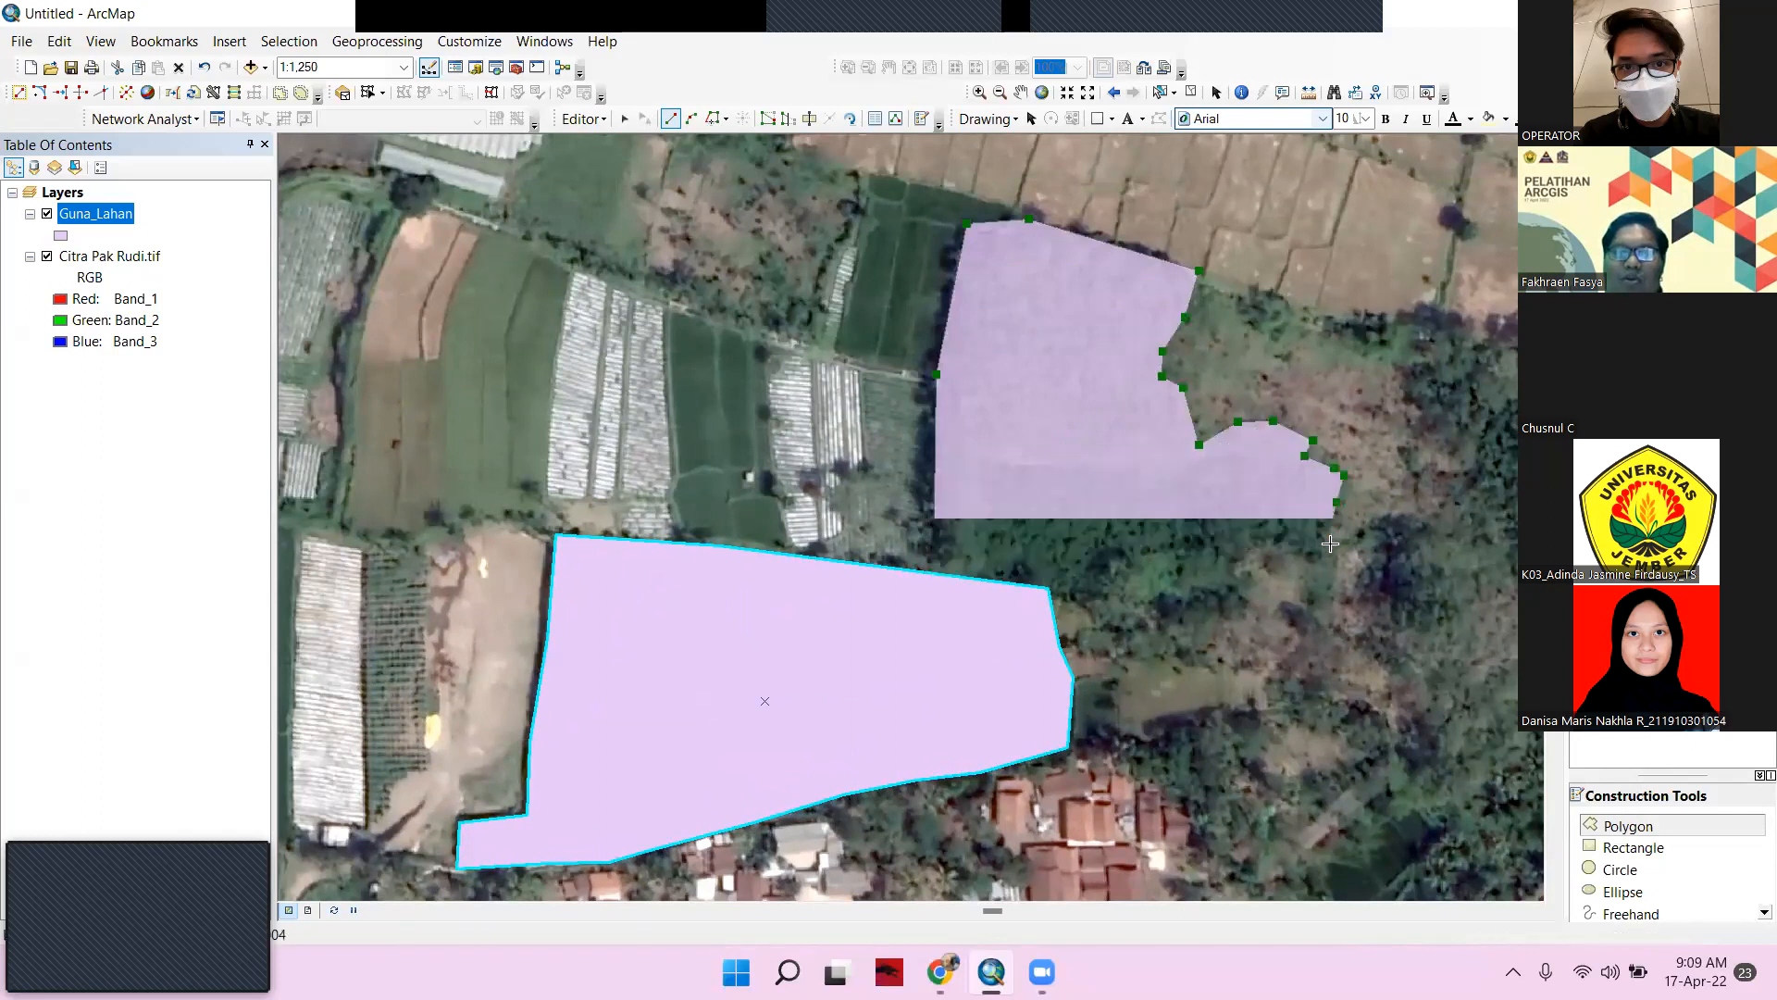
Trace the wooded block's lower eastern boundary back westward and down to its southeast corner
left_click(1324, 561)
left_click(1303, 551)
left_click(1276, 544)
left_click(1249, 545)
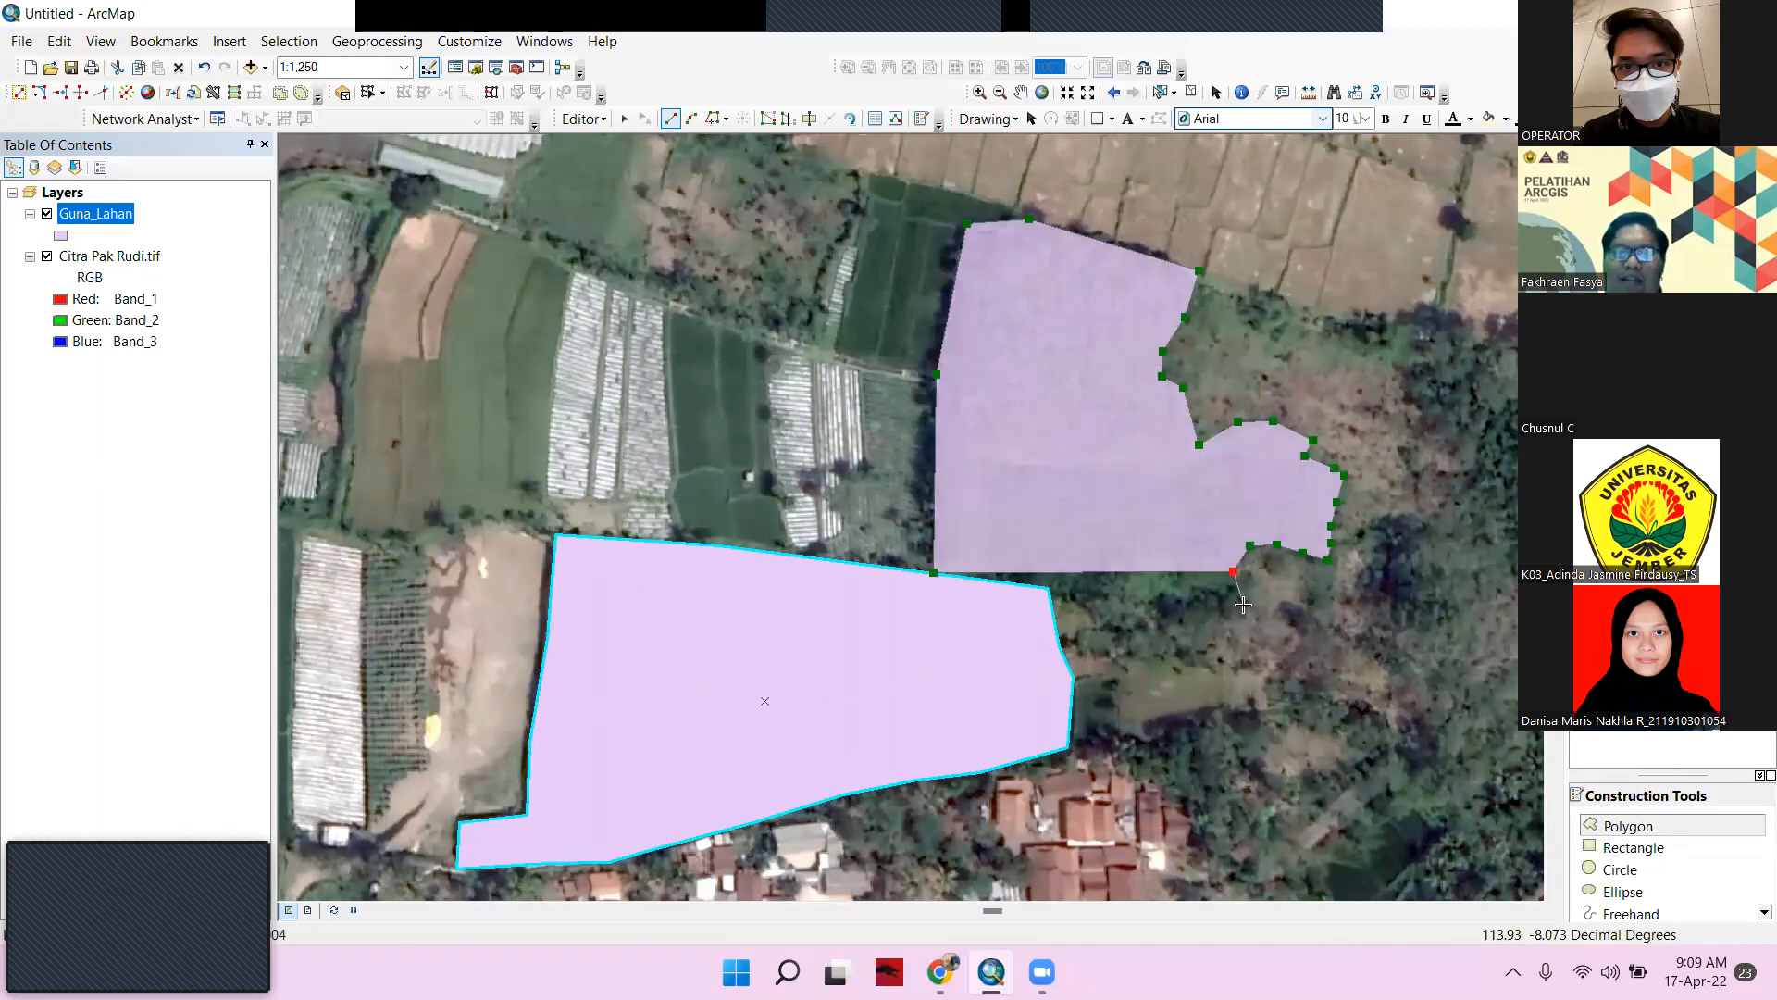
left_click(1233, 571)
left_click(1244, 603)
left_click(1229, 618)
left_click(1220, 625)
left_click(1214, 661)
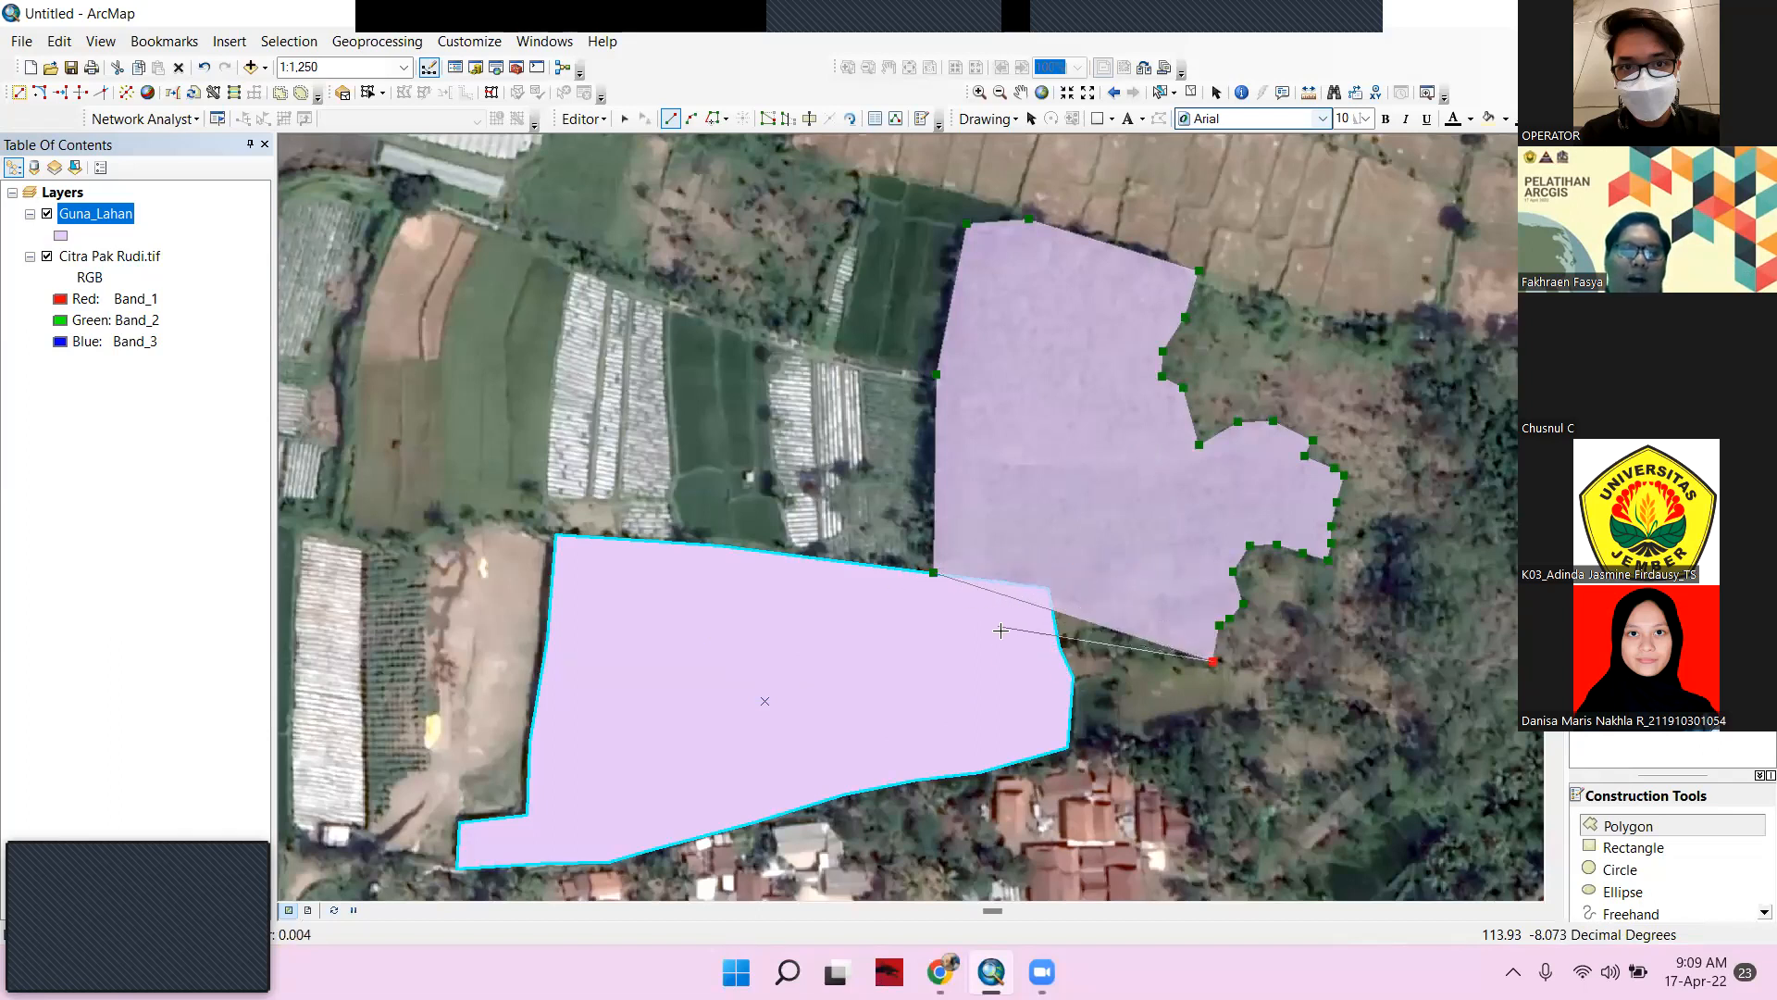
Try to place vertices by hand along the border with the field polygon, and undo them back to the southeast corner
left_click(1056, 647)
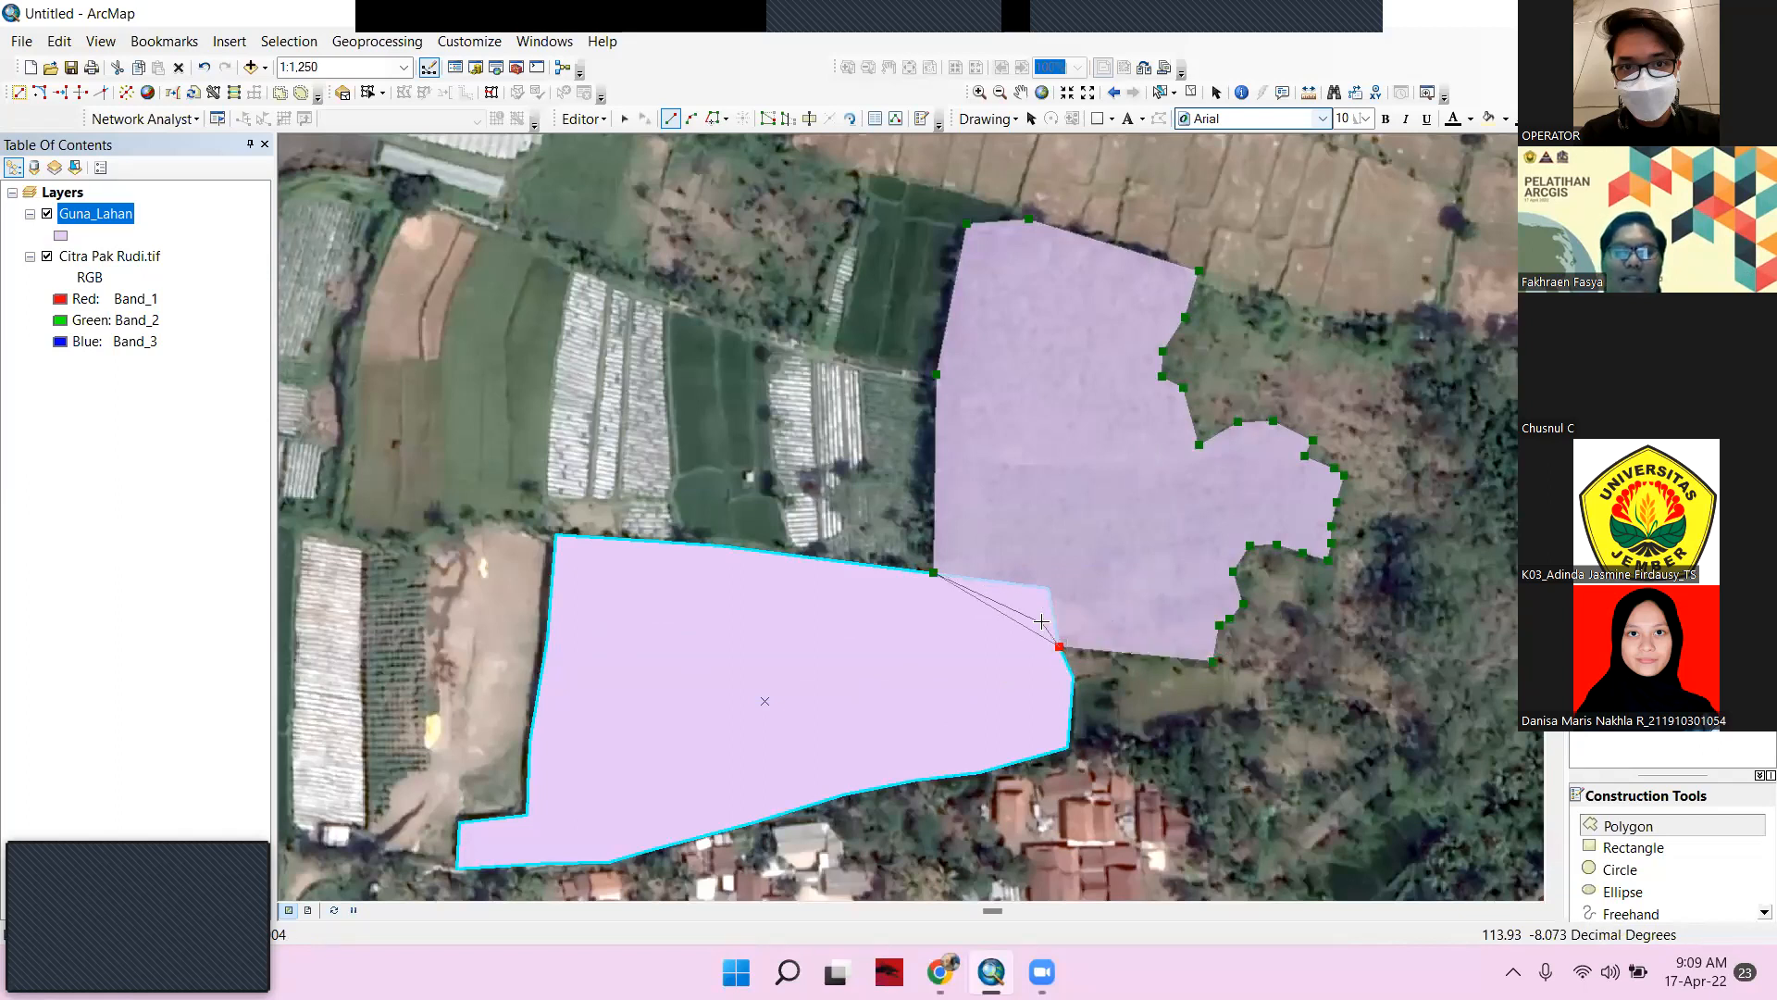
left_click(1054, 615)
left_click(1048, 589)
left_click(1016, 593)
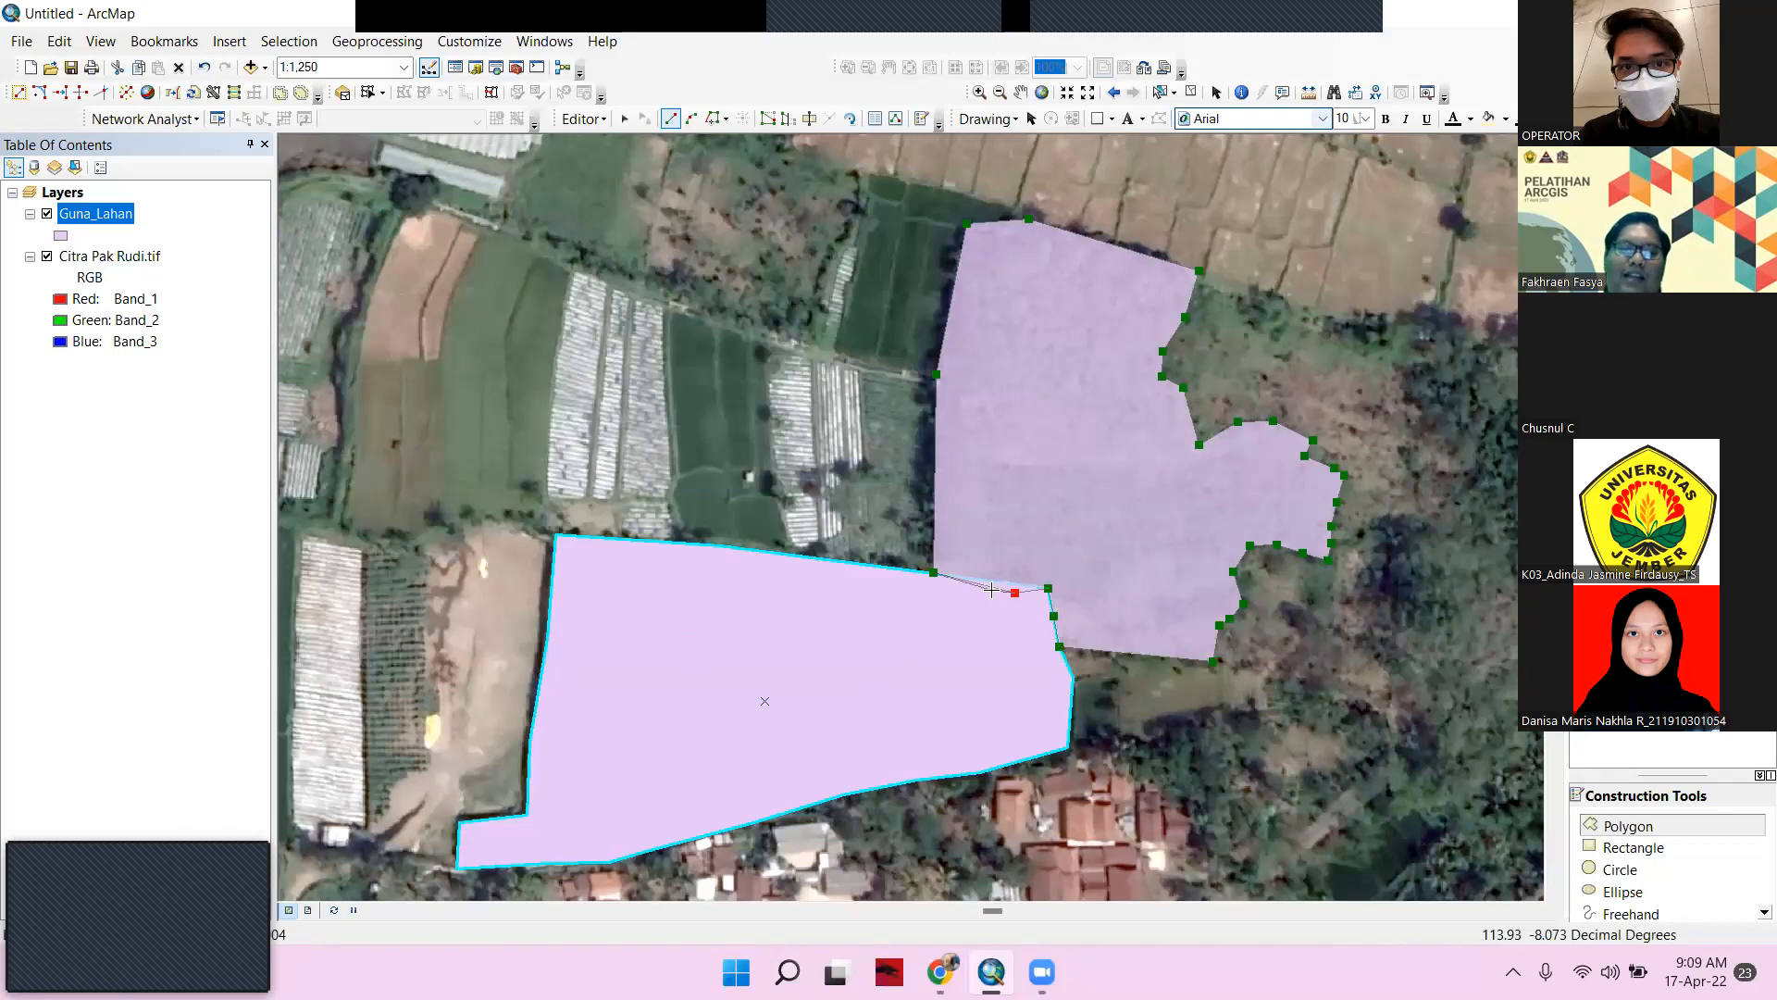
left_click(988, 582)
key("ctrl+z")
key("ctrl+z")
key("ctrl+z")
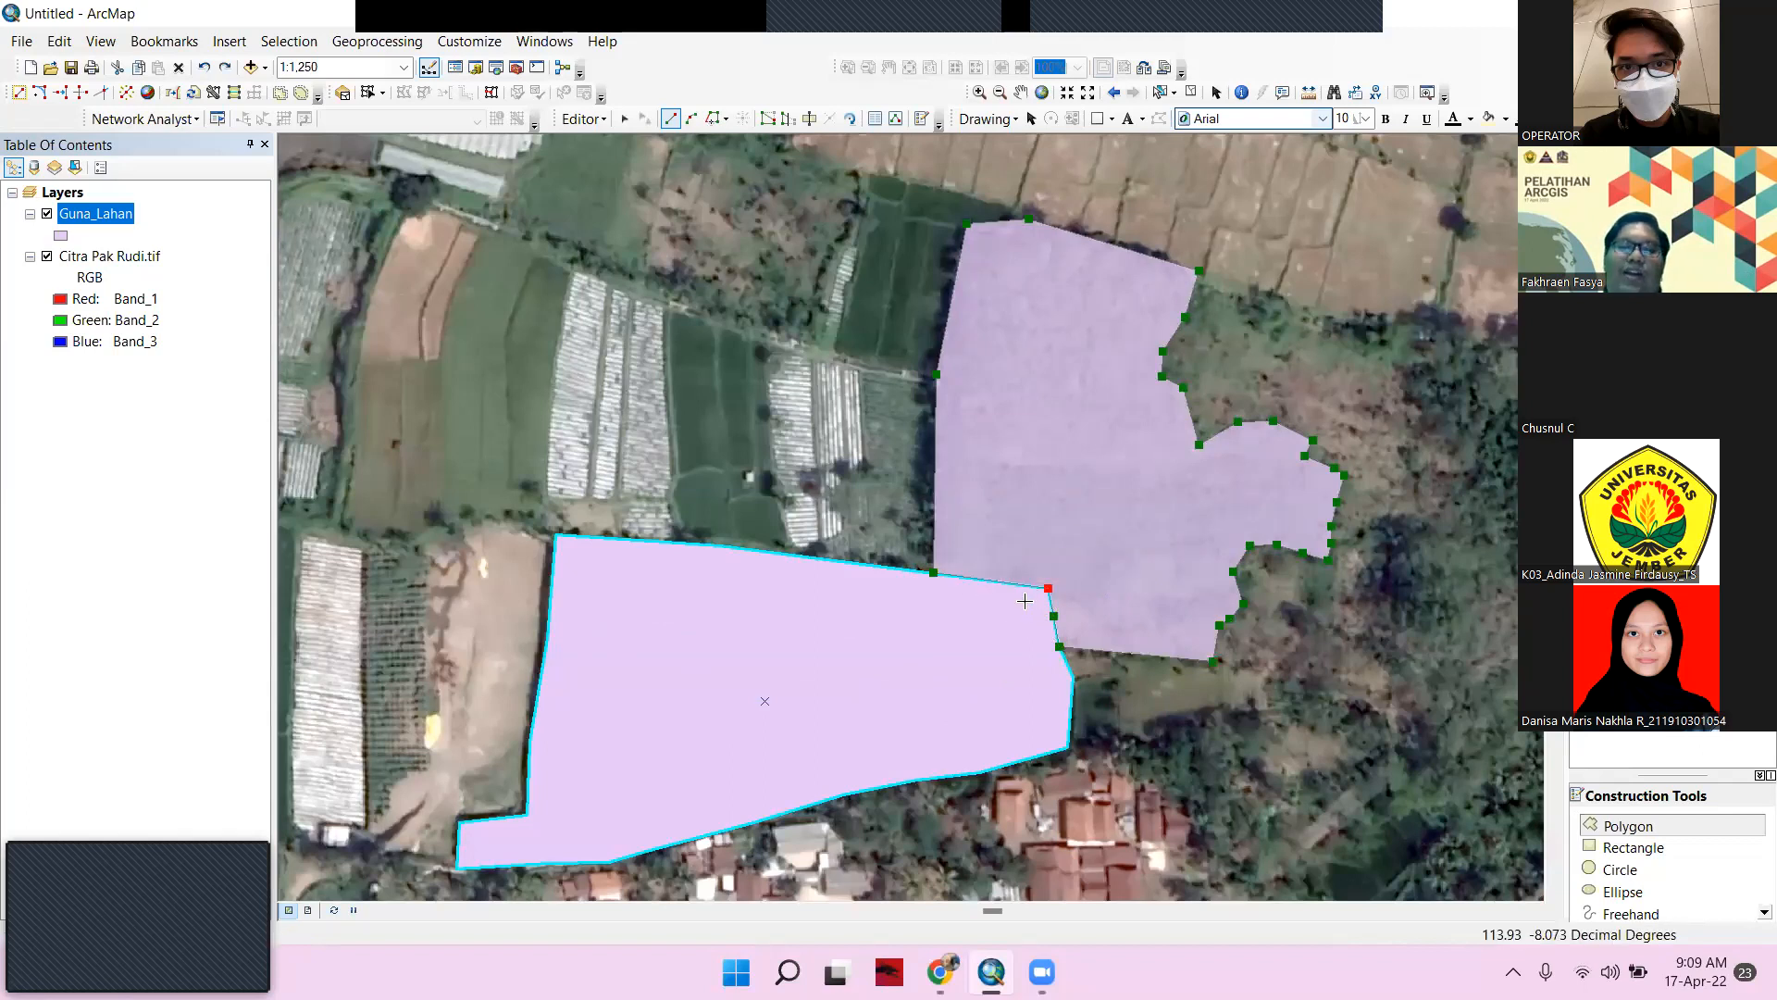
key("ctrl+z")
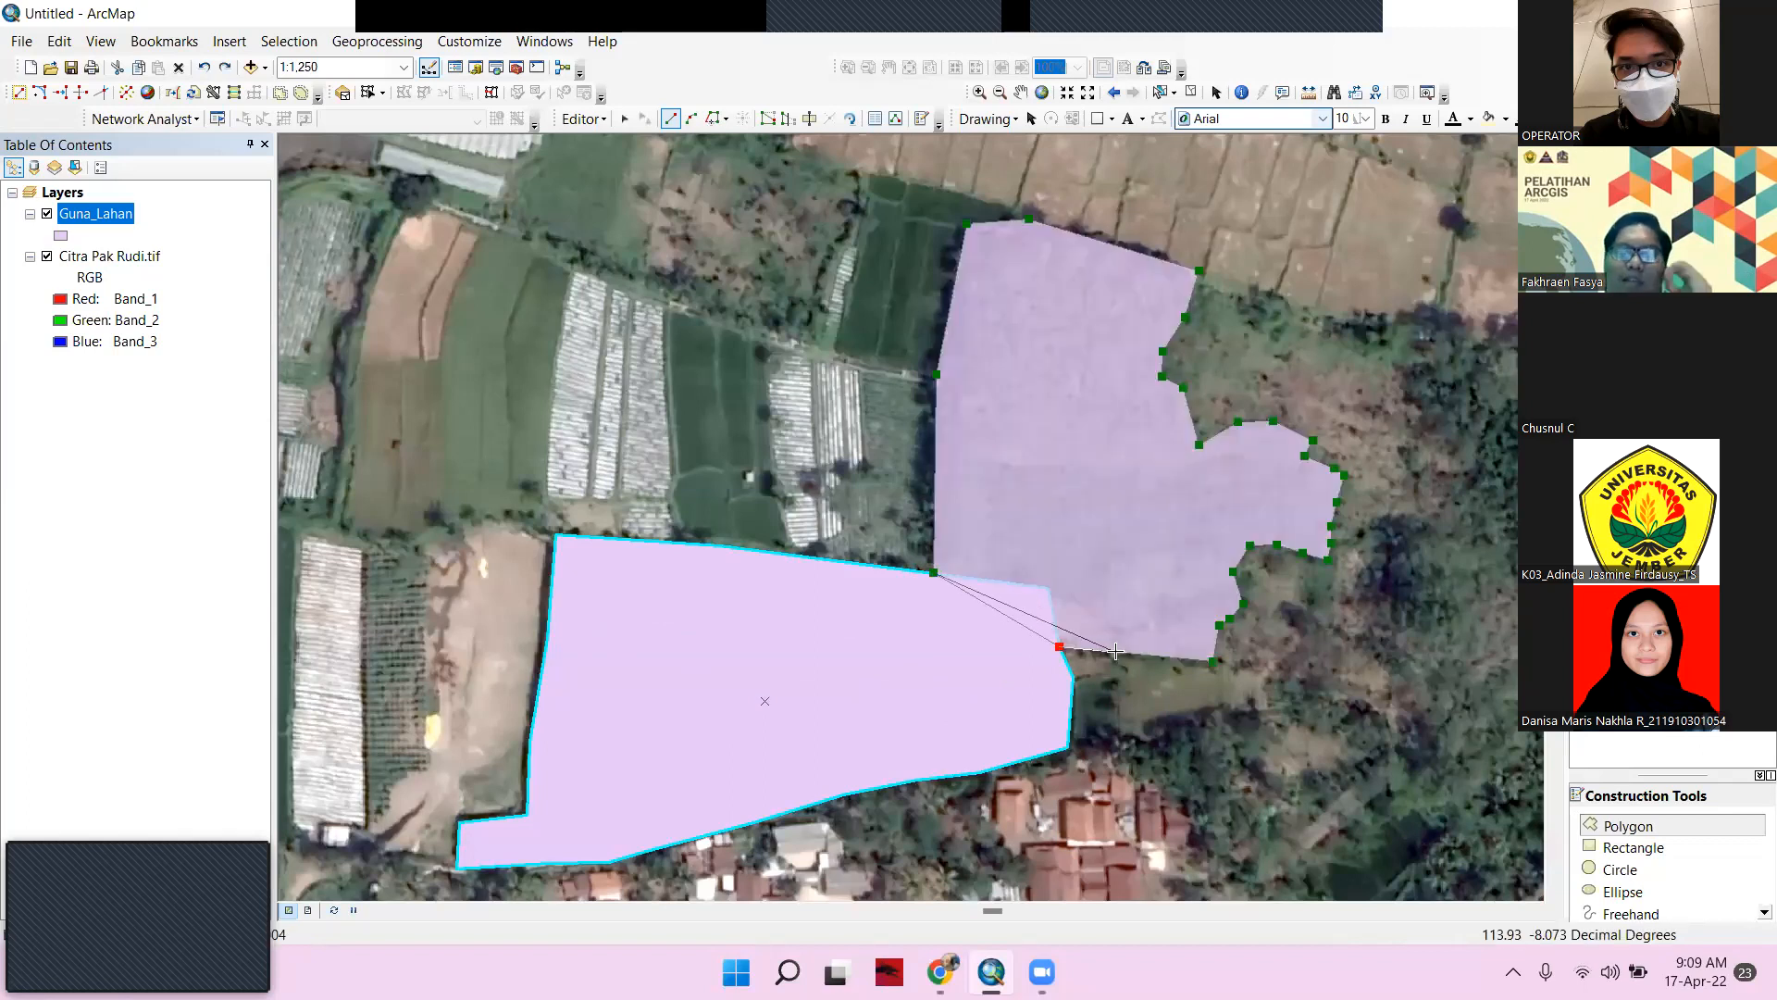
left_click(1213, 661)
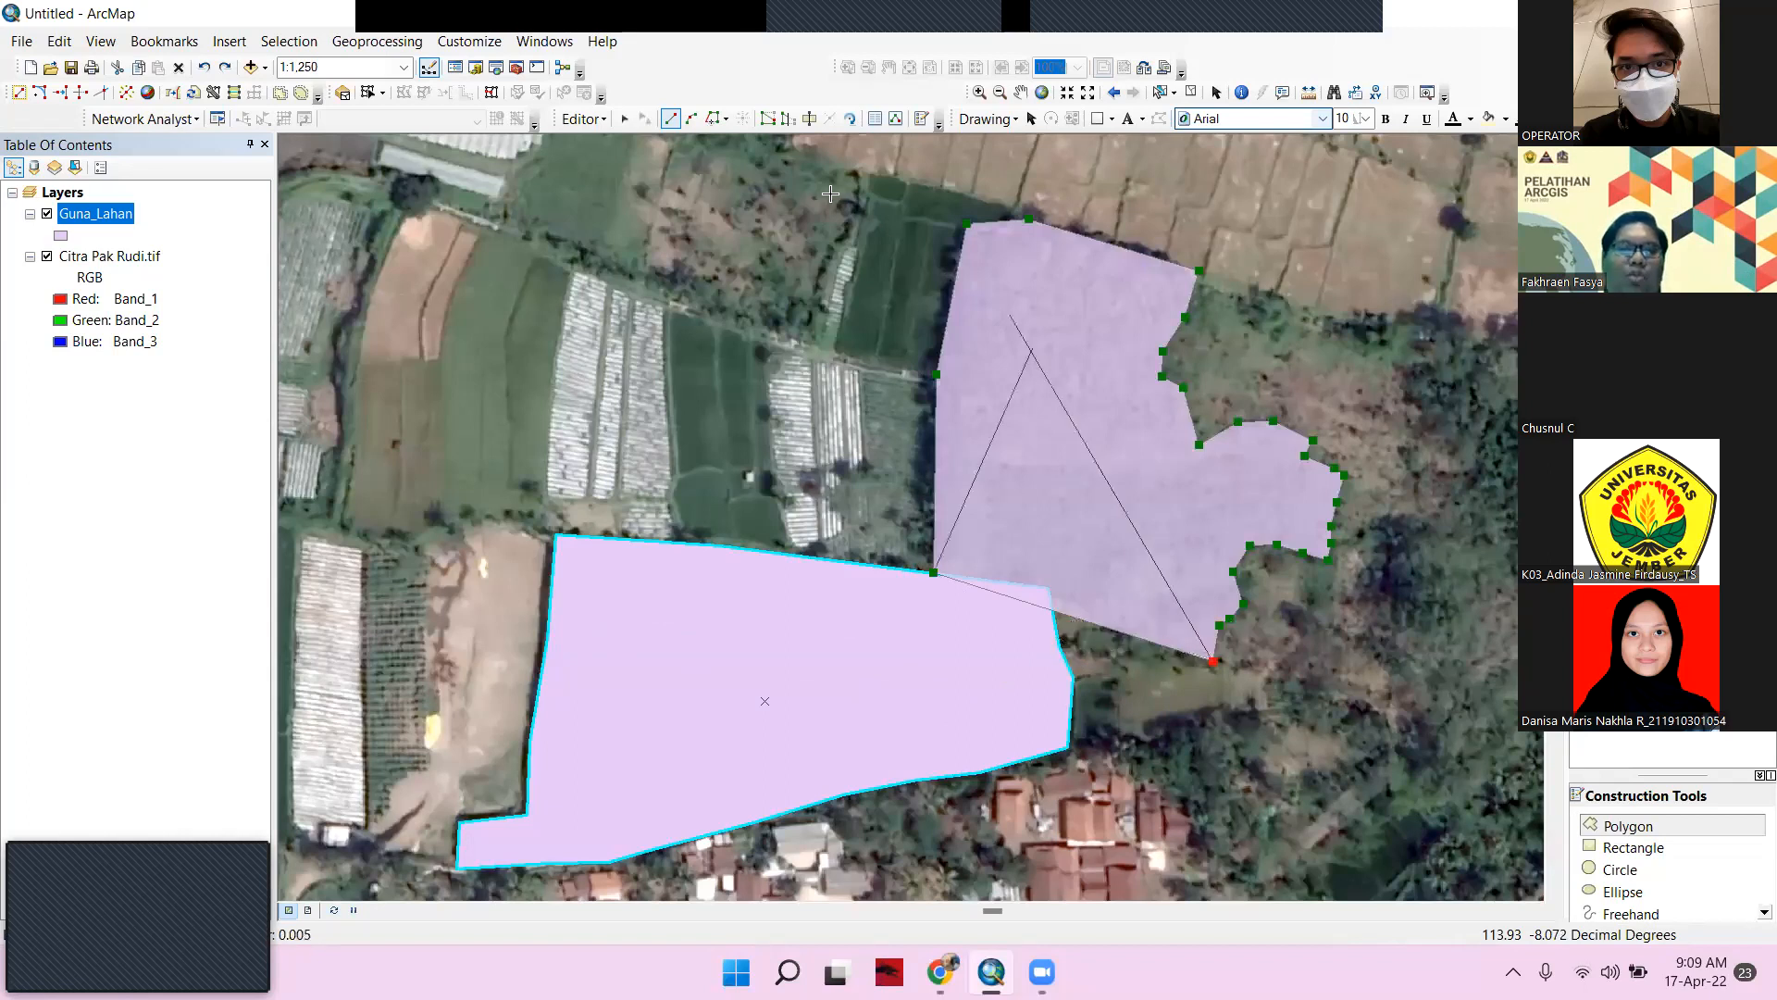
Use the Trace tool to follow the field polygon's edge back to the starting vertex, and finish the wooded polygon's sketch
left_click(712, 121)
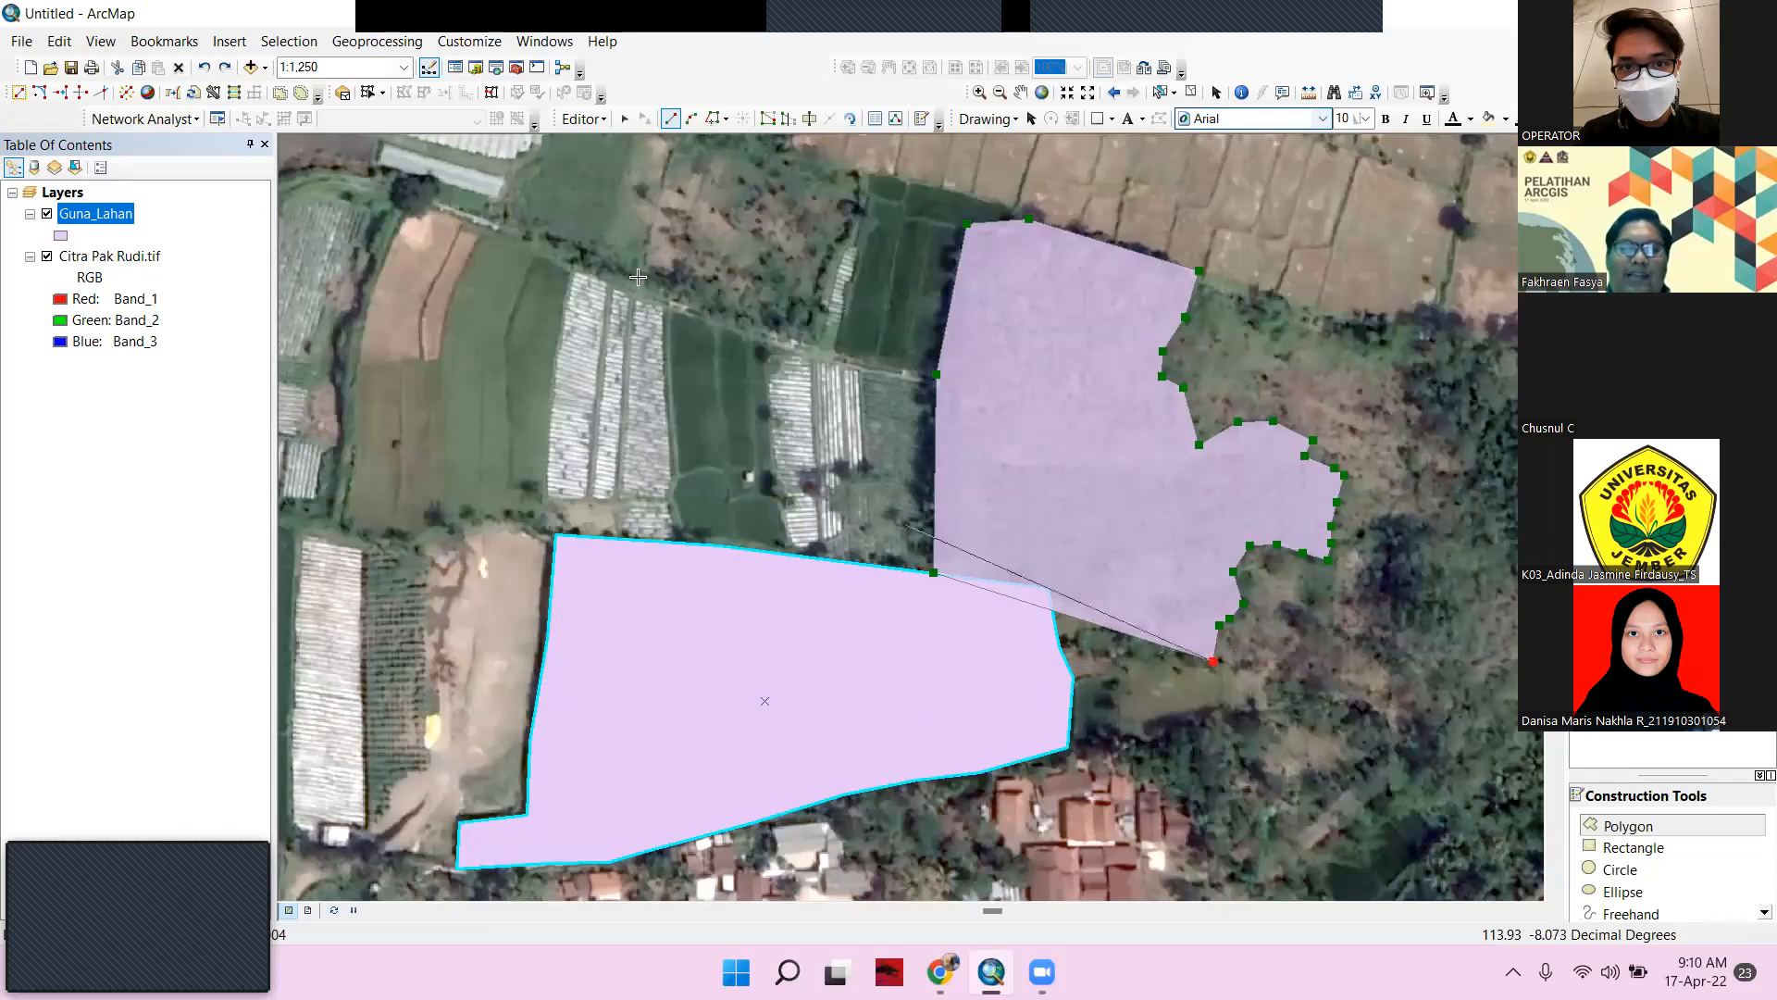
left_click(711, 118)
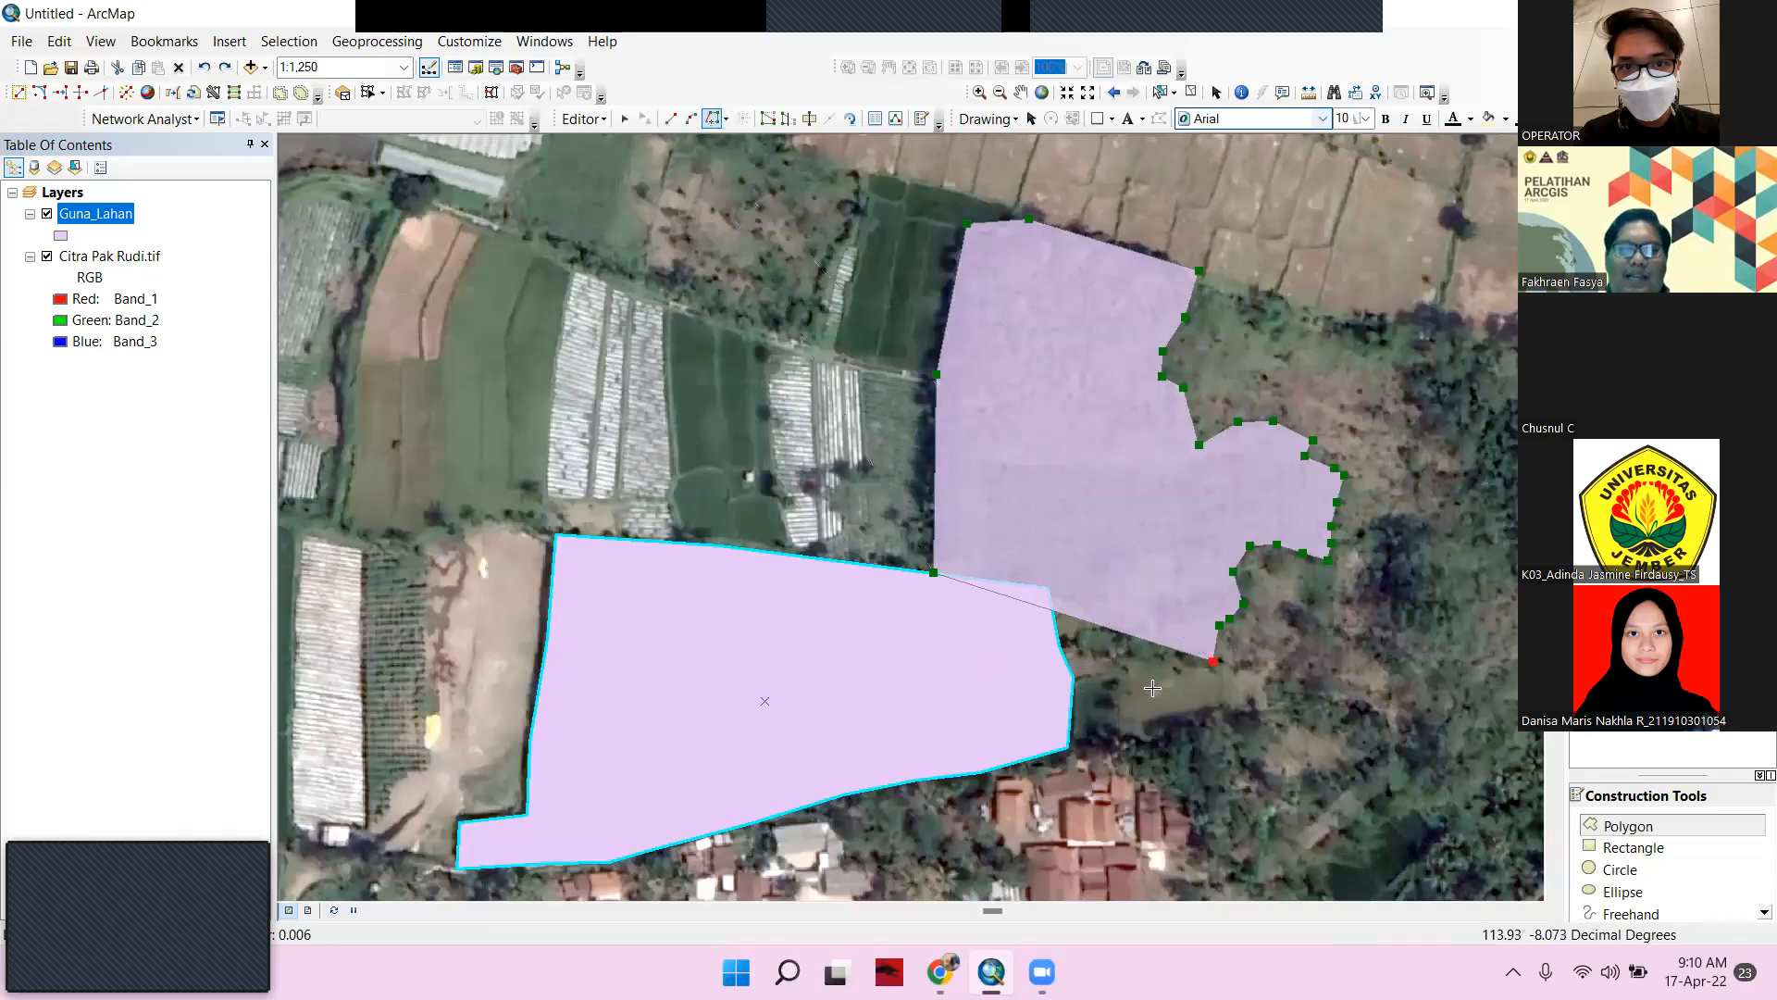
left_click(1060, 646)
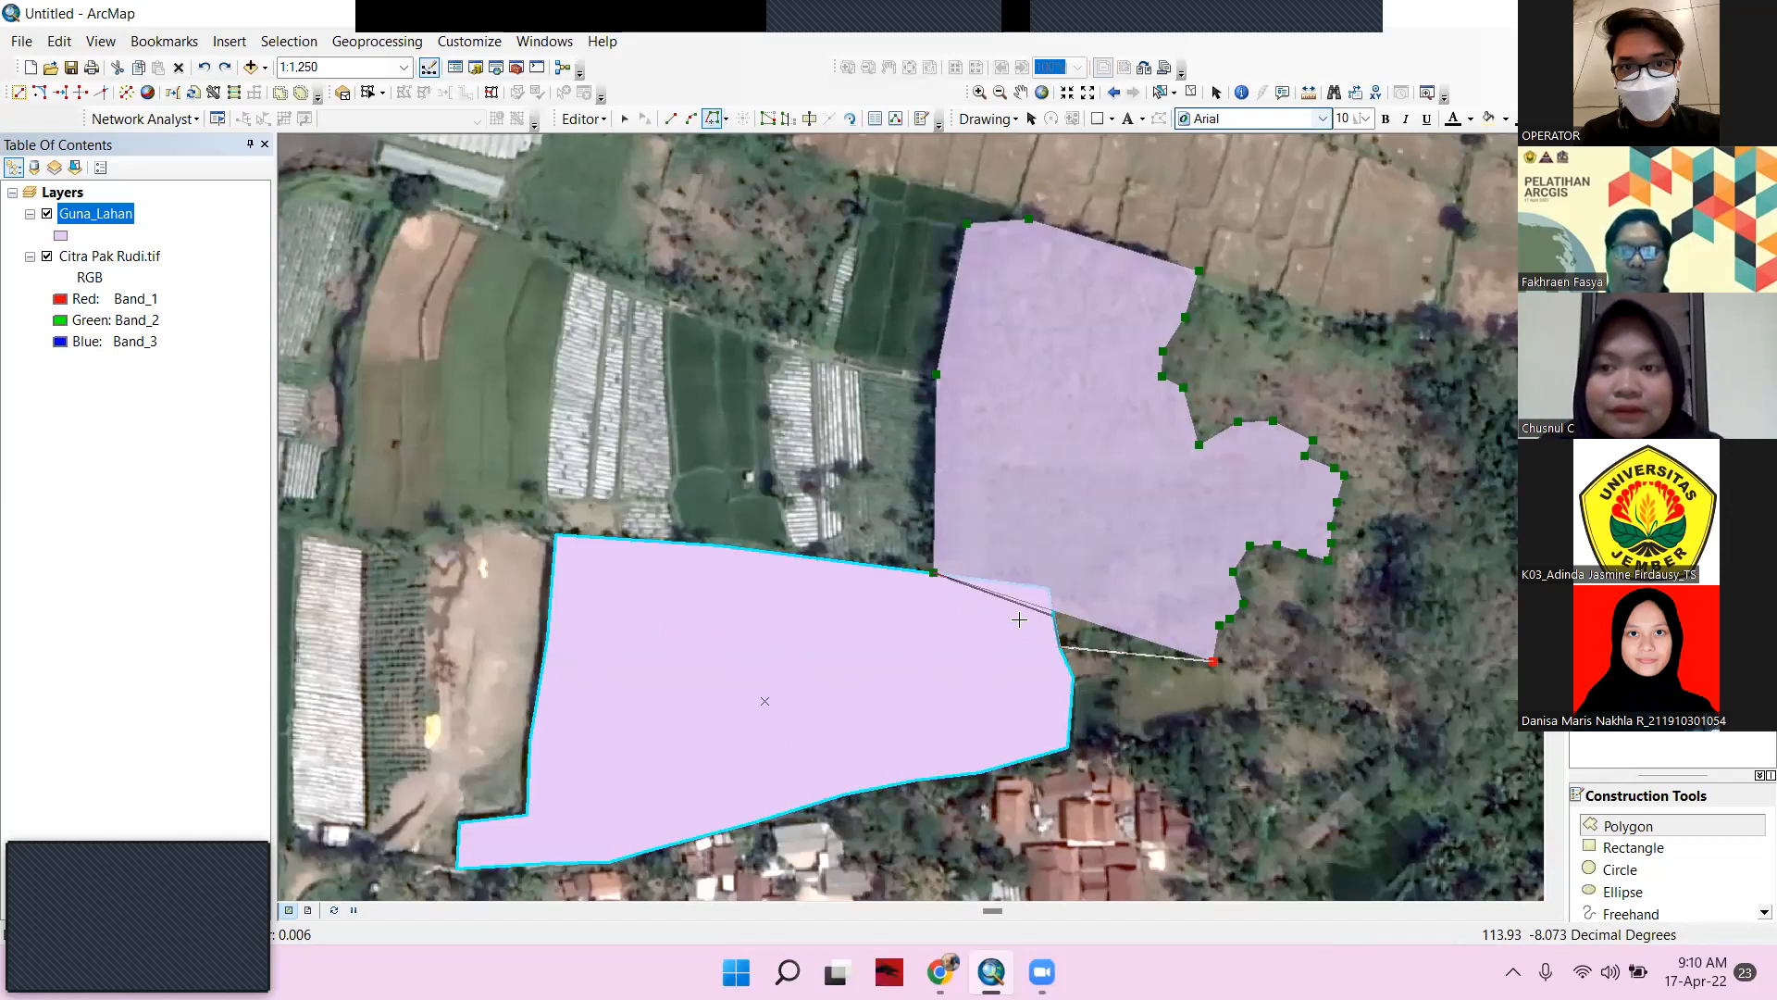
left_click(934, 576)
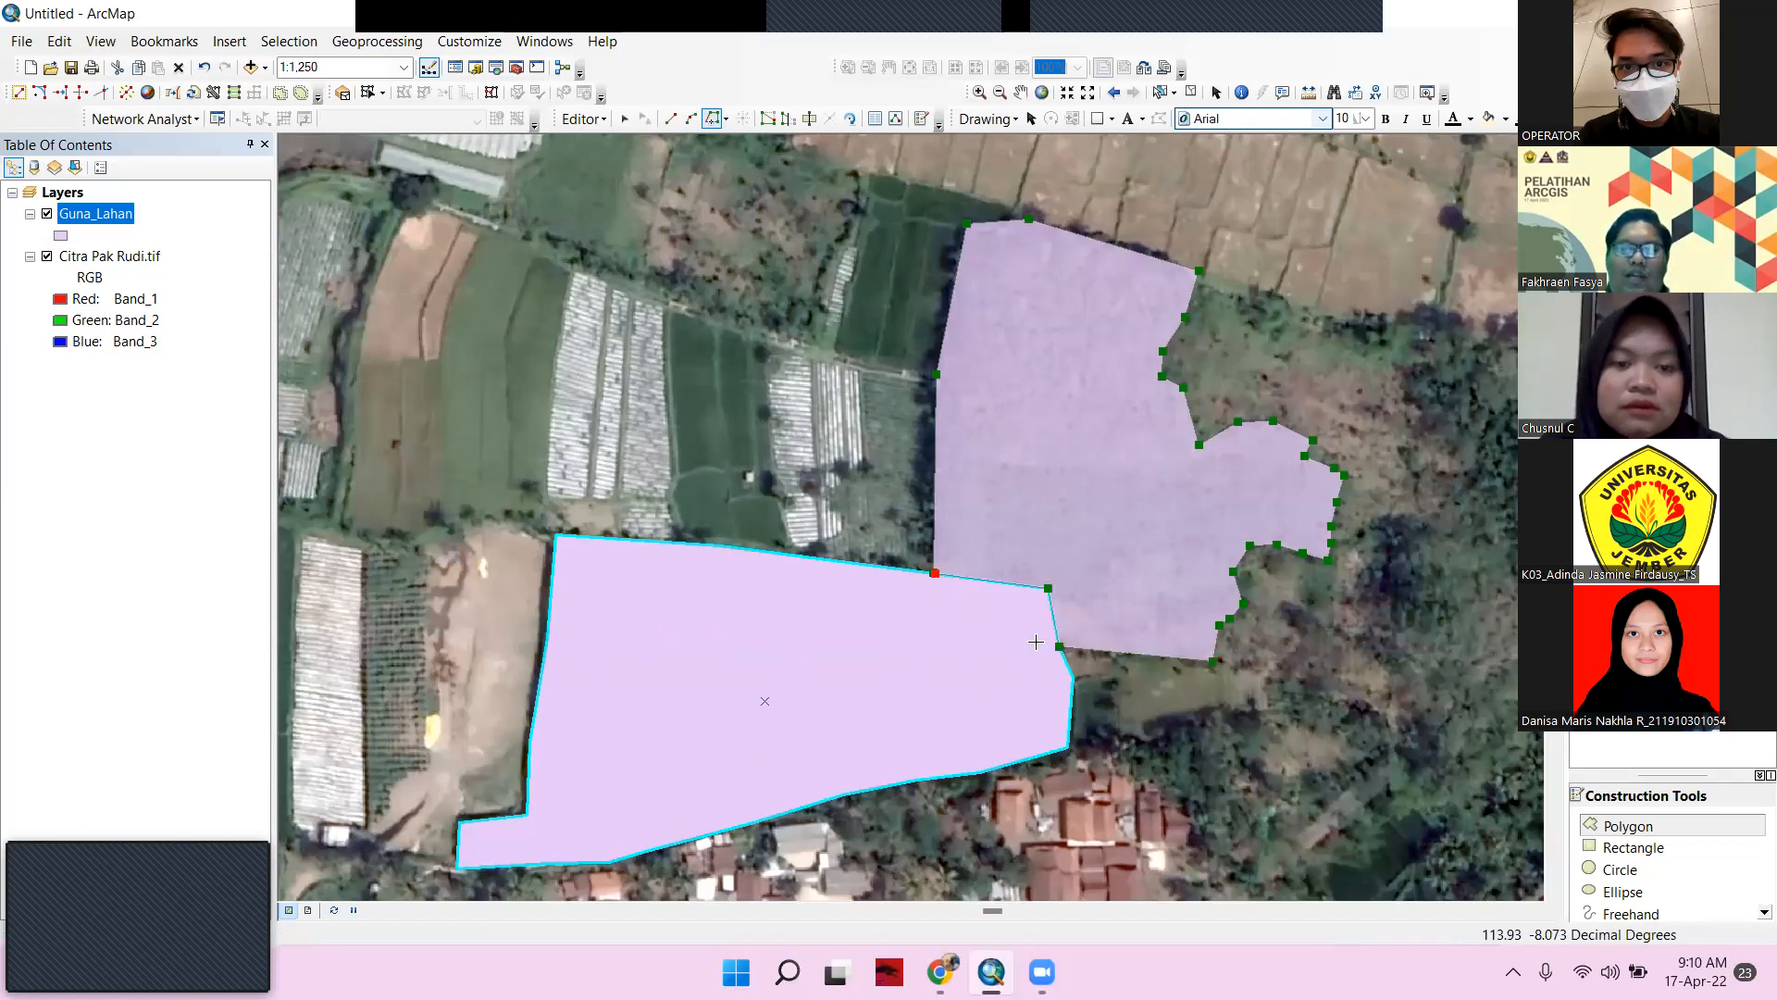
right_click(951, 471)
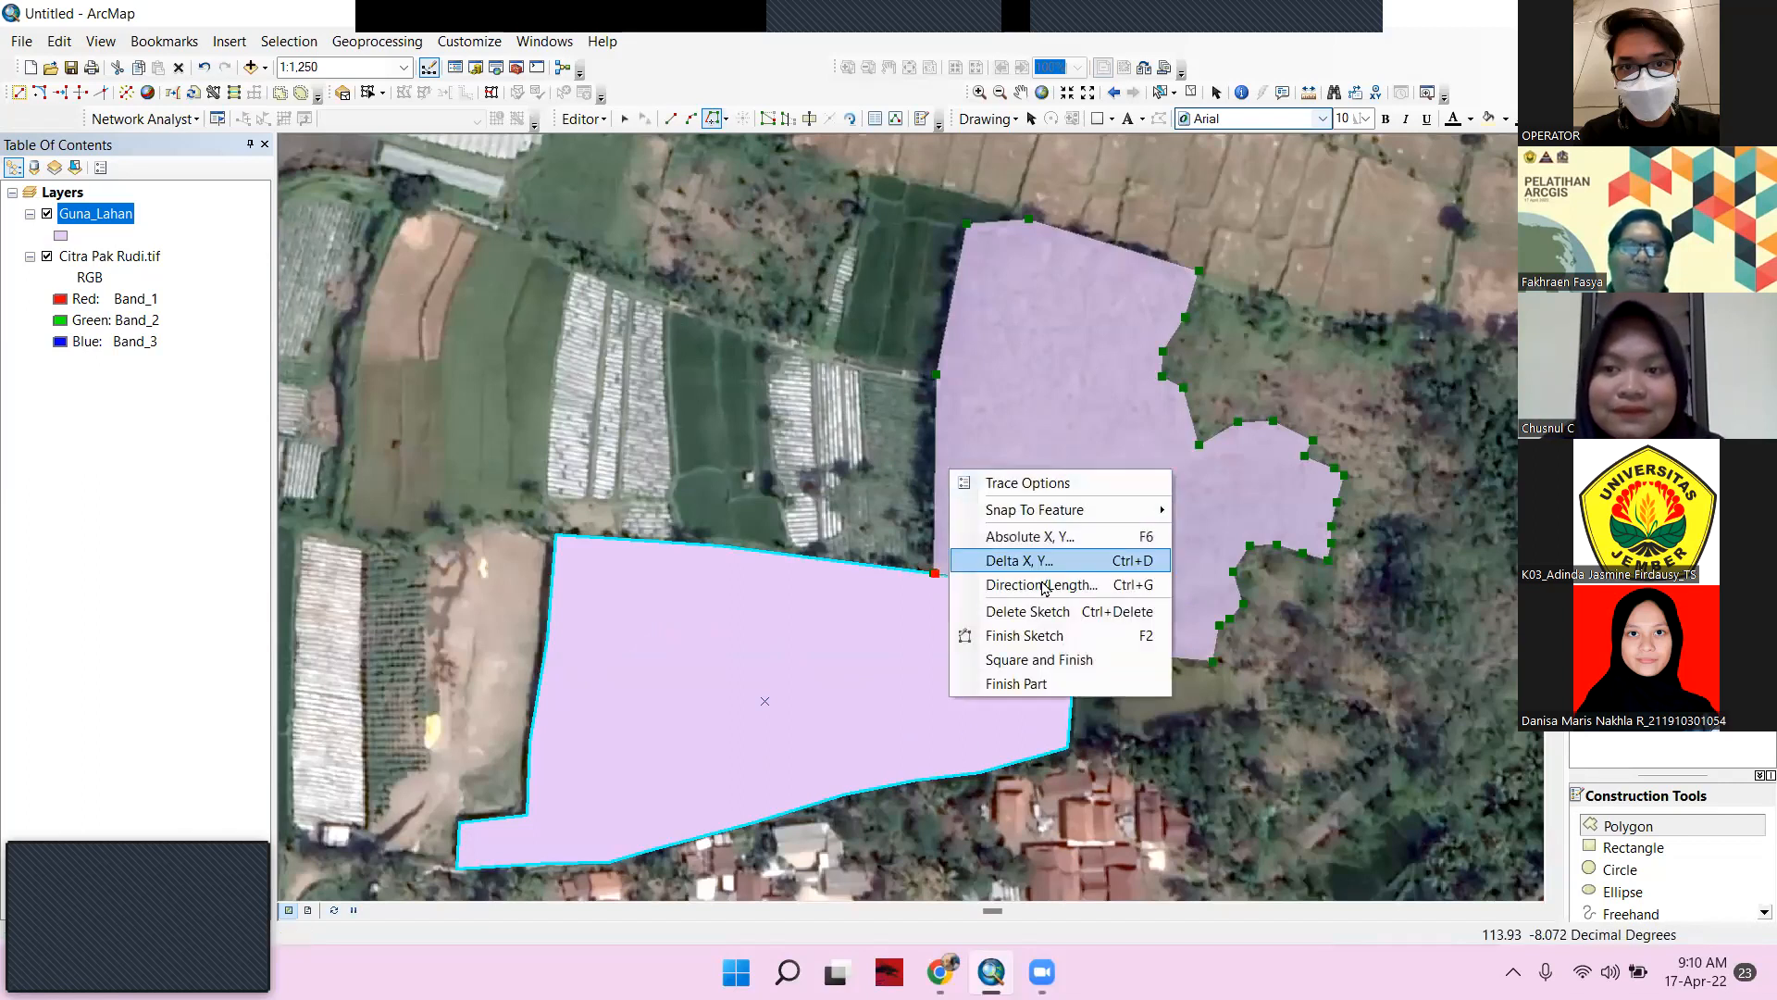
left_click(1052, 638)
Examine the shared boundary of the two polygons up close, including at a map scale of 1:500
scroll(1091, 632, "up", 3)
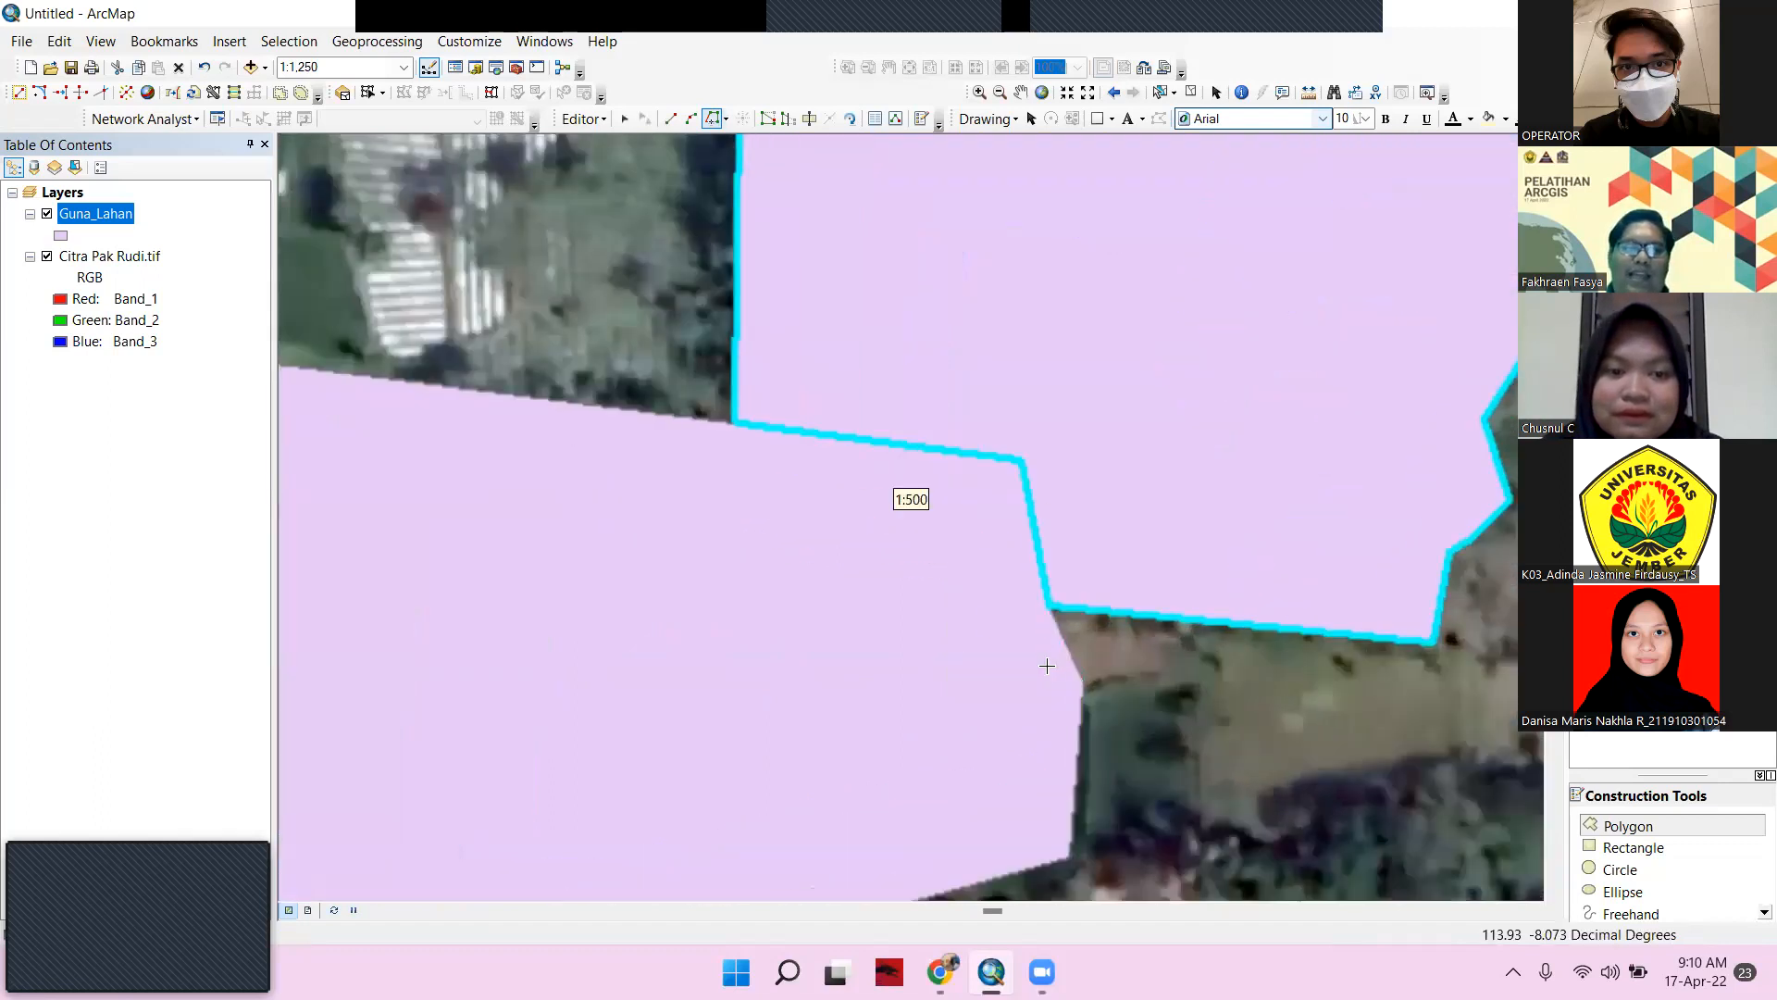
scroll(1104, 586, "up", 2)
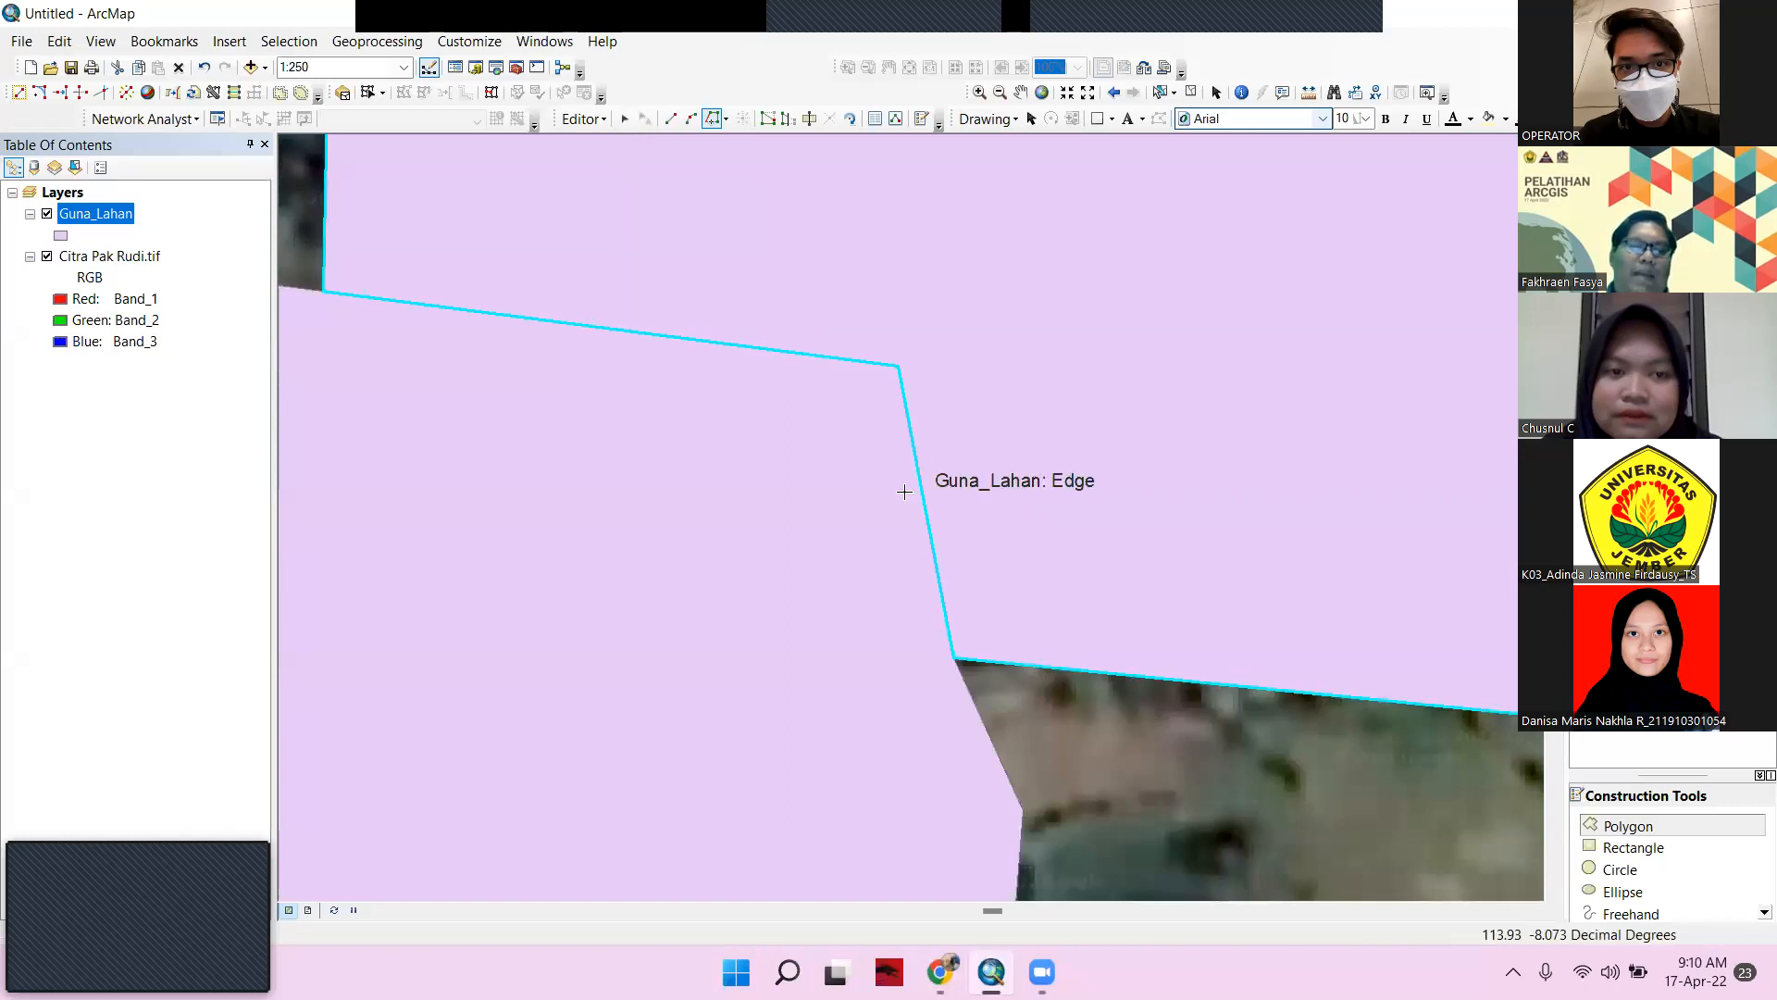
left_click(306, 68)
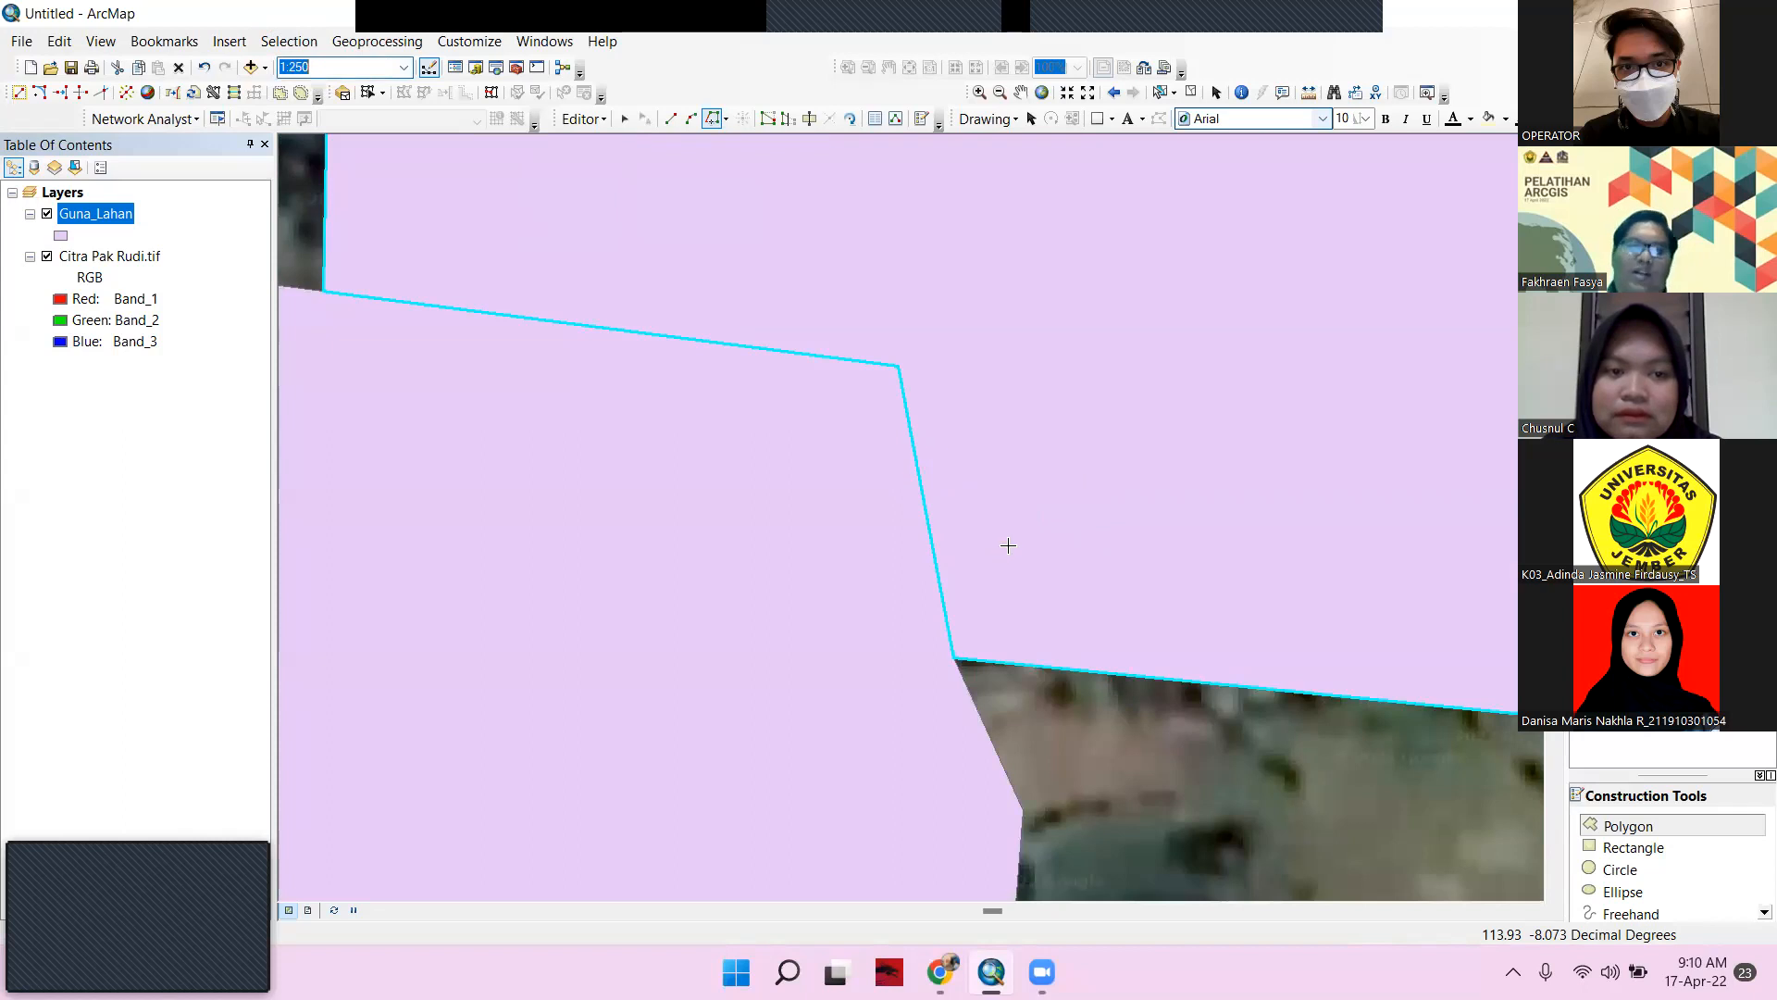
type("1:500")
key("Return")
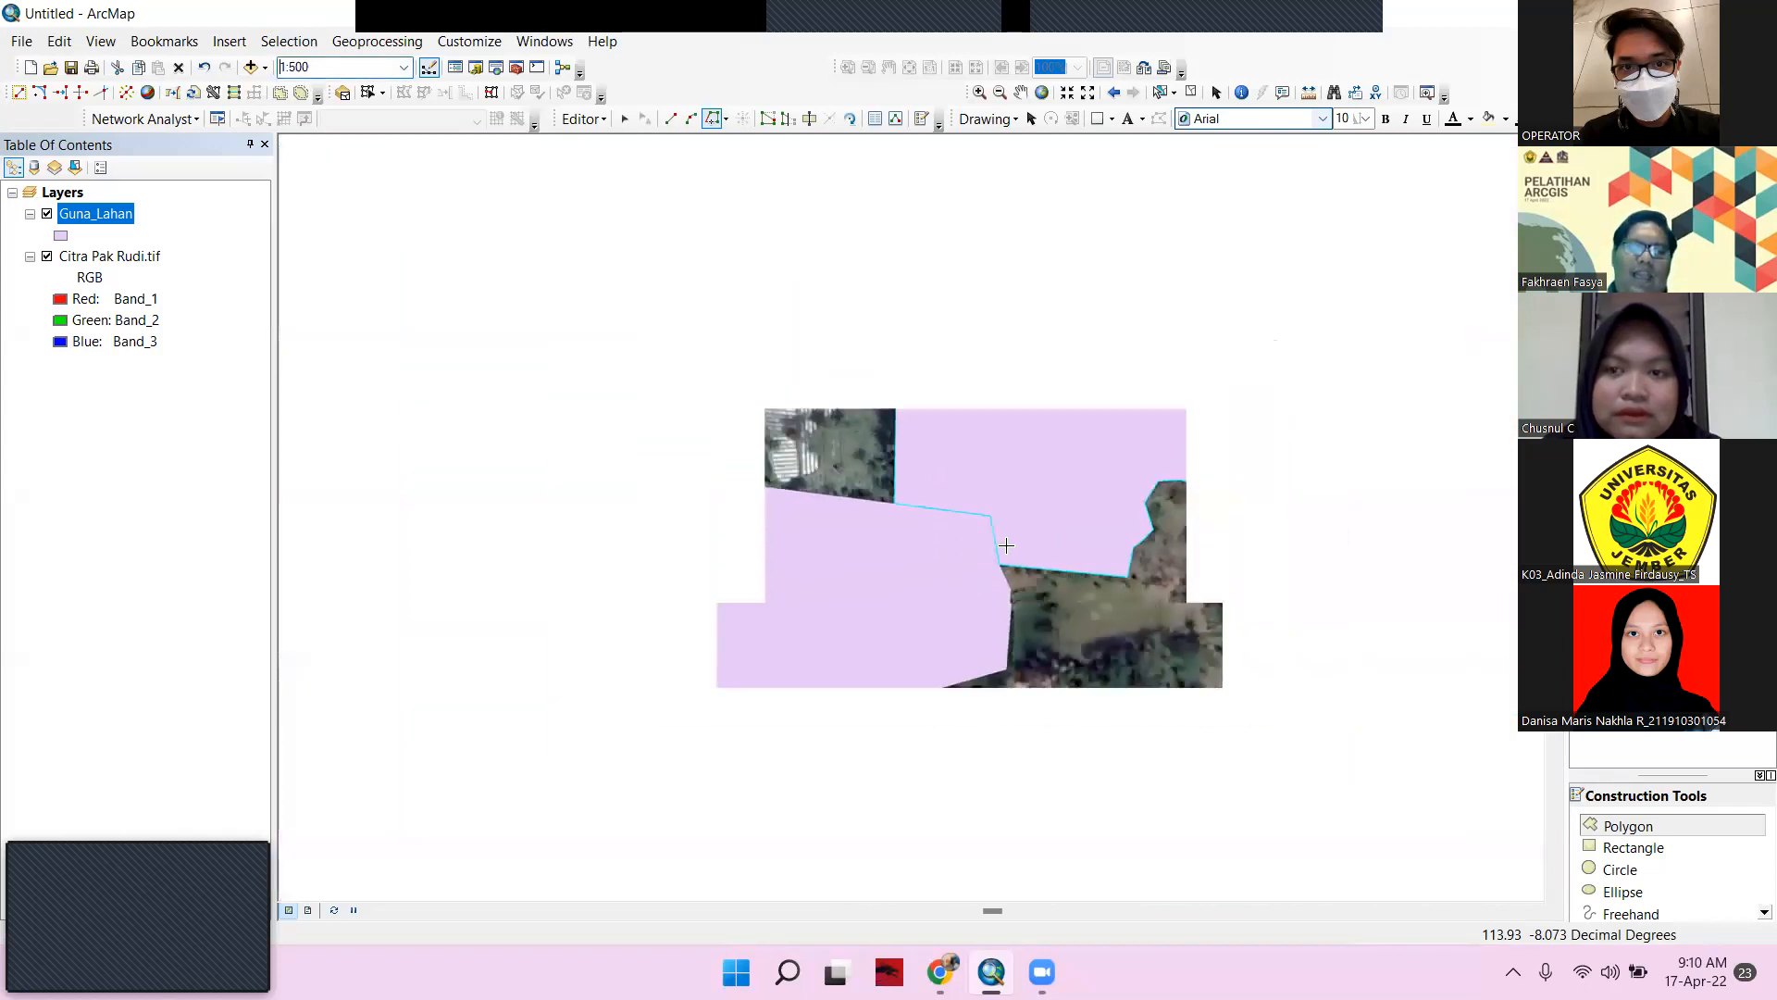
scroll(1006, 545, "down", 1)
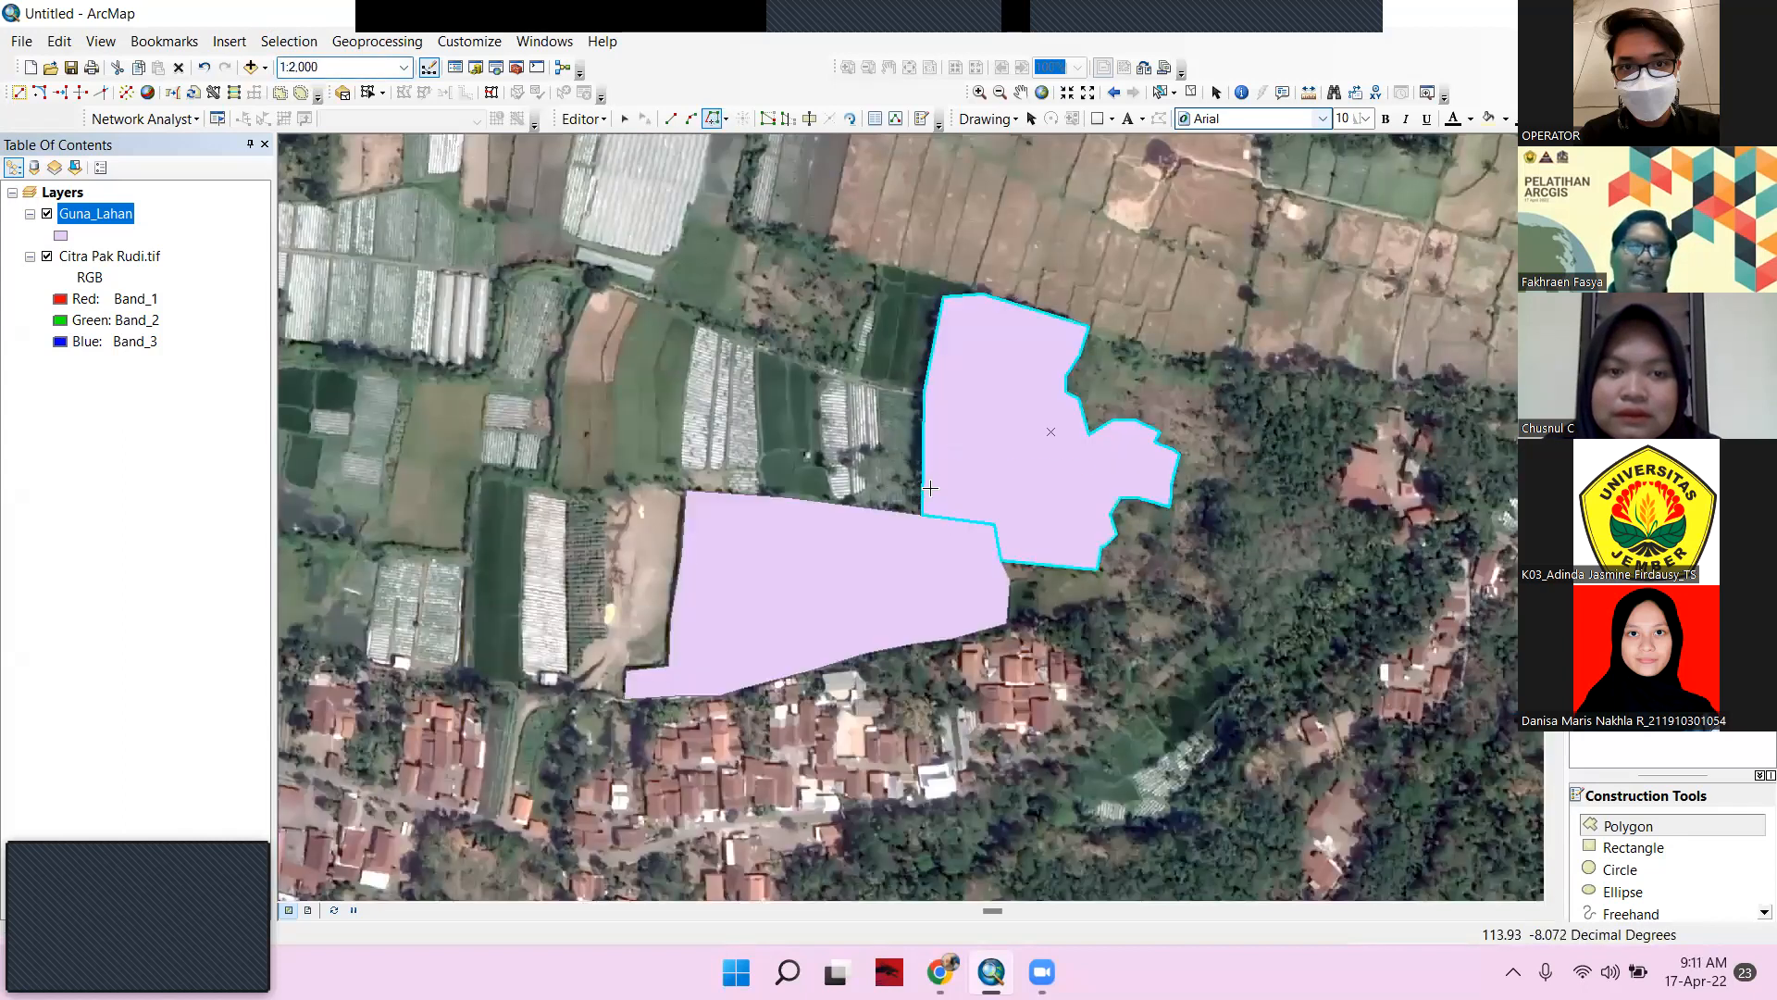
scroll(930, 488, "up", 1)
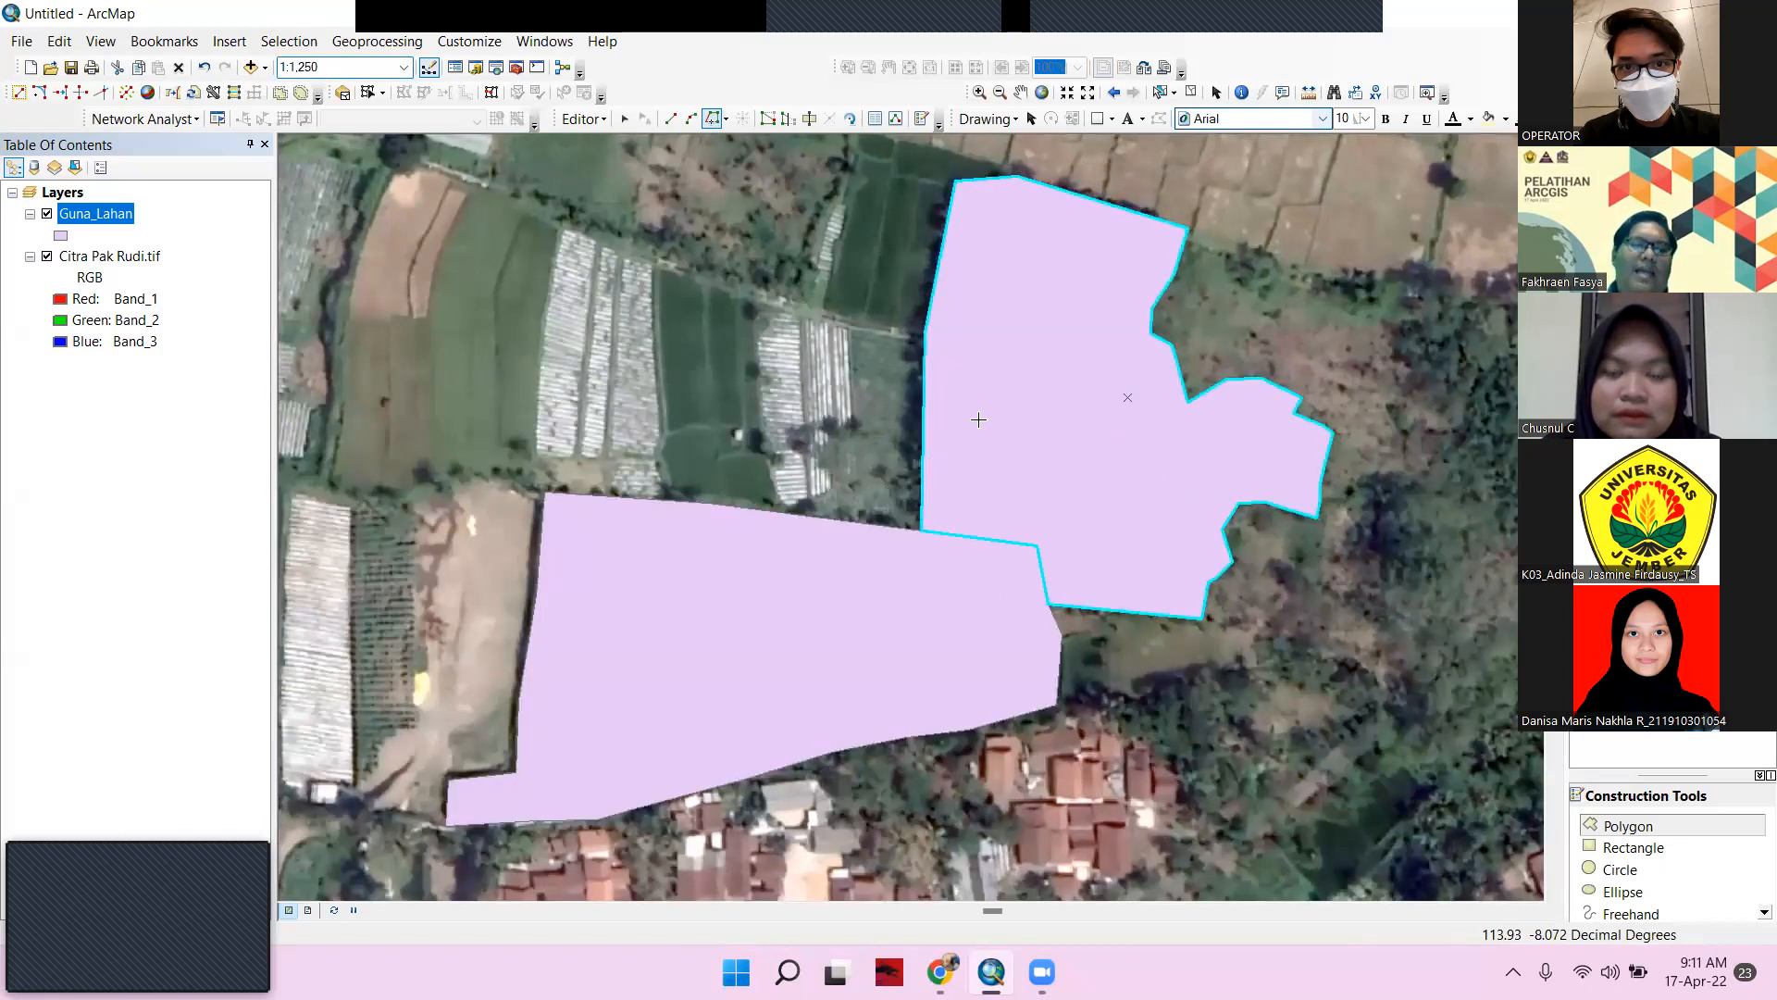
Sketch a new straight-segment polygon roughly around the shrubland and cultivated plots northwest of the wooded polygon
left_click_drag(903, 500, 1147, 658)
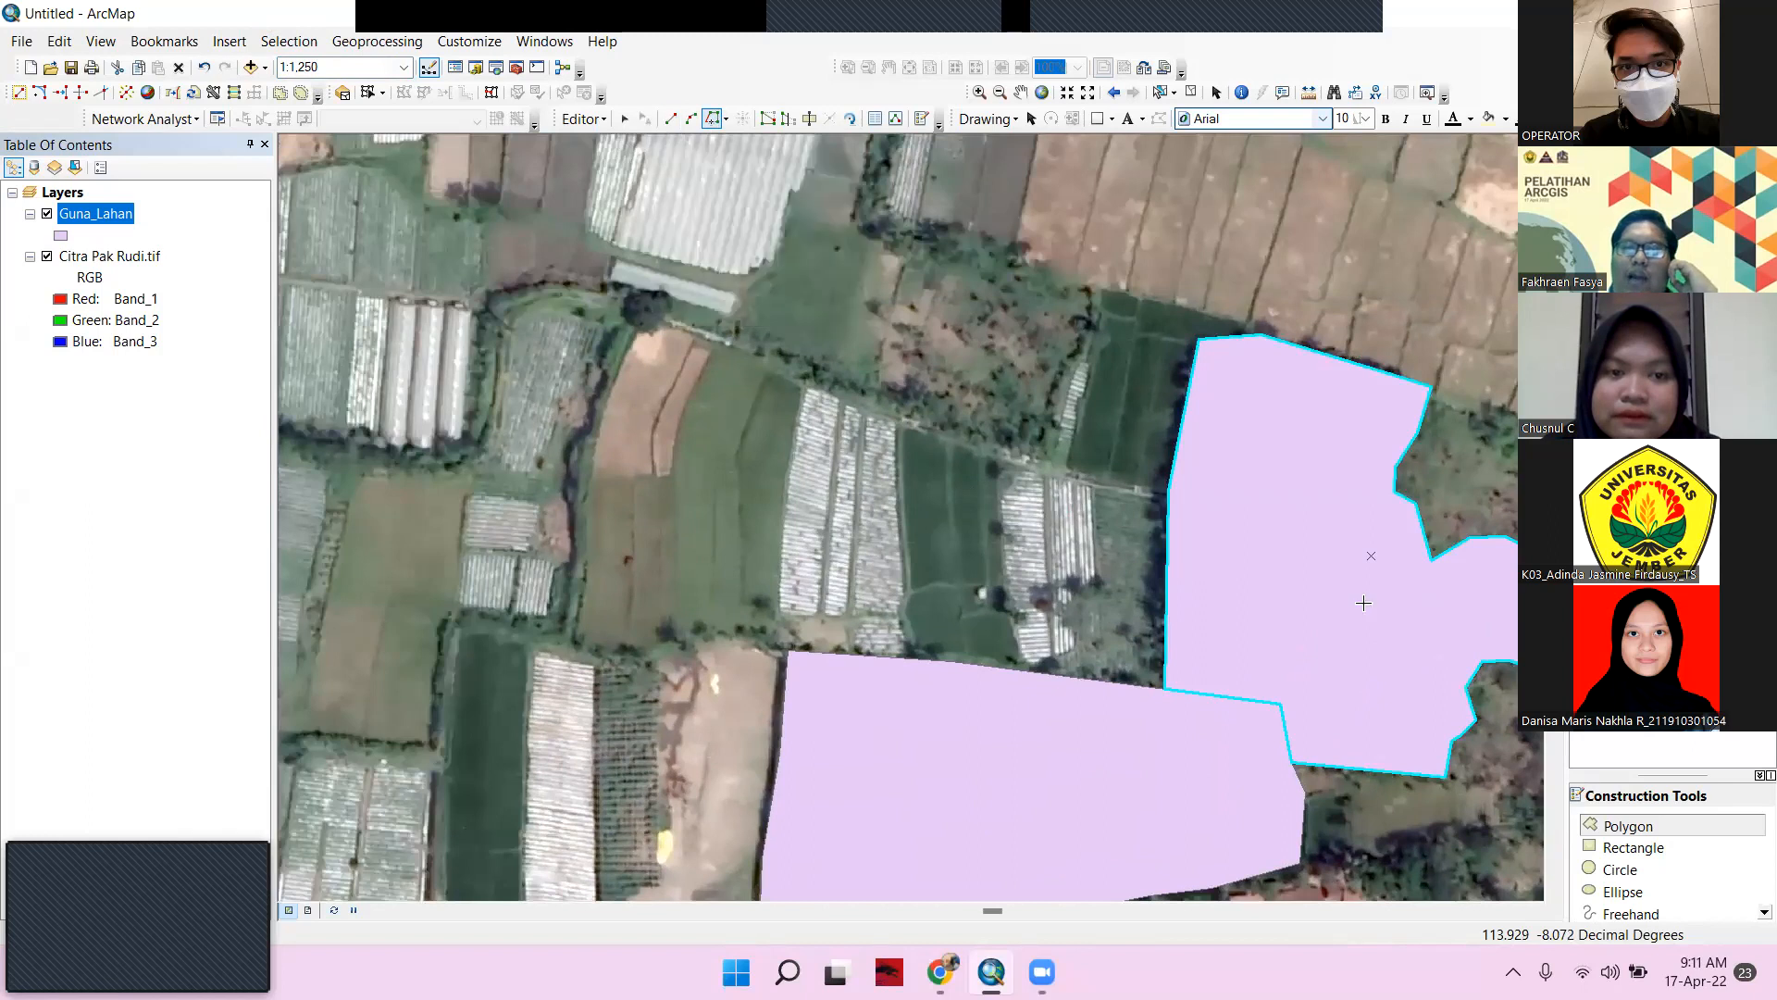
left_click_drag(1300, 699, 1256, 644)
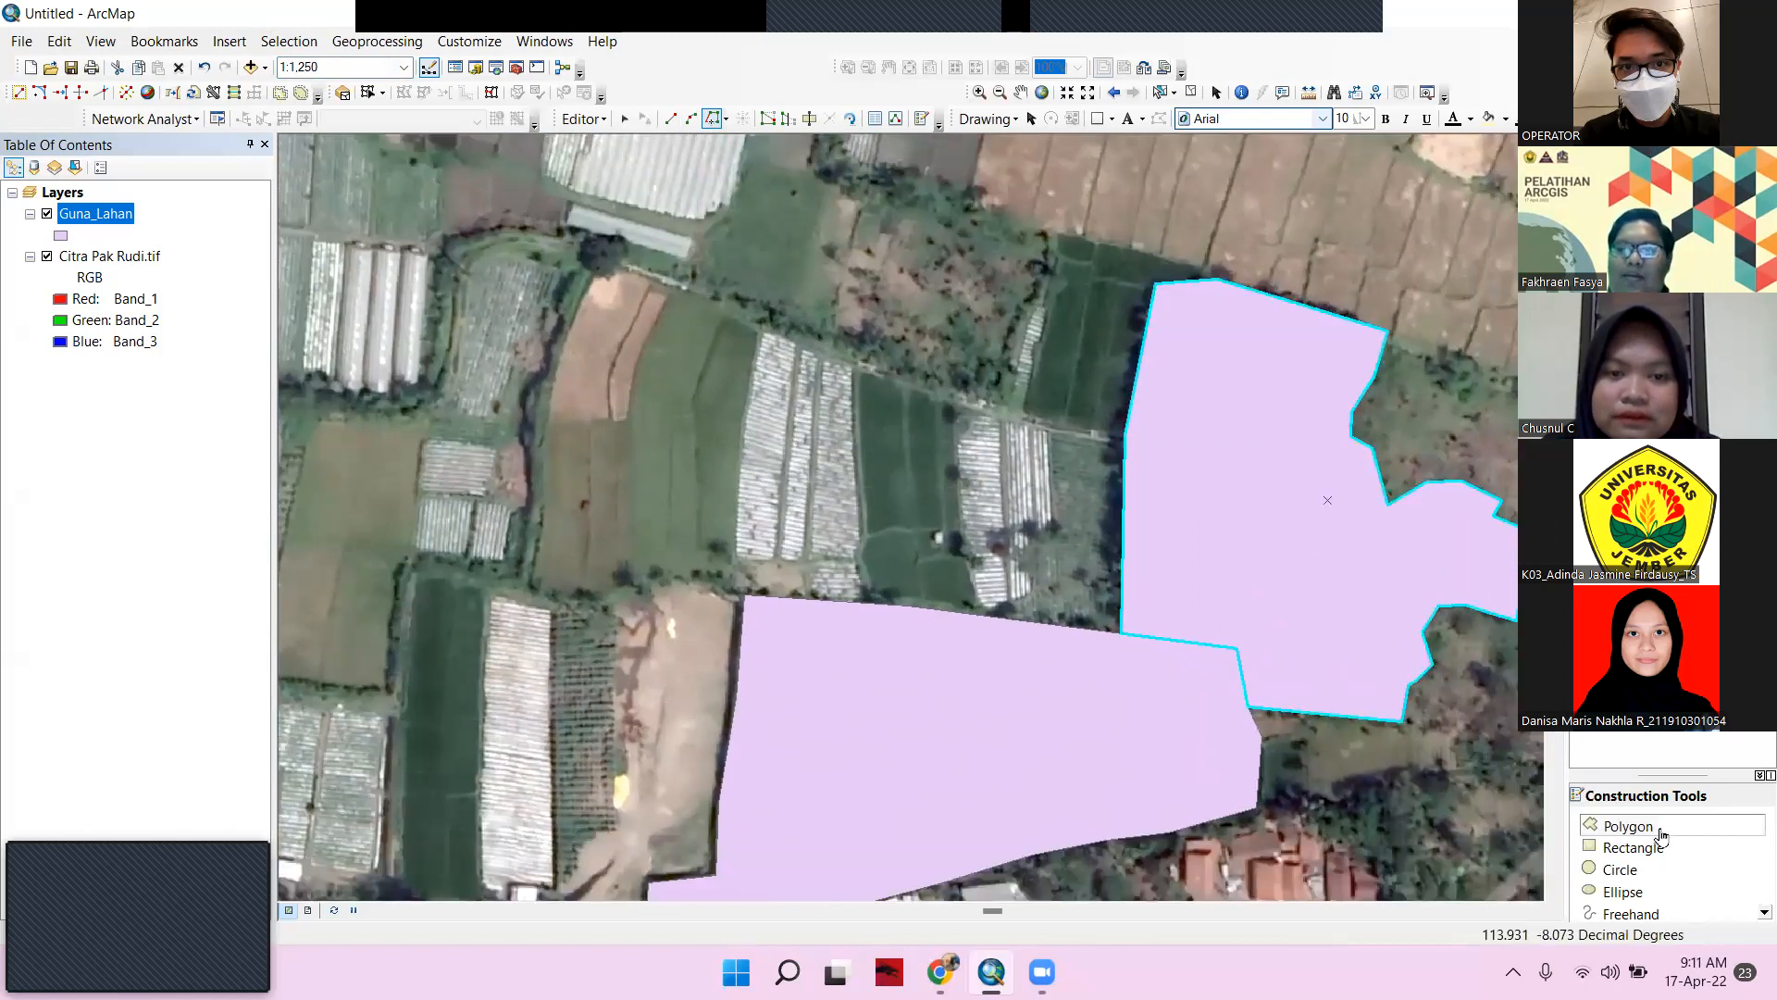
left_click_drag(1187, 559, 1084, 518)
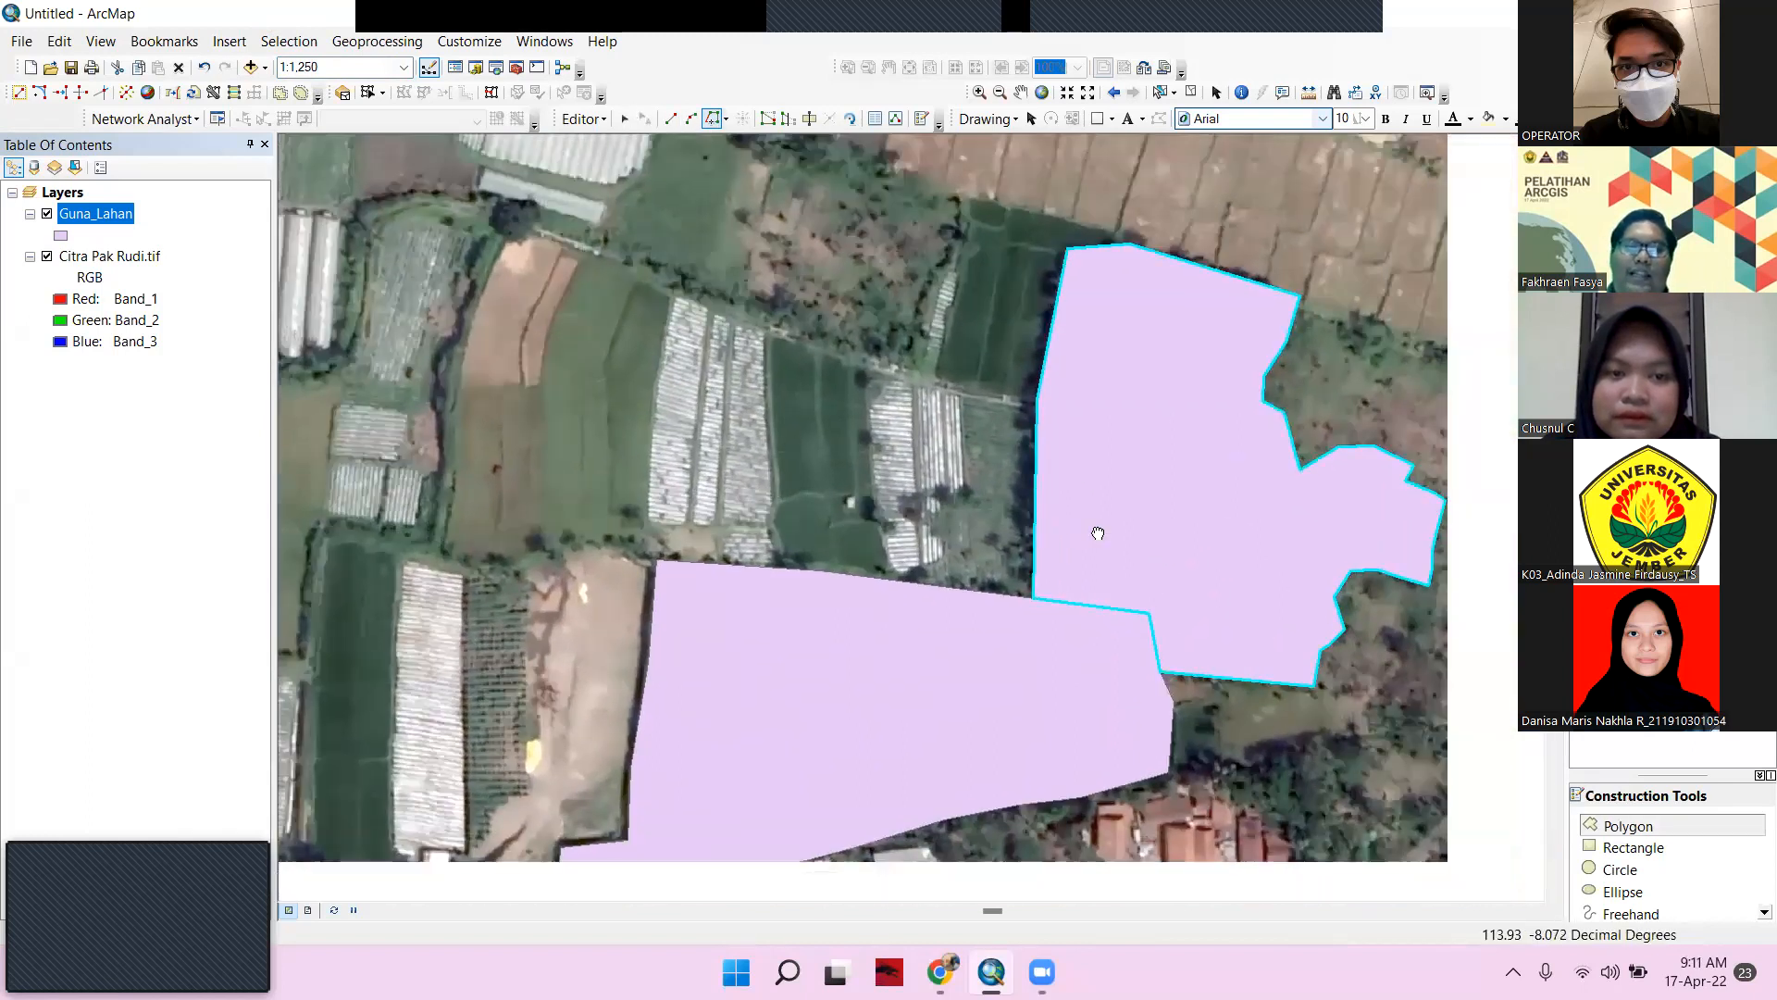
left_click(666, 121)
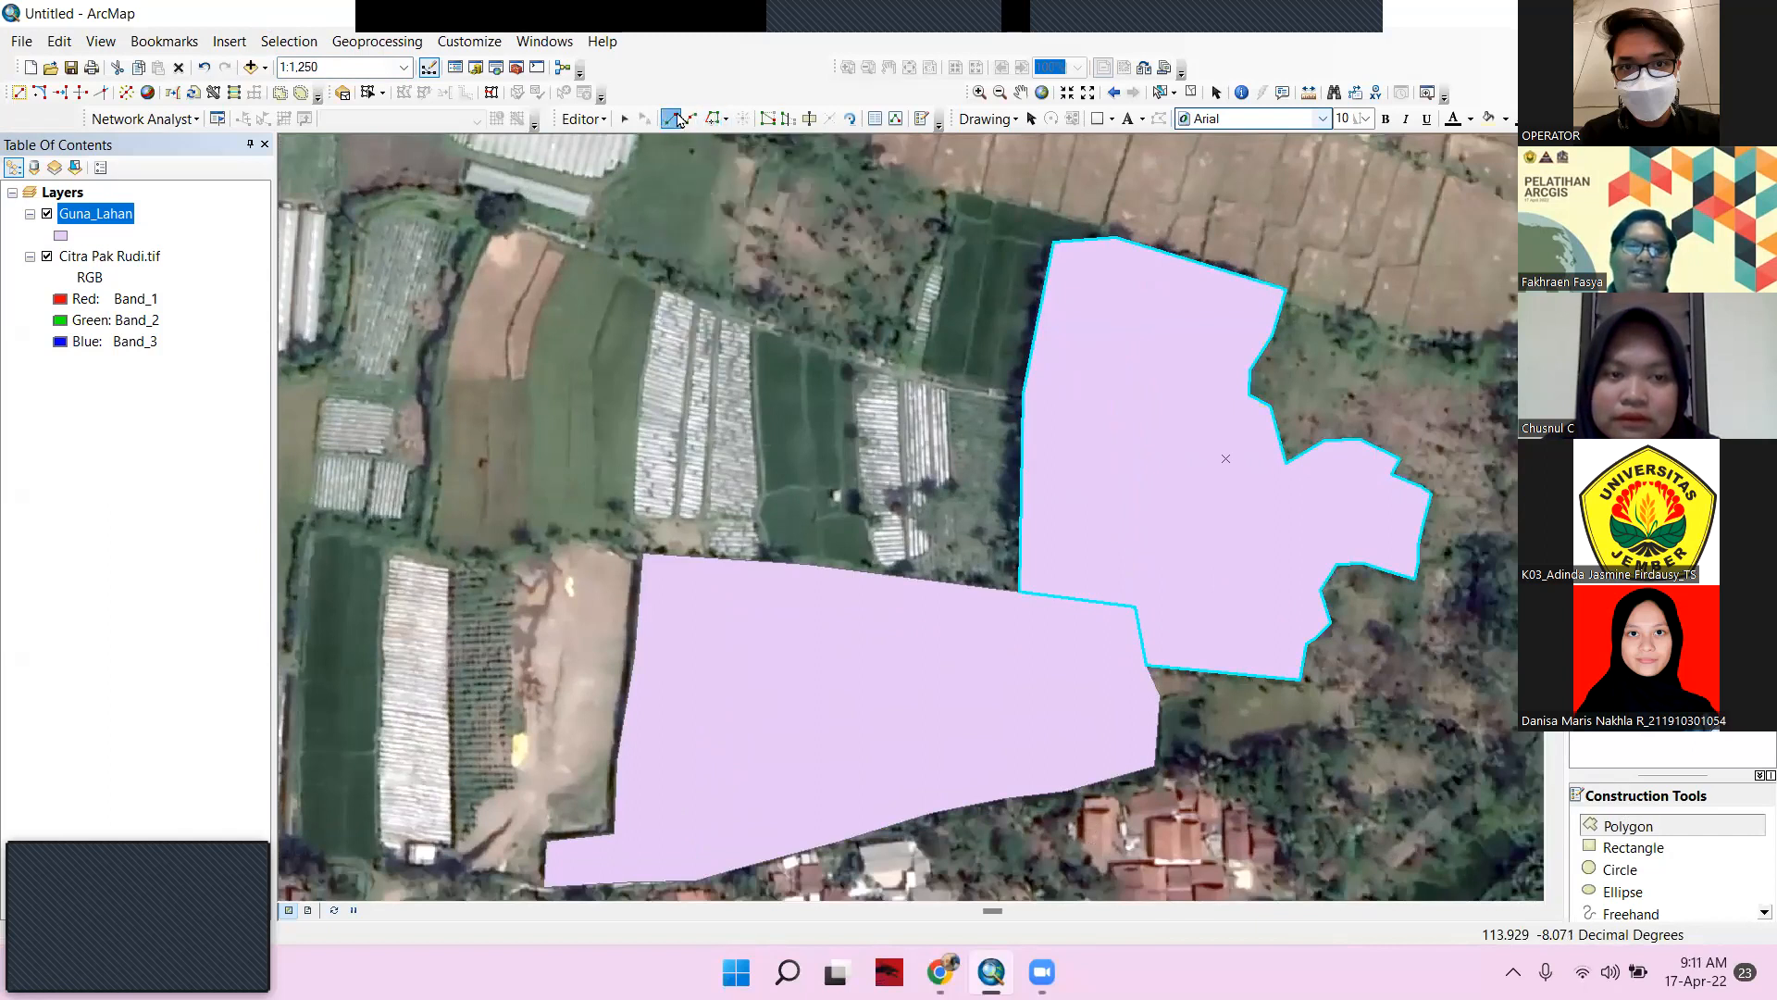
left_click_drag(856, 417, 911, 508)
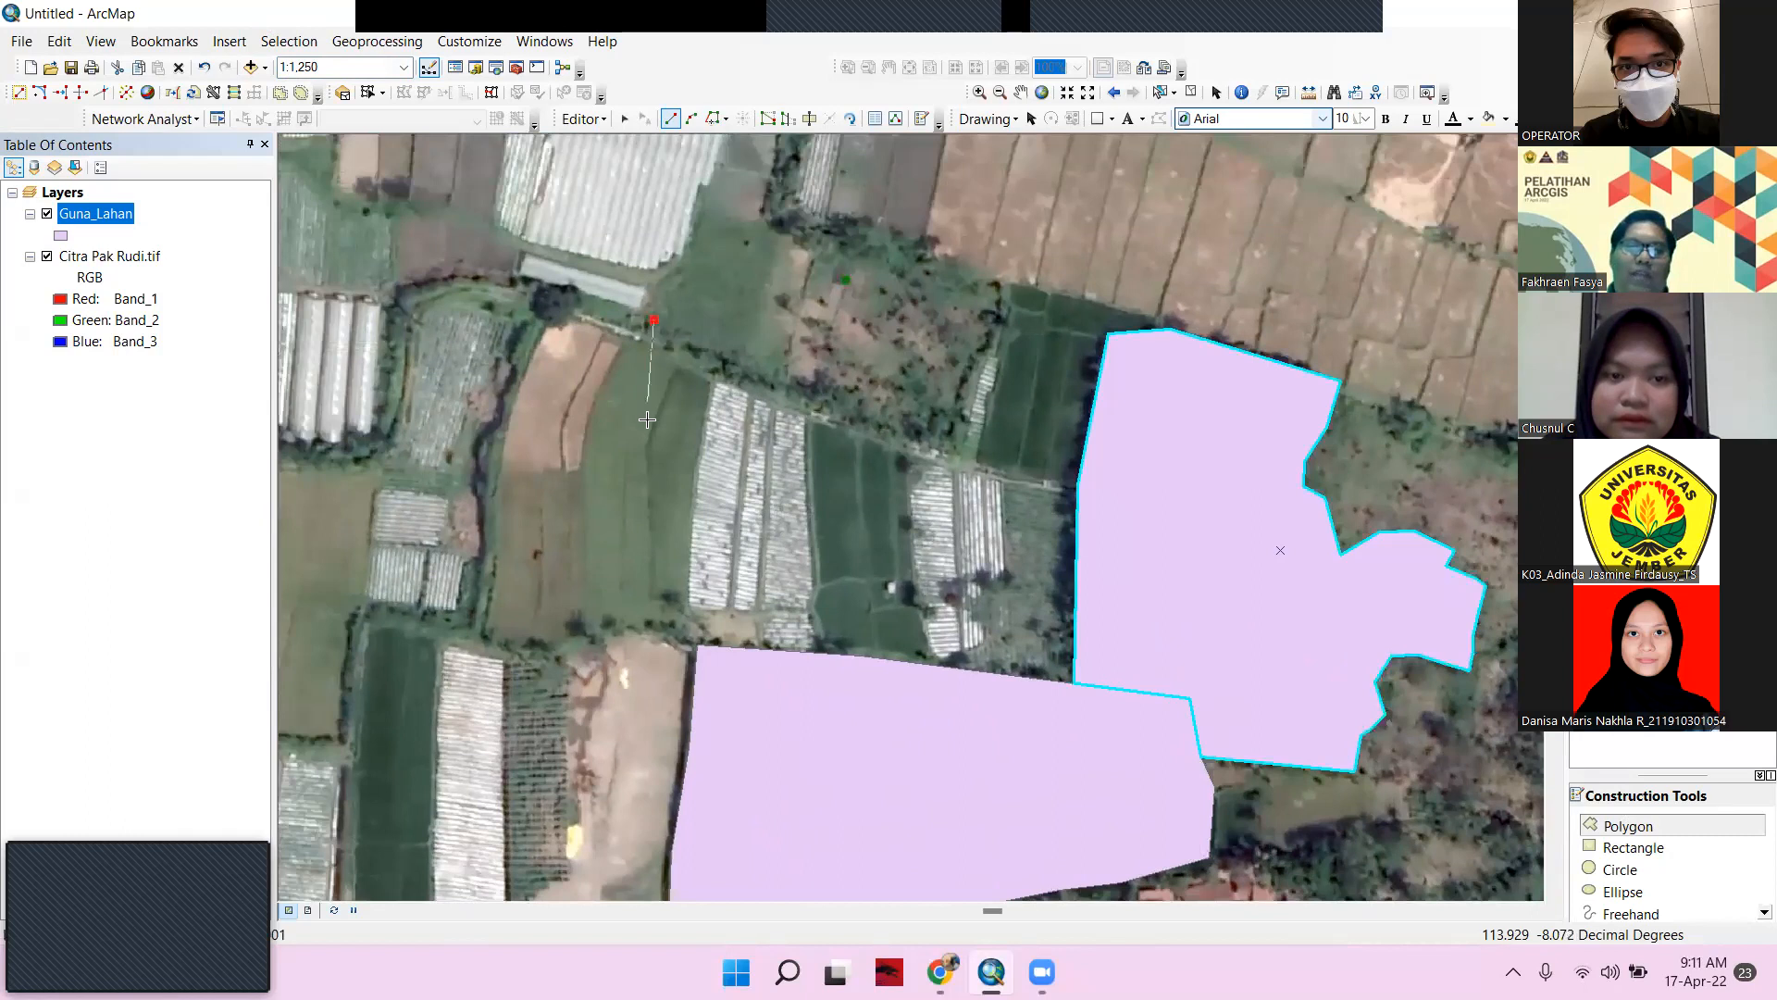
left_click(642, 483)
left_click(747, 542)
left_click(915, 574)
left_click(963, 410)
left_click(974, 285)
left_click(949, 224)
left_click(879, 211)
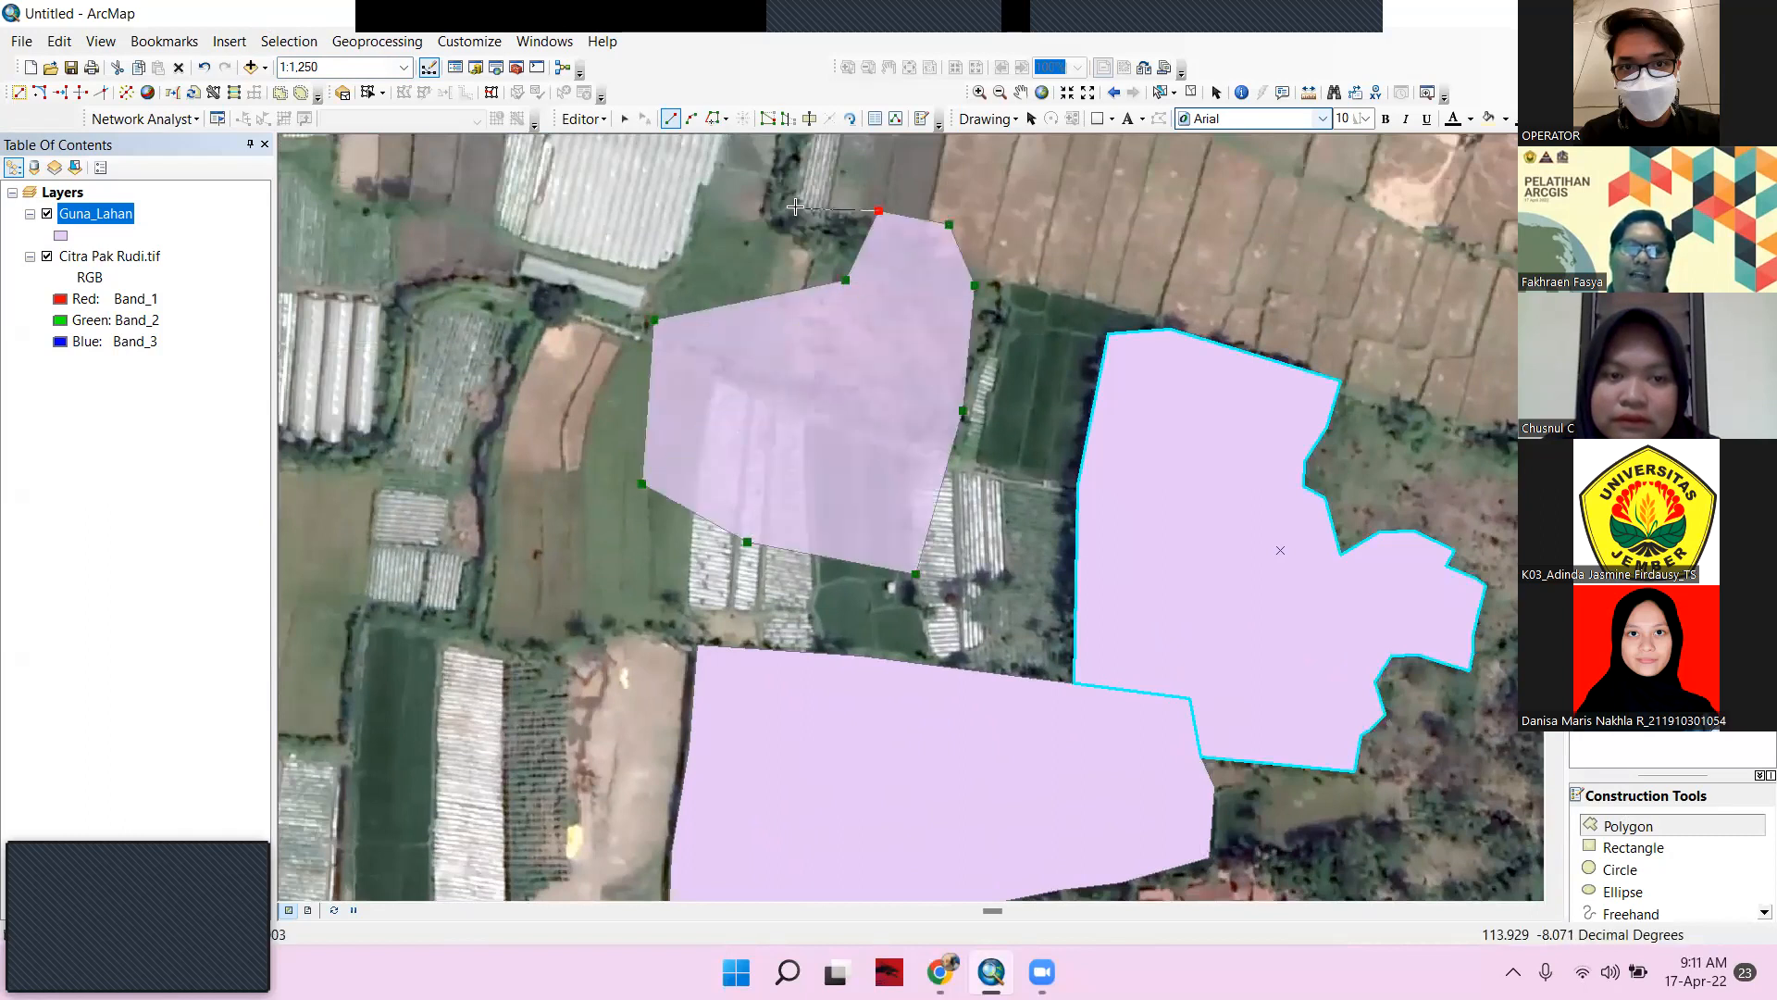
Extend the polygon sketch with vertices westward along the northern field edge as far as the large plastic-covered plot
left_click(805, 208)
left_click(732, 206)
left_click(648, 211)
left_click(619, 231)
left_click(612, 240)
right_click(639, 262)
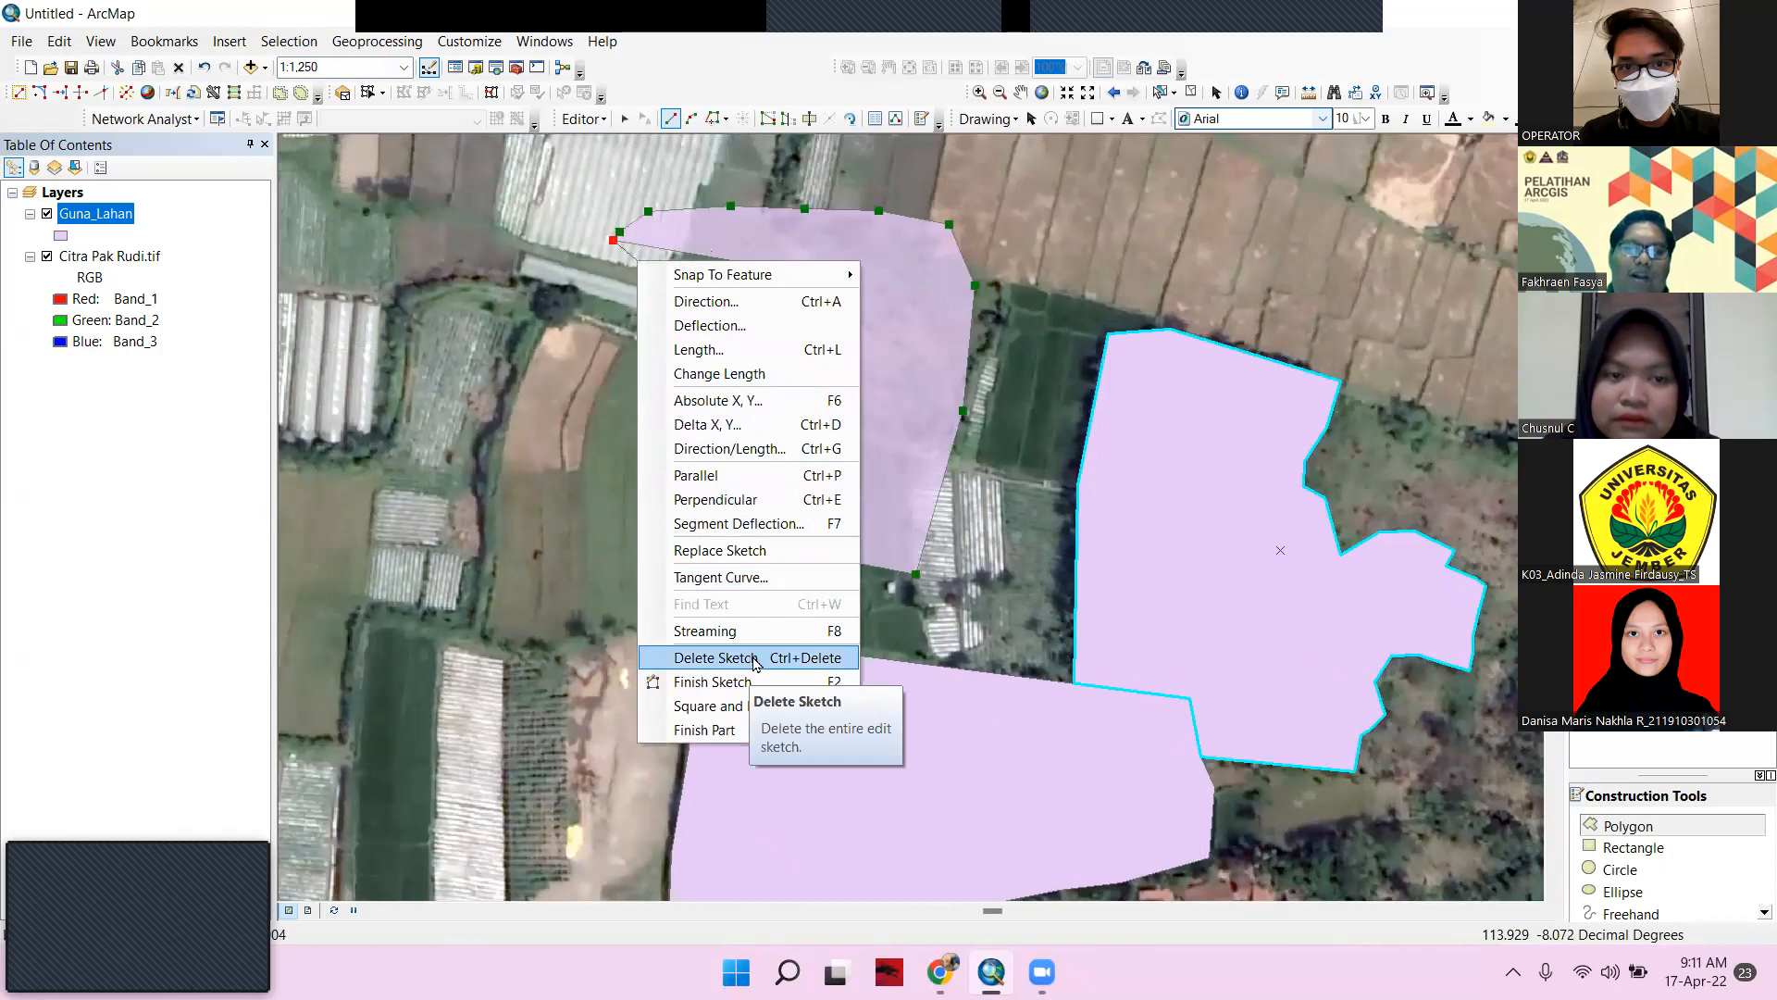
left_click(857, 247)
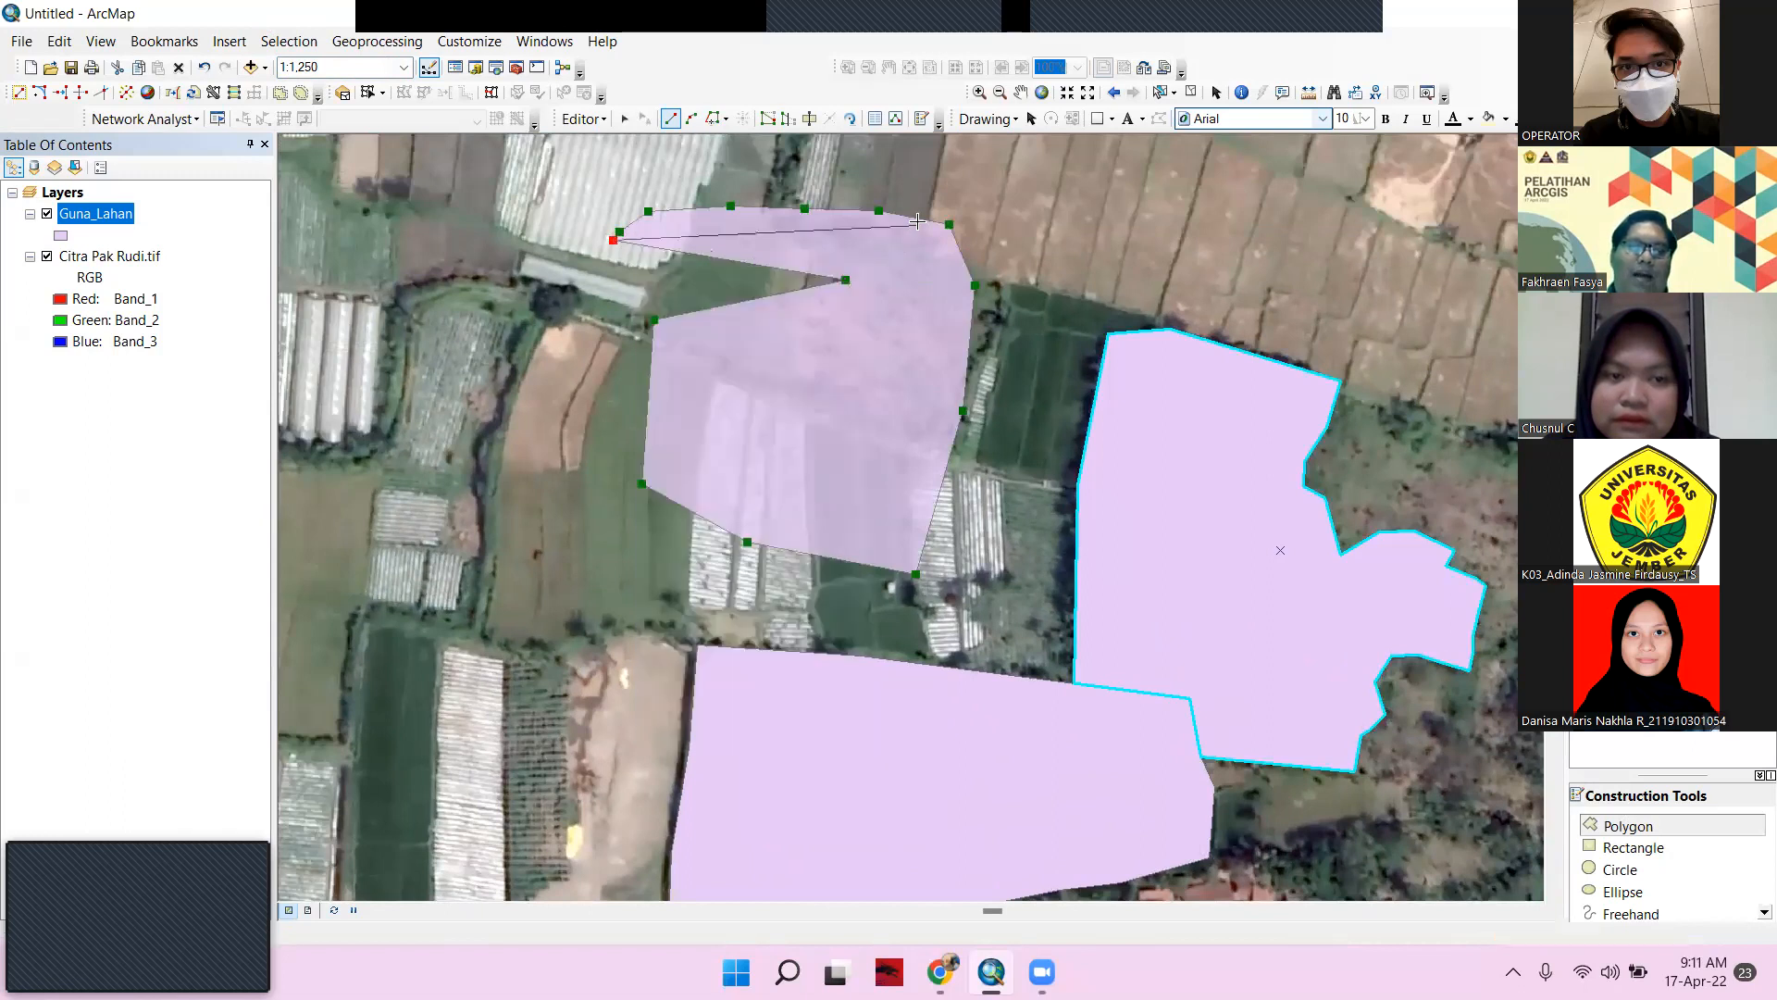
right_click(651, 274)
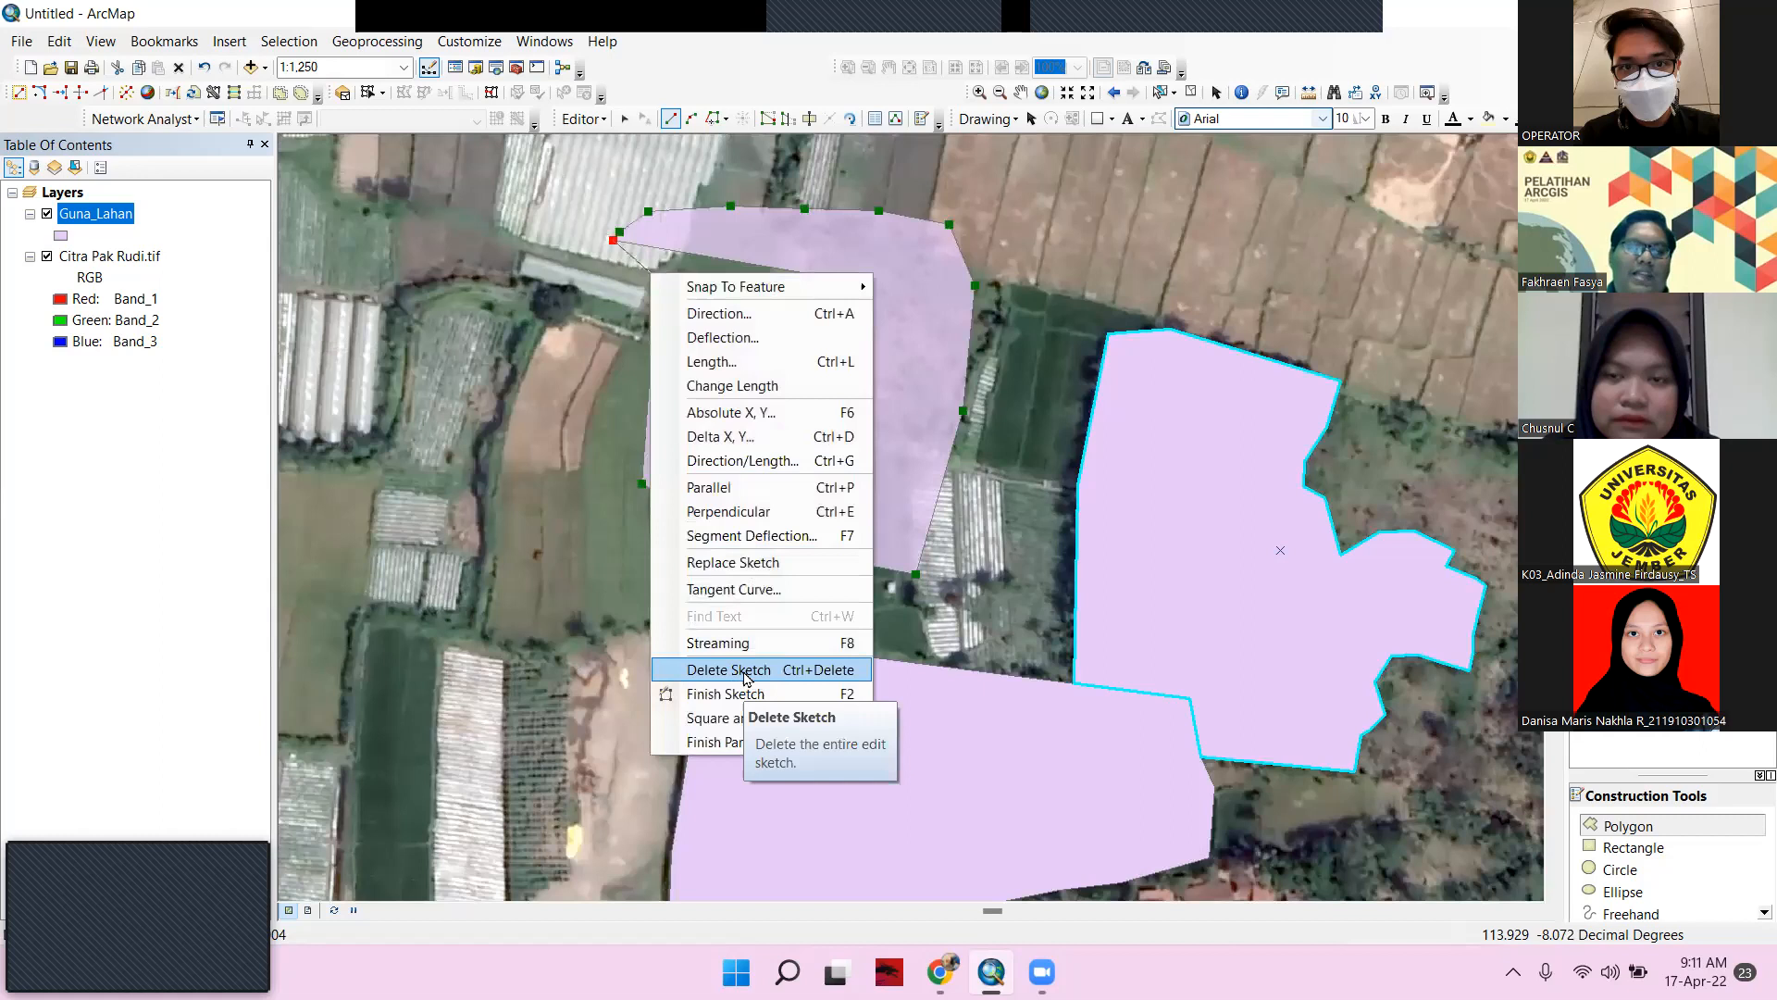
left_click_drag(571, 261, 581, 264)
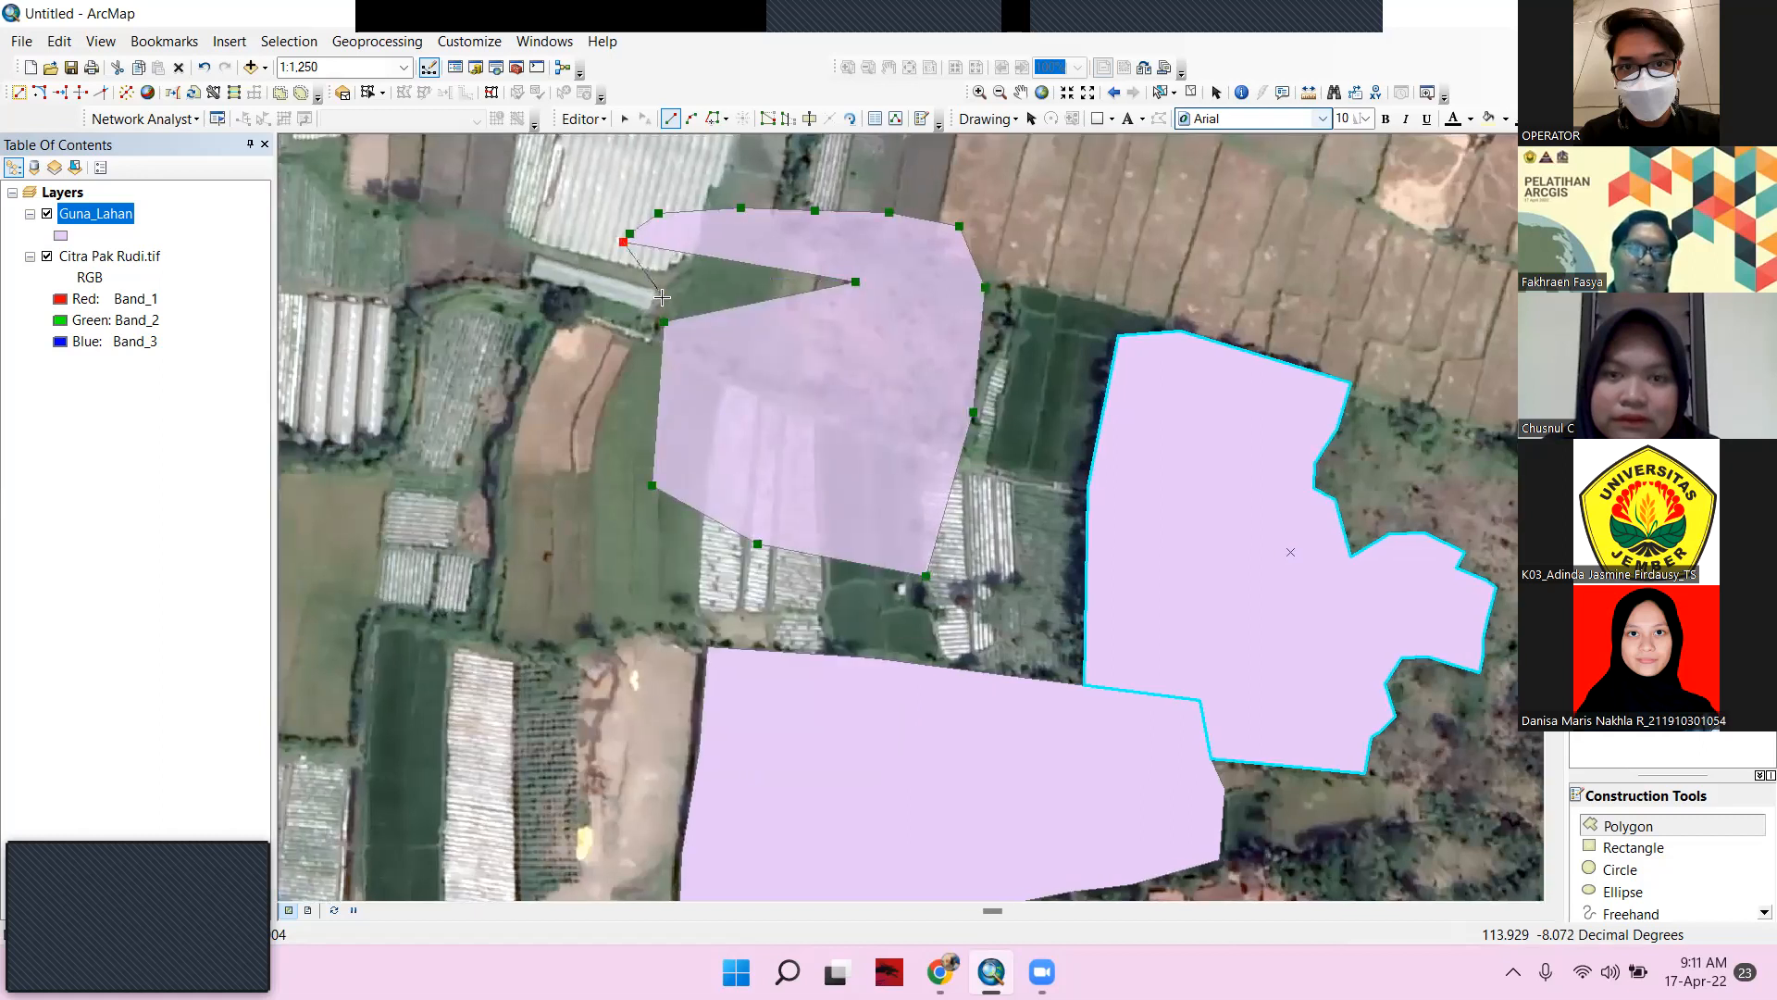
Undo the latest sketch vertices and delete the entire unfinished polygon sketch
key("ctrl+z")
key("ctrl+z")
key("ctrl+z")
key("ctrl+z")
key("ctrl+z")
key("ctrl+z")
key("ctrl+z")
key("ctrl+z")
key("ctrl+z")
key("ctrl+z")
key("ctrl+z")
key("ctrl+z")
key("ctrl+z")
key("ctrl+z")
key("ctrl+z")
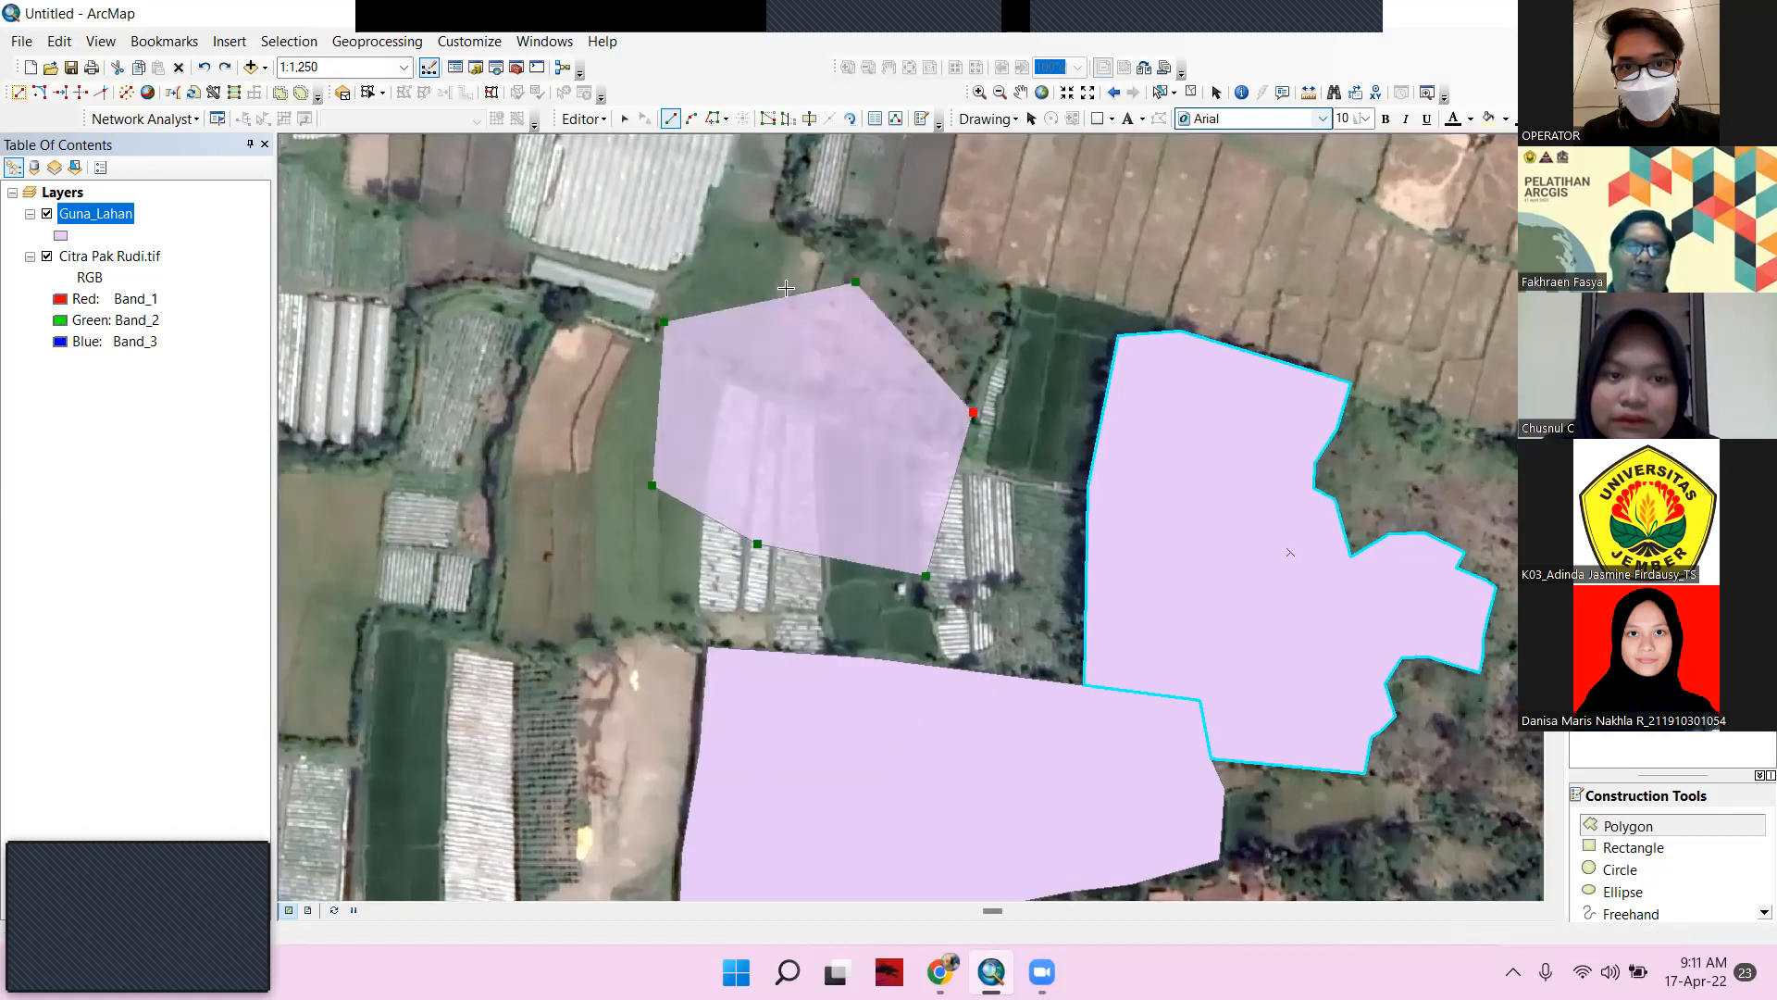
right_click(932, 307)
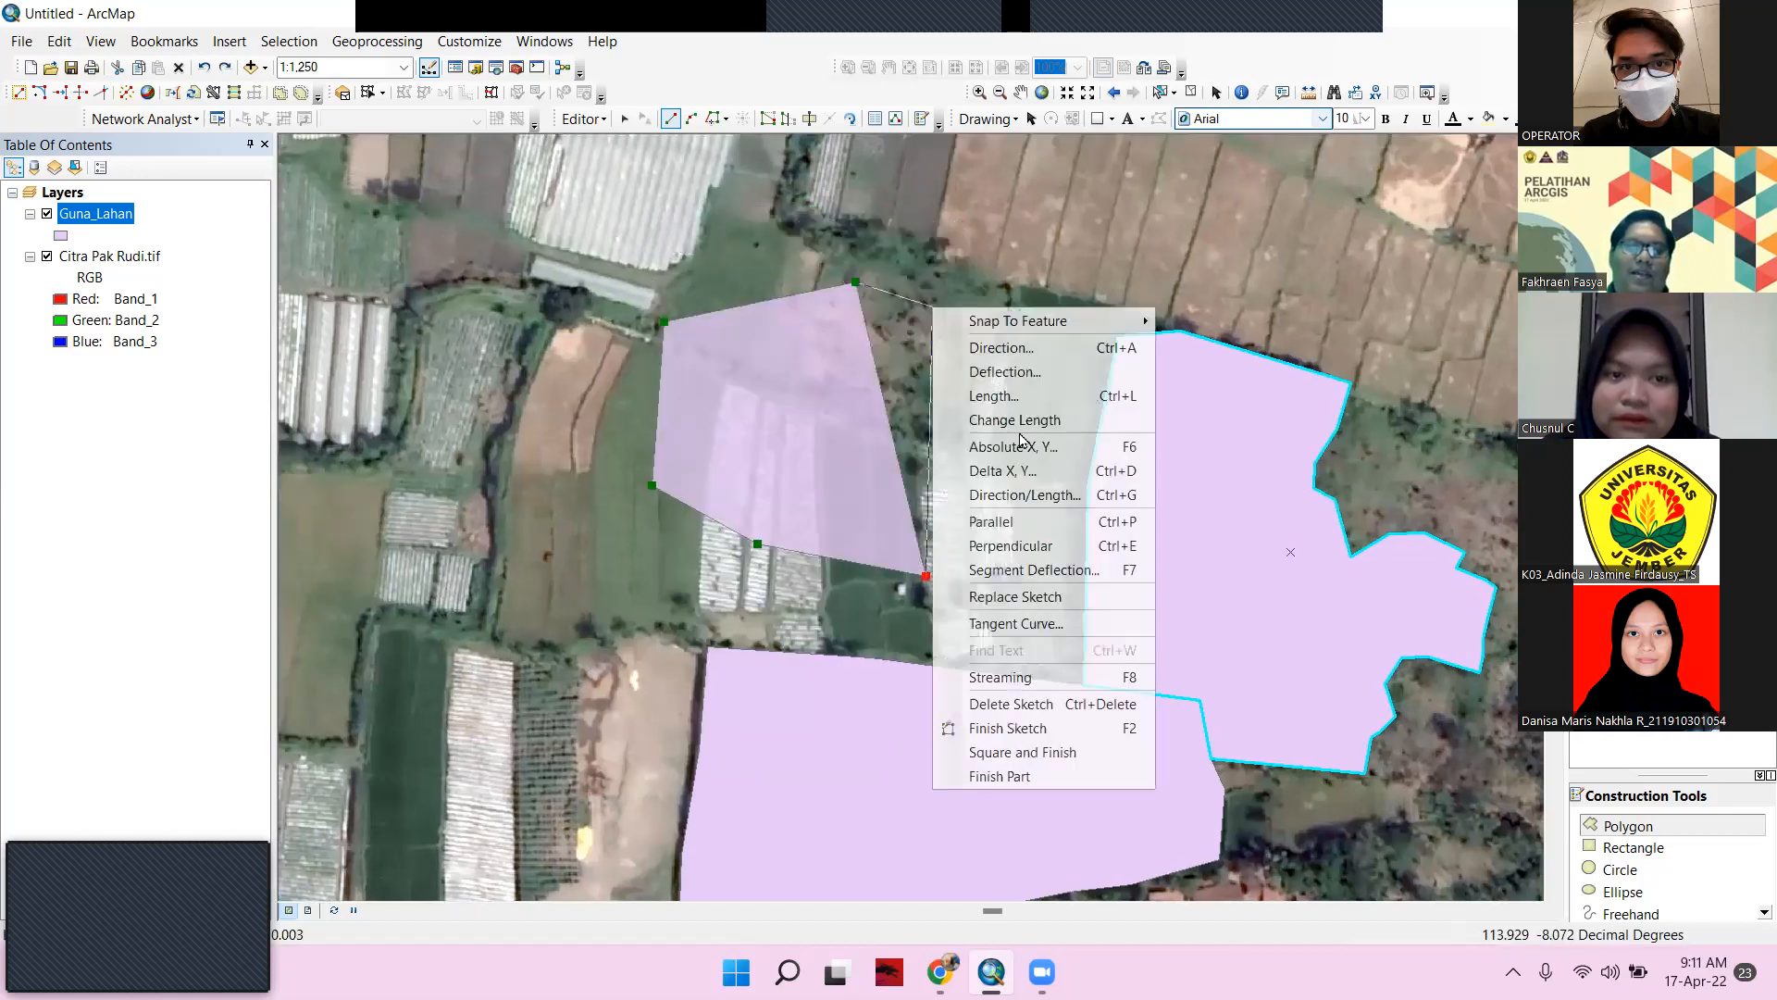
left_click(1011, 703)
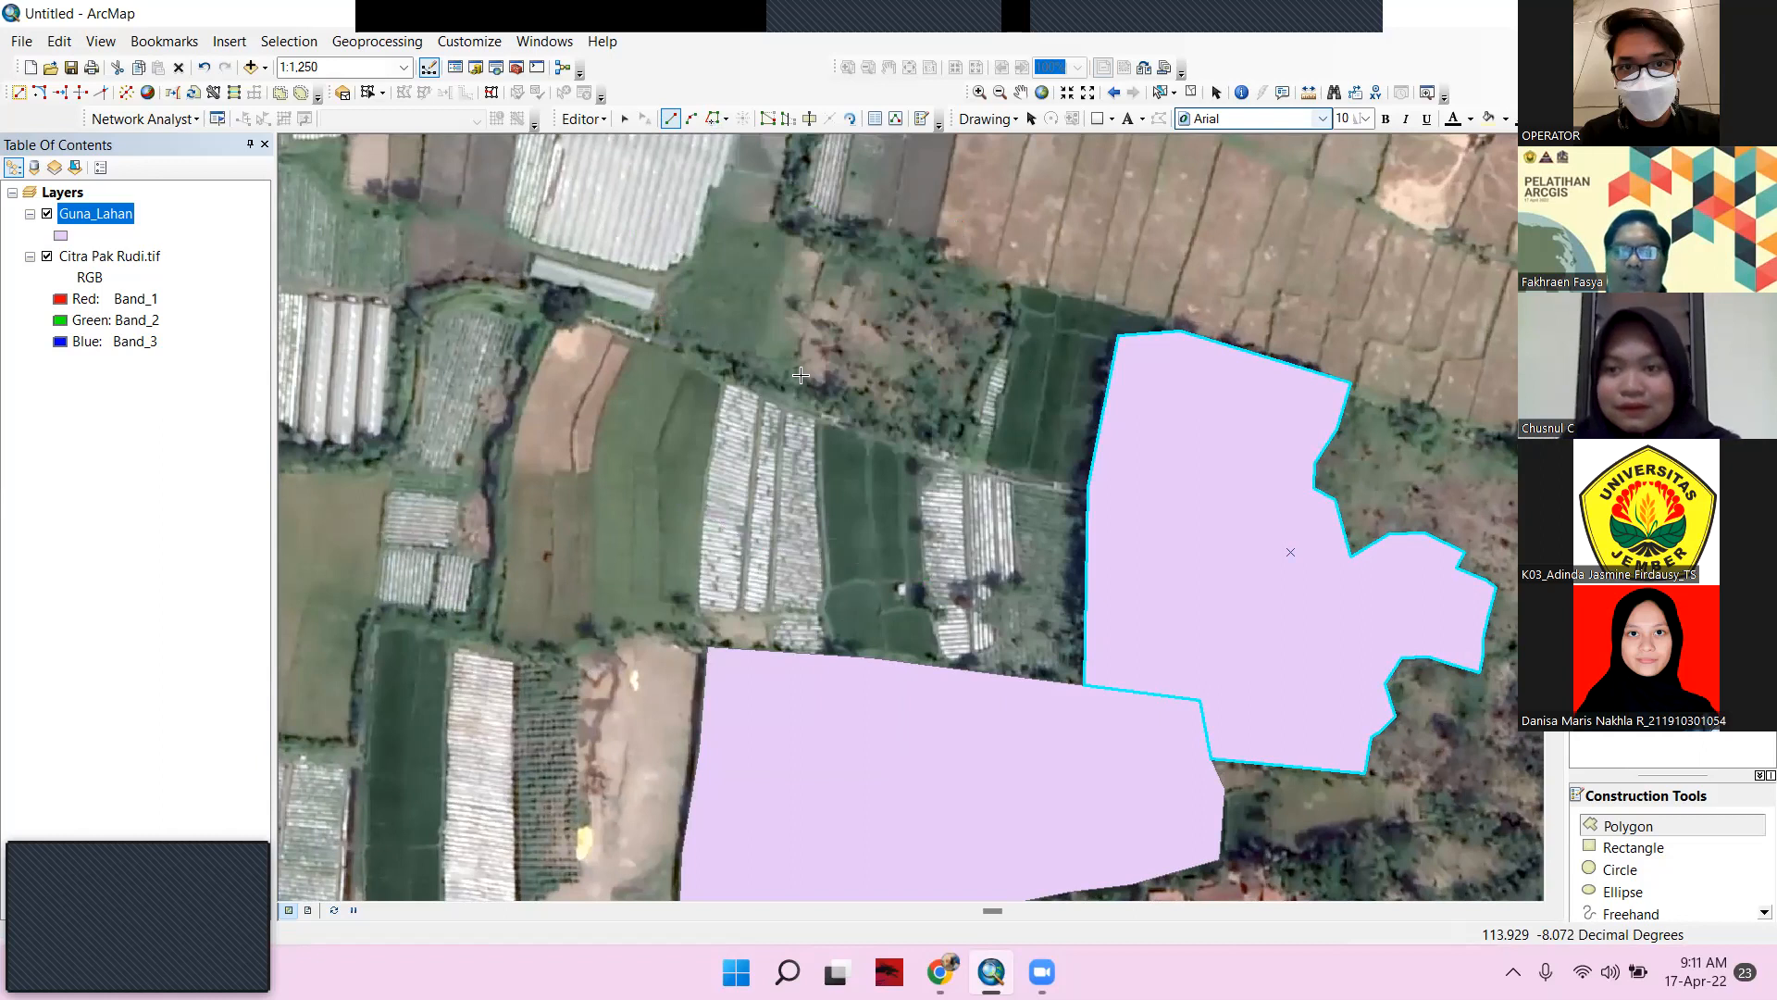
Sketch a four-corner polygon around the block of red-roofed houses east of the road in the western part of the image
left_click_drag(845, 341, 851, 400)
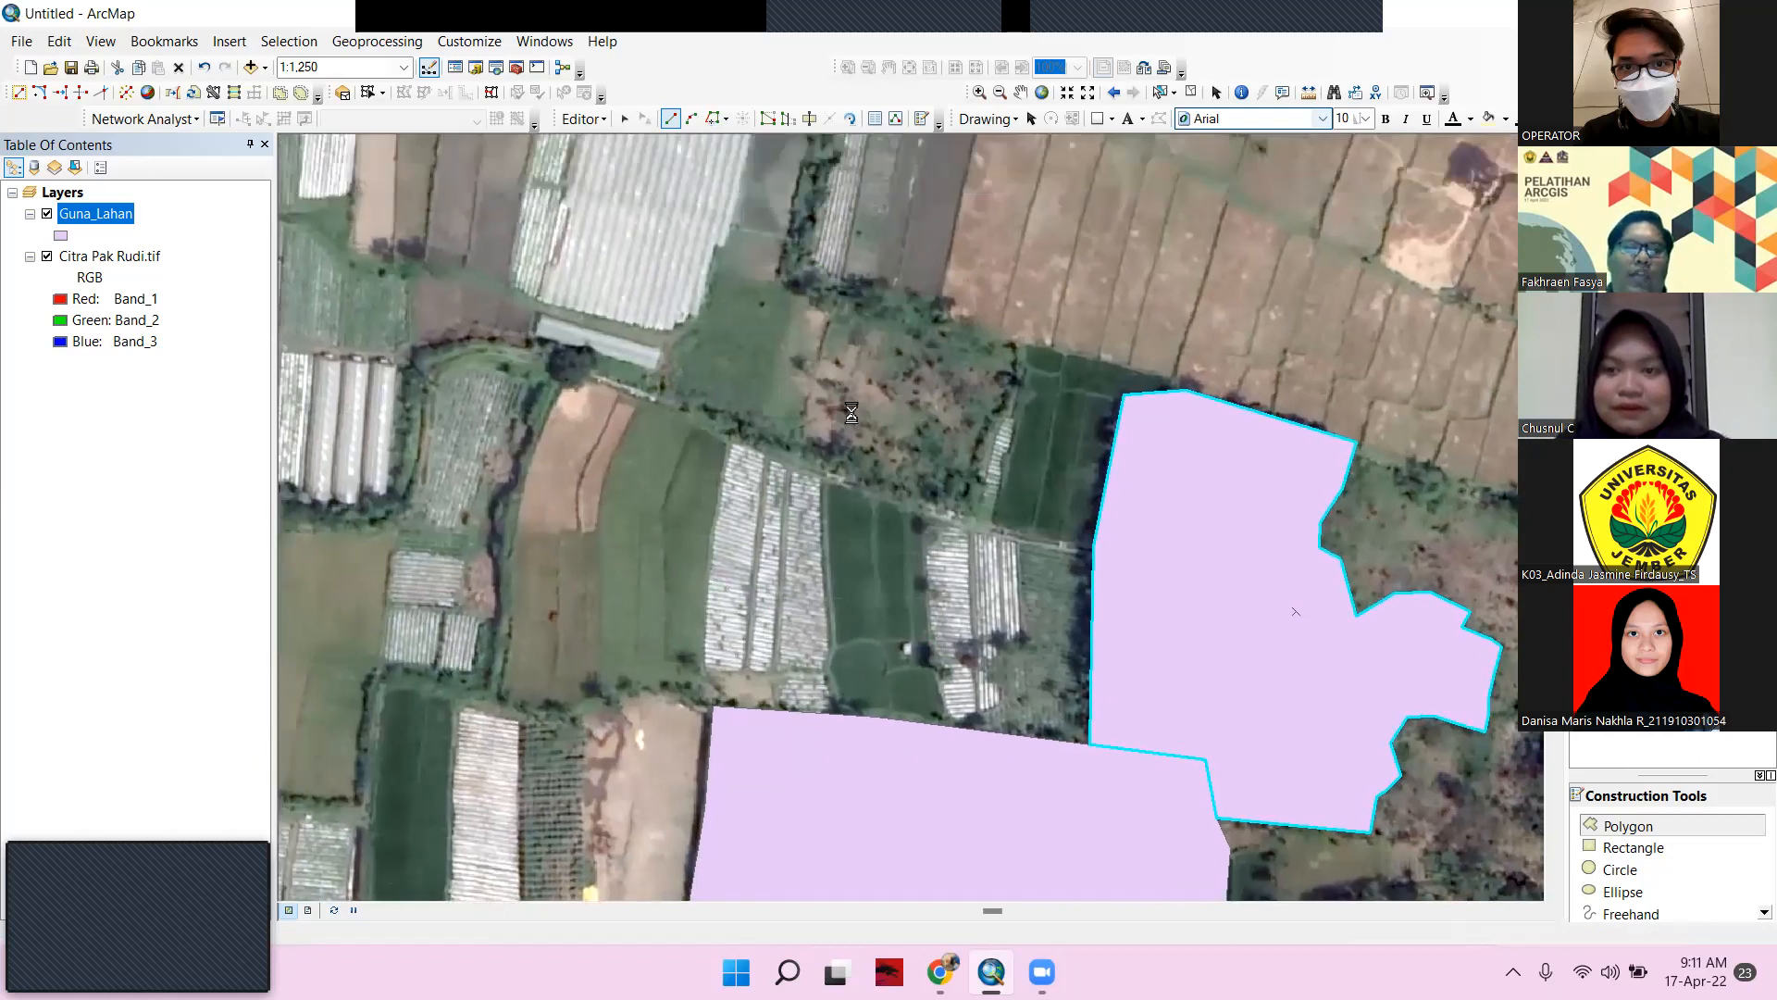
left_click_drag(830, 299, 544, 537)
scroll(851, 441, "down", 2)
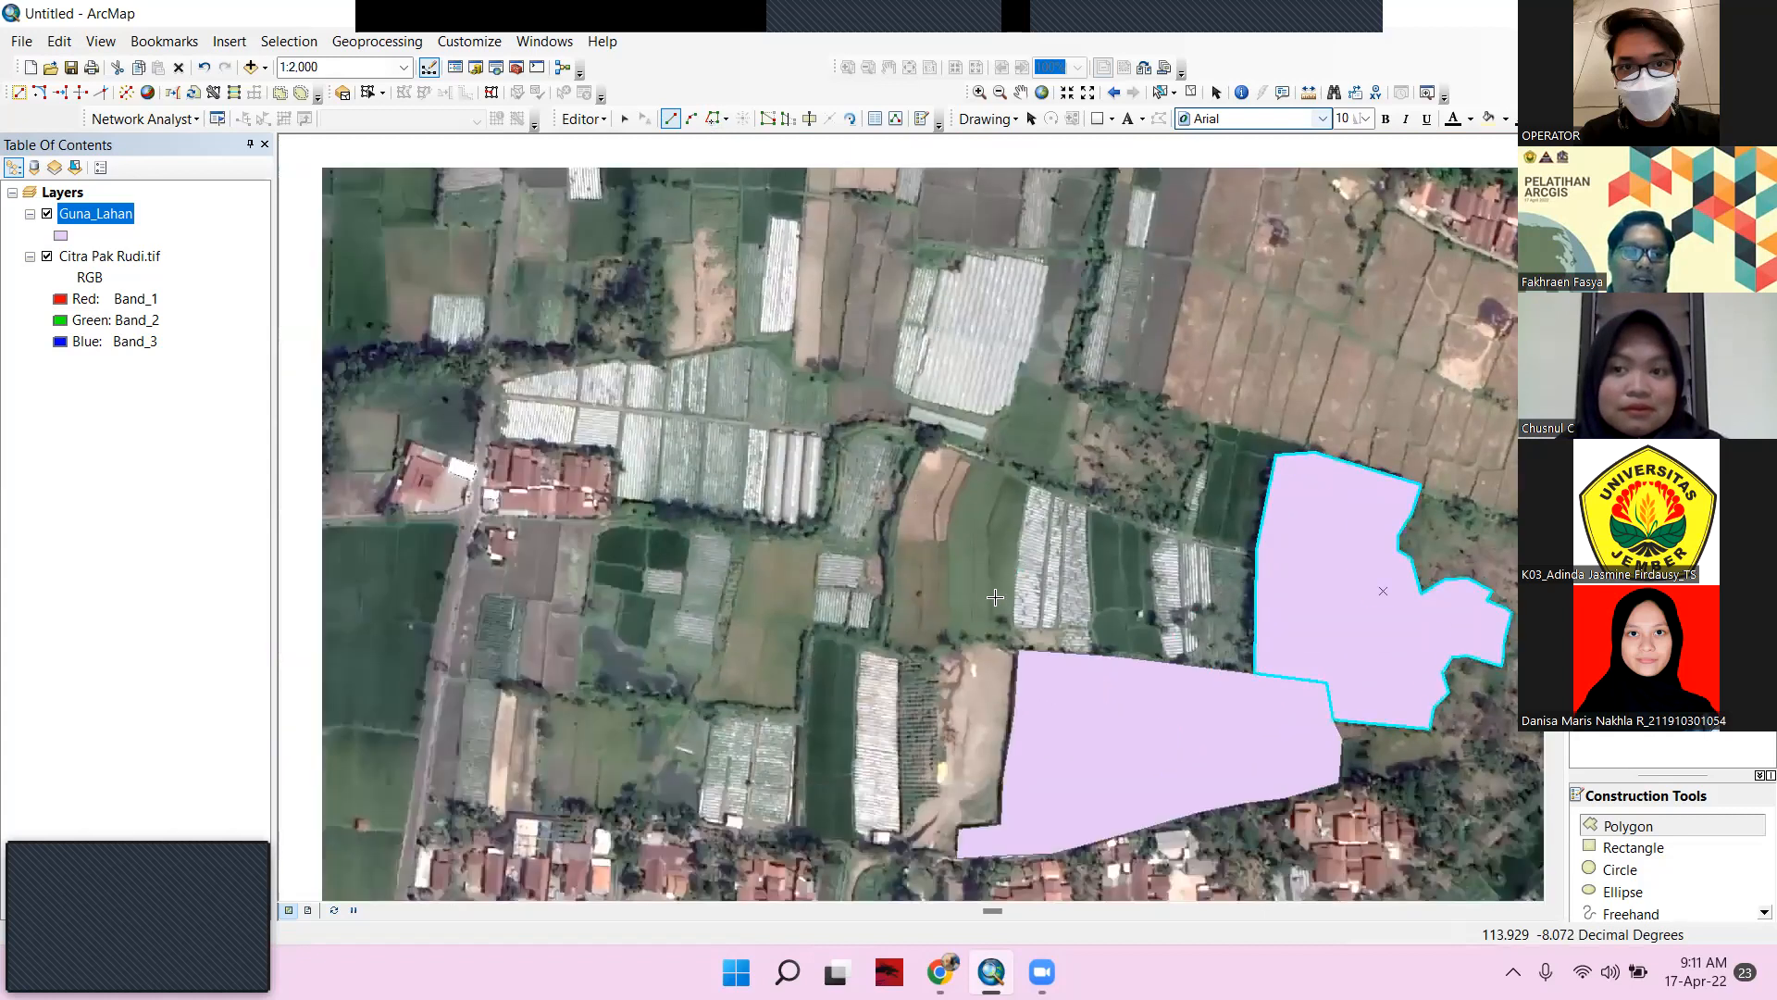
left_click_drag(993, 599, 1199, 530)
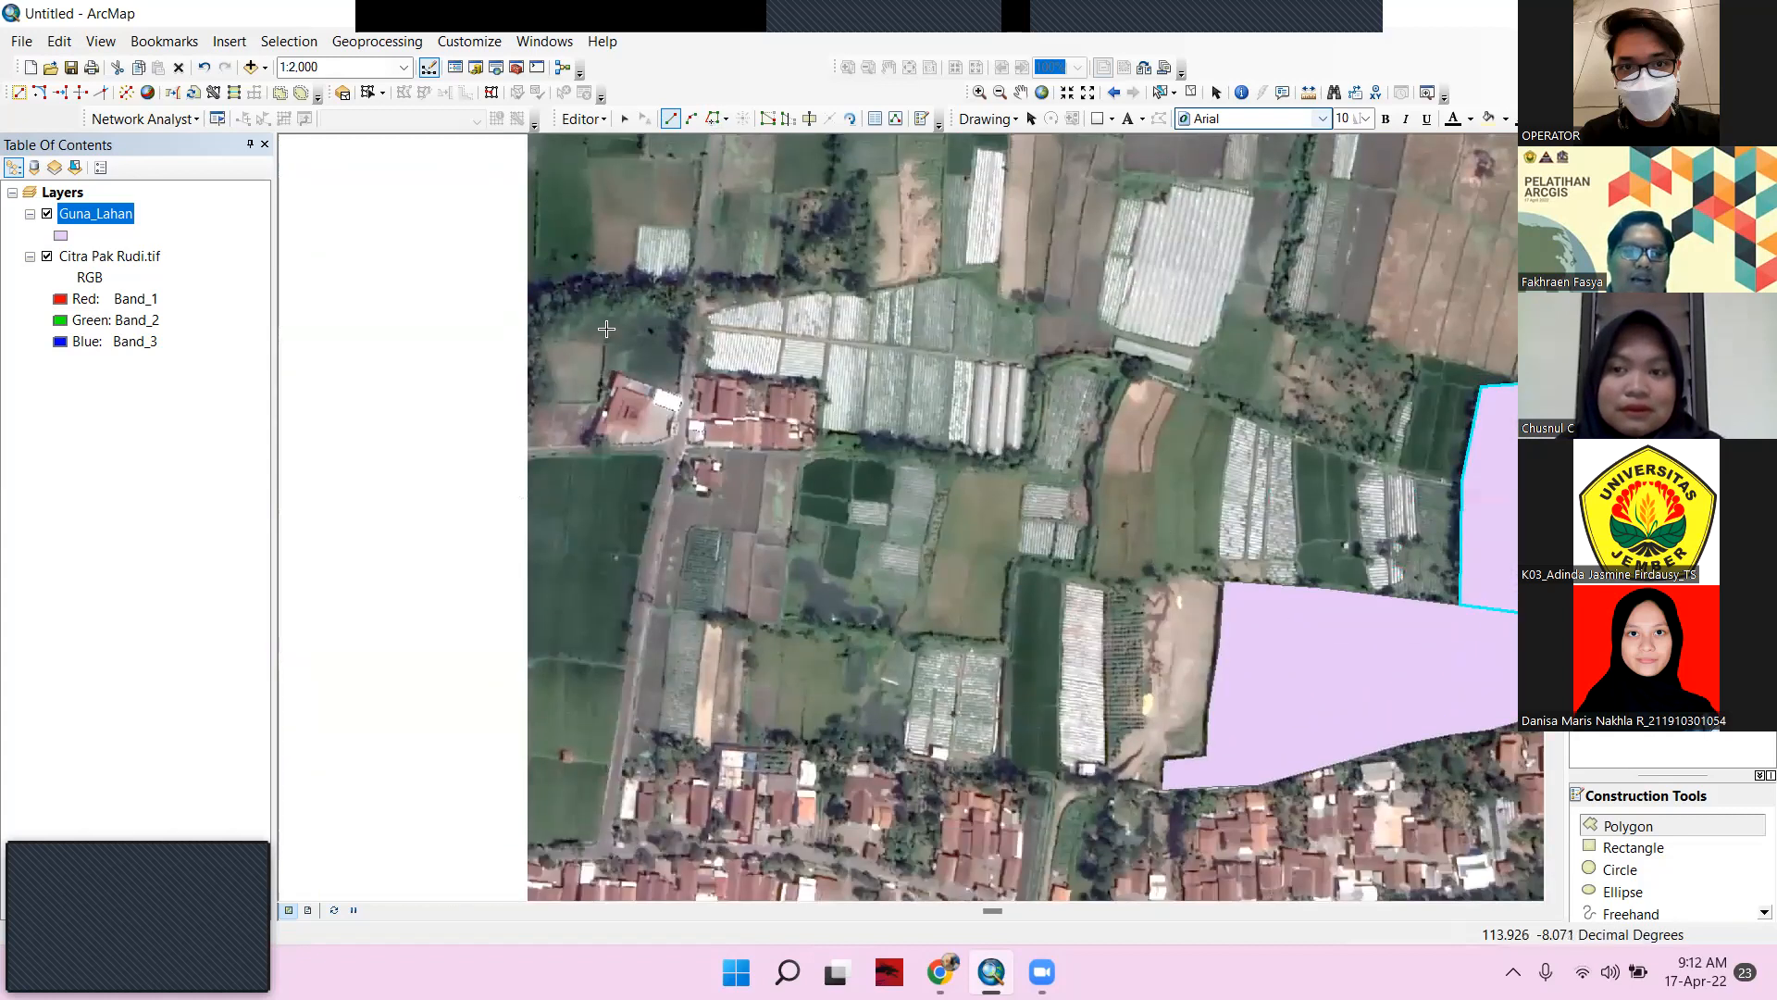
scroll(607, 328, "up", 5)
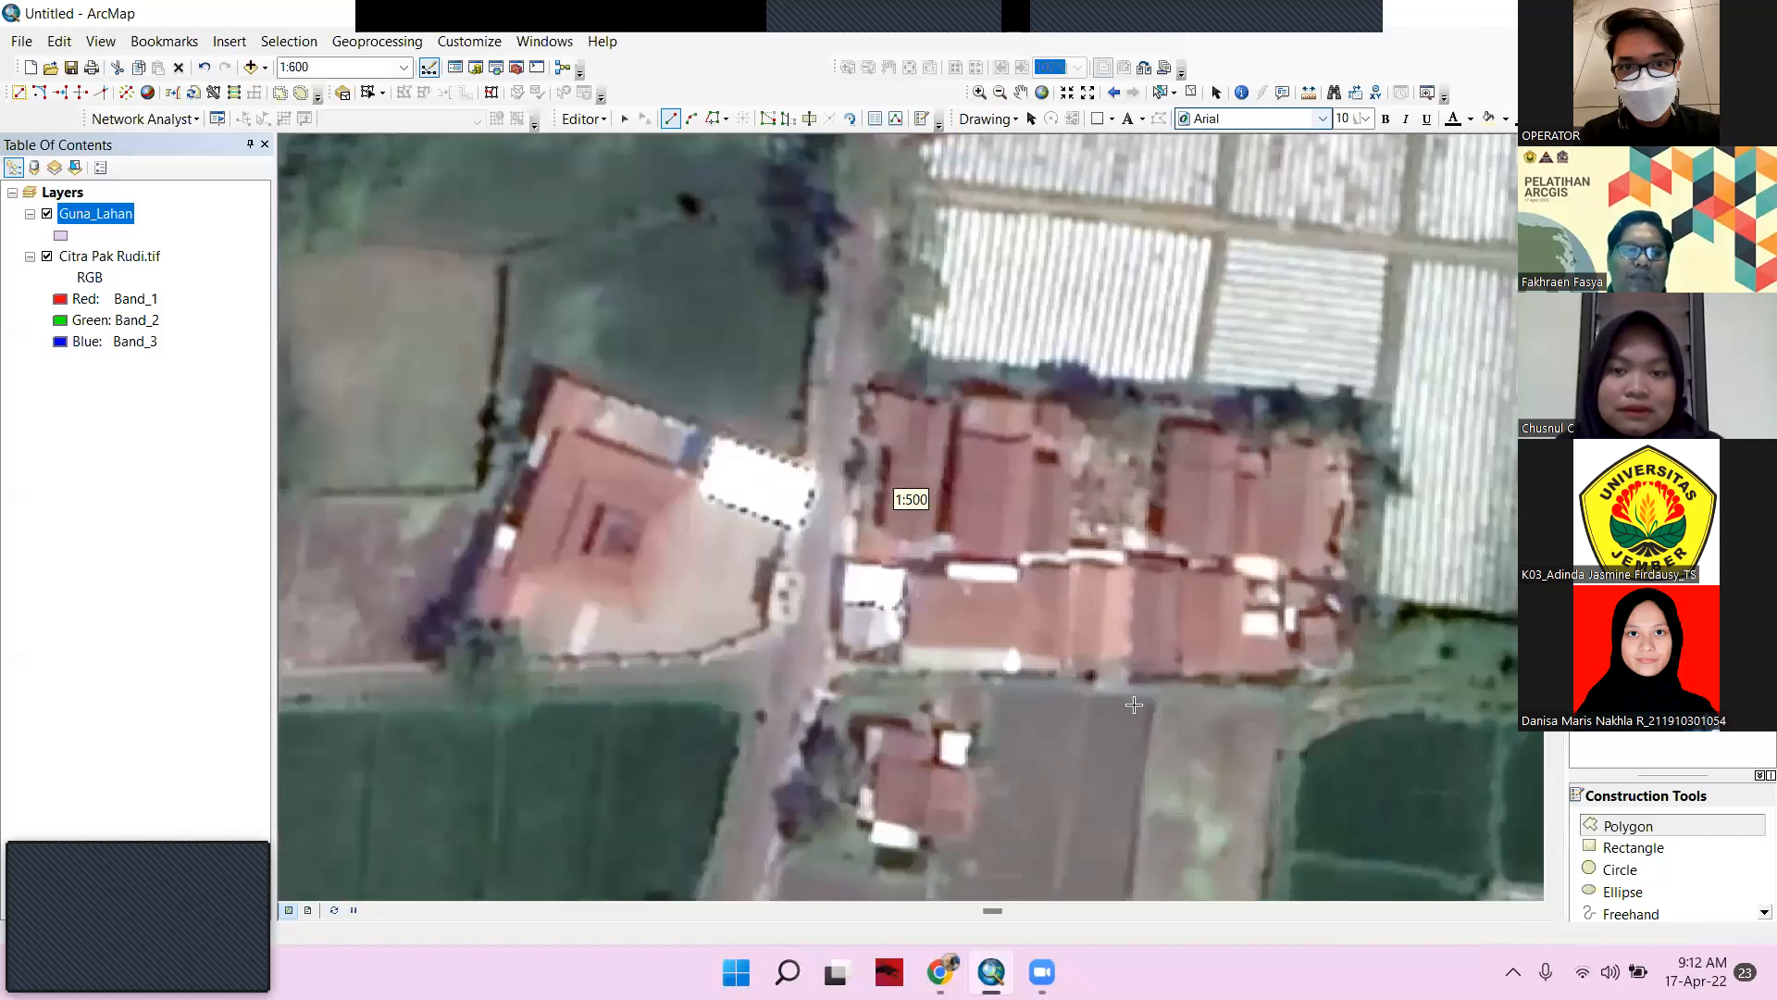
scroll(855, 723, "down", 1)
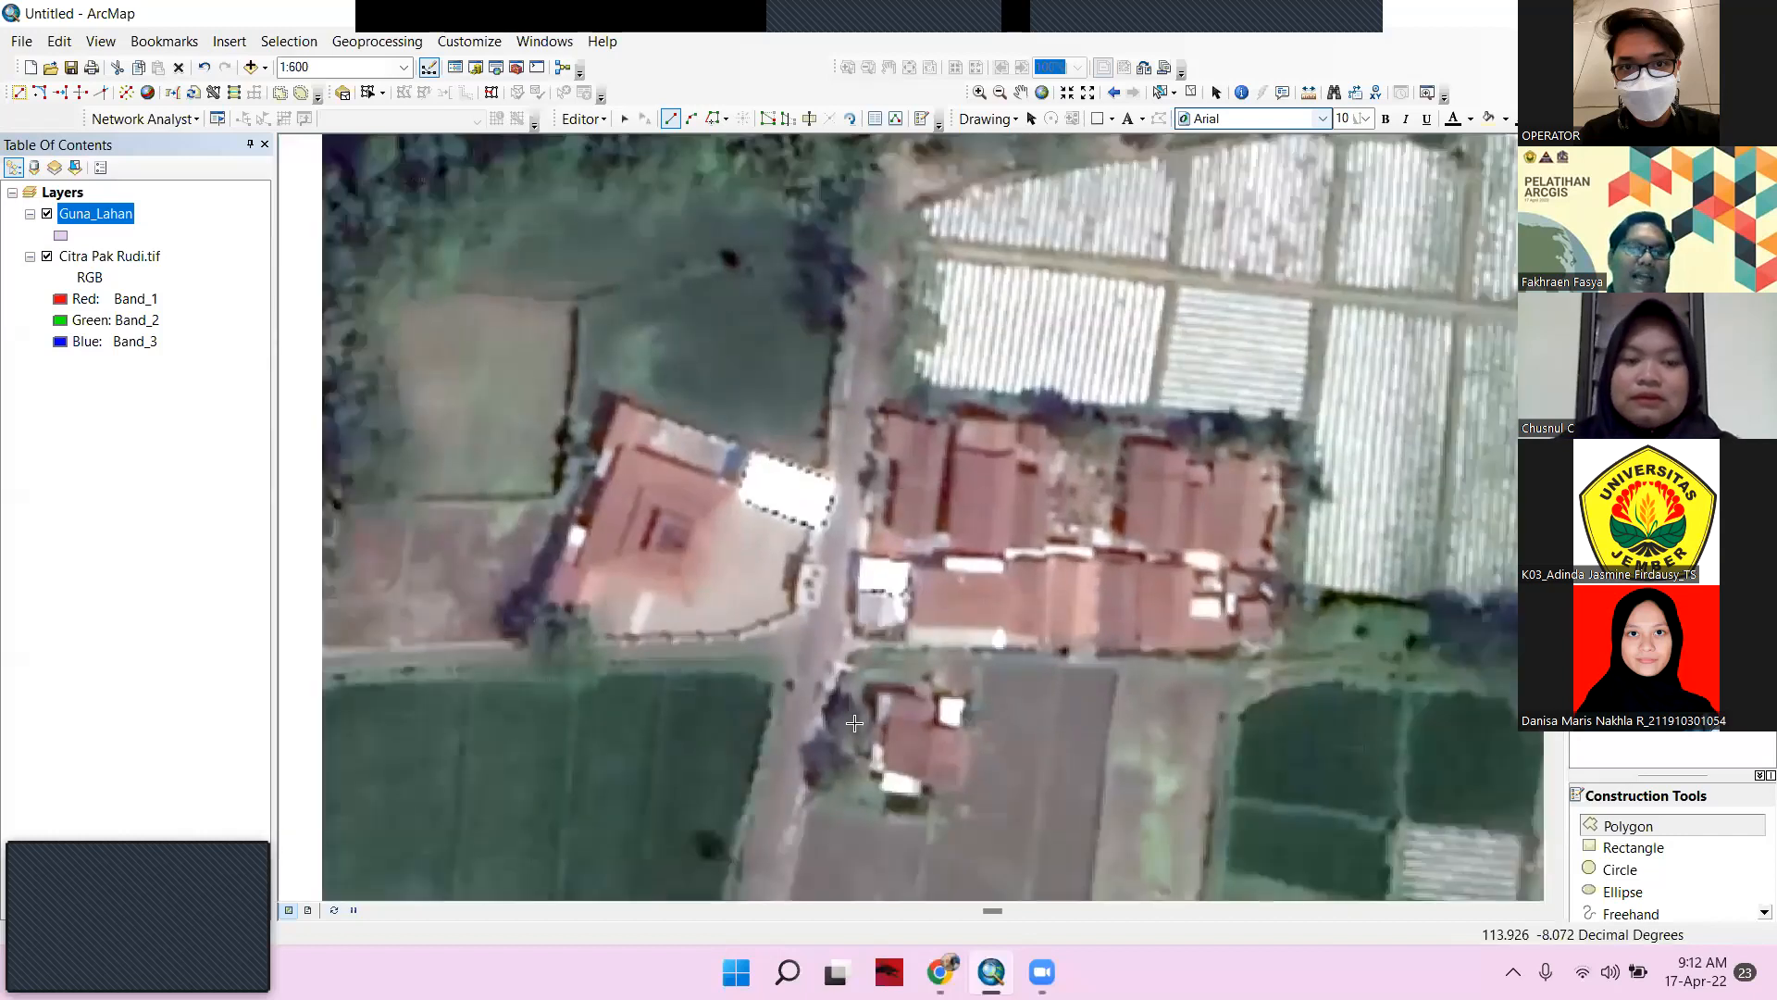
left_click(1264, 445)
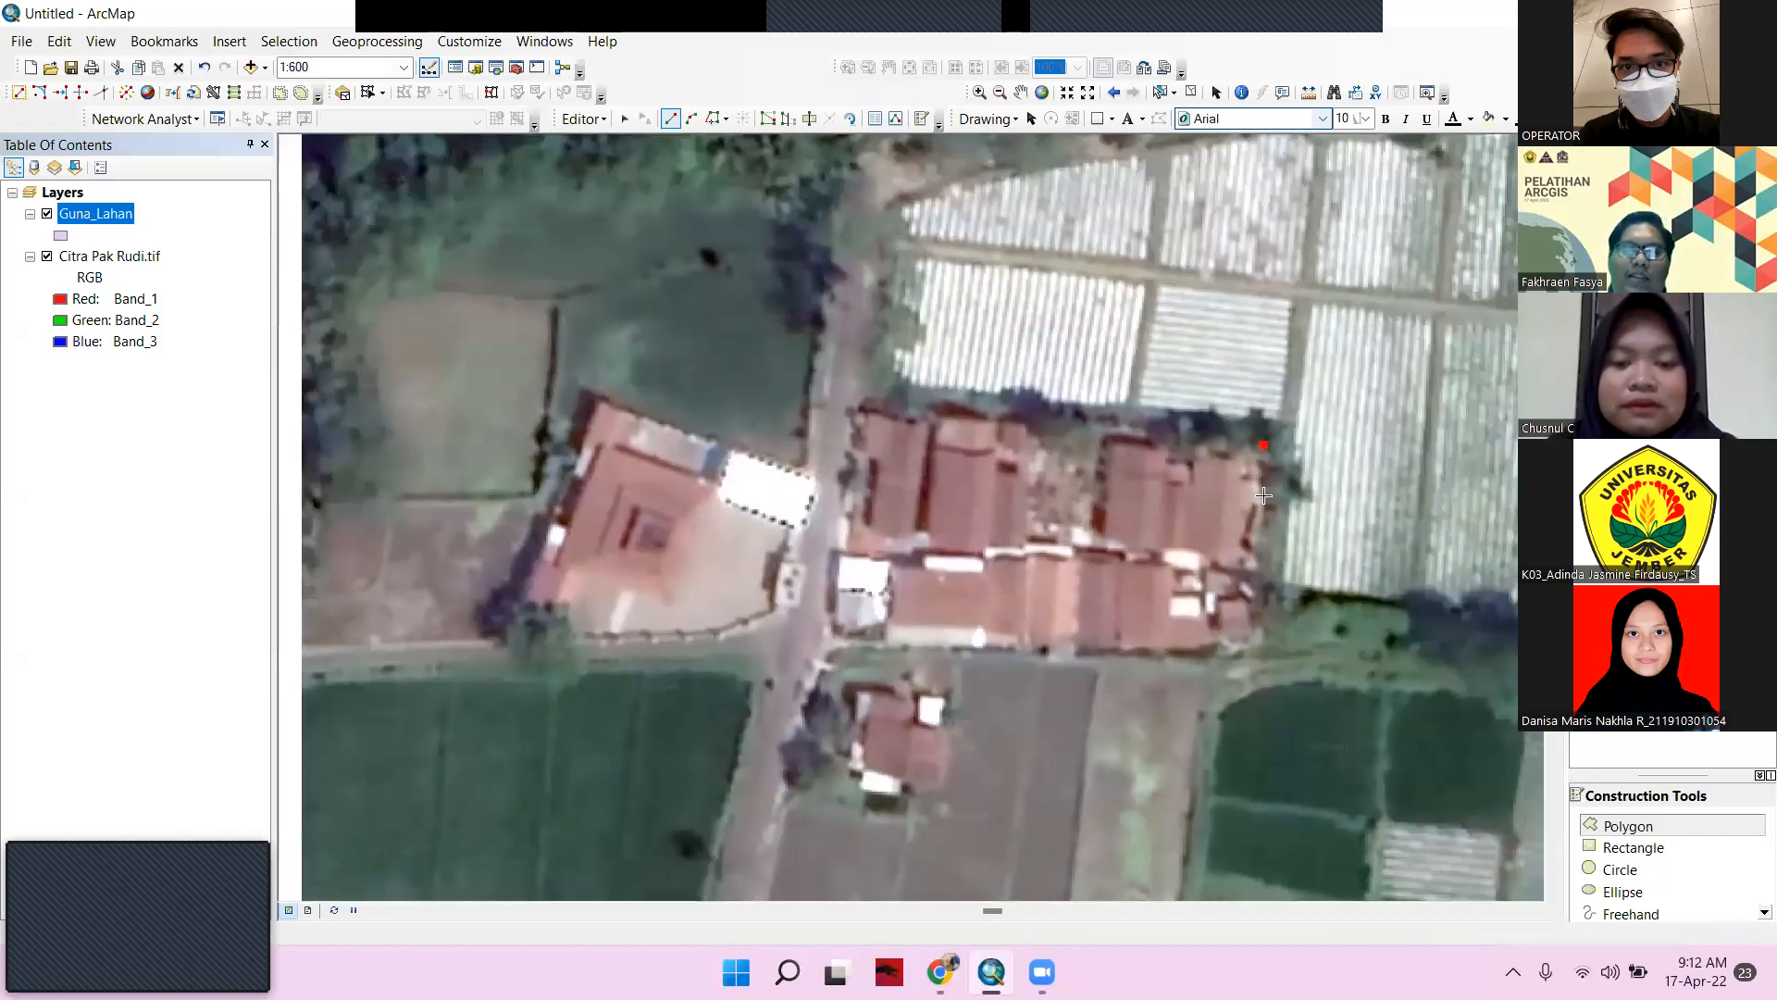
left_click(1257, 658)
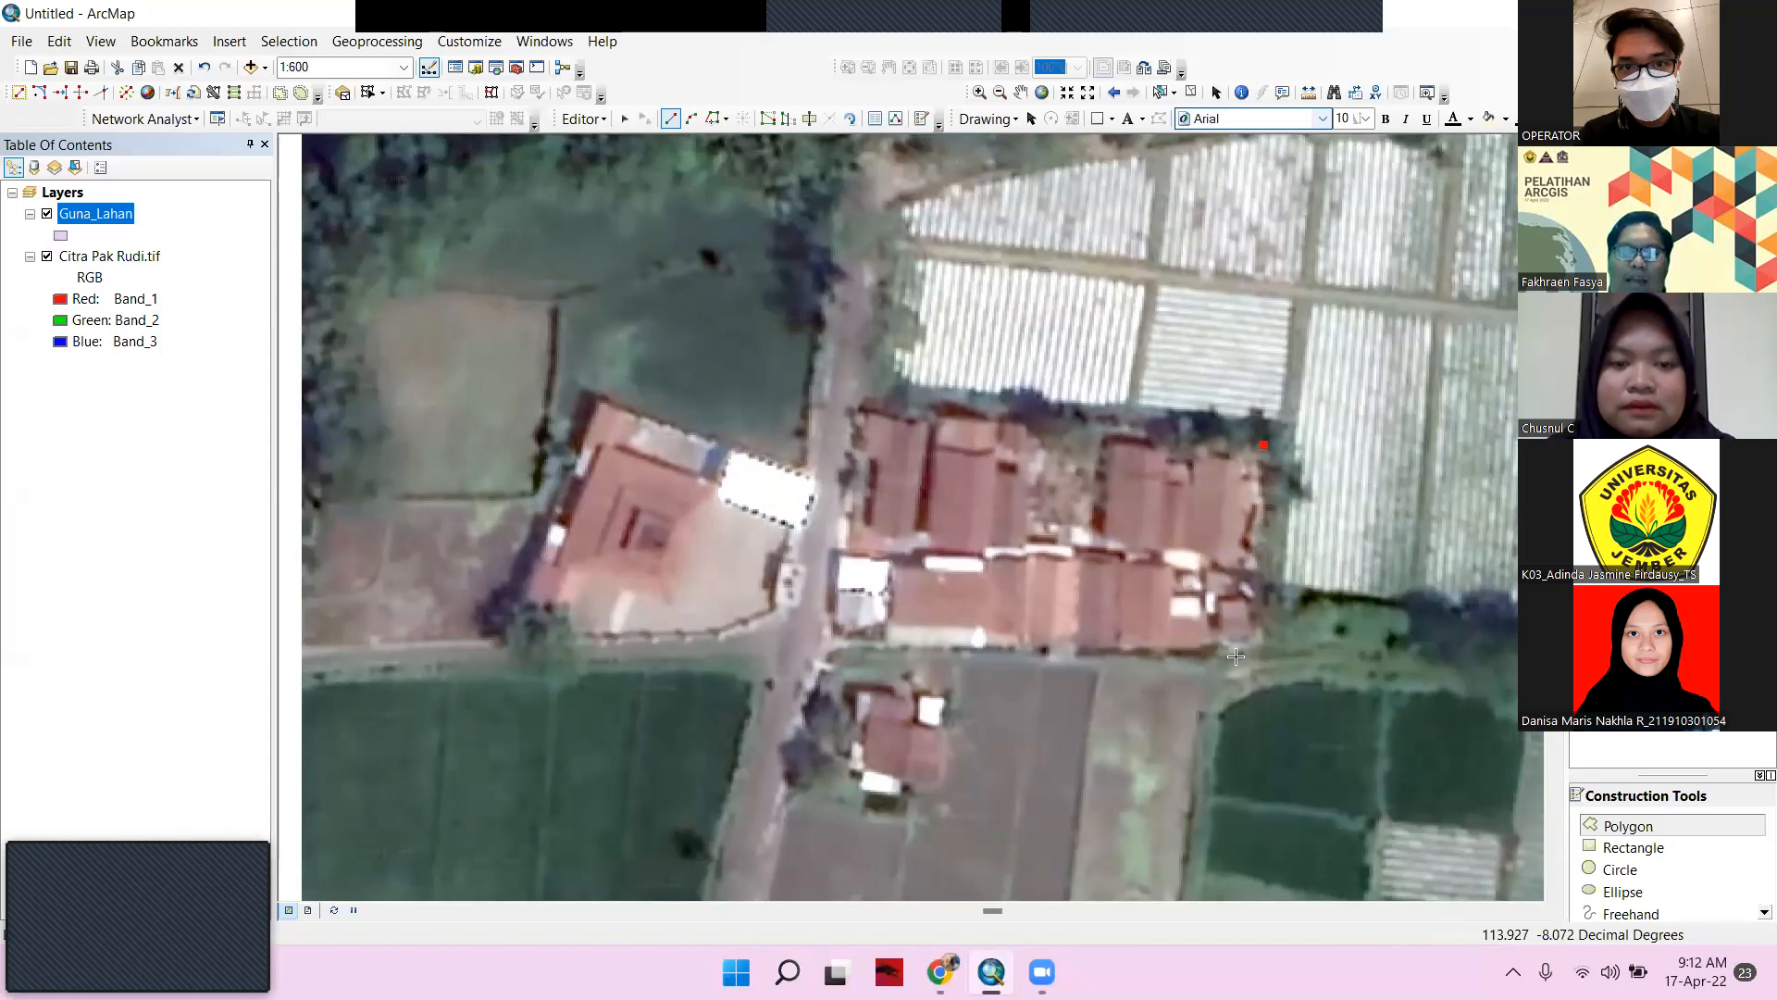
left_click(831, 637)
left_click(861, 401)
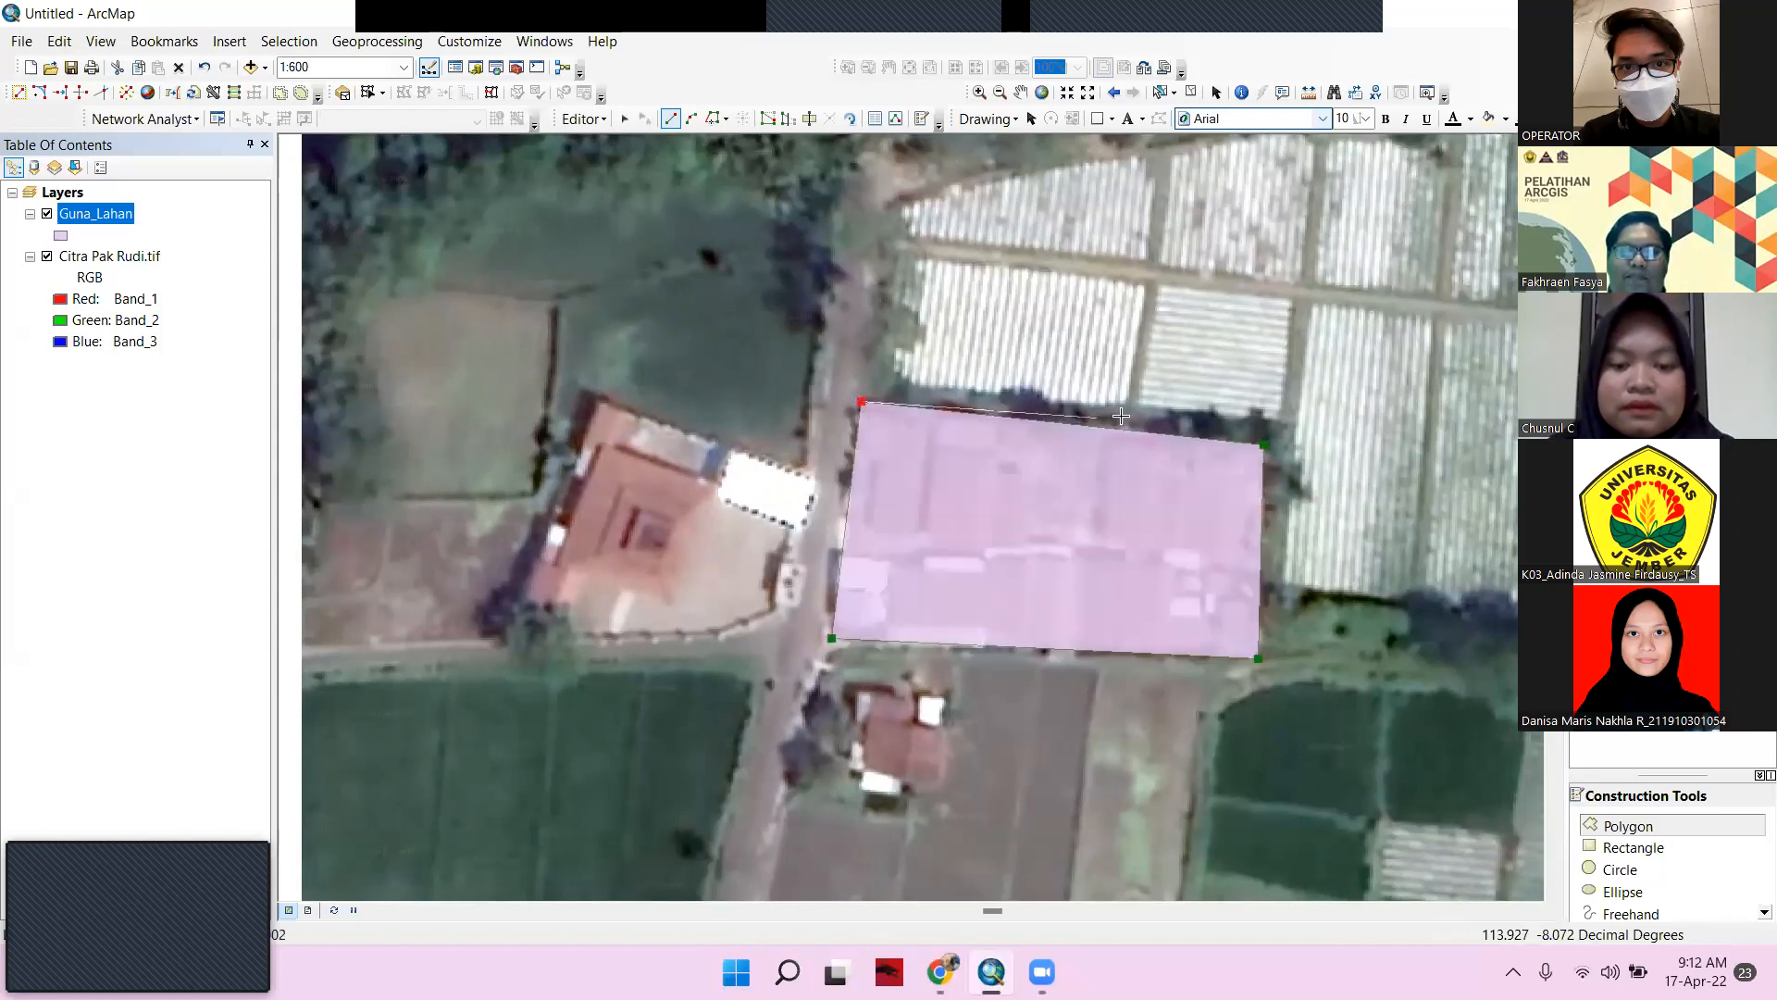
Finish the housing block outline as one part of a multipart feature using Finish Part
right_click(914, 387)
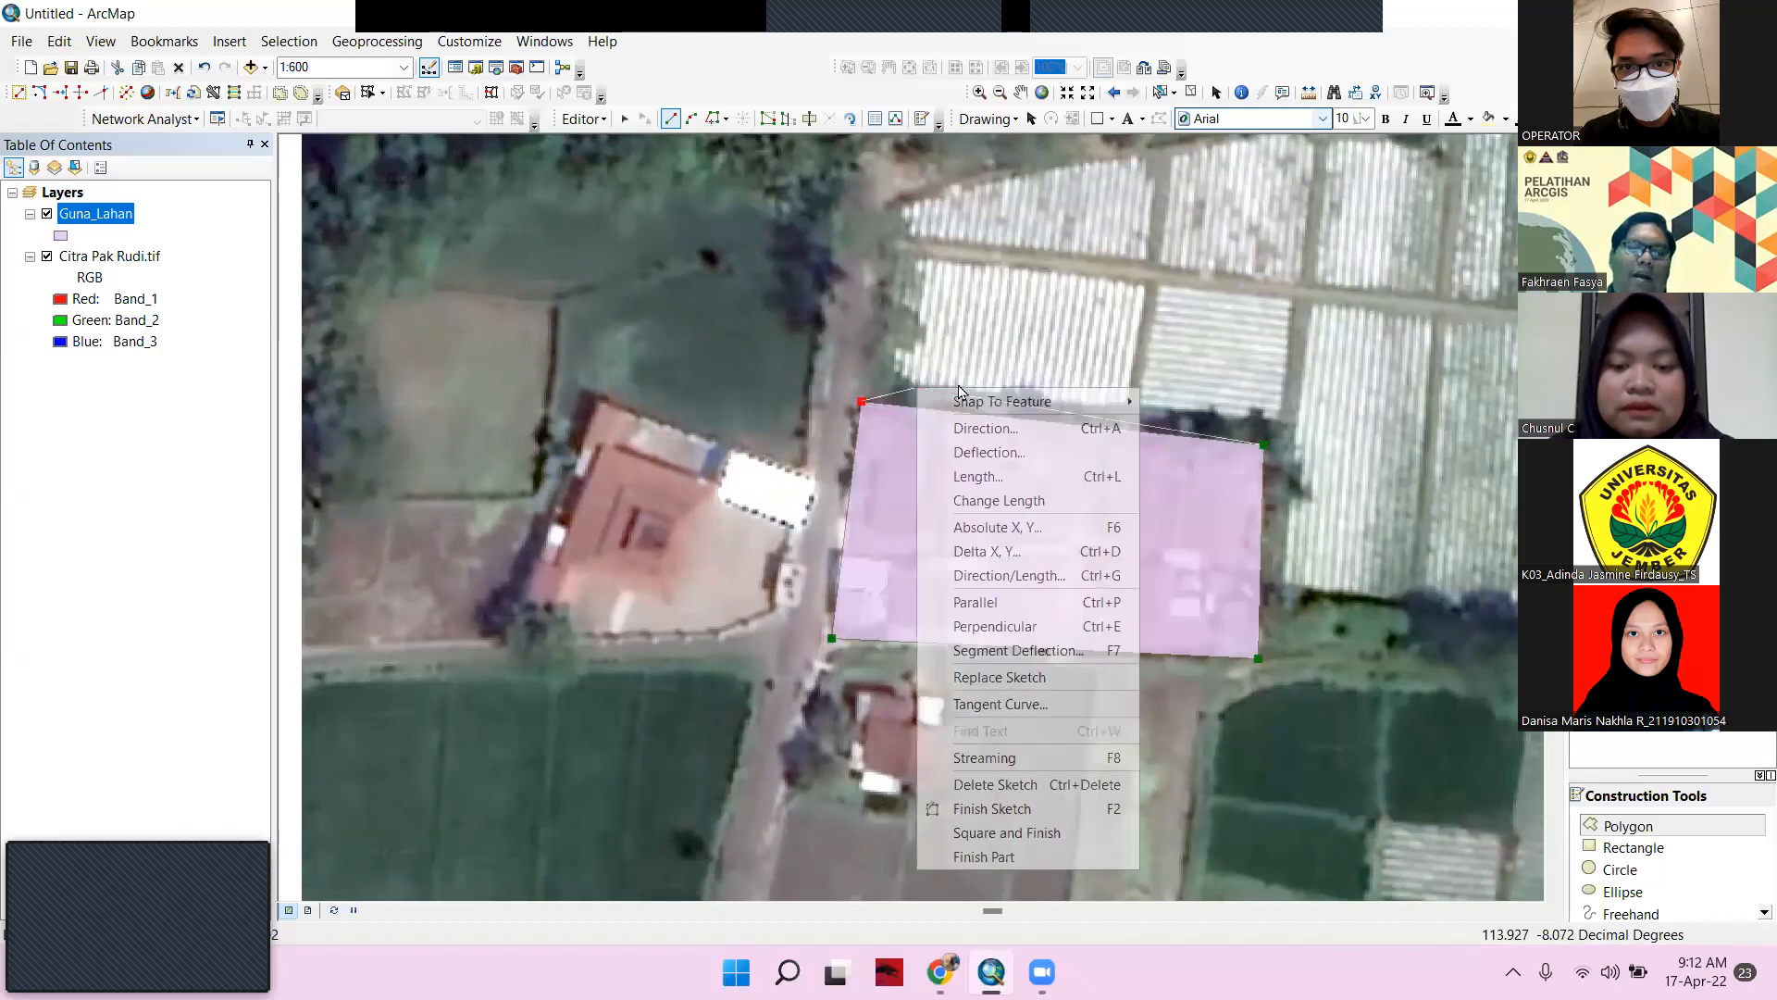
left_click(732, 464)
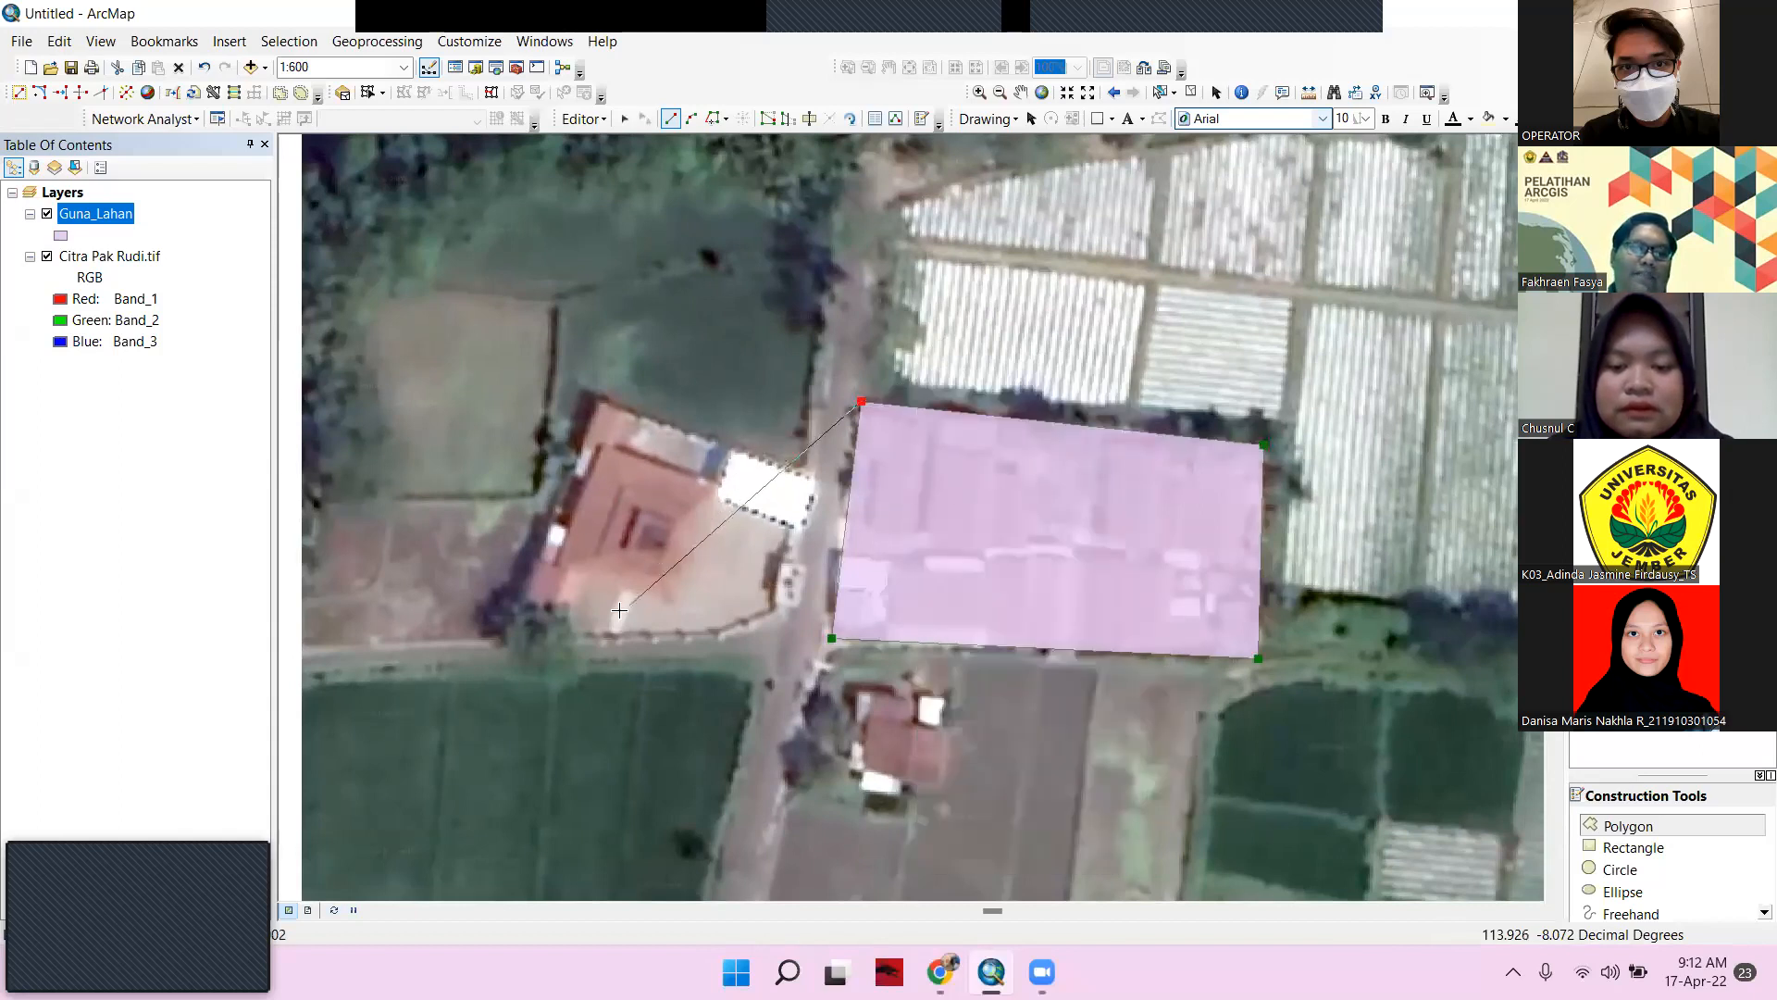
right_click(1068, 360)
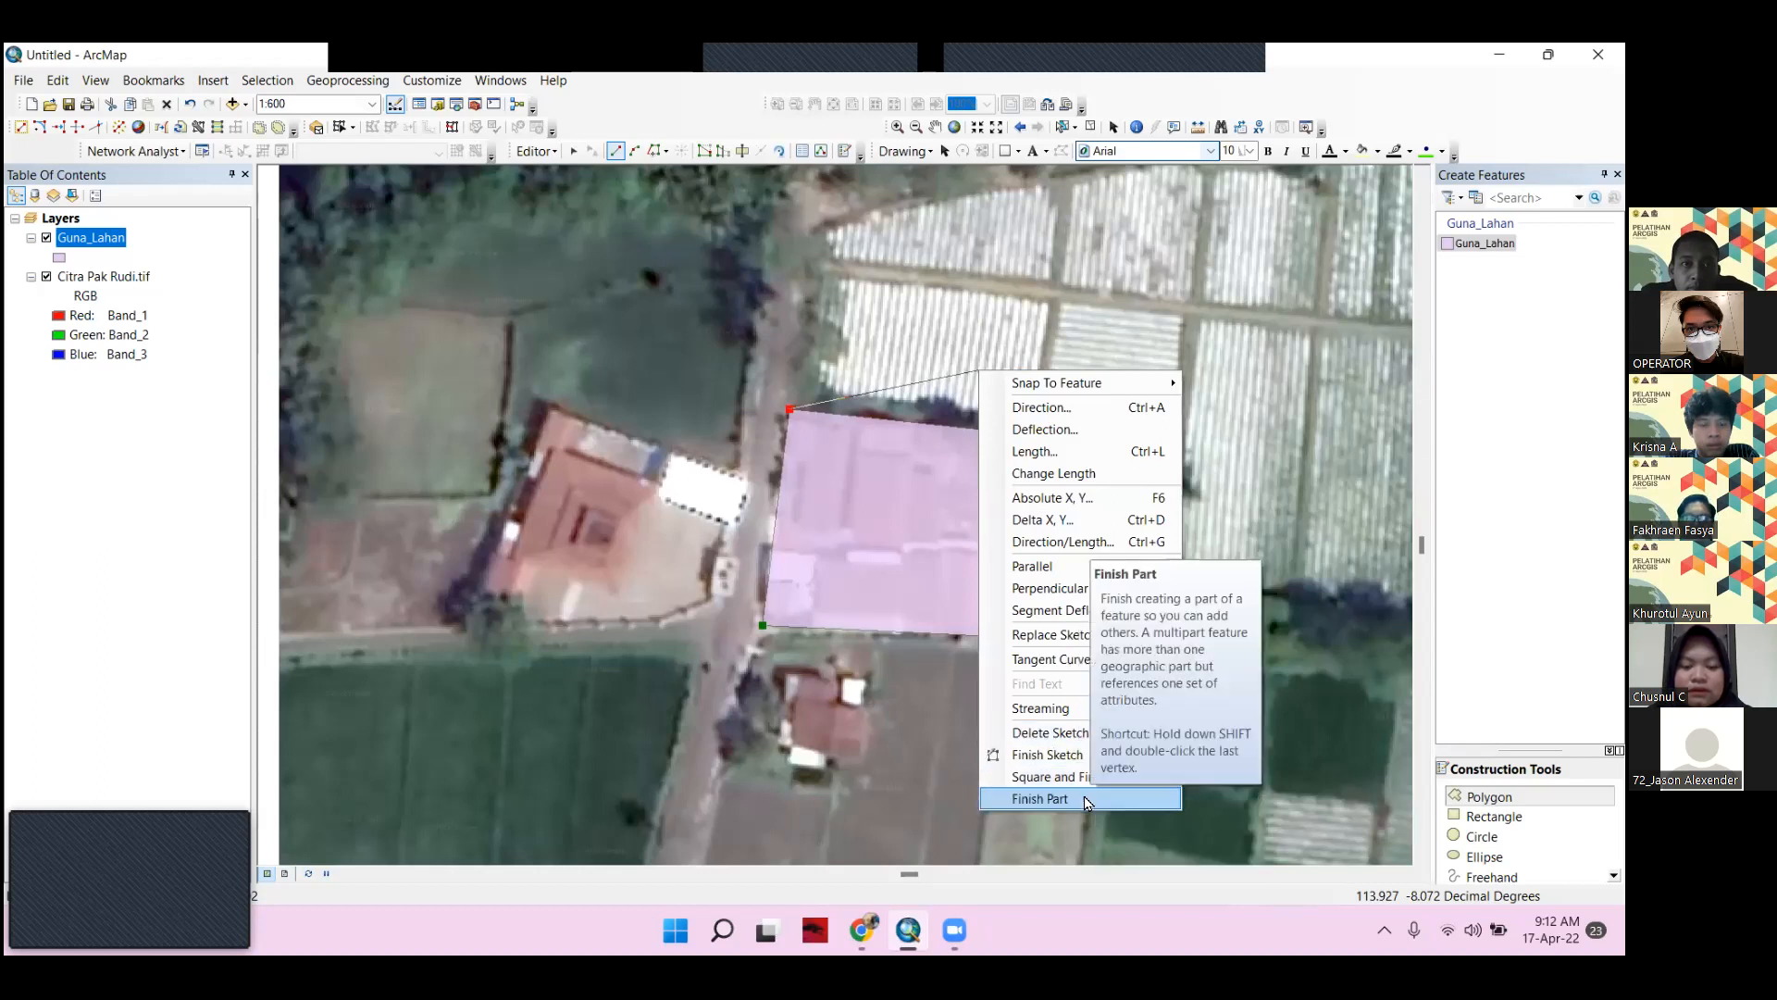
left_click(1040, 798)
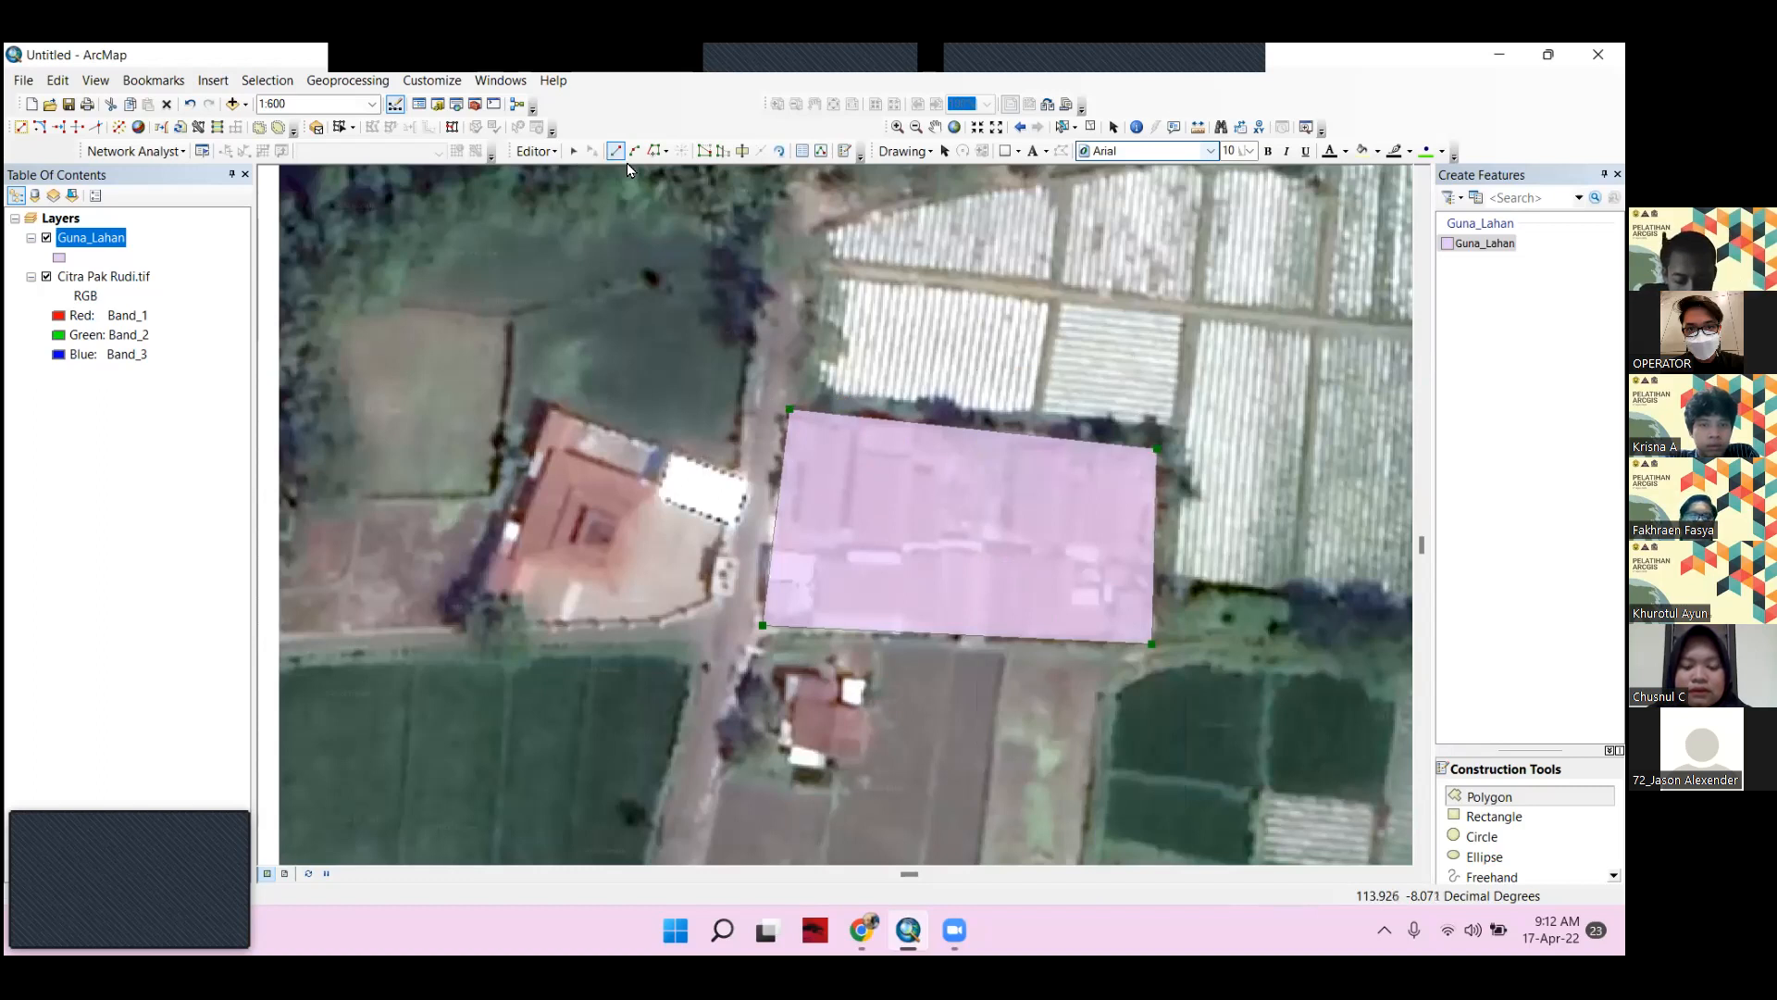
Sketch a five-corner second part around the walled building compound west of the road, and finish the multipart sketch
left_click(751, 480)
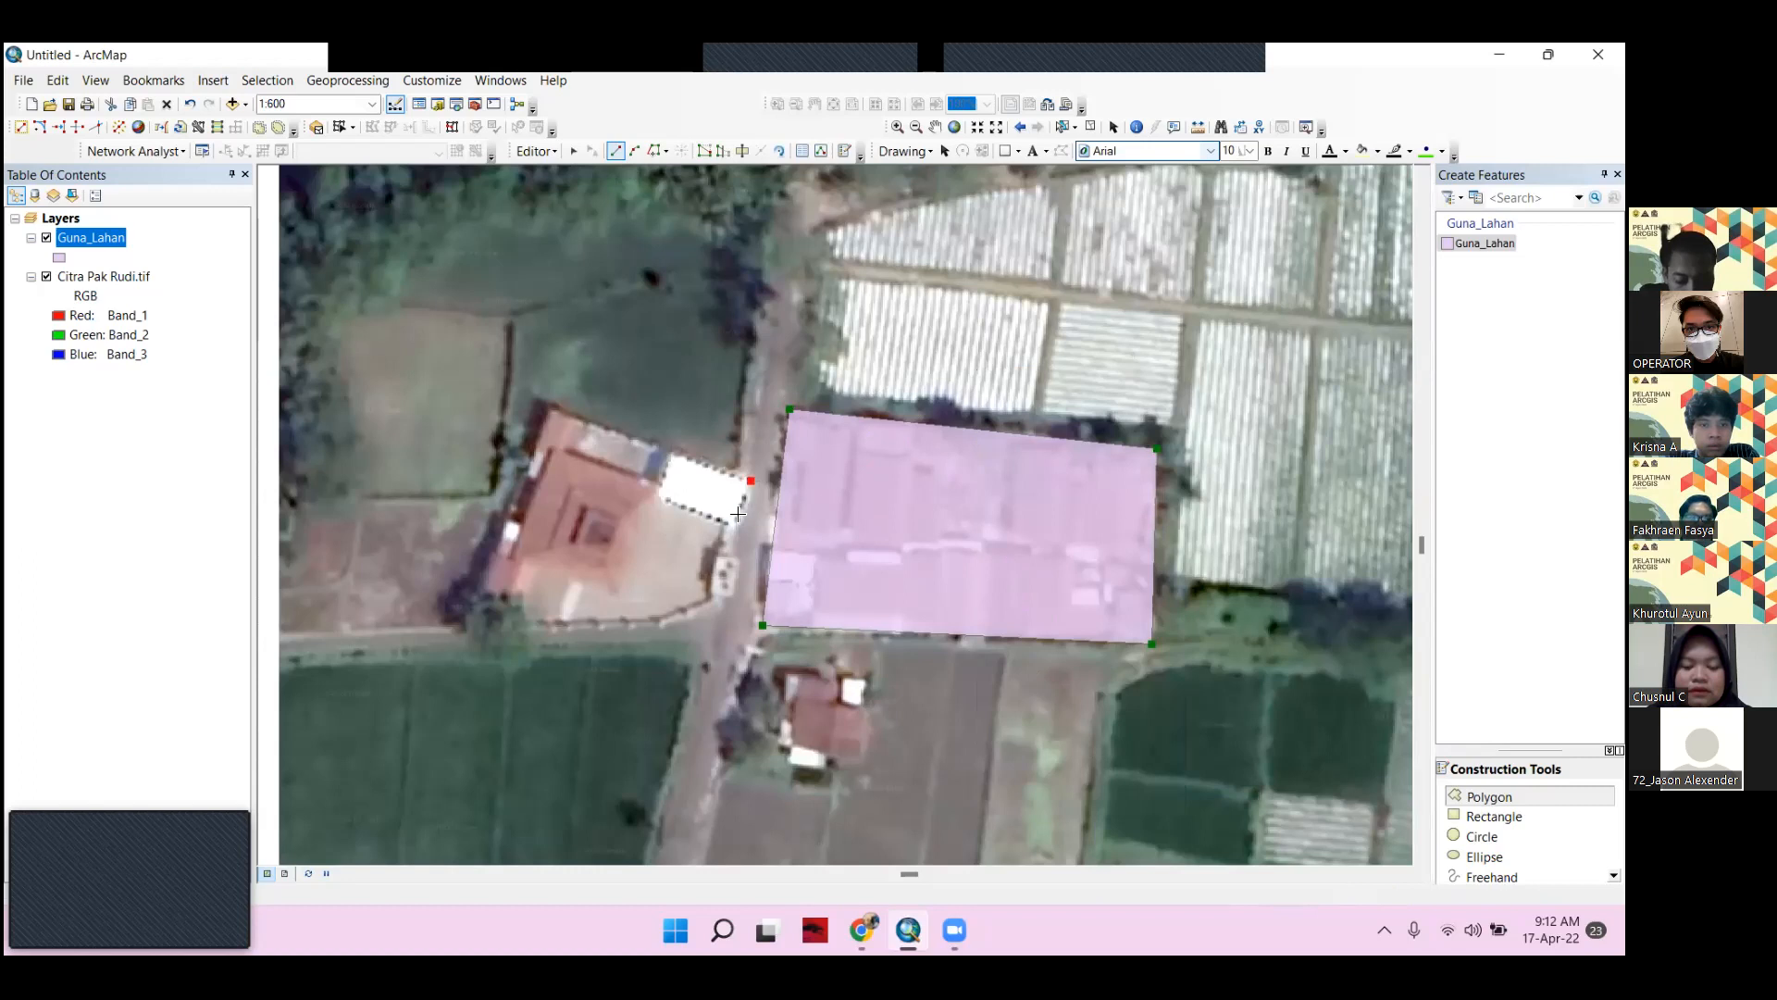
left_click(656, 626)
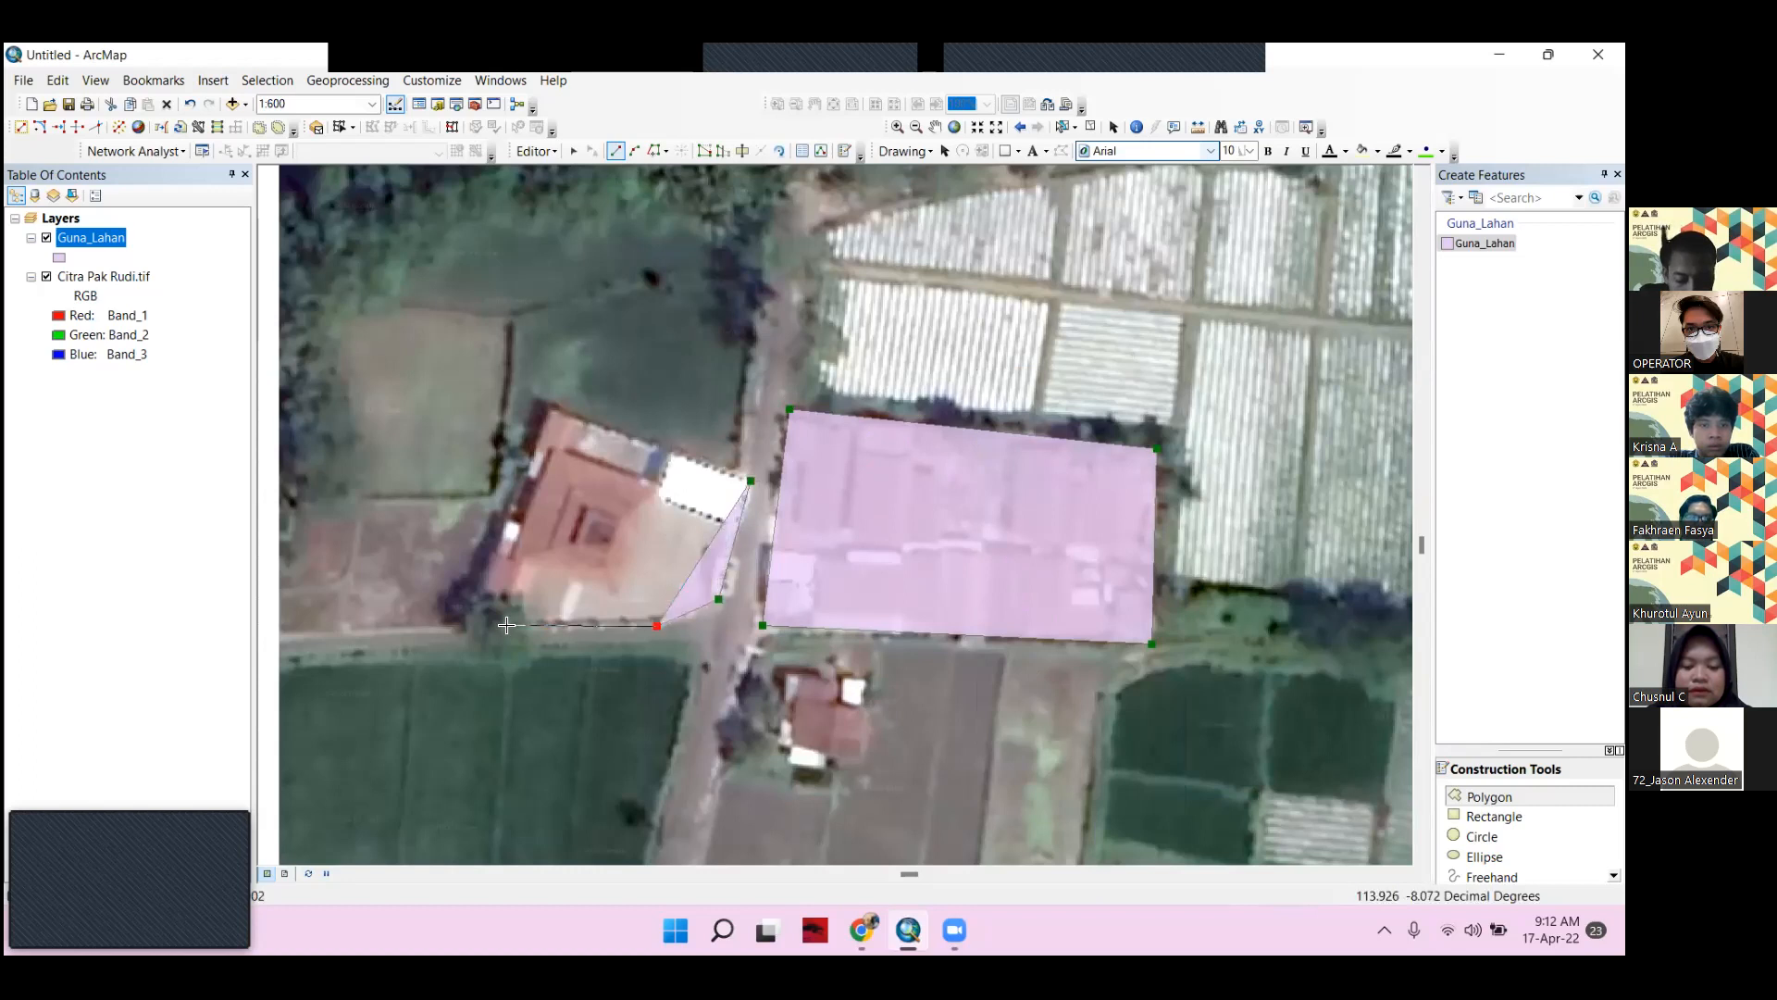
left_click(463, 622)
double_click(549, 400)
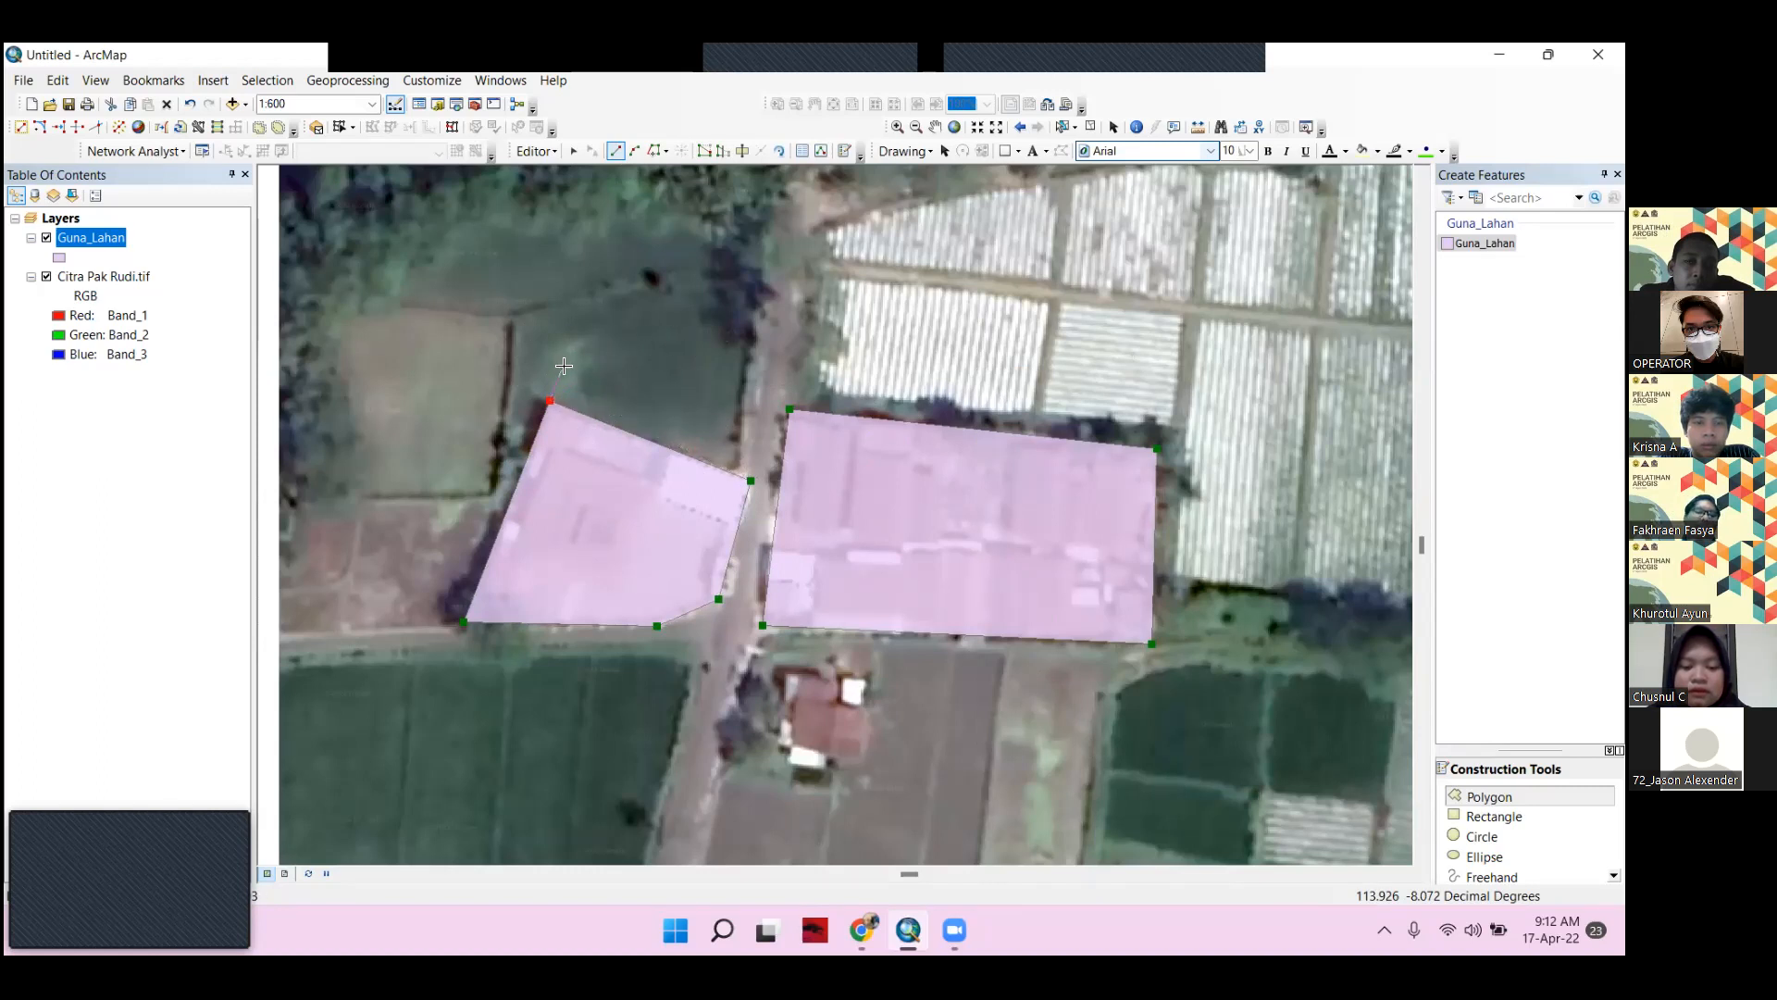
right_click(613, 345)
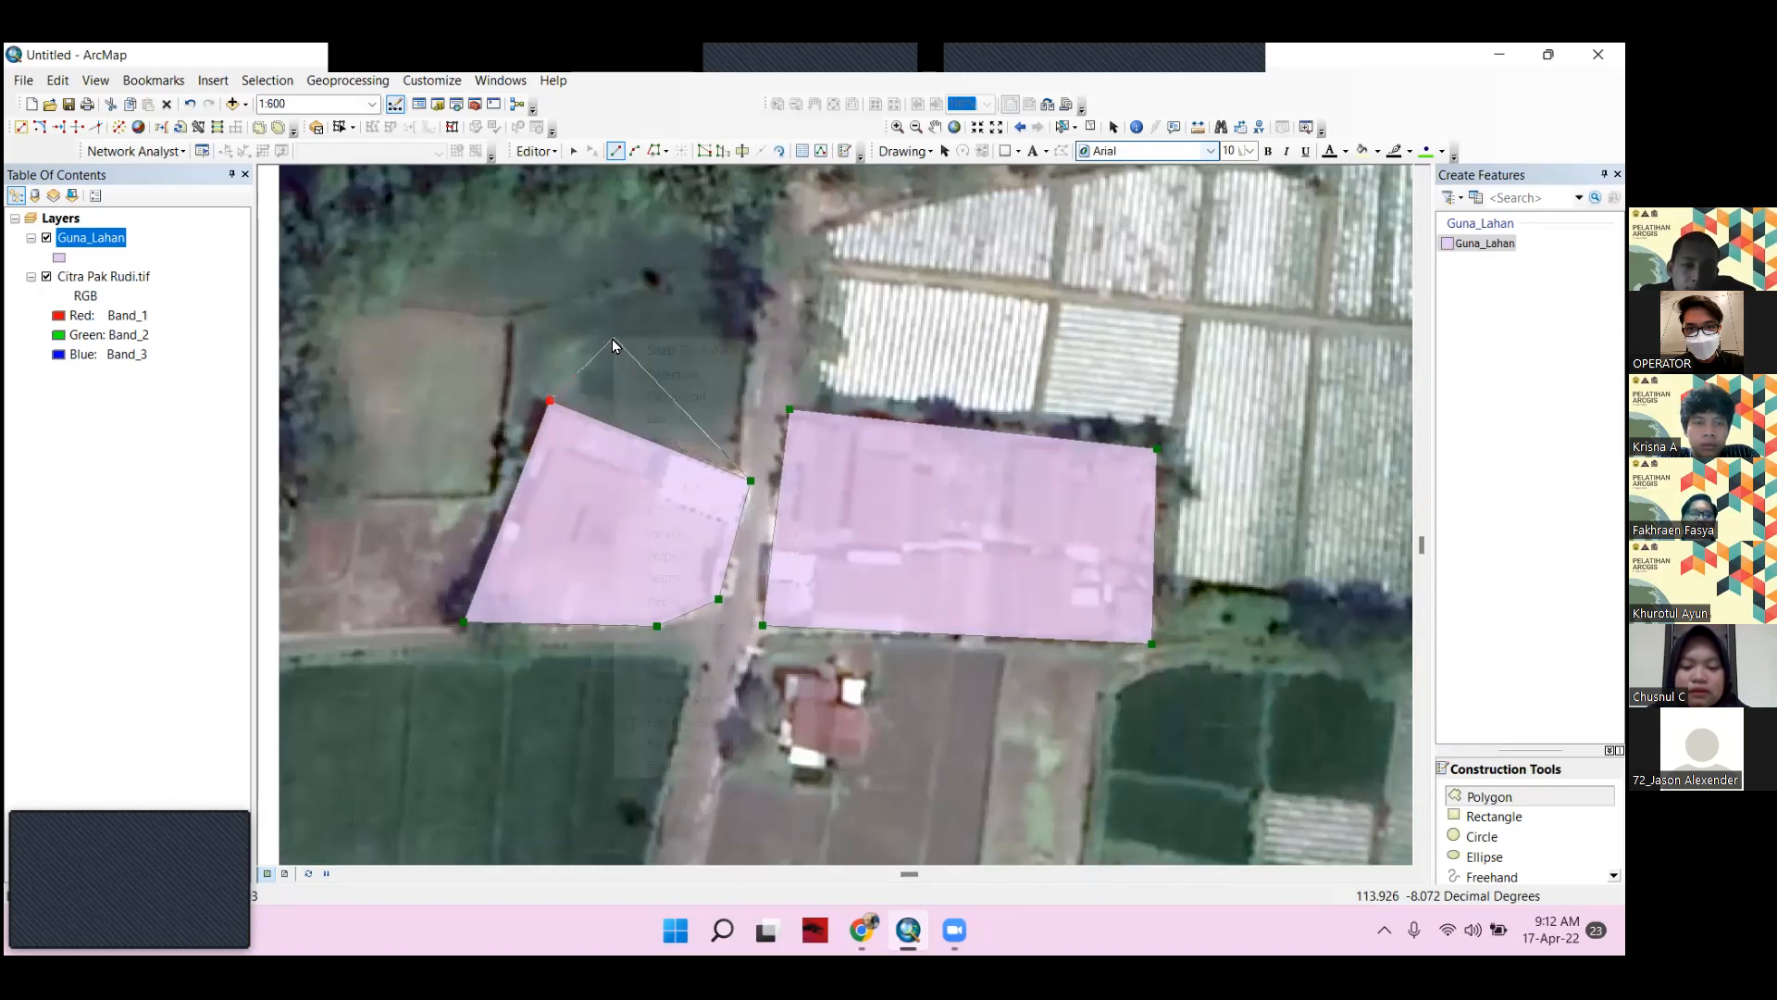
left_click(735, 720)
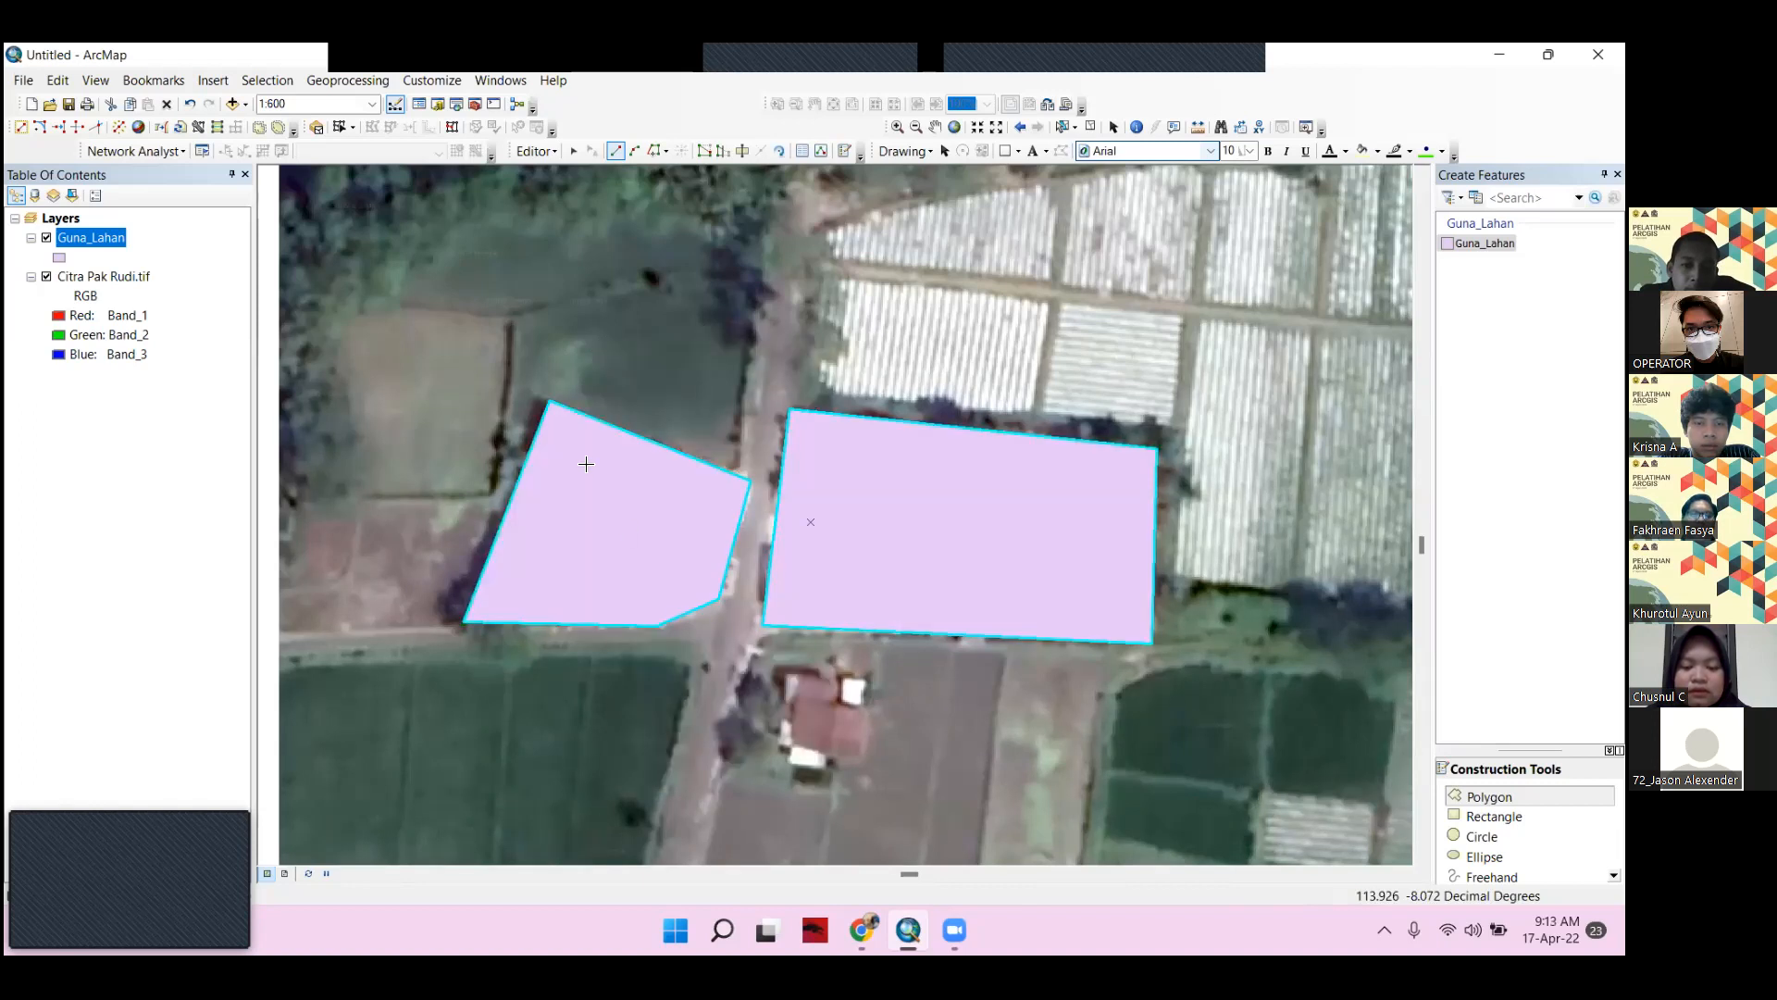
Use the Edit Tool to select the large field polygon north of the village houses
scroll(586, 464, "down", 1)
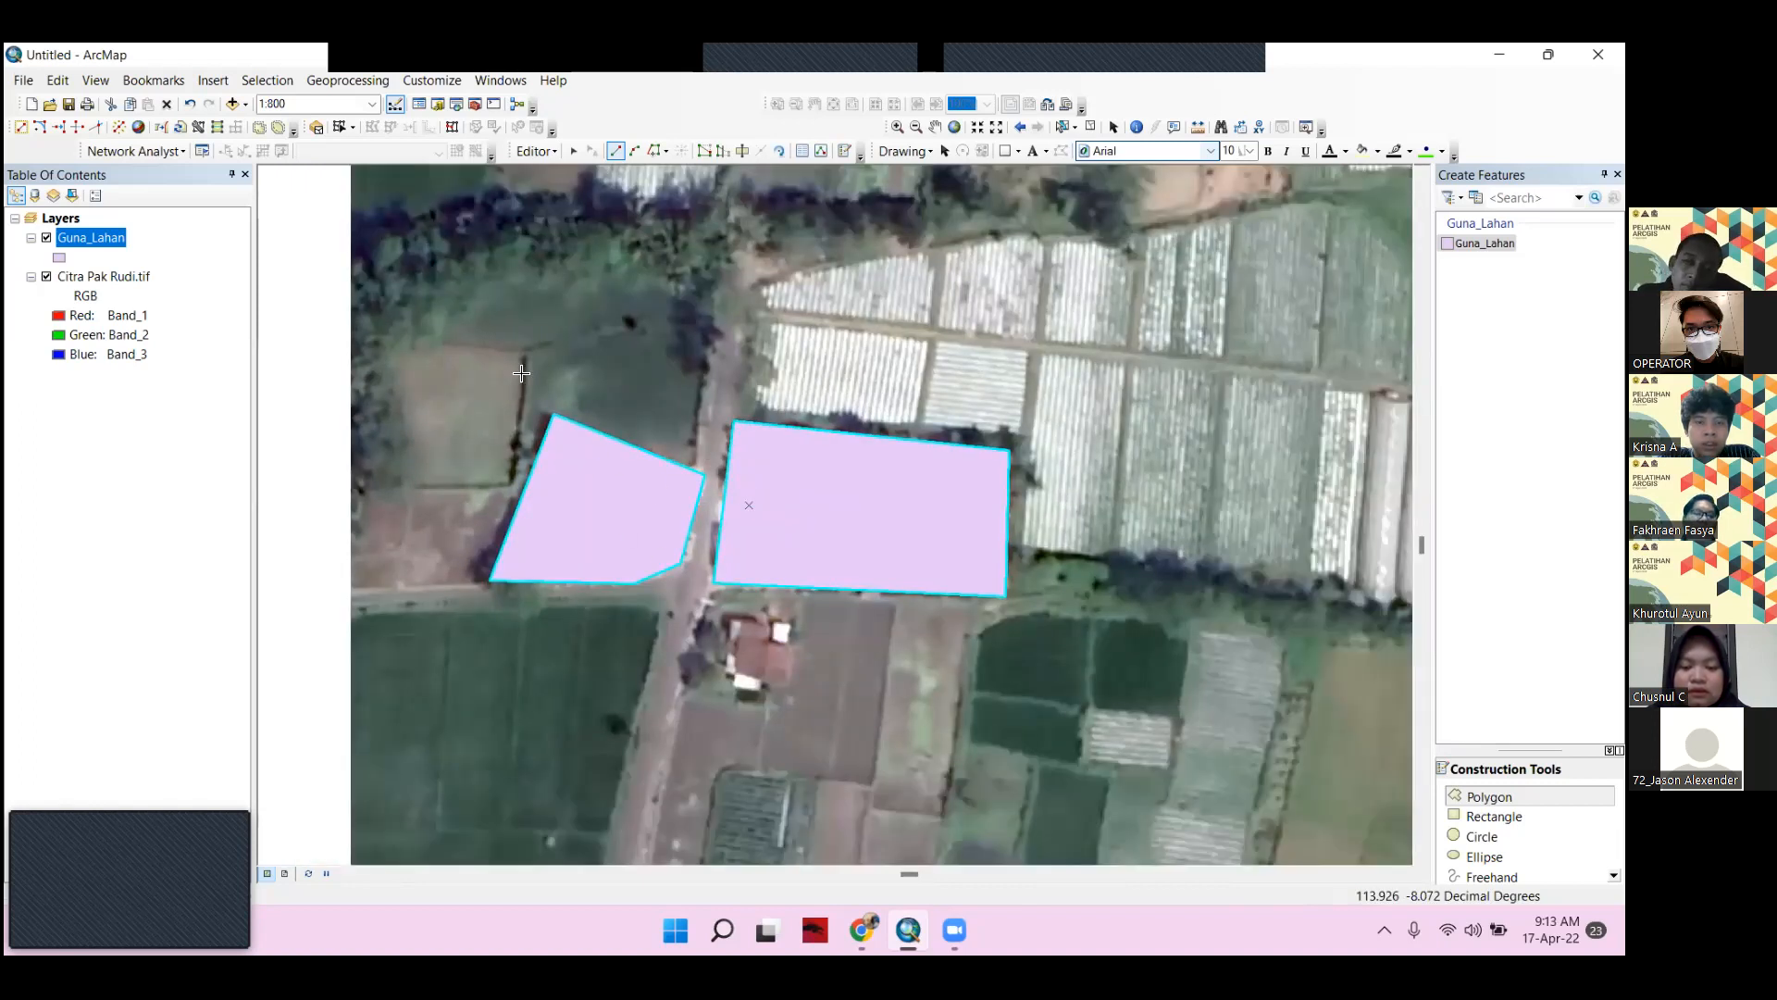
scroll(521, 373, "down", 2)
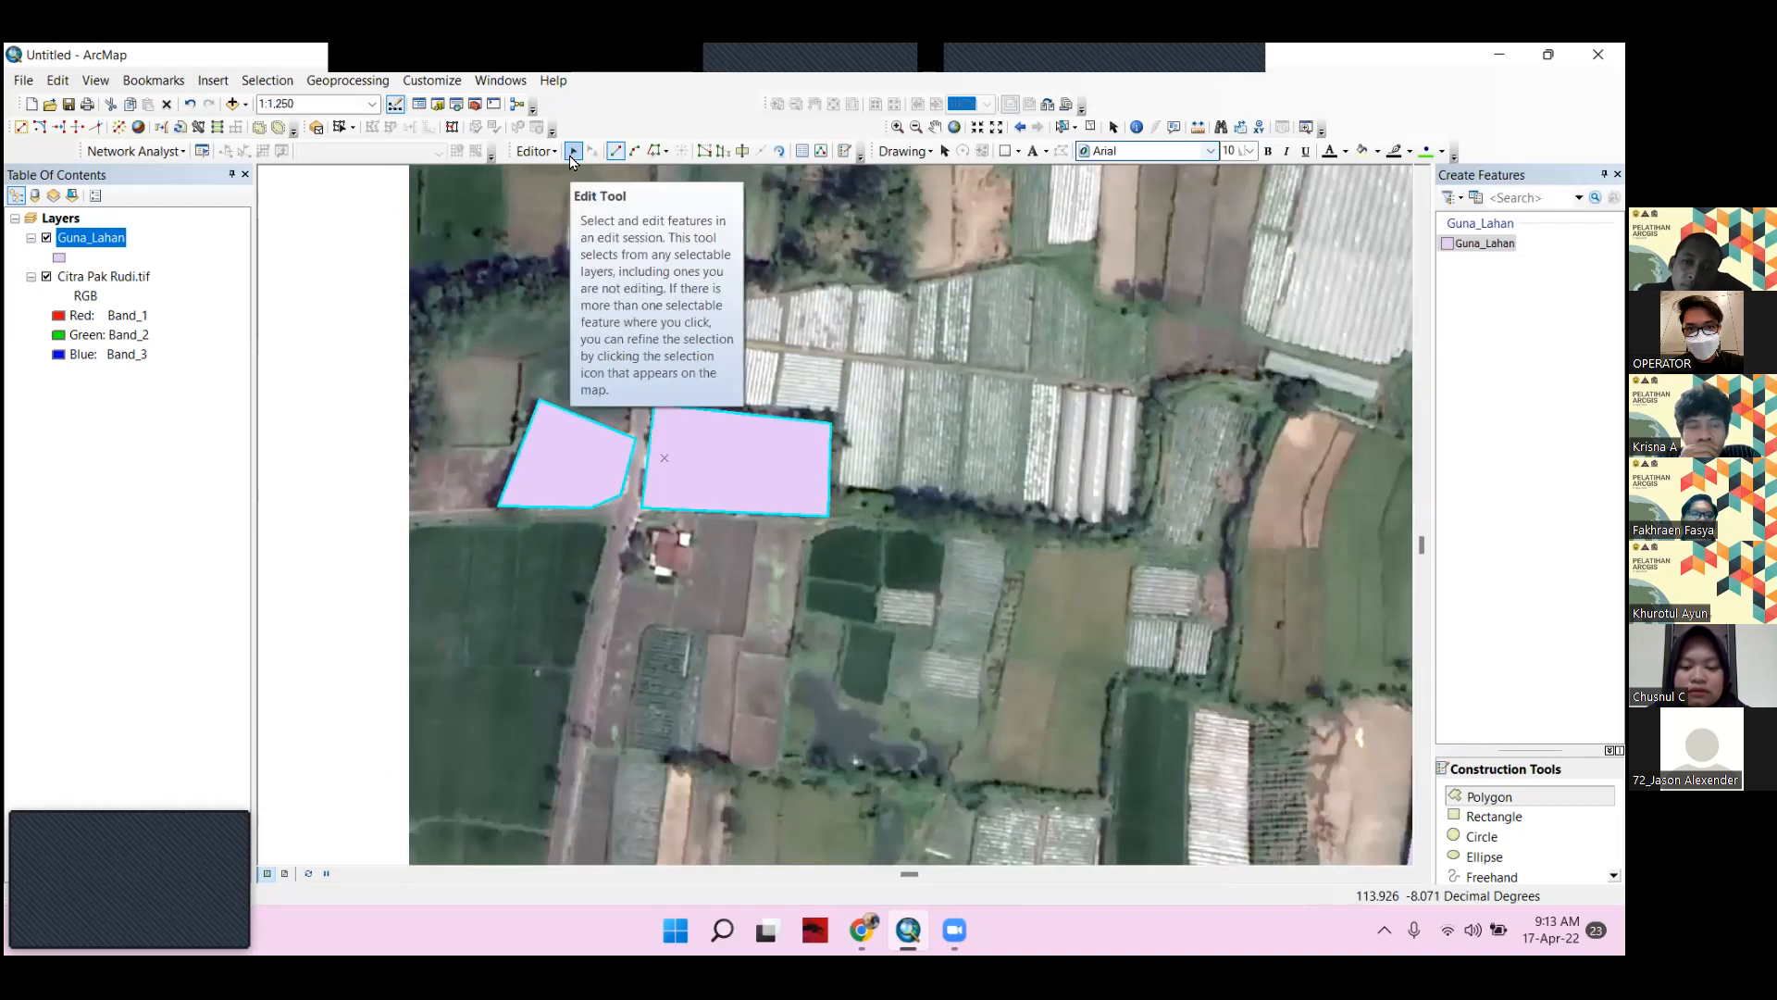
left_click(572, 157)
left_click_drag(964, 607, 553, 500)
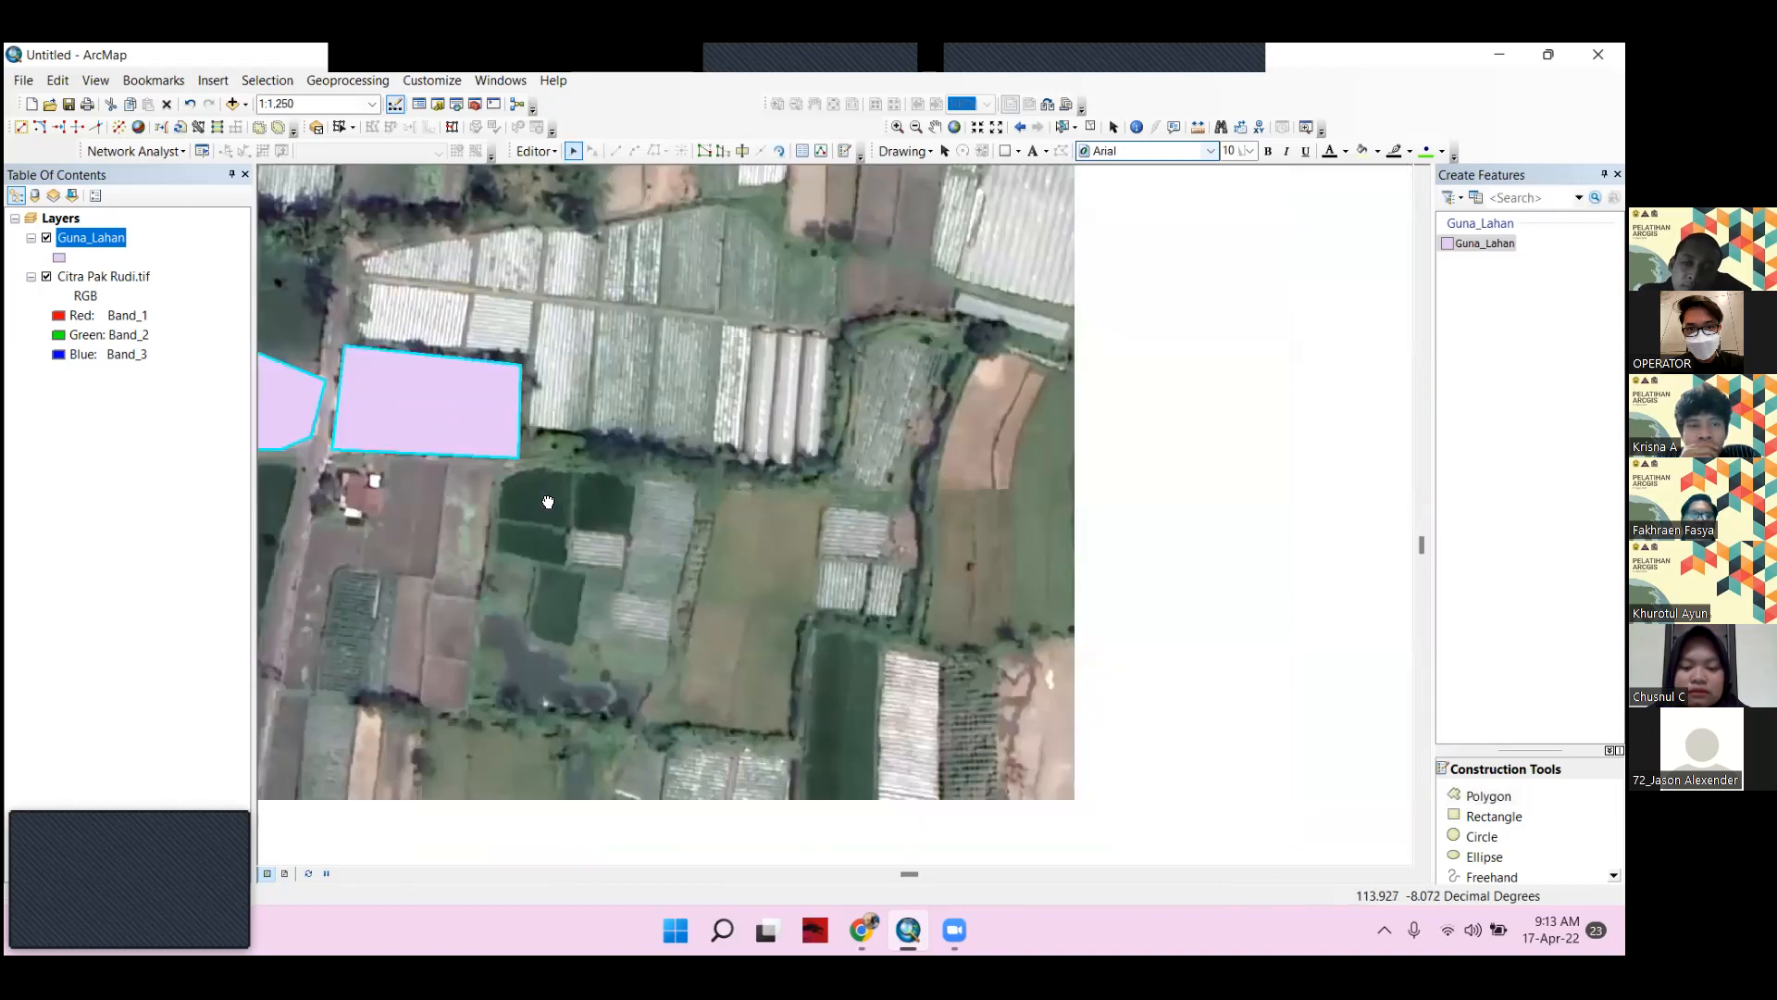
left_click(1190, 677)
scroll(1190, 680, "down", 3)
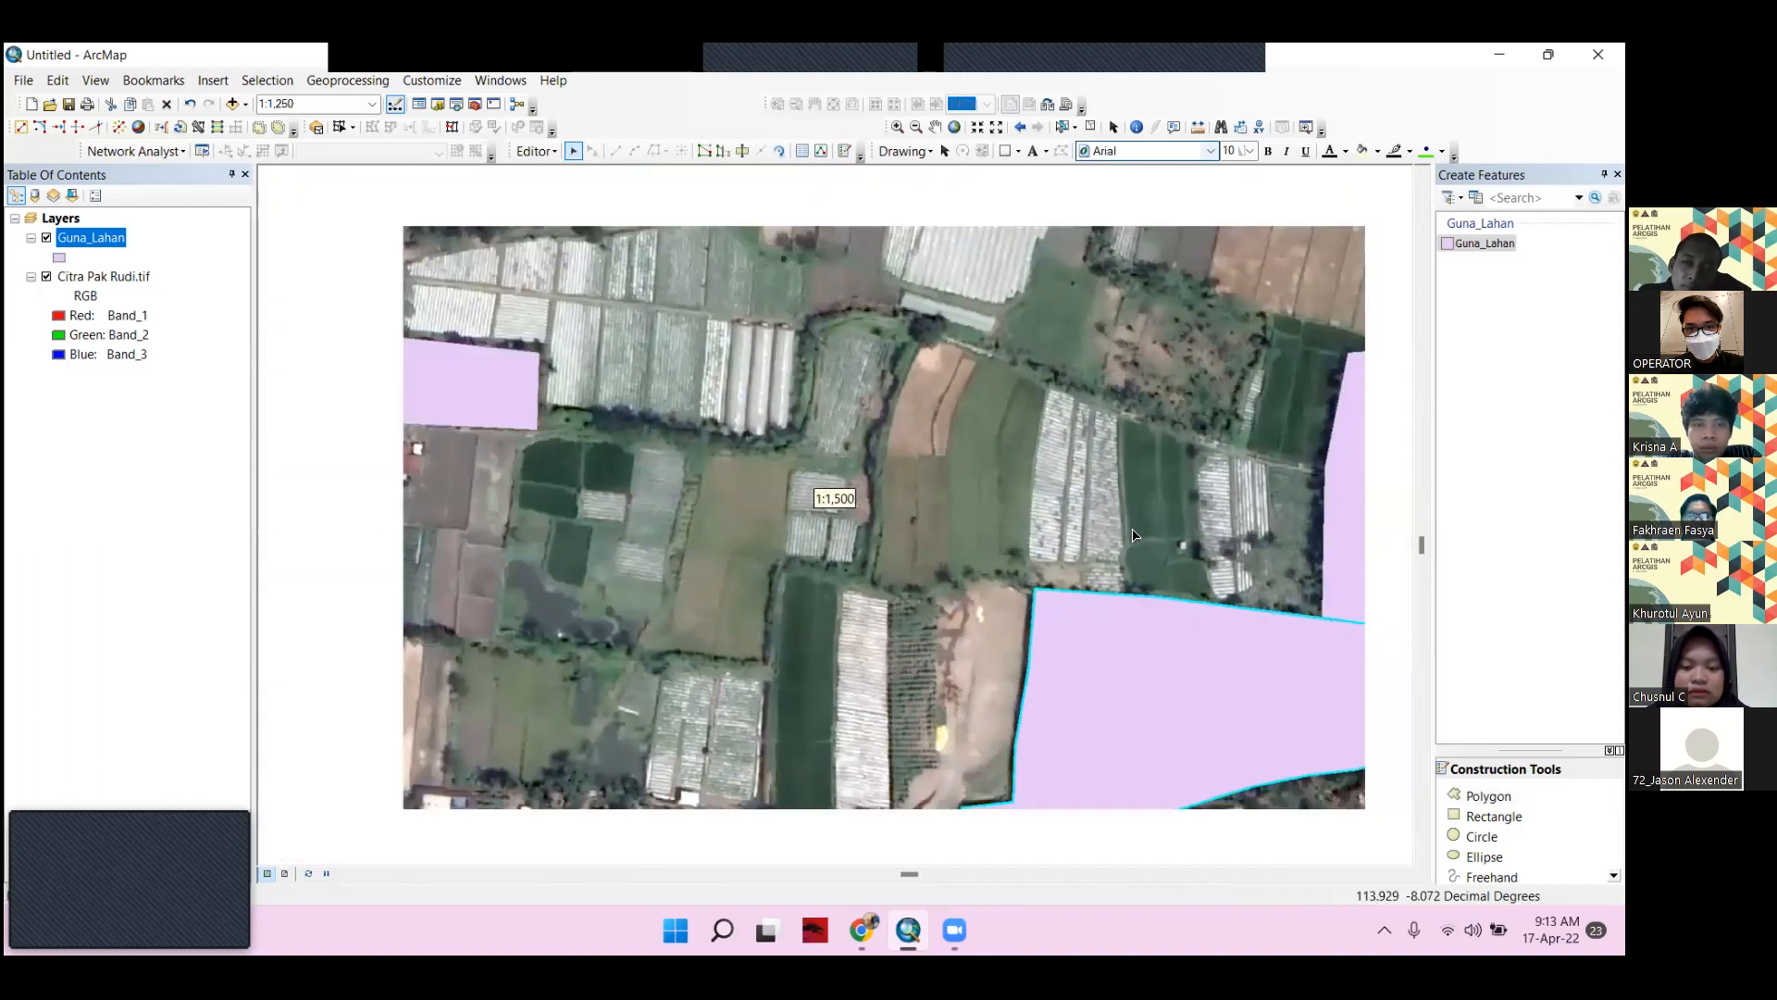
left_click_drag(1140, 630, 941, 575)
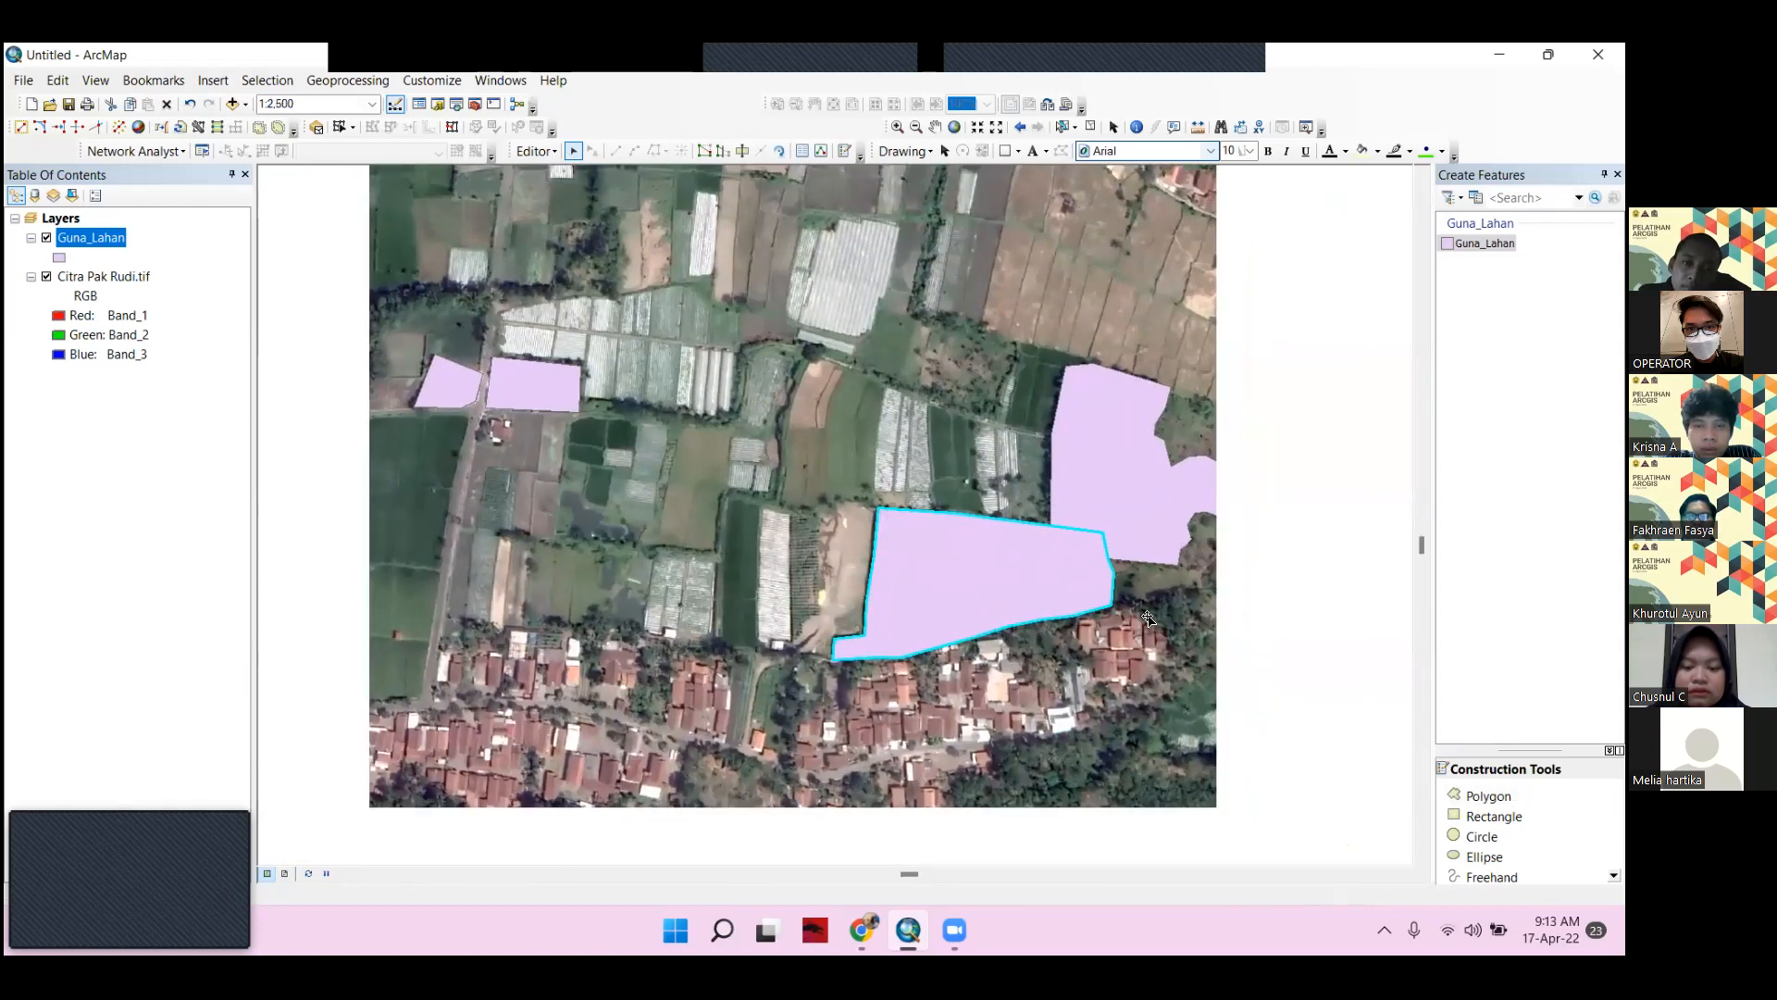
Select the wooded polygon and the field polygon in turn to check that they are separate features
scroll(1096, 597, "up", 3)
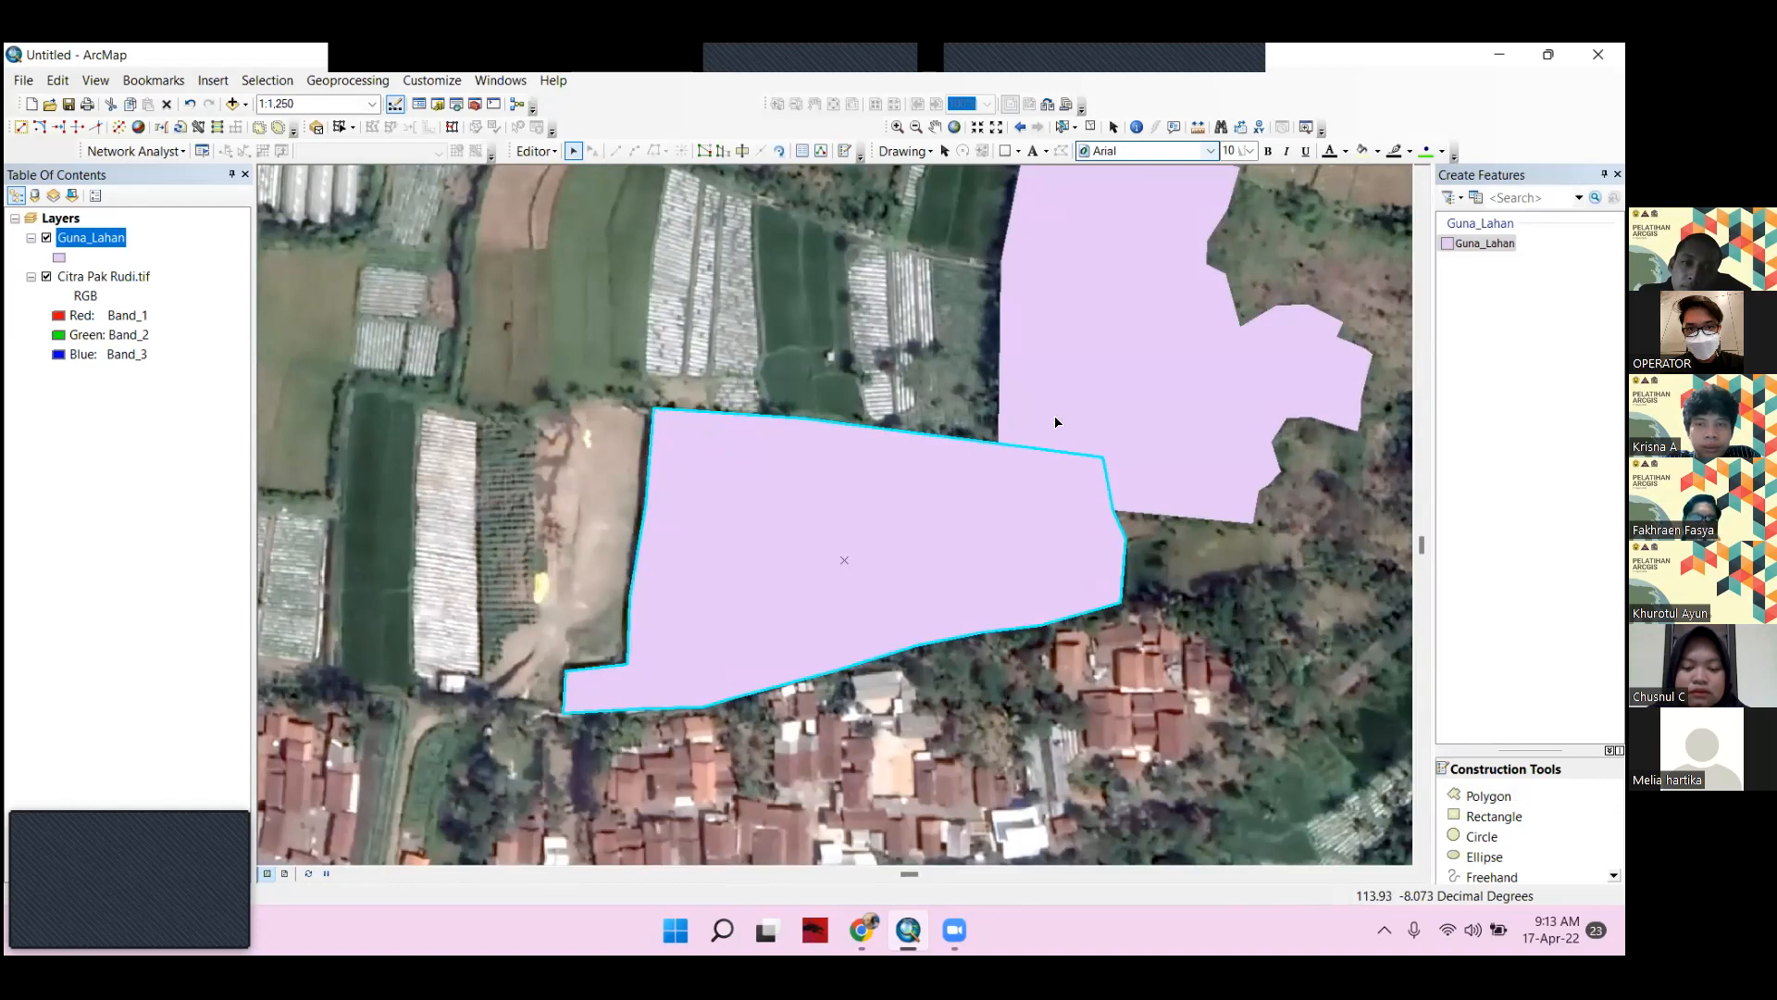
left_click(1141, 402)
left_click_drag(1068, 490, 931, 693)
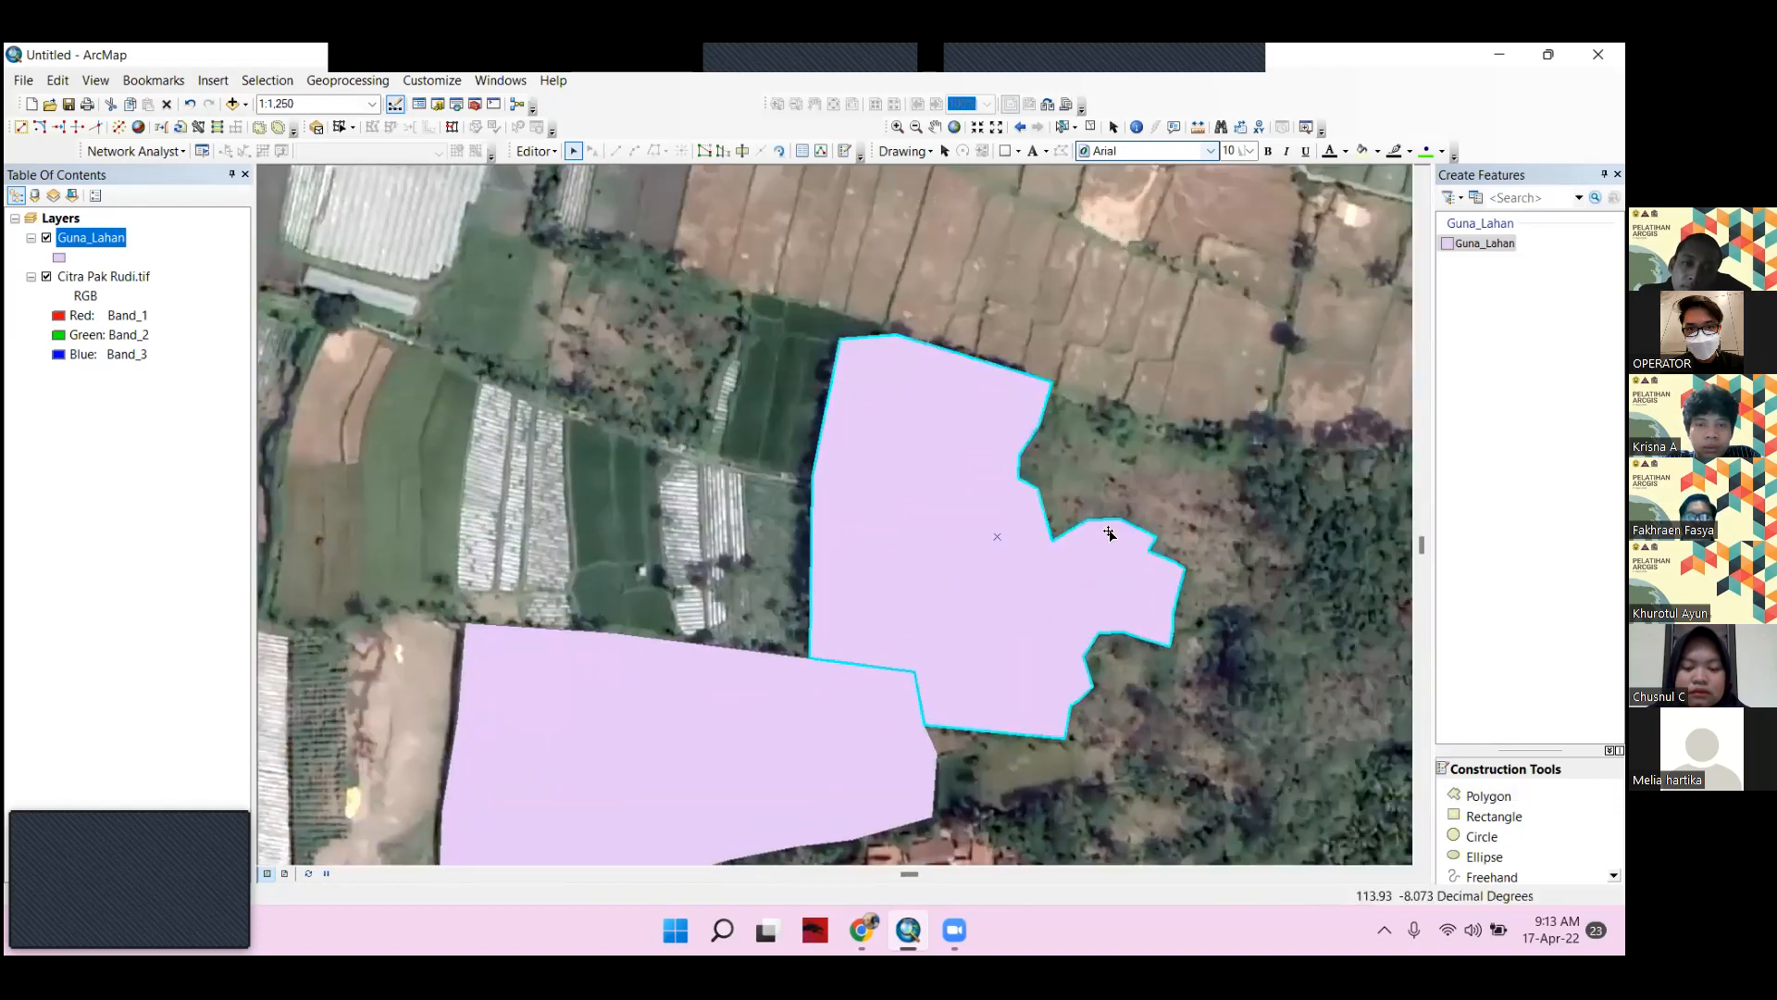
left_click(763, 730)
left_click_drag(822, 561, 920, 465)
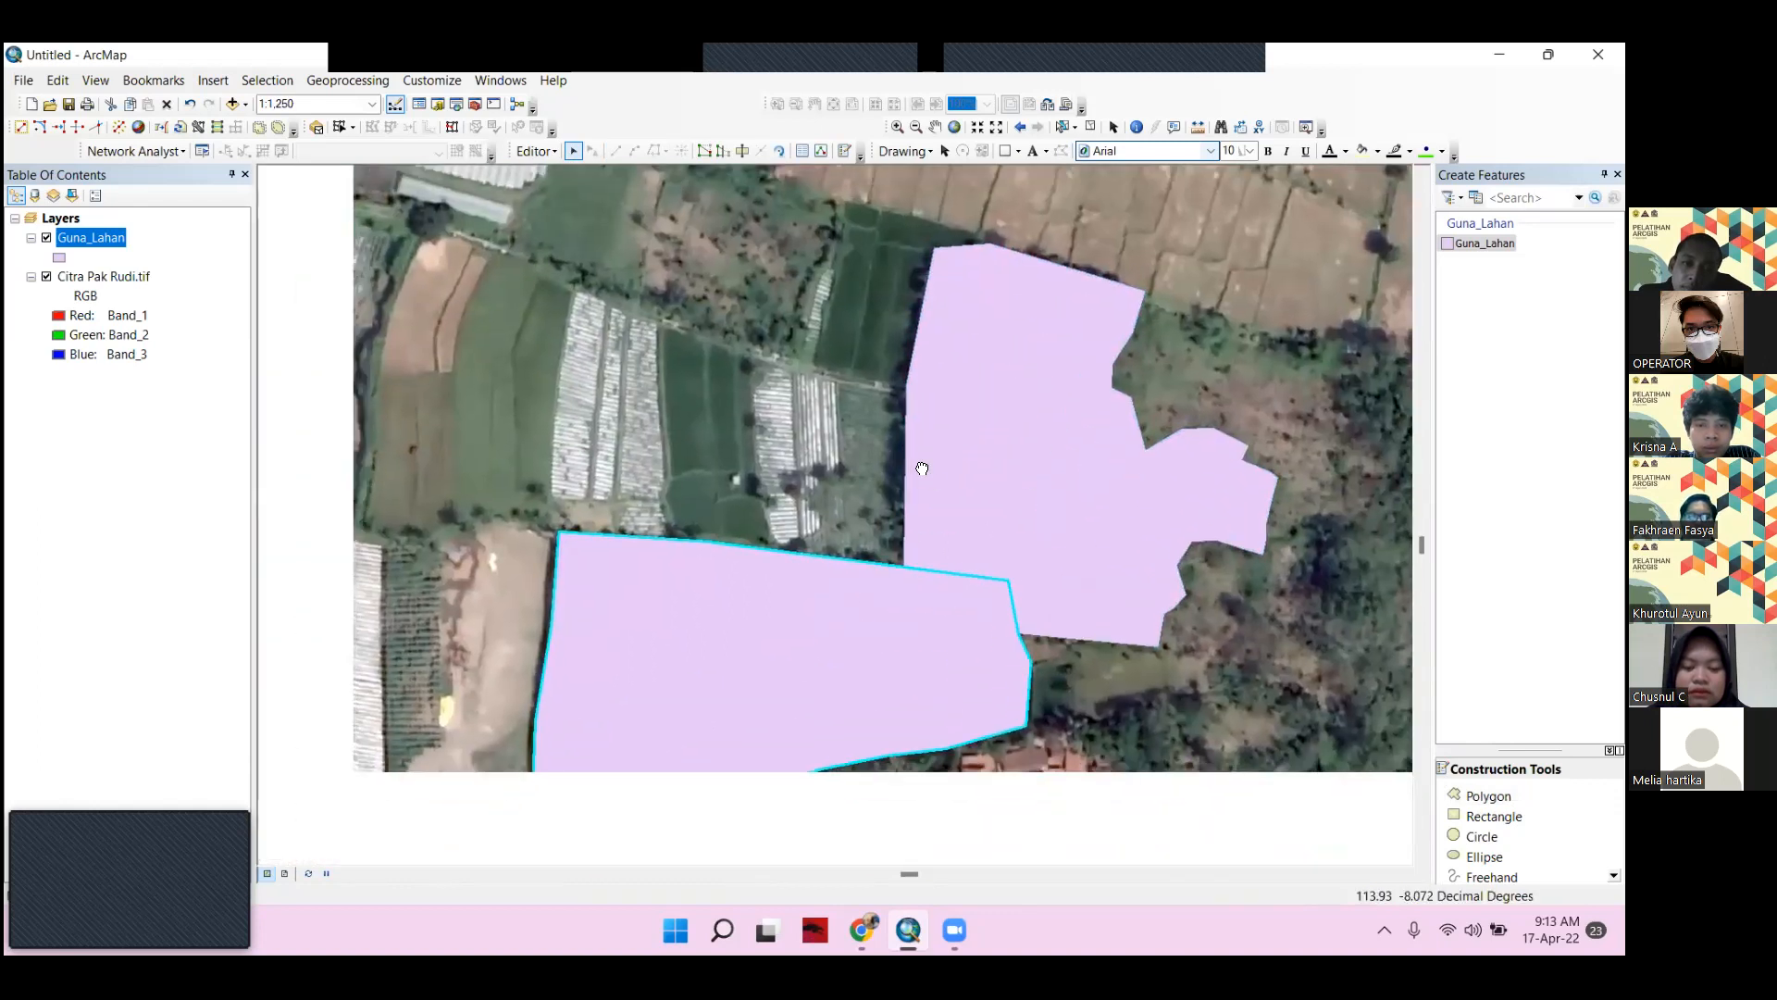
left_click(1003, 447)
left_click(908, 586)
left_click(1092, 429)
left_click(794, 620)
Select the housing polygon beside the road to check its multipart selection, and examine the village houses south of the field polygon
left_click_drag(758, 400, 1459, 528)
left_click_drag(926, 444, 1001, 448)
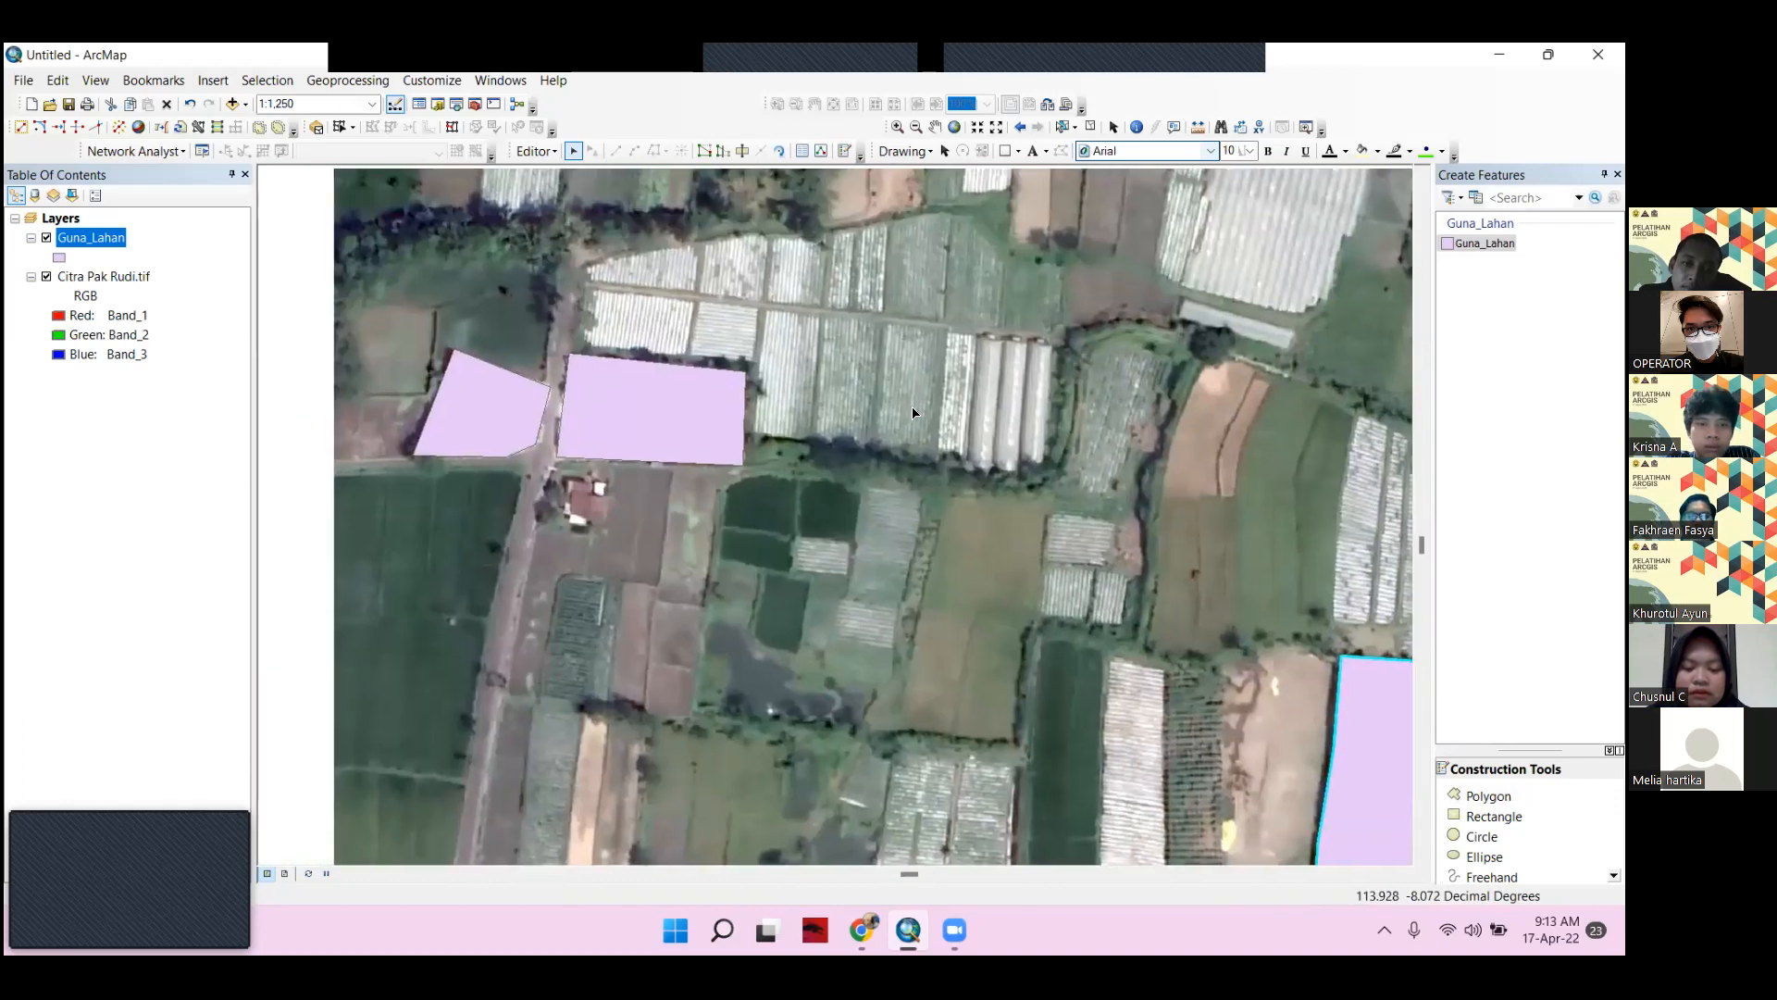
left_click(638, 430)
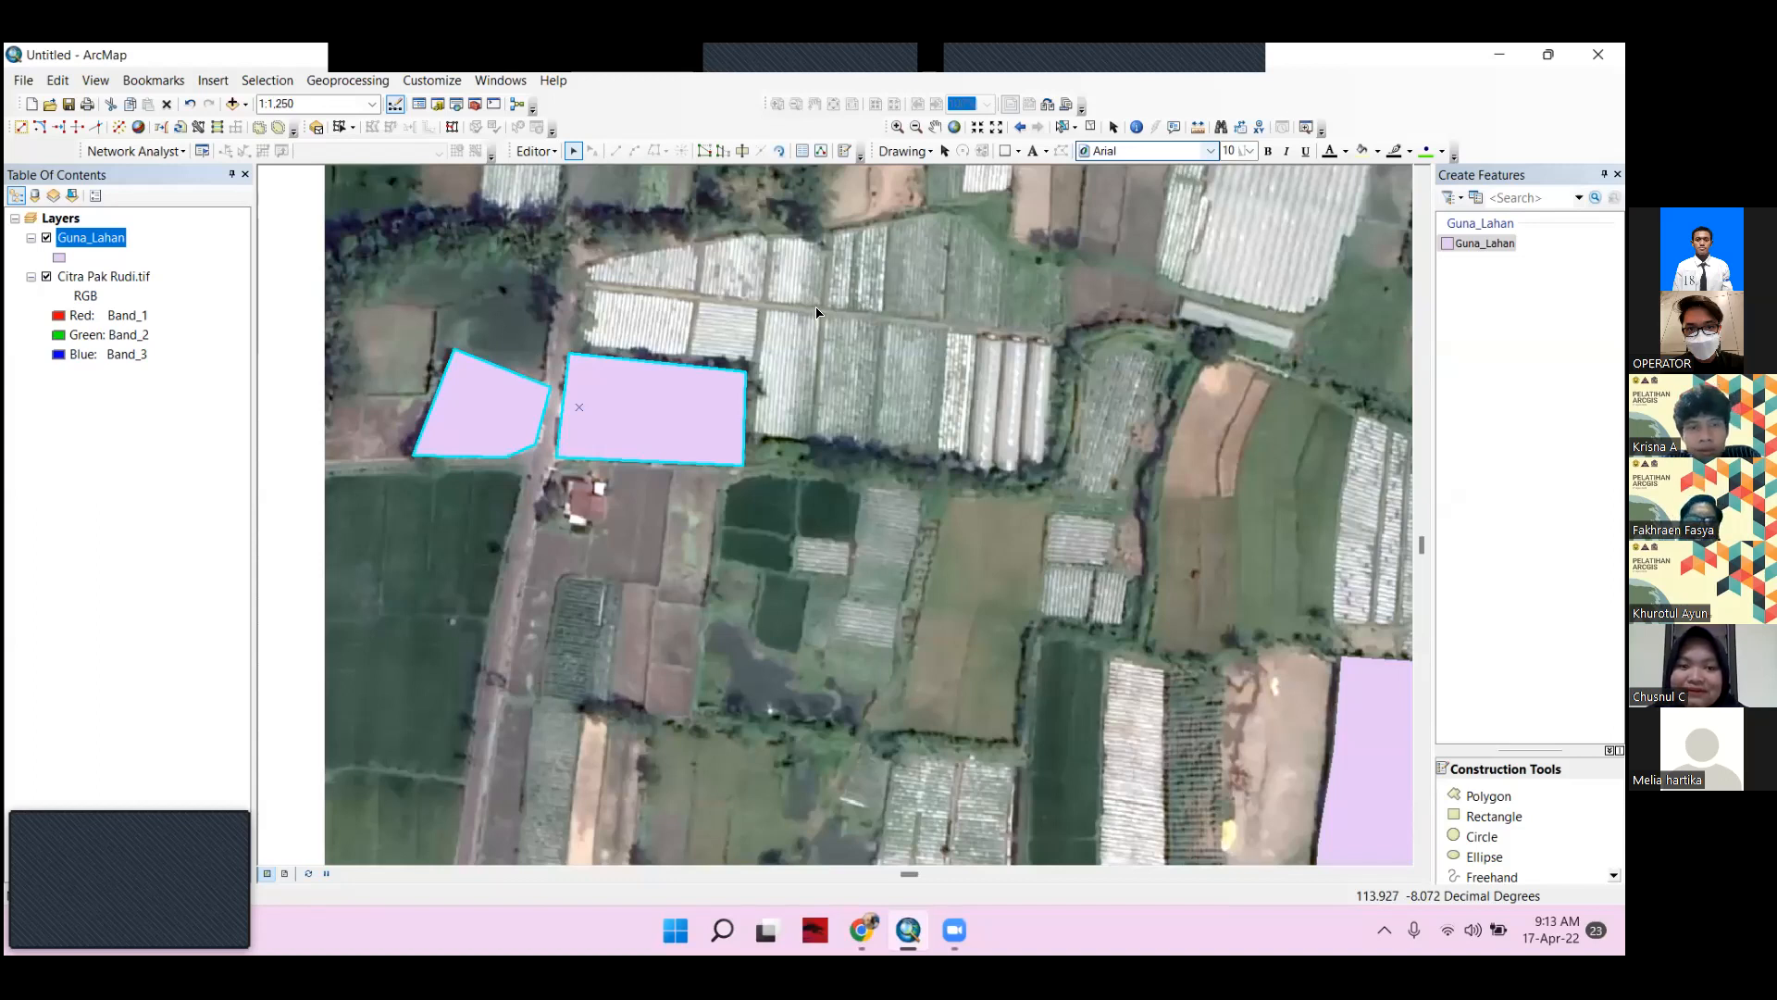
left_click_drag(1081, 711, 774, 536)
left_click_drag(812, 622, 984, 516)
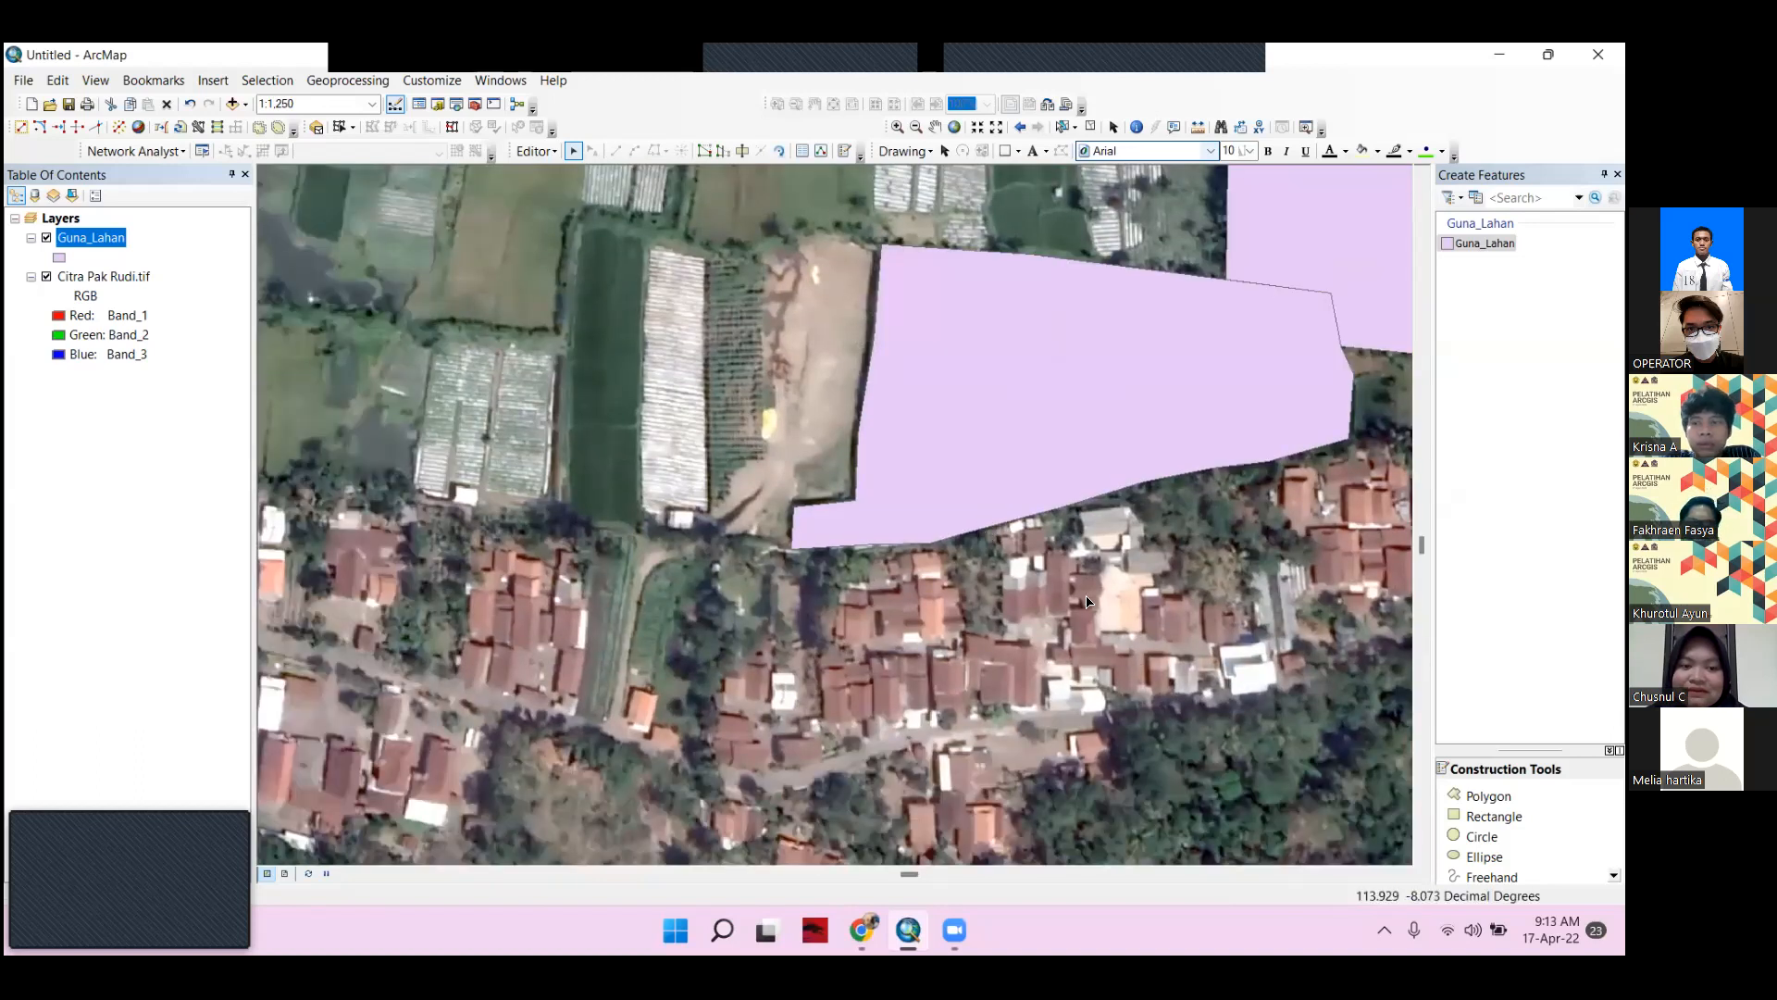
Select the wooded polygon northeast of the large field polygon and examine its shared boundary
left_click_drag(996, 418, 713, 621)
left_click_drag(947, 574, 1030, 754)
left_click(1089, 537)
left_click_drag(1274, 596, 1344, 731)
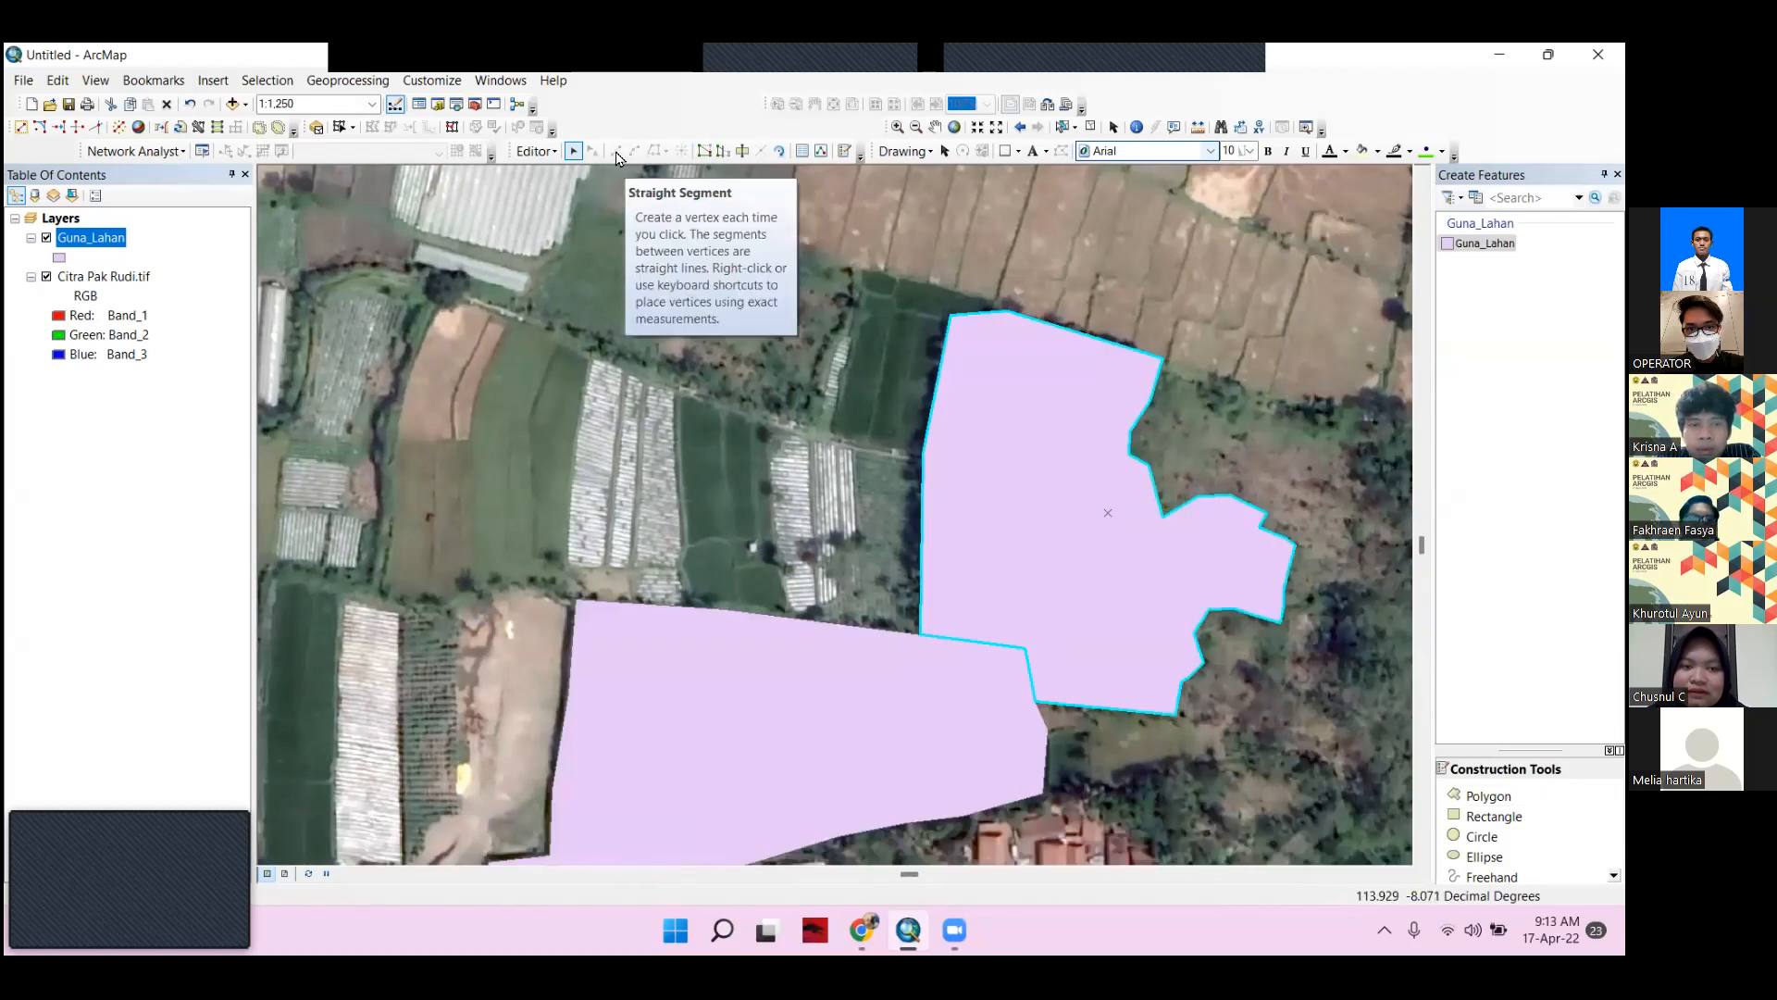
left_click_drag(838, 437, 853, 333)
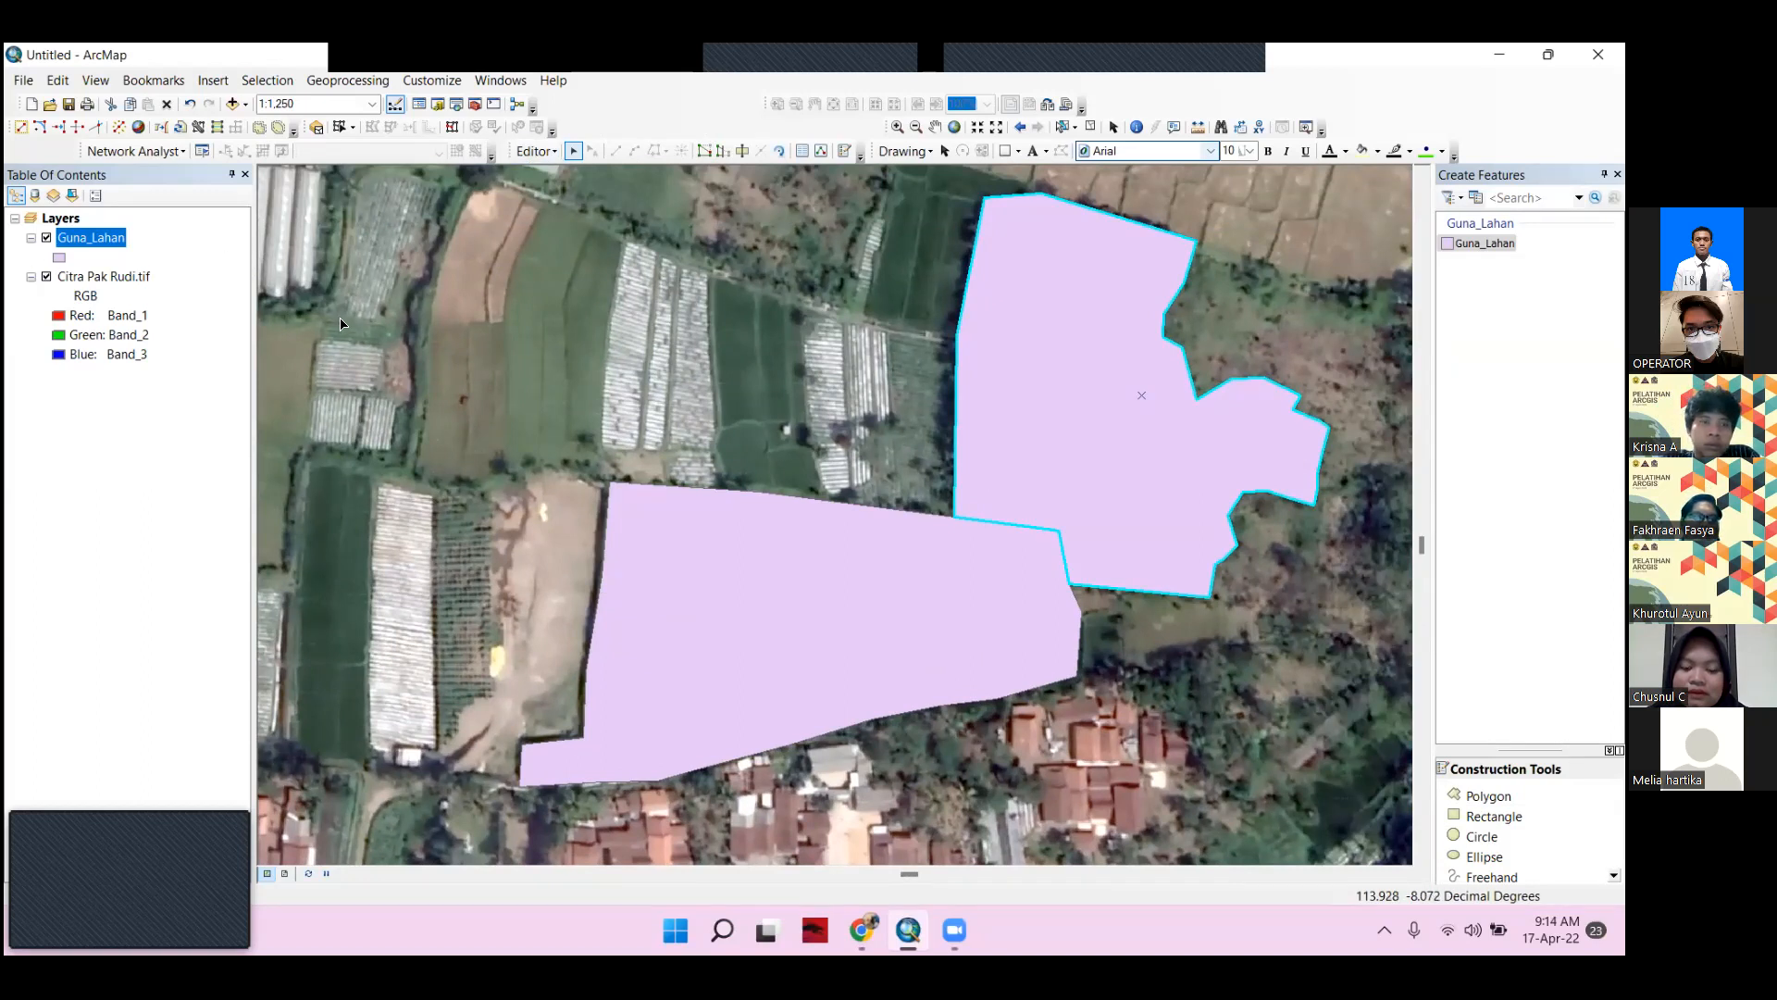
left_click_drag(1153, 582, 1074, 592)
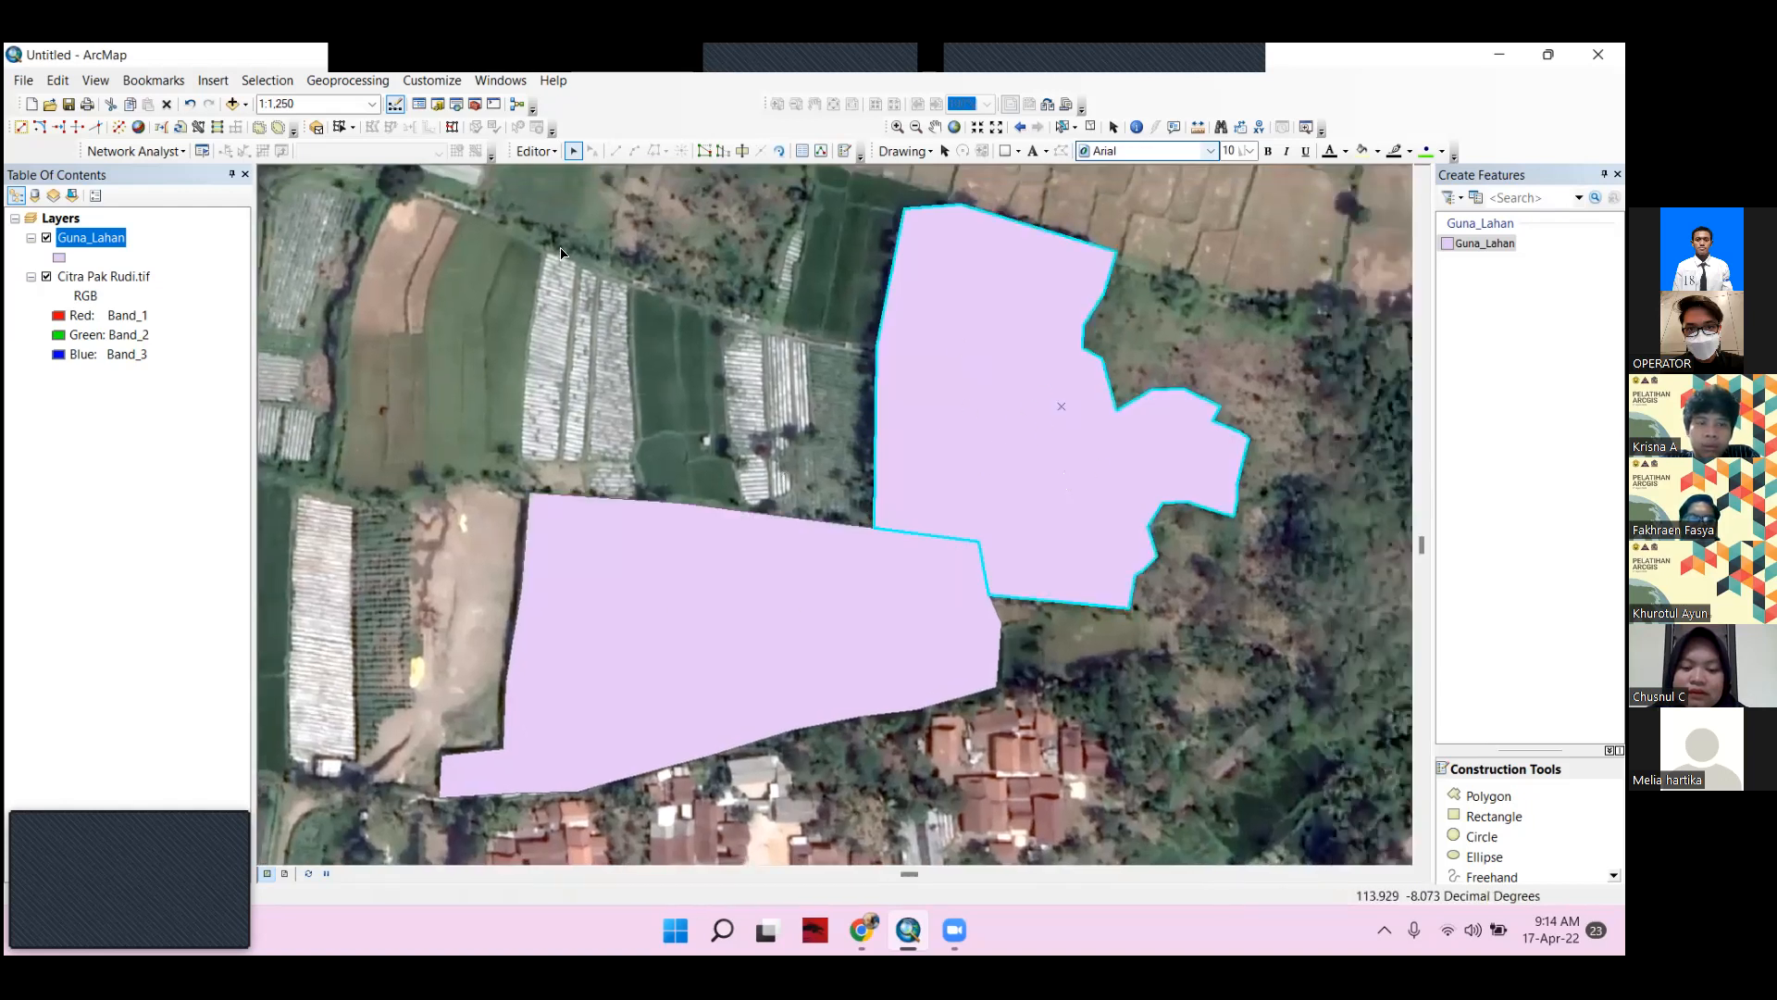
Stop the edit session and save the edits to the digitized polygons
left_click(535, 151)
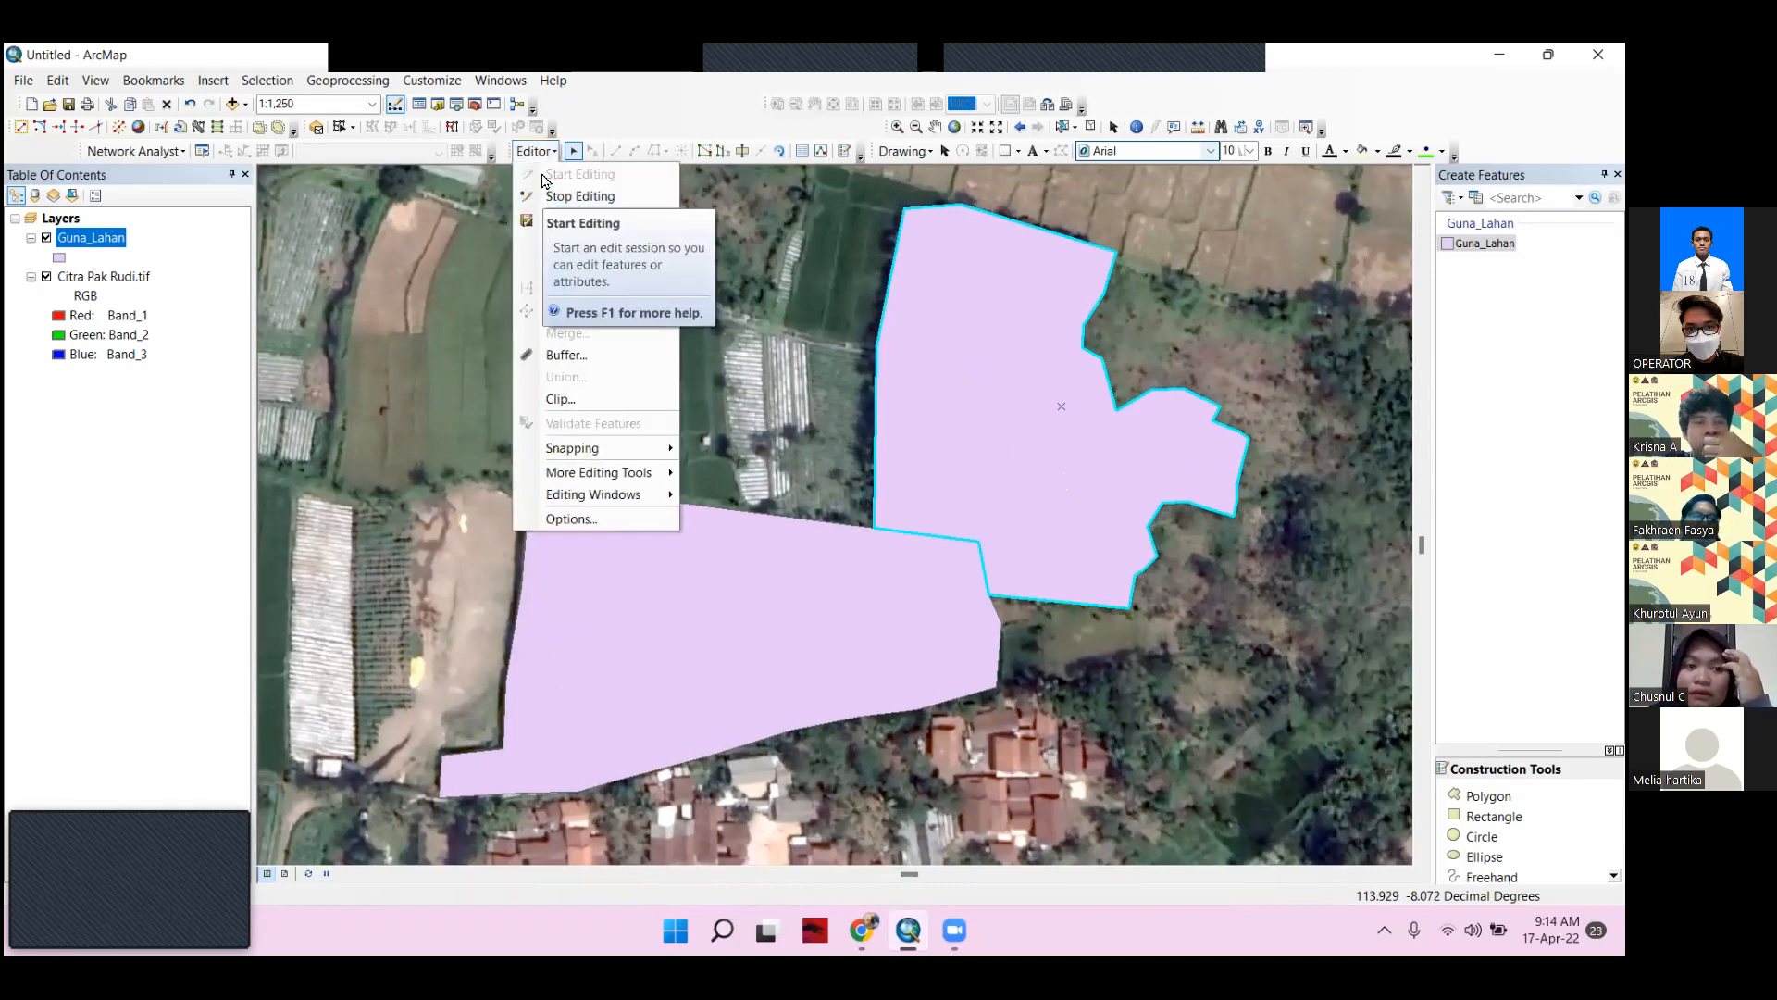
left_click(548, 195)
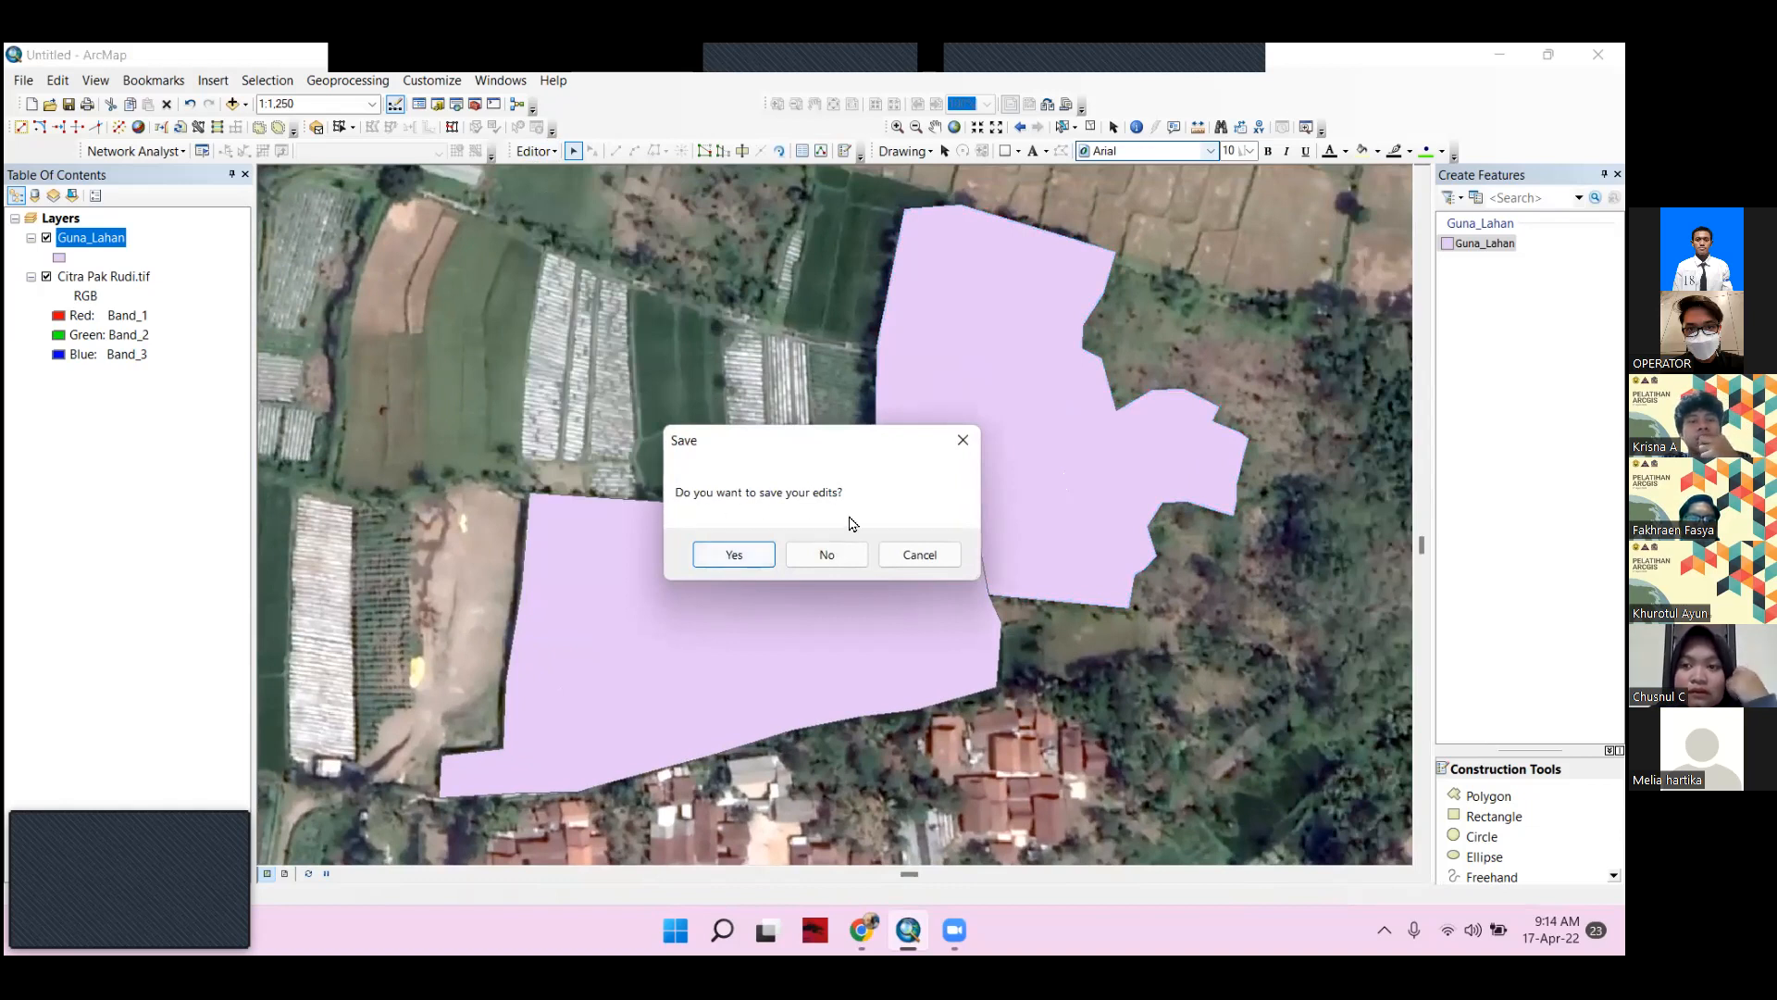
left_click(733, 554)
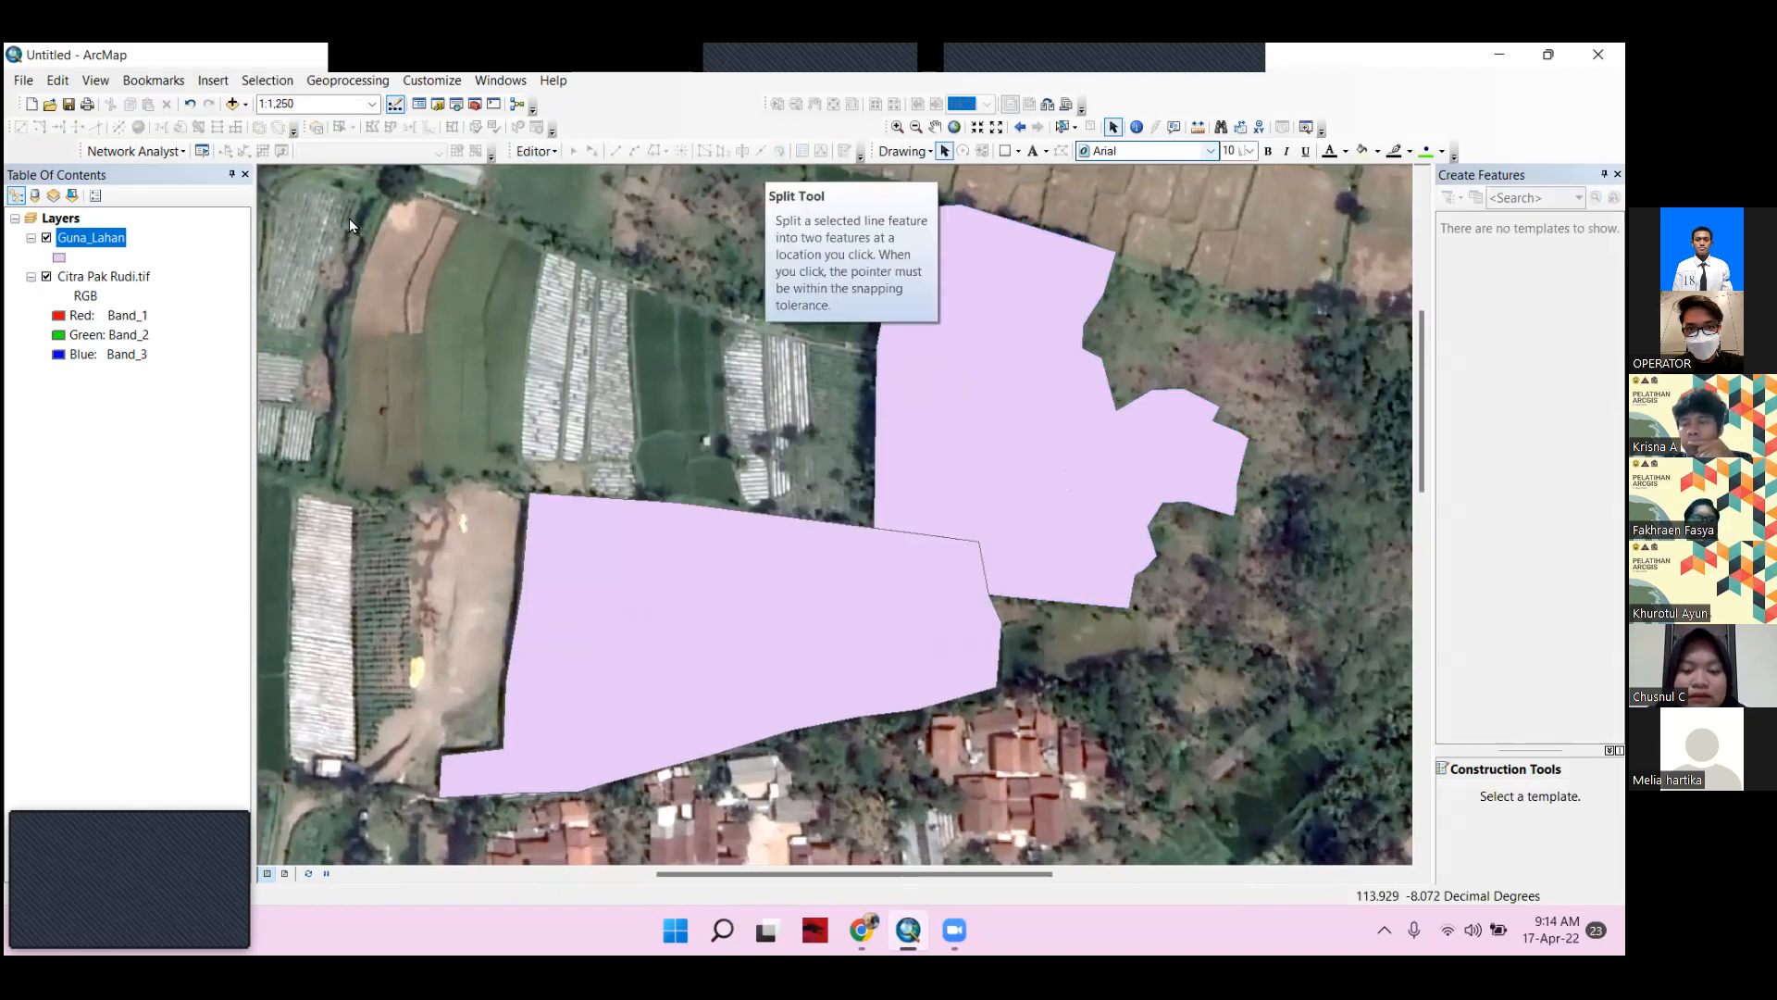
Start another edit session on the Guna_Lahan layer, save the edits and stop editing
right_click(93, 246)
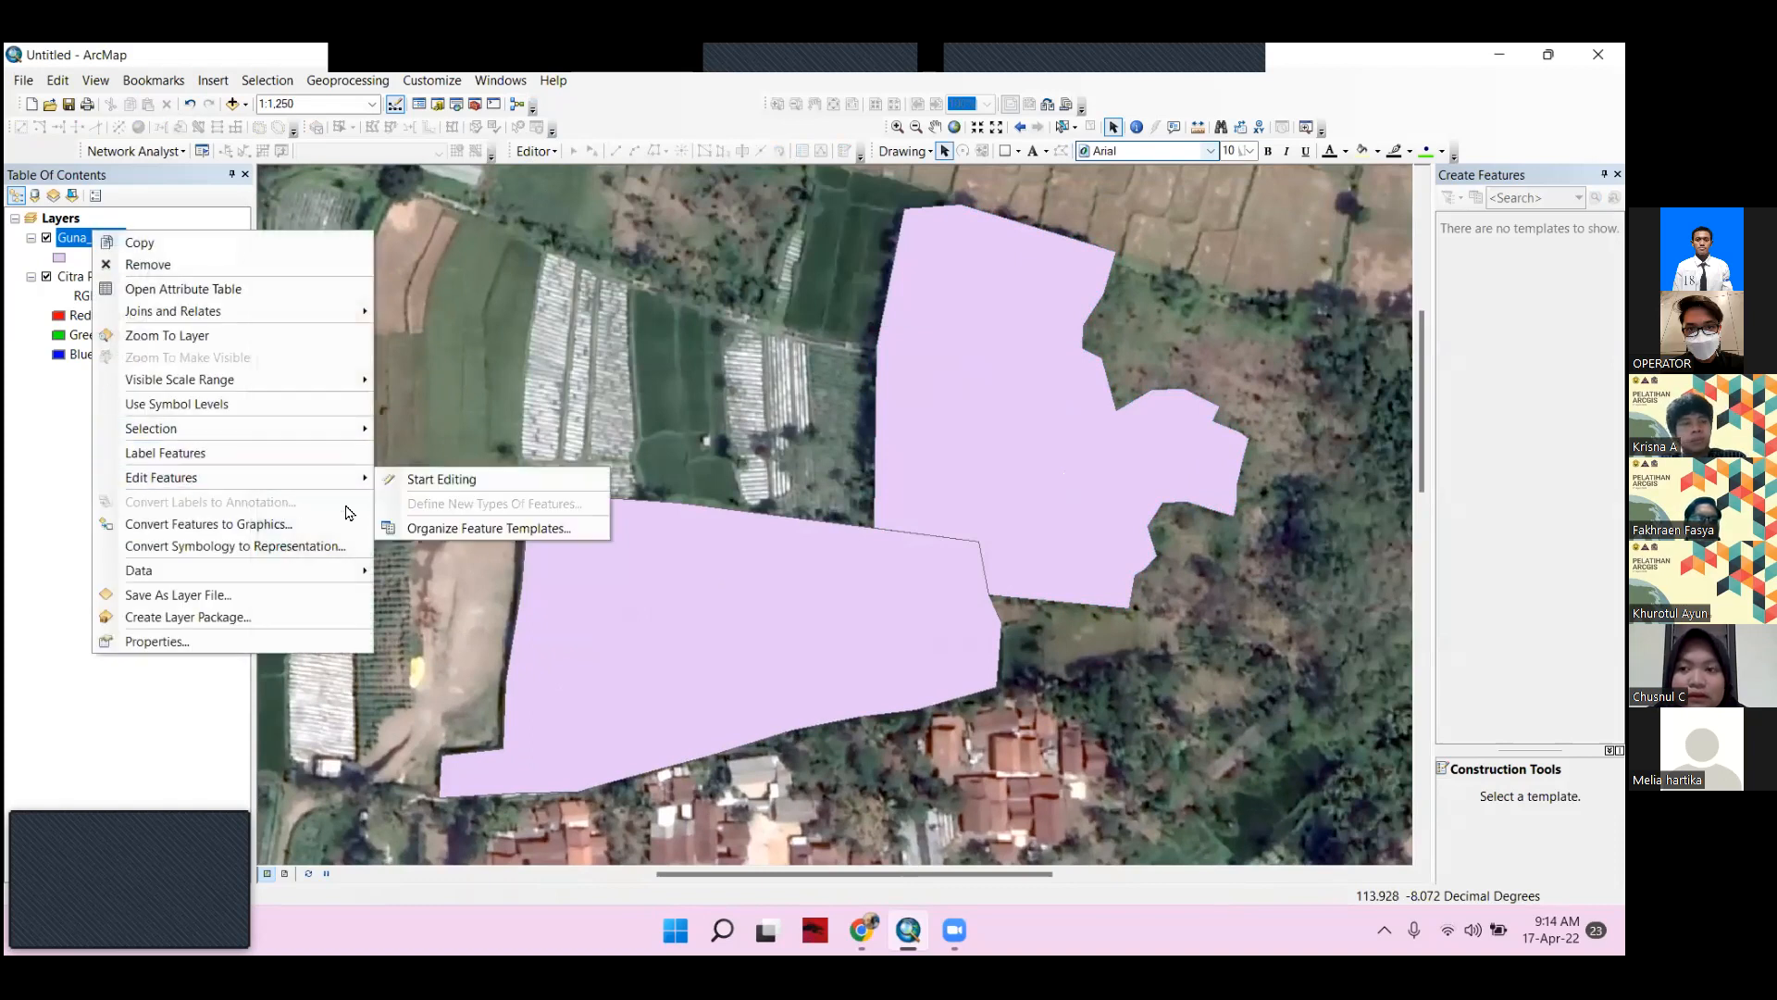
left_click(387, 480)
left_click(919, 704)
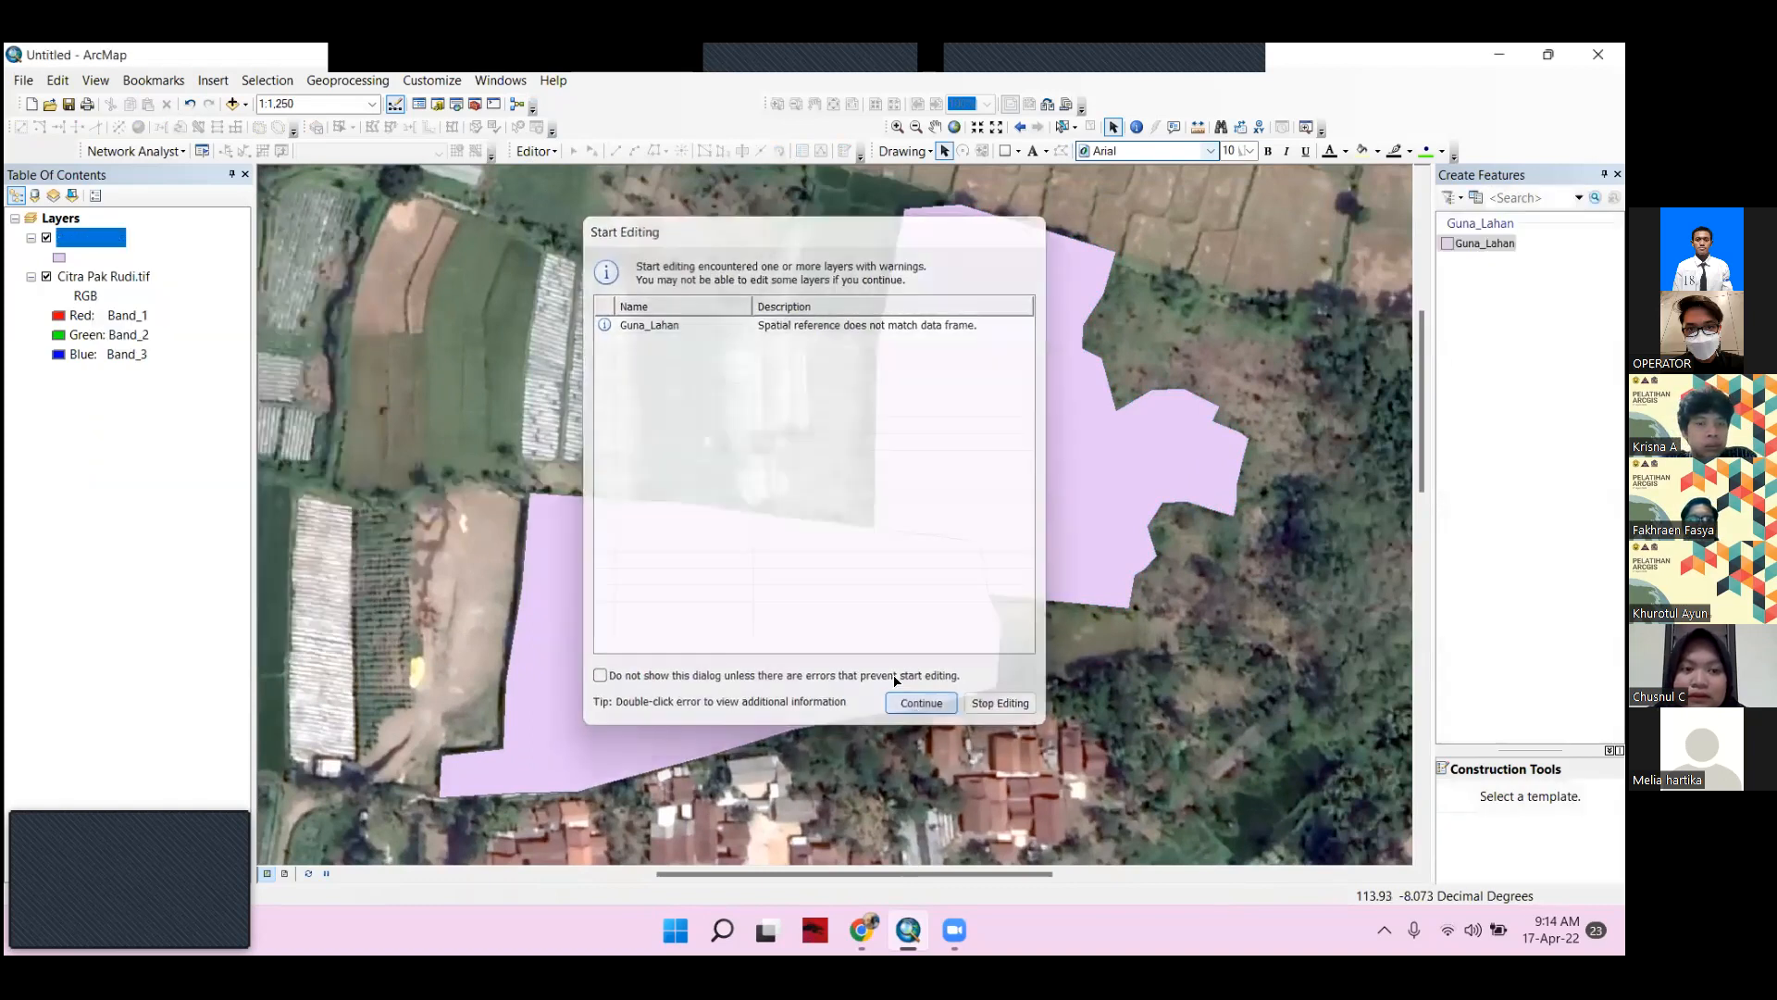
left_click(533, 151)
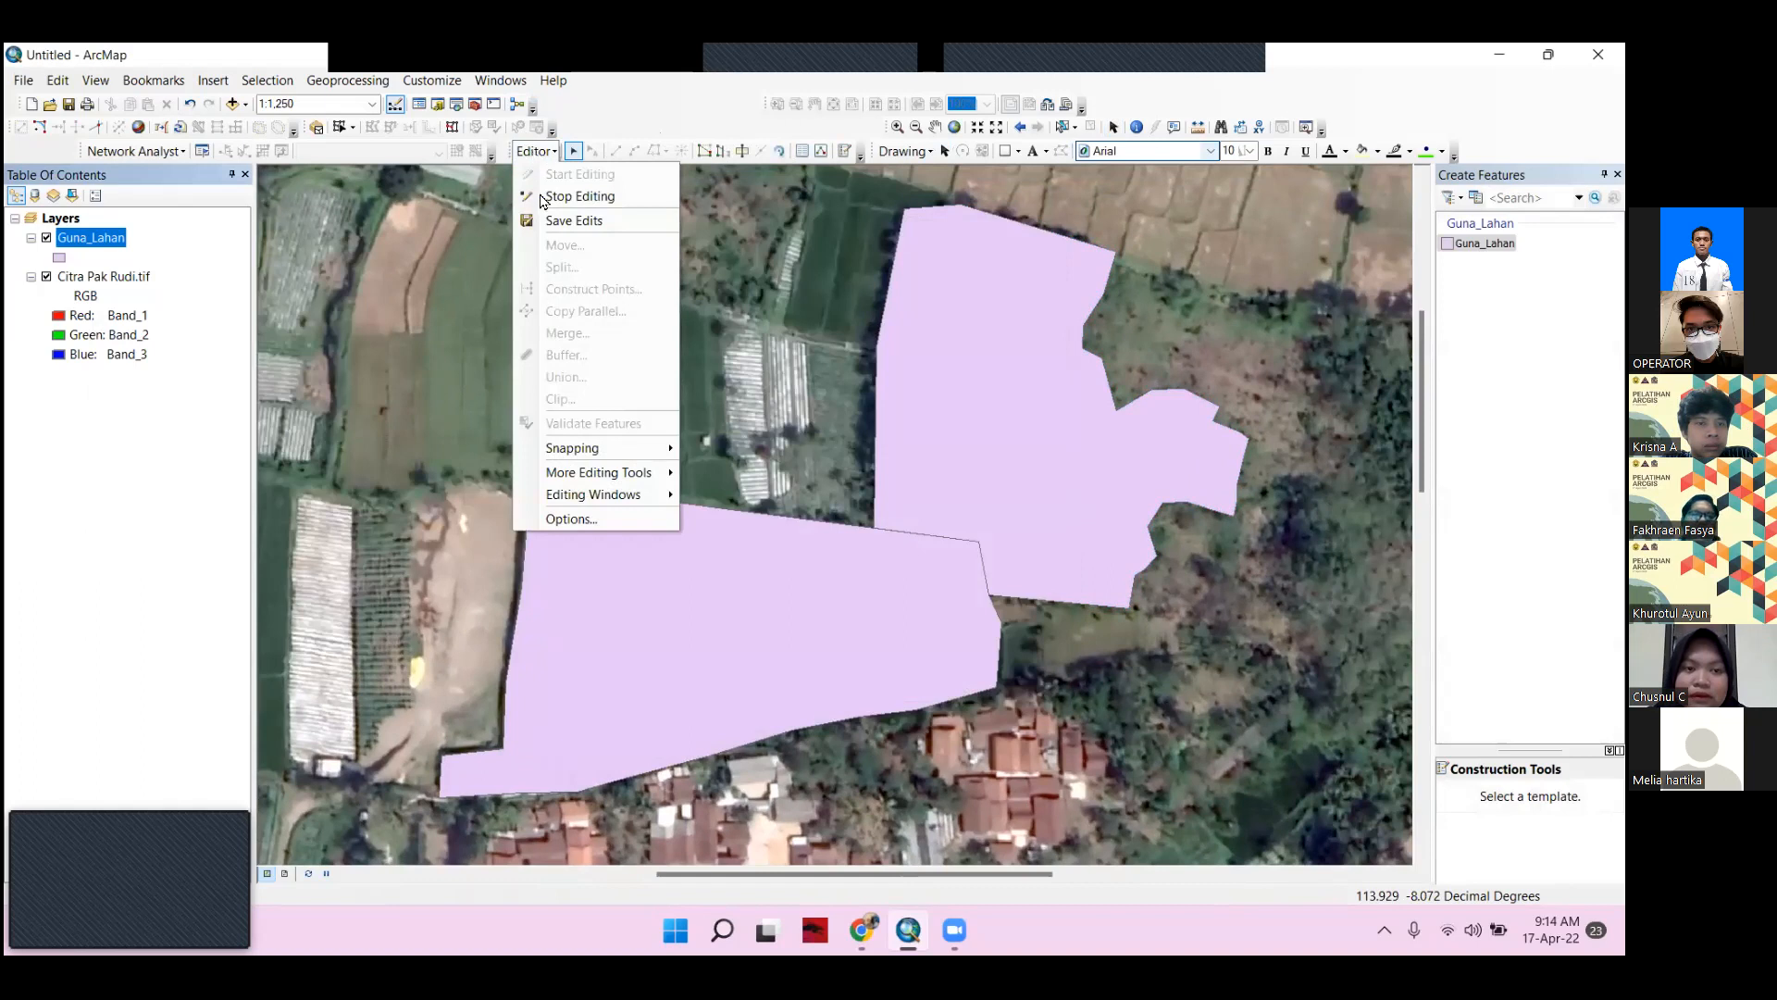
left_click(558, 223)
left_click(535, 151)
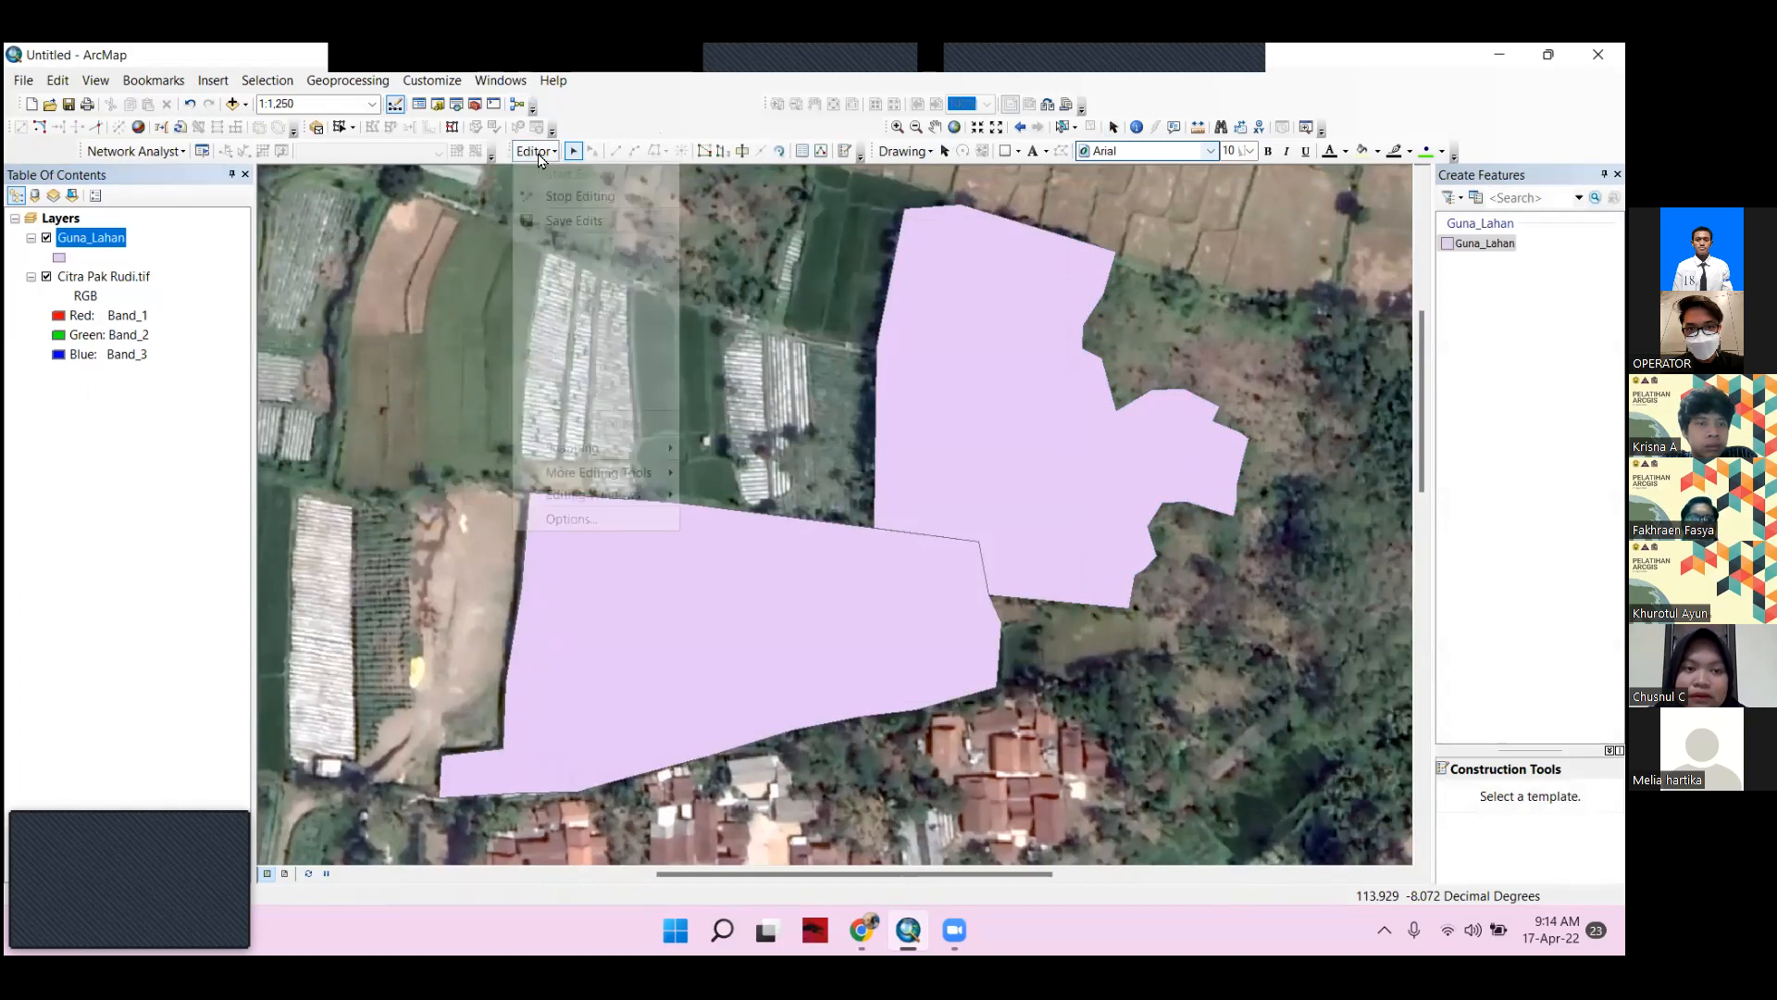
left_click(566, 196)
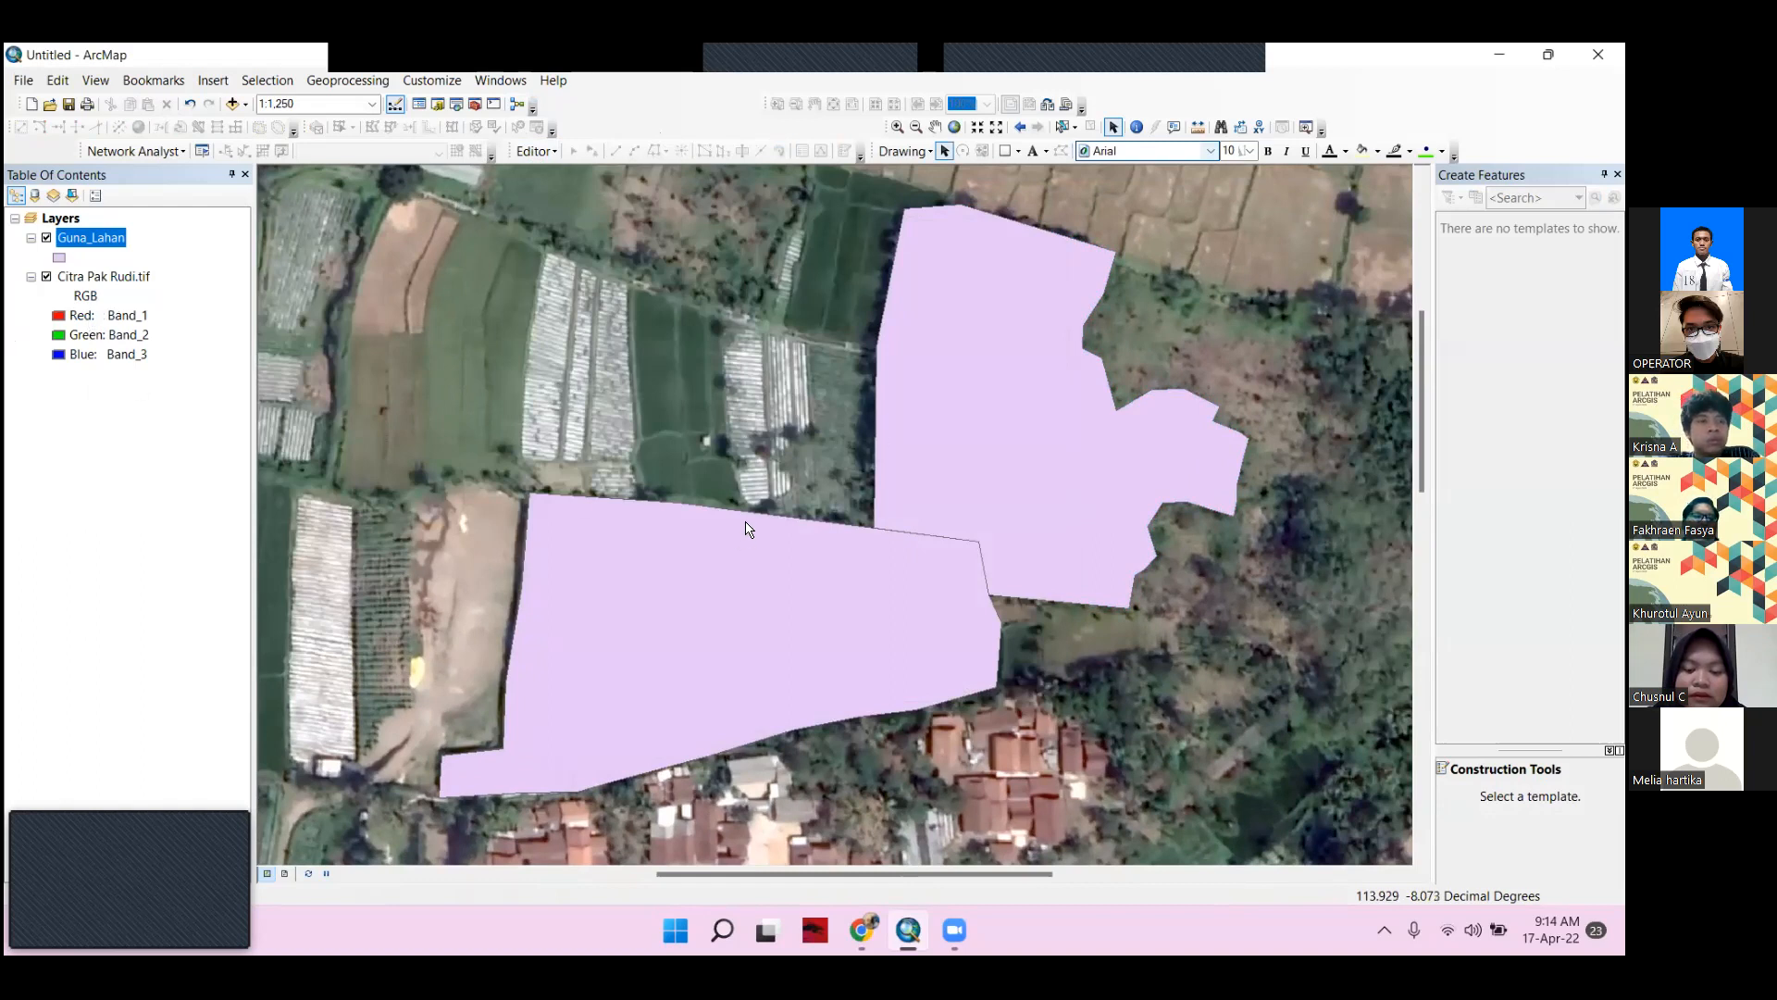
left_click_drag(955, 453, 916, 463)
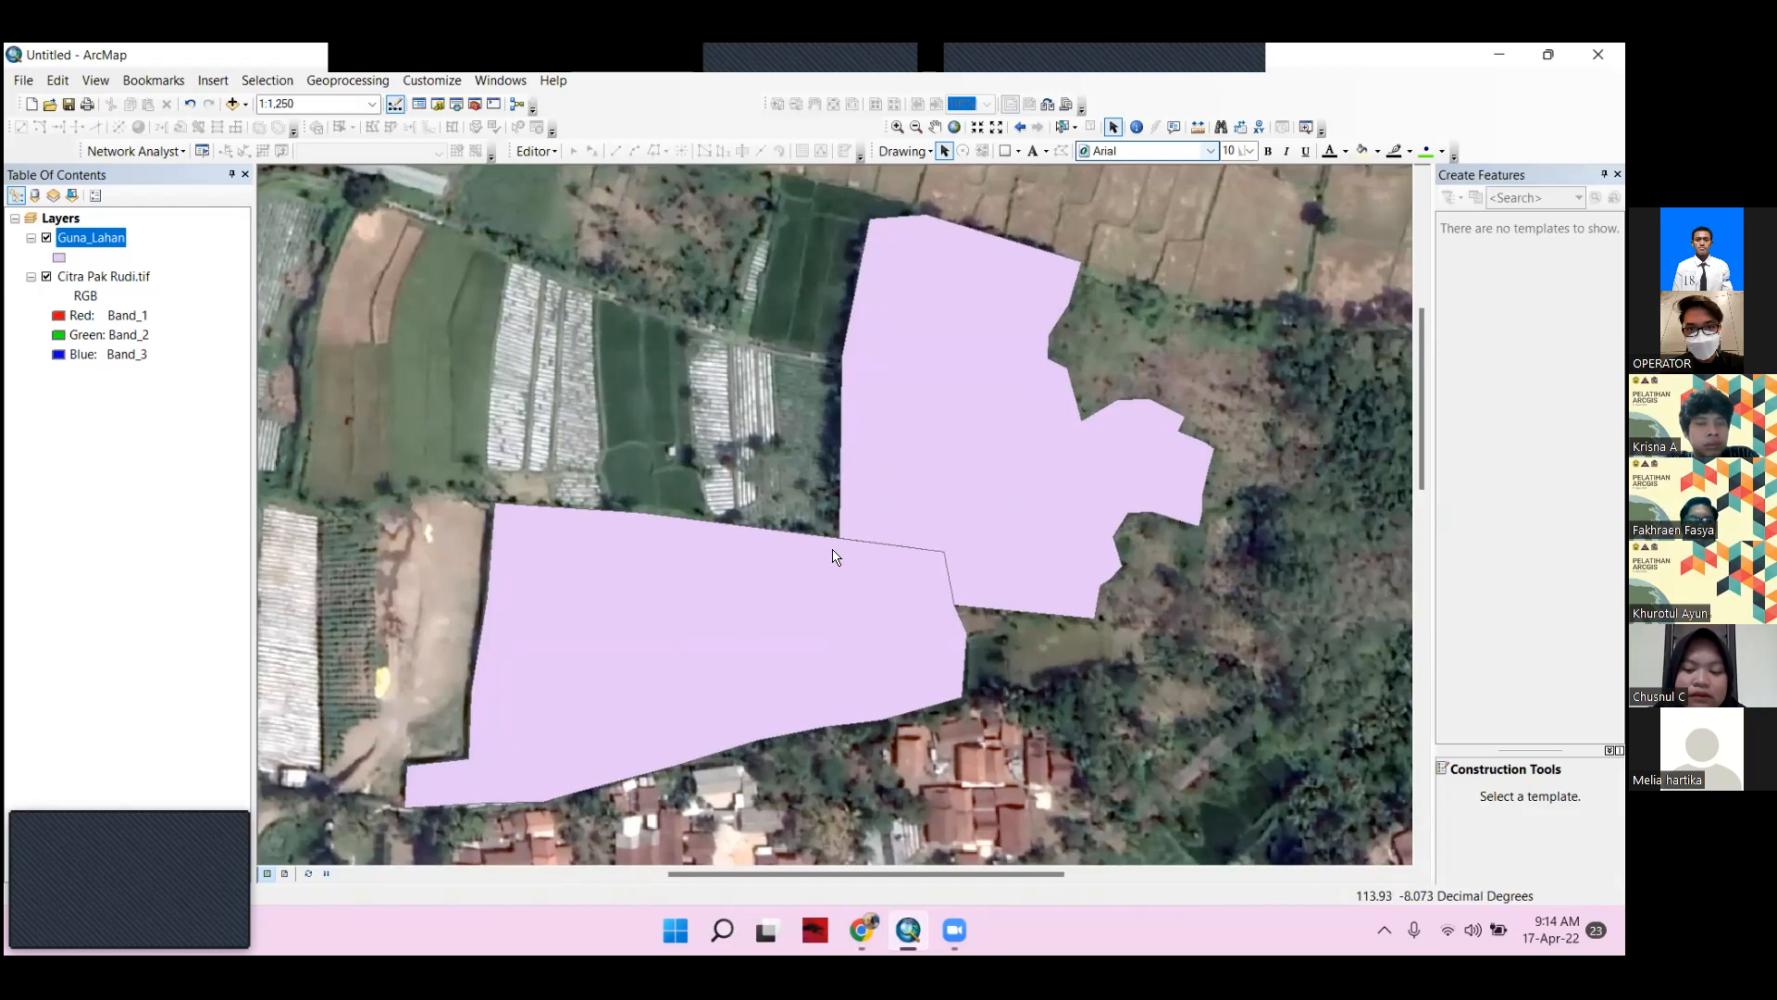
left_click_drag(794, 476, 796, 499)
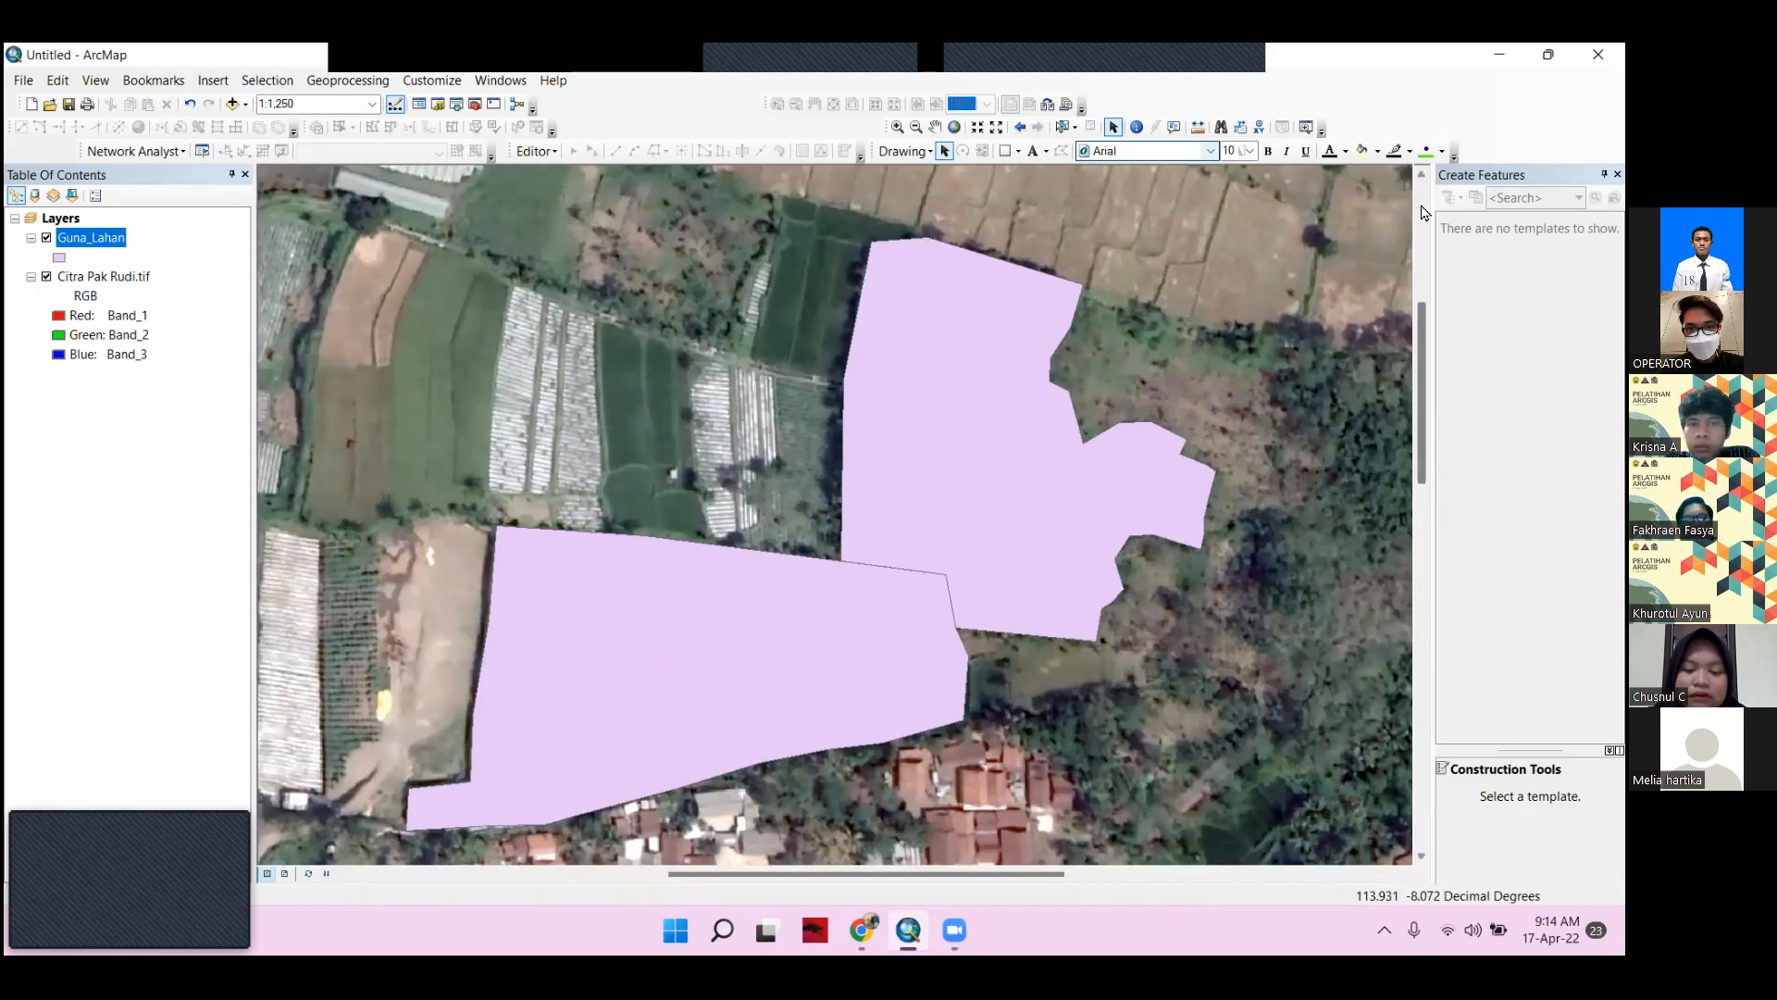
left_click_drag(815, 376, 838, 362)
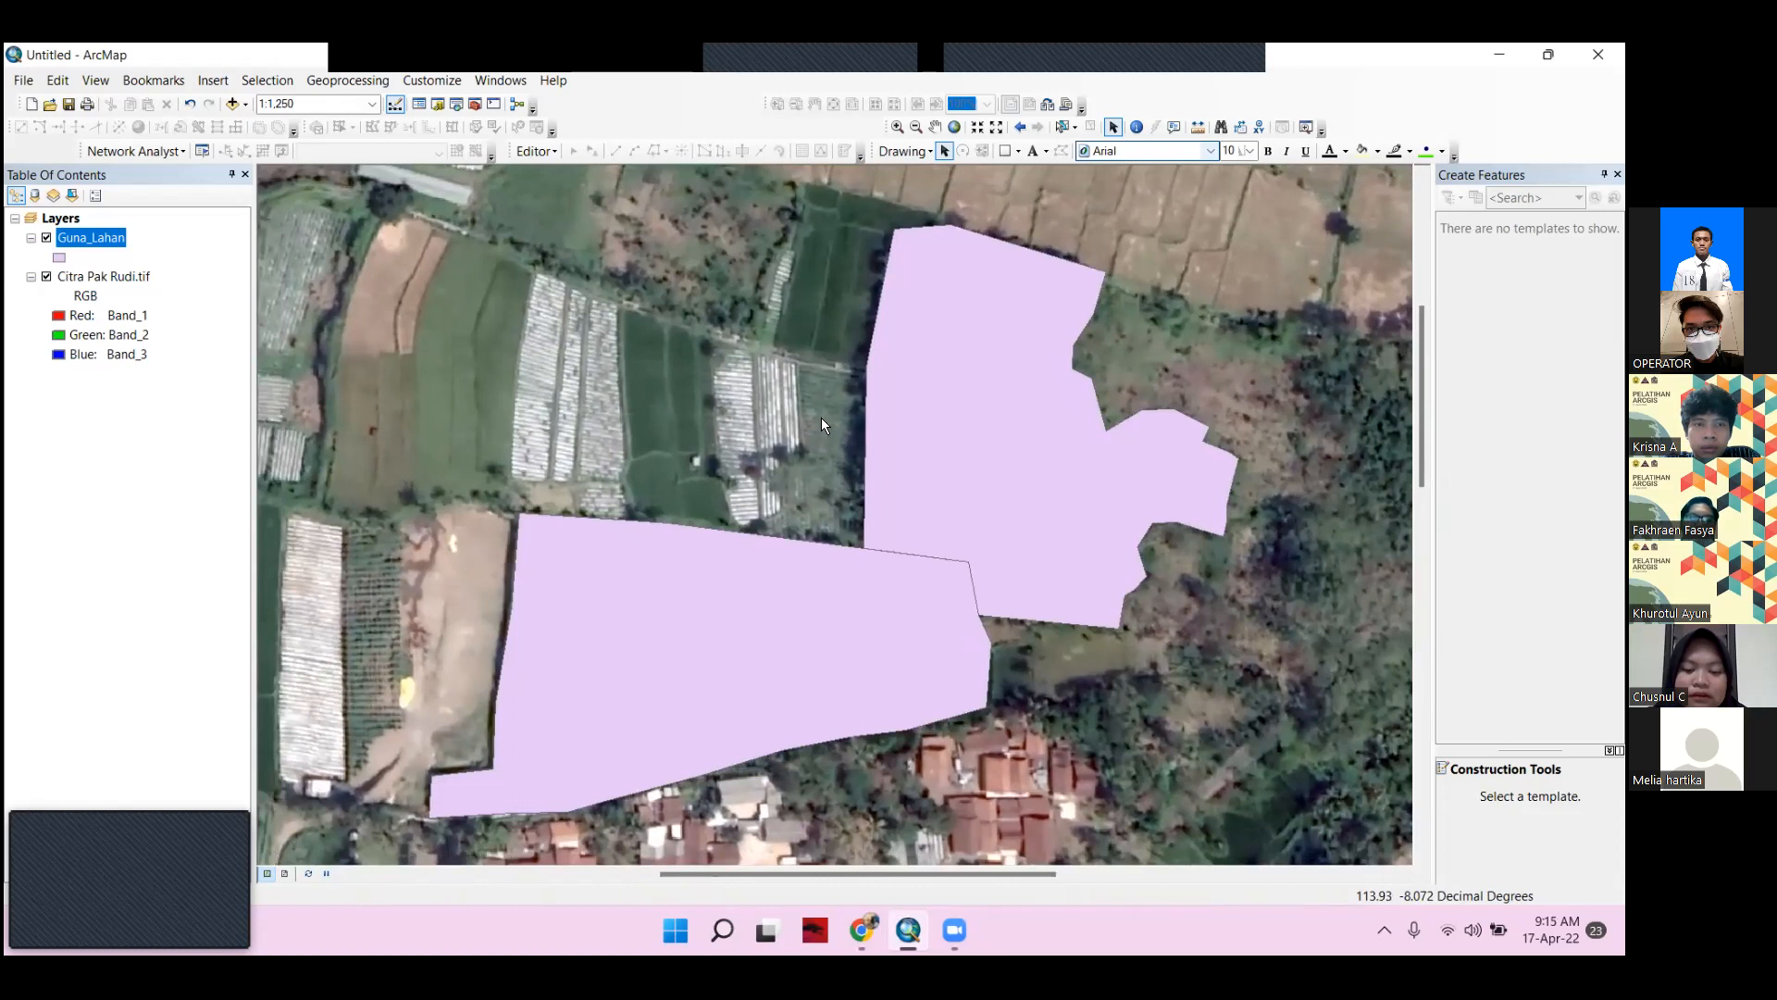
left_click_drag(874, 463, 788, 432)
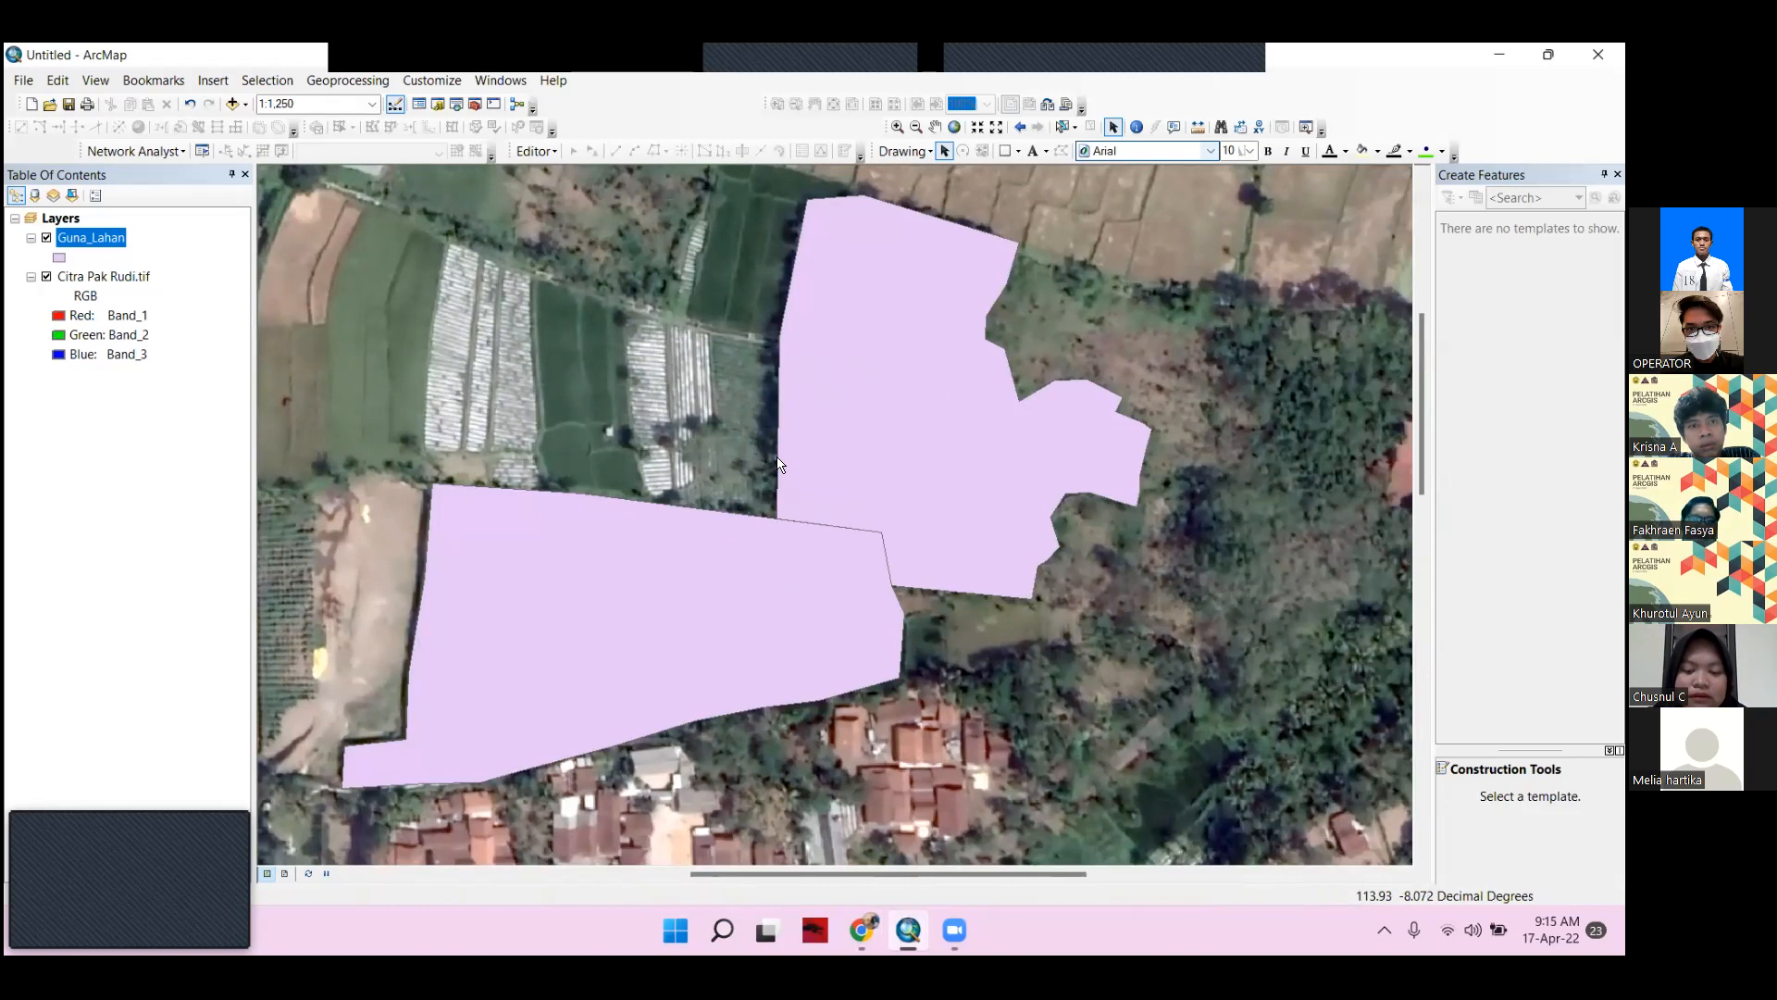
Switch to the Canva presentation in Chrome and examine the Trowulan land use map on the Contoh slide up close
key("super+Tab")
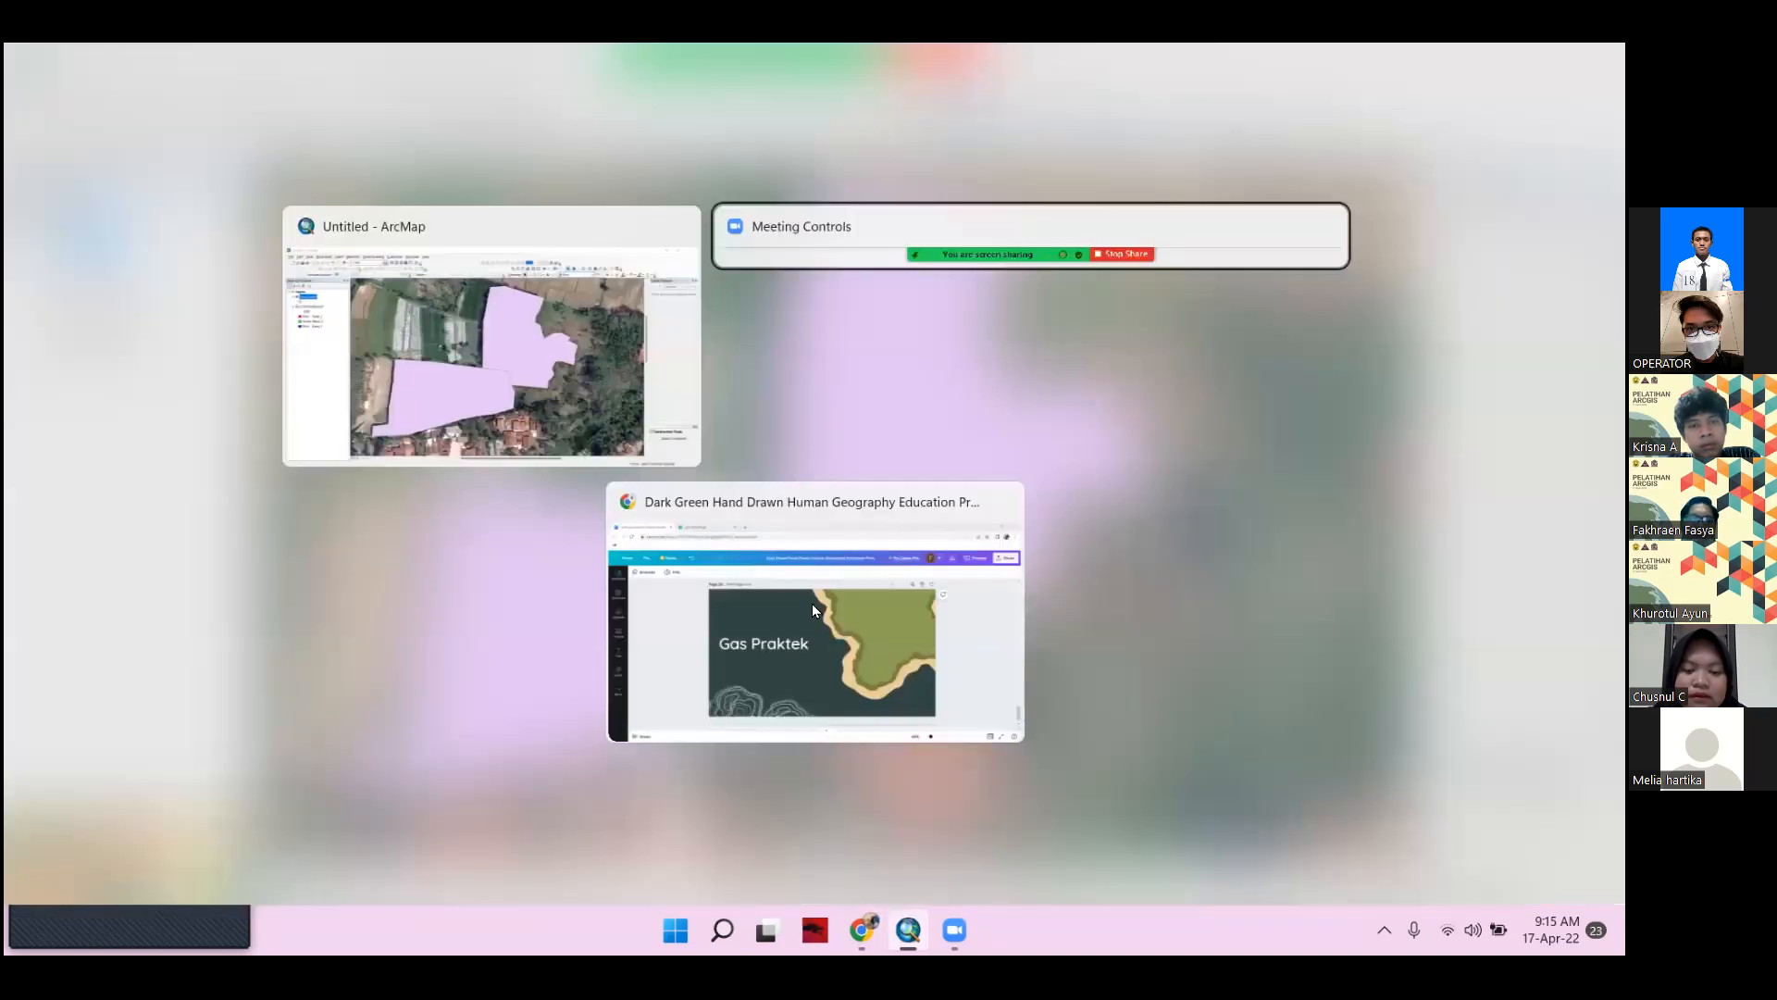
left_click(985, 535)
scroll(985, 535, "up", 15)
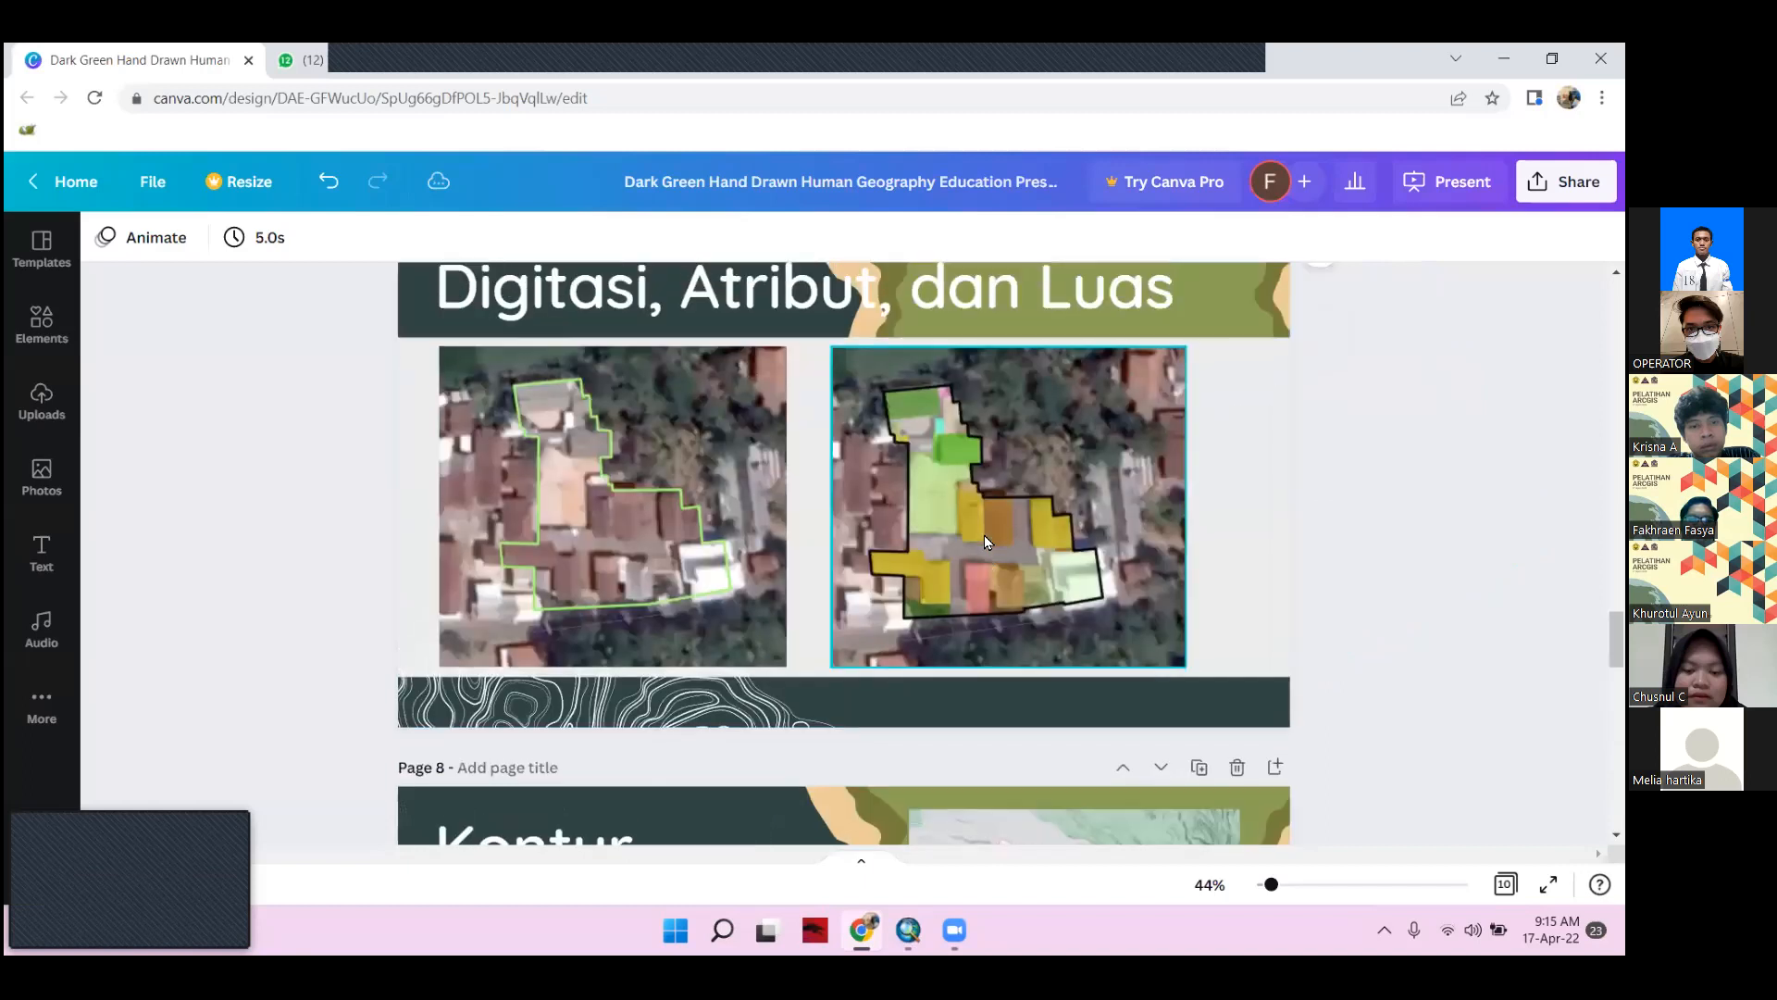
scroll(1066, 607, "up", 5)
scroll(1067, 606, "down", 3)
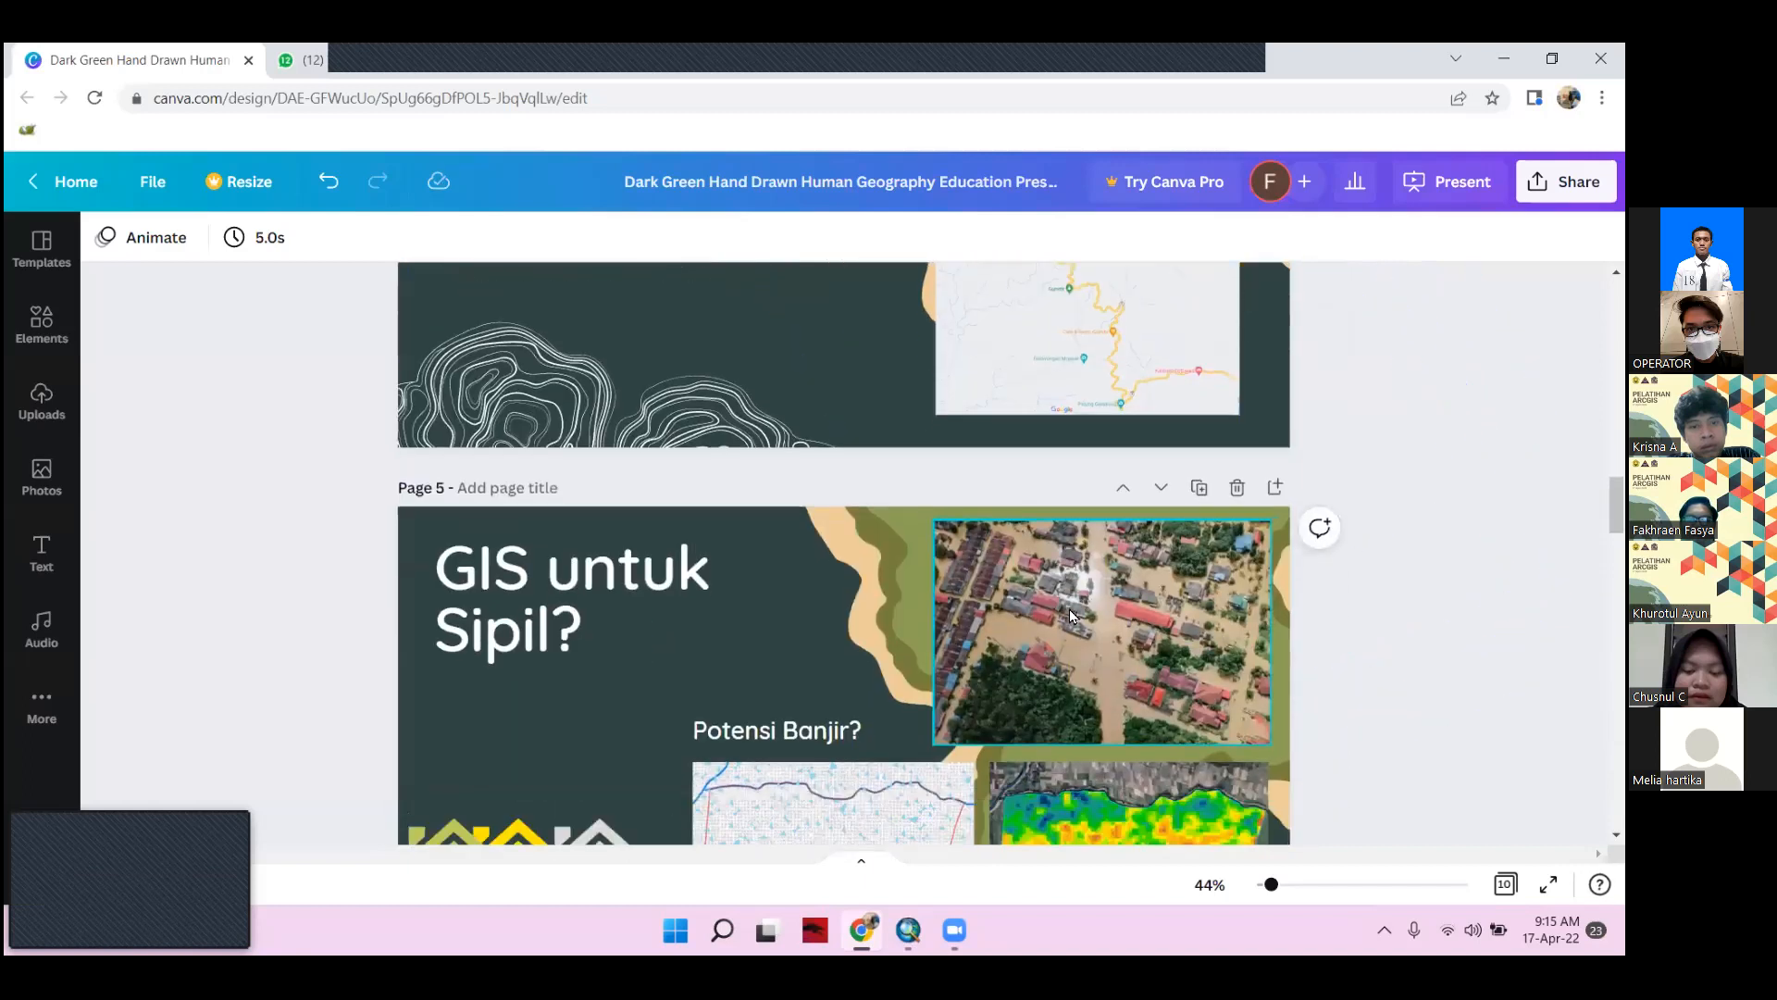
scroll(1364, 590, "up", 13)
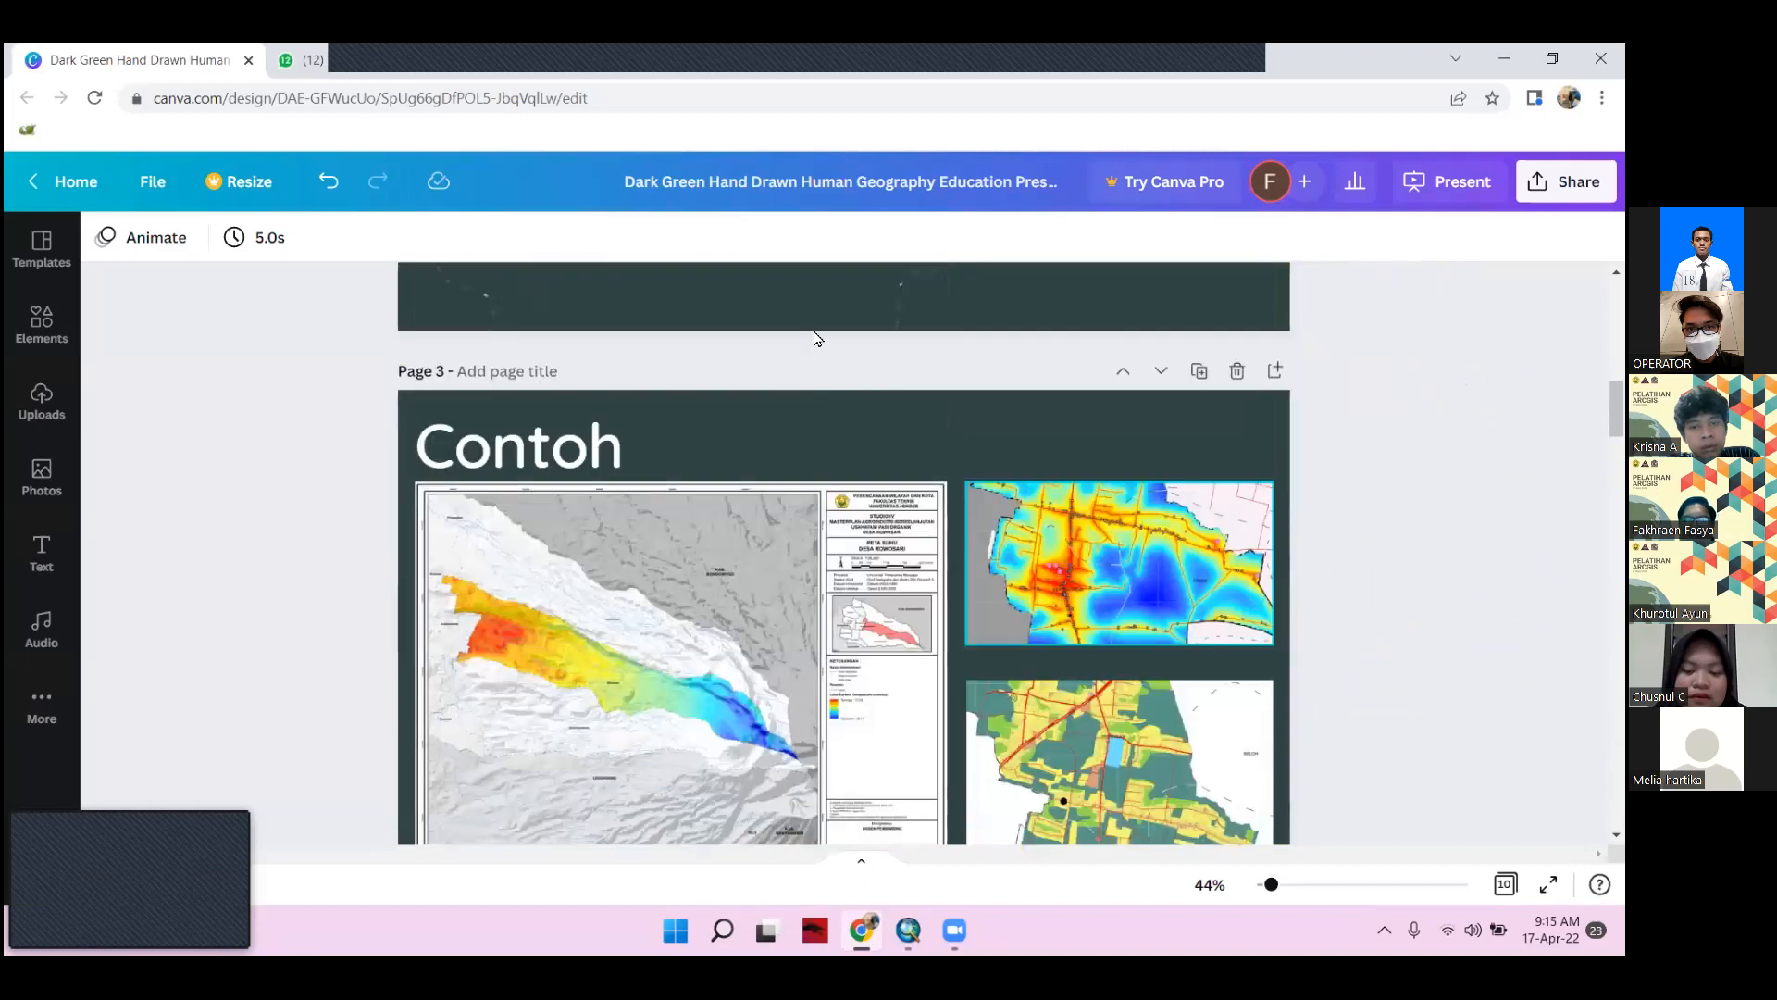
scroll(925, 398, "down", 2)
left_click(1083, 546)
scroll(1083, 546, "up", 5)
scroll(806, 464, "up", 3)
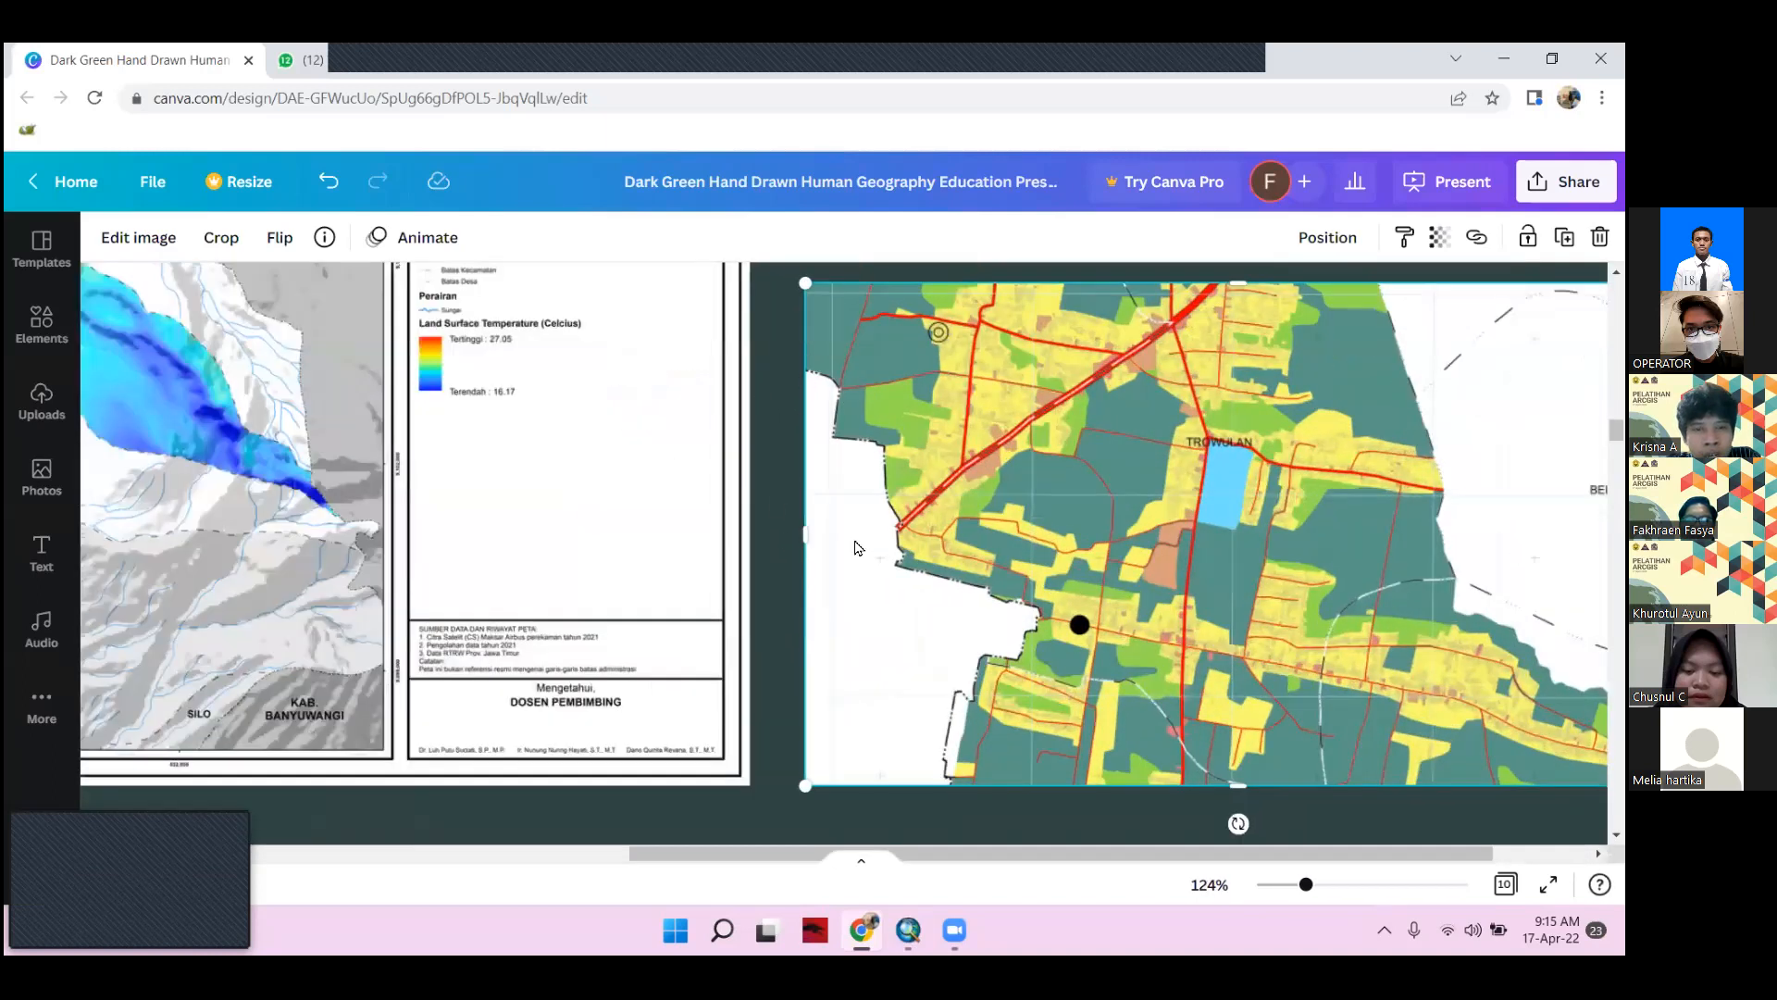
scroll(1071, 450, "up", 1)
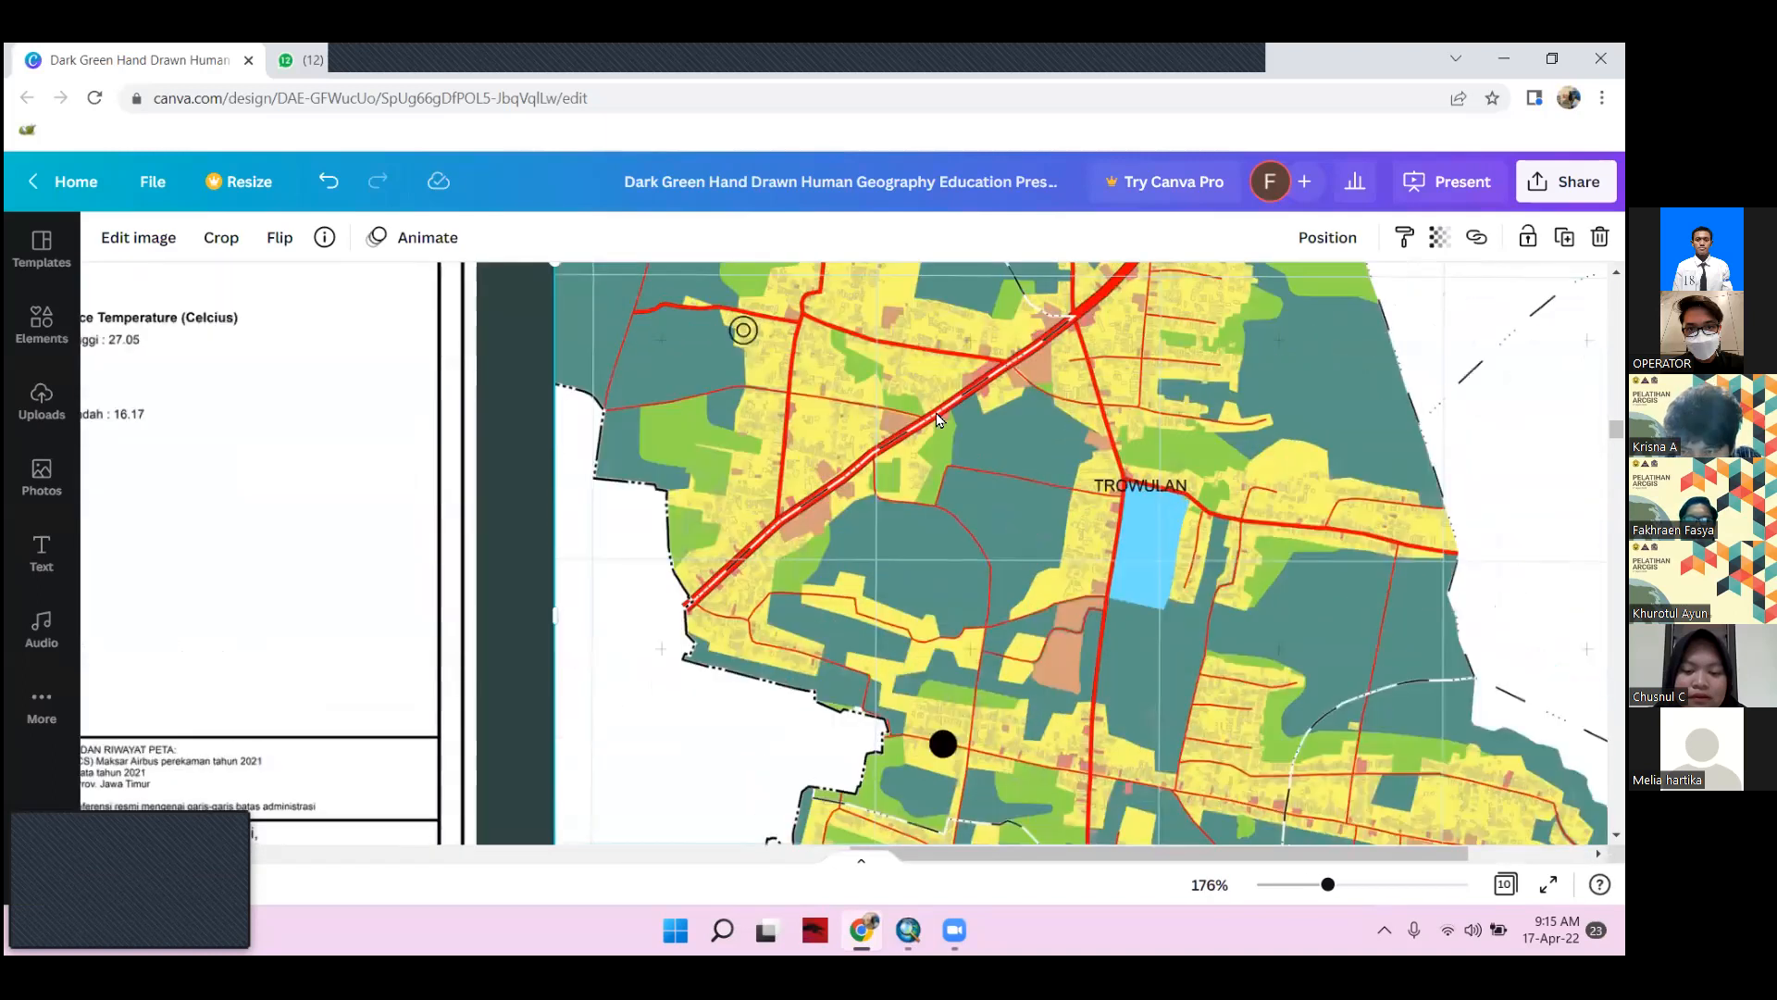
key("alt+Tab")
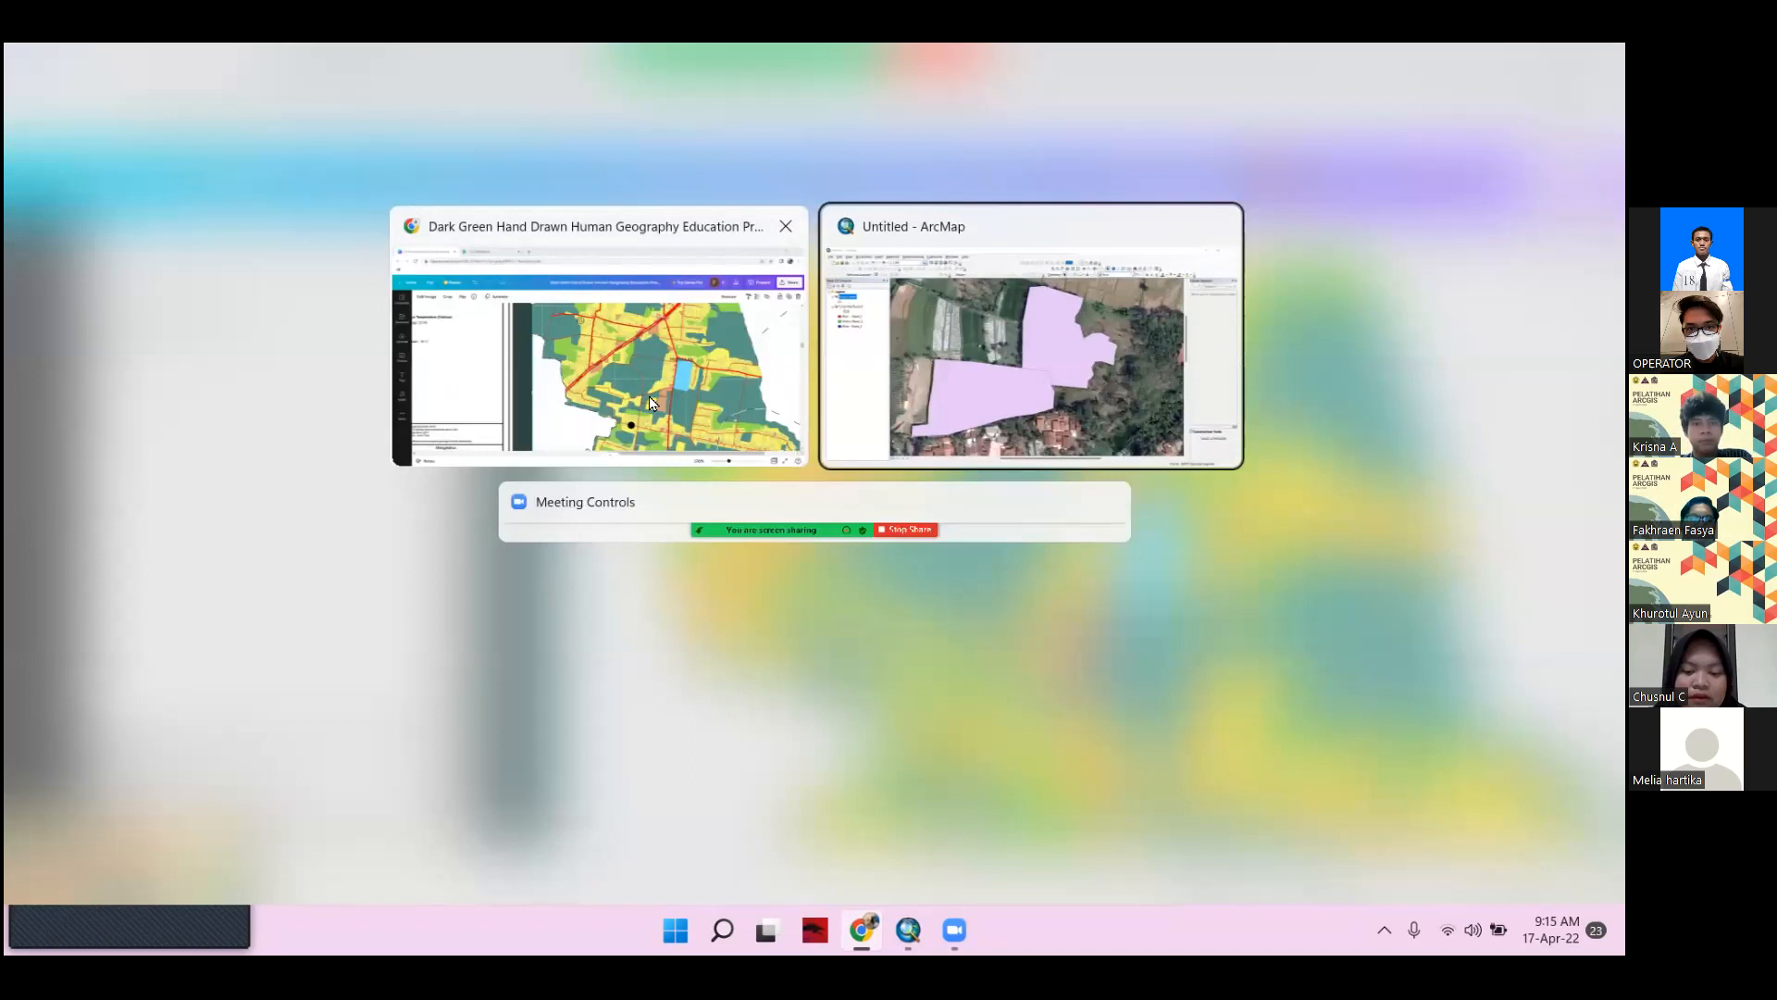
key("Escape")
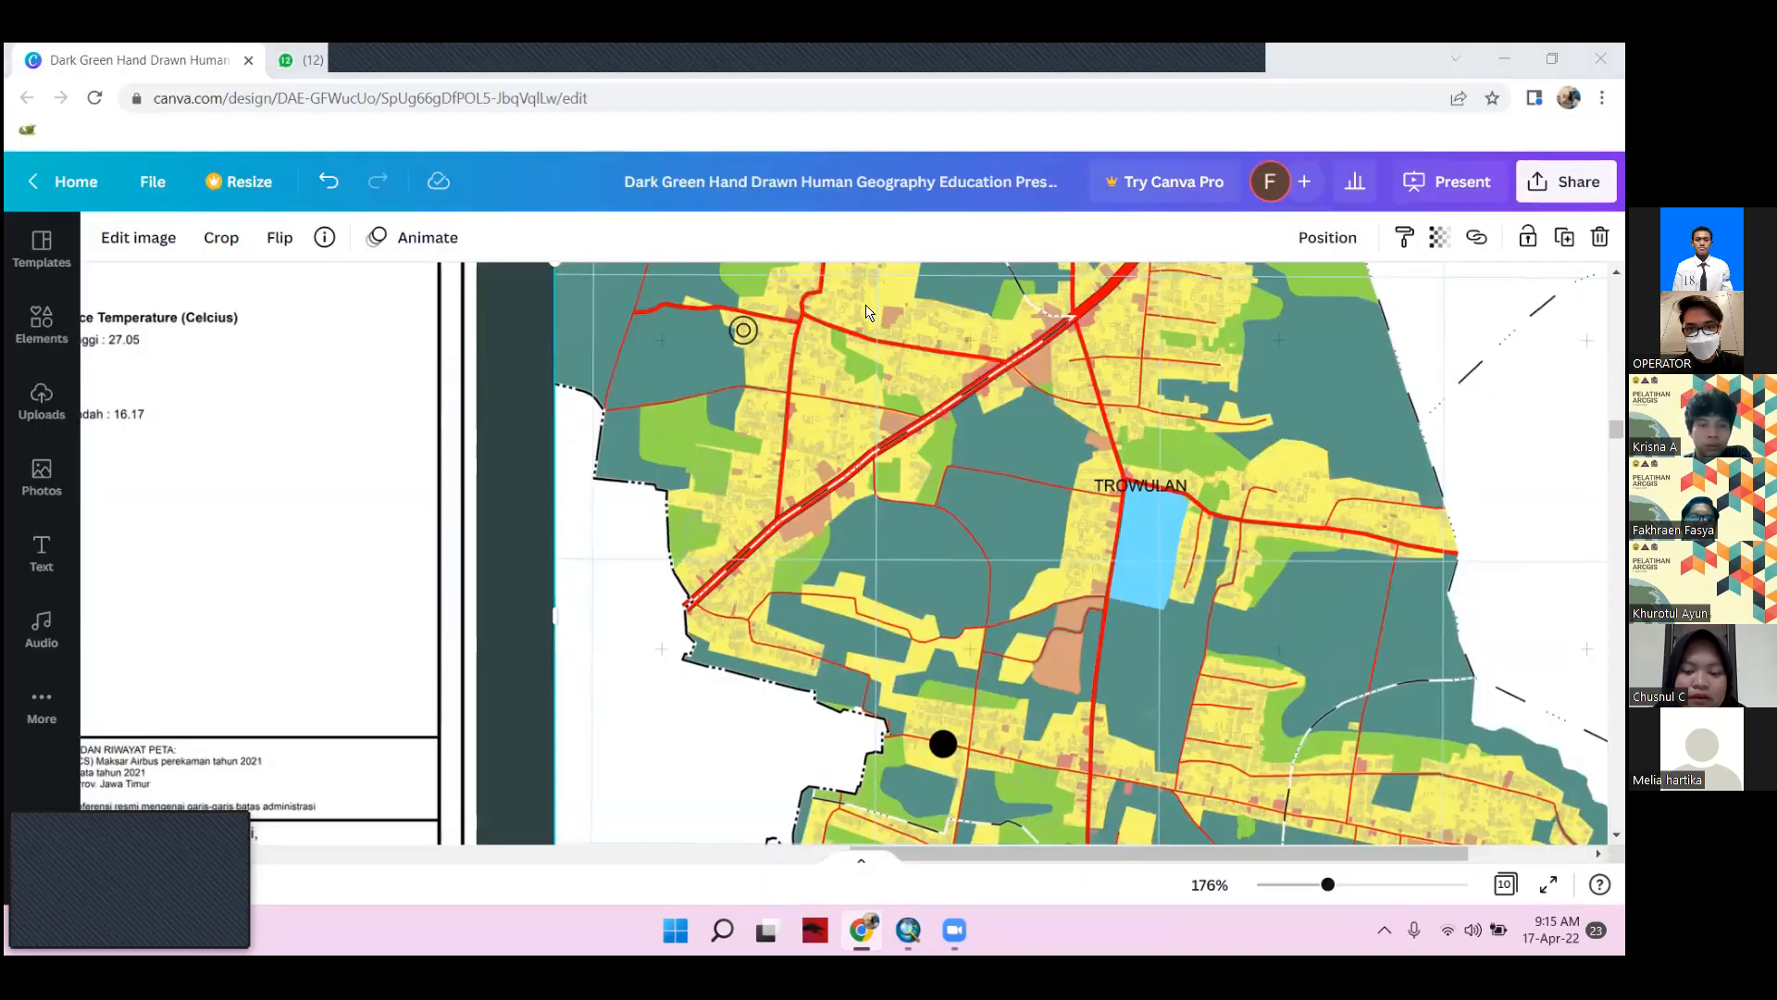
Switch back to ArcMap and open the attribute table of the Guna_Lahan layer, closing the Create Features window
key("alt+Tab")
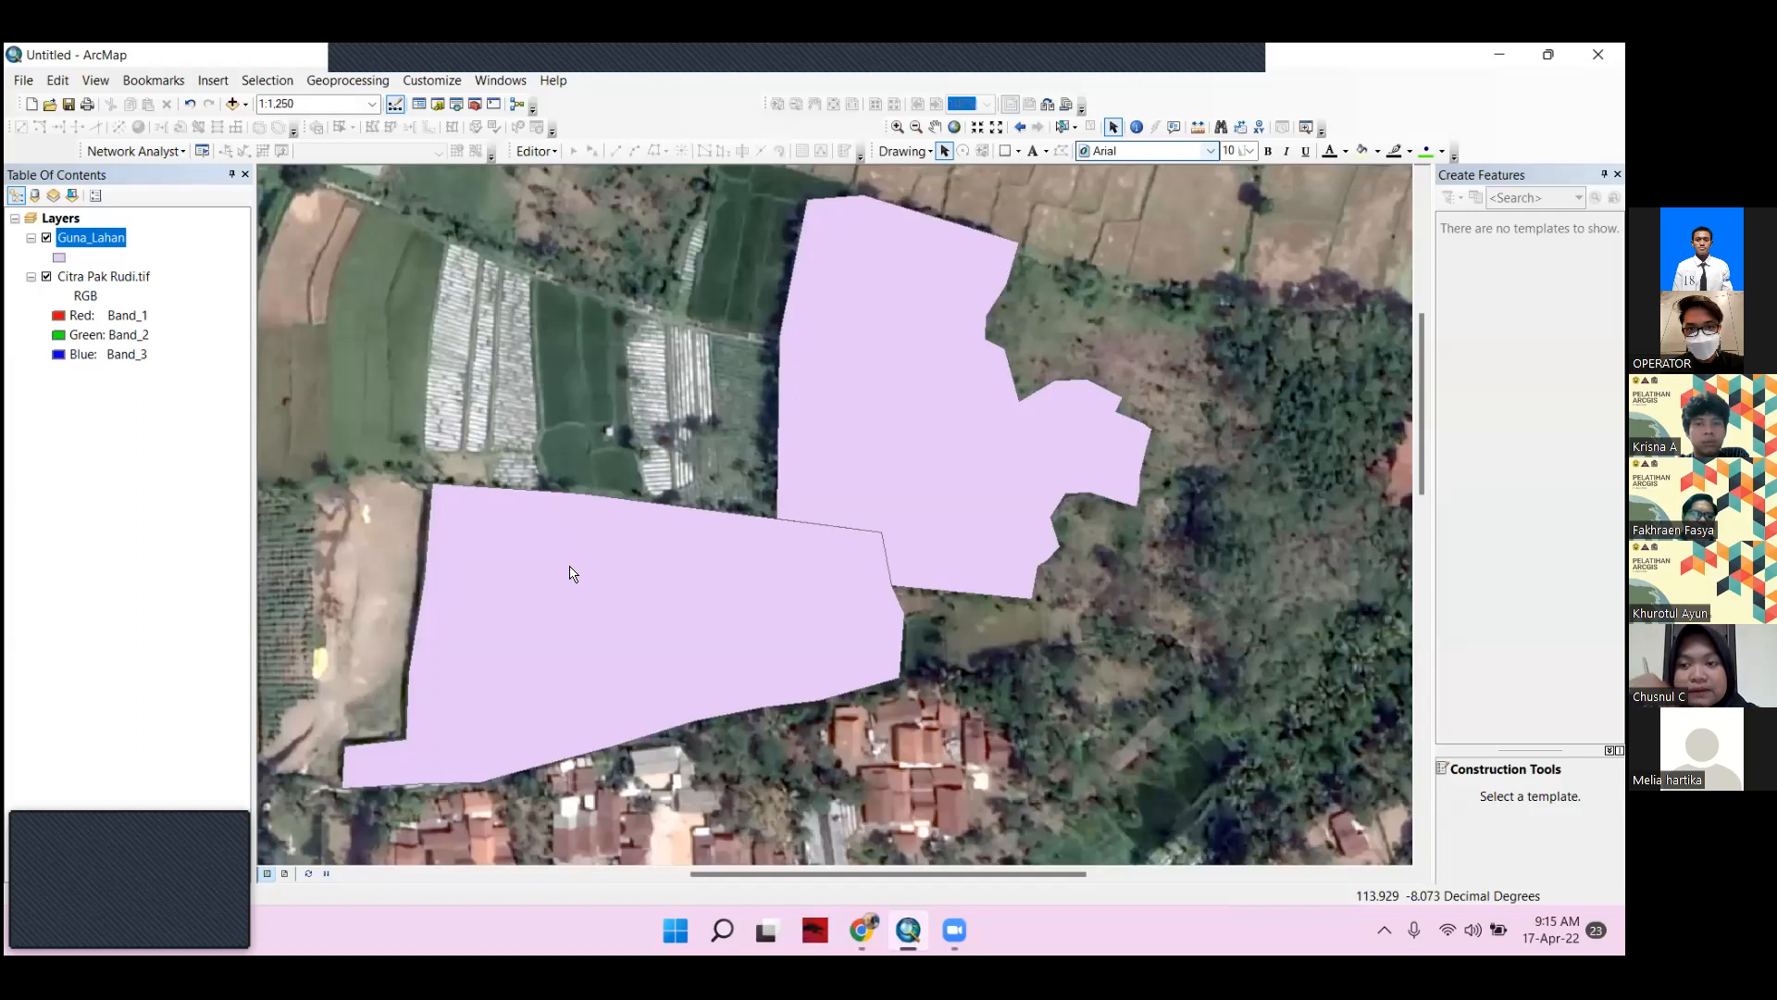
right_click(95, 242)
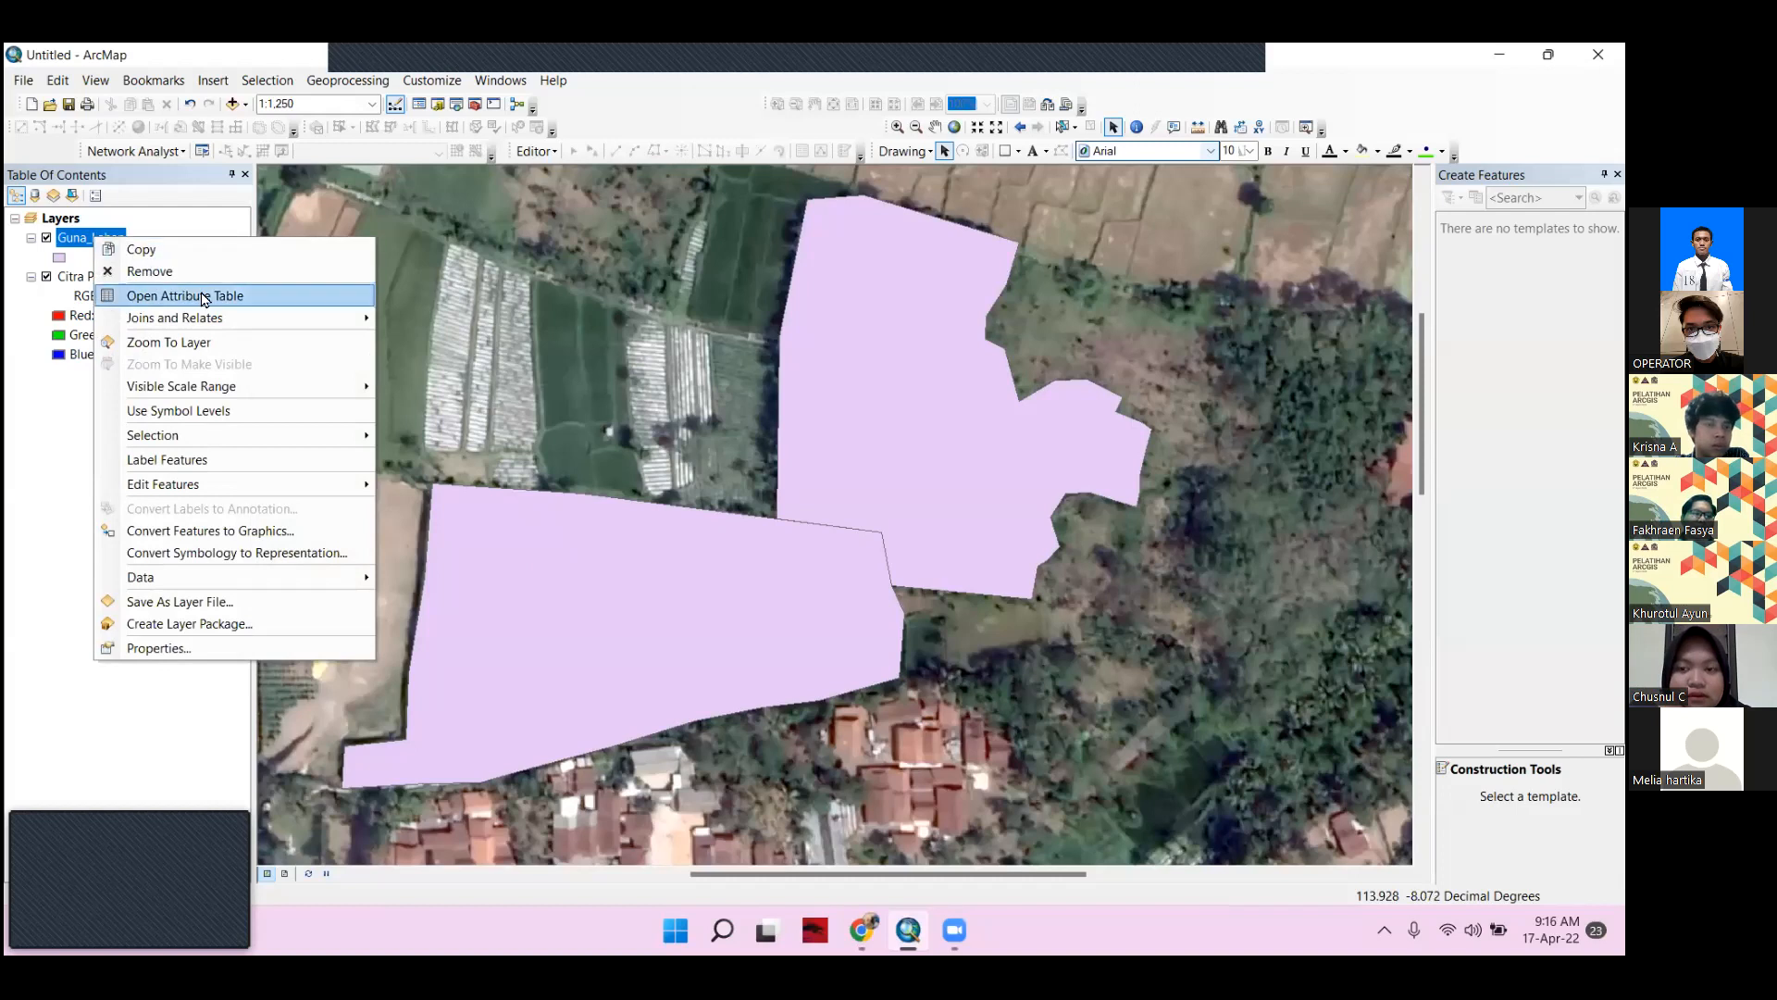
left_click(250, 304)
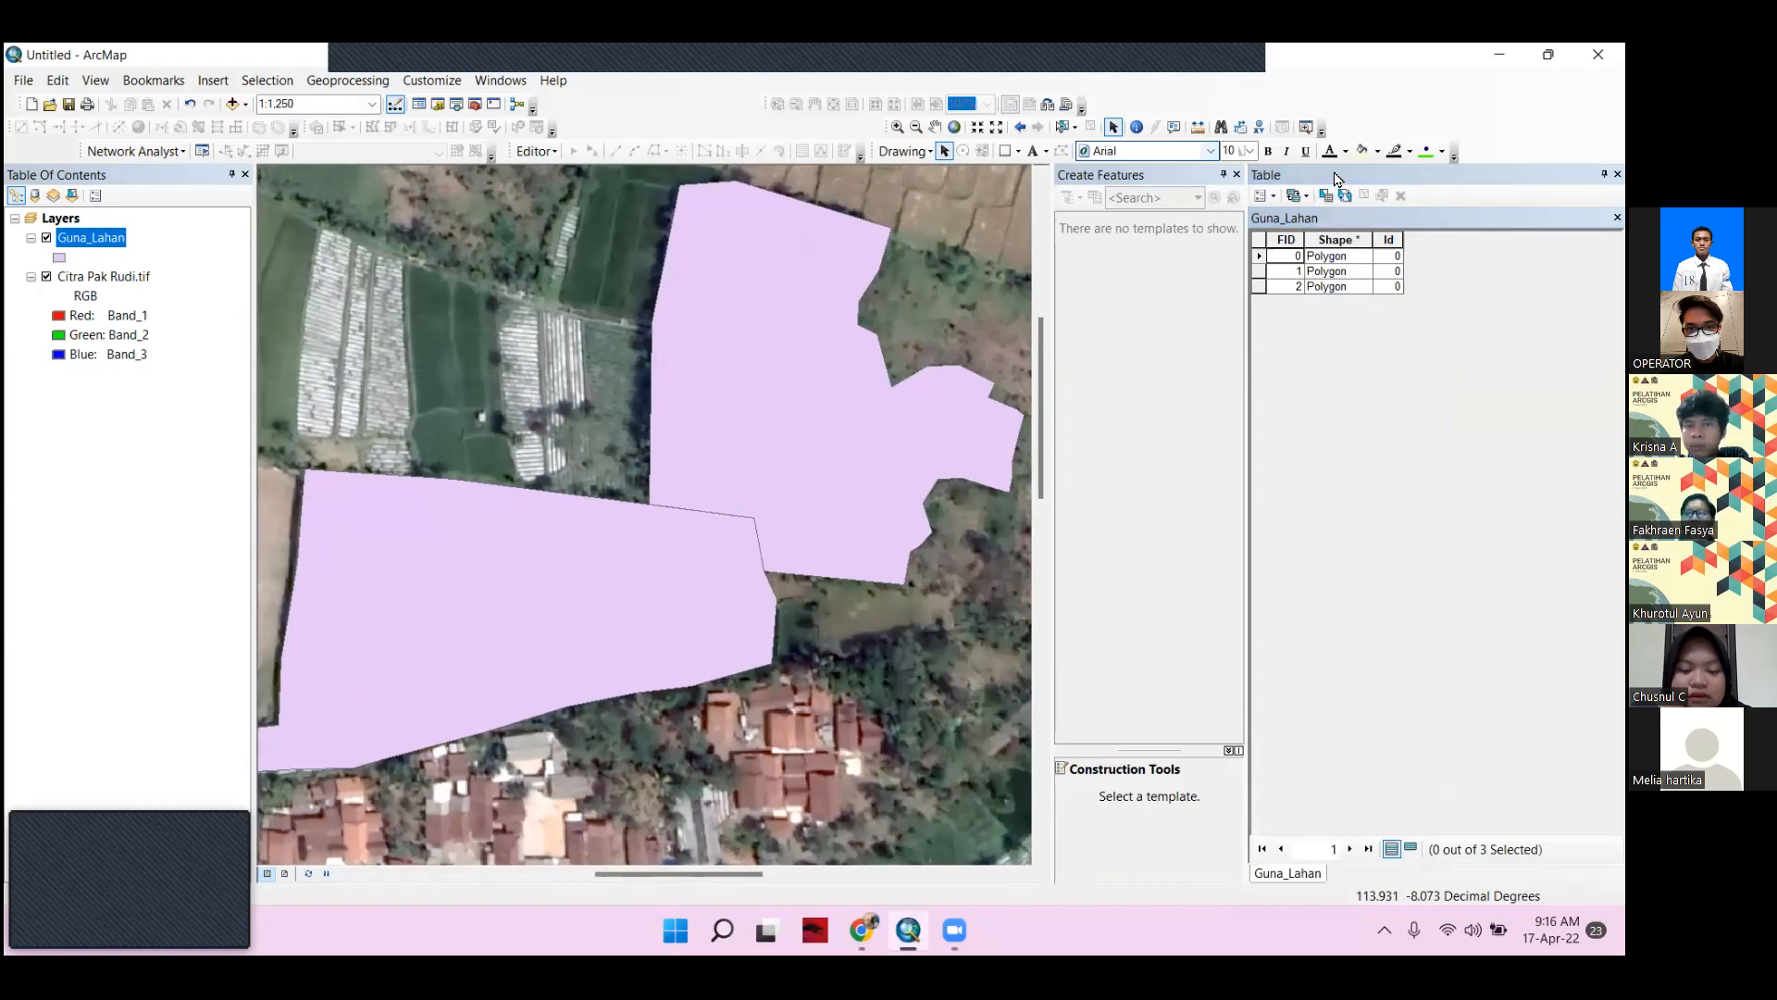
left_click(1238, 176)
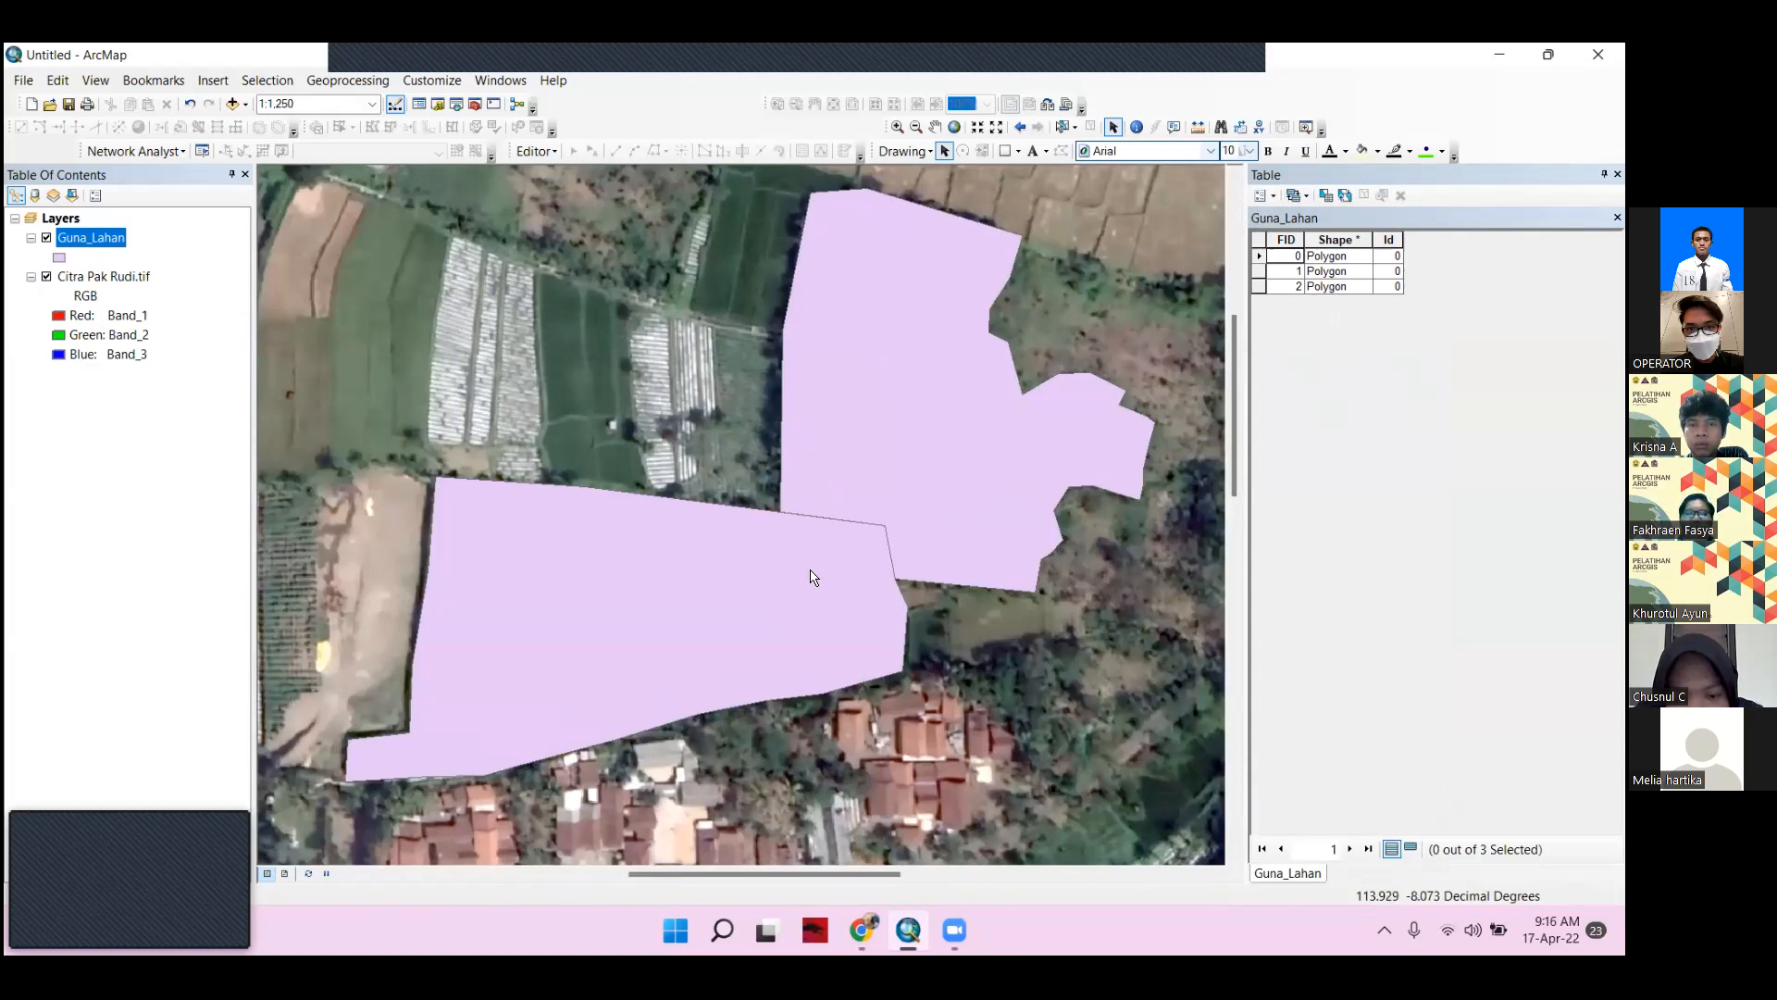
Select the table records with FID 0, 1 and 2 in turn to identify the matching polygons on the map
left_click(1257, 257)
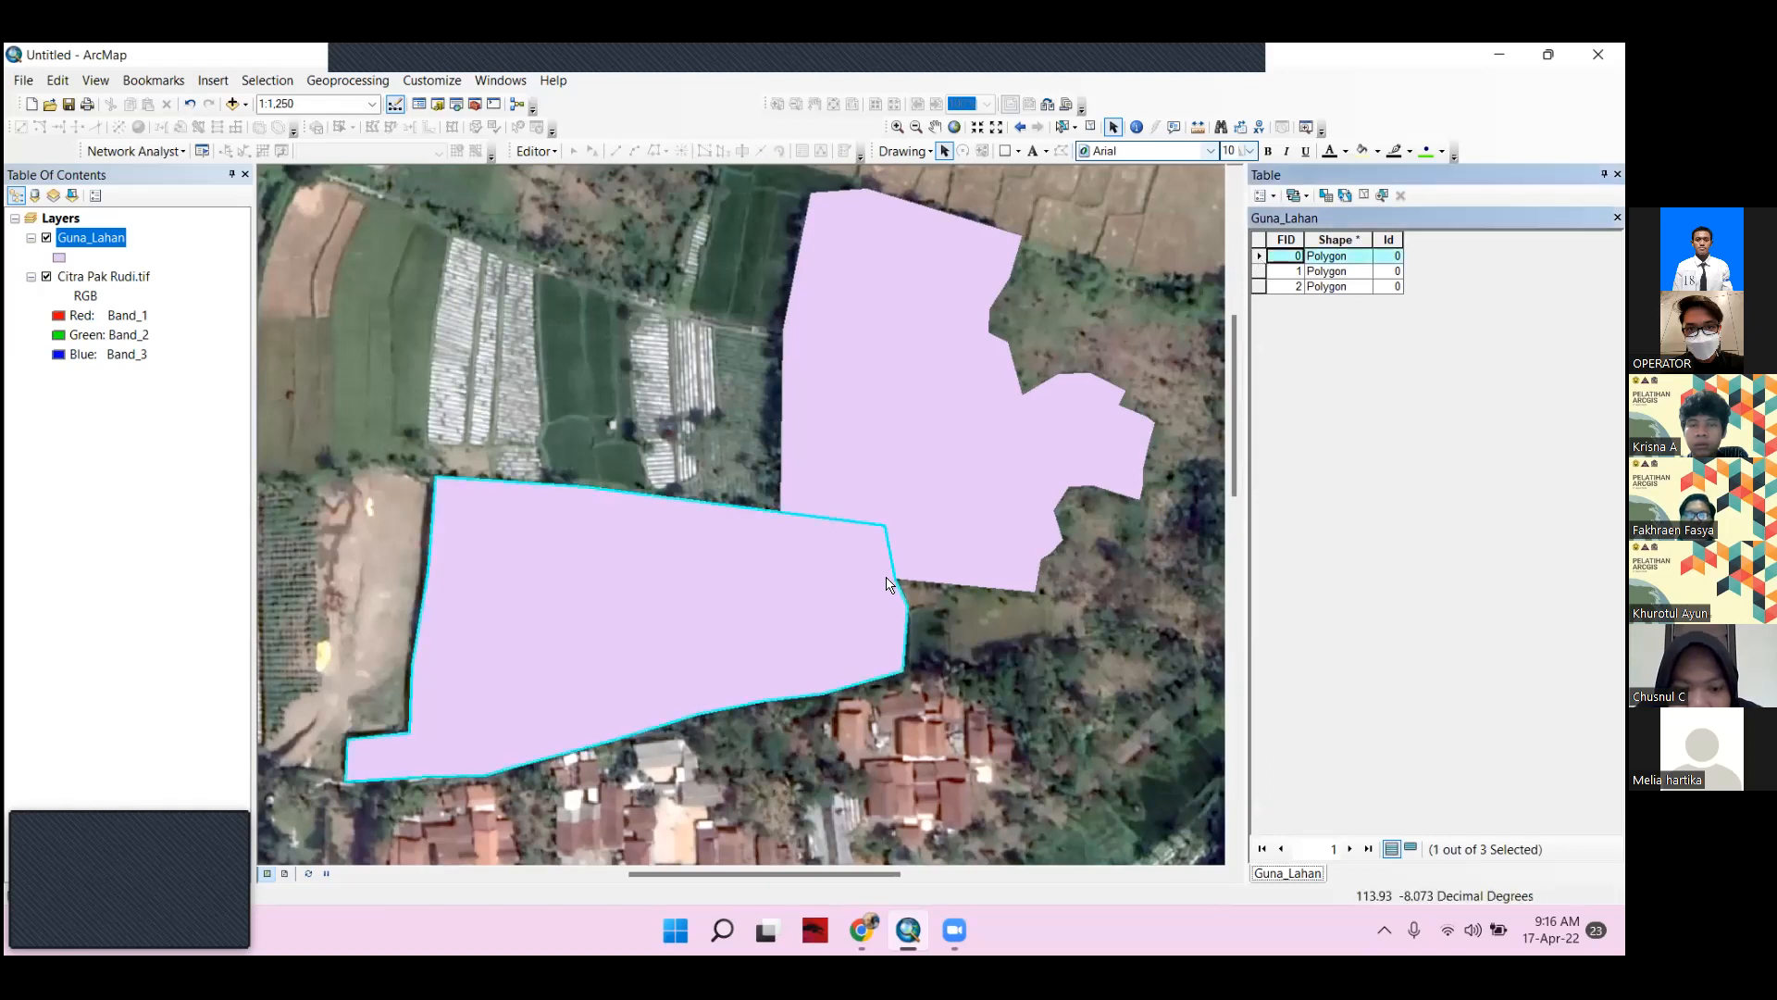
left_click(1259, 272)
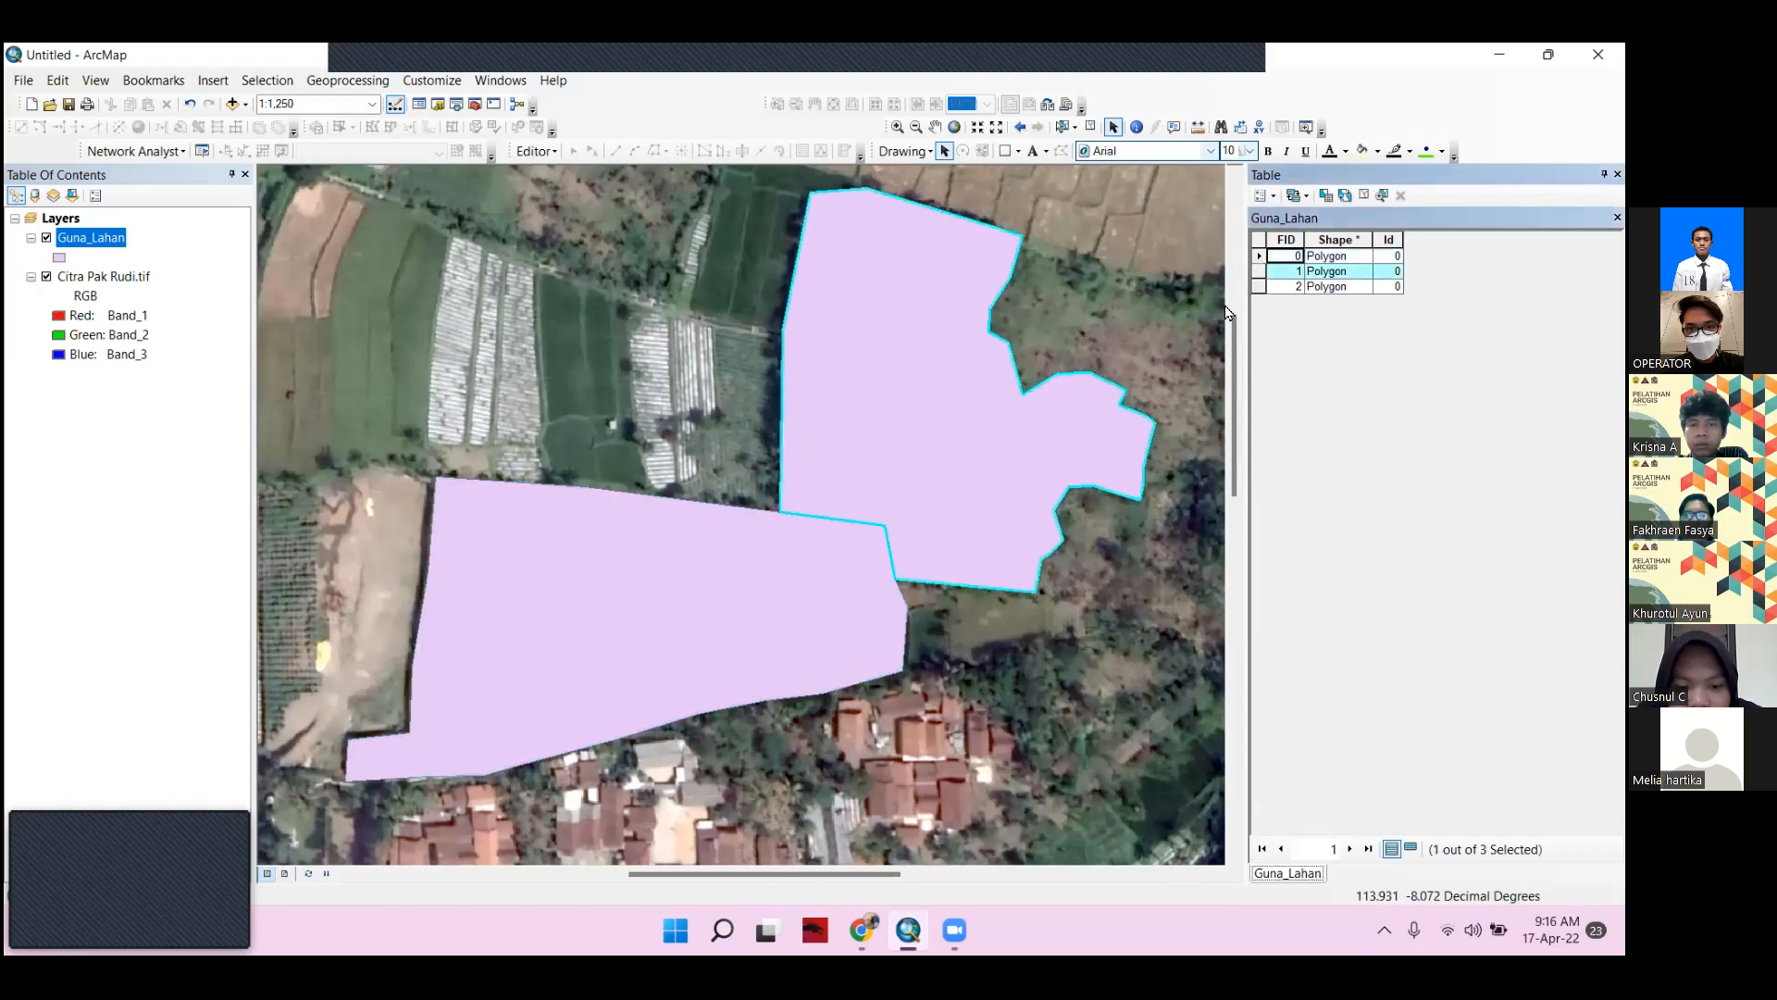
left_click(1259, 287)
left_click_drag(313, 340, 1236, 433)
left_click_drag(473, 432, 287, 380)
left_click_drag(981, 453, 547, 469)
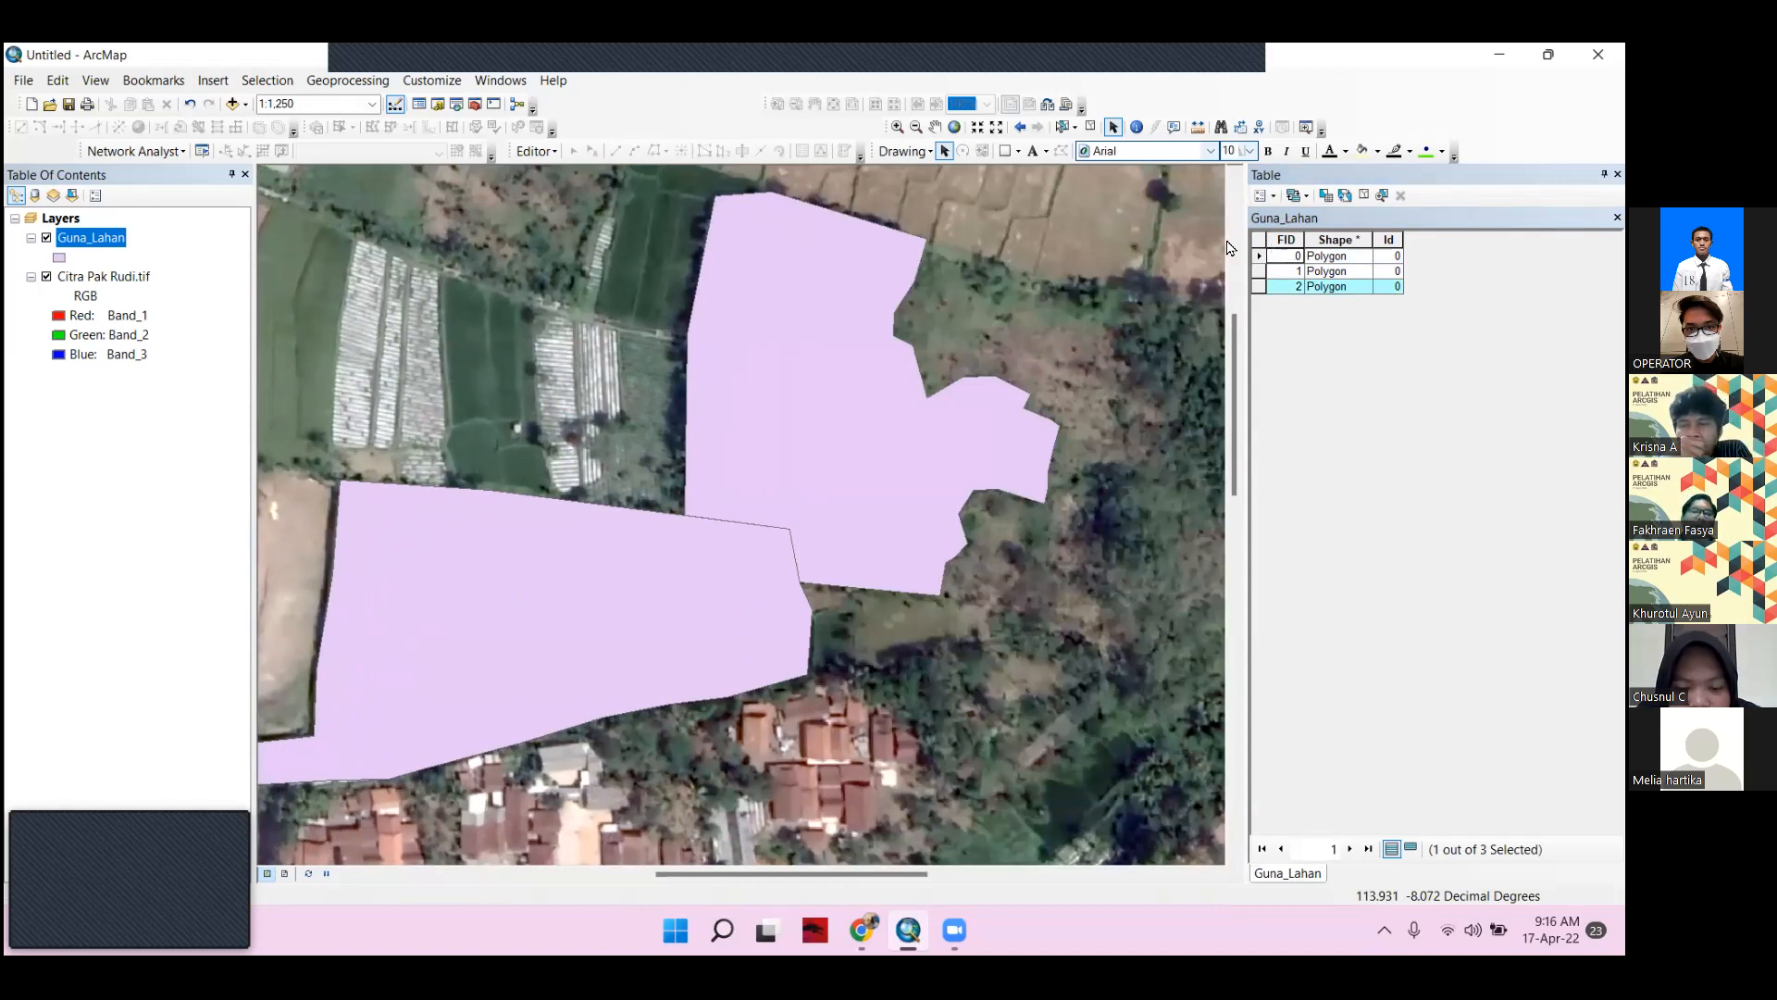
left_click_drag(959, 333, 1051, 337)
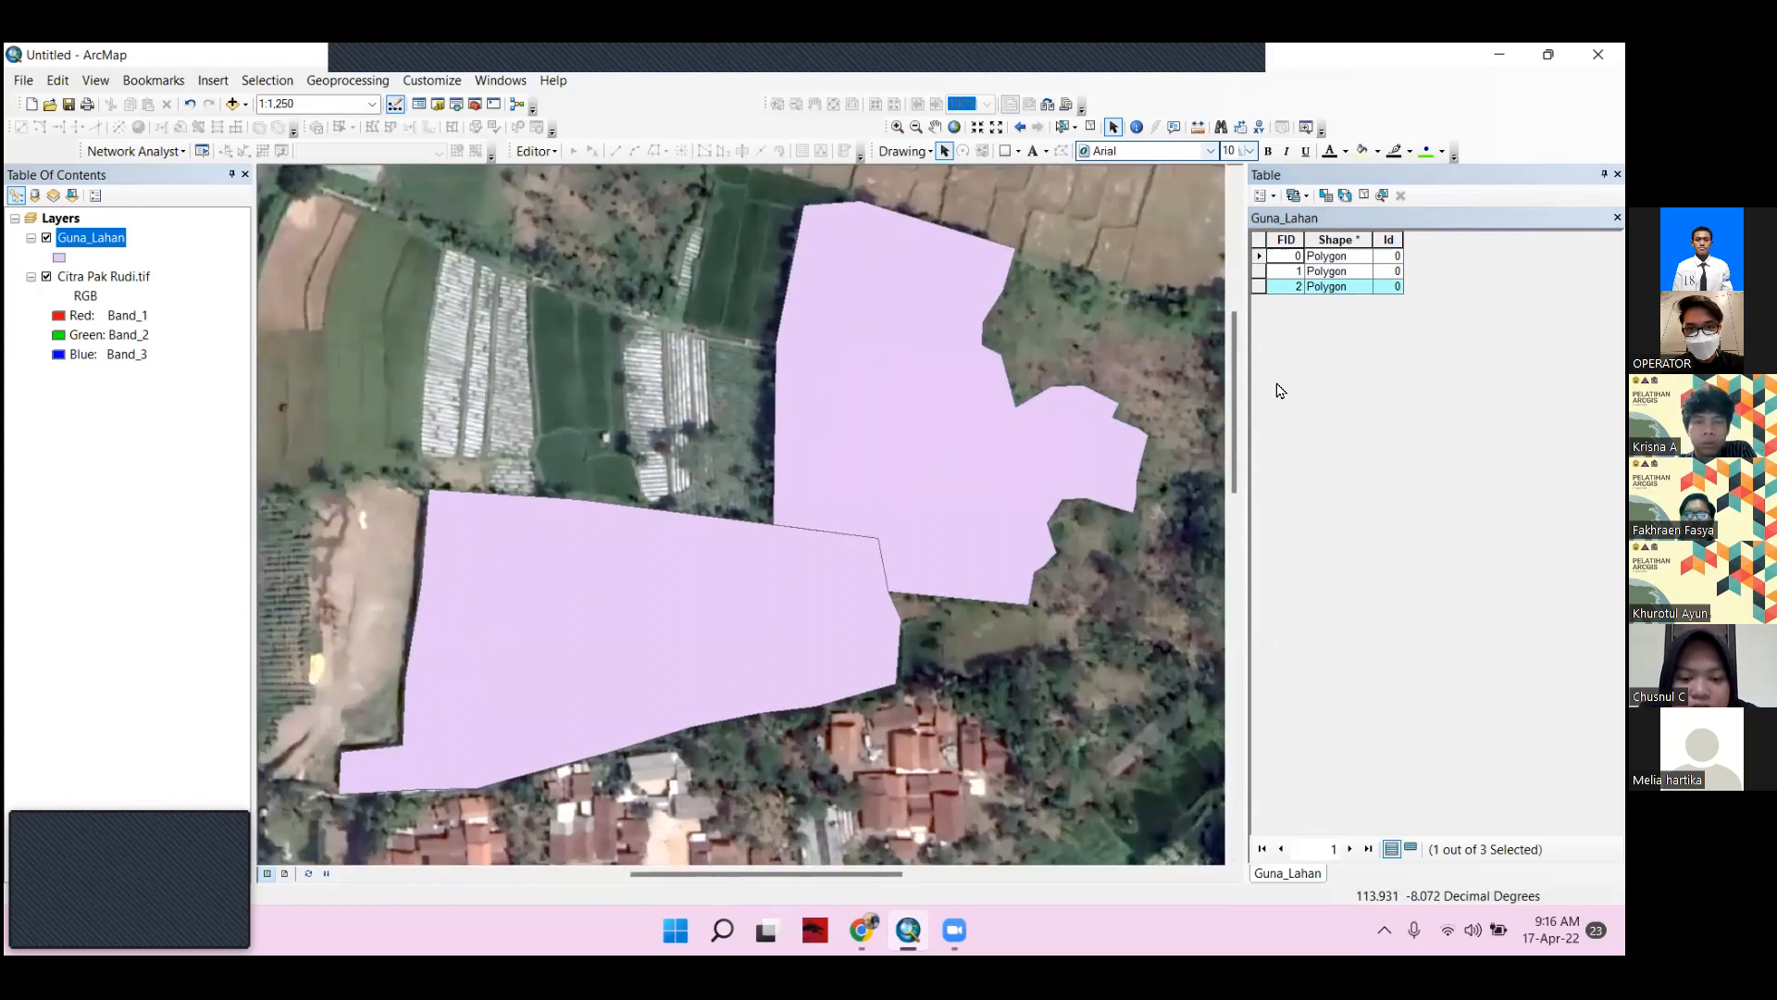
Start adding a new field named Guna_Lahan to the Guna_Lahan attribute table
left_click(1268, 195)
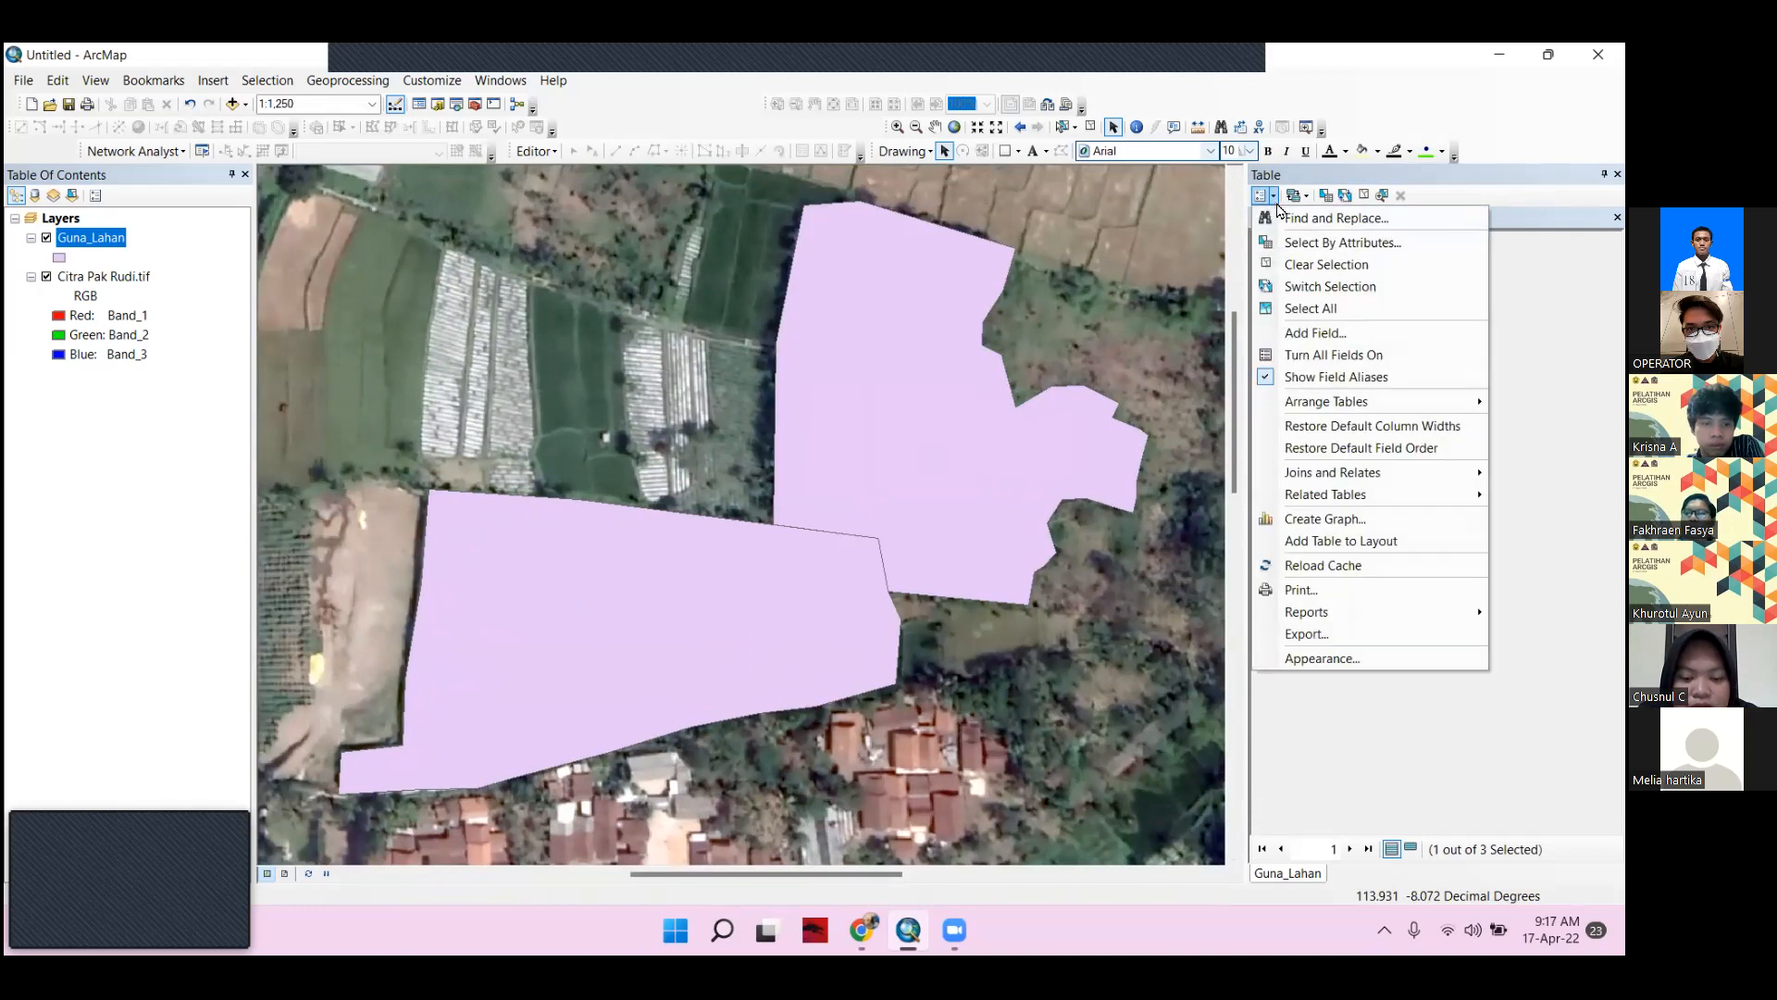
left_click(1347, 333)
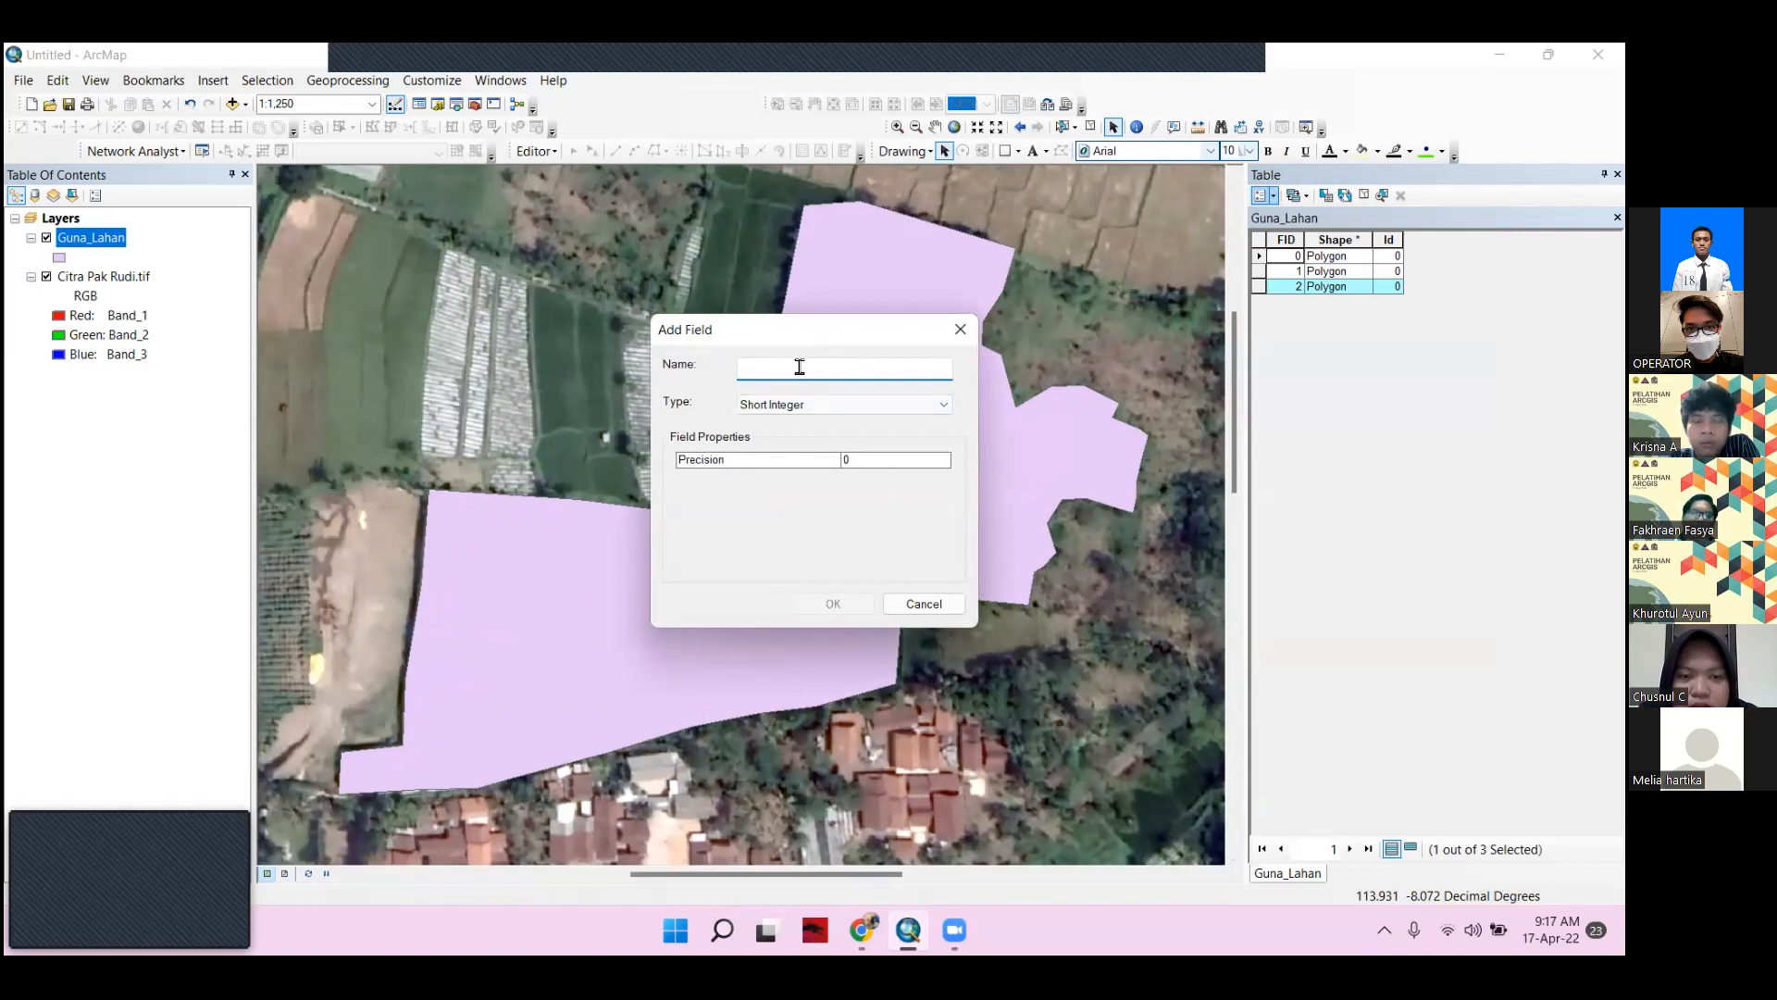
type("Guna")
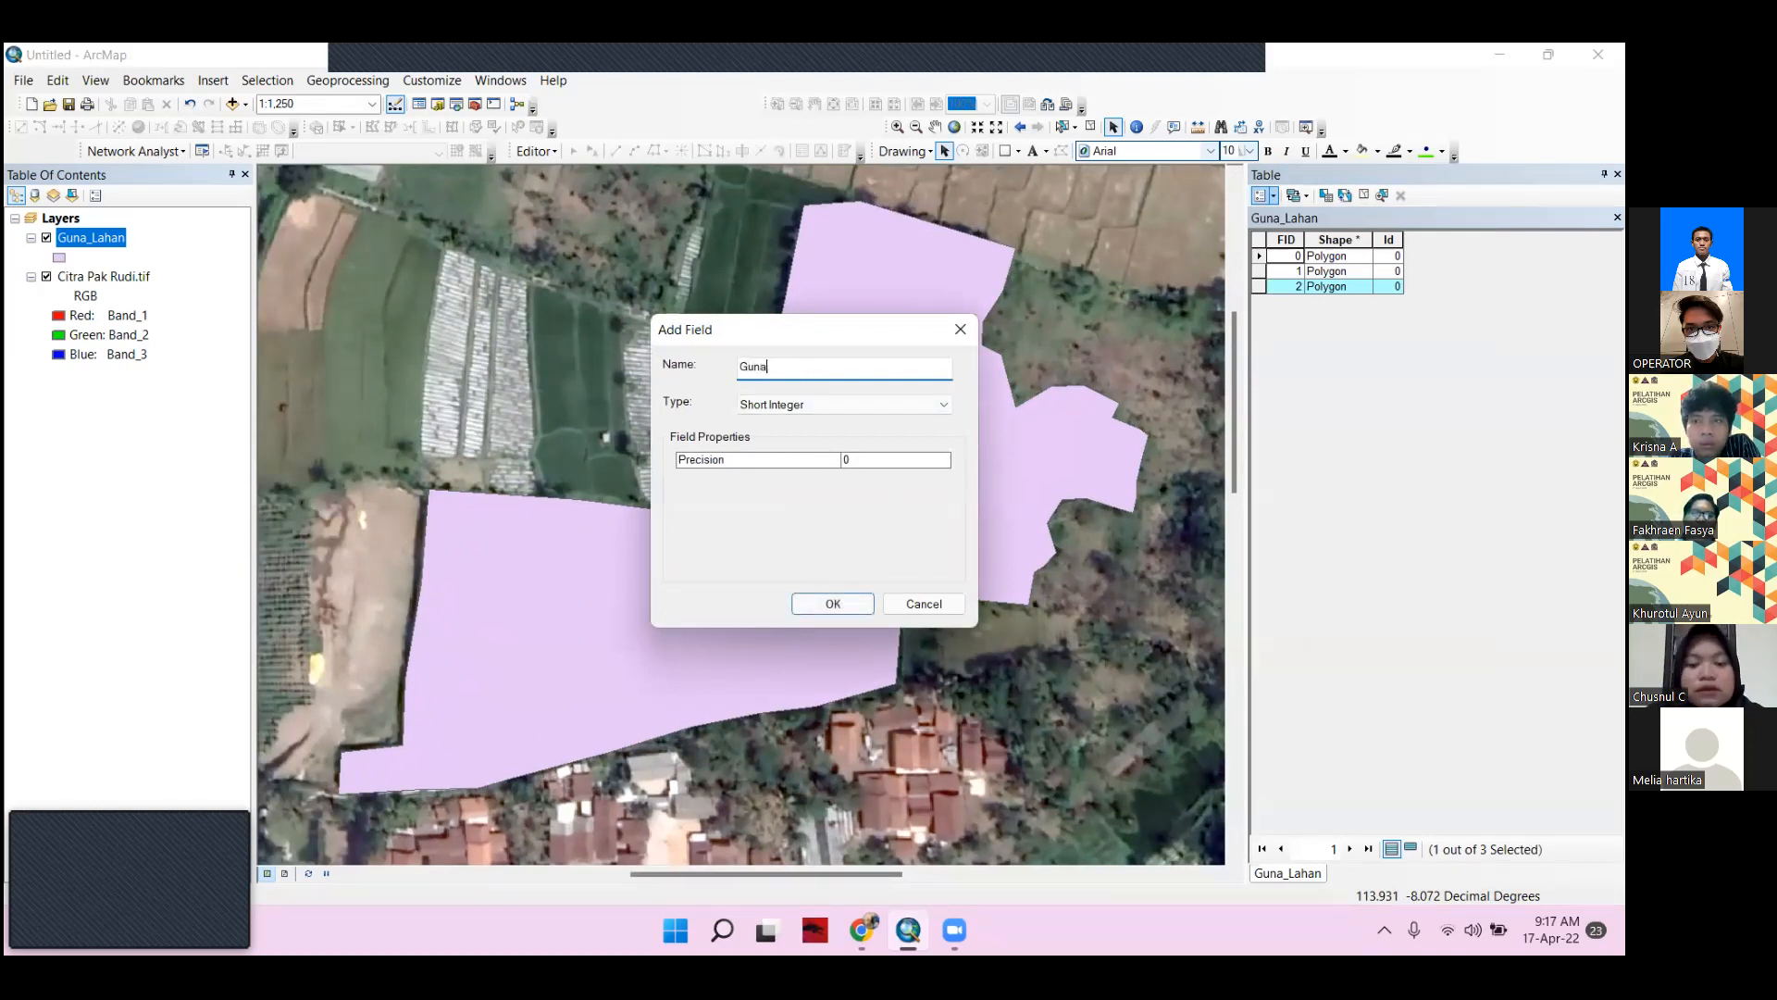
type("_lahan")
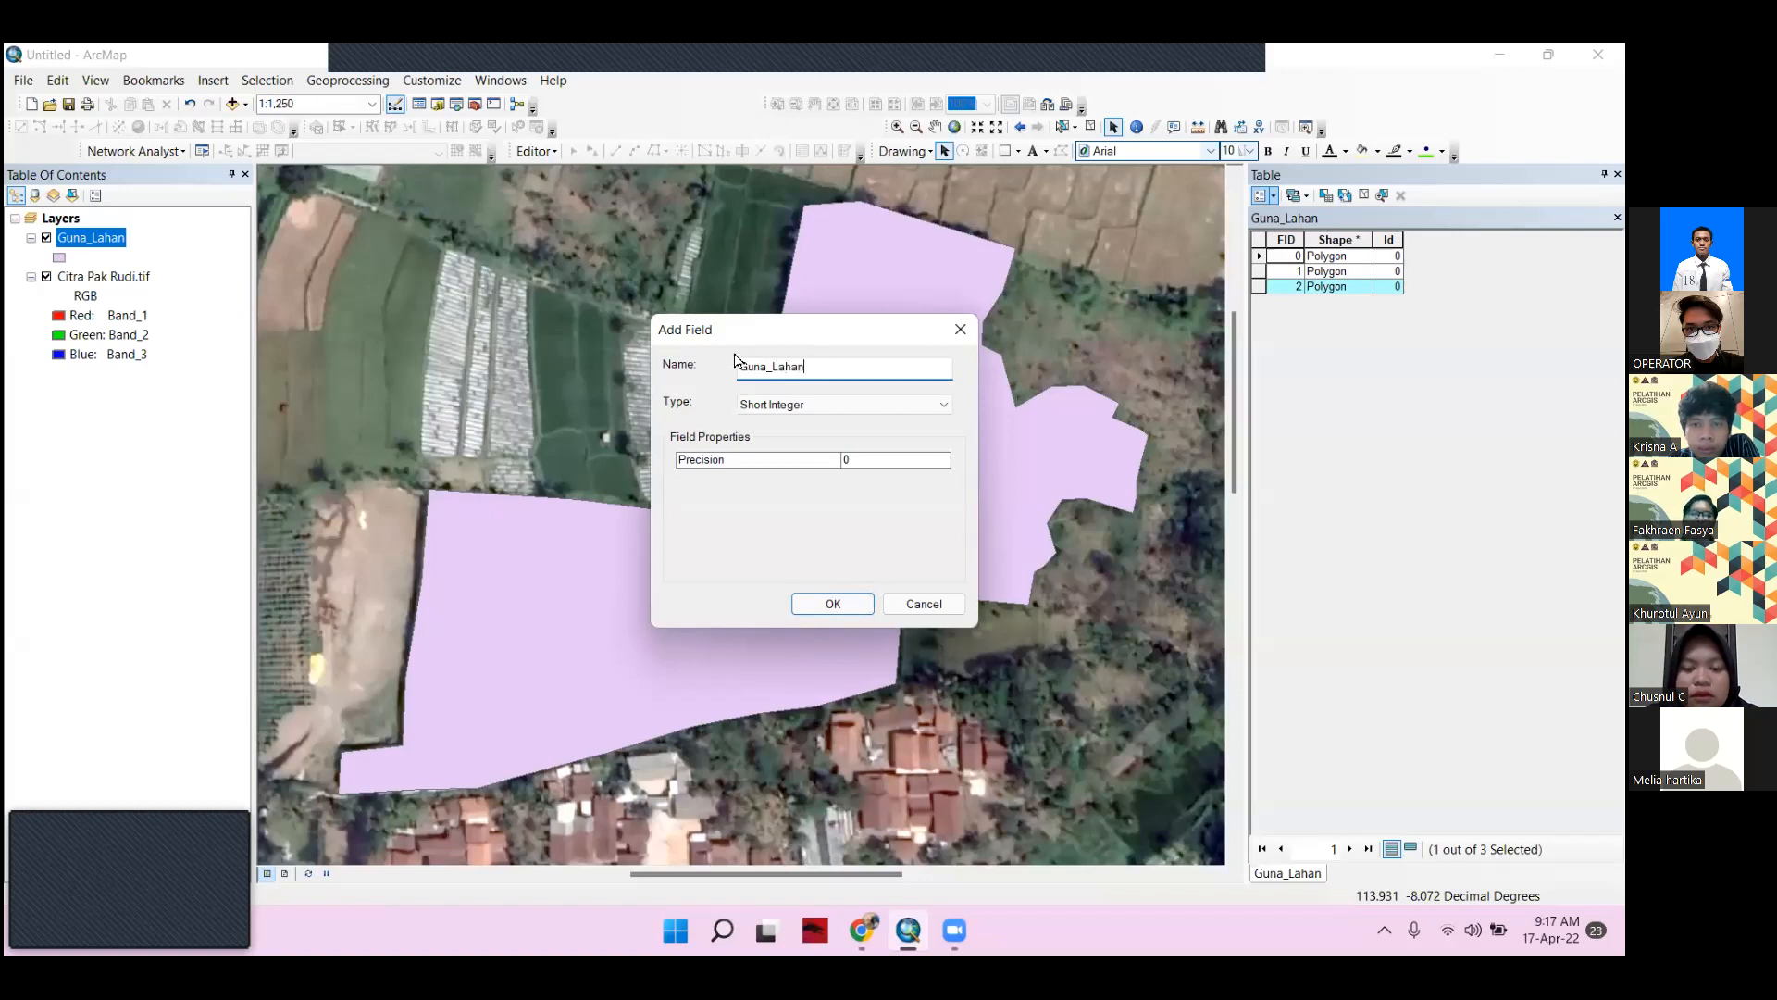
left_click(835, 407)
left_click(845, 366)
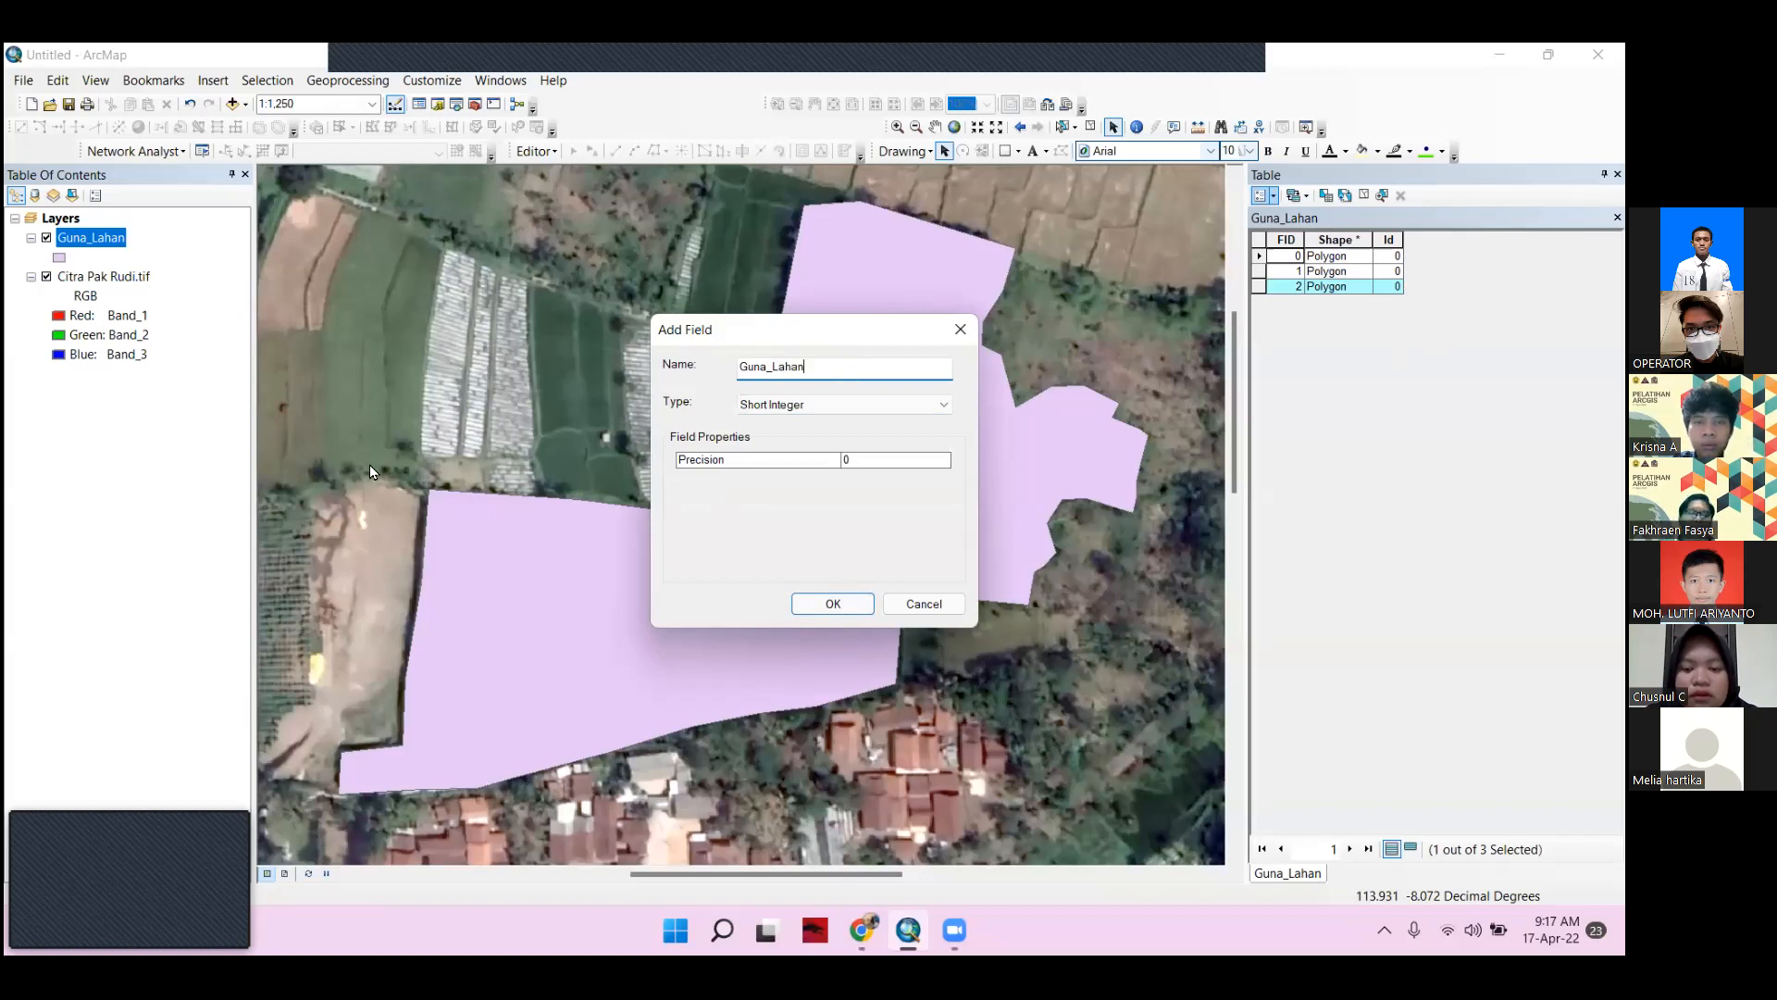
Set the new field's type to Text with a length of 50 and create the field
left_click(745, 405)
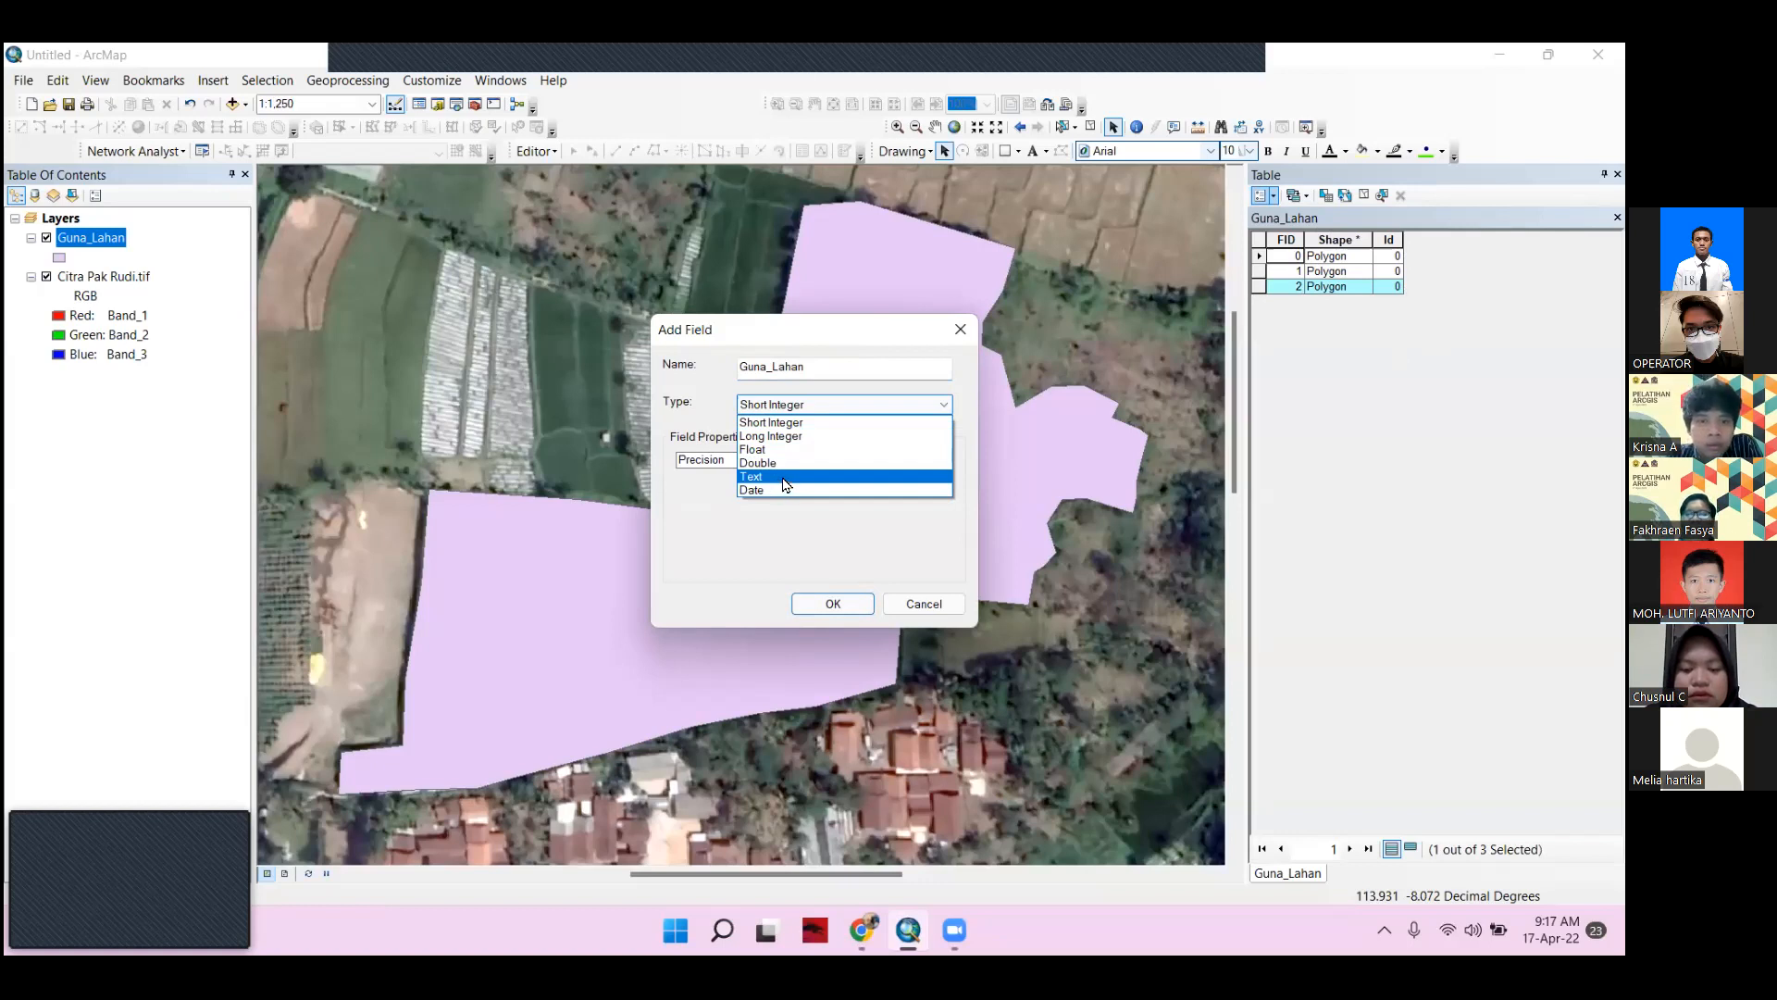
left_click(784, 476)
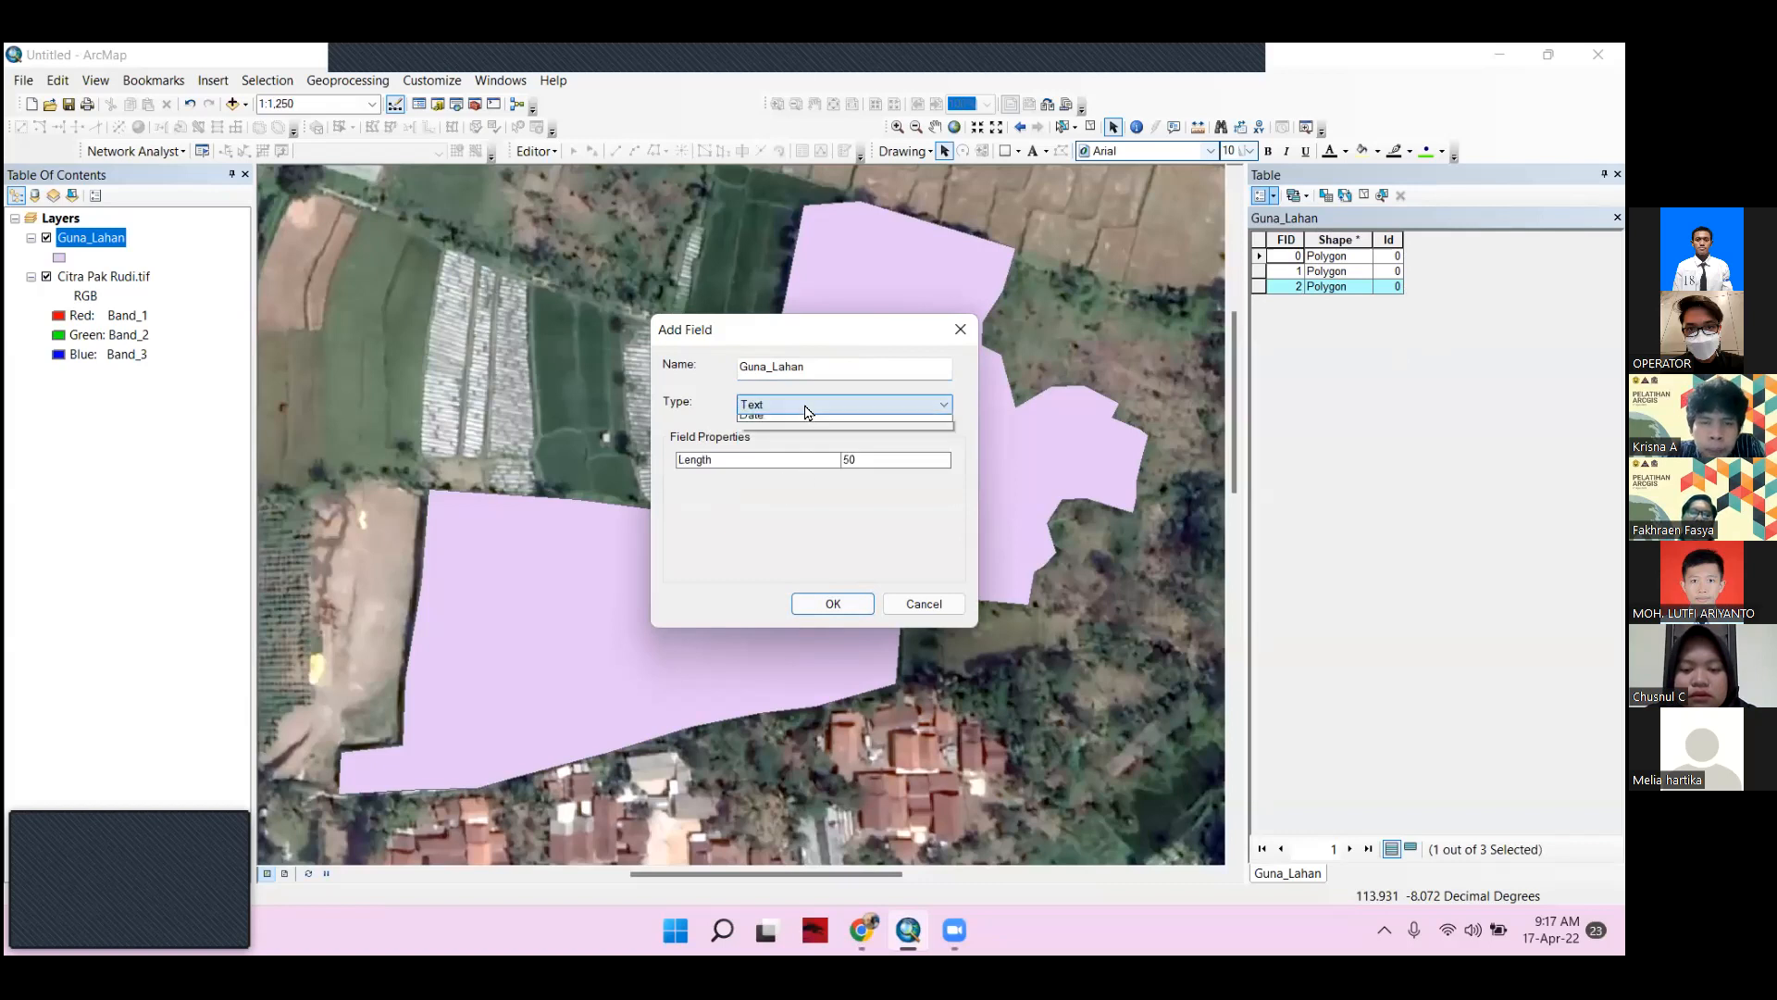
key("alt+Down")
left_click(796, 463)
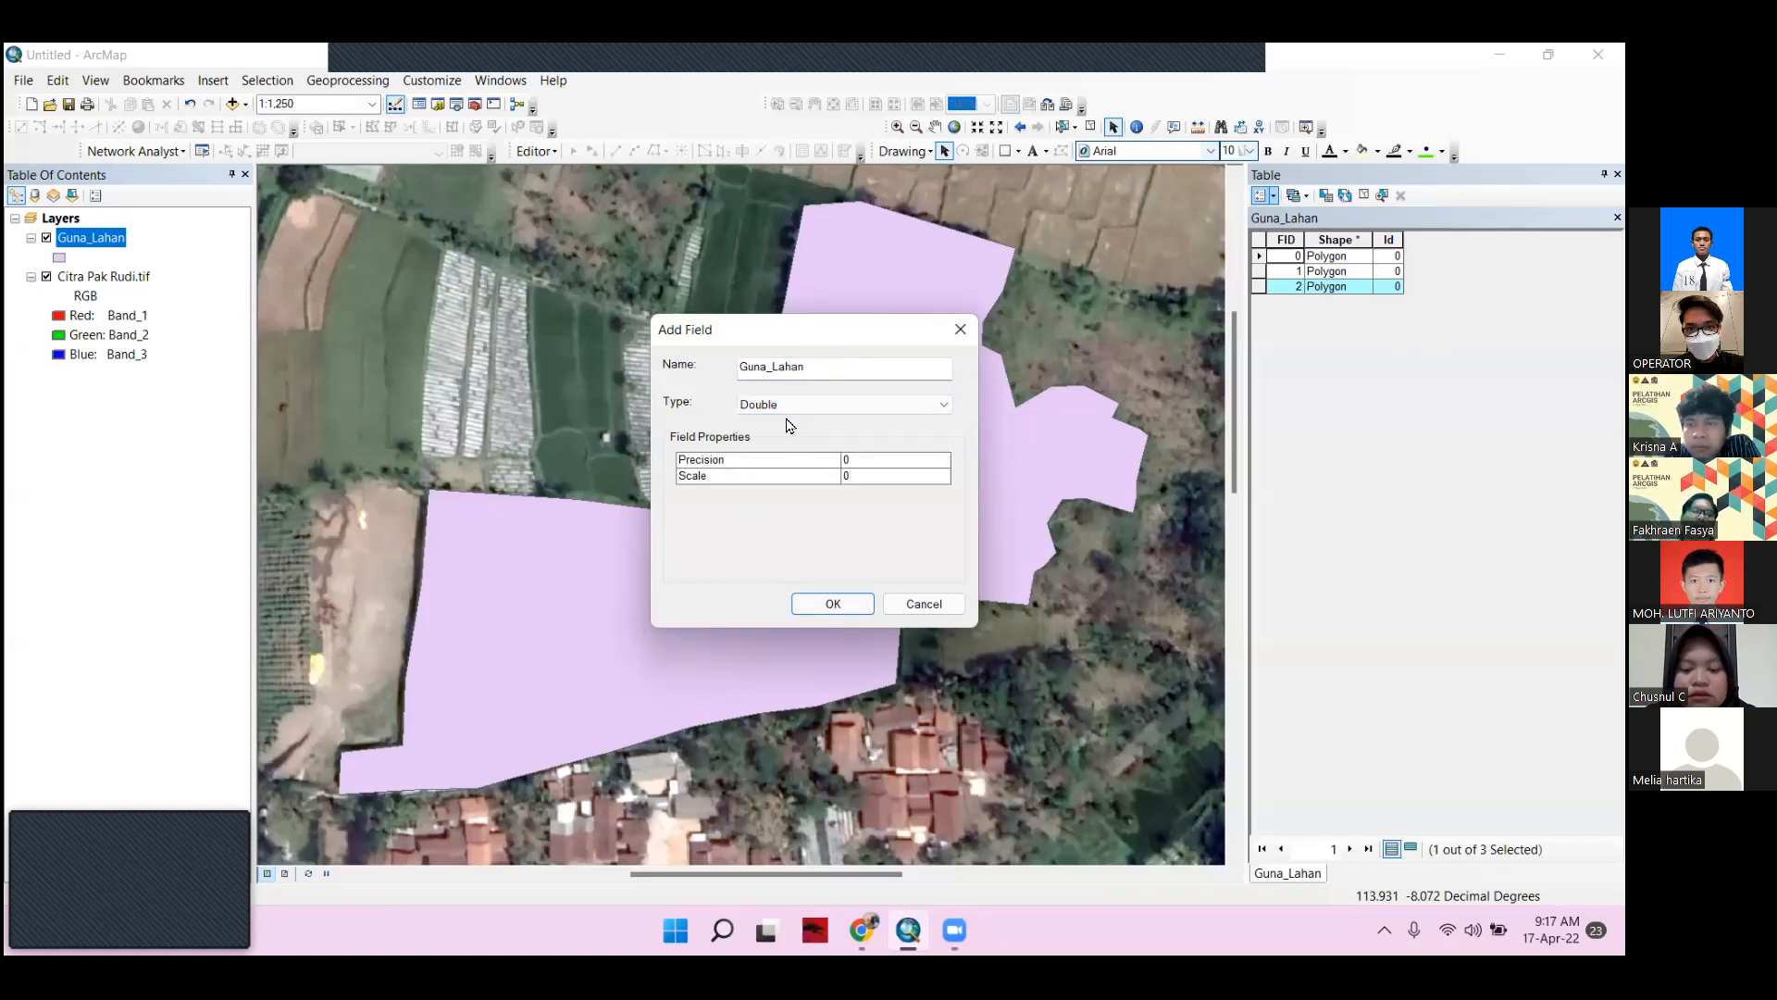
left_click(850, 406)
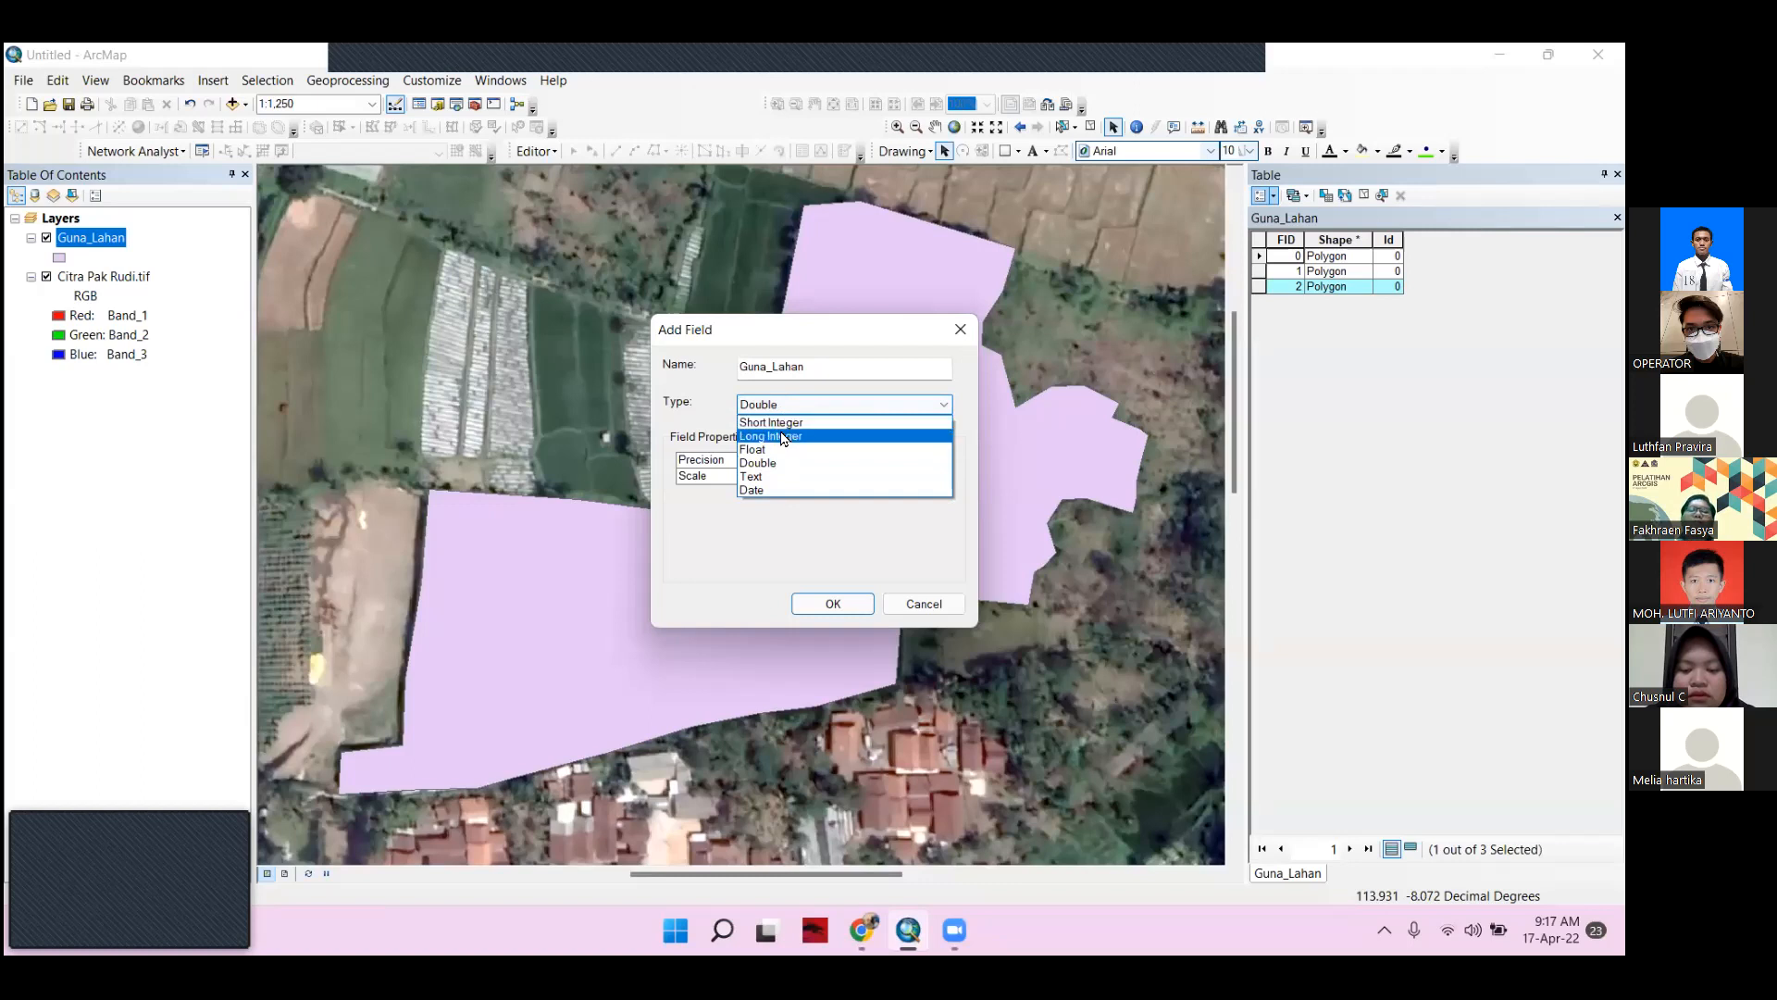
left_click(761, 477)
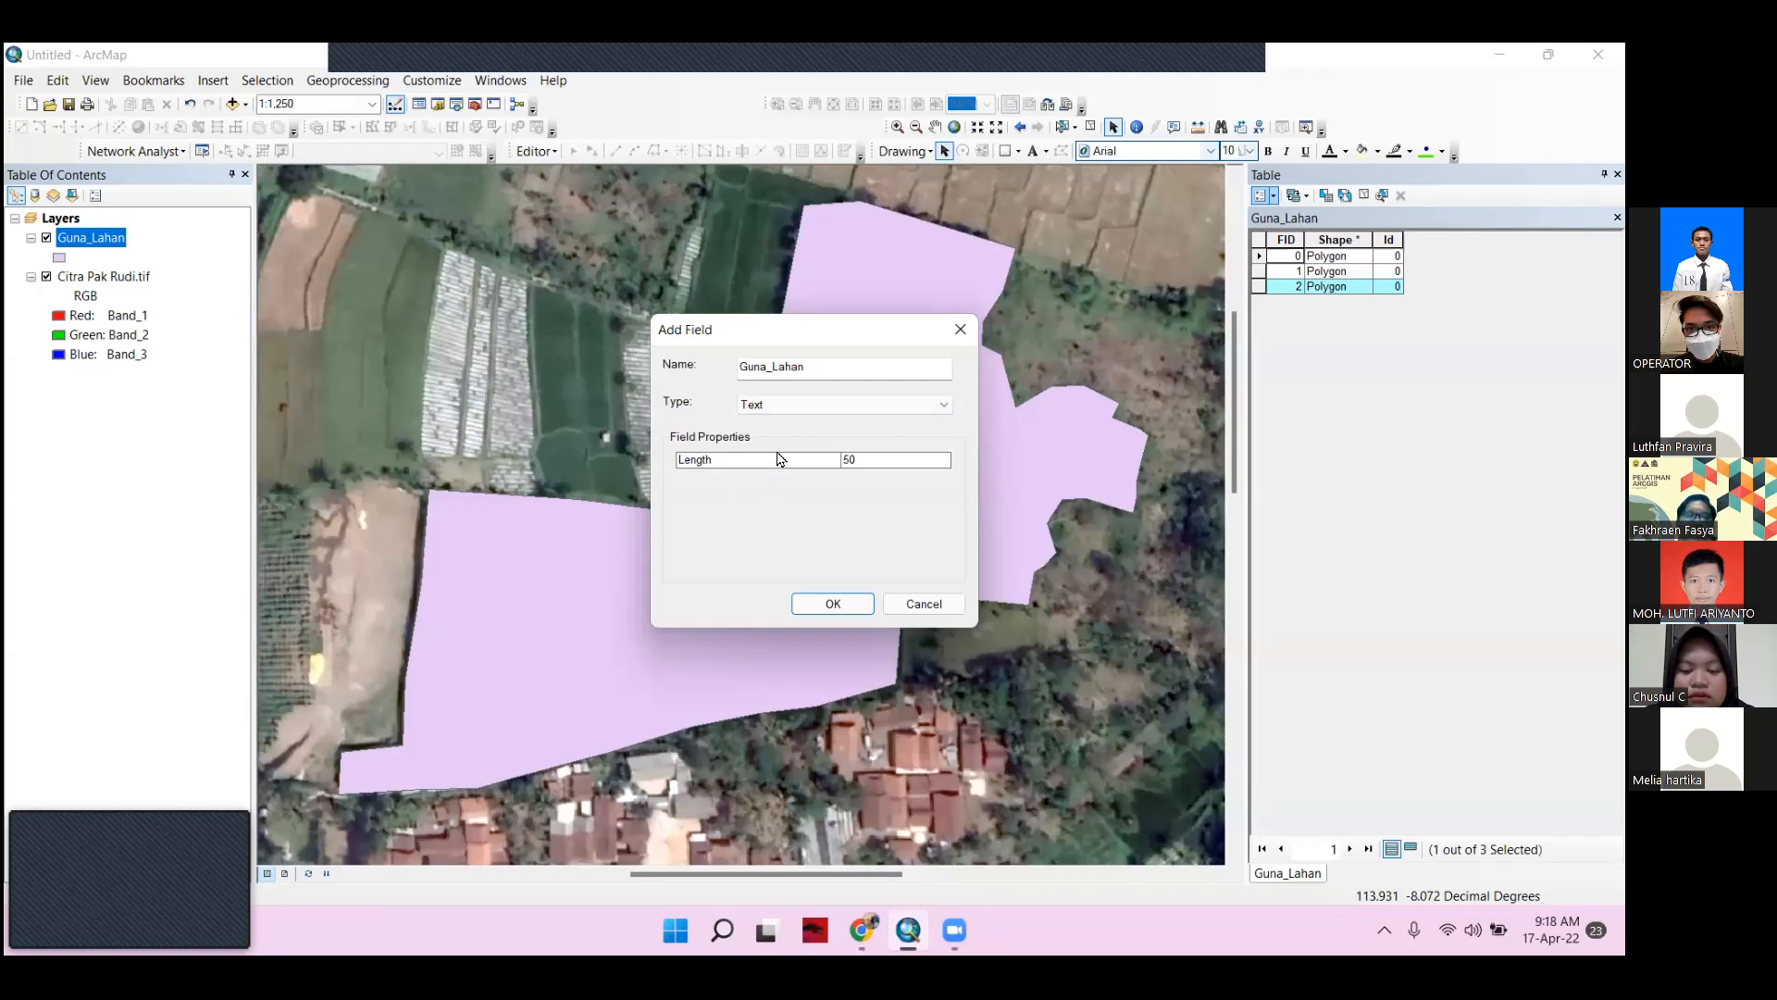
left_click(805, 404)
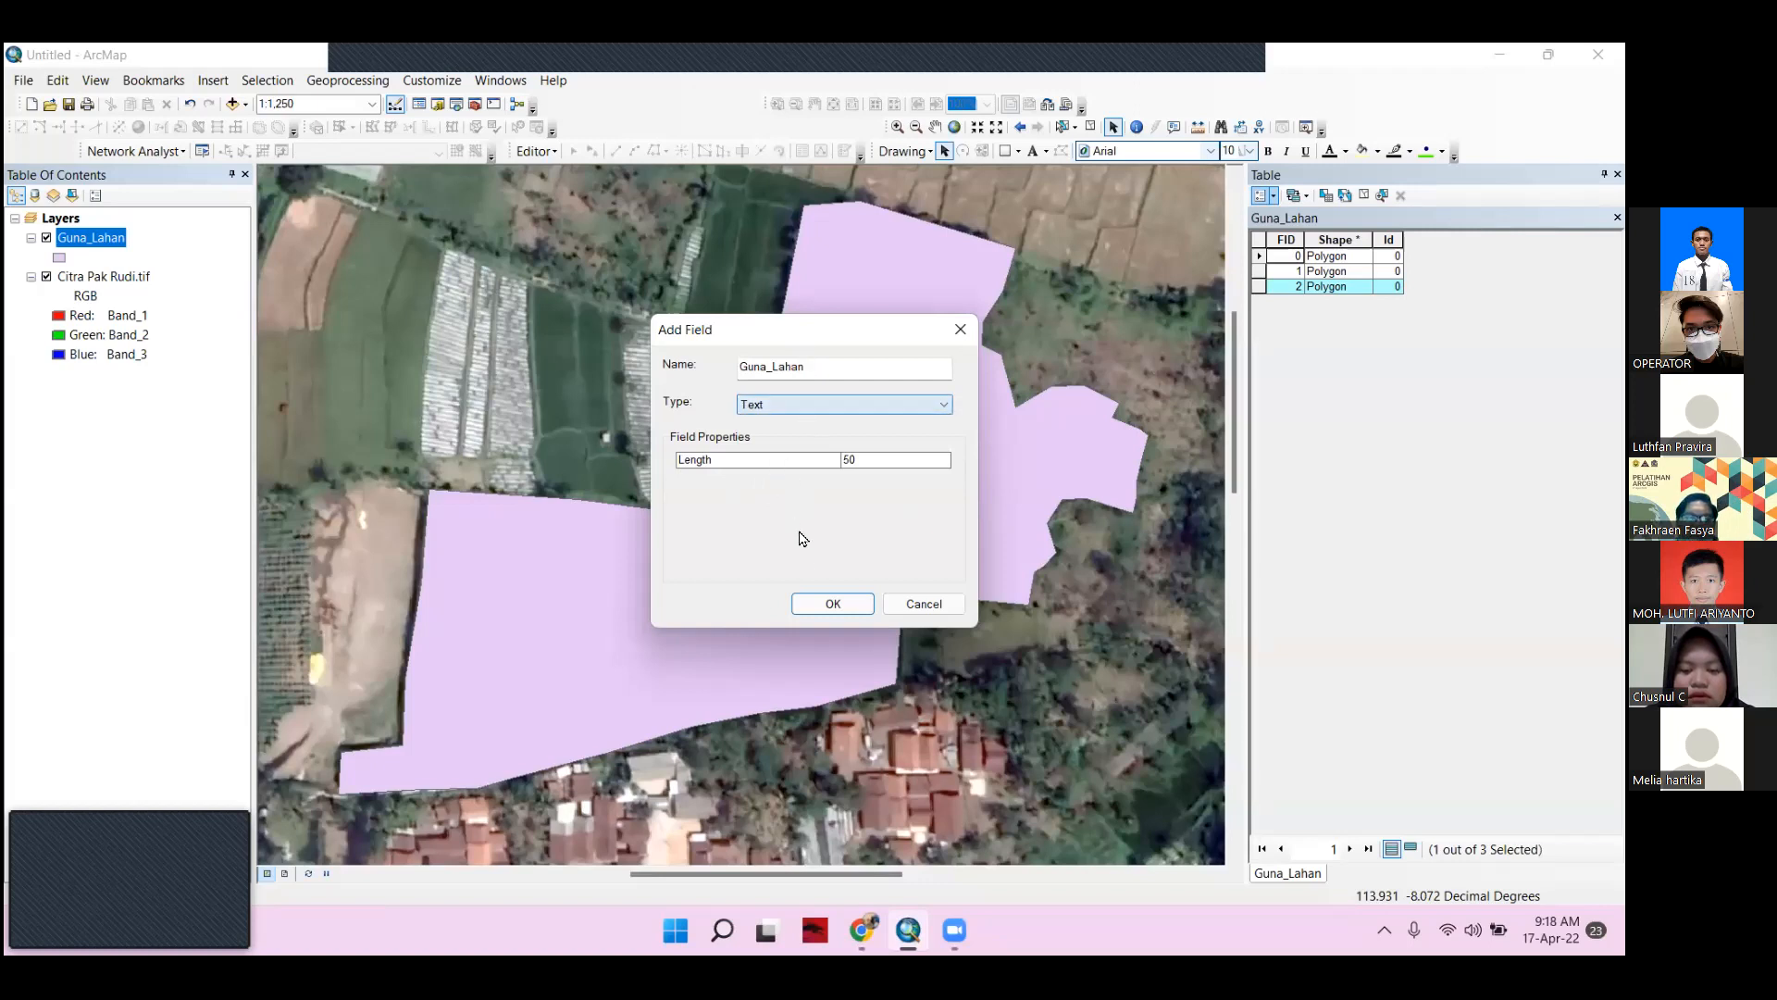
left_click(826, 603)
Widen the attribute table window and narrow its Guna_Lahan column, leaving no records selected
left_click_drag(1280, 827, 1490, 827)
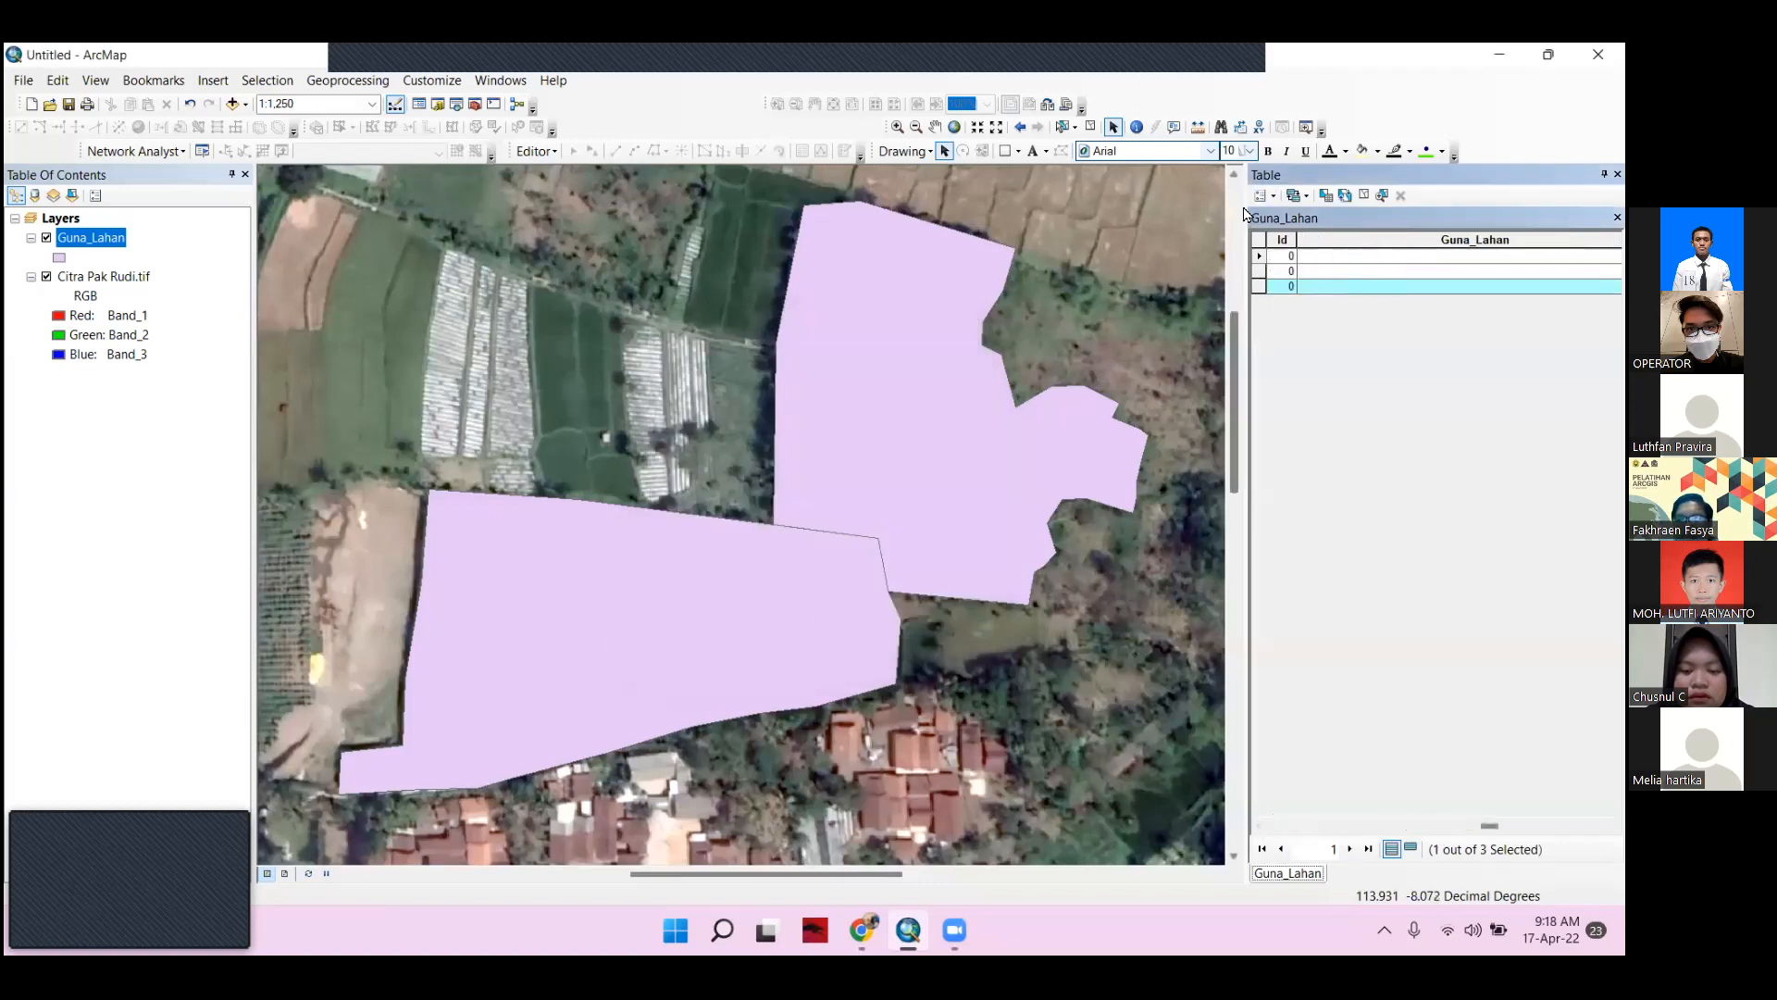
left_click_drag(1245, 215, 887, 209)
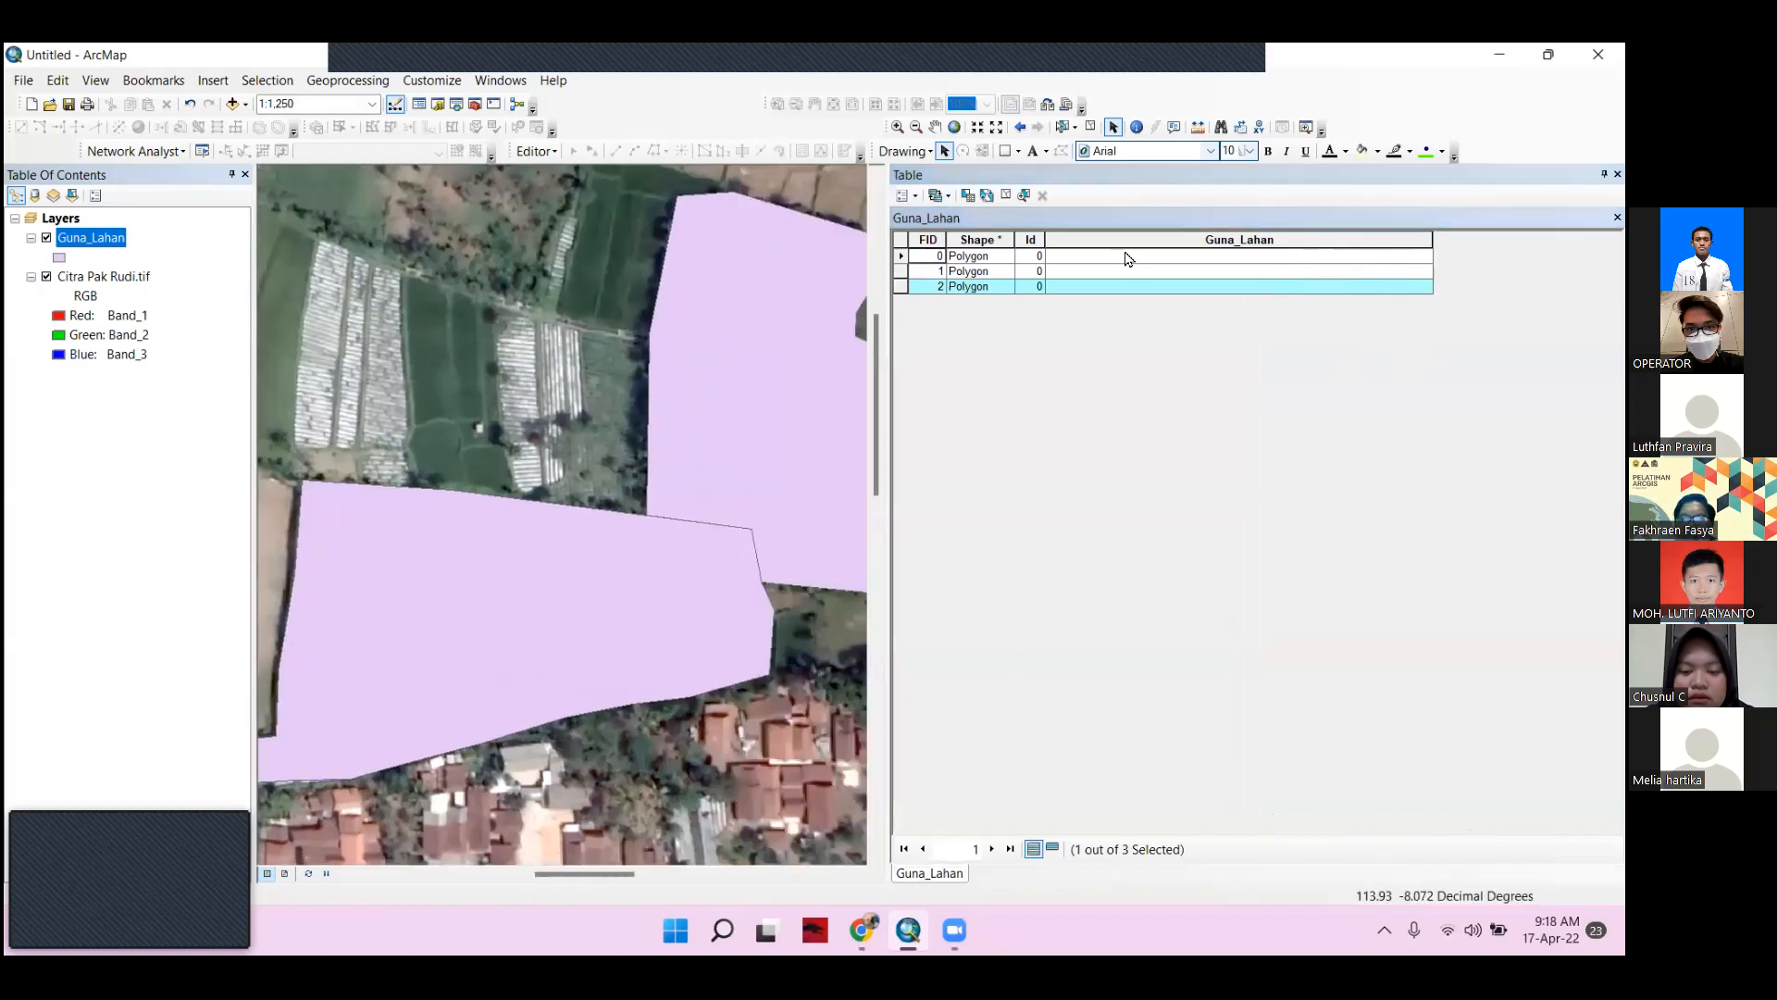
left_click(902, 242)
left_click_drag(1433, 239, 1216, 241)
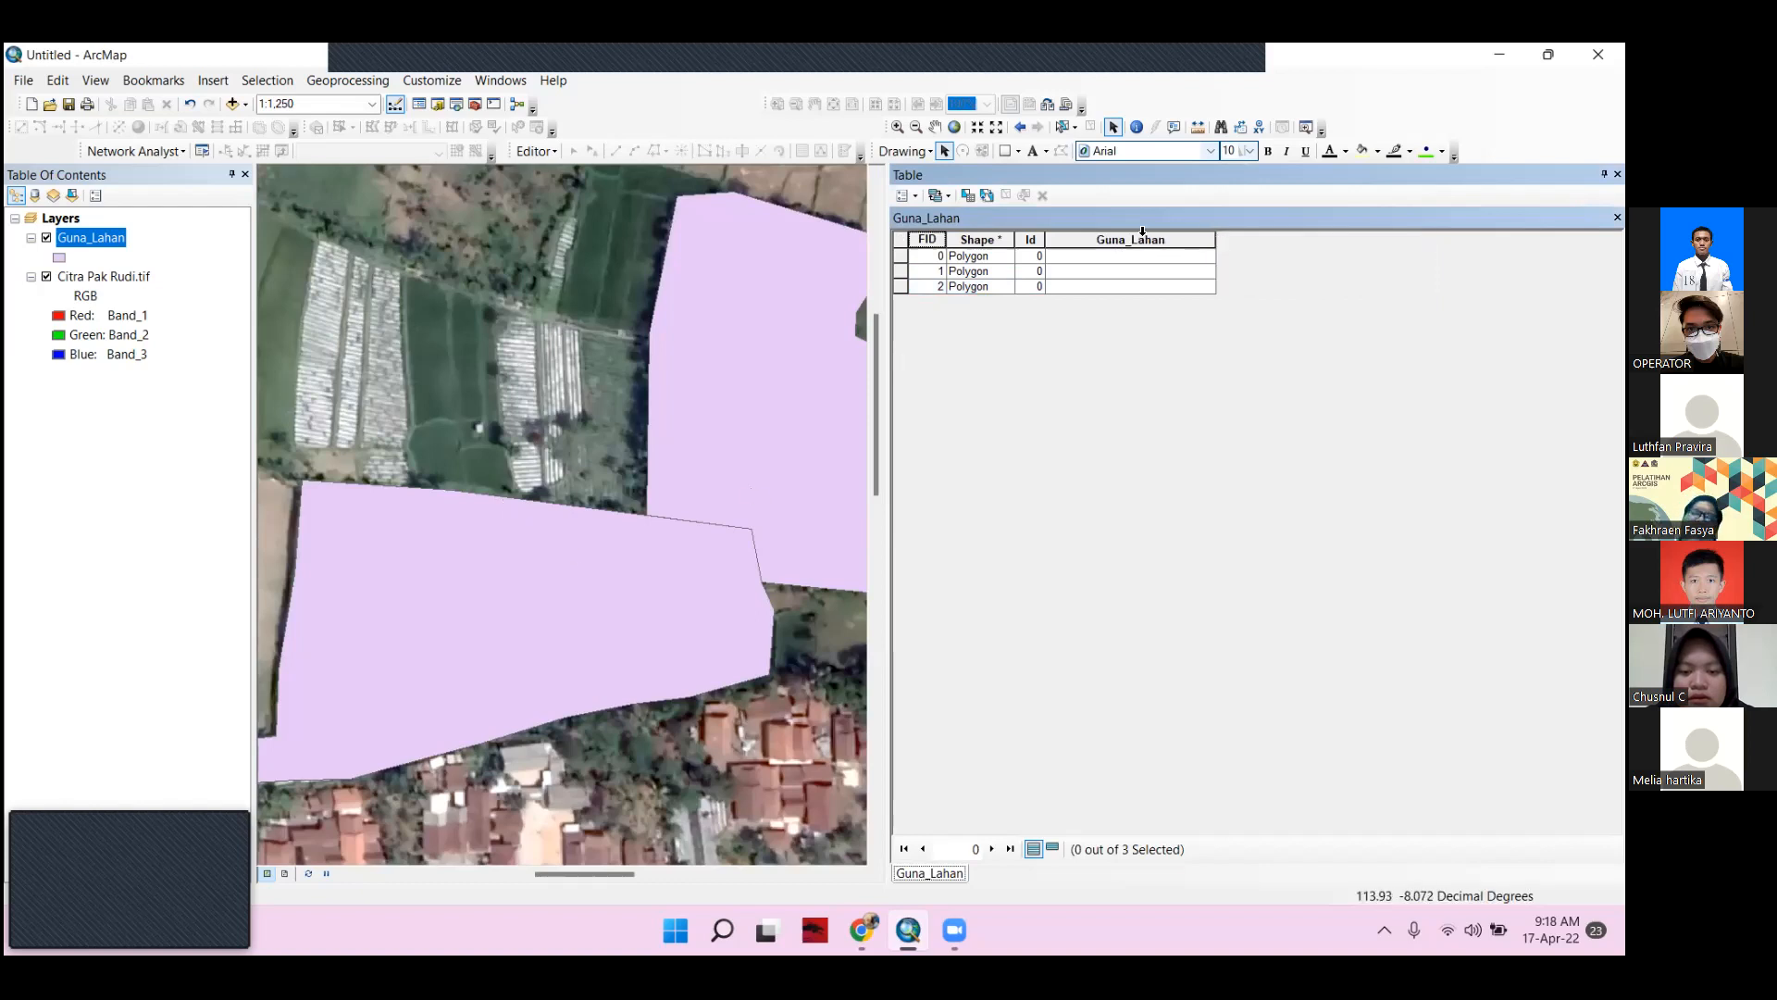
Highlight the Guna_Lahan, Id, Shape and FID columns in turn to examine the table's fields
left_click(1093, 240)
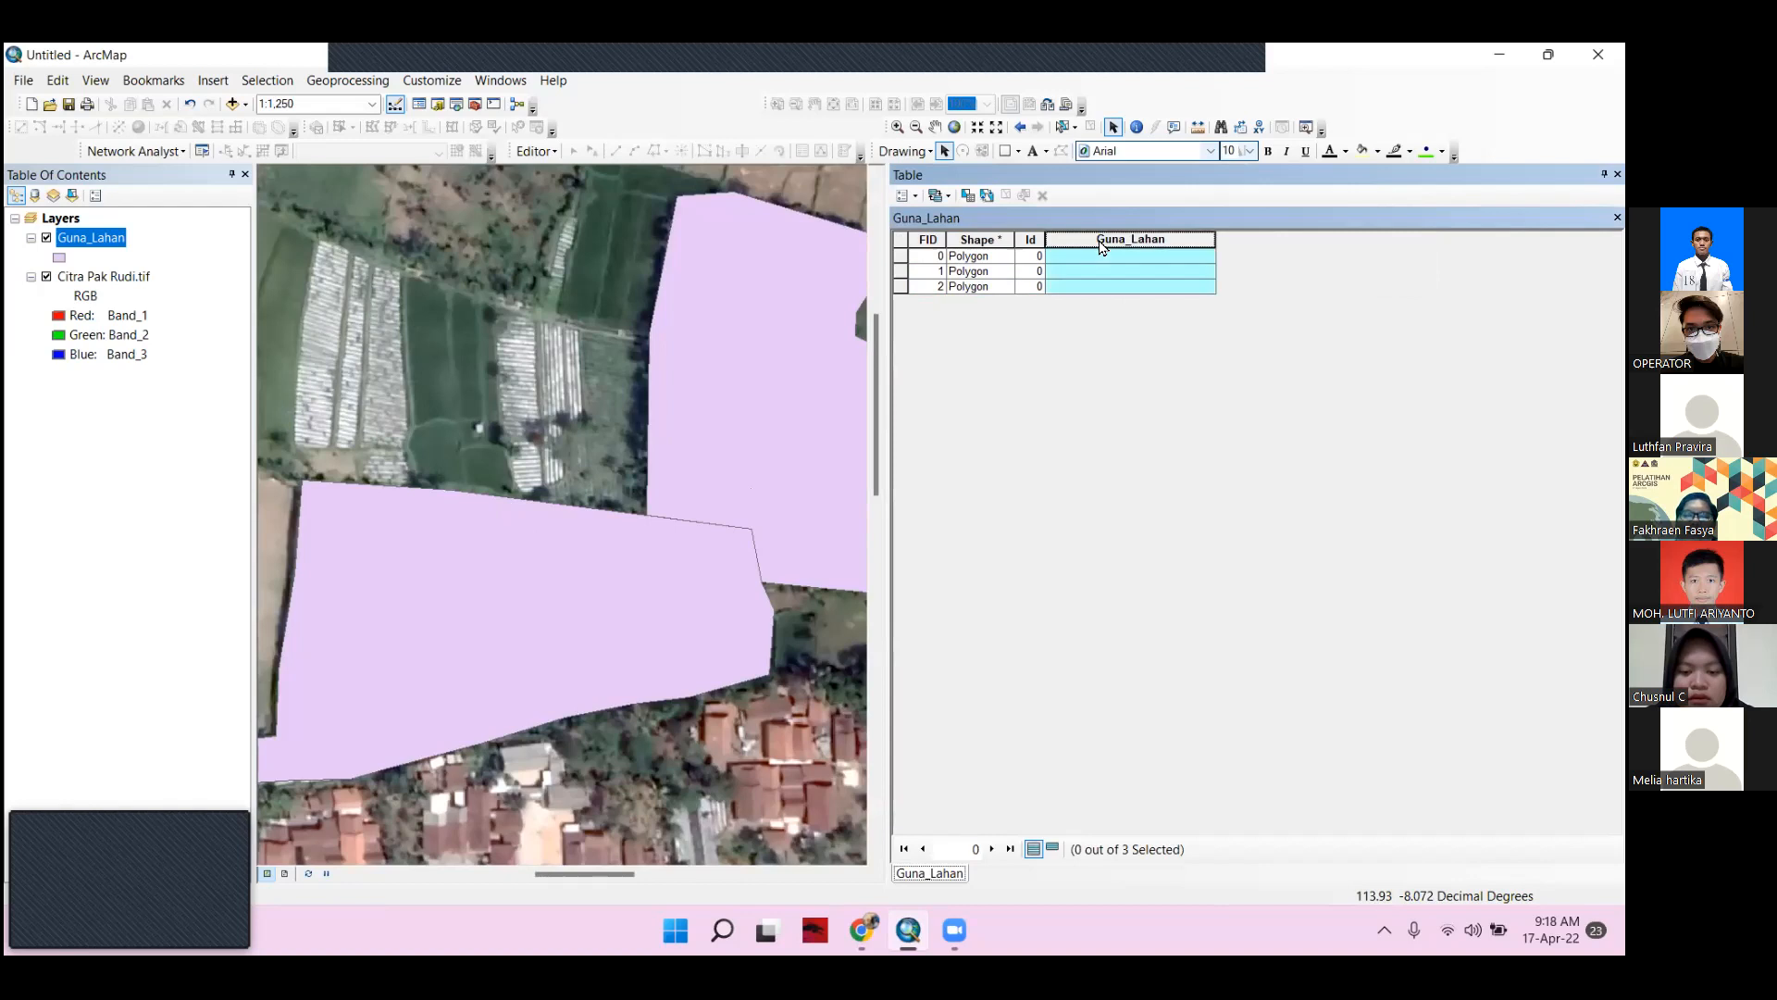
left_click(1038, 239)
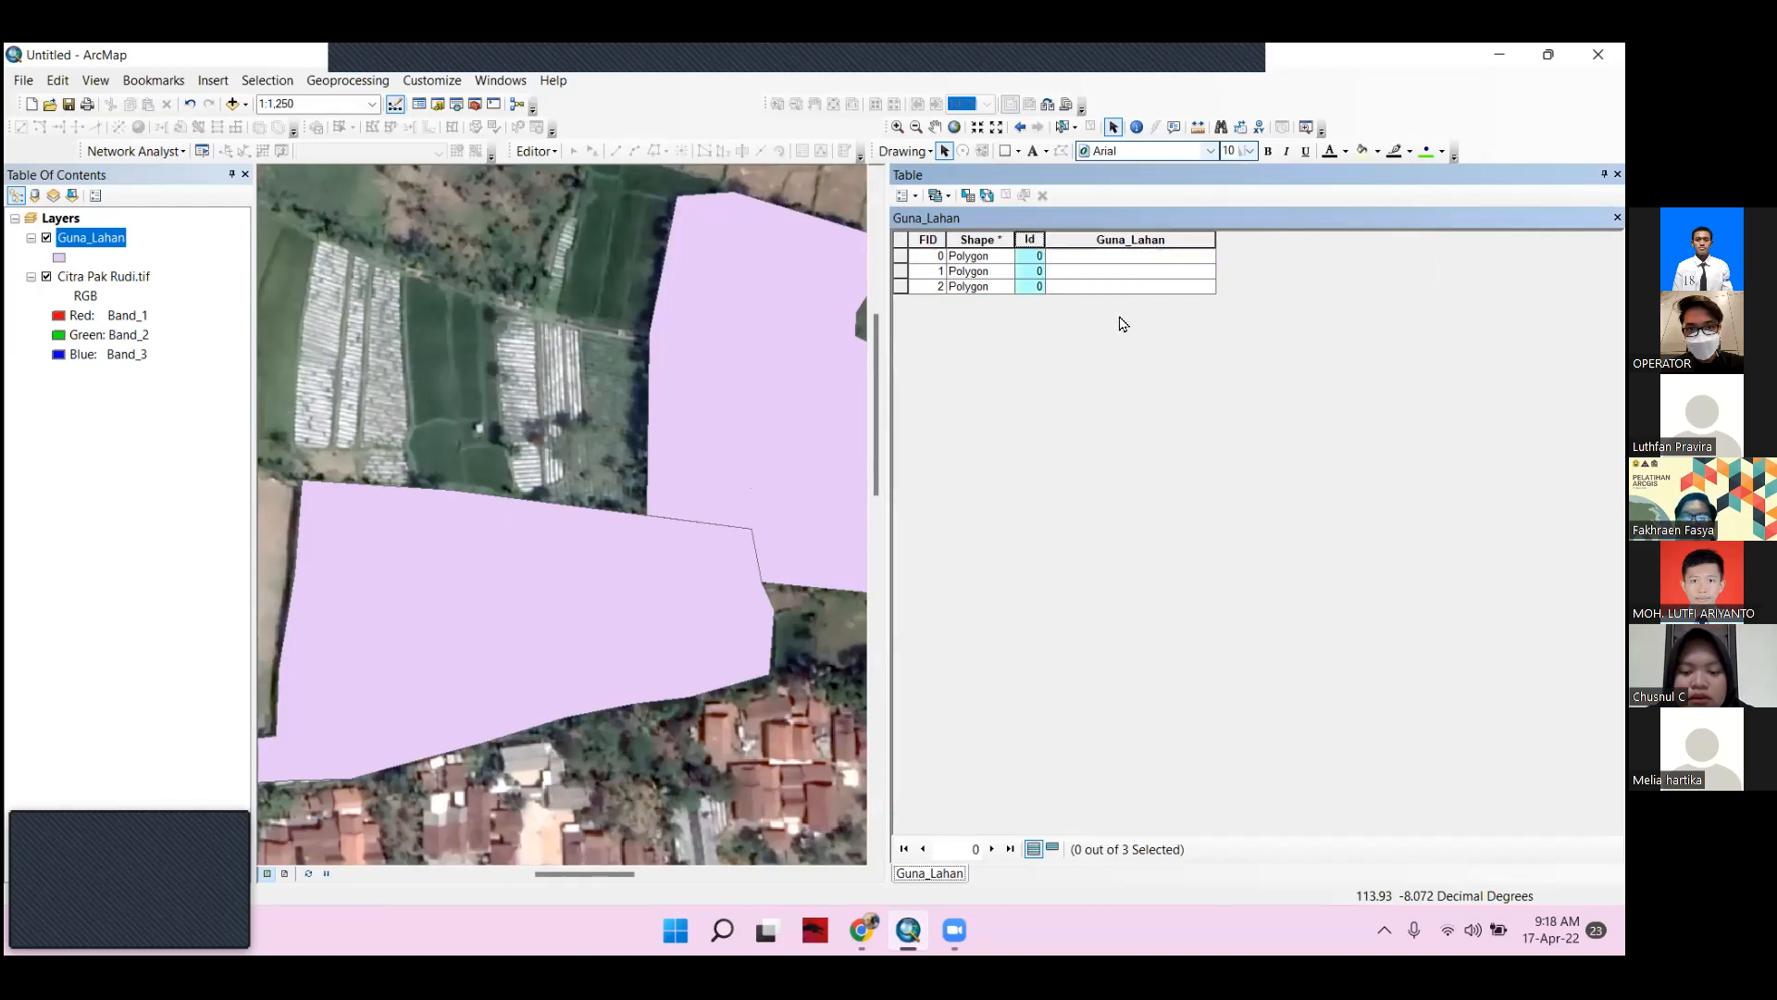
left_click(1127, 240)
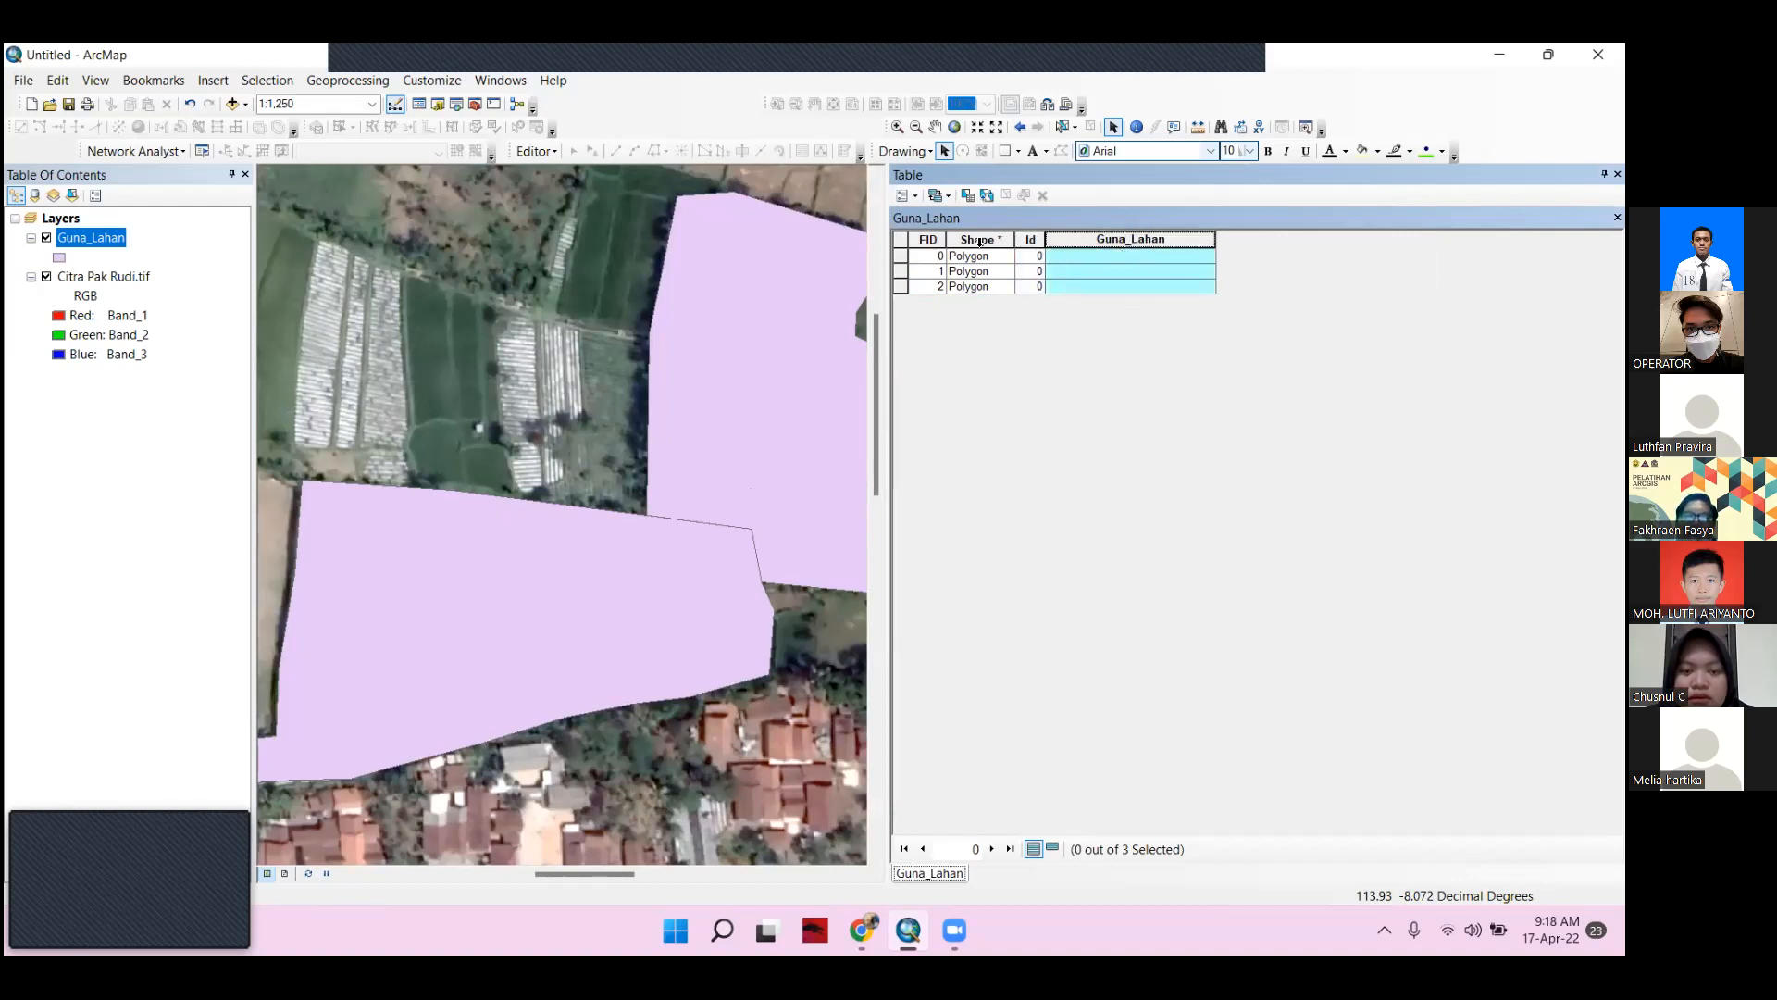
left_click(979, 240)
left_click(926, 243)
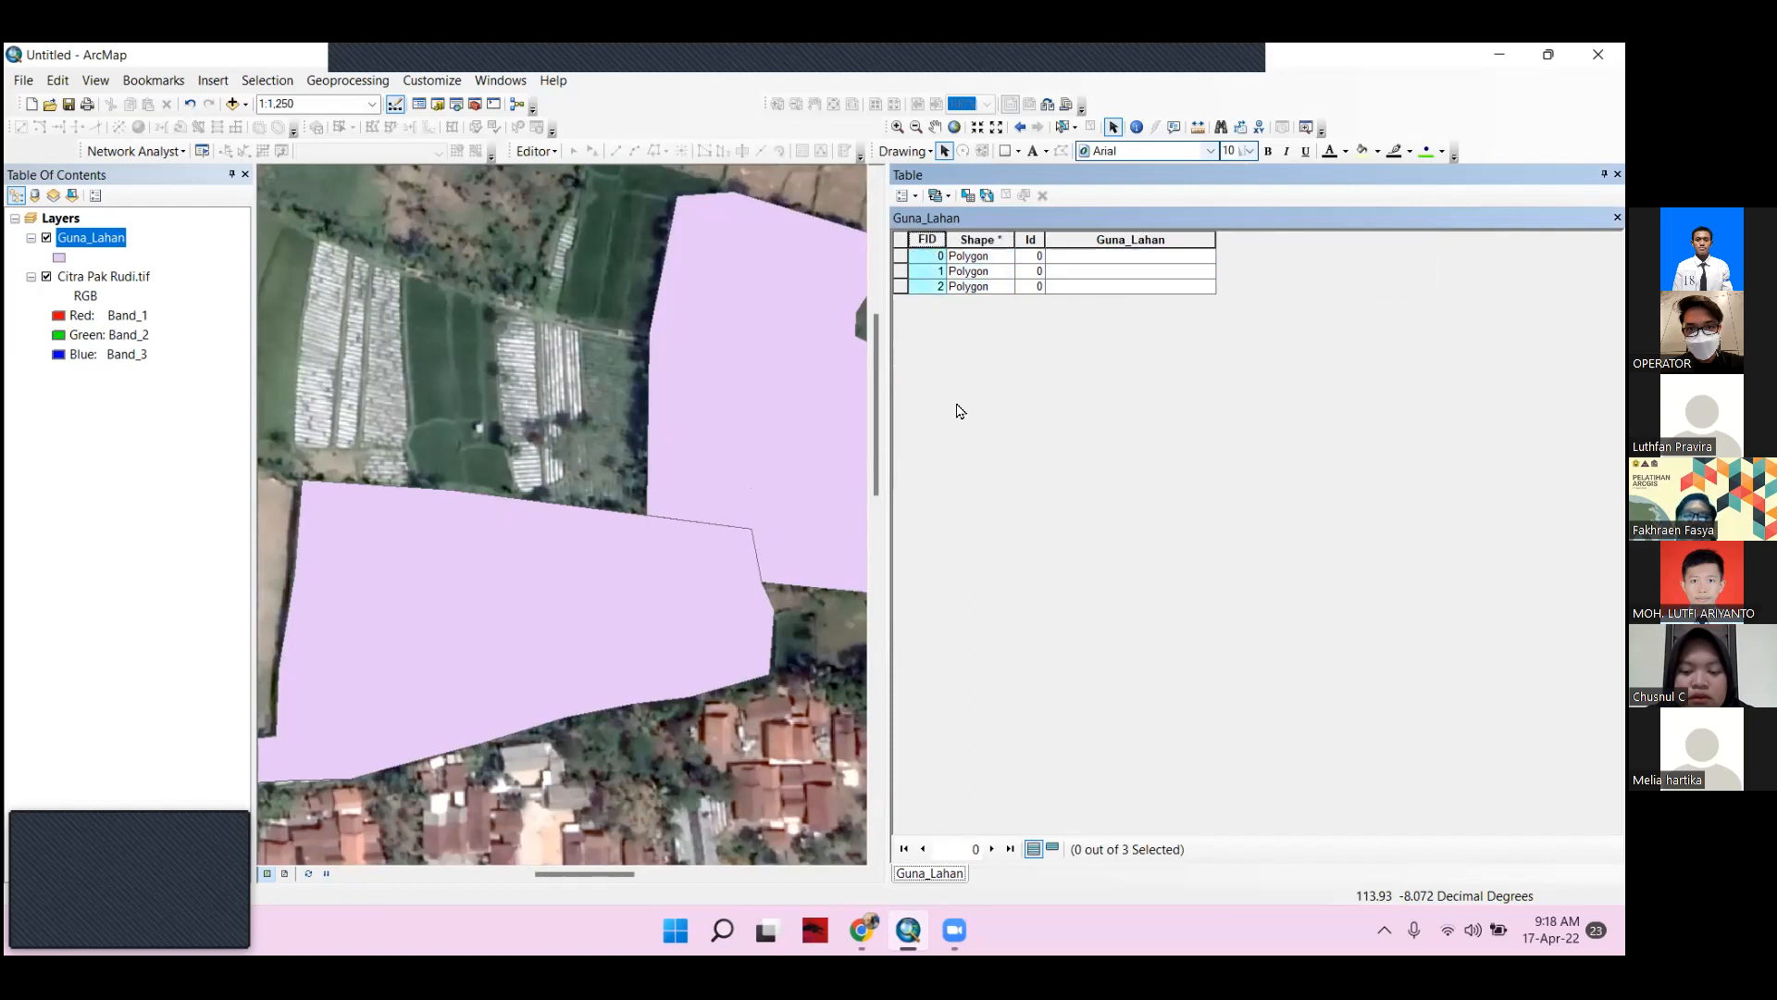
left_click(1065, 287)
left_click(1125, 240)
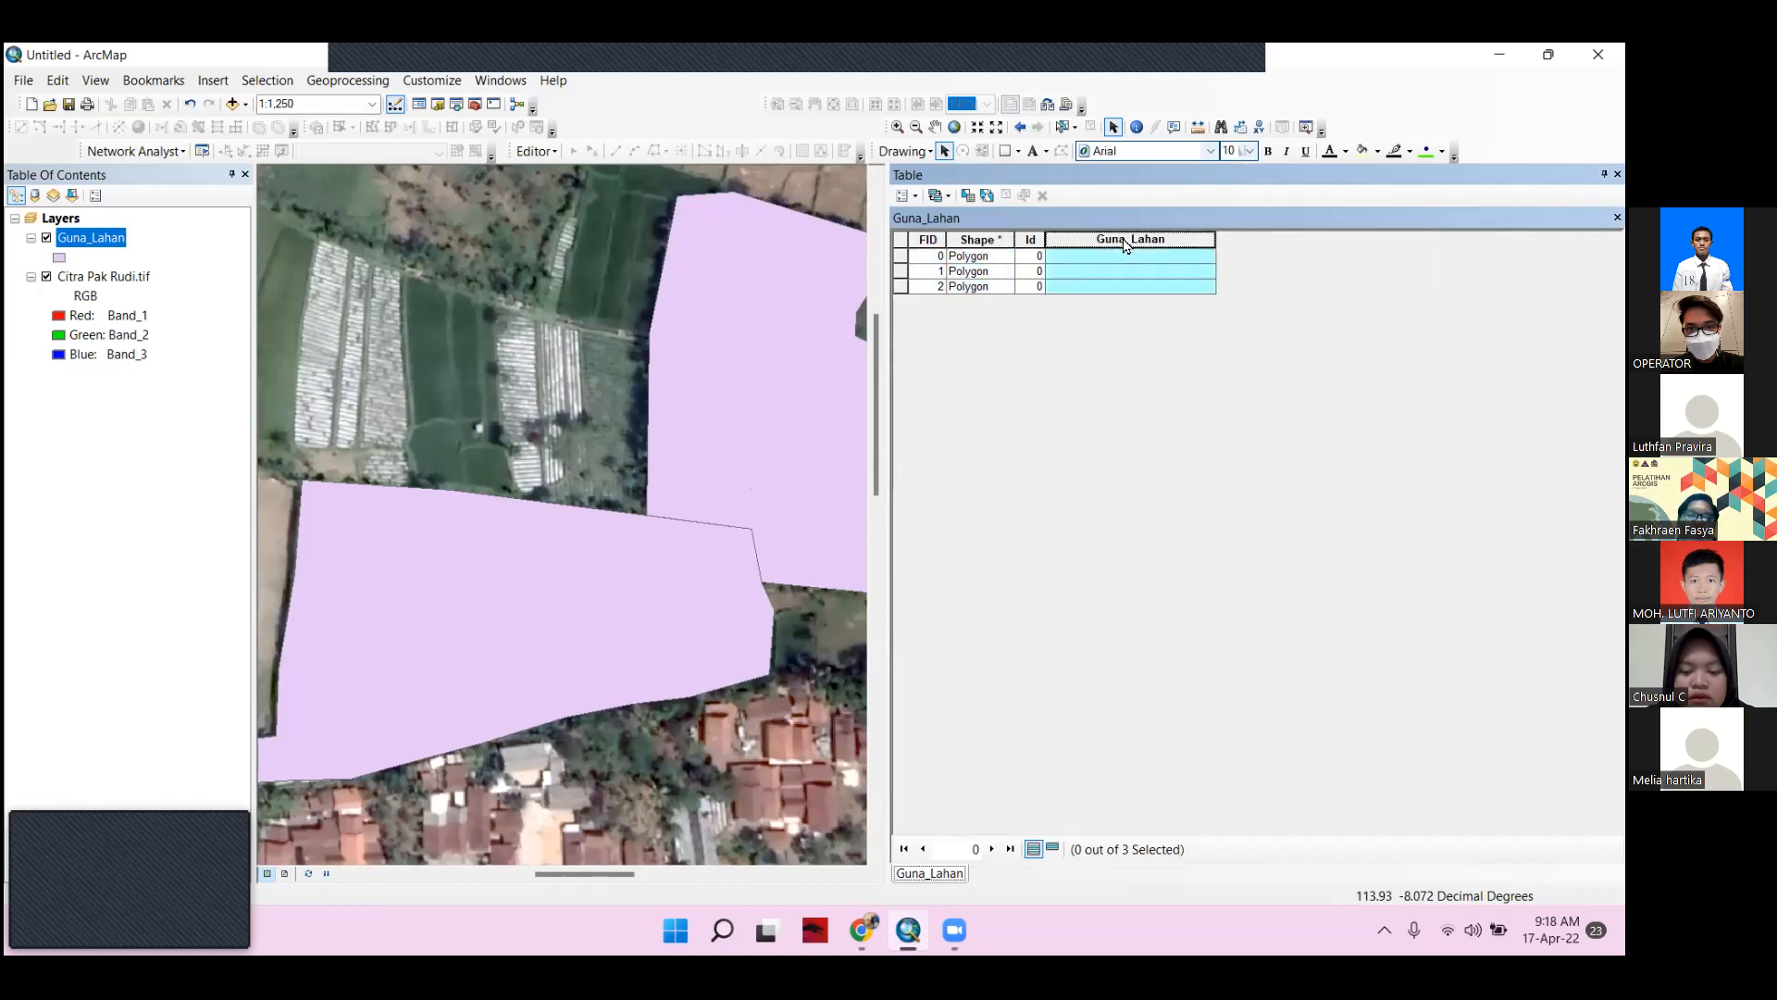
left_click(901, 257)
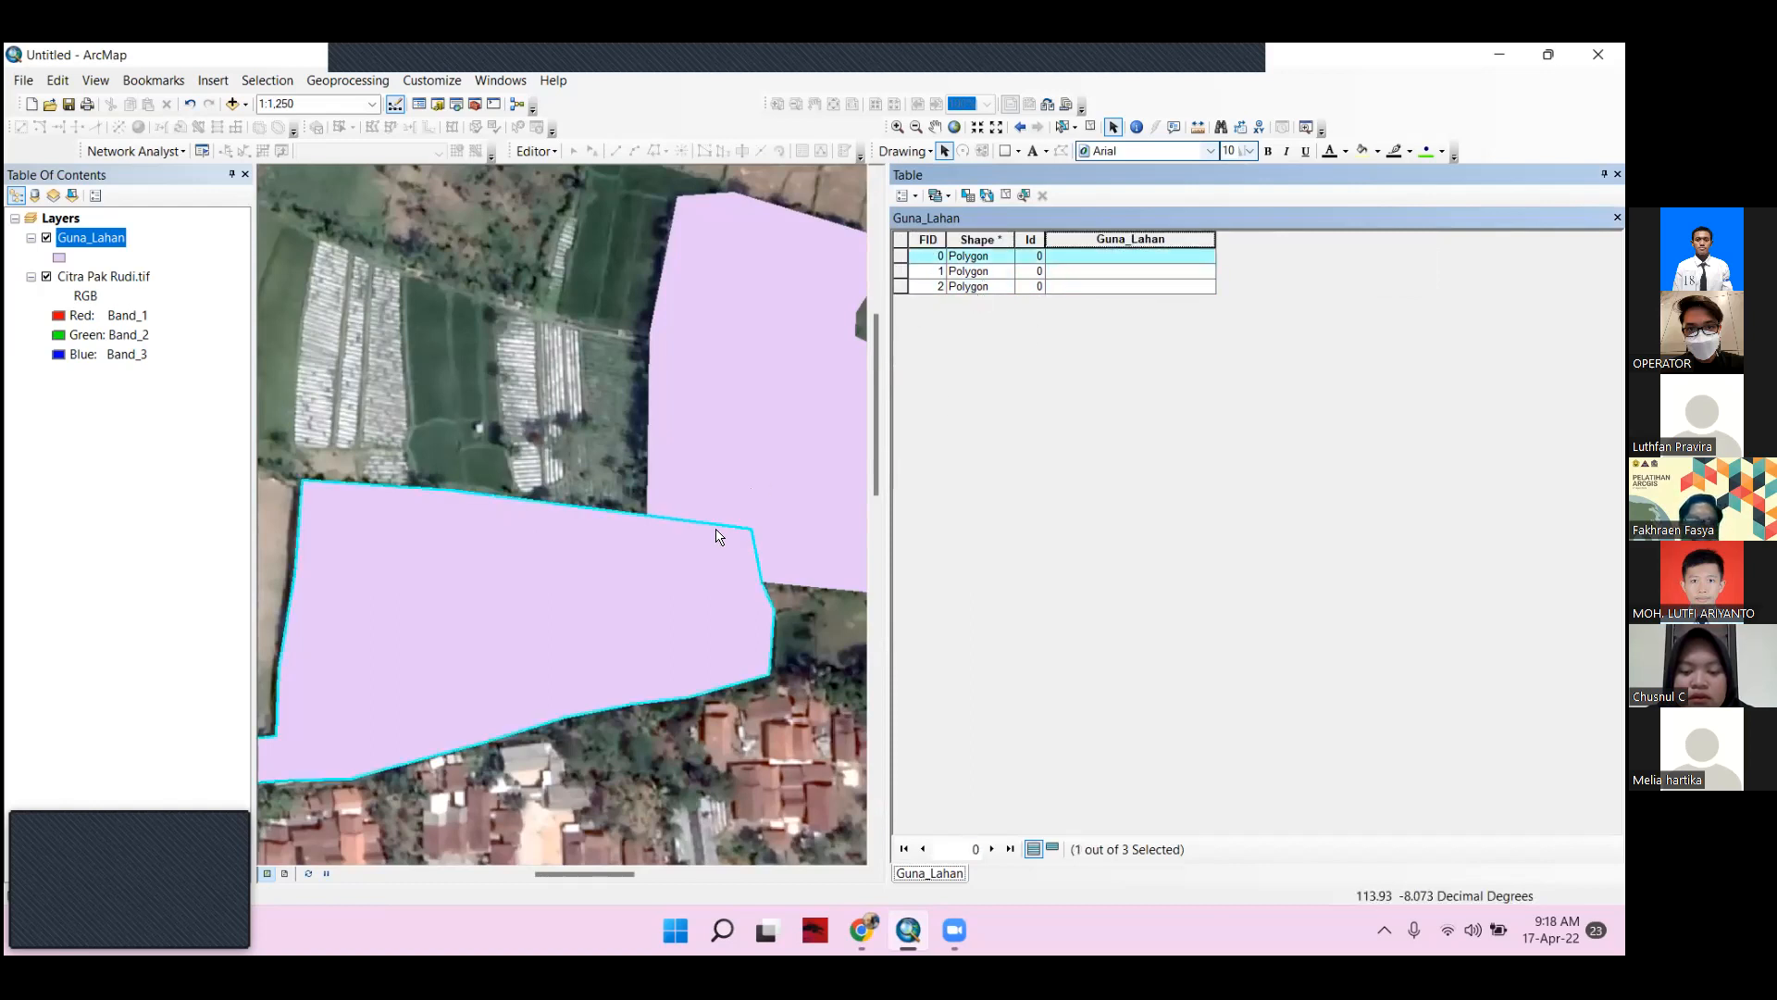
left_click_drag(602, 539, 673, 473)
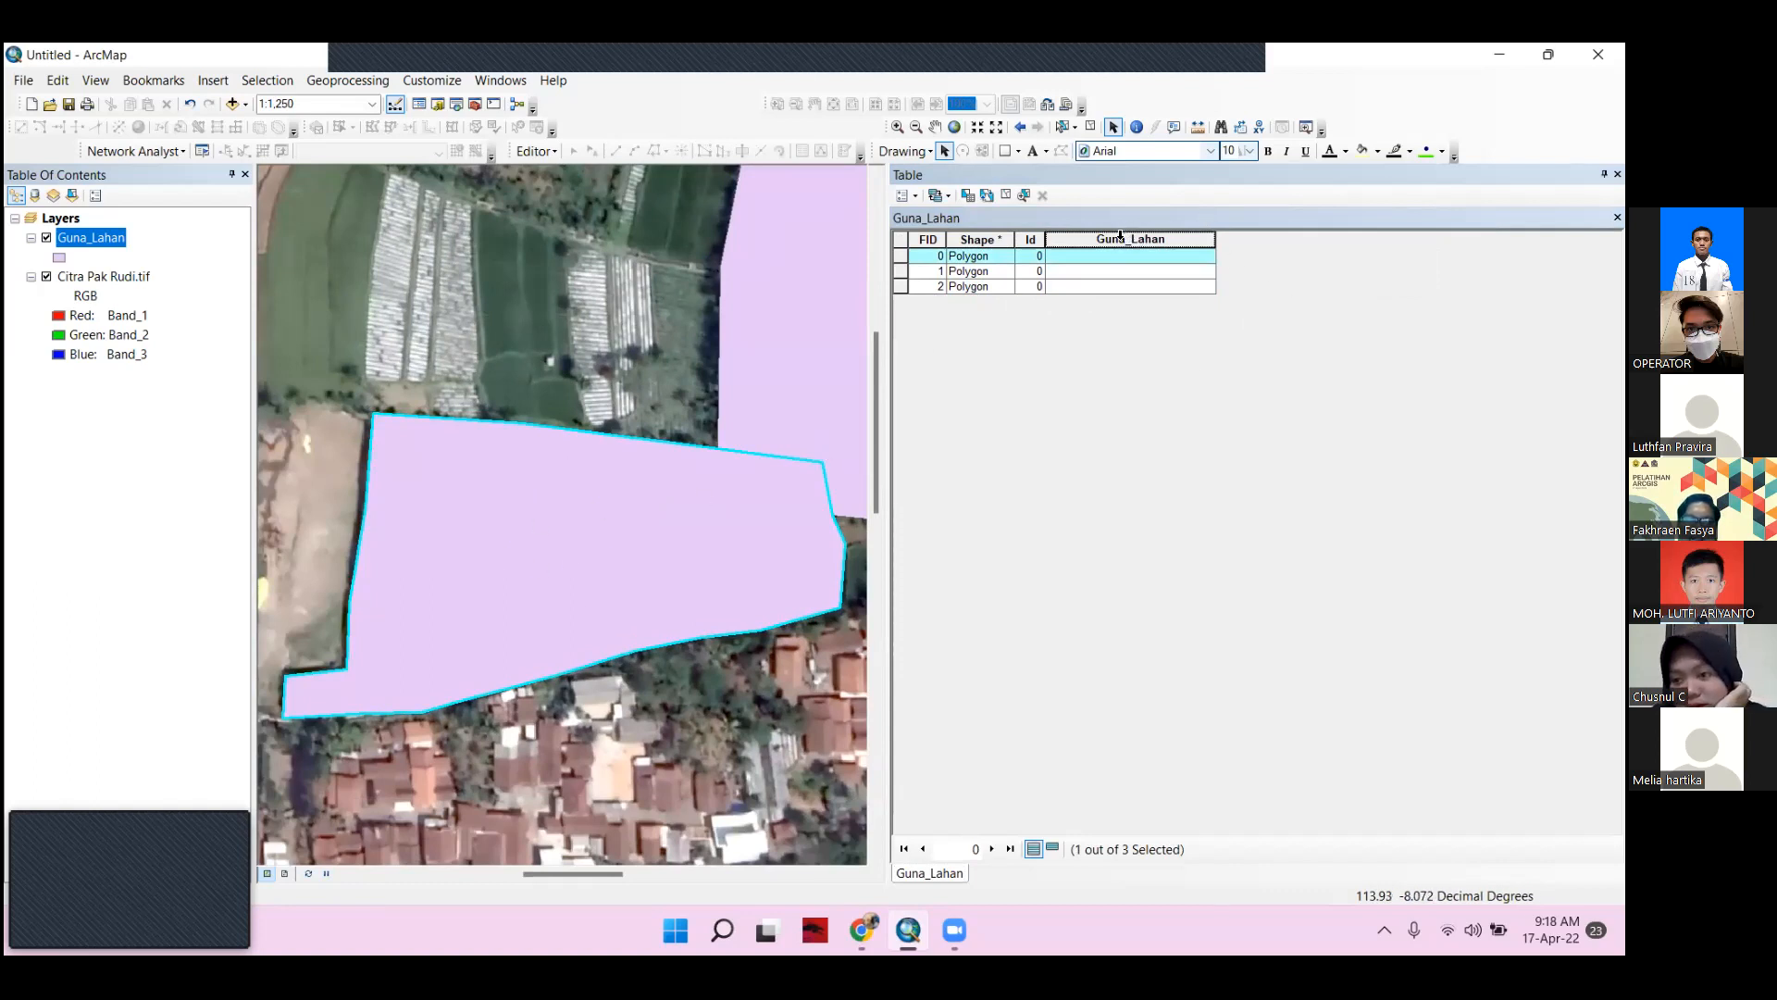
right_click(1126, 241)
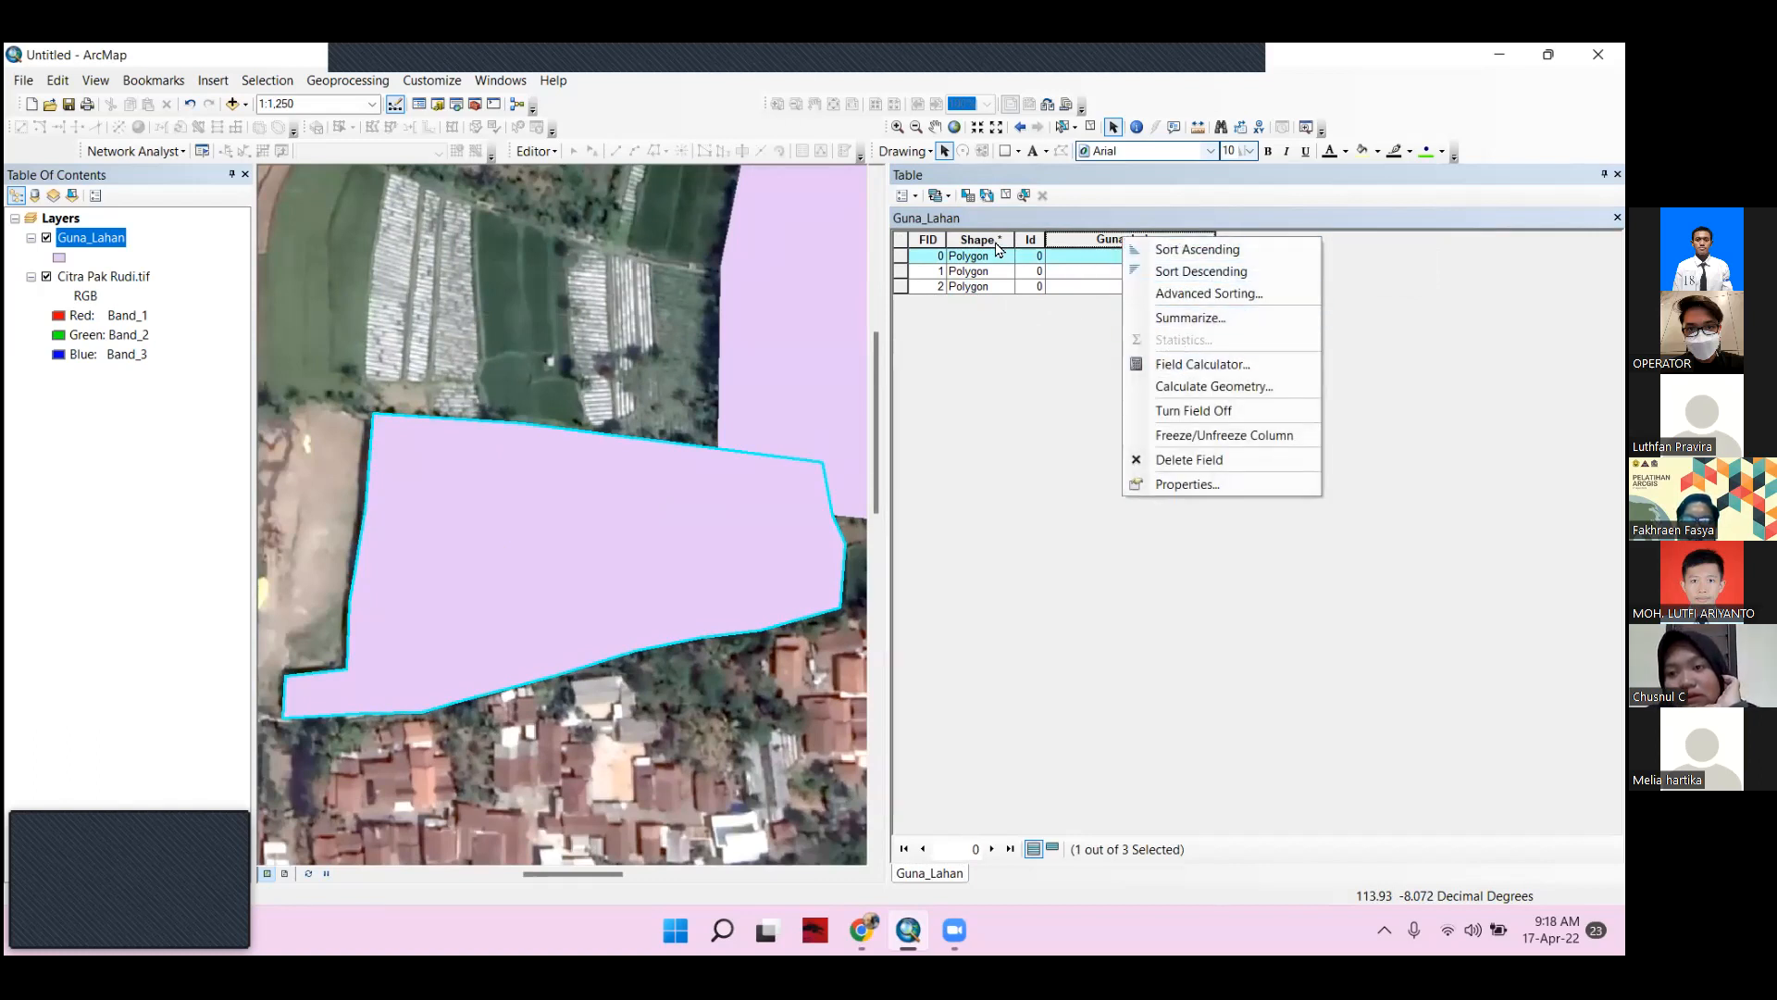
left_click(993, 402)
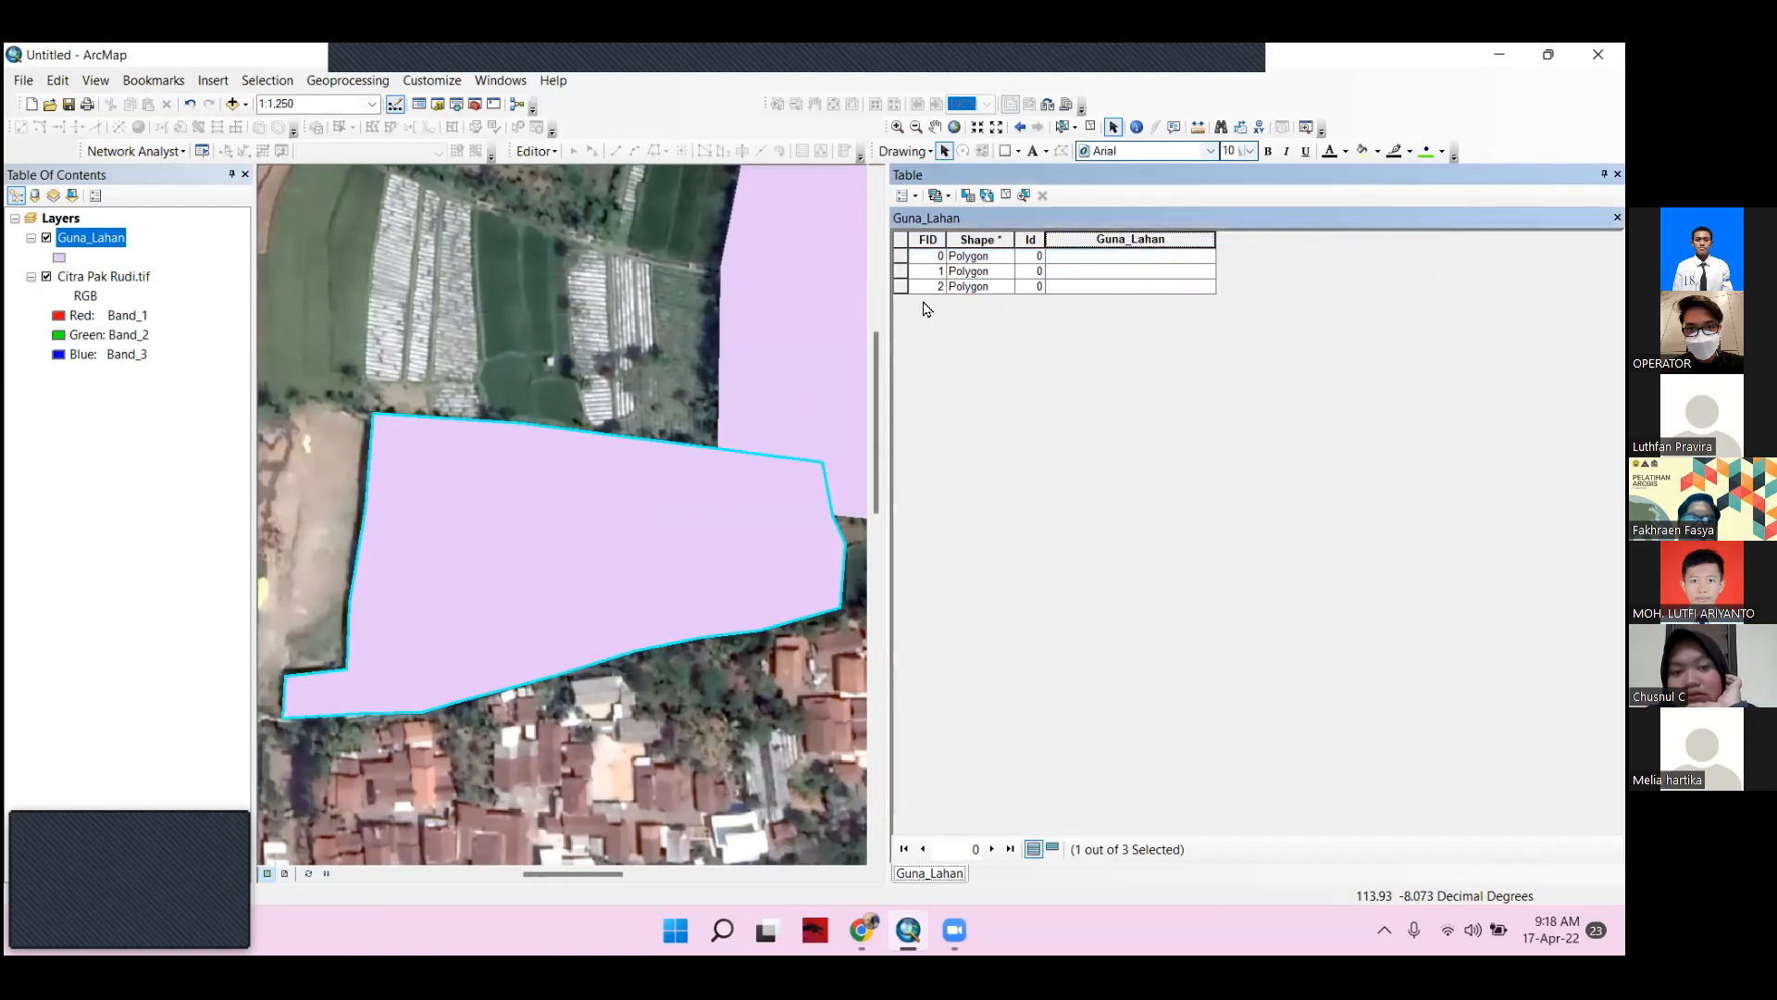
Select the record with FID 0 and fill its Guna_Lahan value with "Sawah" using the Field Calculator
left_click(897, 261)
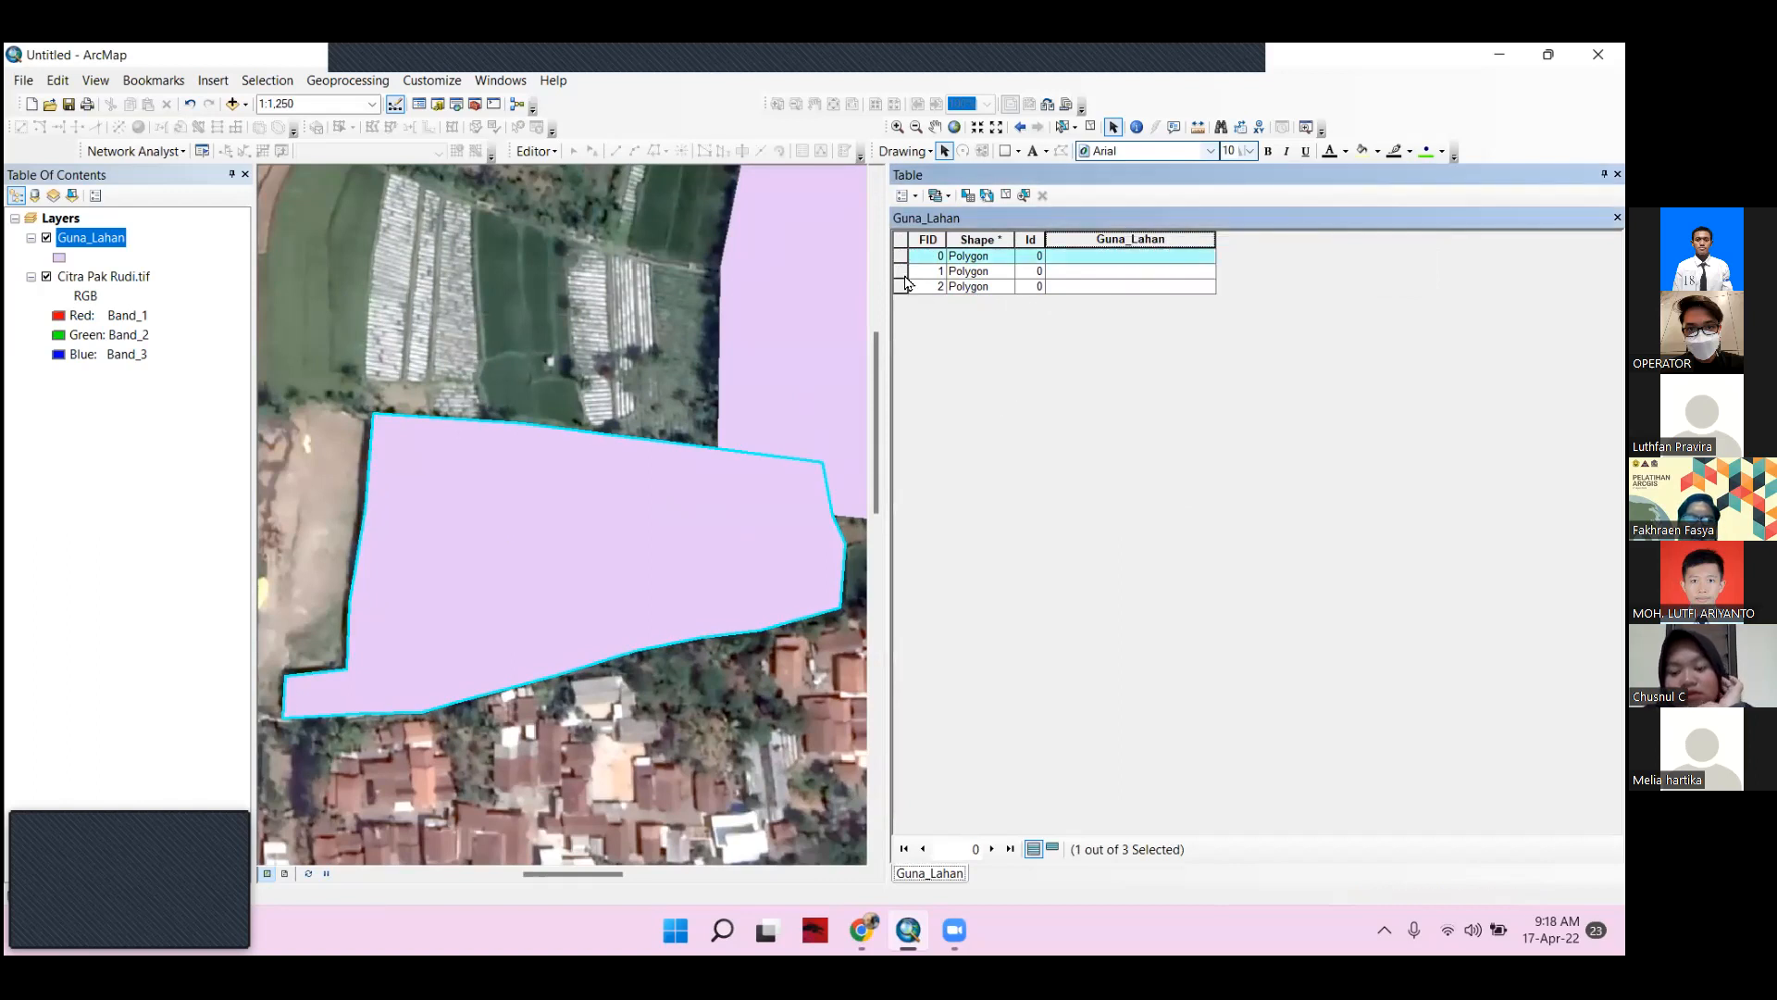
right_click(1182, 239)
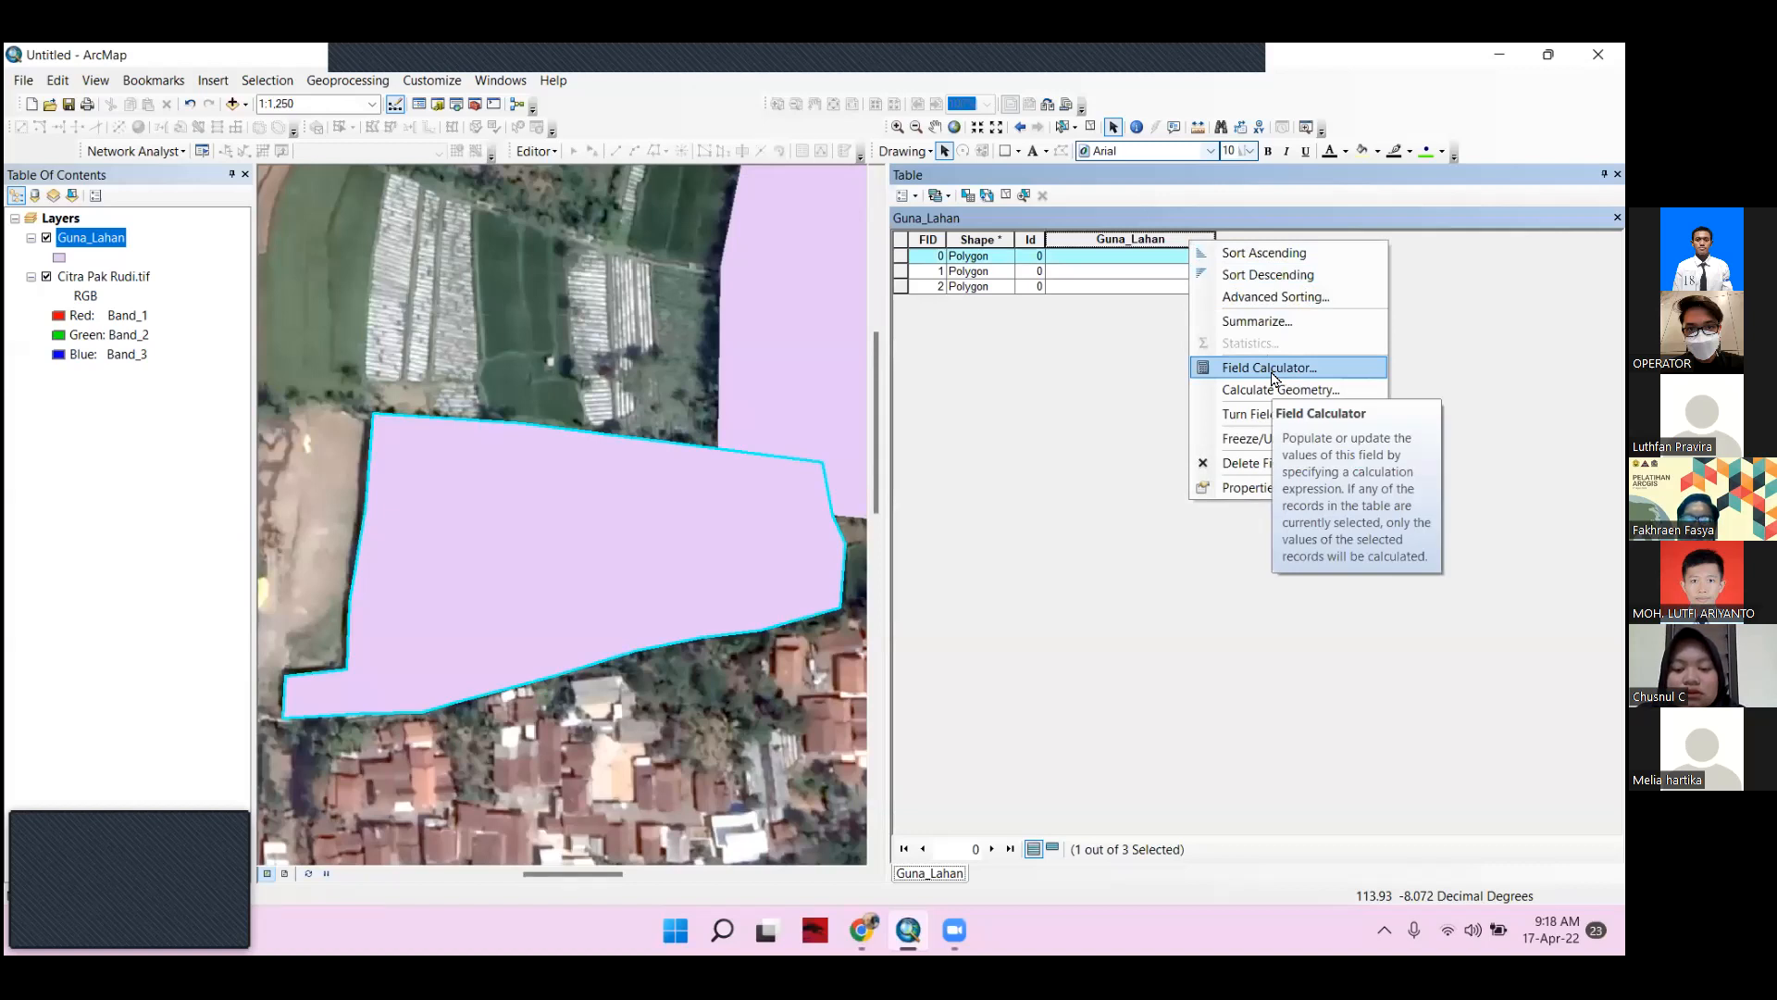
left_click(1272, 373)
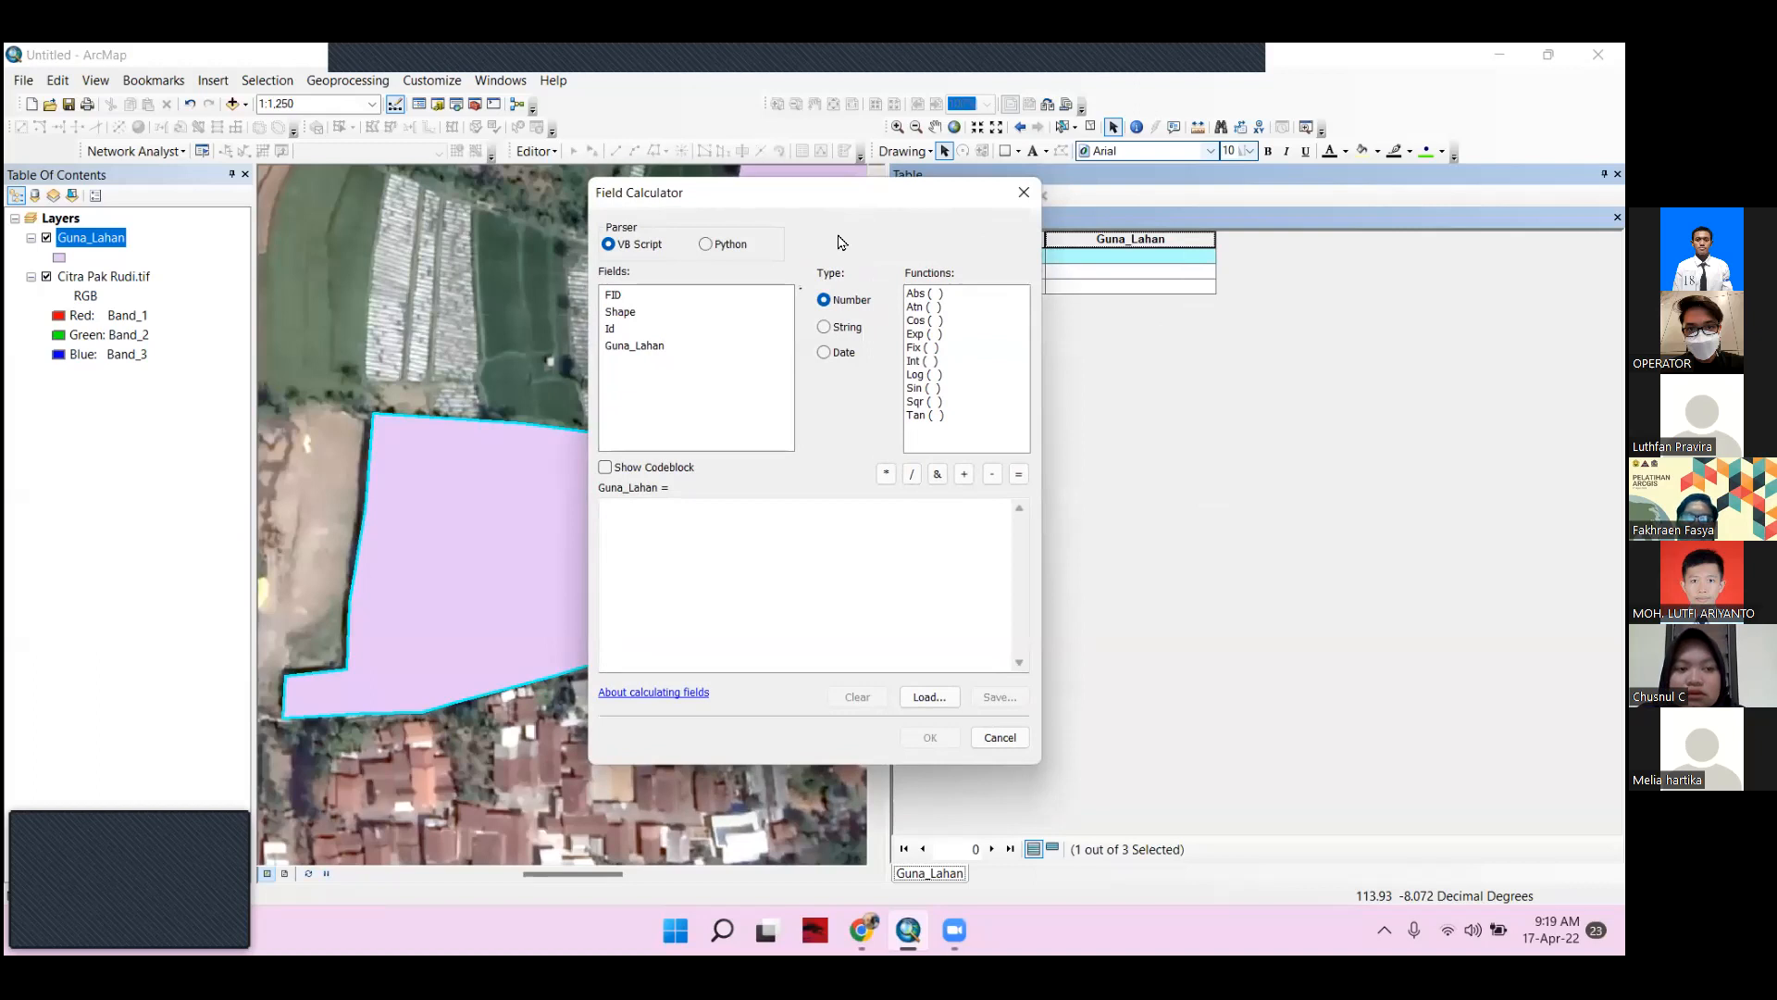
left_click(758, 526)
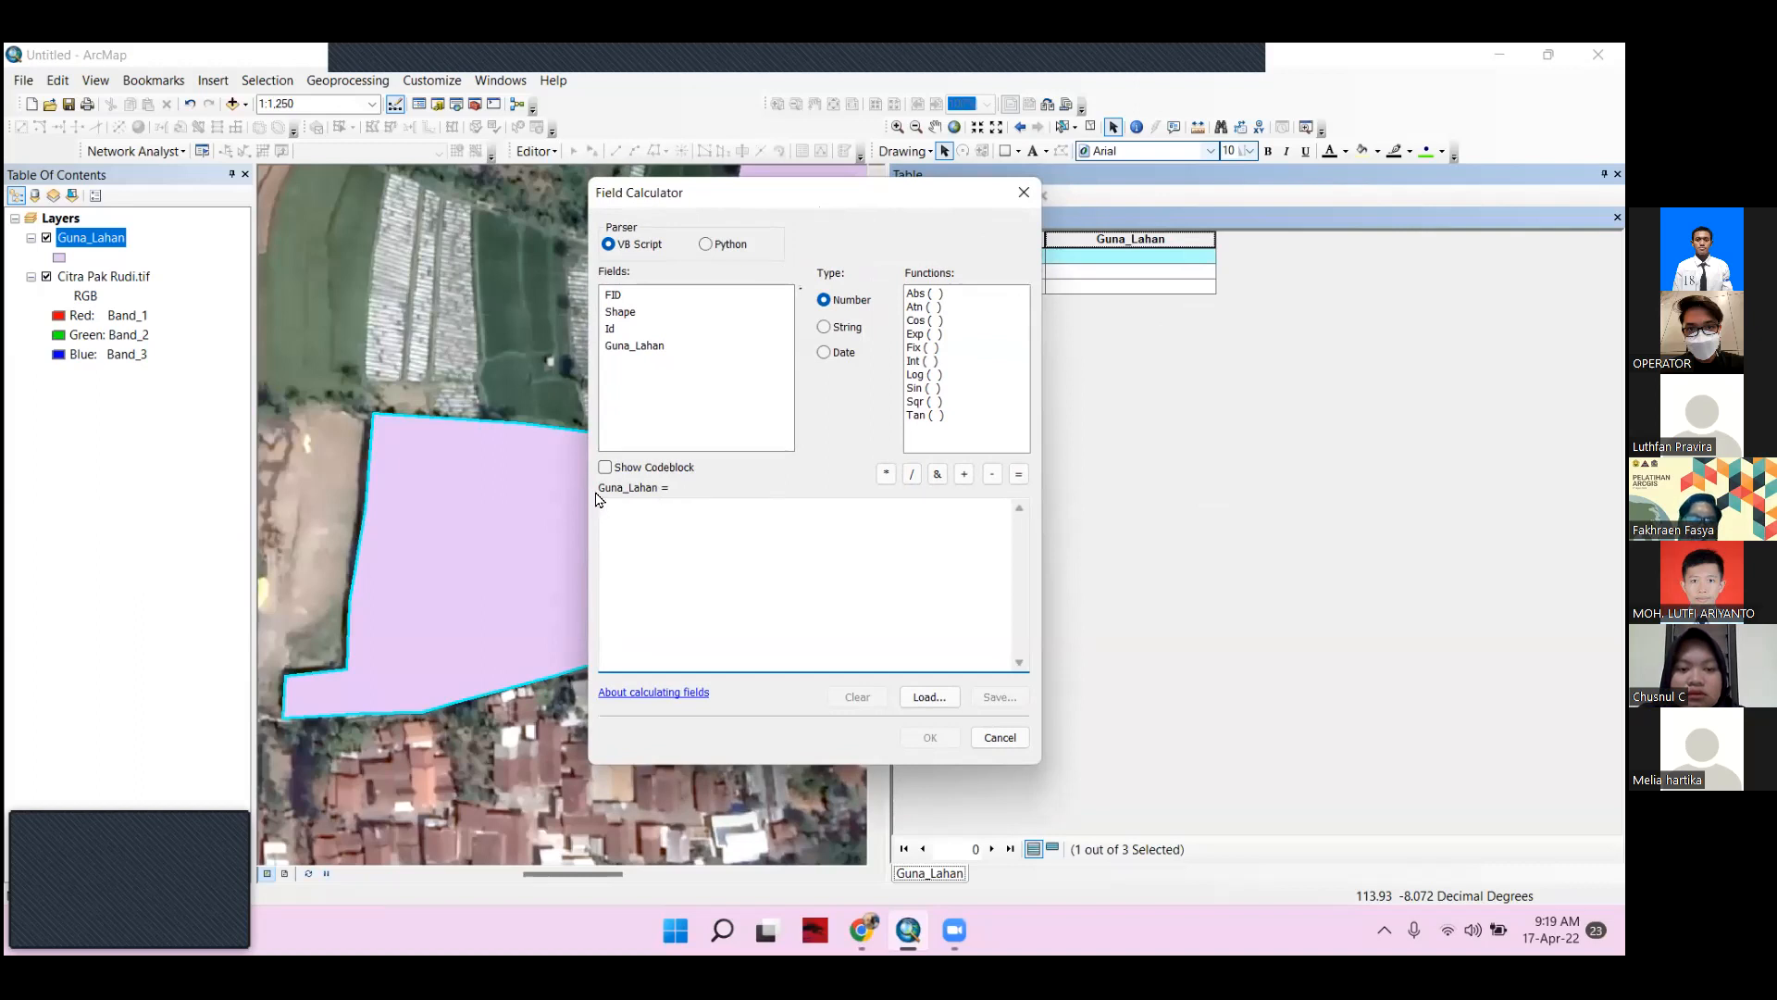
type("\"Sawah")
left_click_drag(761, 194, 1198, 323)
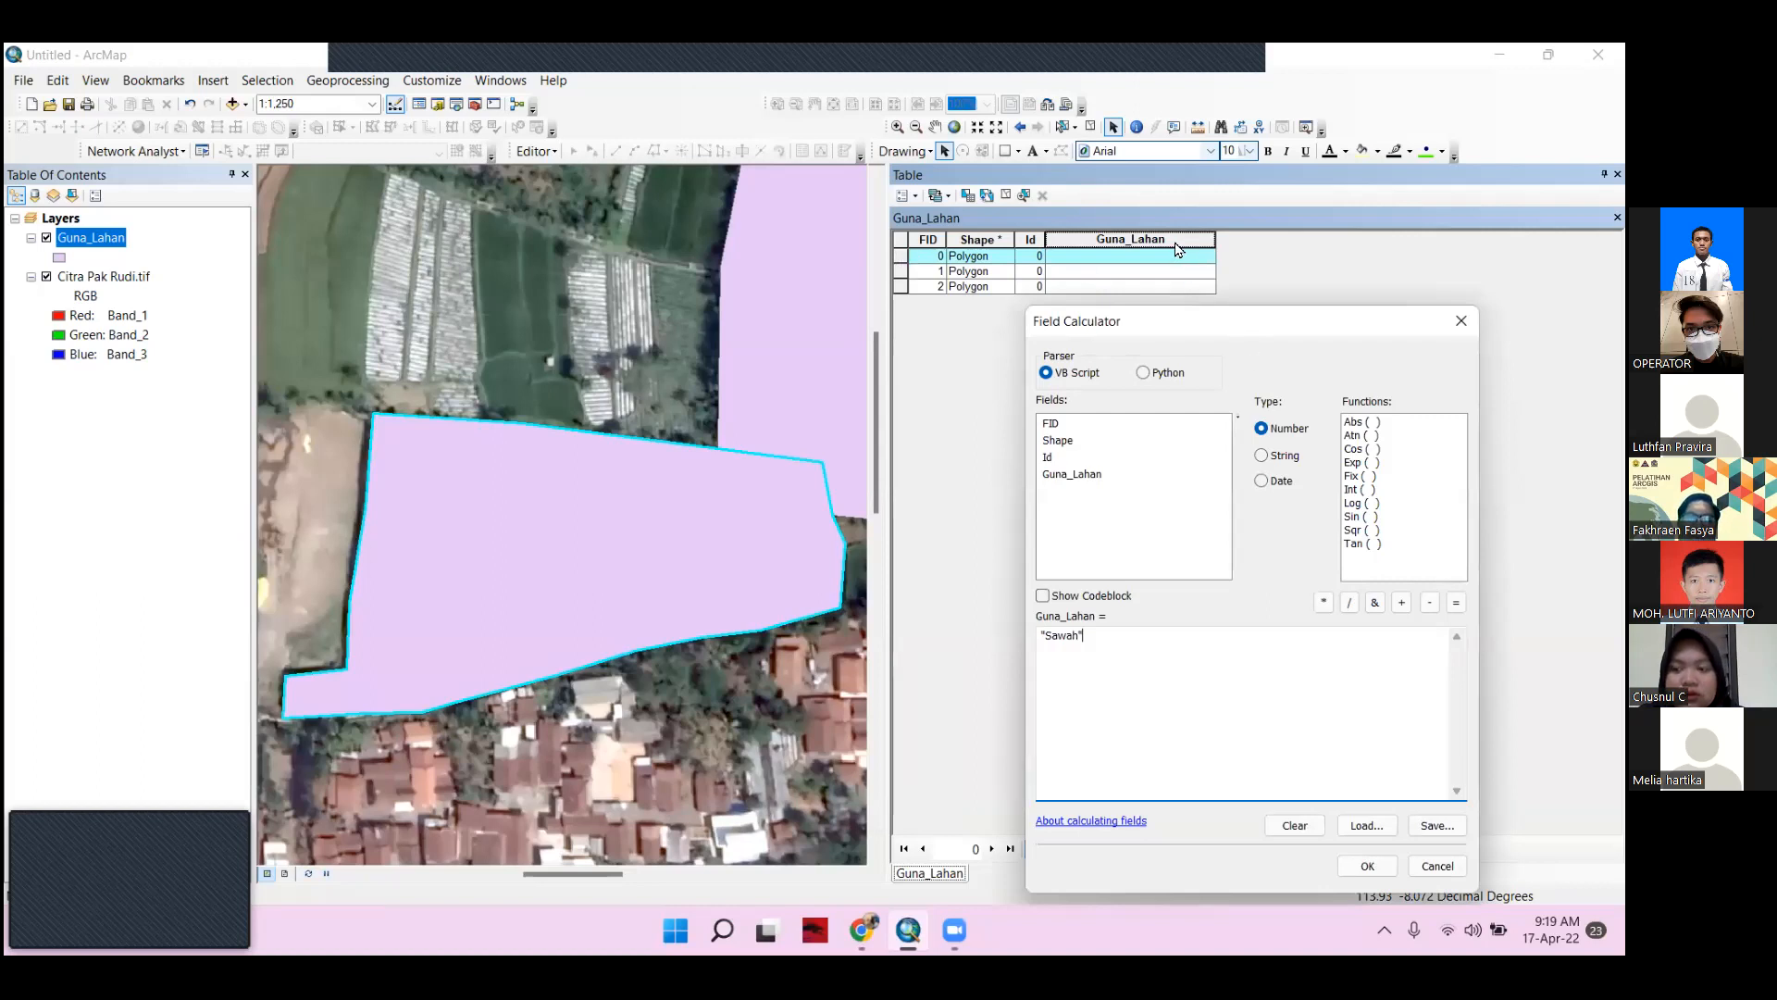
left_click_drag(1097, 641, 999, 639)
left_click(1245, 685)
left_click(1369, 865)
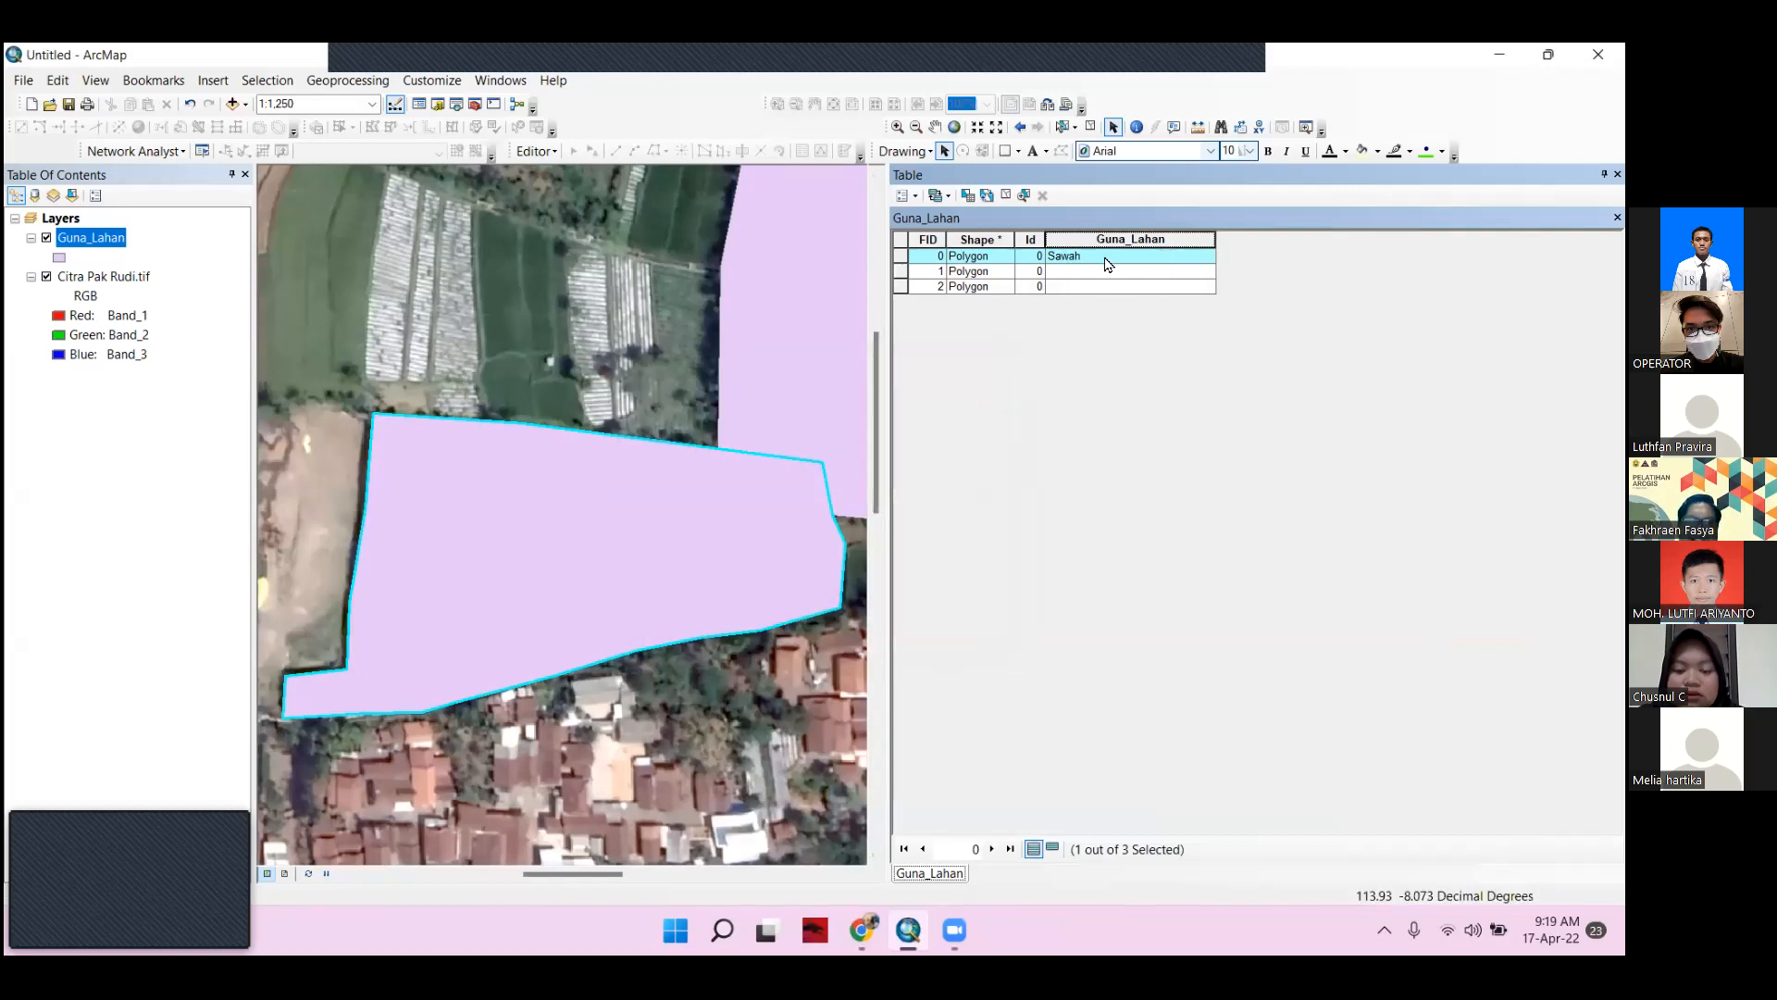
left_click(1087, 261)
Select the record with FID 1 and fill its Guna_Lahan value with "Hutan" using the Field Calculator
double_click(901, 272)
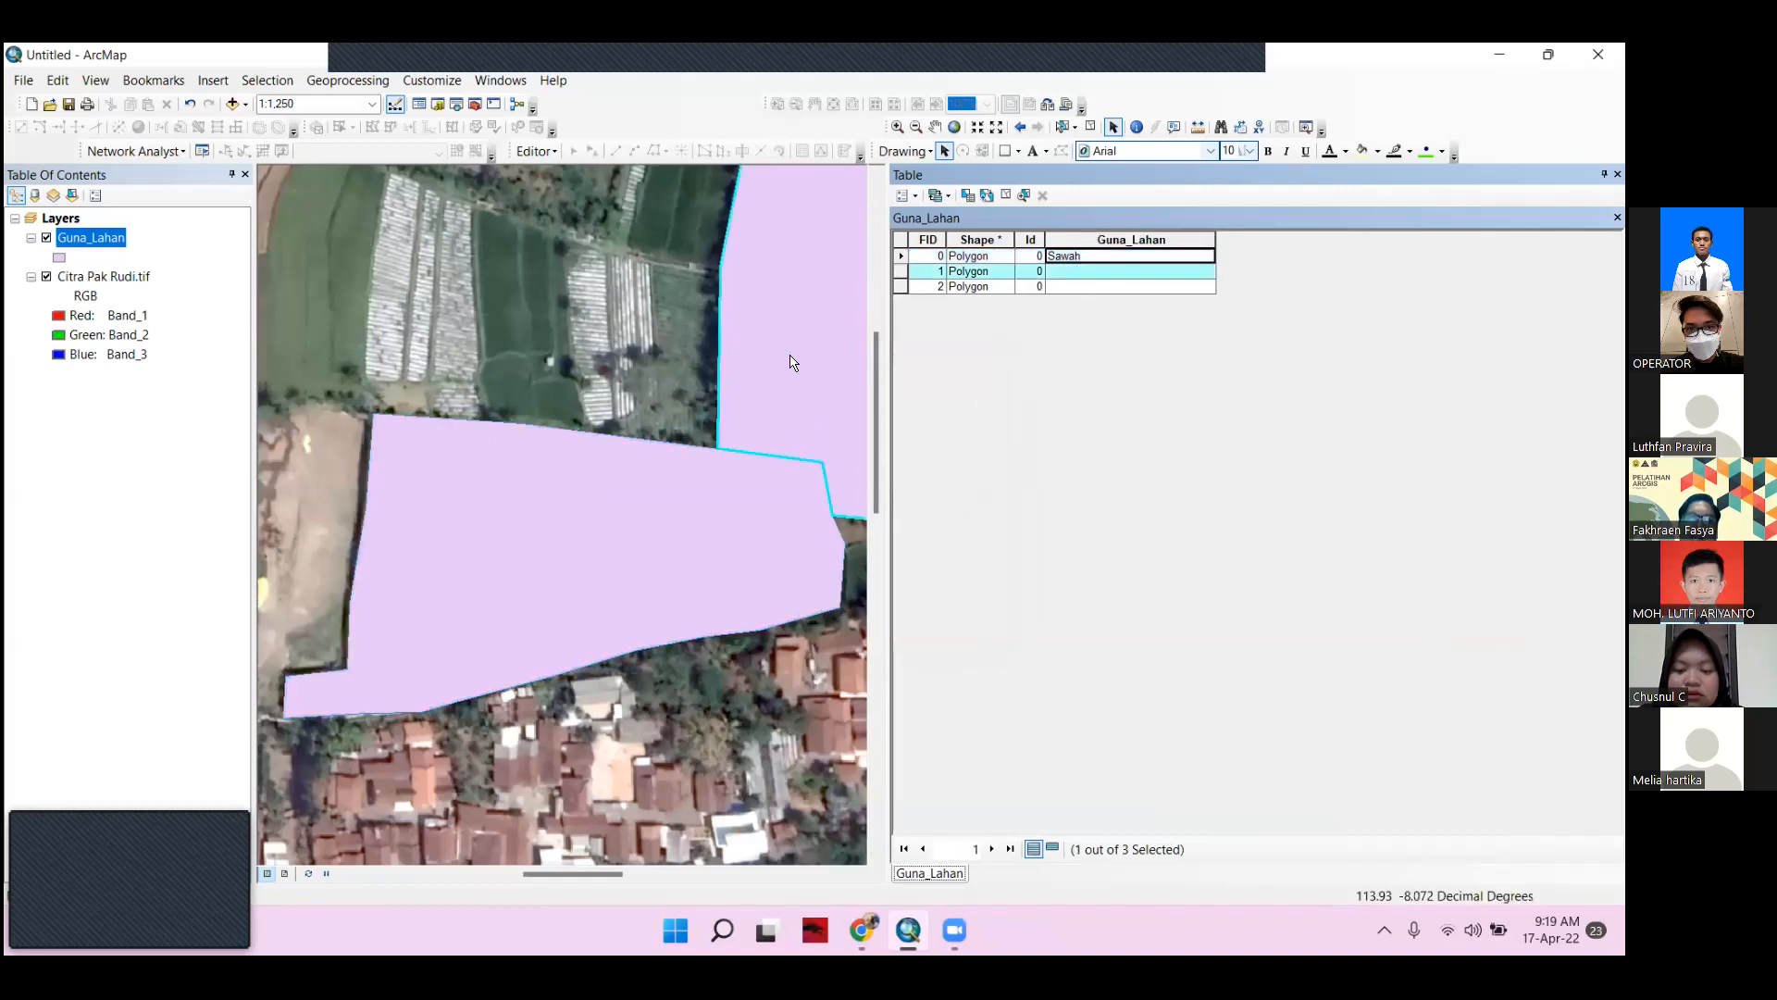
right_click(1096, 245)
left_click(1158, 363)
left_click(648, 509)
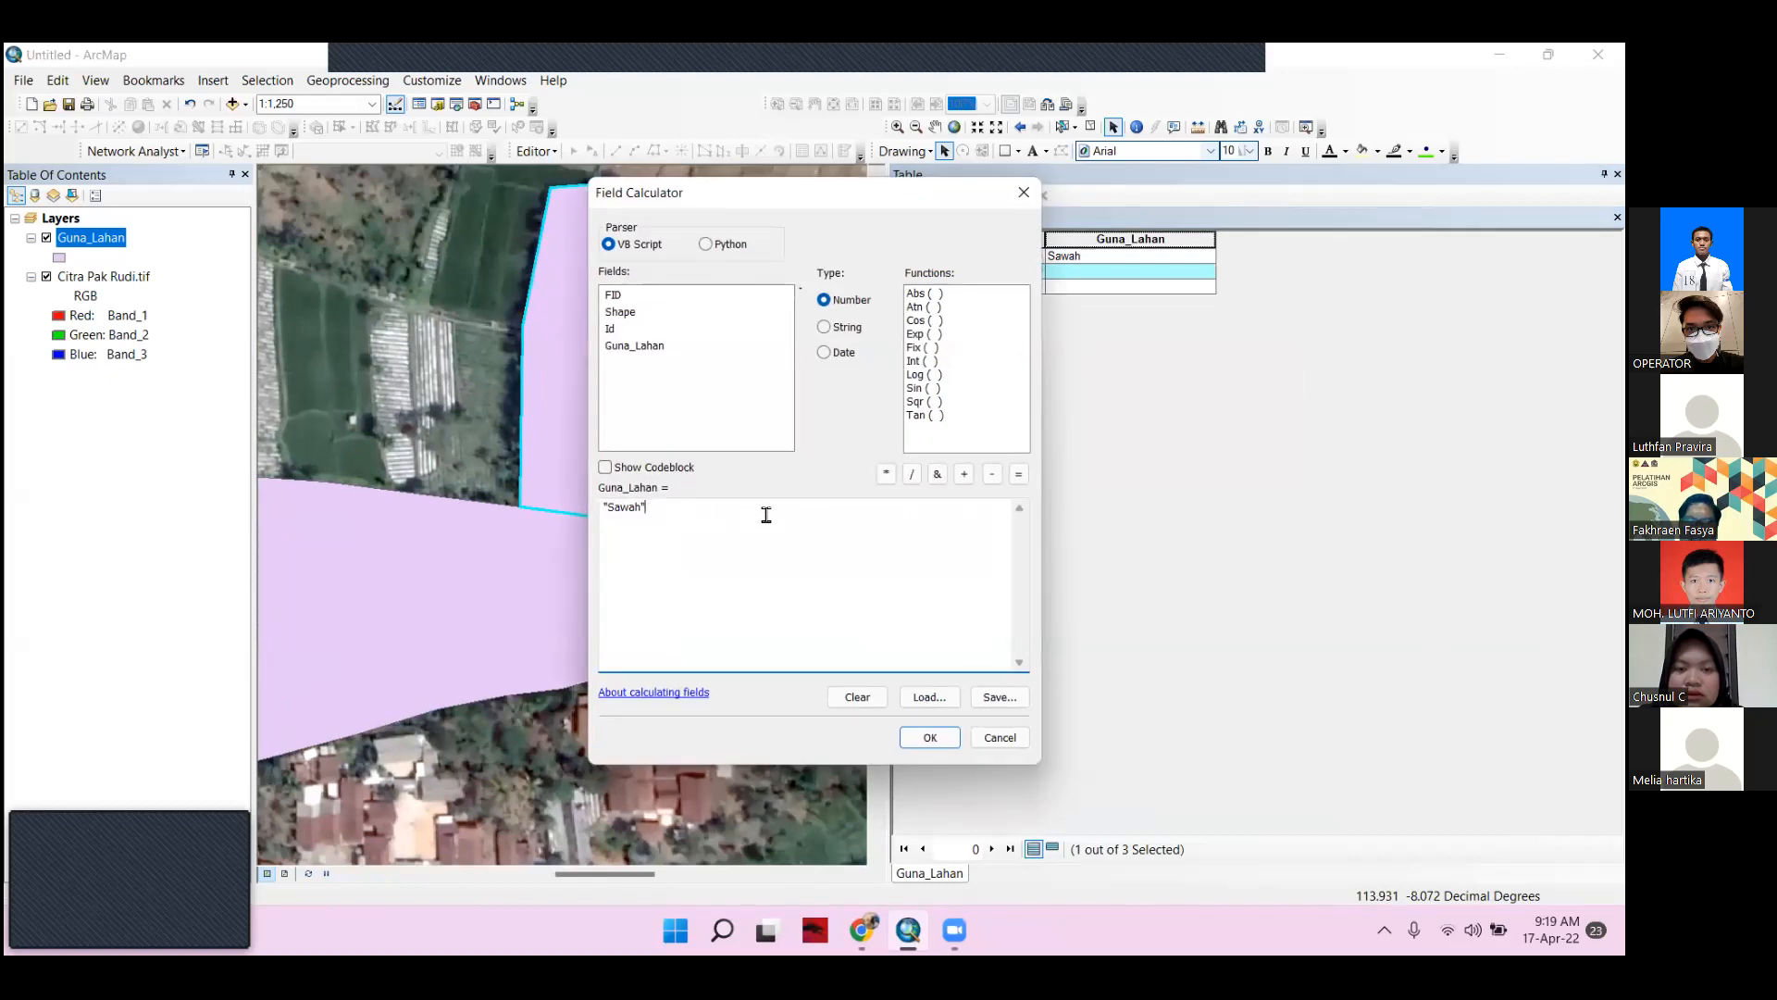
type("\"Hutan")
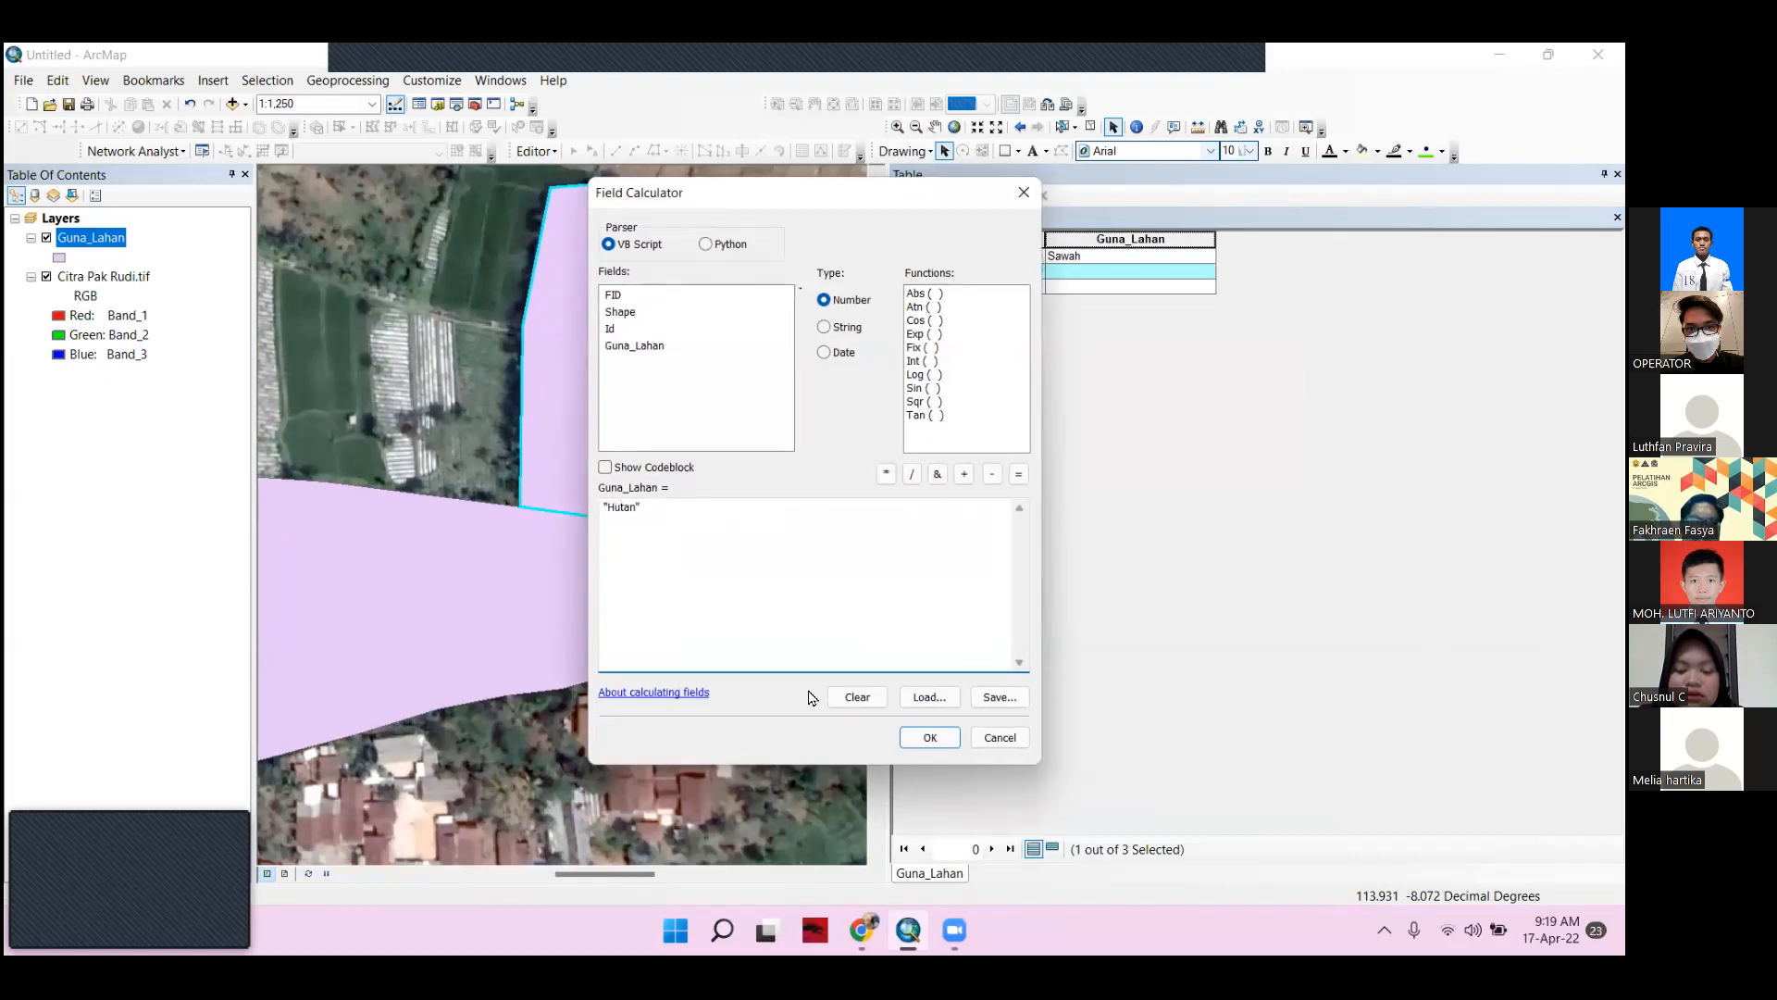
left_click(924, 738)
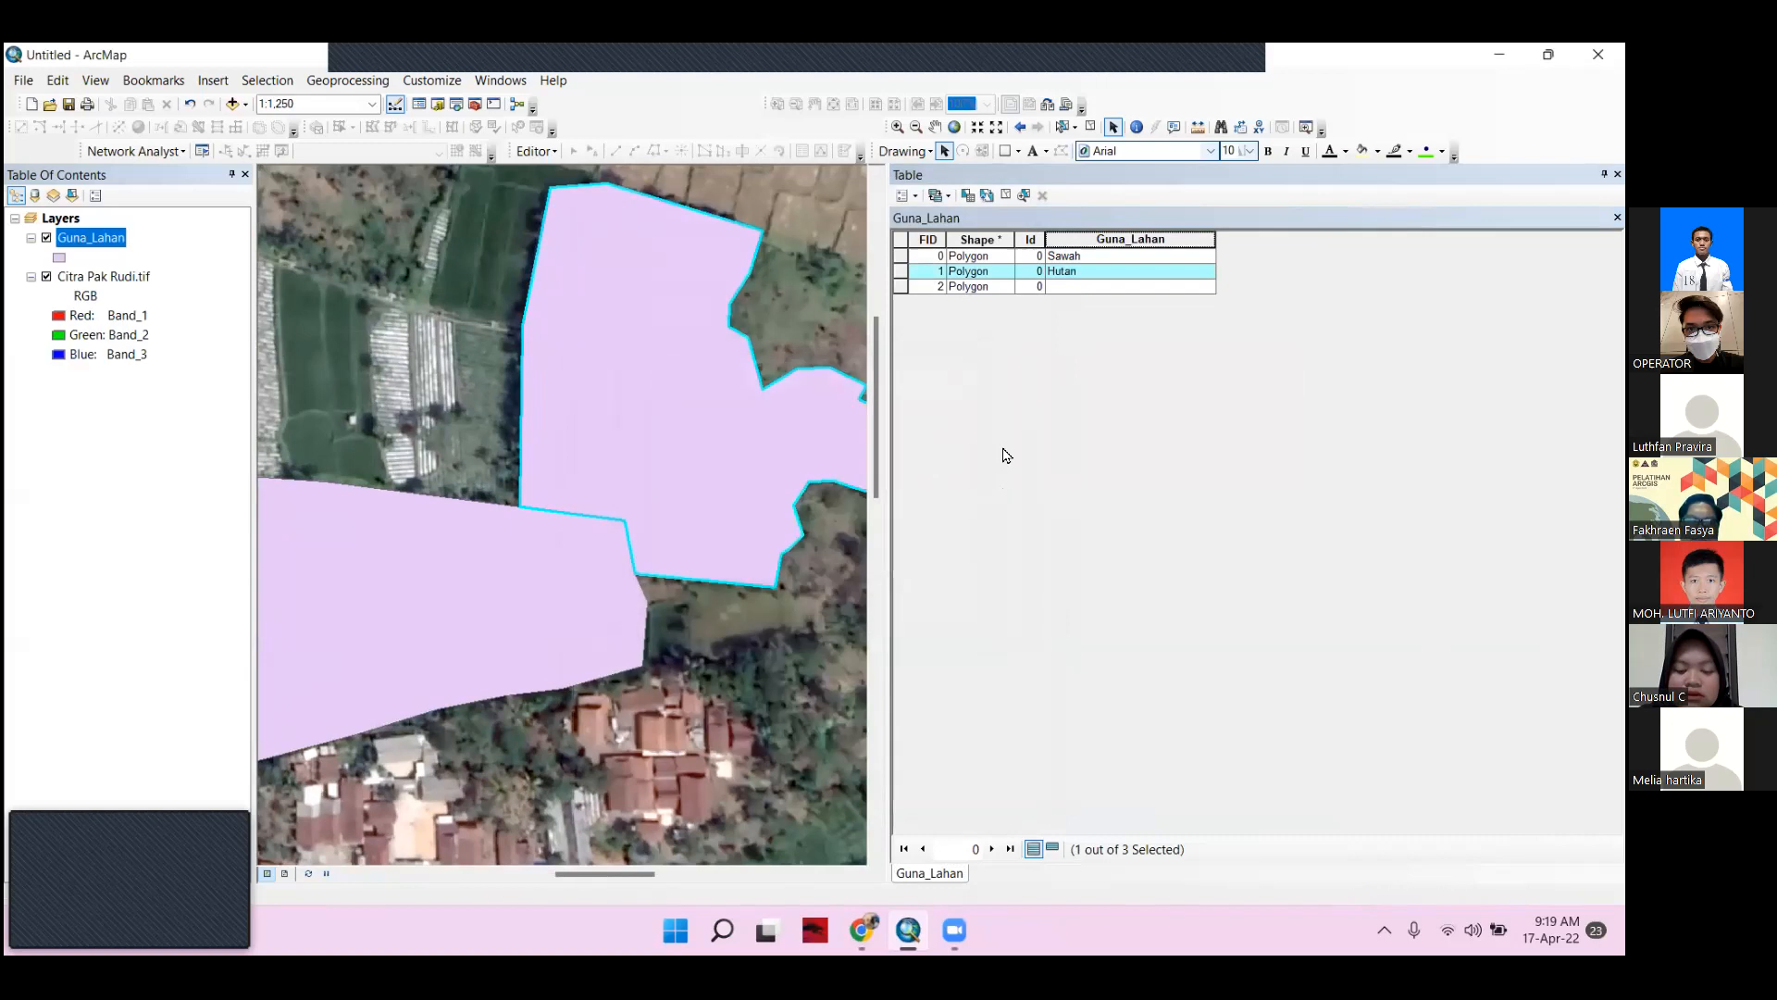
Select the record with FID 2 and fill its Guna_Lahan value with "Permukiman" using the Field Calculator
left_click(898, 288)
left_click_drag(621, 350, 1218, 445)
left_click_drag(579, 409, 1106, 486)
left_click_drag(780, 452, 592, 443)
right_click(1140, 239)
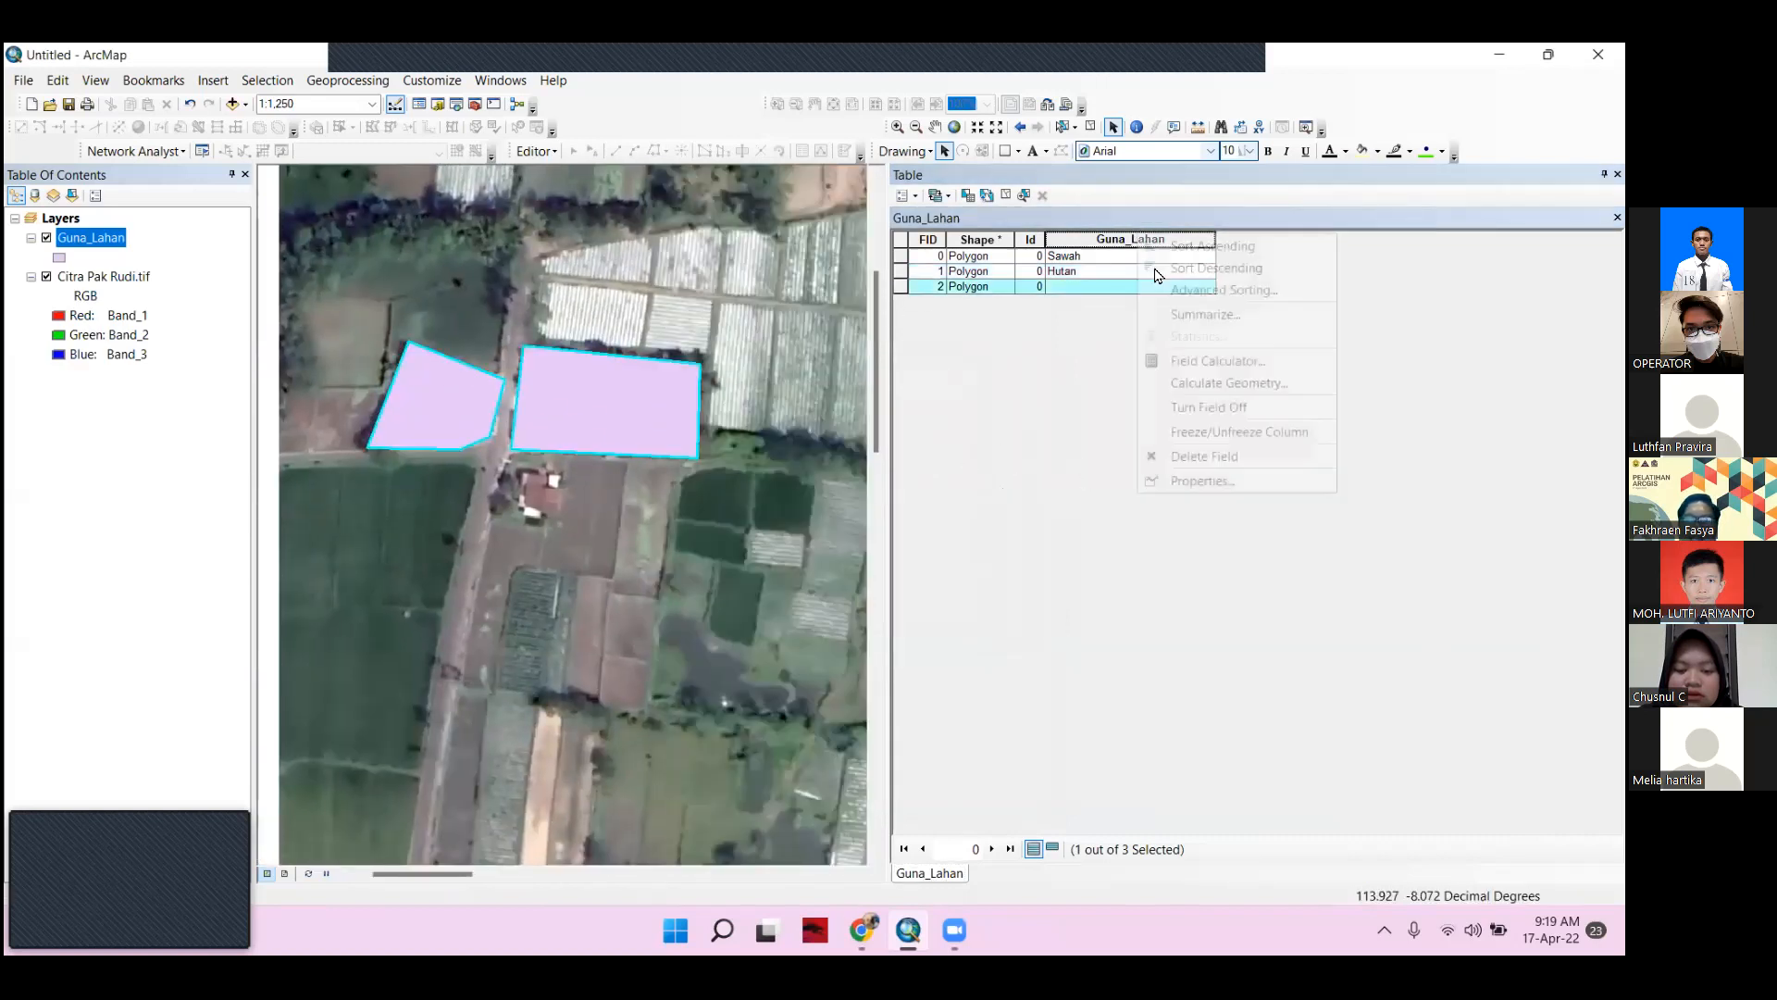
left_click(1192, 357)
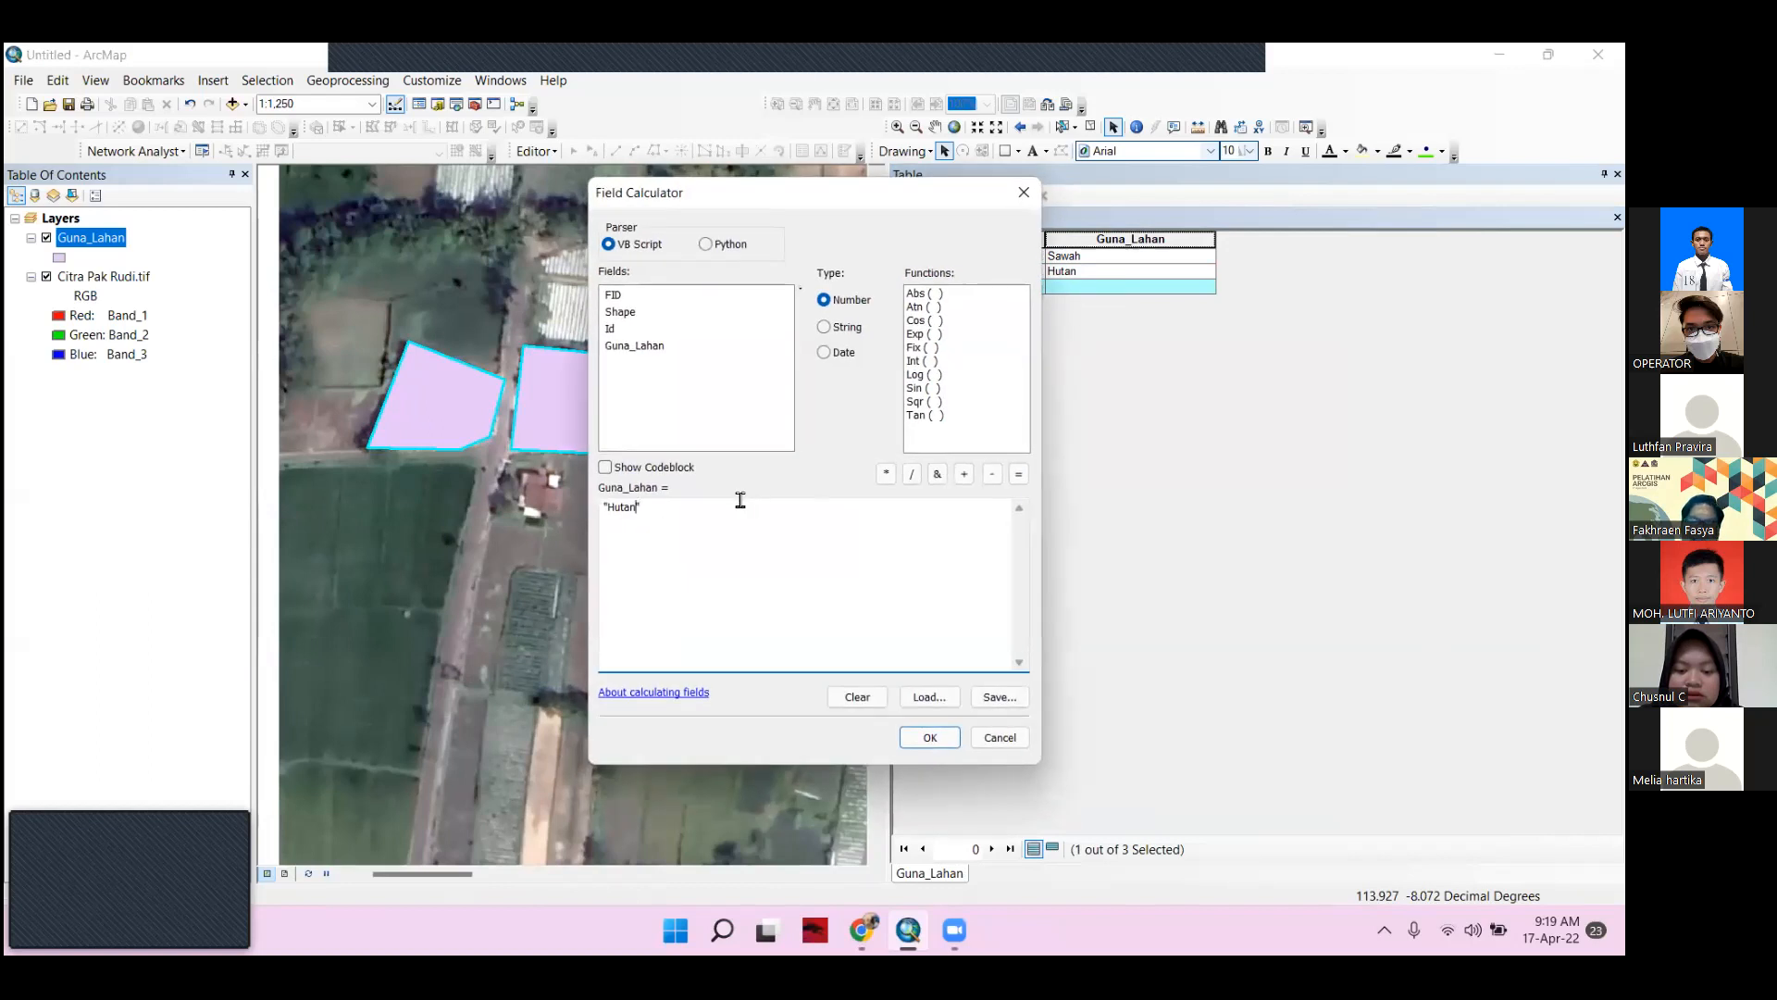
type("\"Permukiman")
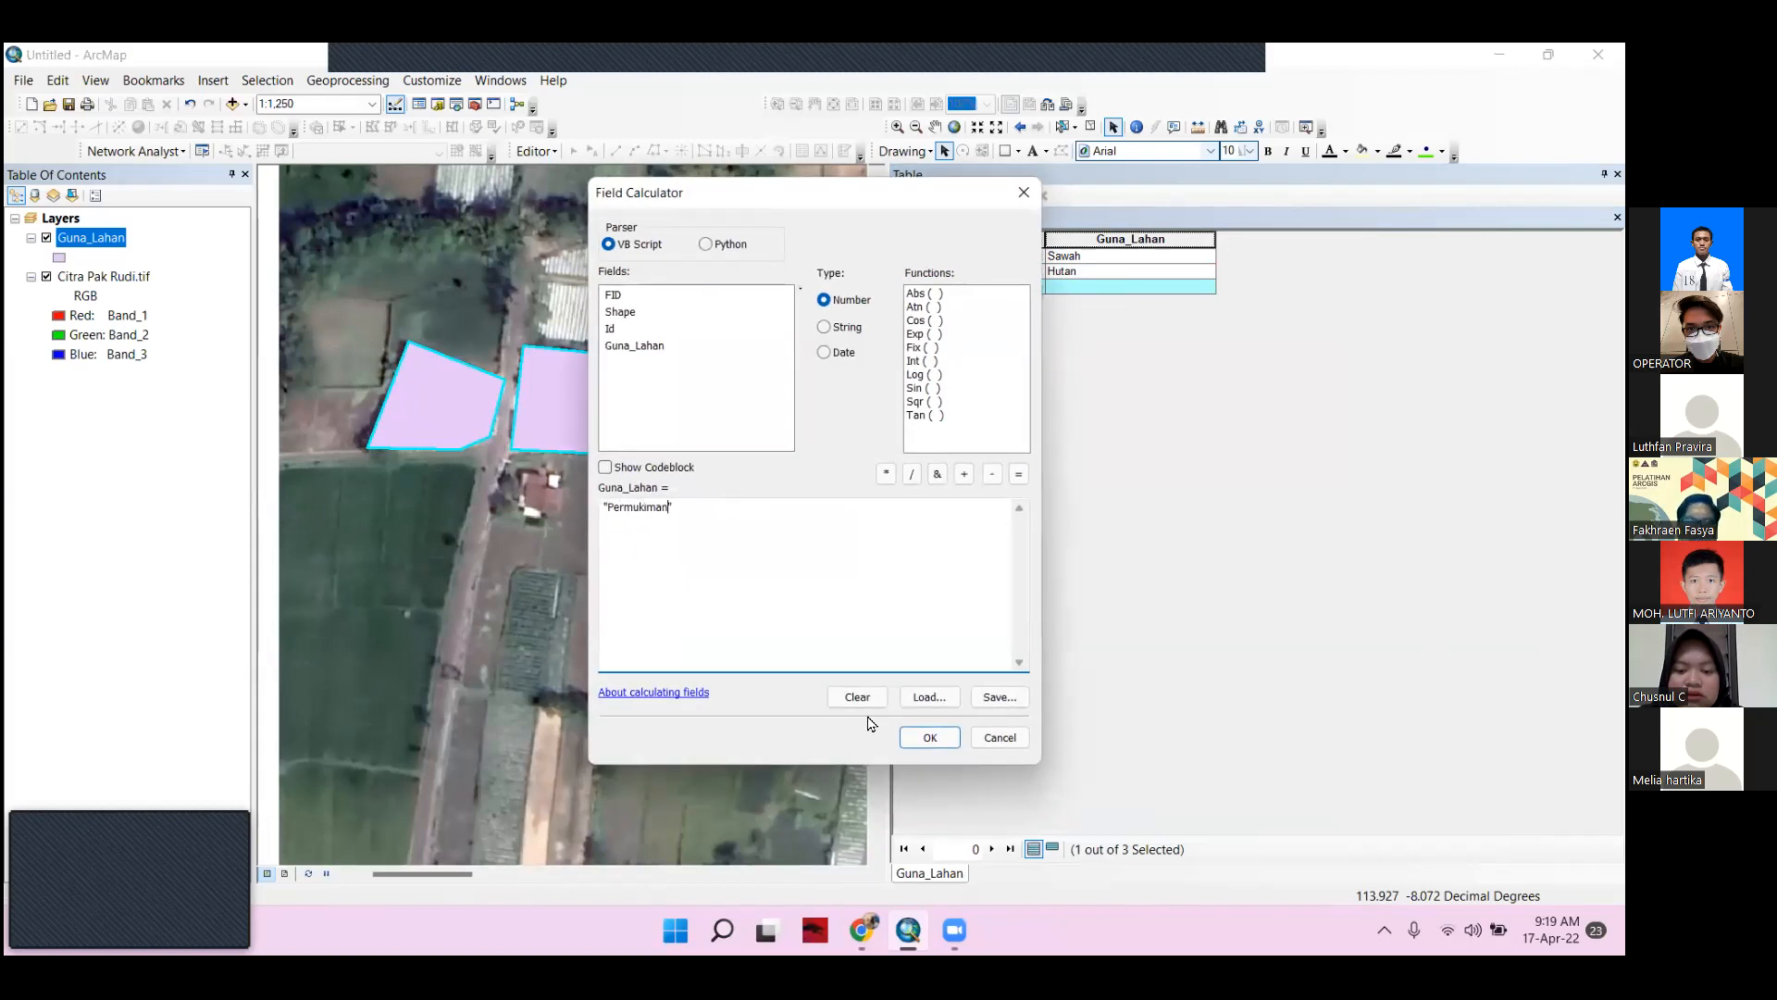
left_click(921, 737)
Narrow the attribute table window to enlarge the map area and clear the record selection
scroll(453, 373, "down", 4)
left_click_drag(856, 474, 688, 488)
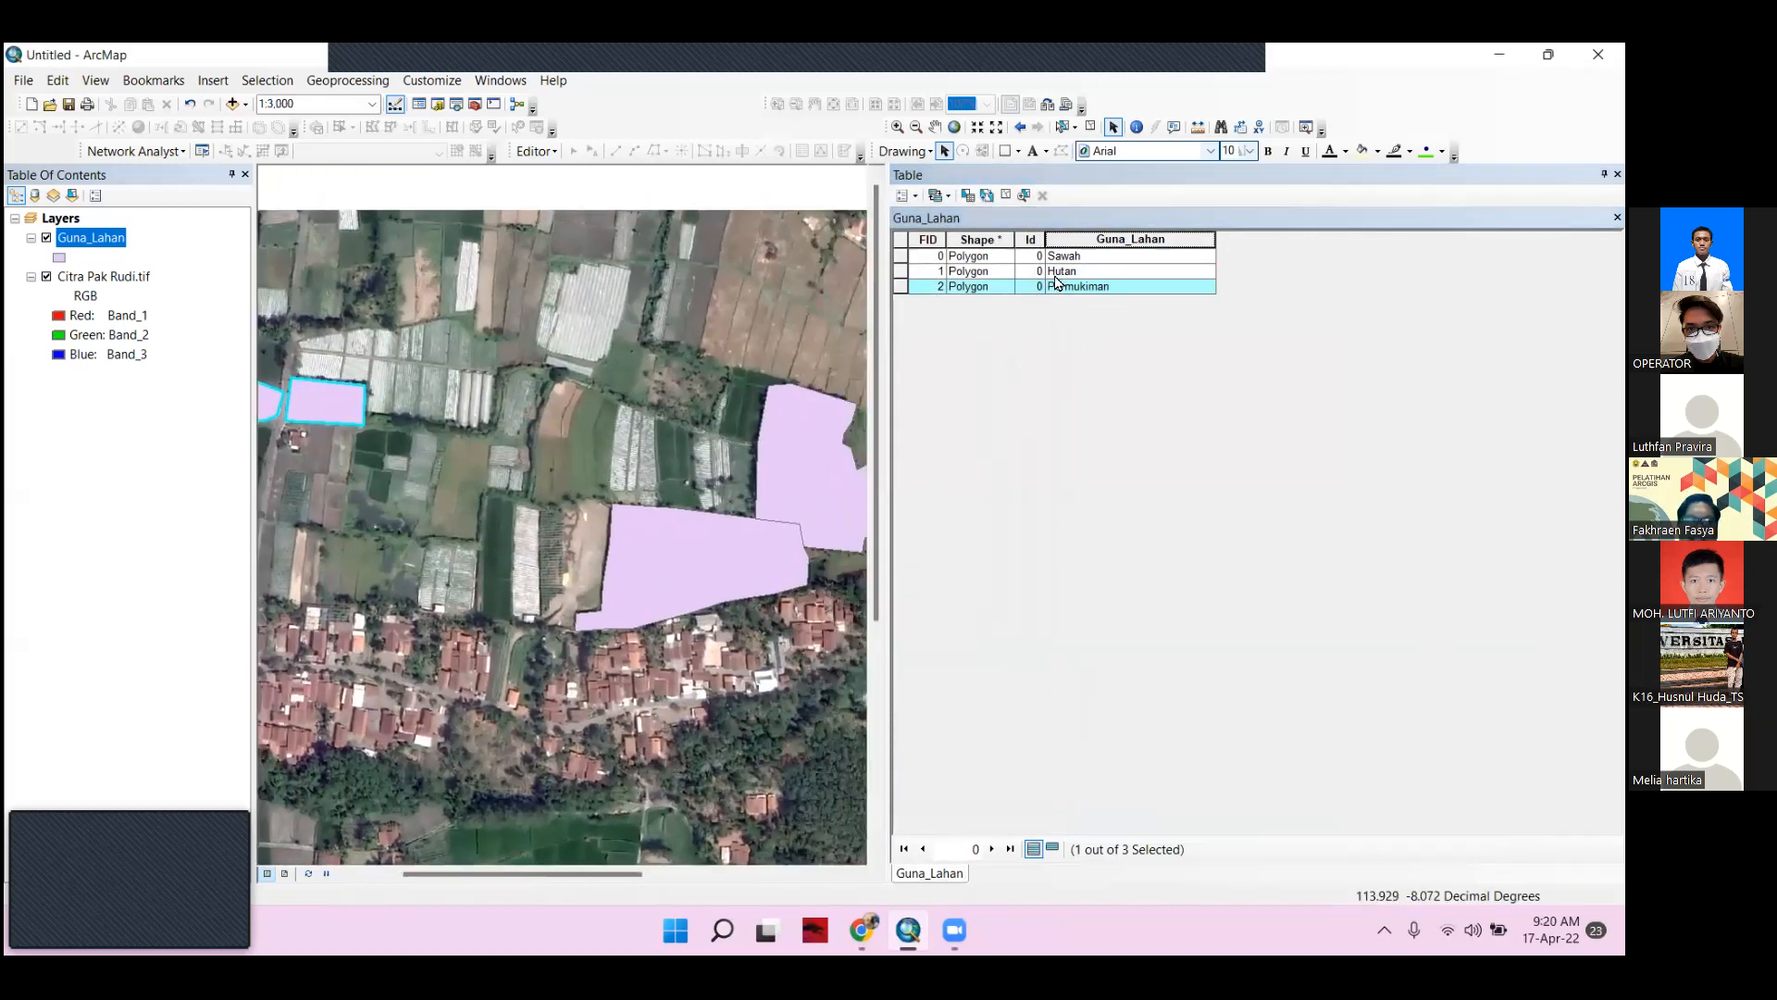
left_click_drag(889, 282, 1275, 283)
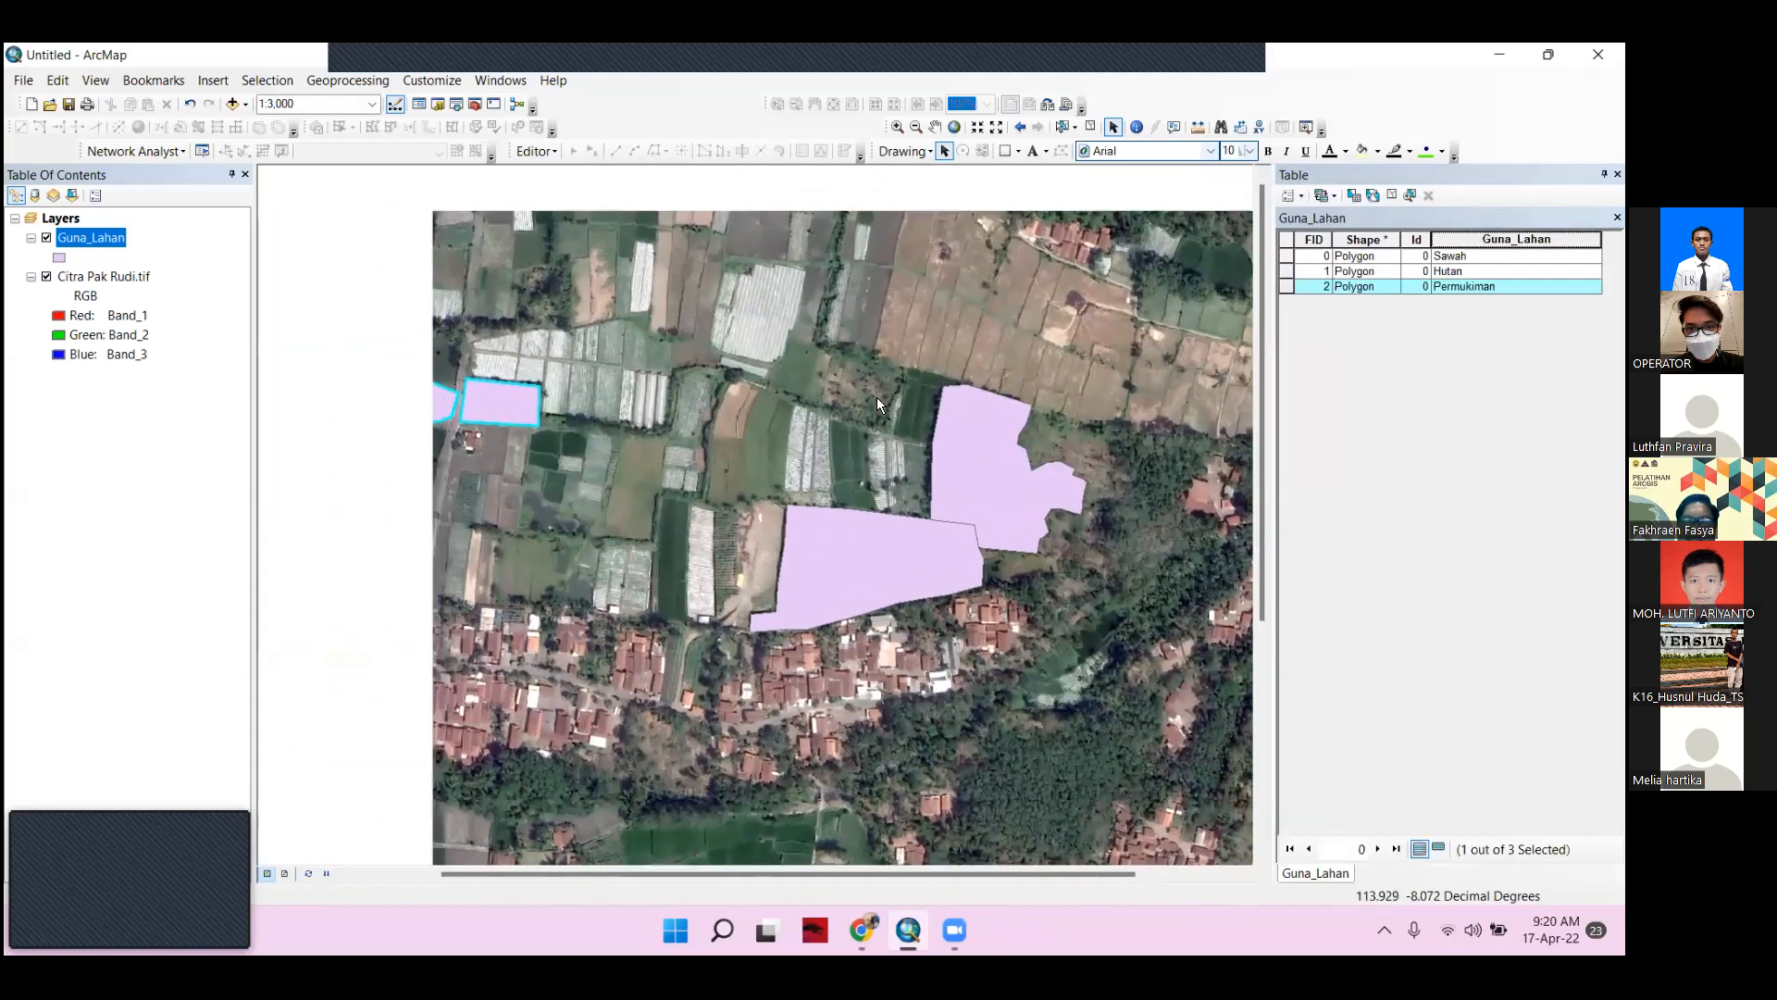
left_click_drag(876, 398, 887, 398)
scroll(782, 408, "down", 1)
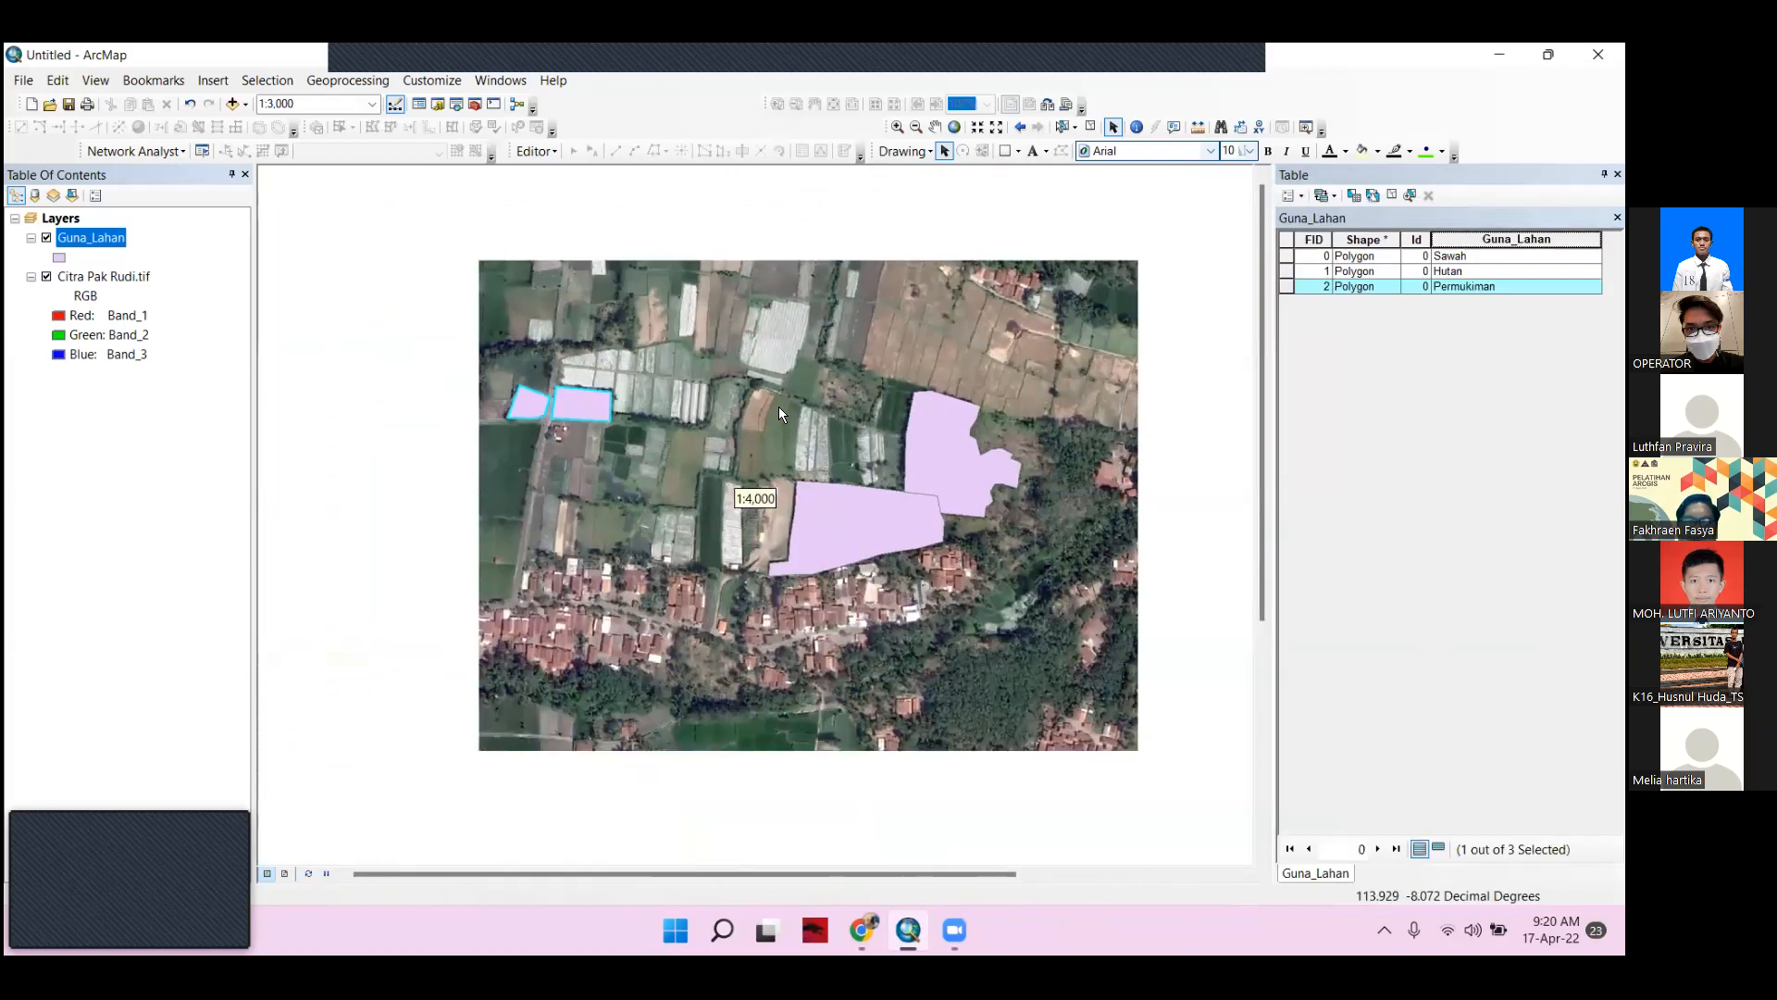
scroll(780, 408, "up", 2)
left_click(1283, 244)
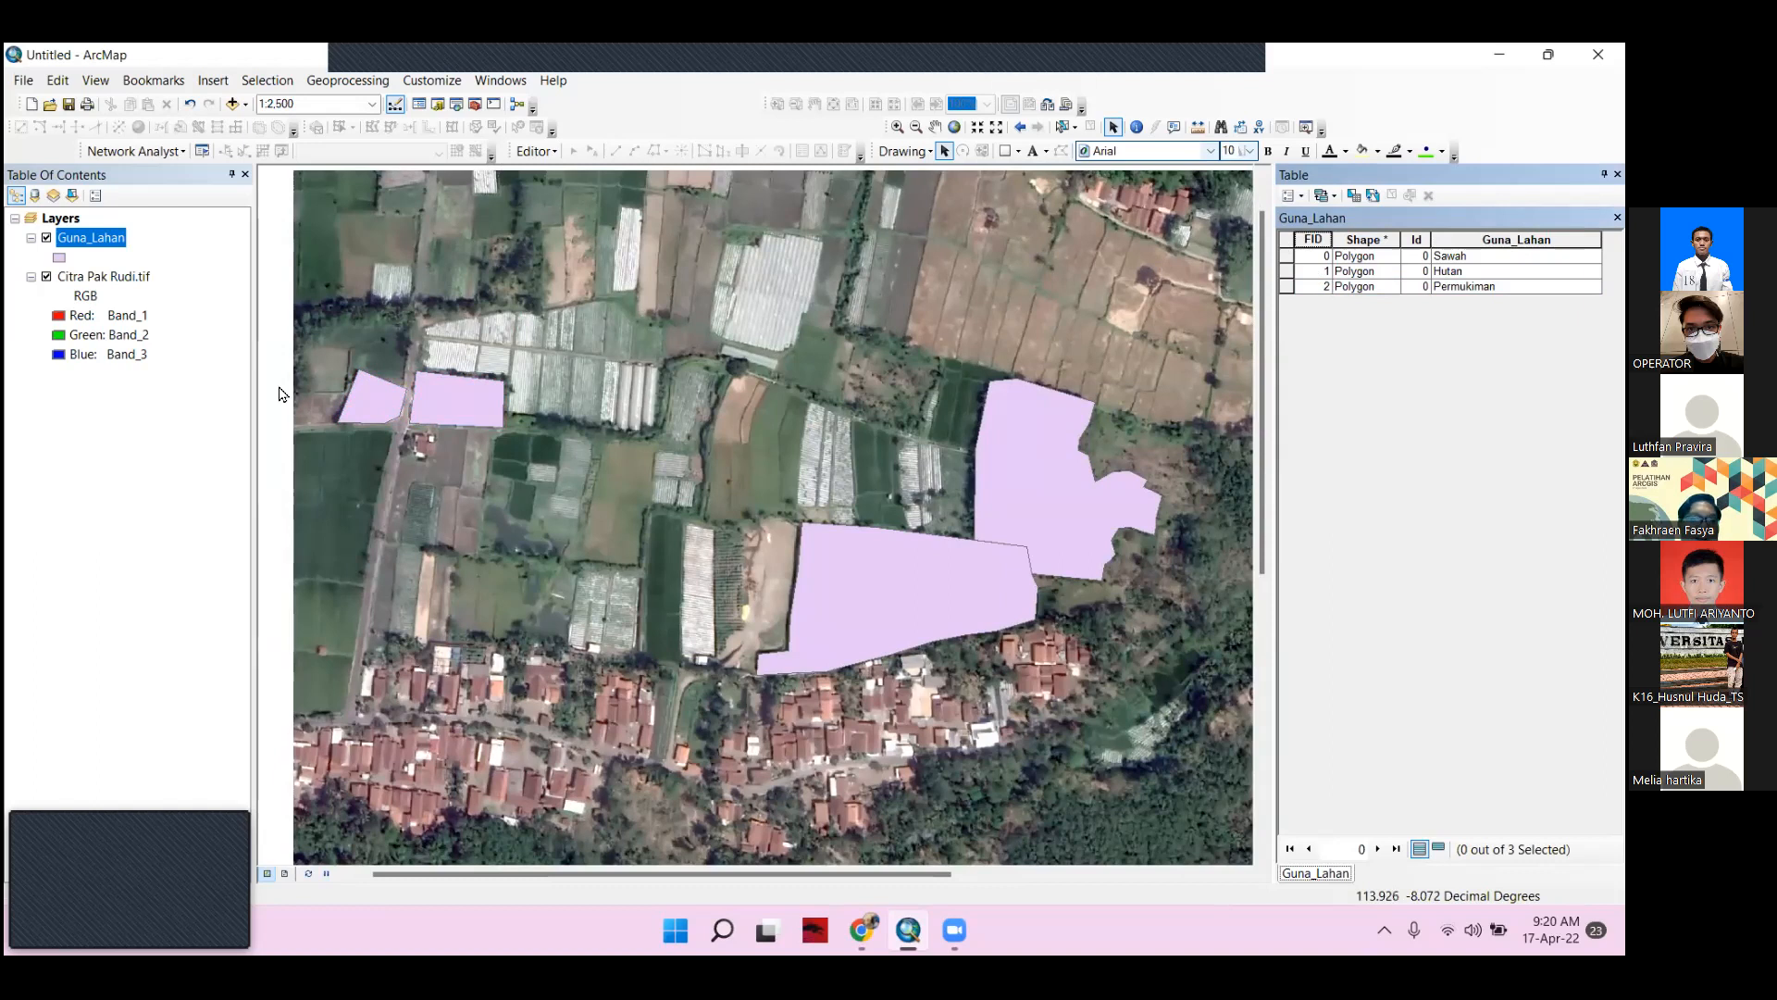
Symbolize the Guna_Lahan layer by unique values of the Guna_Lahan field, add all values, and apply
right_click(78, 244)
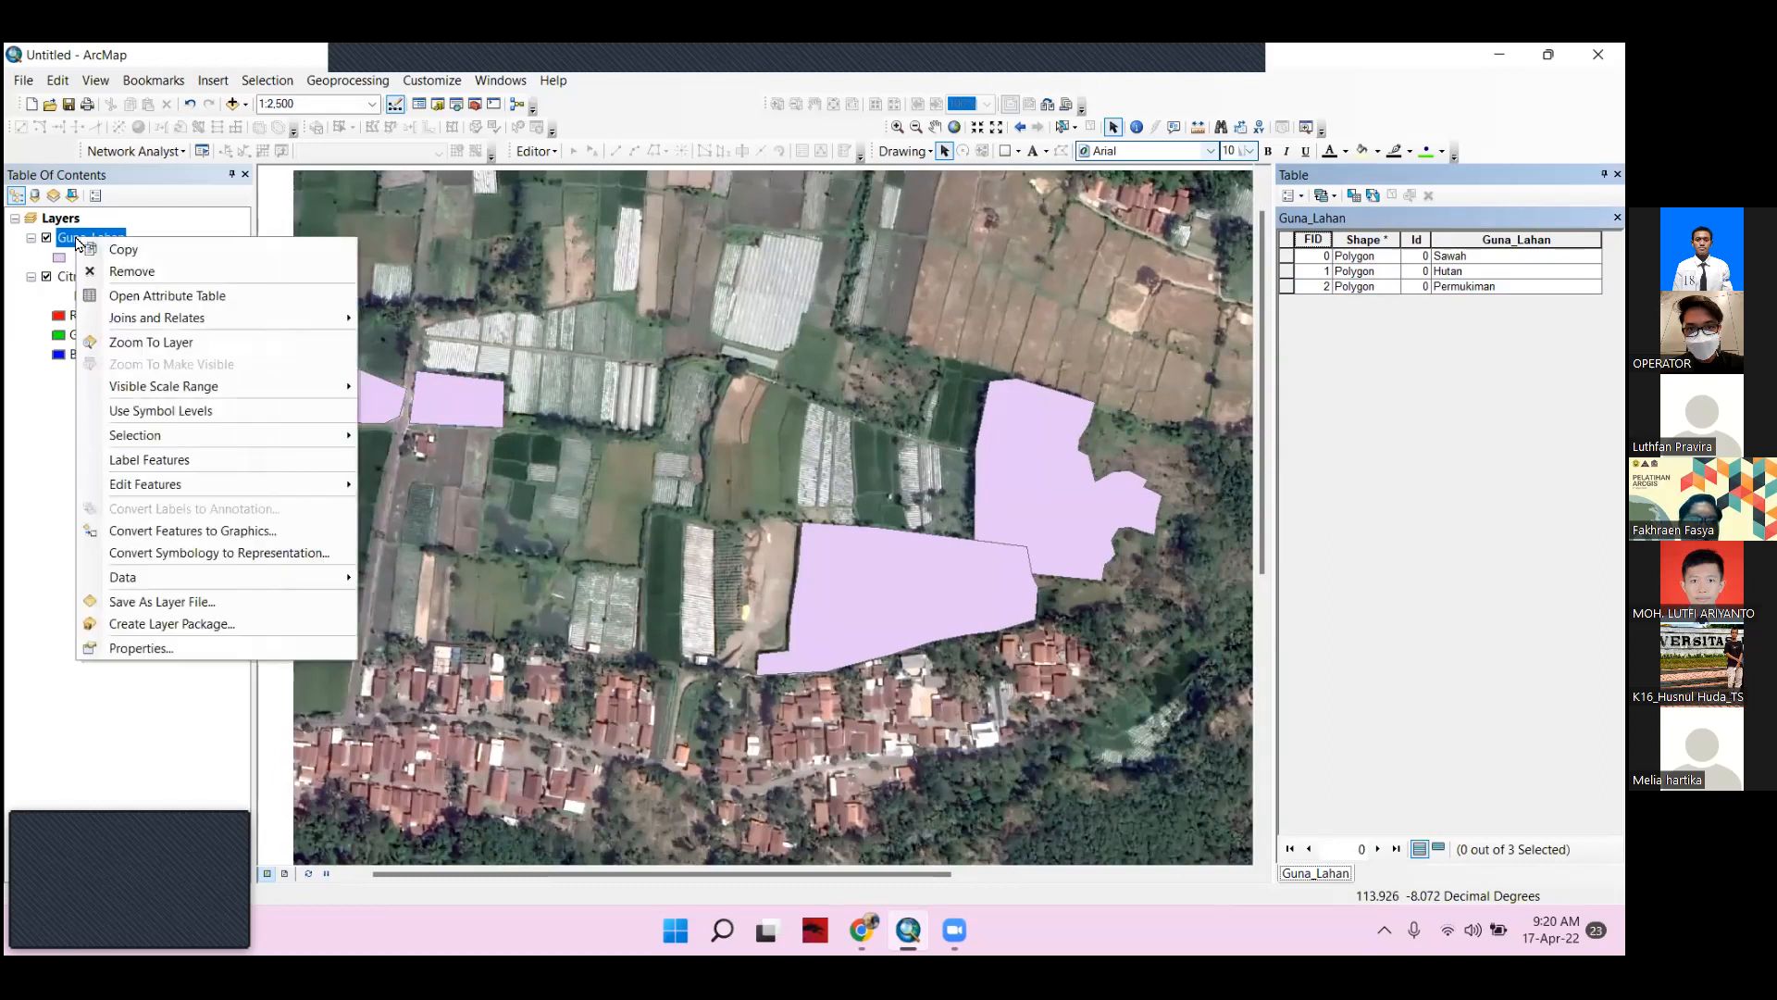
left_click(139, 648)
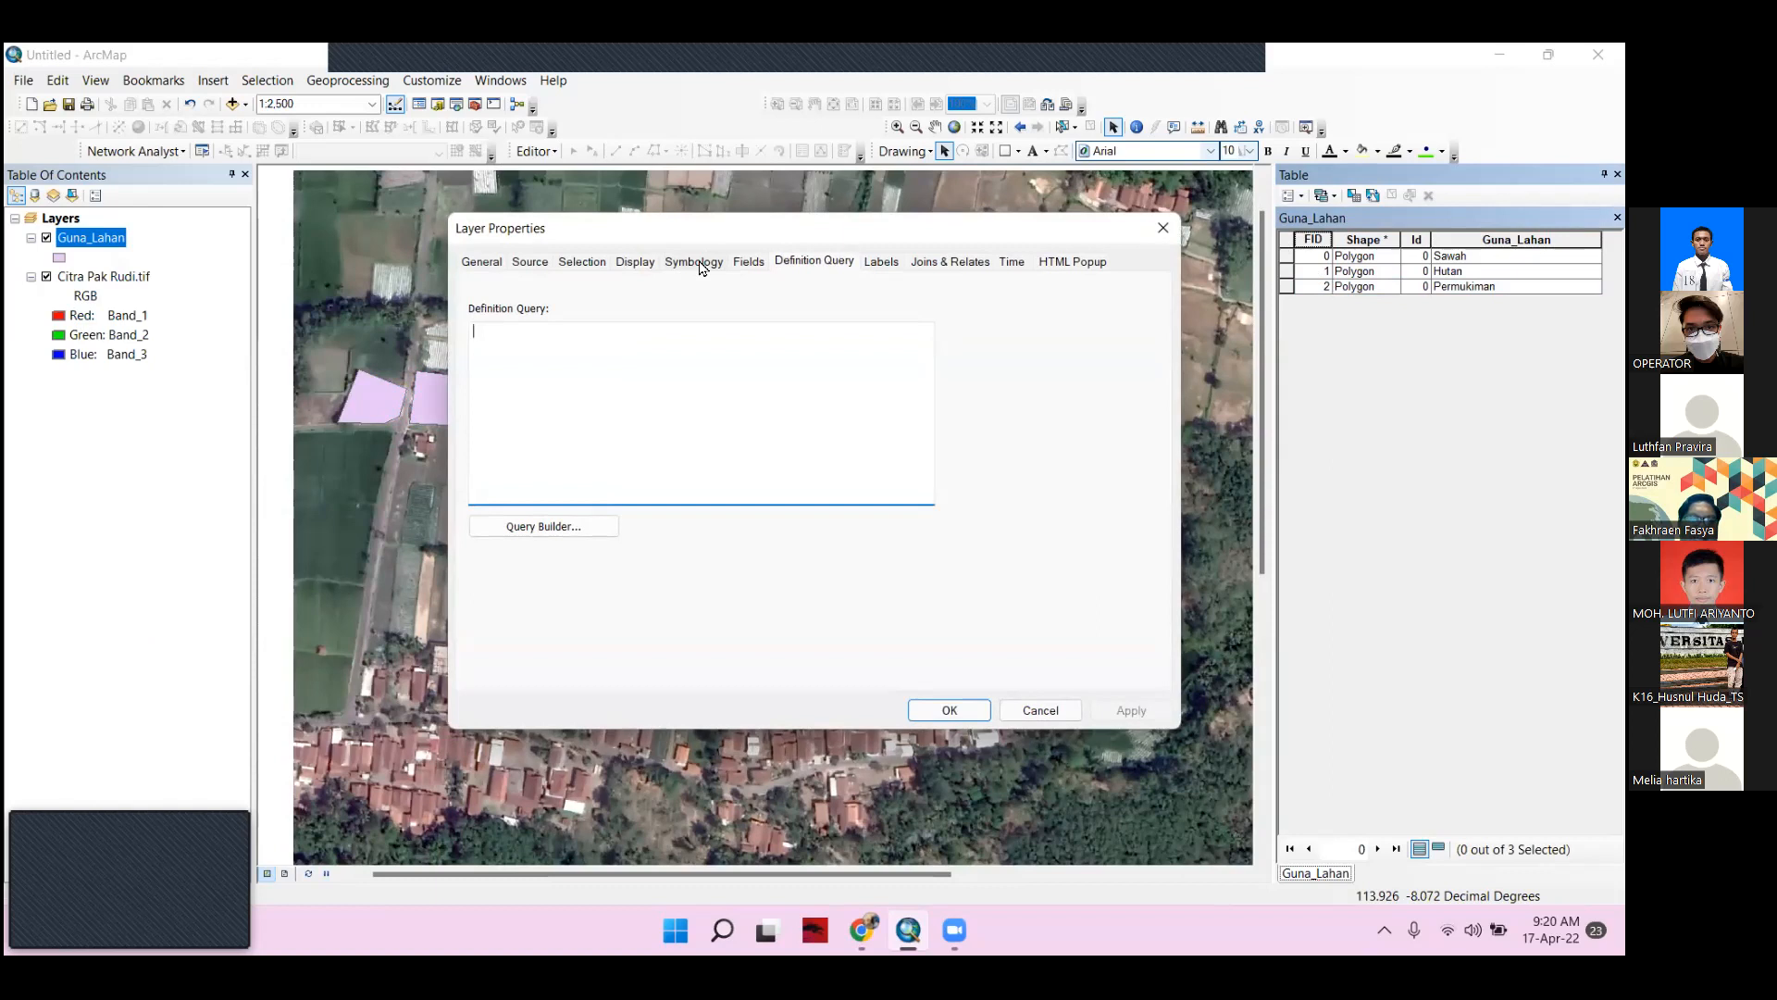
left_click(712, 266)
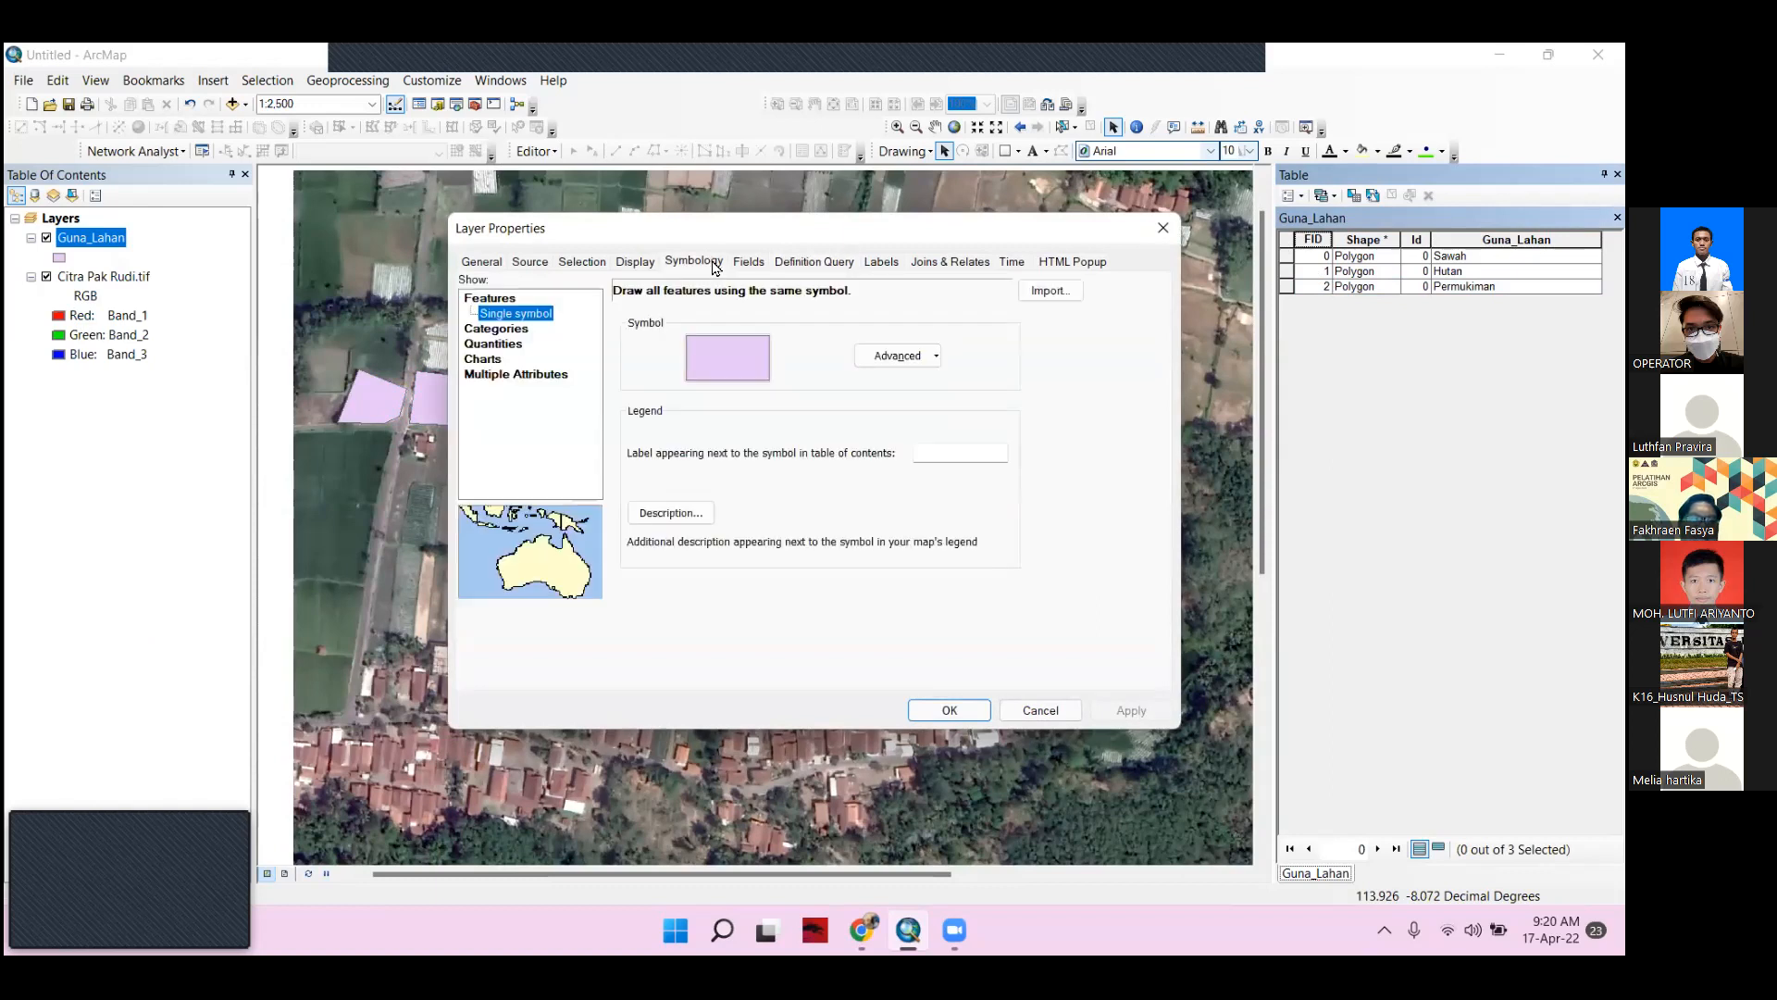
left_click(494, 330)
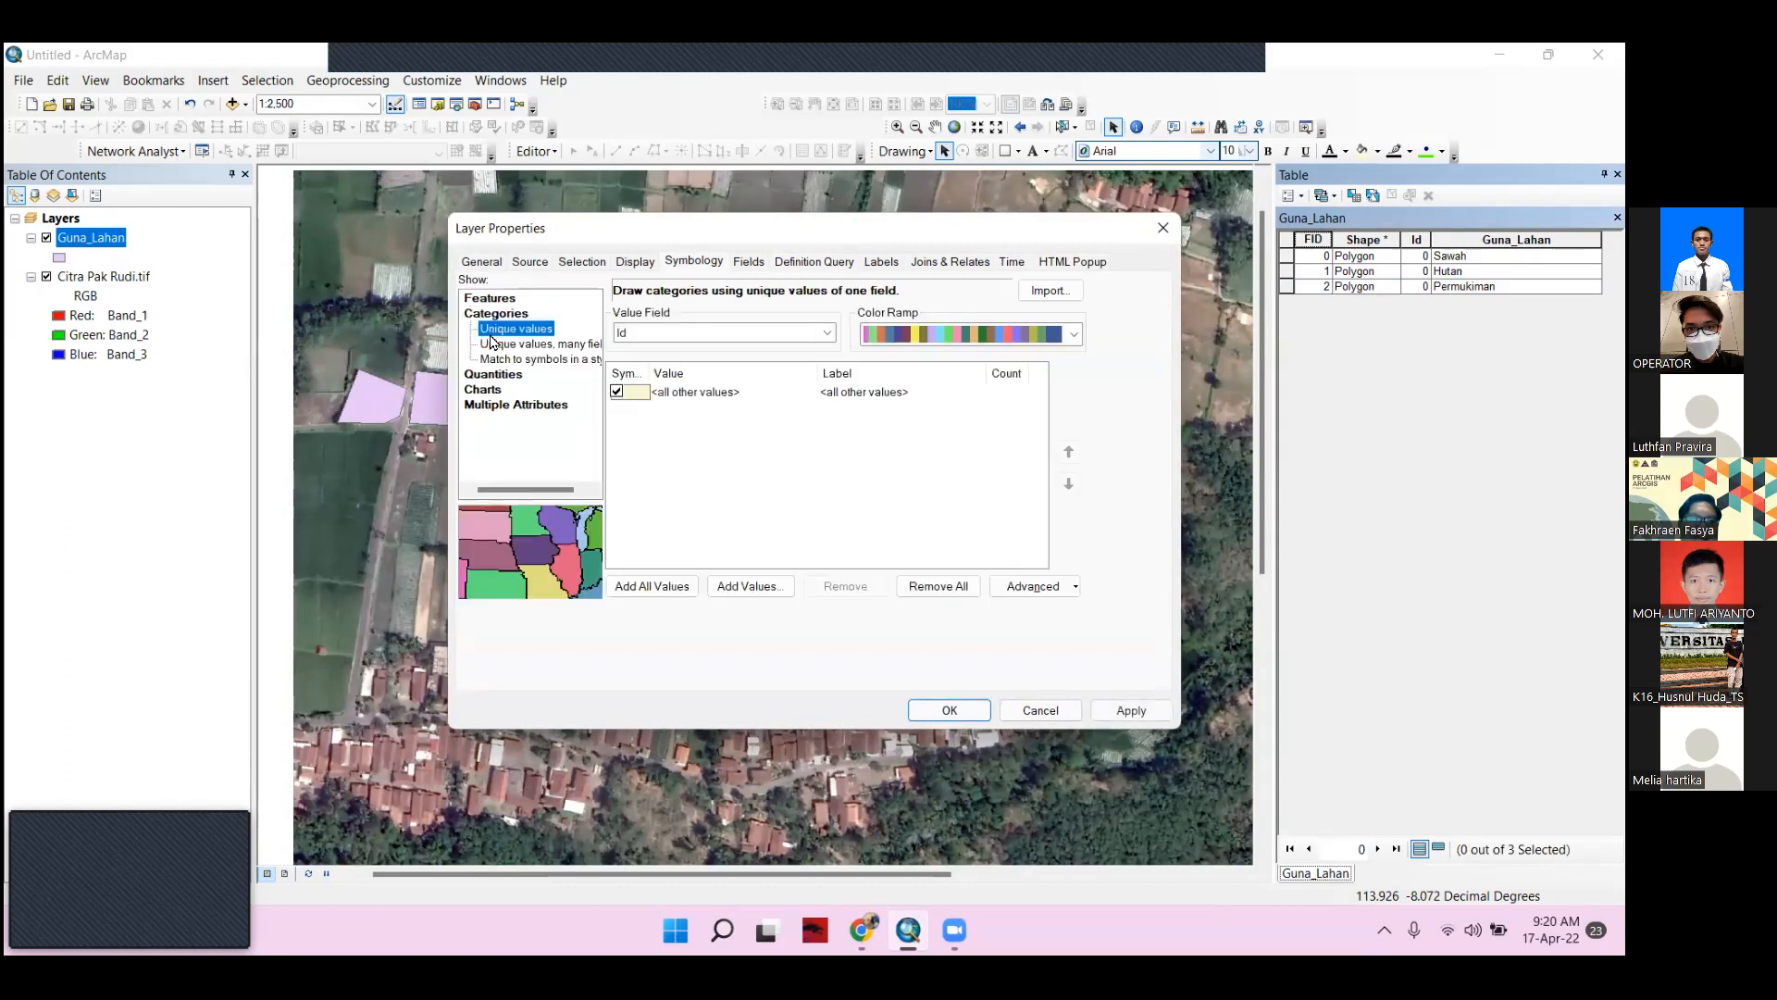
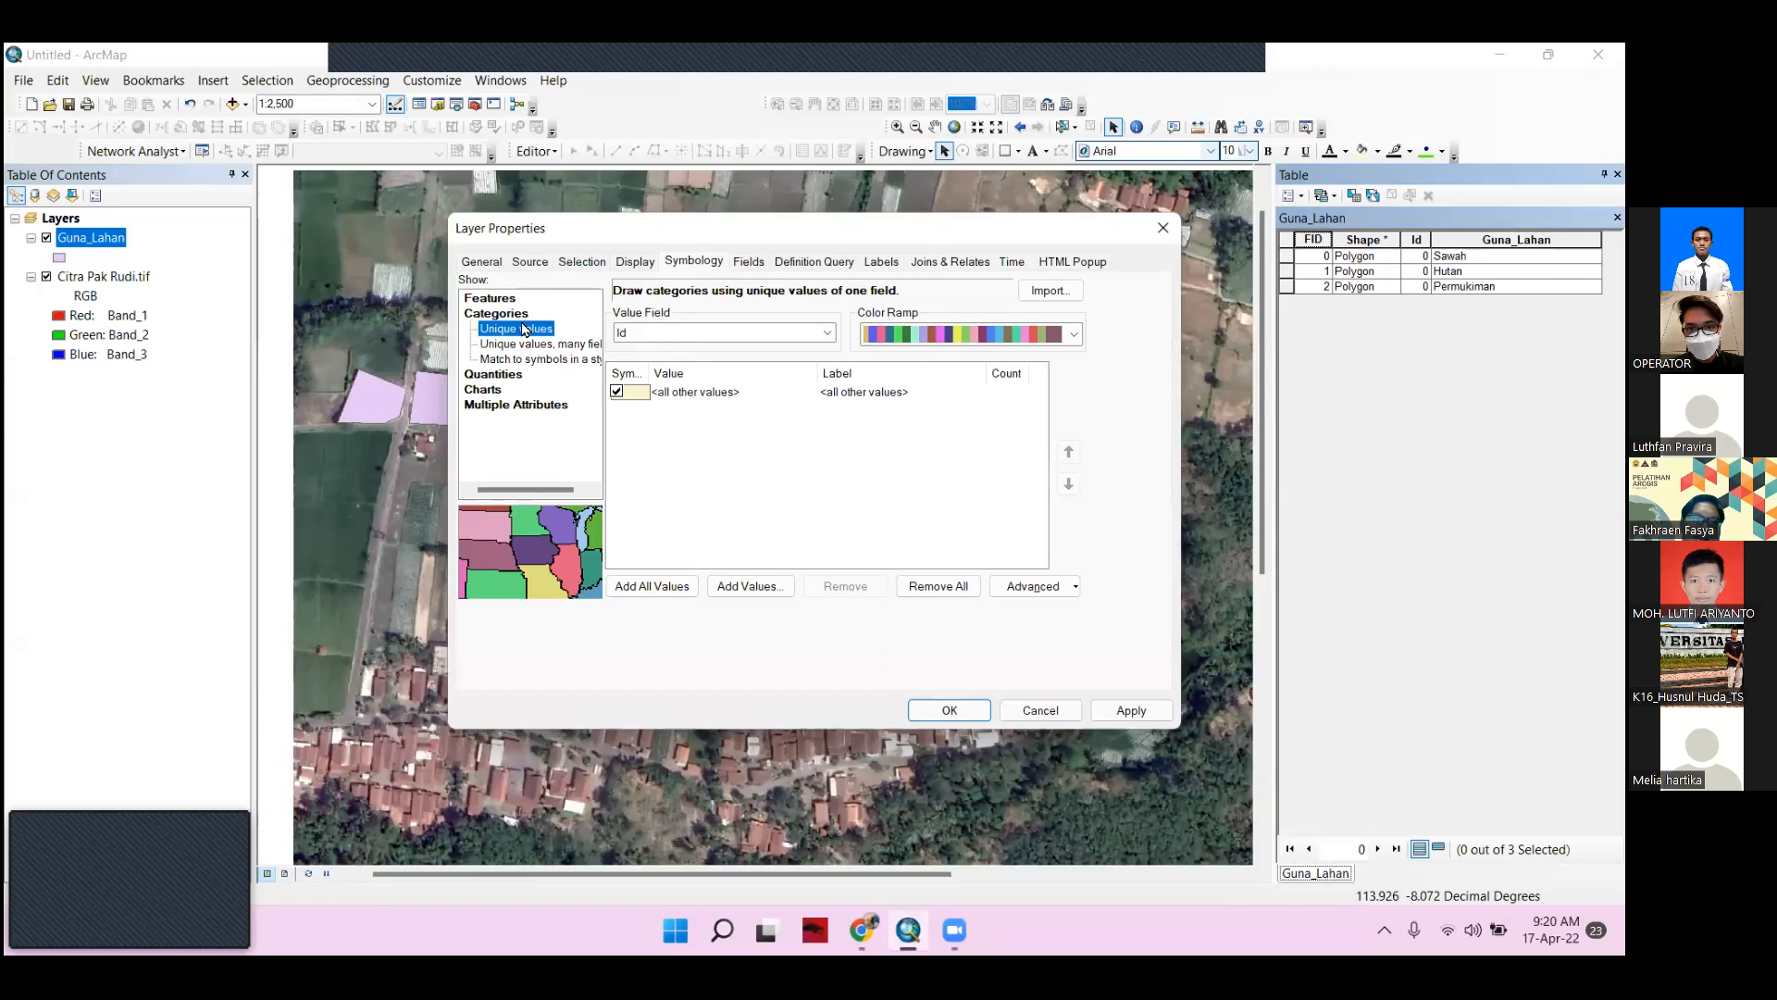
left_click(767, 337)
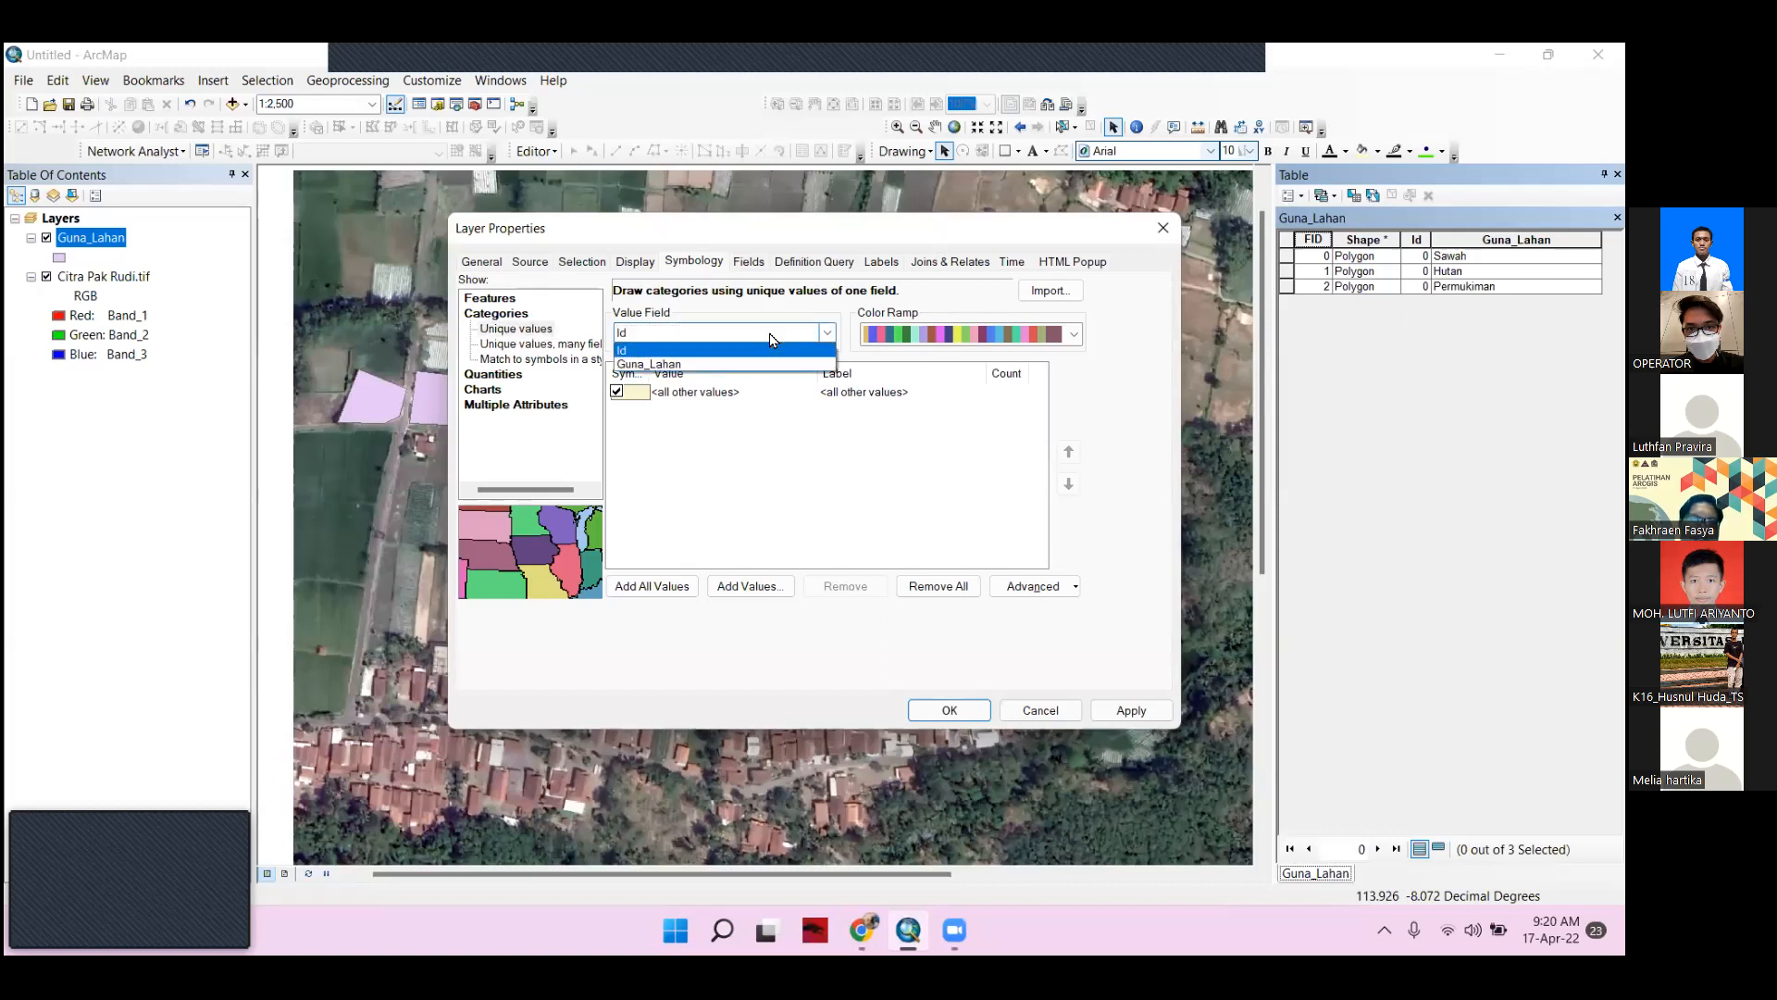
left_click(726, 366)
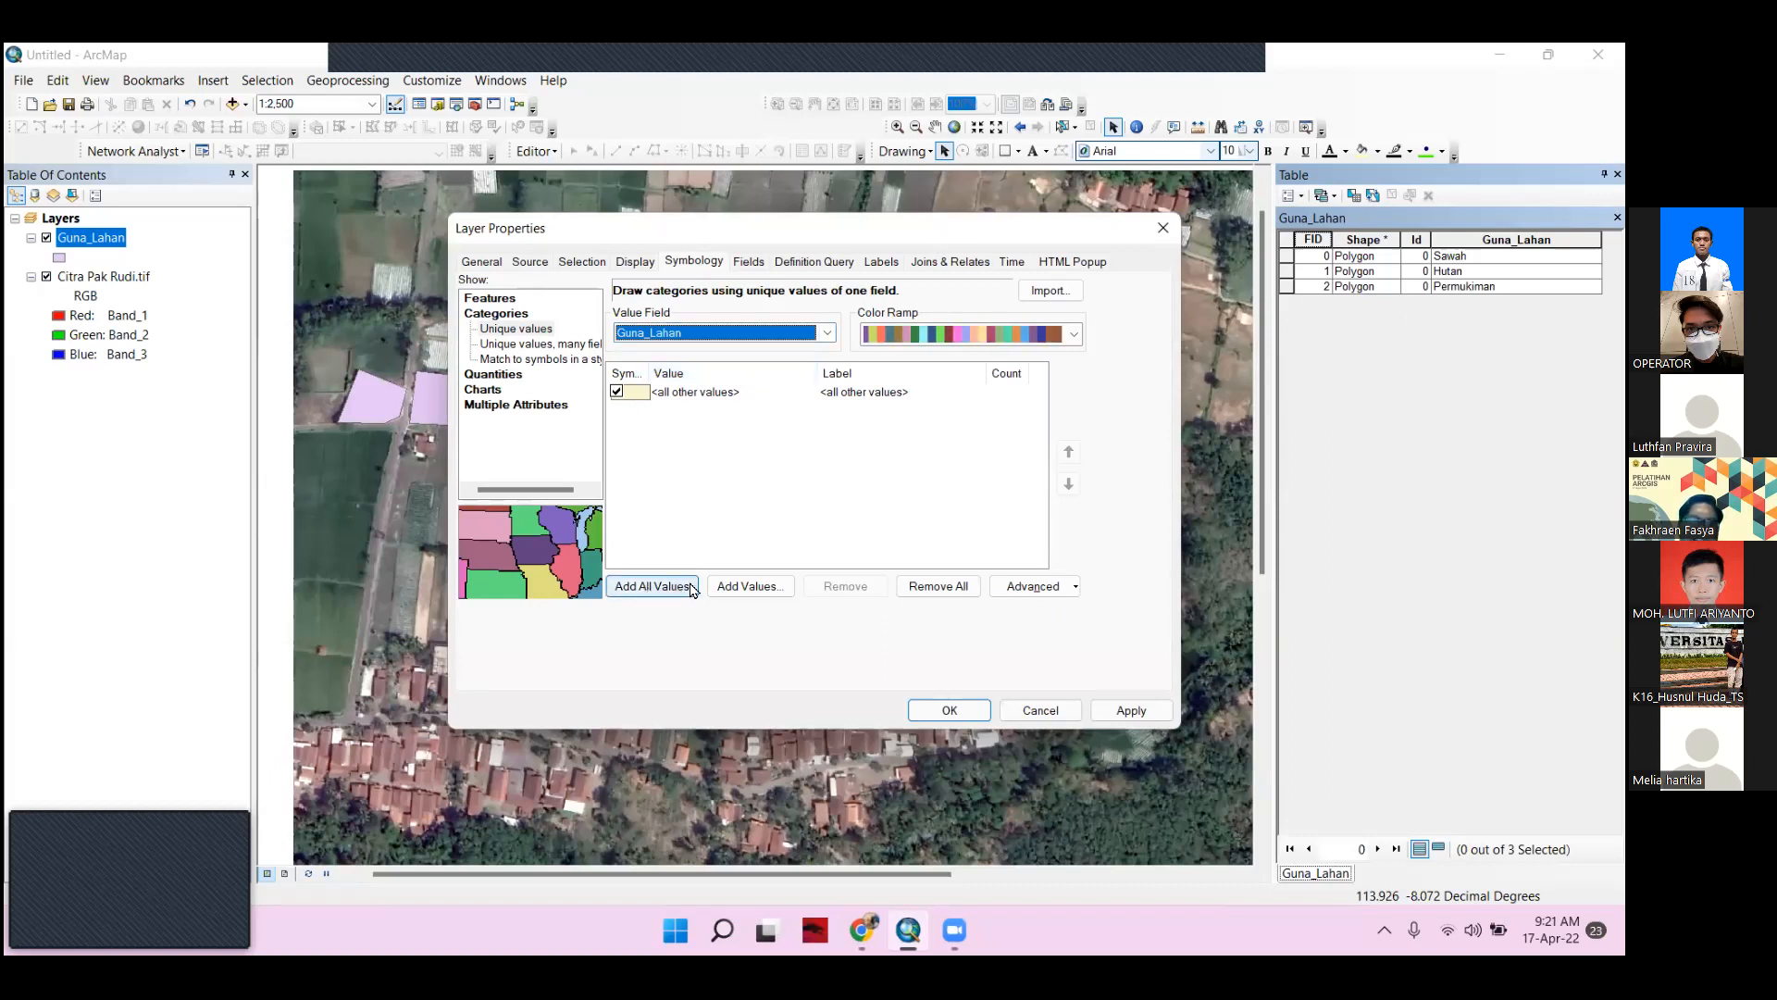
left_click(693, 586)
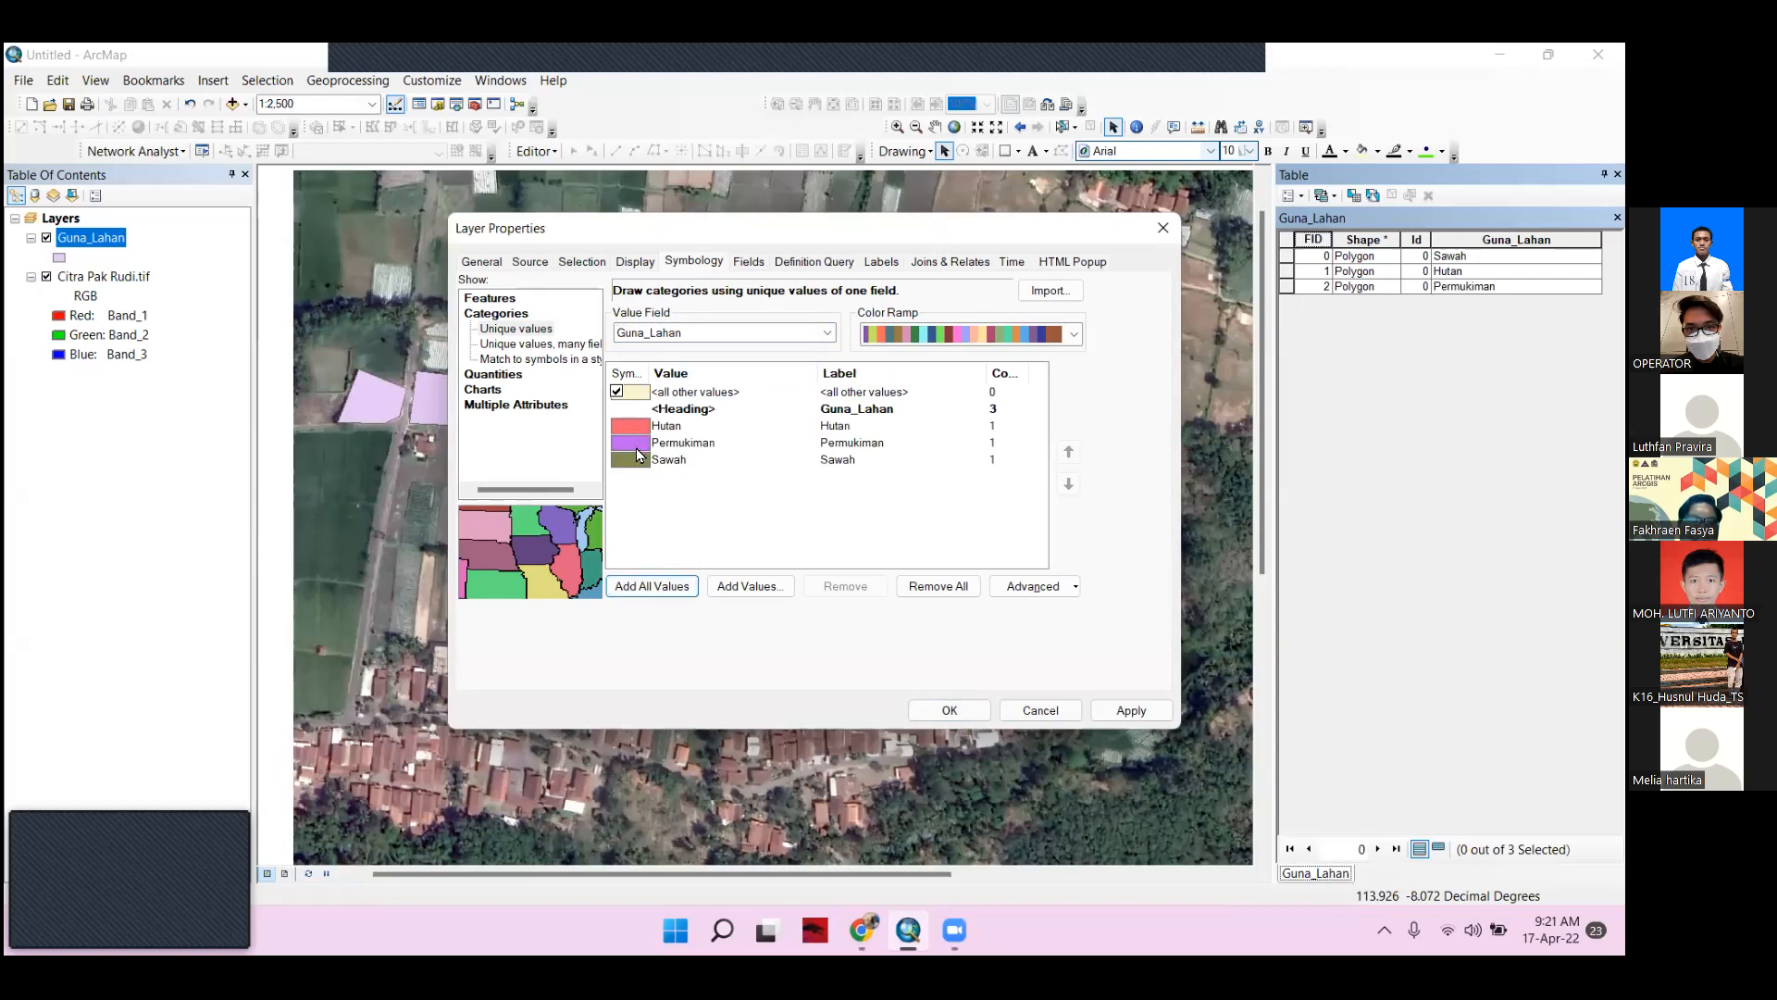
left_click(1132, 710)
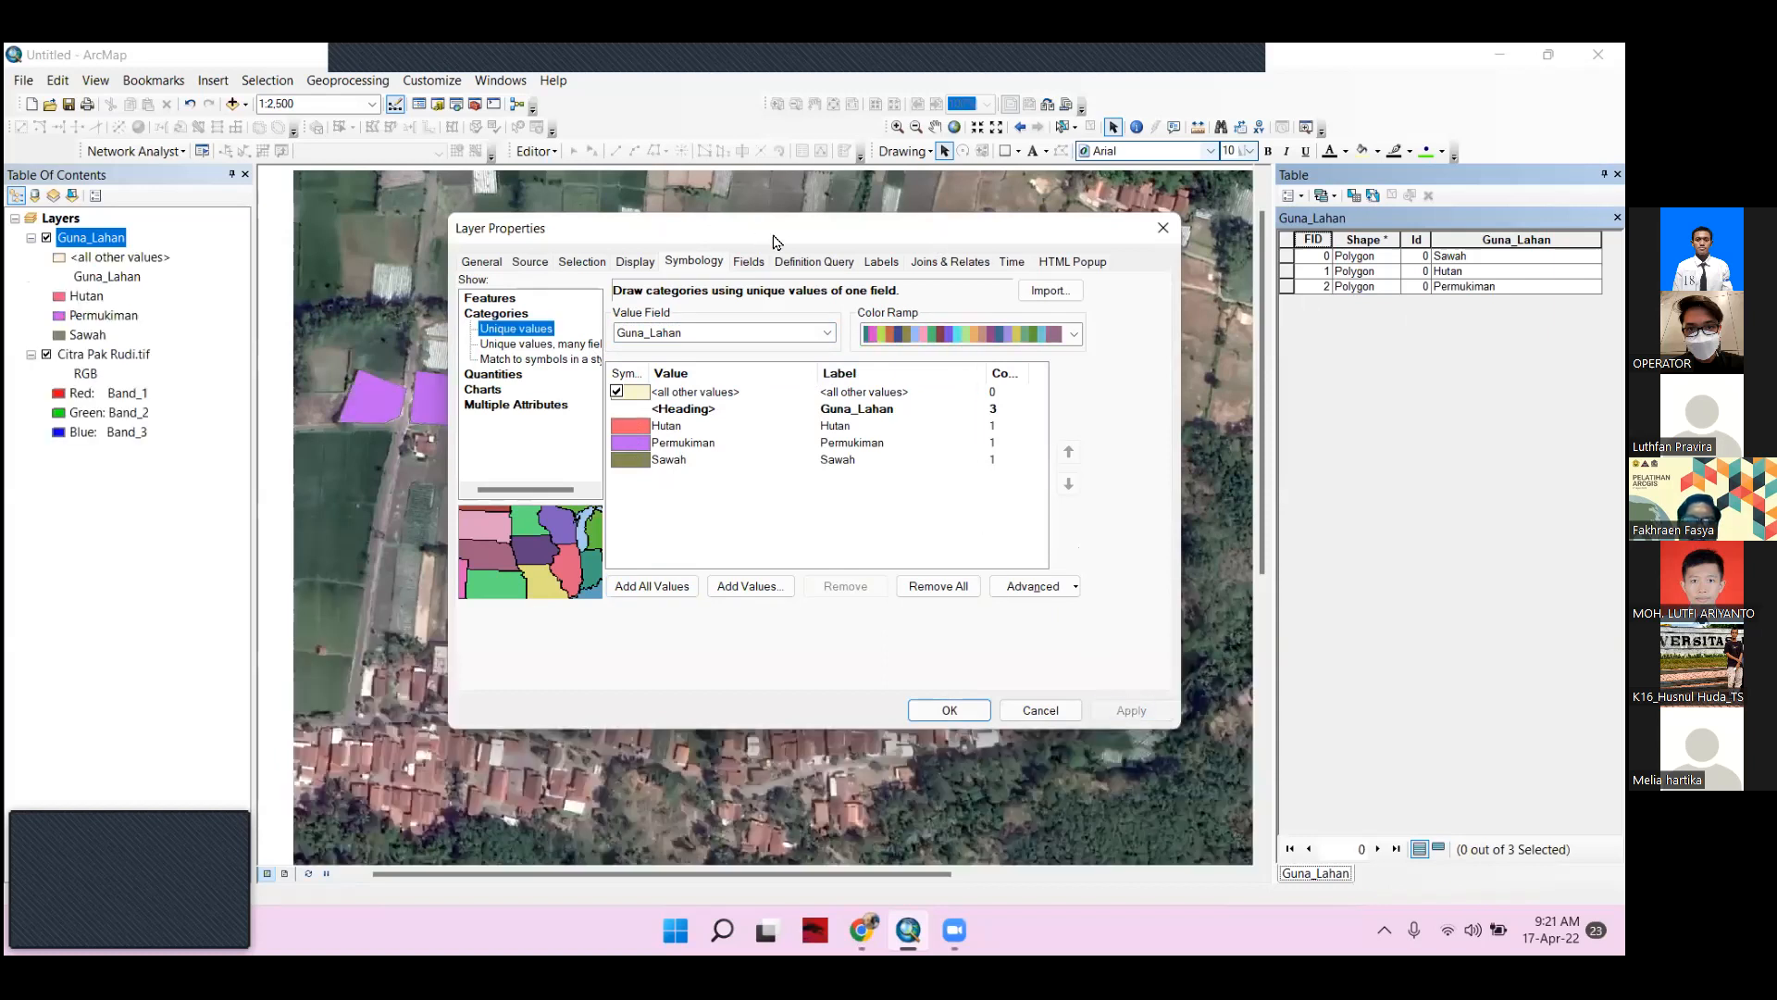
left_click_drag(776, 241, 811, 526)
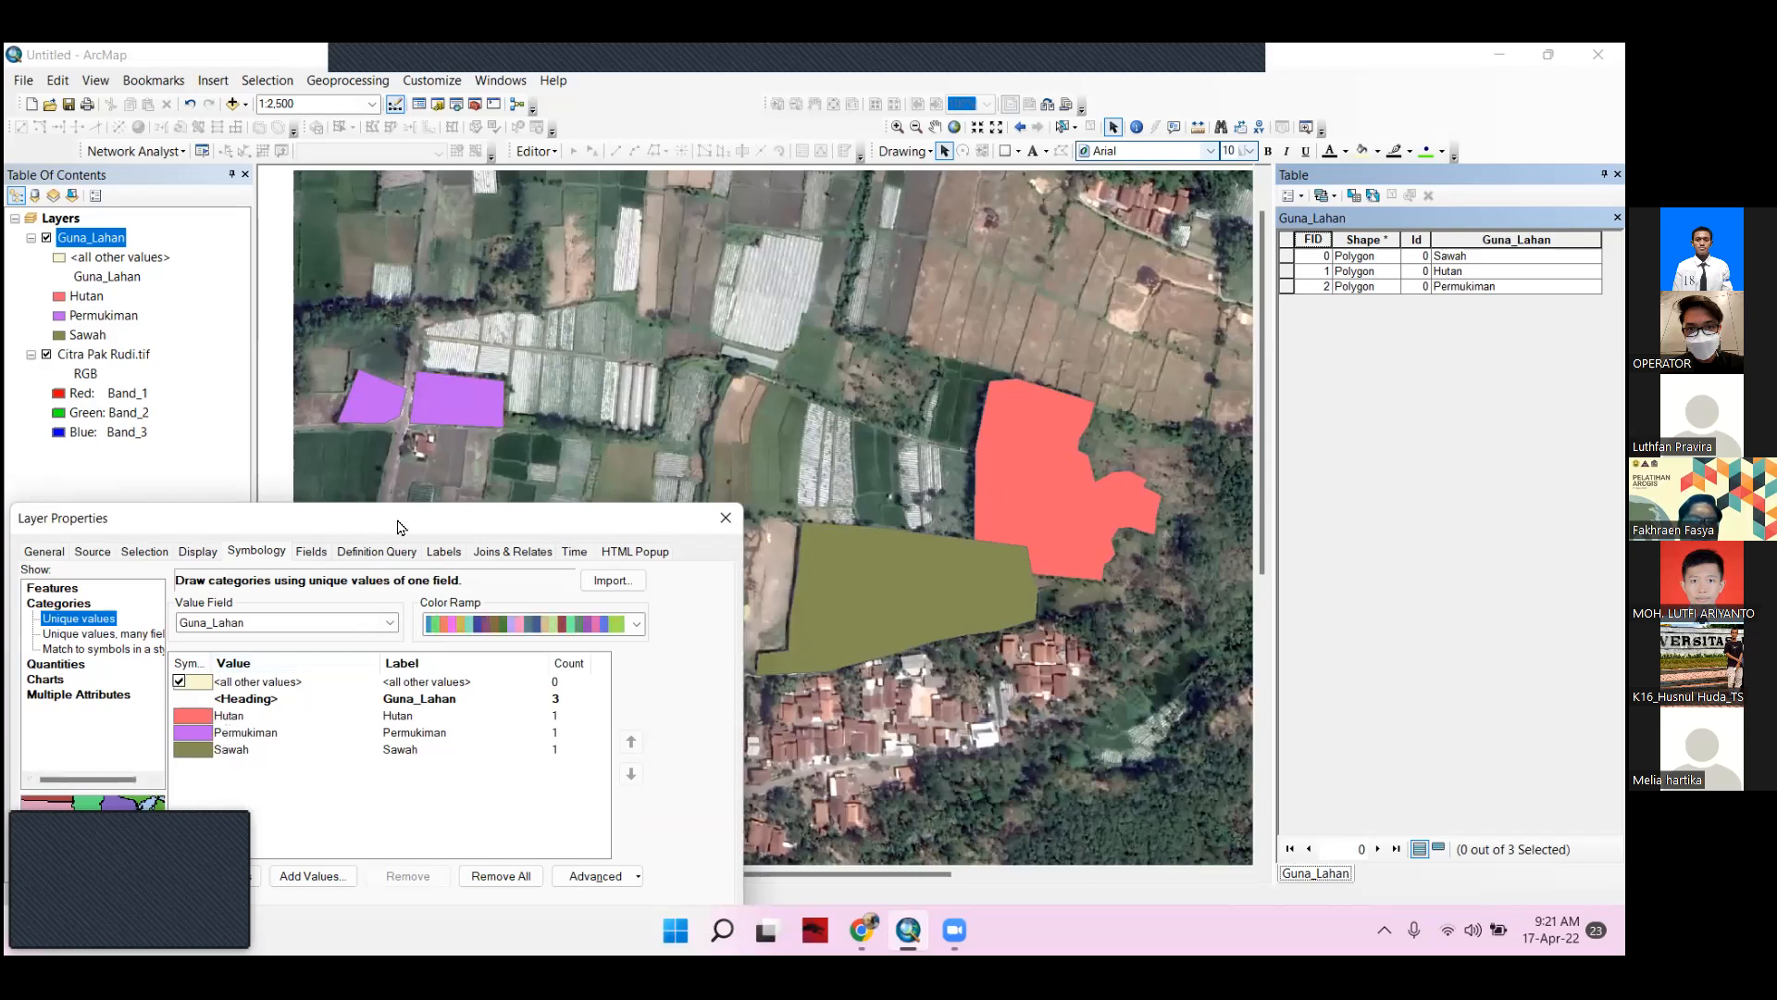
Change the Hutan class symbol's fill color to dark green
double_click(192, 717)
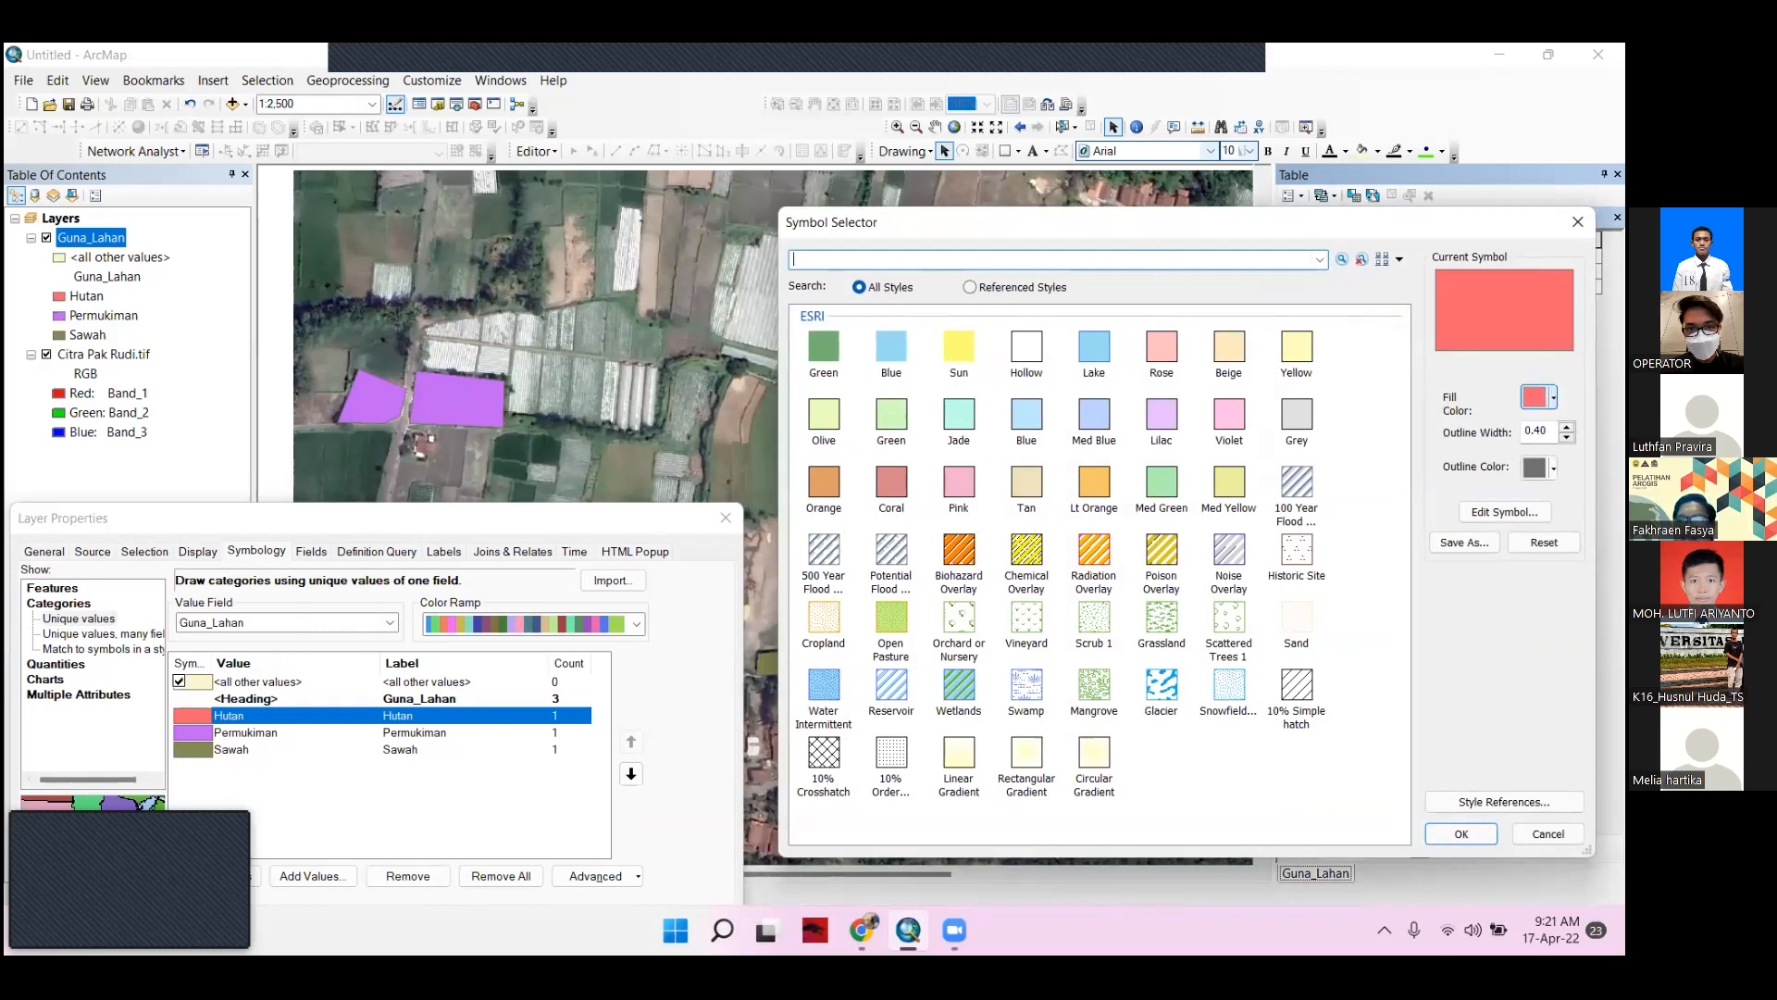
left_click(1553, 397)
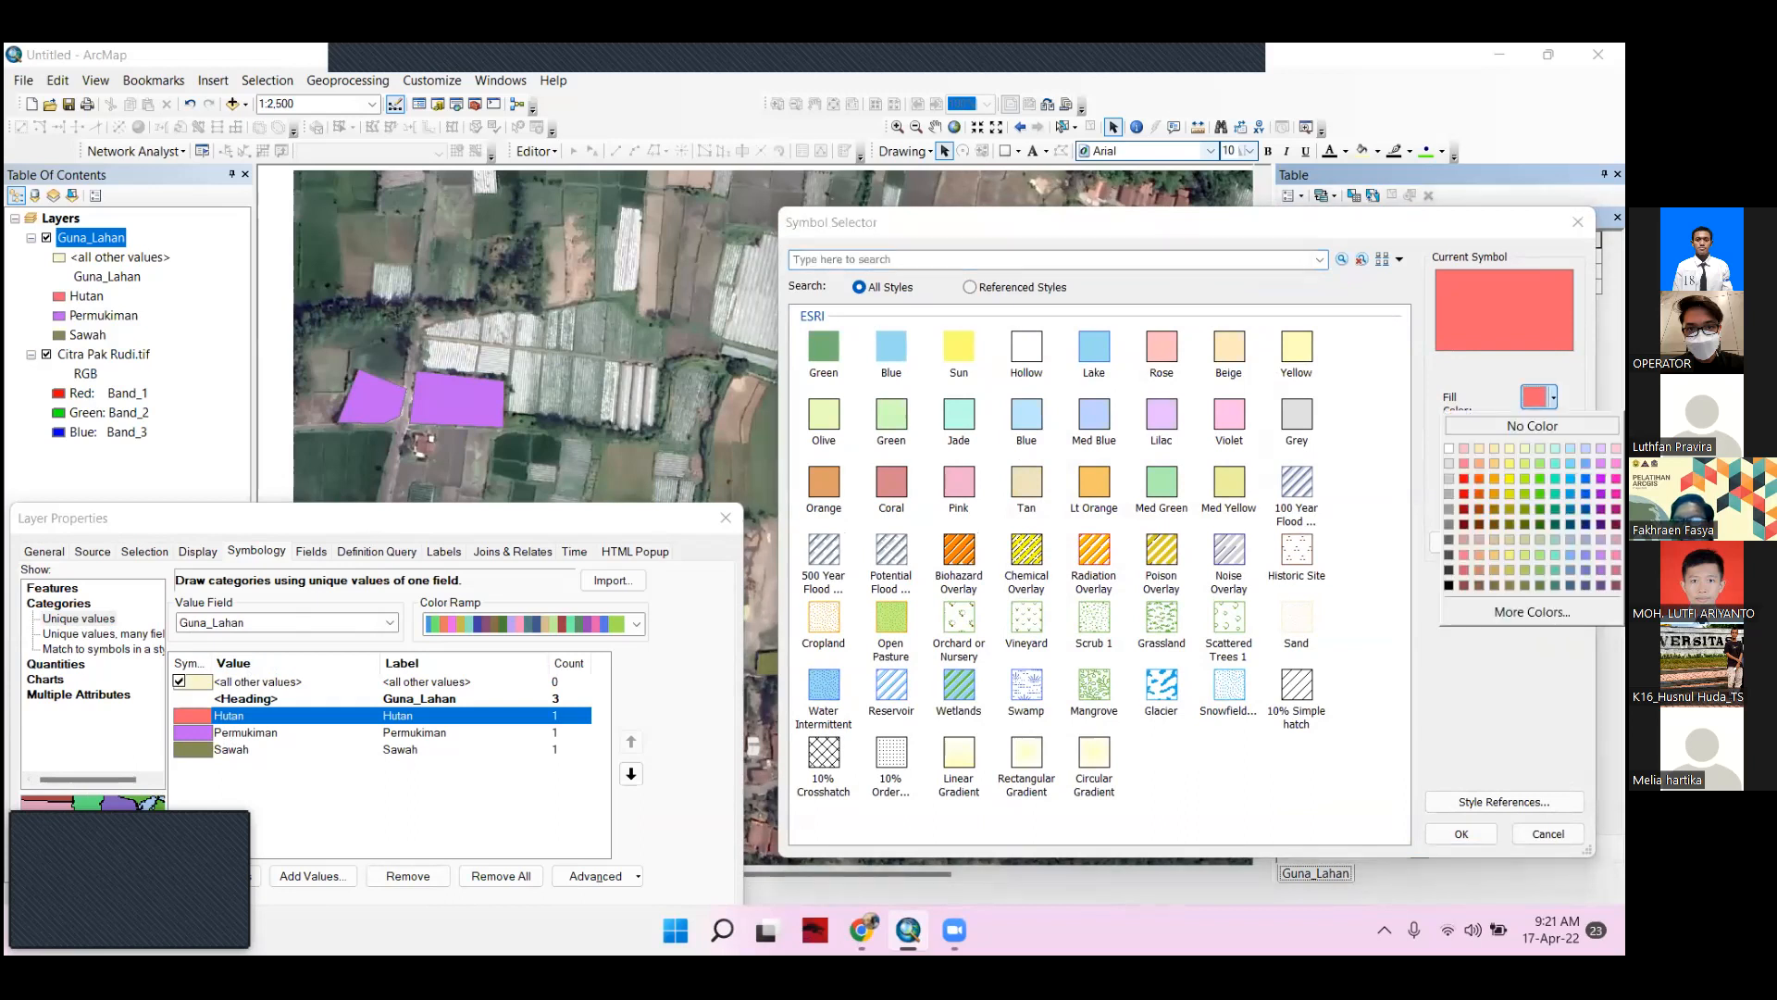
left_click(1539, 477)
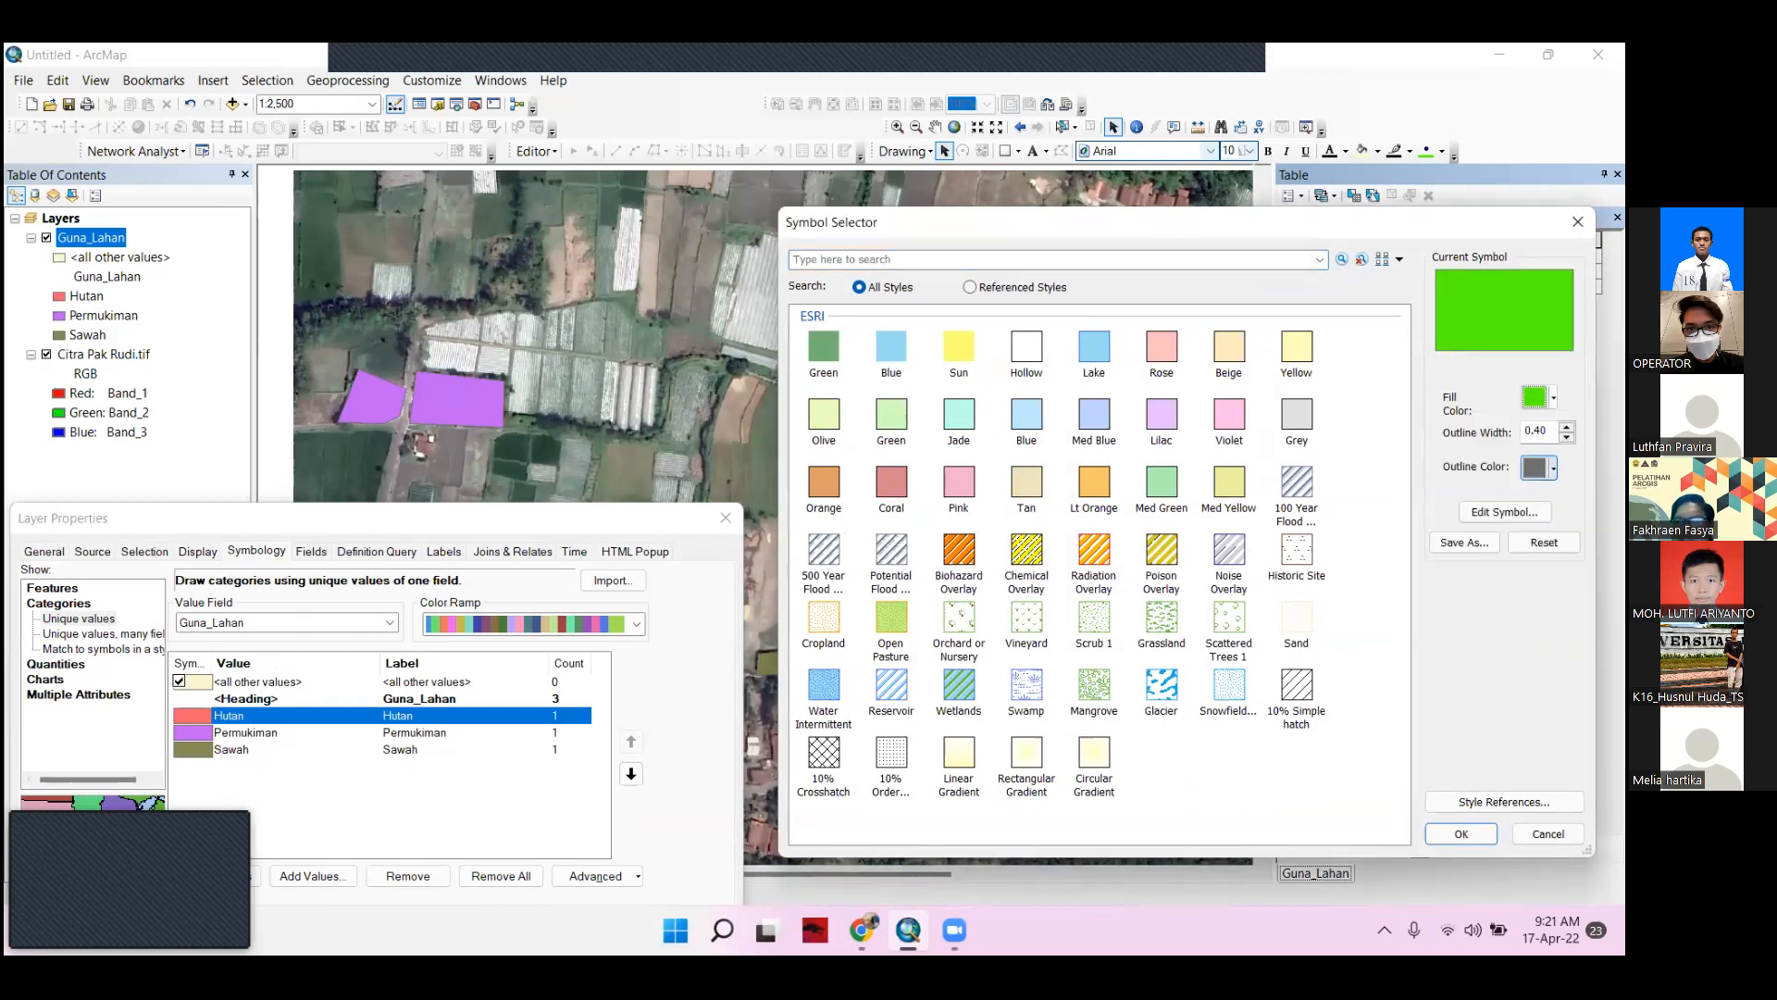
left_click(1552, 468)
left_click(1552, 398)
left_click(1552, 398)
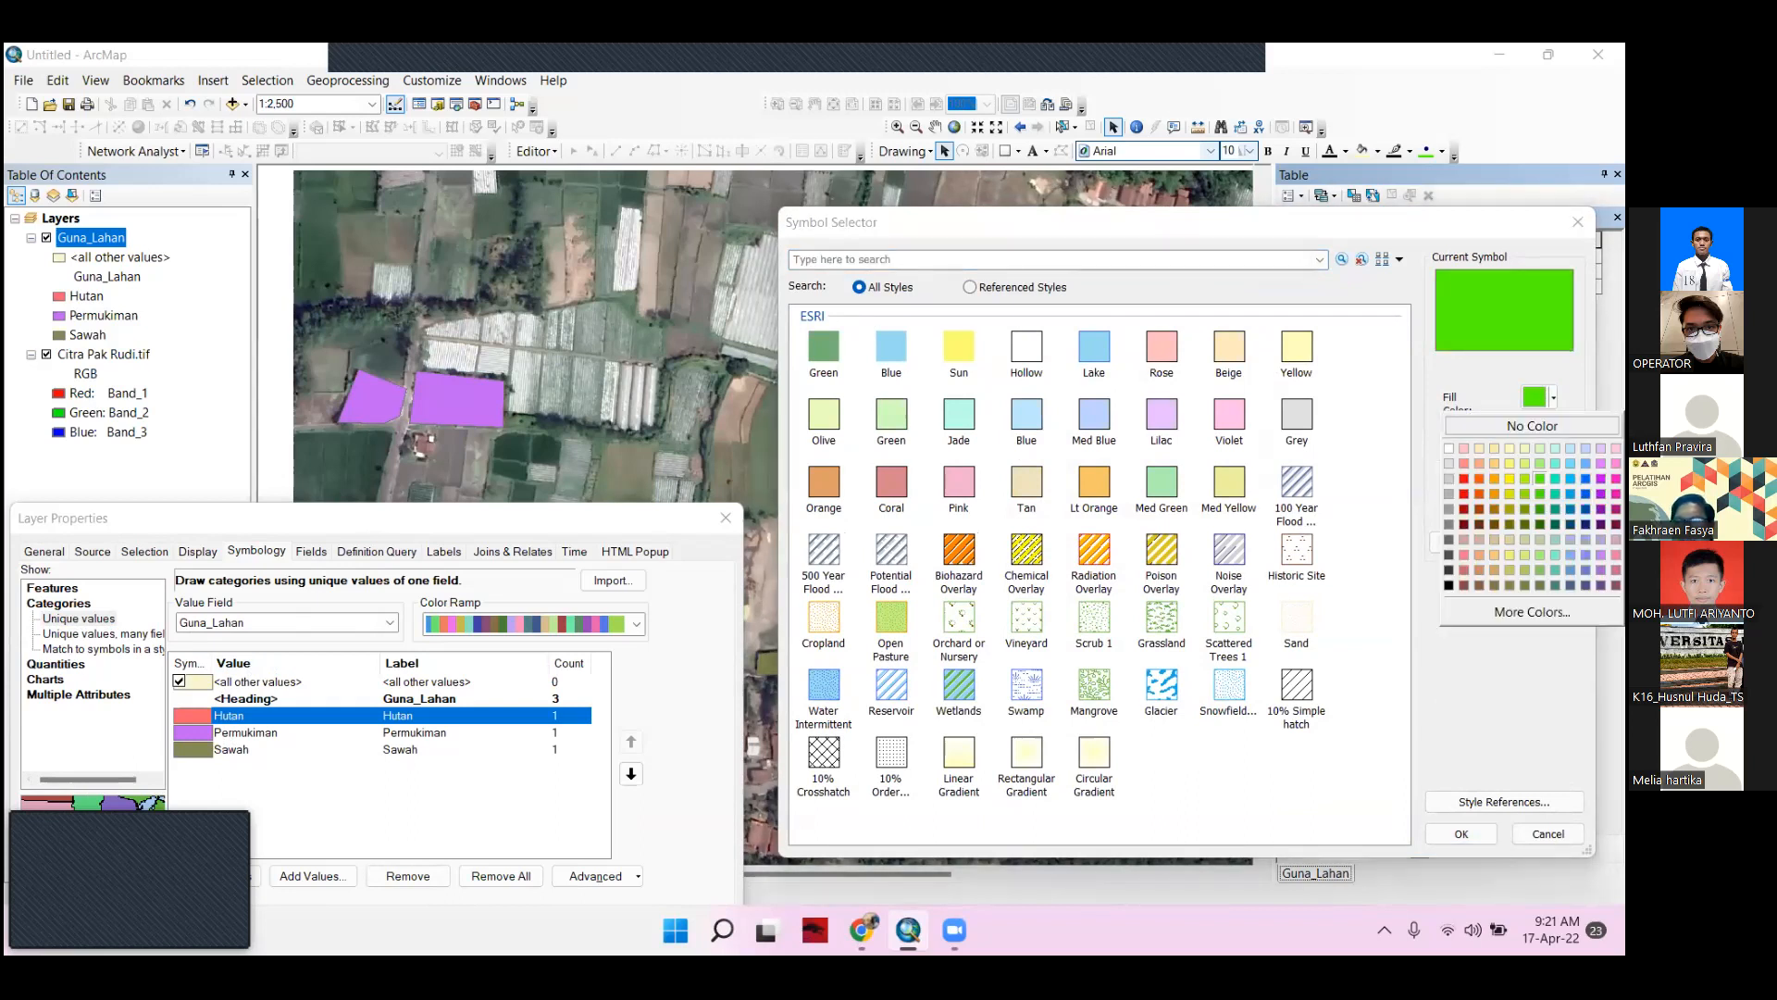
left_click(1525, 509)
left_click(1552, 398)
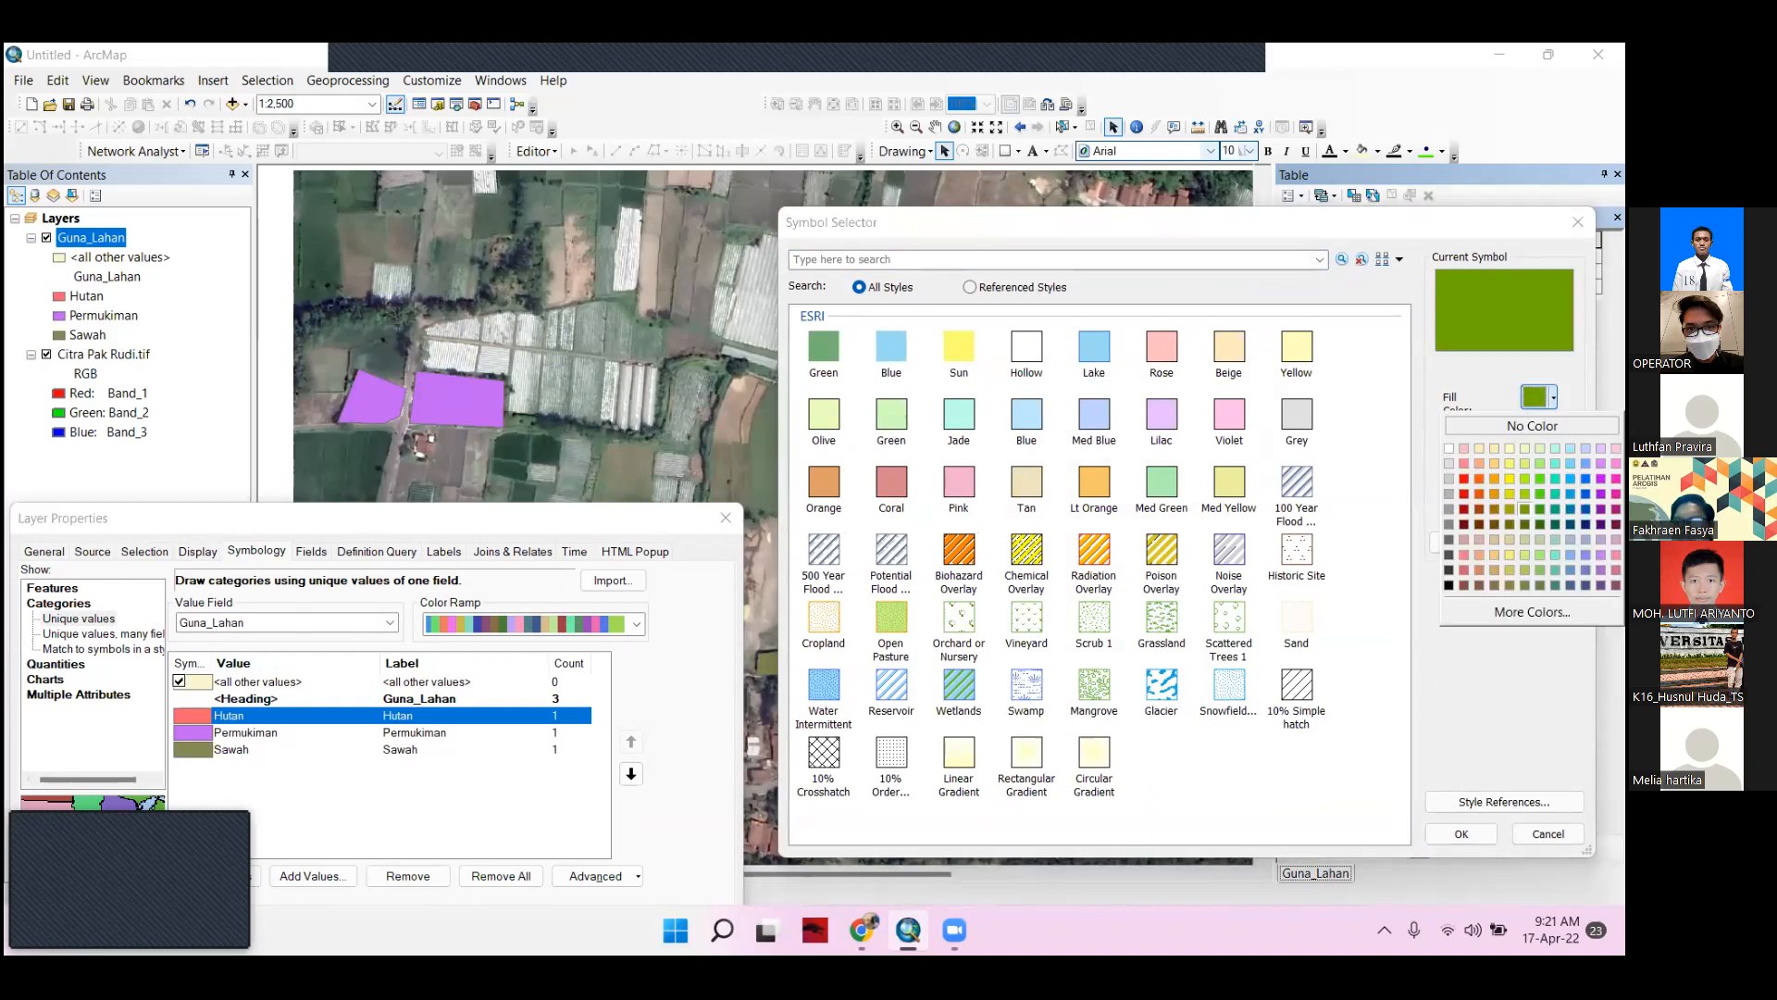
left_click(1539, 509)
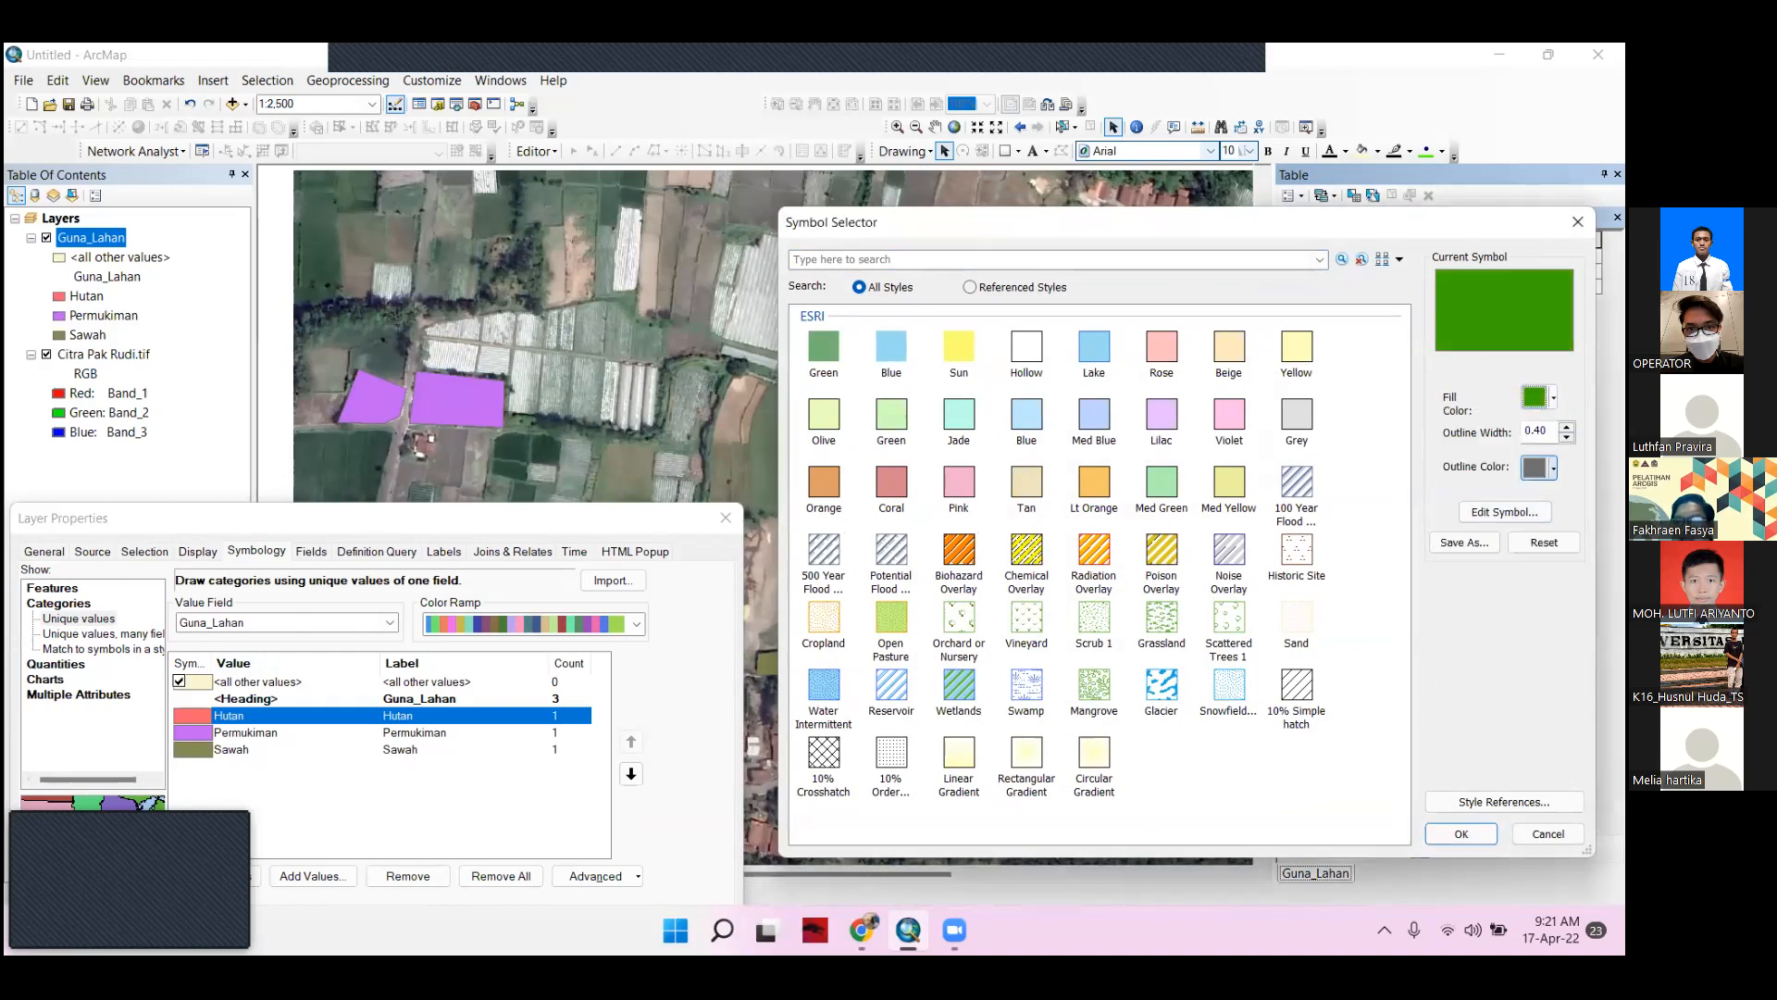
left_click(1461, 834)
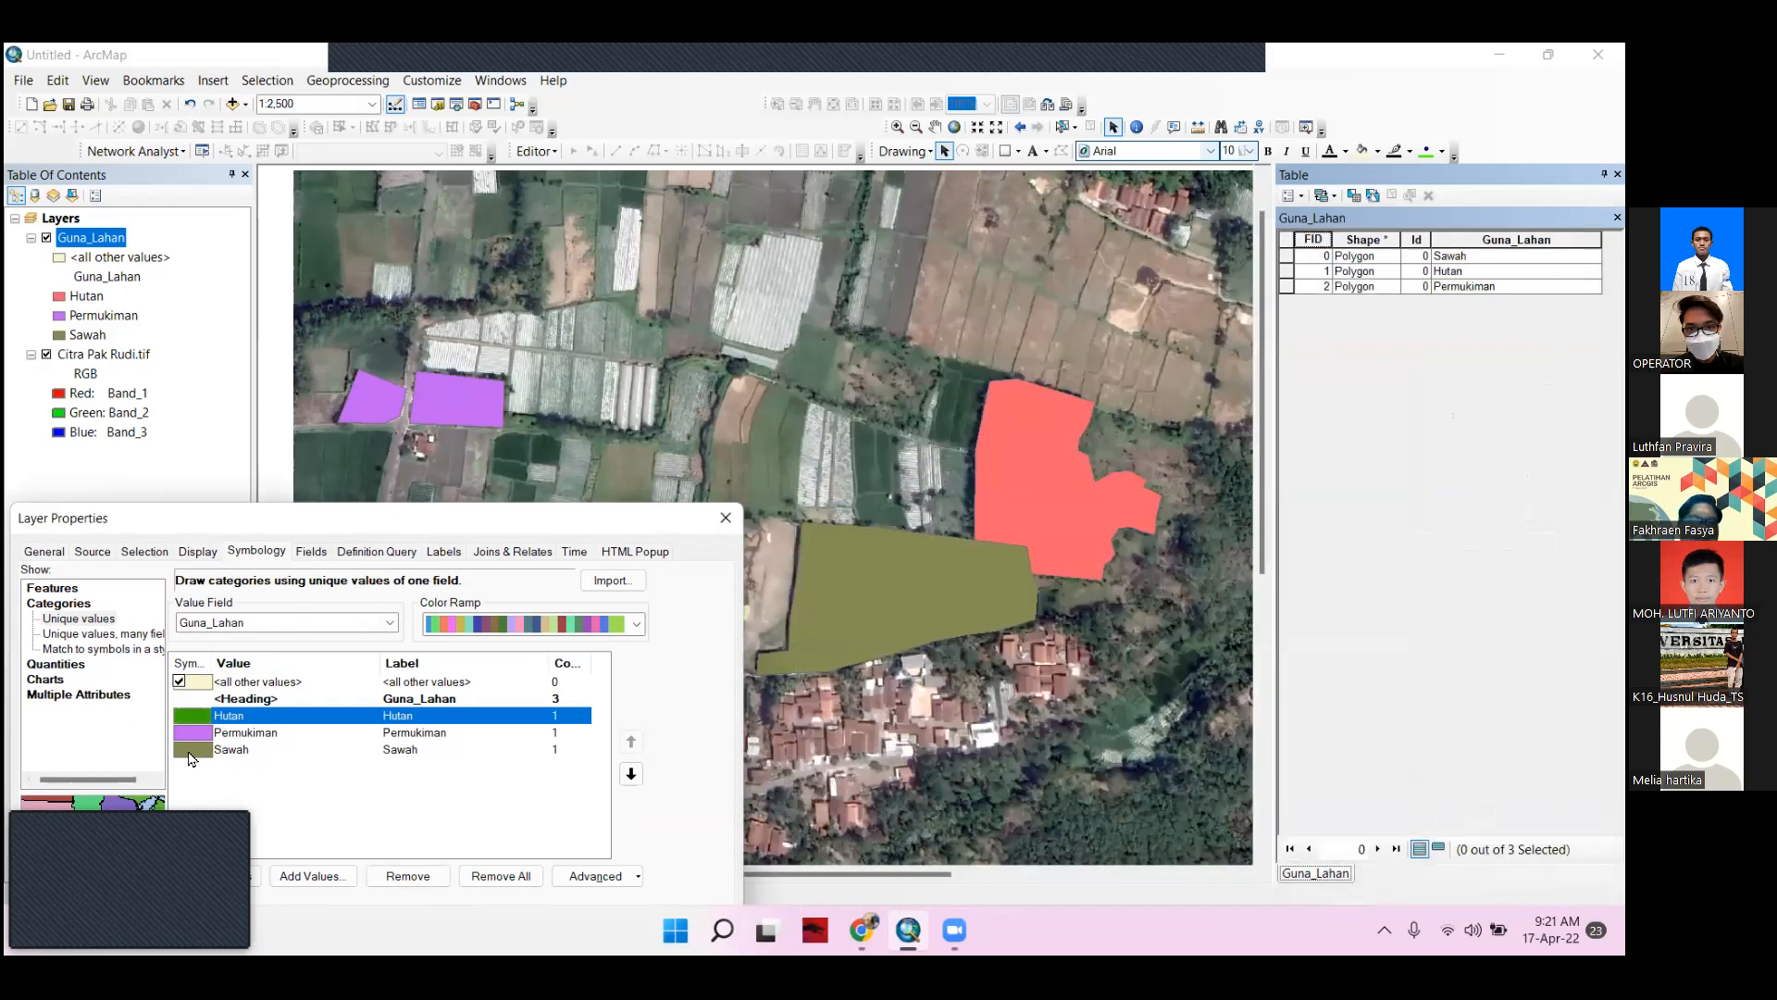
Give the Permukiman class symbol a yellow fill and an outline width of 0
double_click(198, 733)
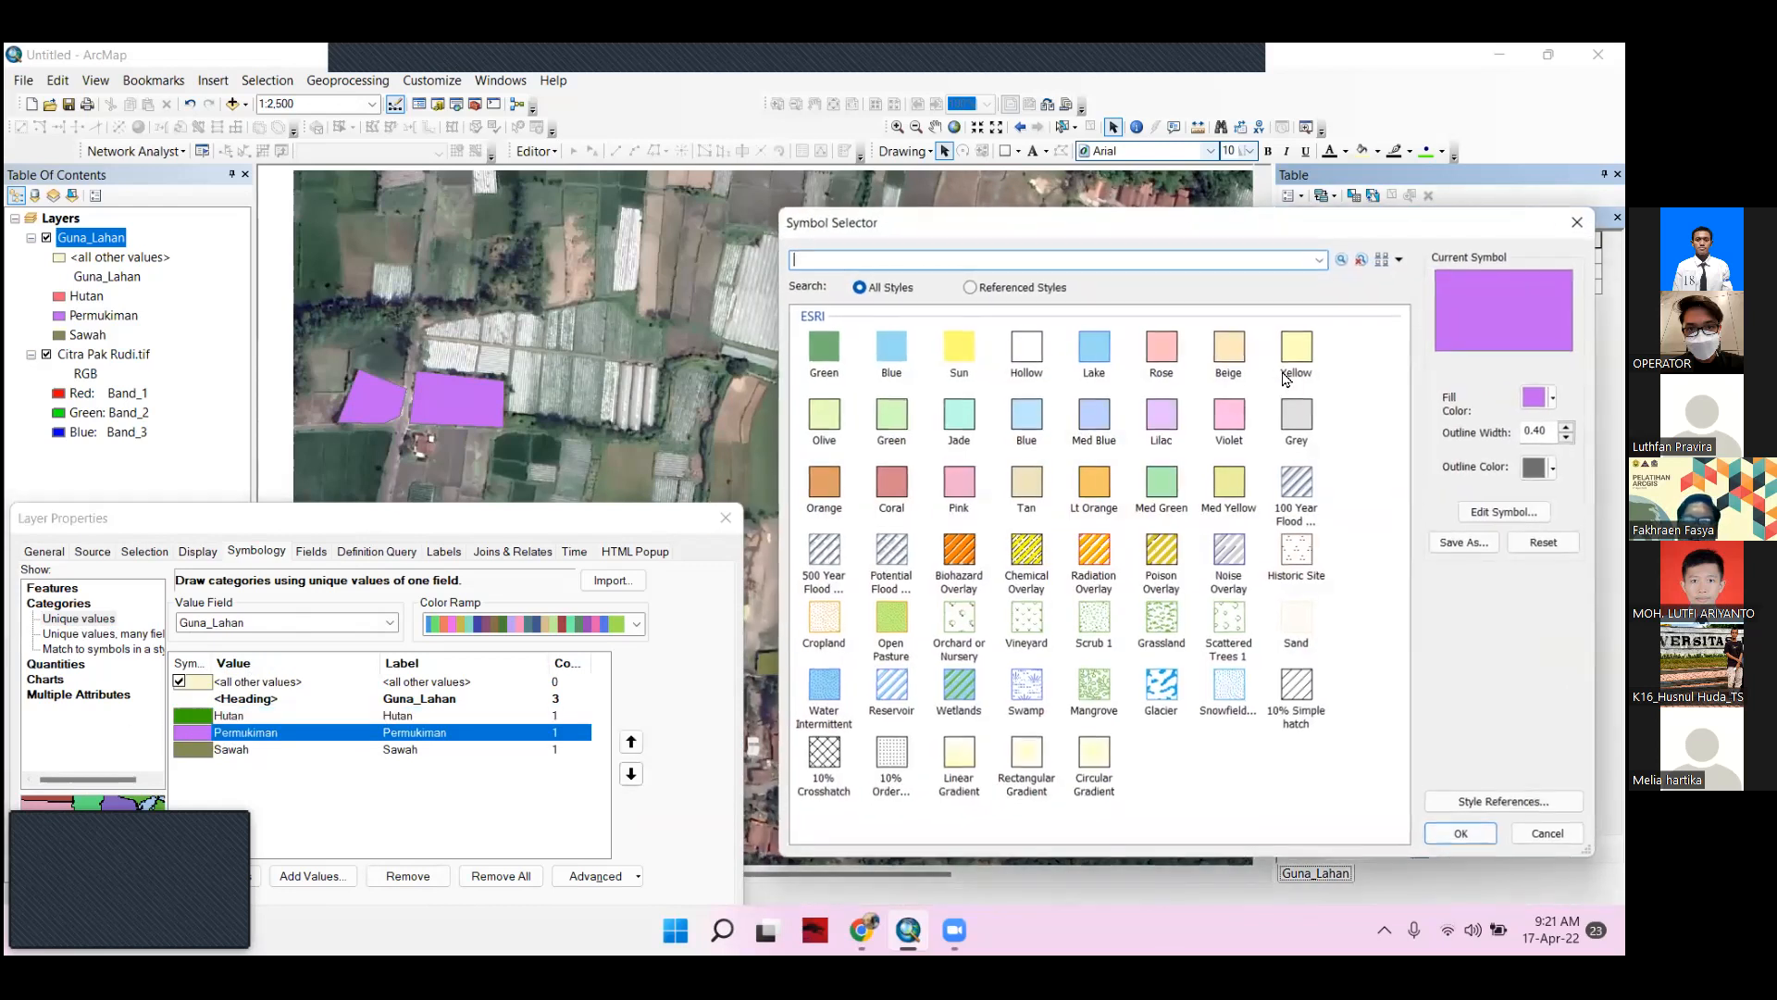
left_click(1552, 398)
left_click(1510, 479)
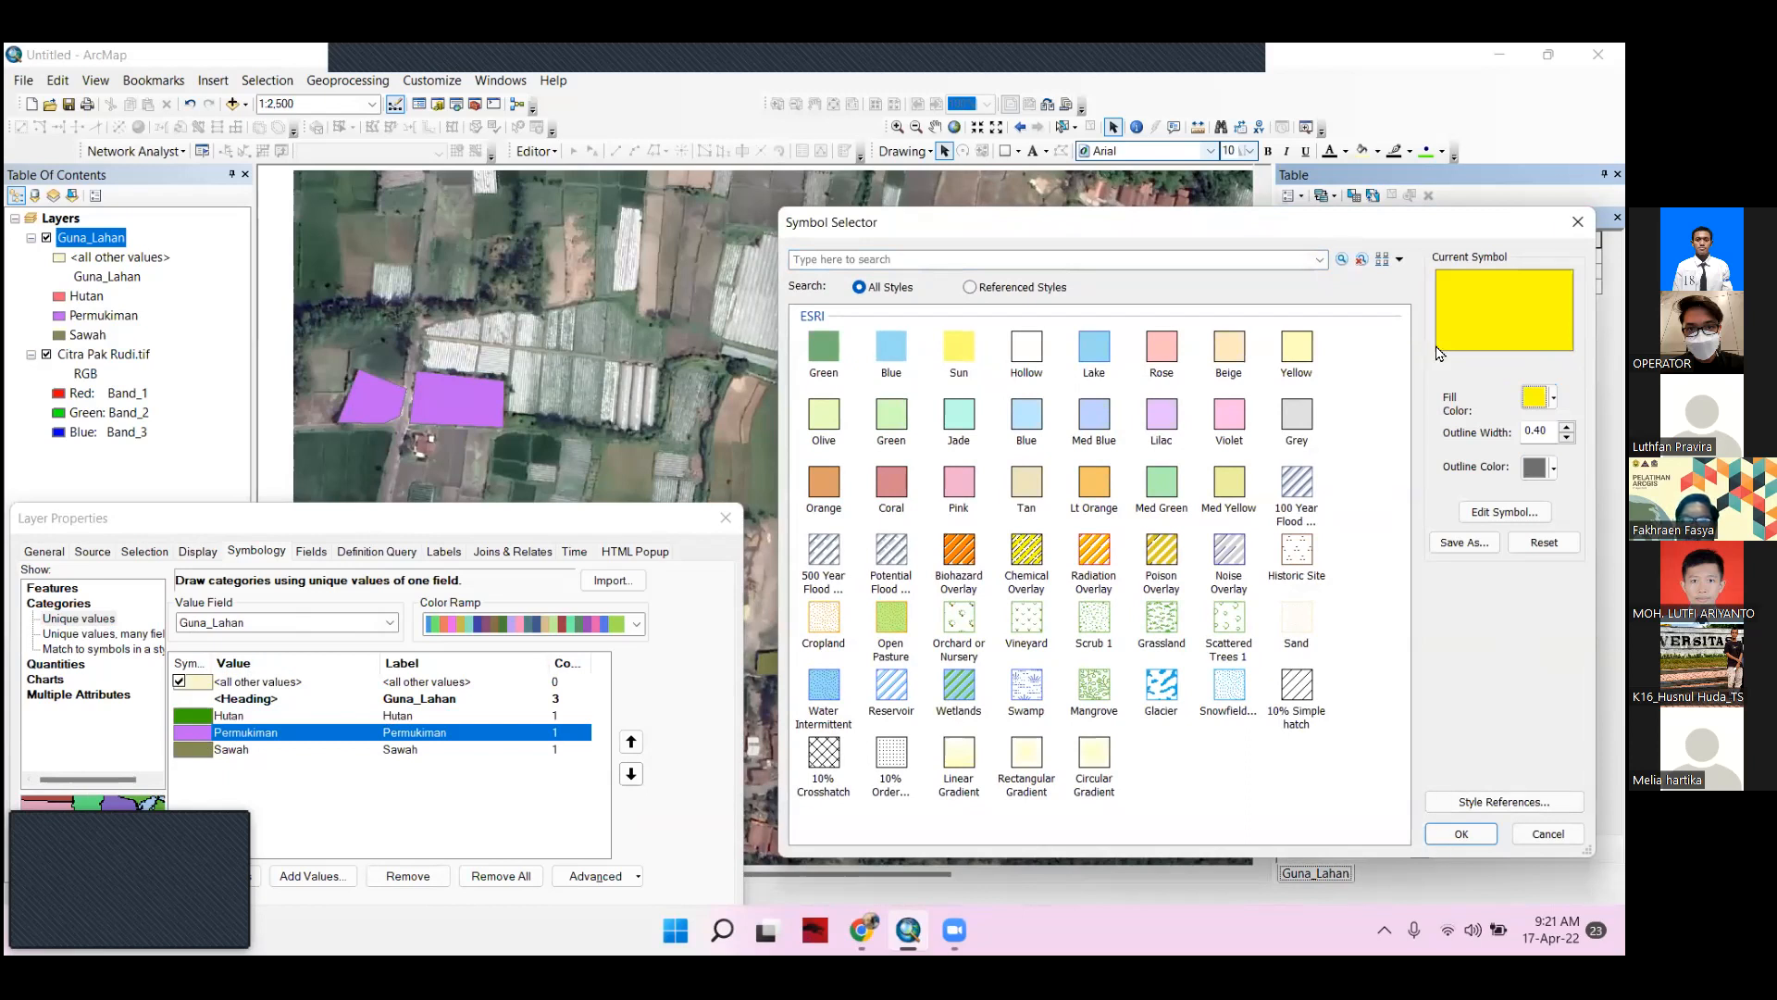
left_click(1566, 438)
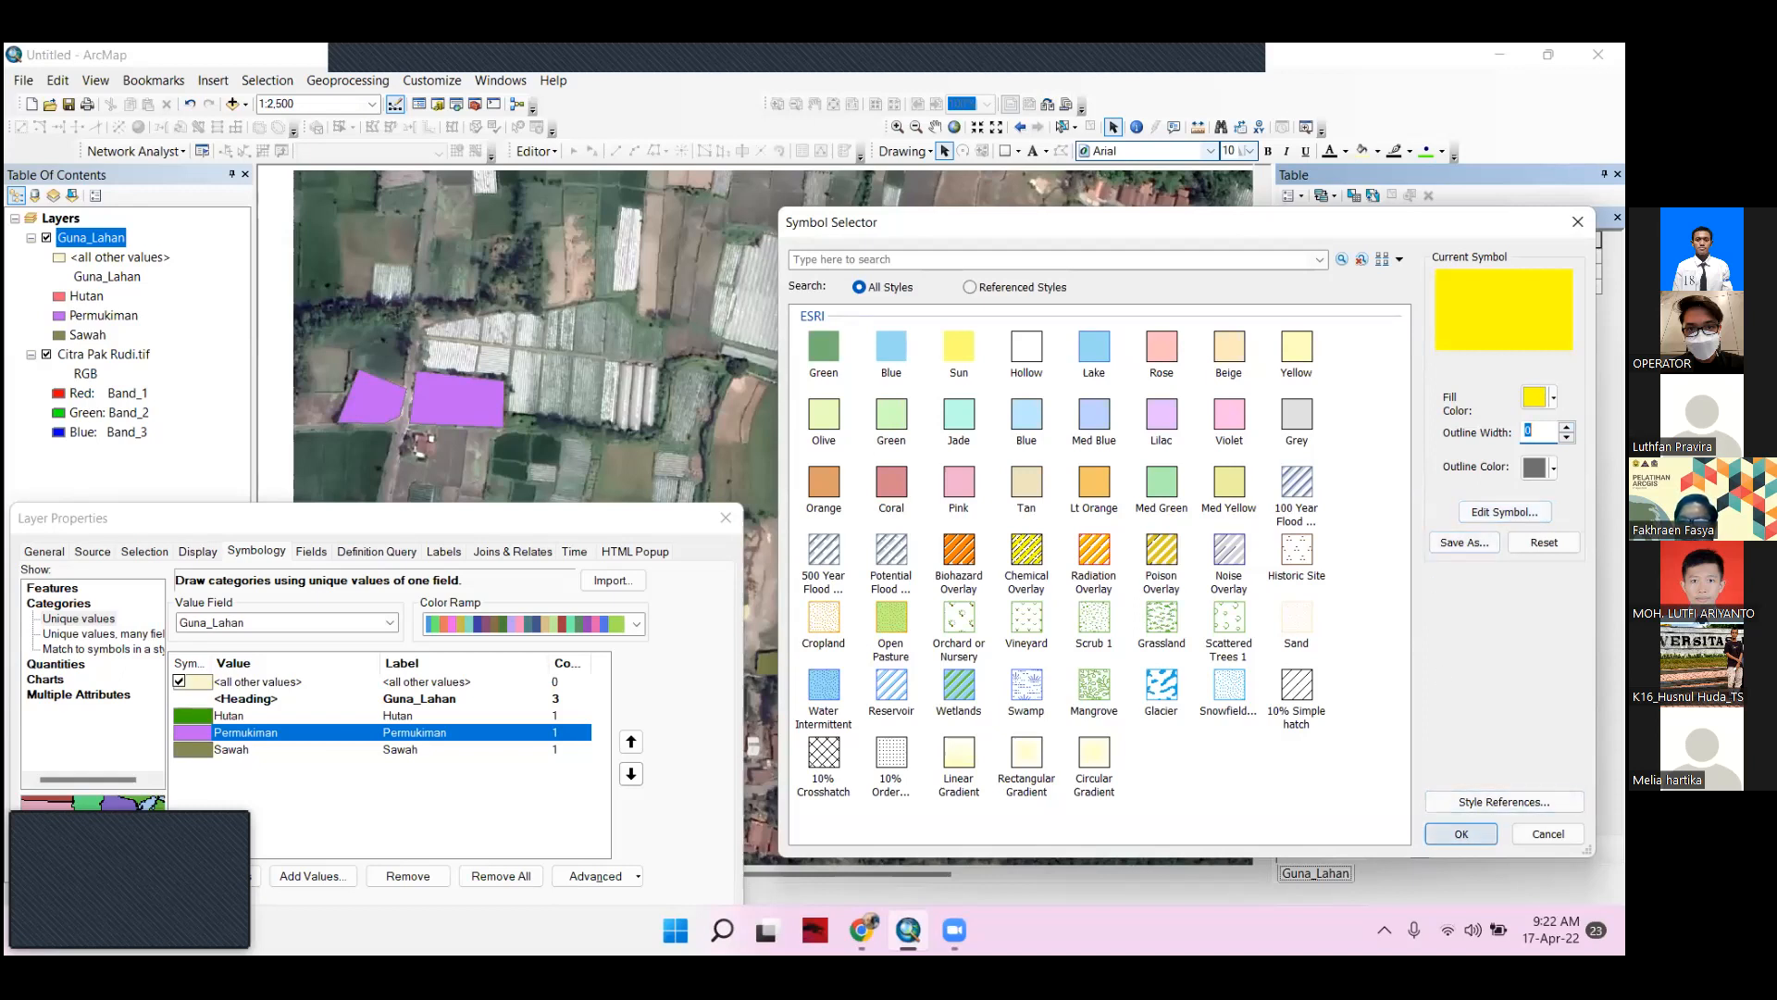
left_click(1461, 834)
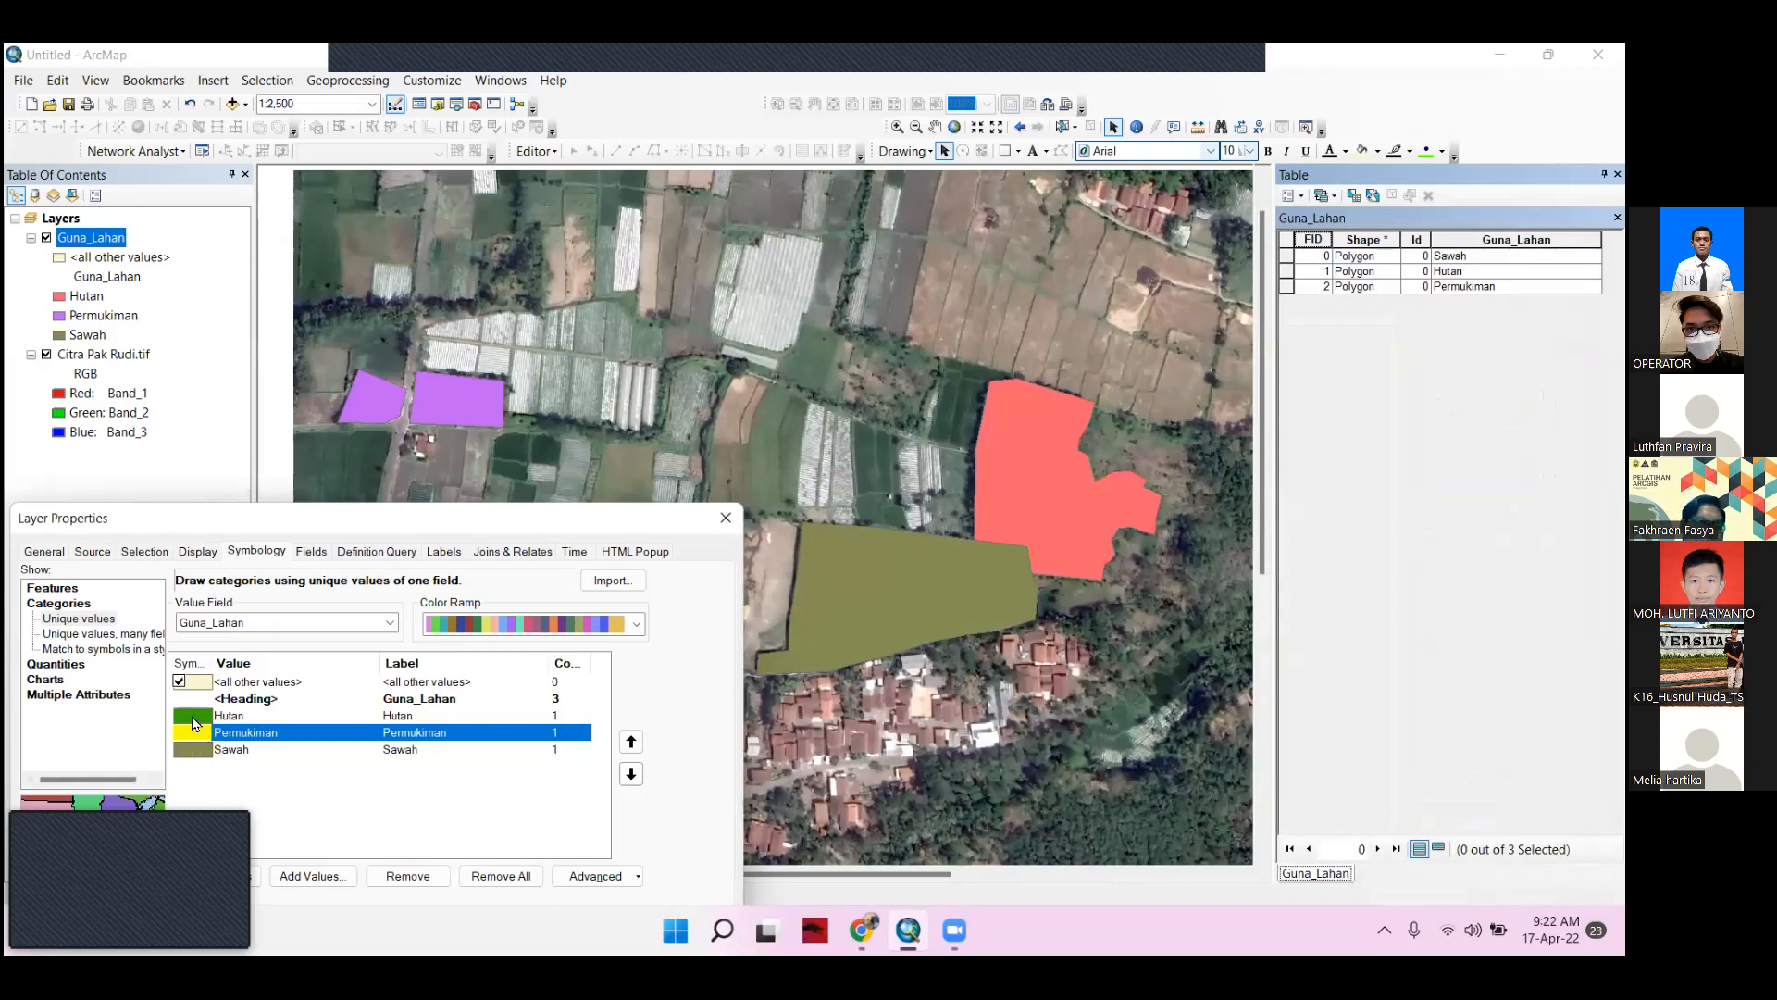
Reopen and accept the Hutan symbol, and give the Sawah class a light yellow-green fill with outline width 0
double_click(192, 717)
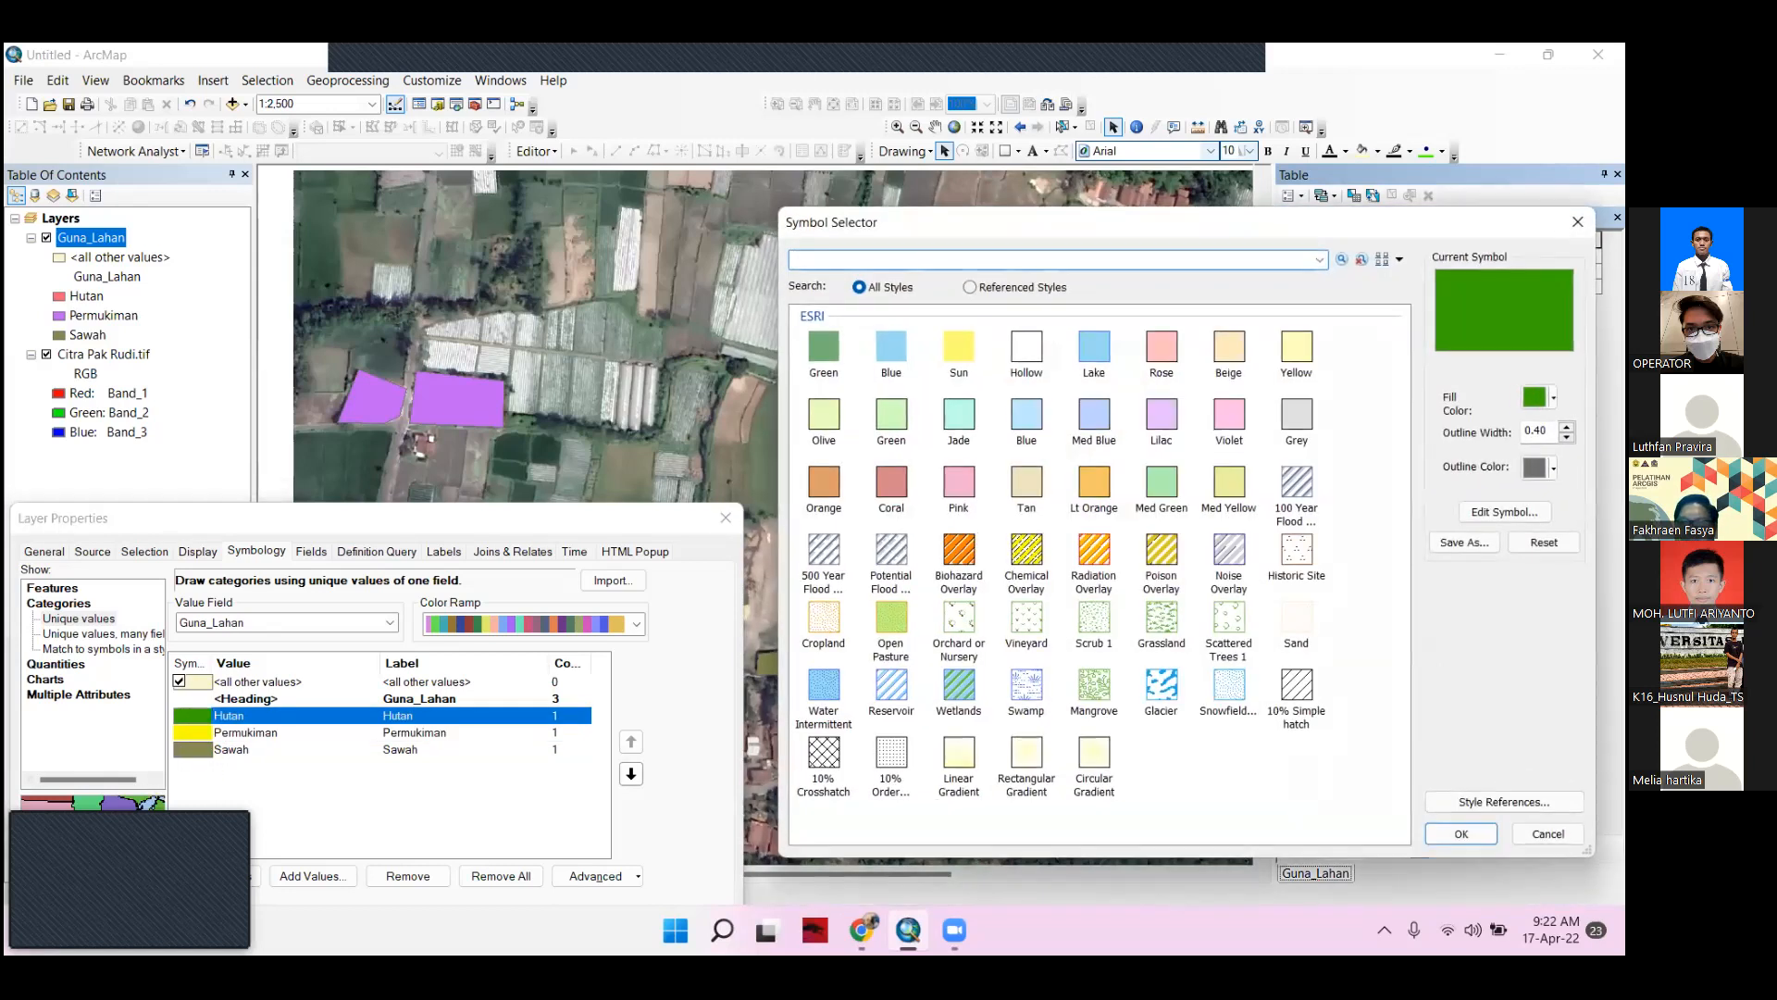
left_click(1460, 832)
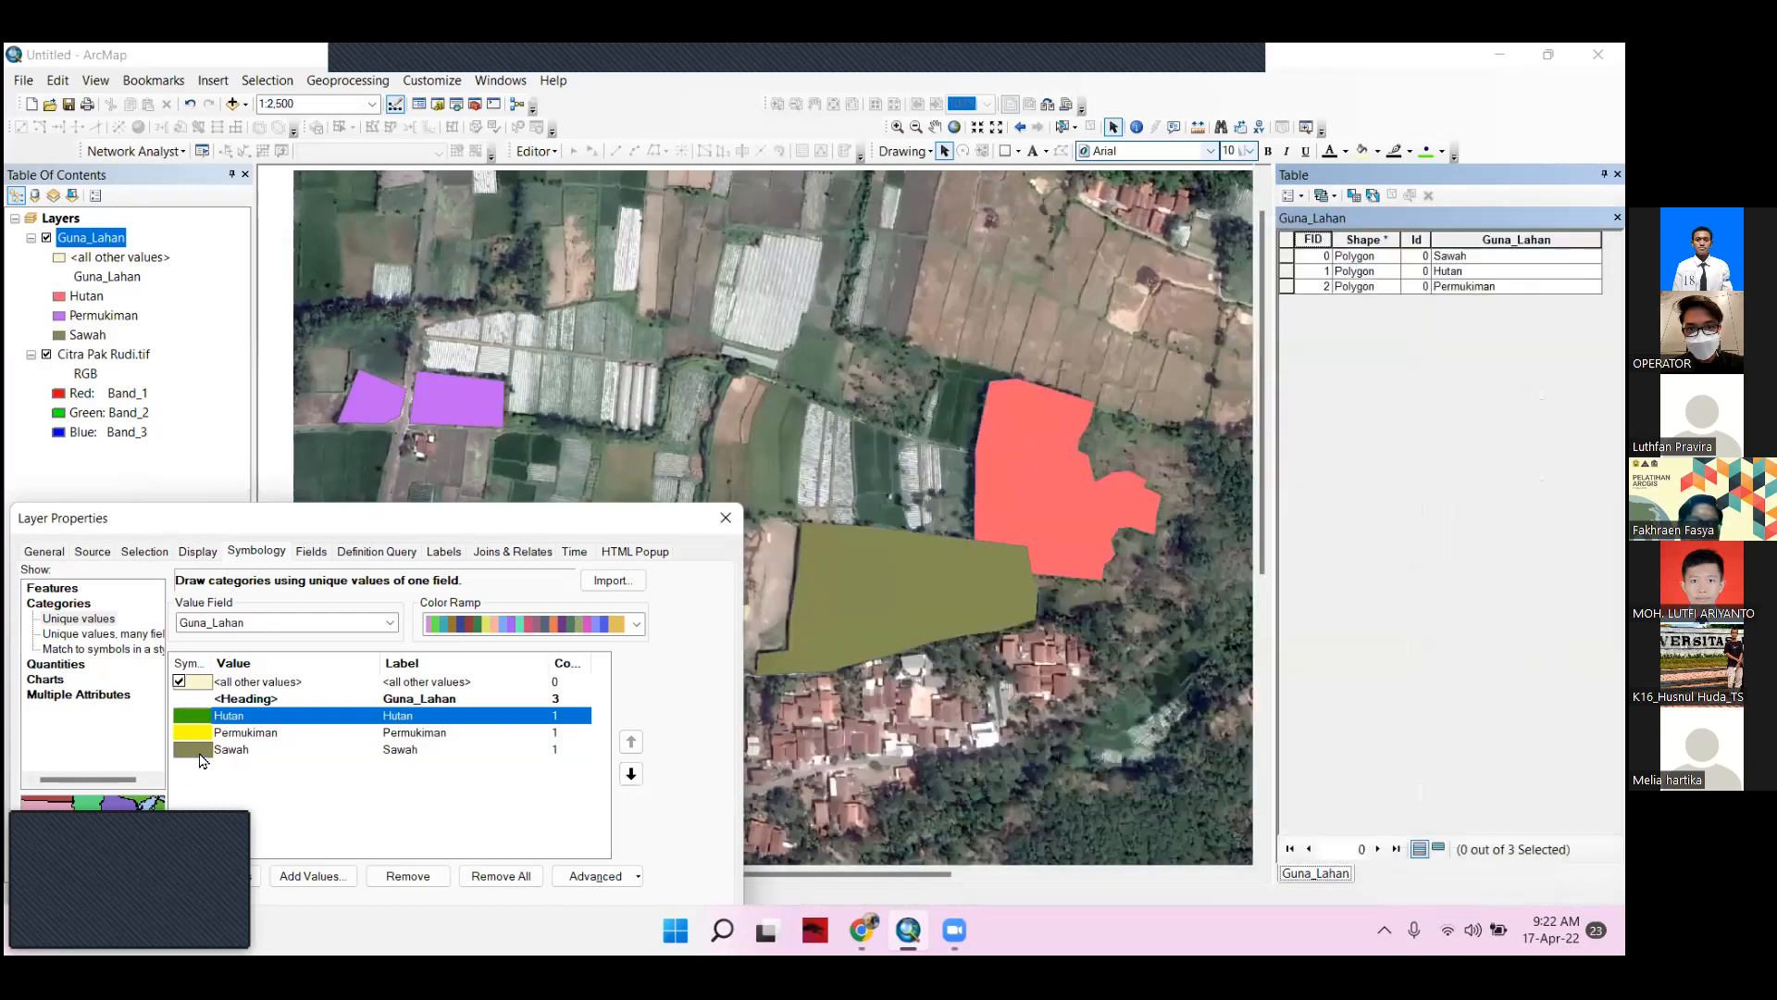
double_click(194, 749)
left_click(1538, 397)
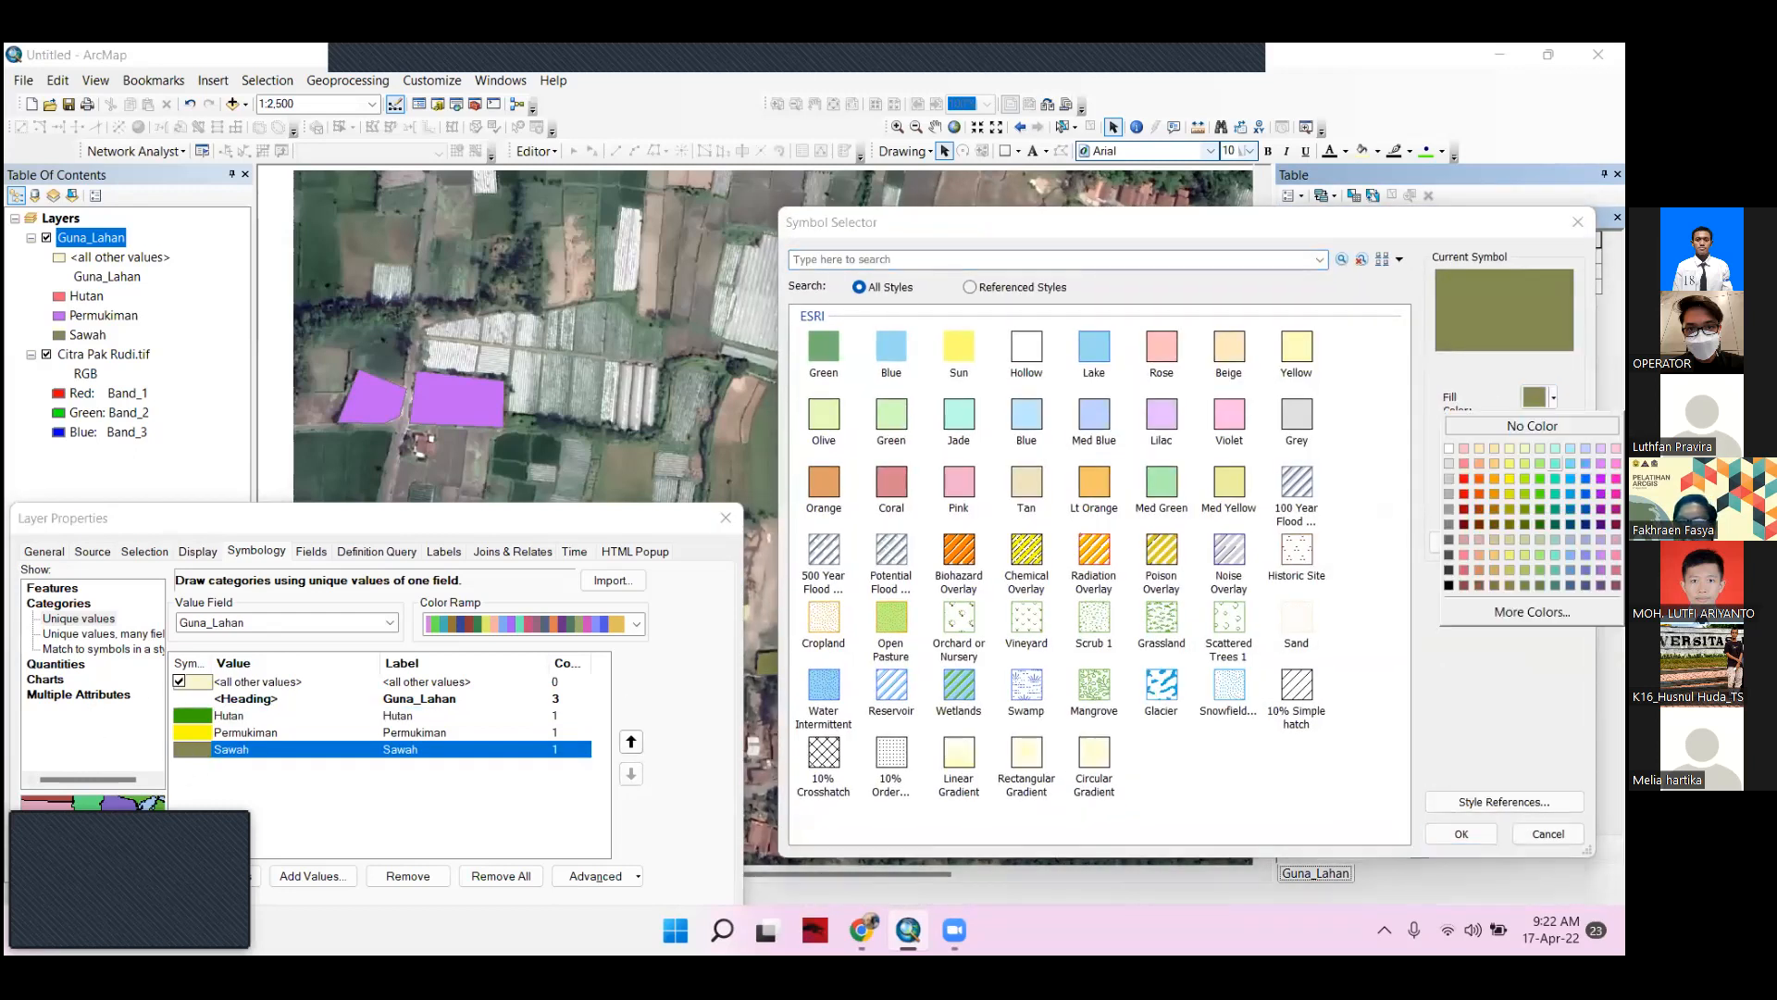
left_click(1510, 478)
left_click(1566, 437)
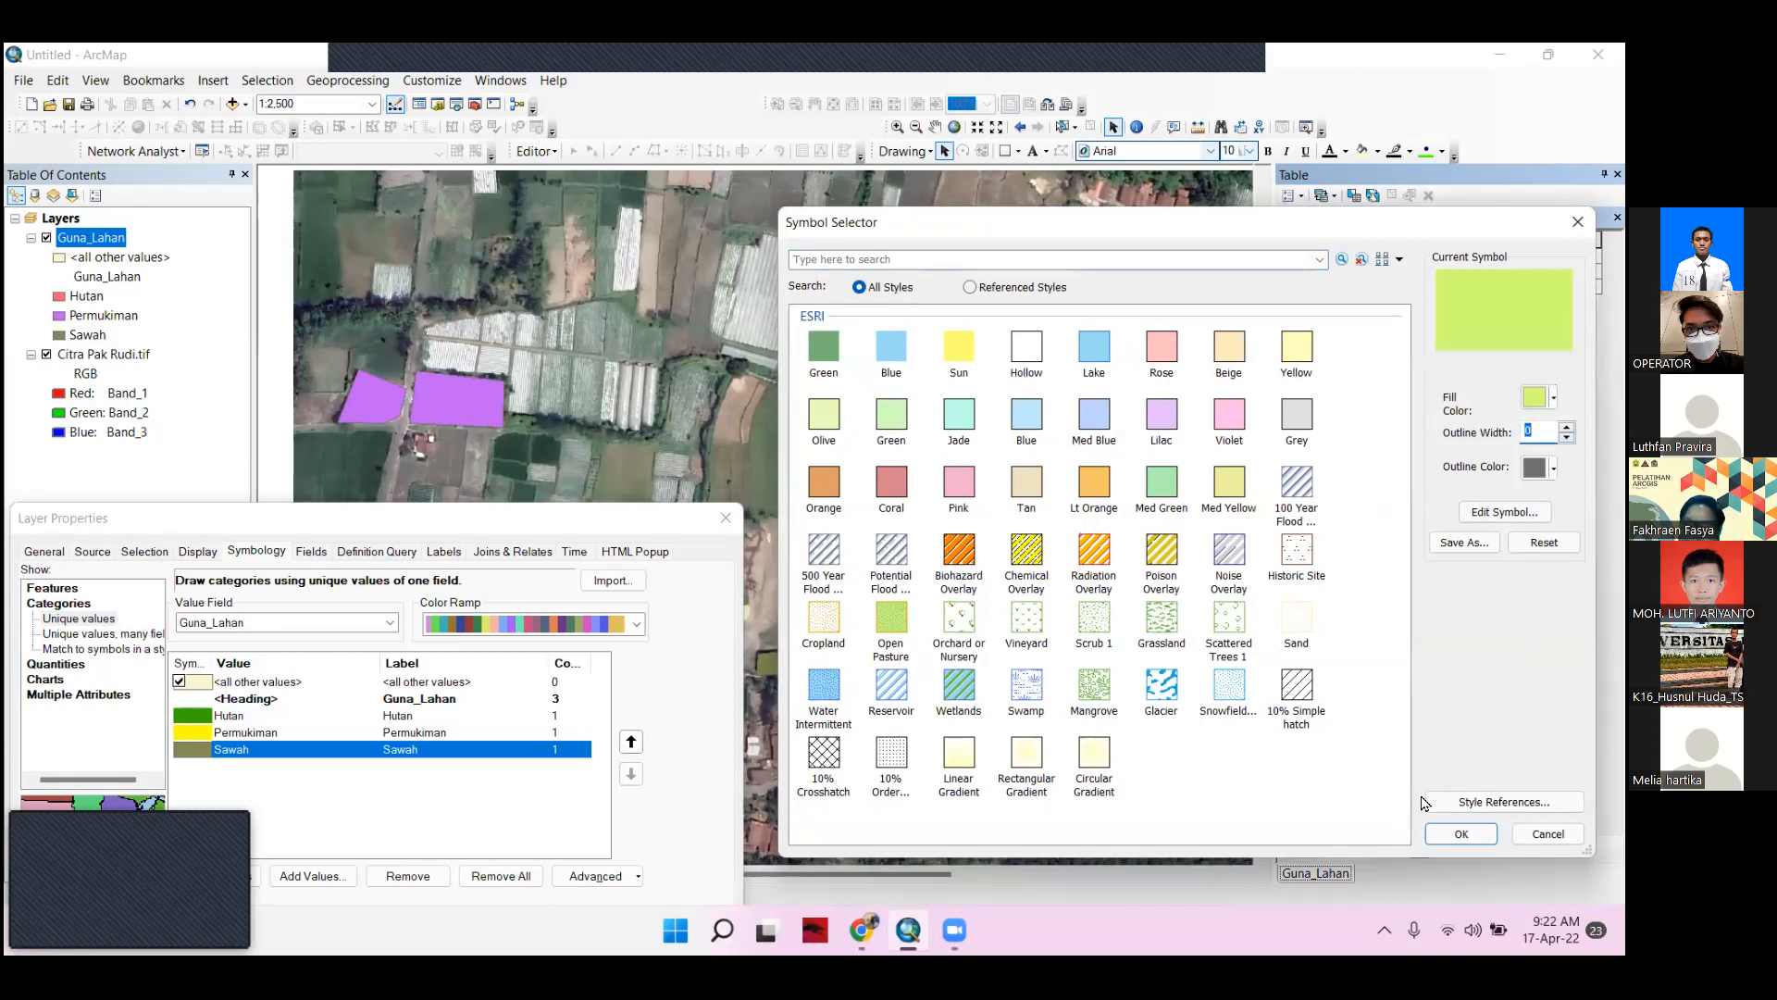
left_click(1461, 833)
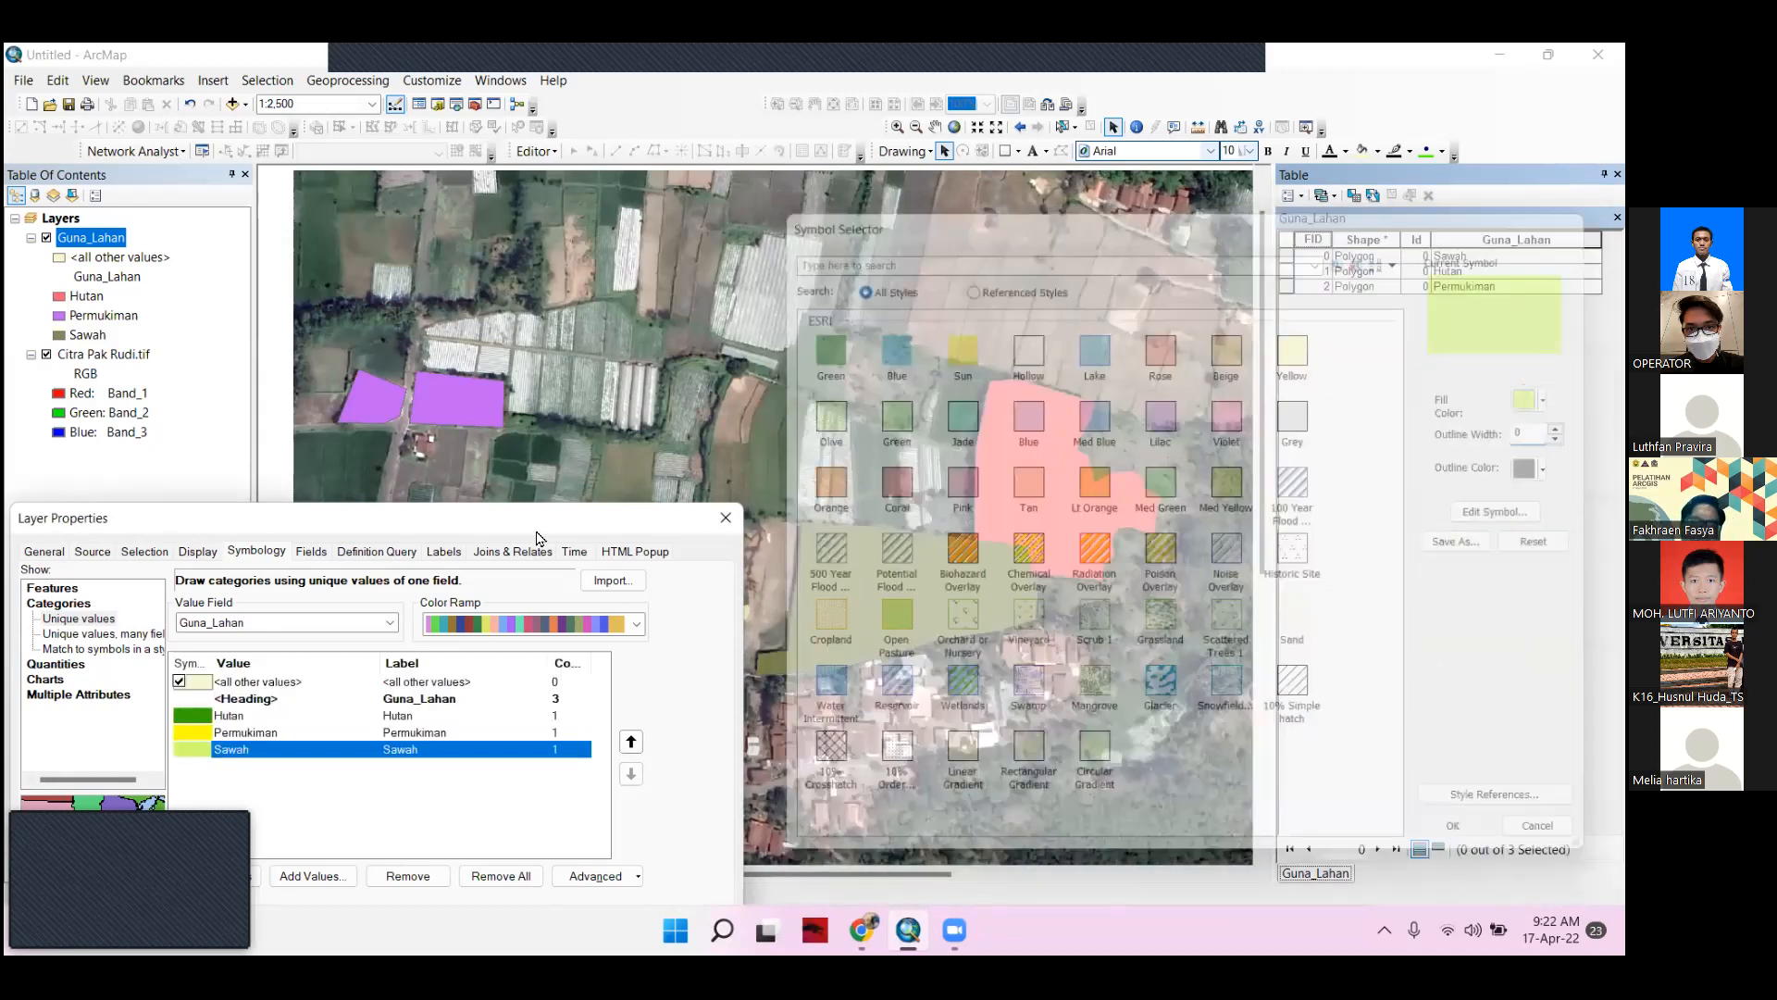
Apply the new class symbols to the Guna_Lahan layer and close its properties
left_click_drag(538, 526, 556, 380)
left_click(687, 850)
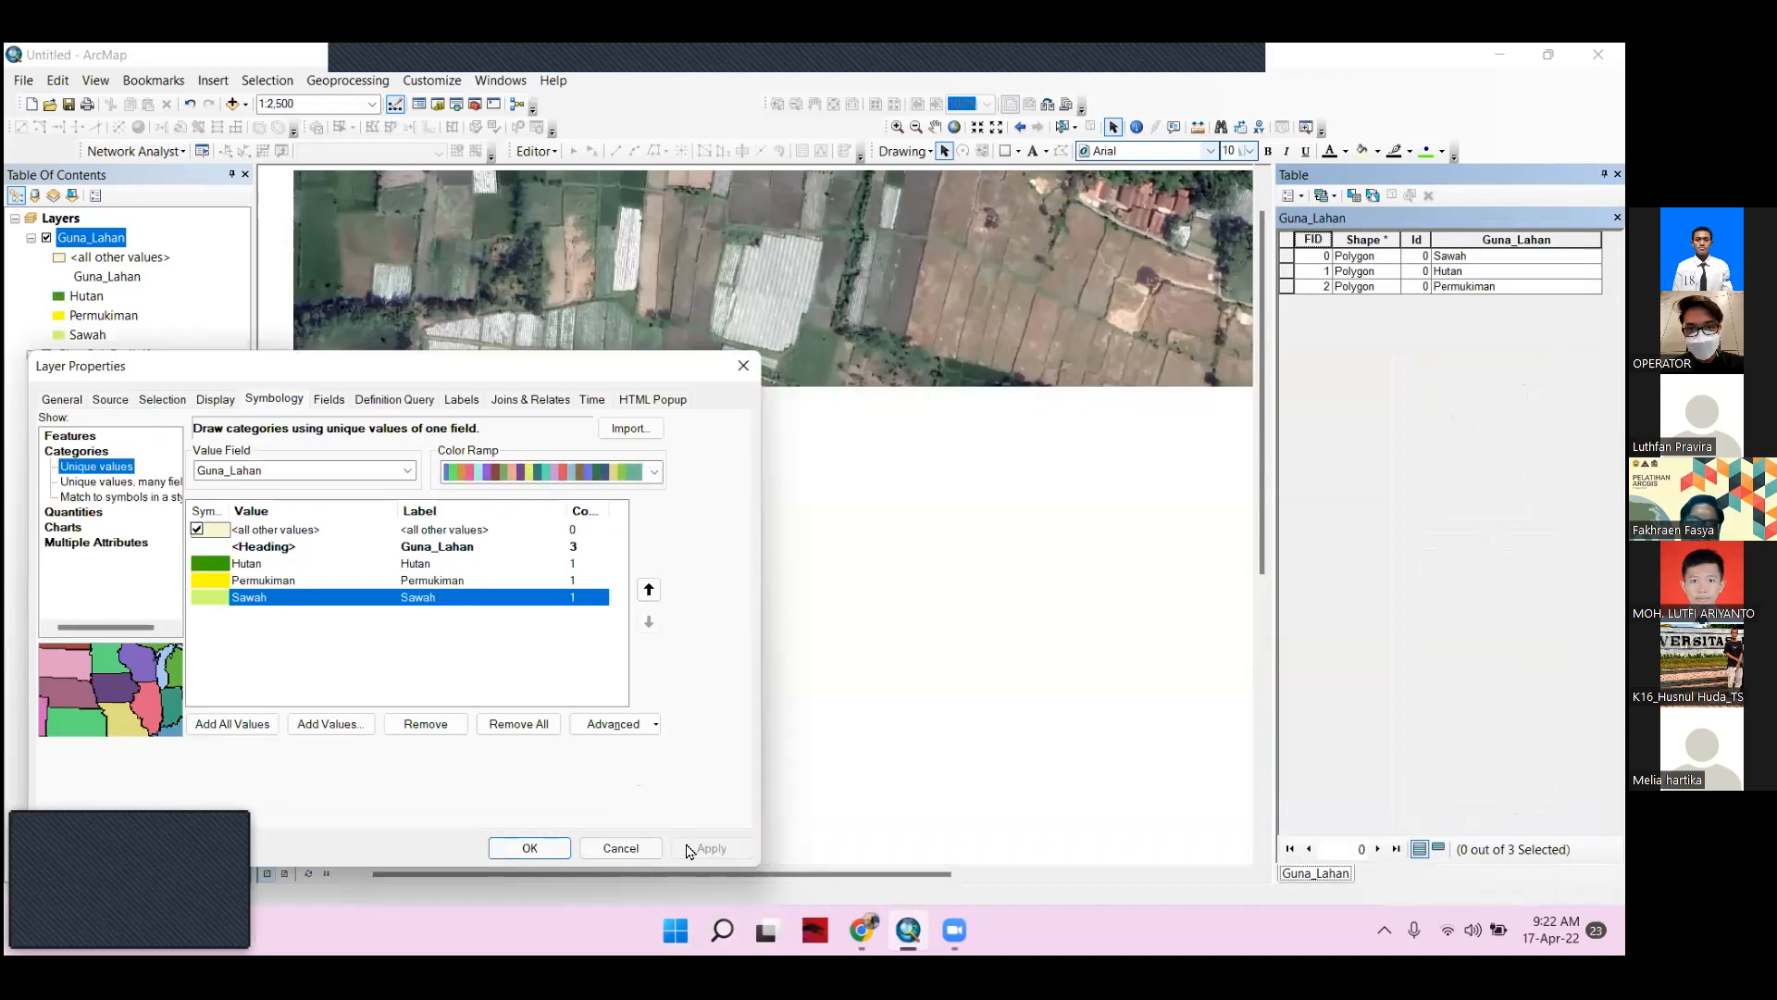
left_click_drag(627, 381, 644, 332)
left_click(551, 814)
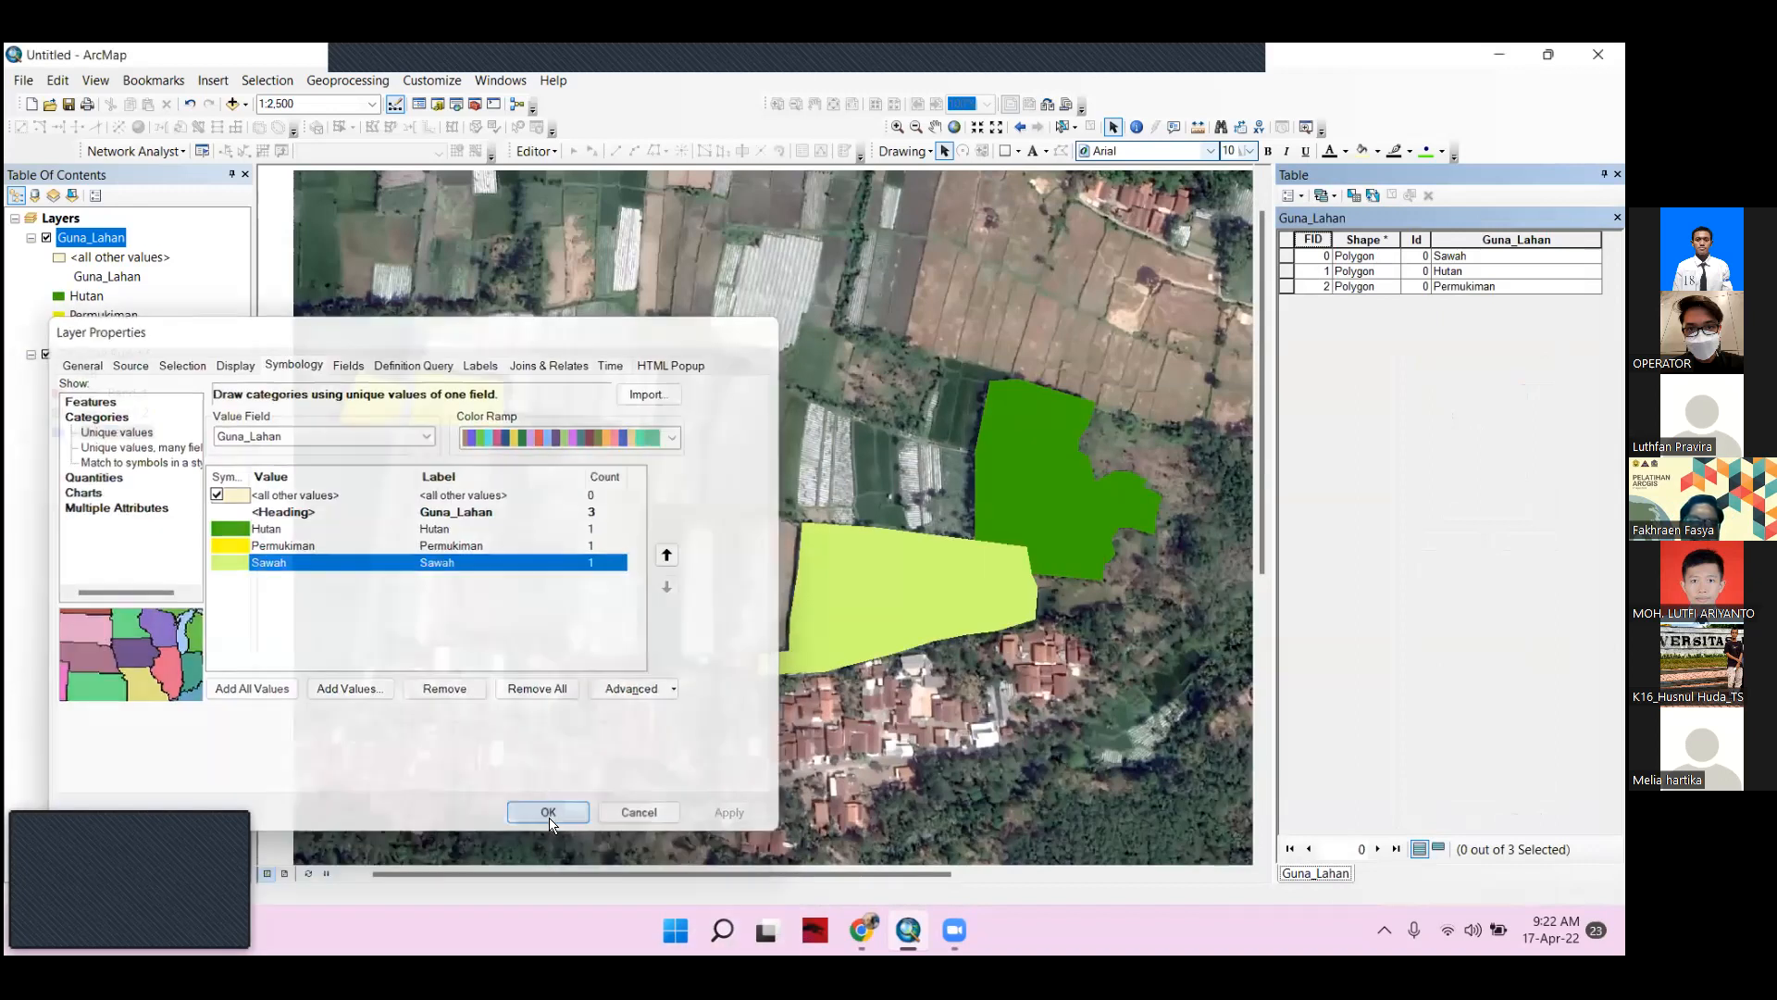
Check the recolored Guna_Lahan polygons against their legend classes and view the Hutan symbol's settings without changing them
scroll(846, 437, "up", 2)
scroll(846, 437, "down", 1)
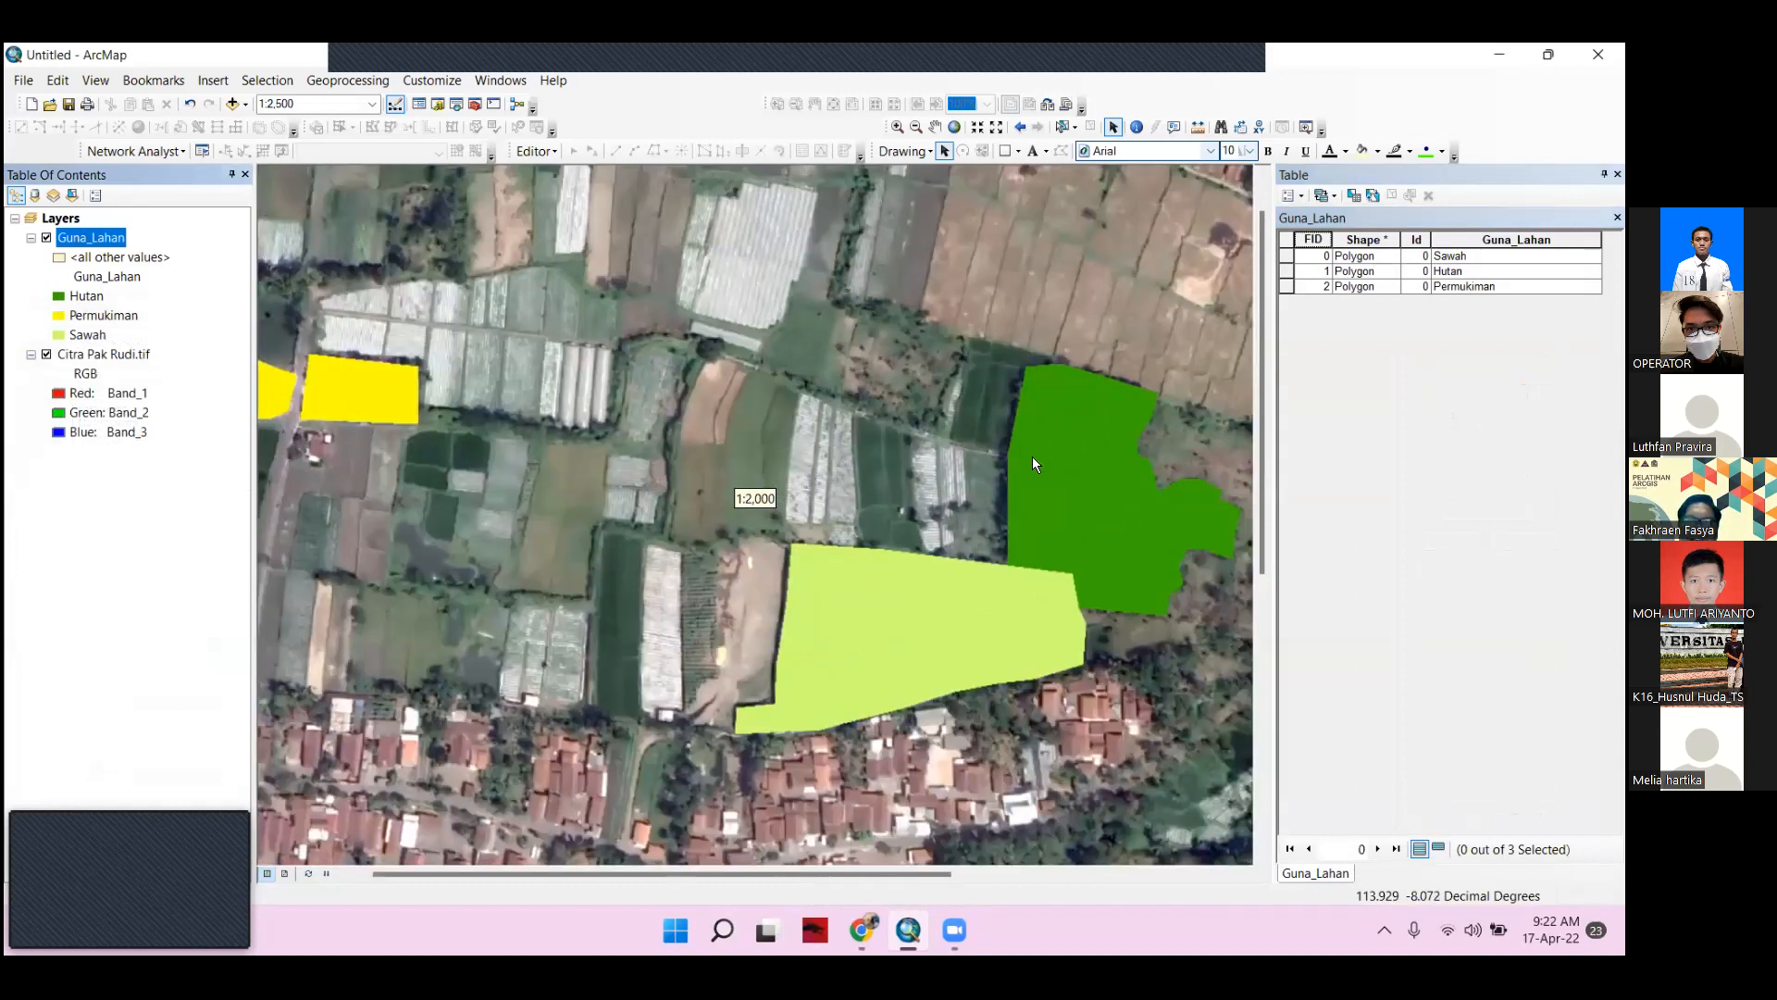
left_click_drag(604, 381, 698, 392)
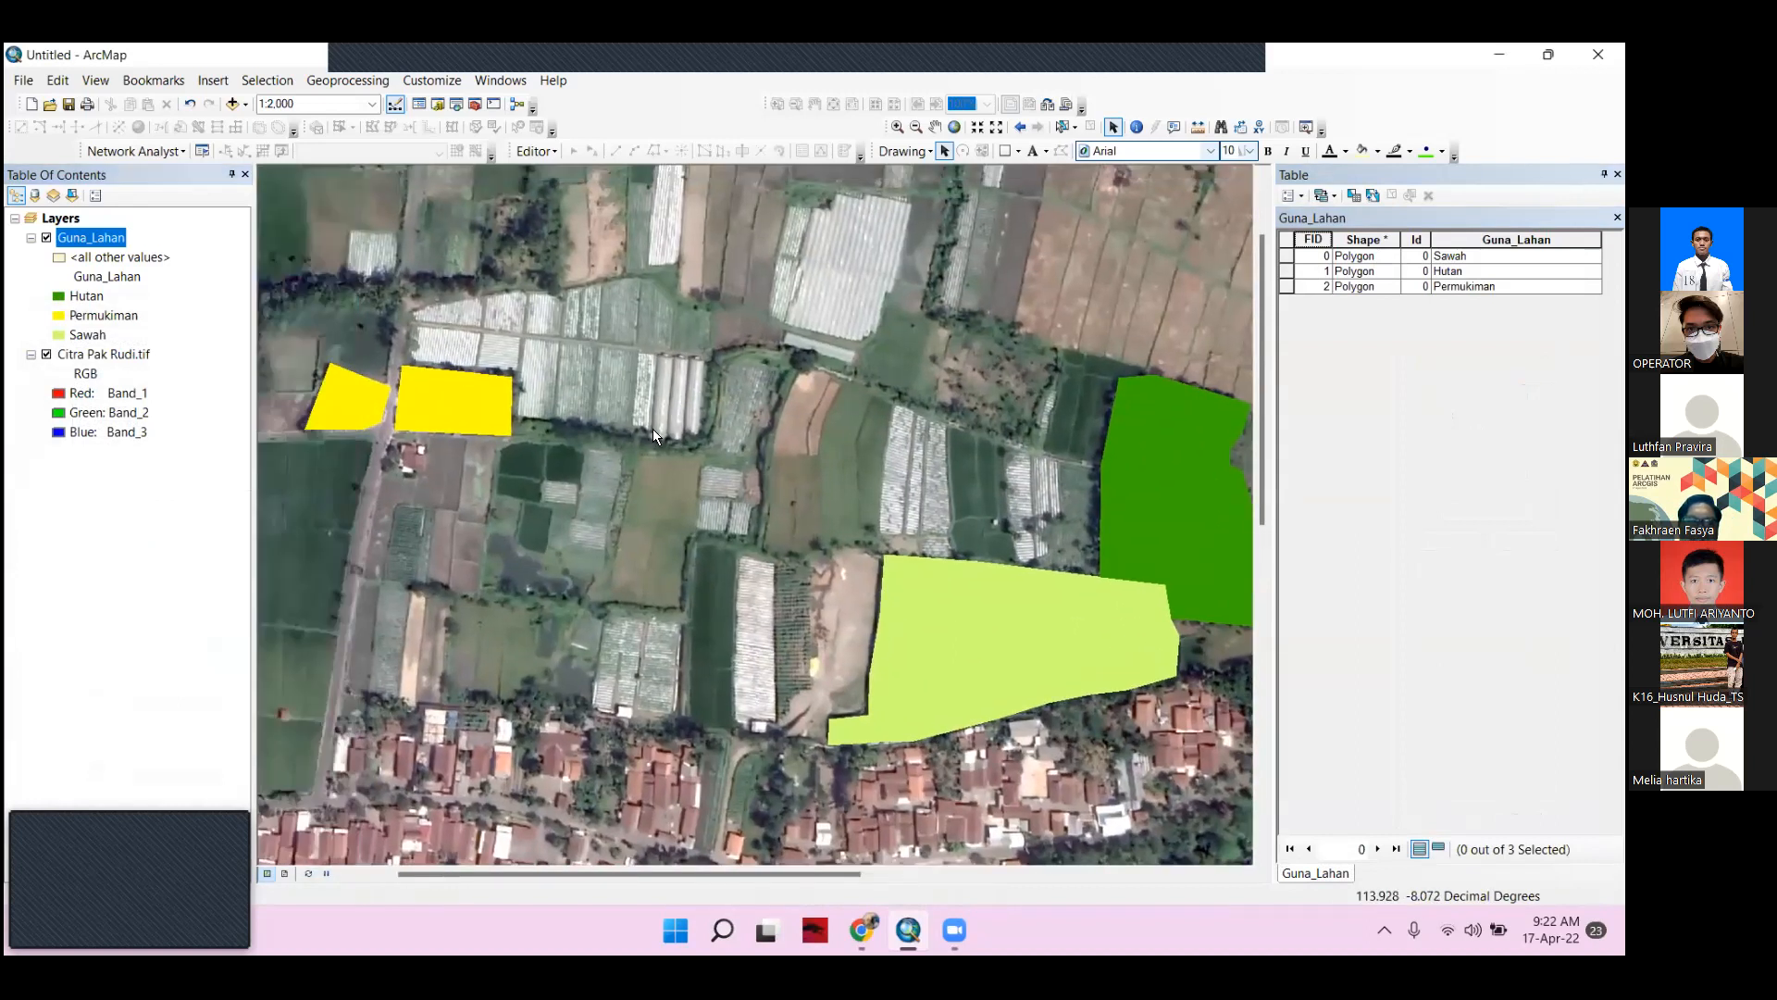
left_click_drag(1171, 590, 1127, 596)
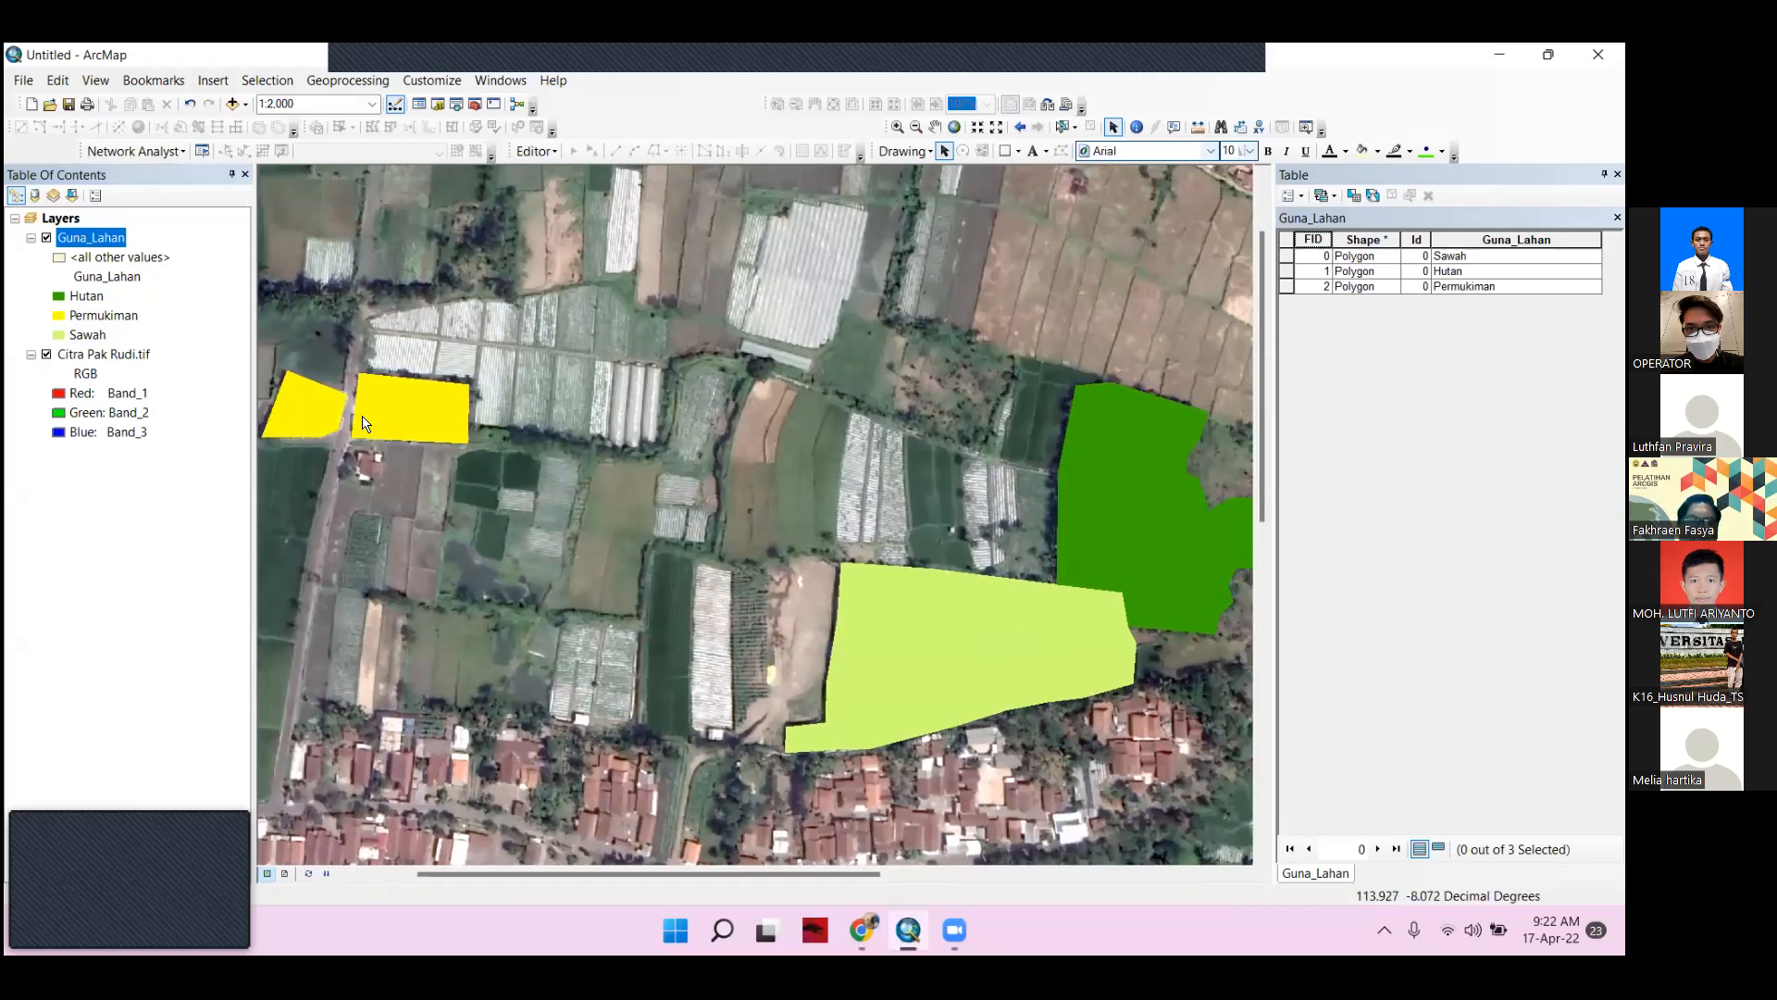
left_click(81, 315)
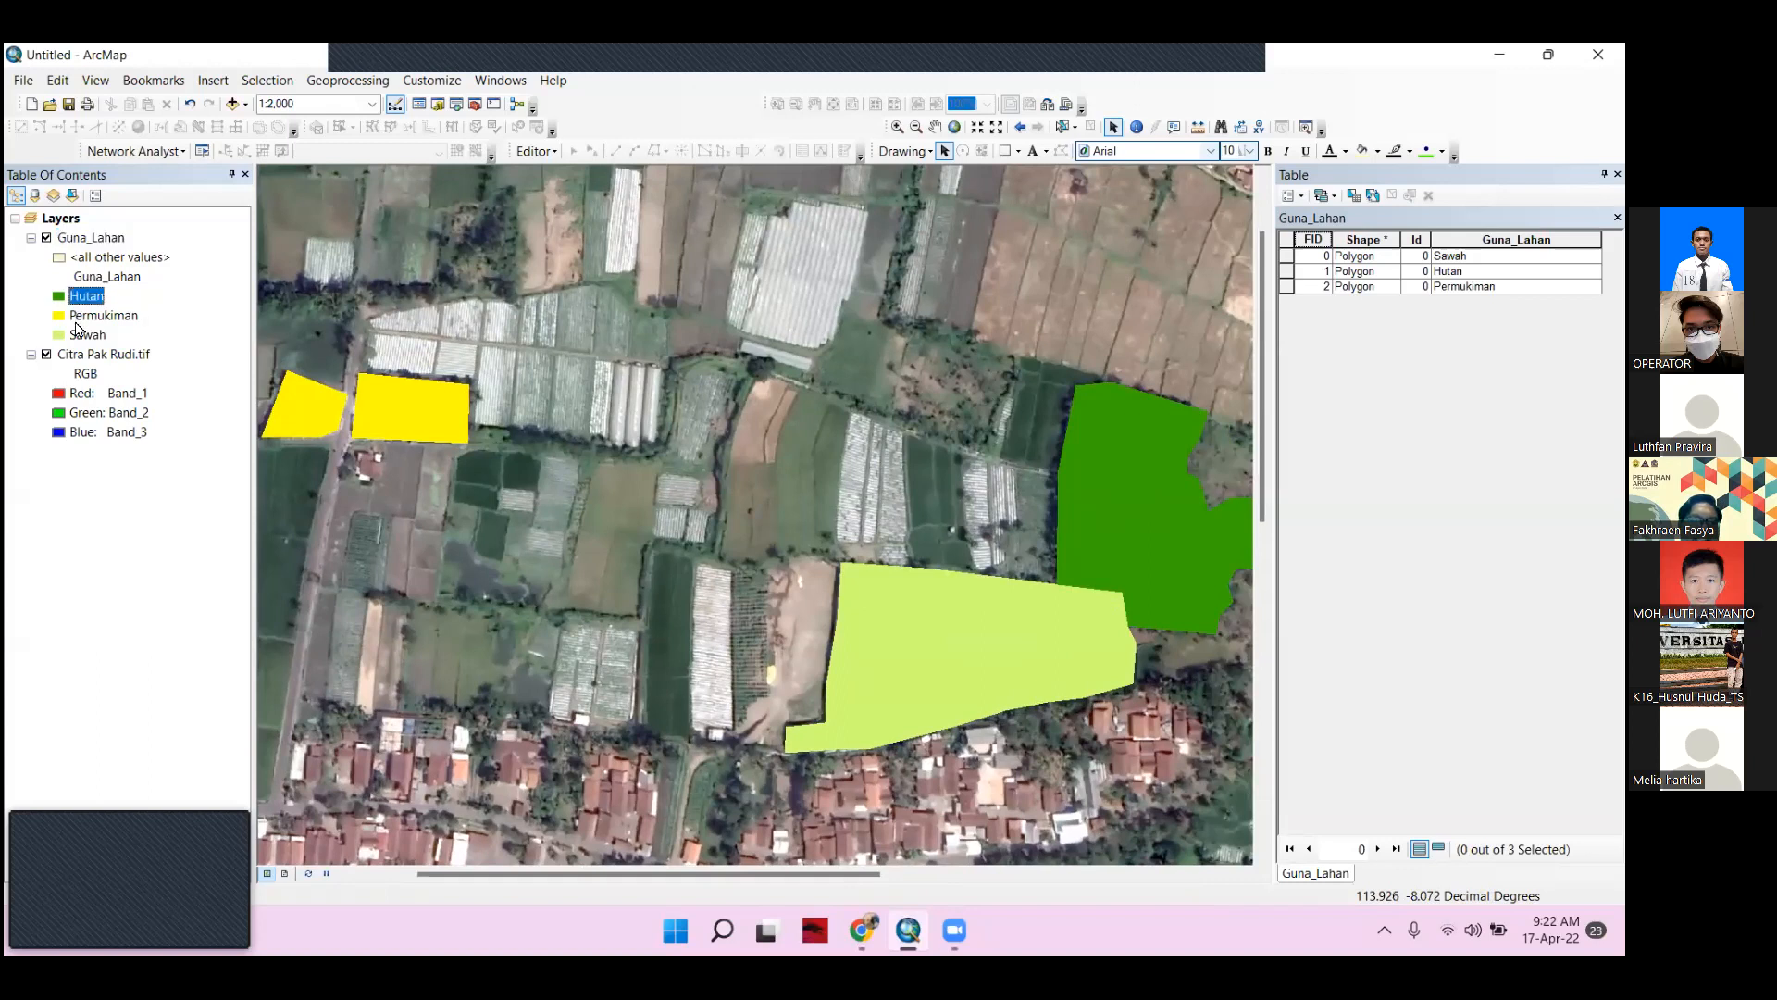
left_click(81, 297)
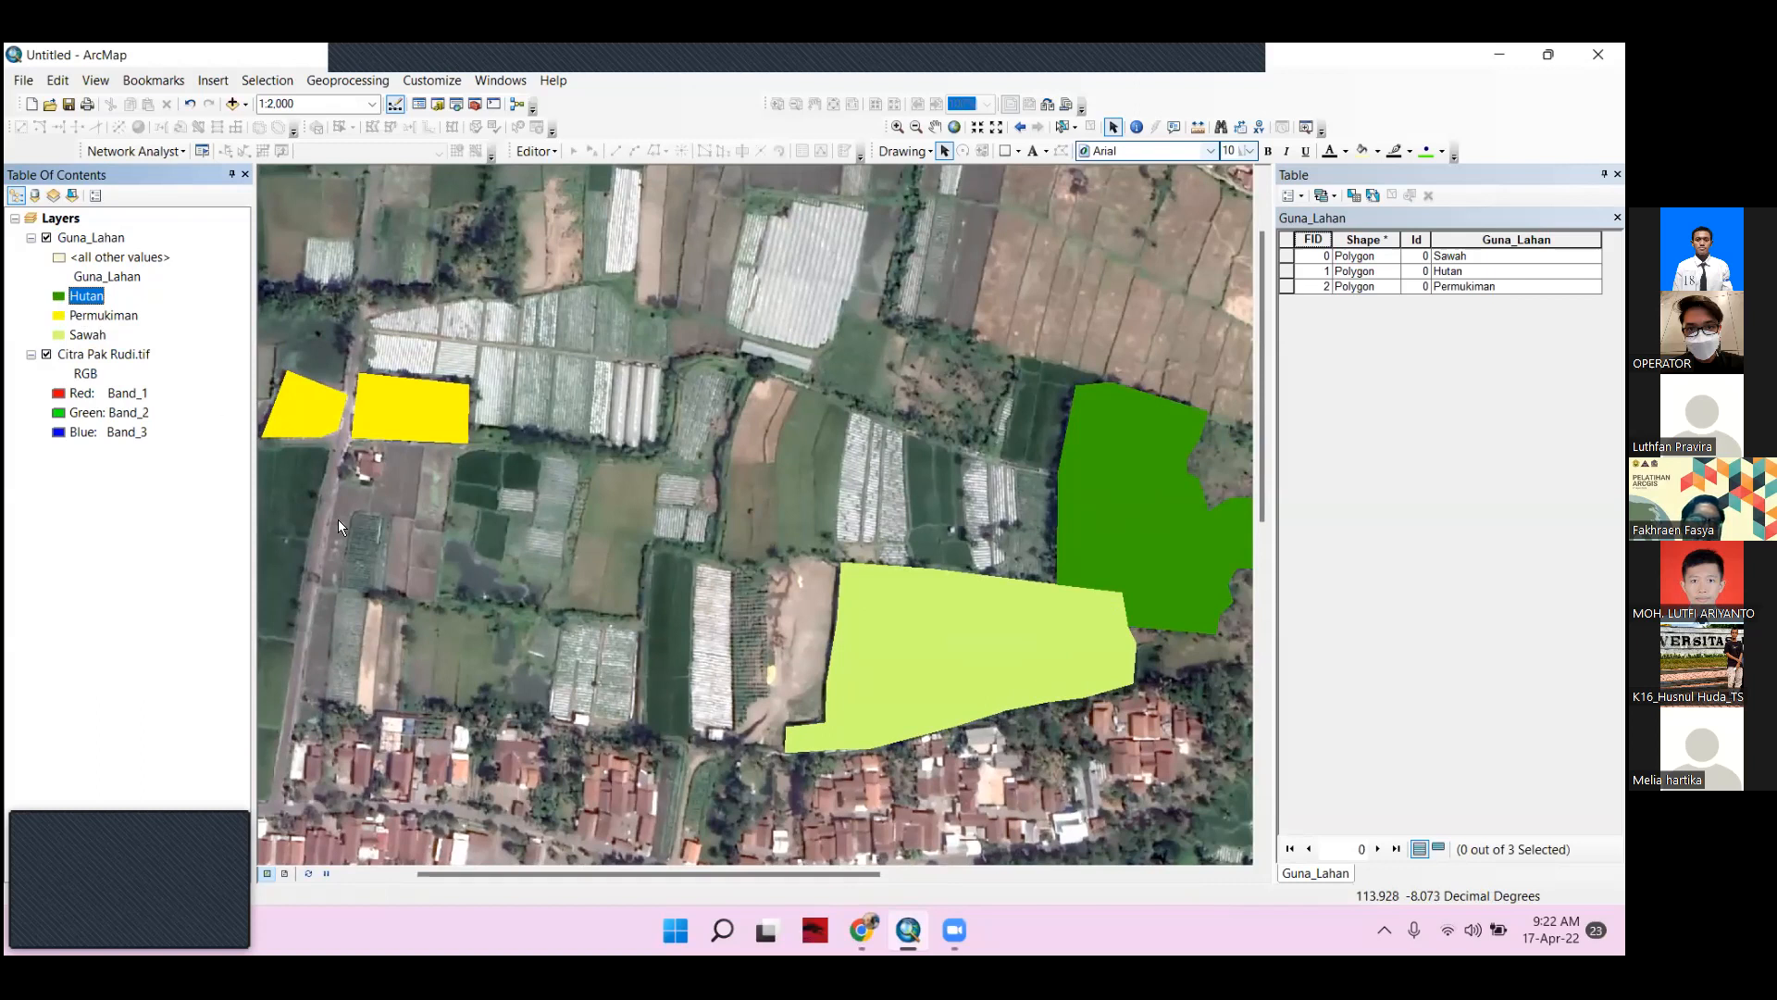
left_click(57, 298)
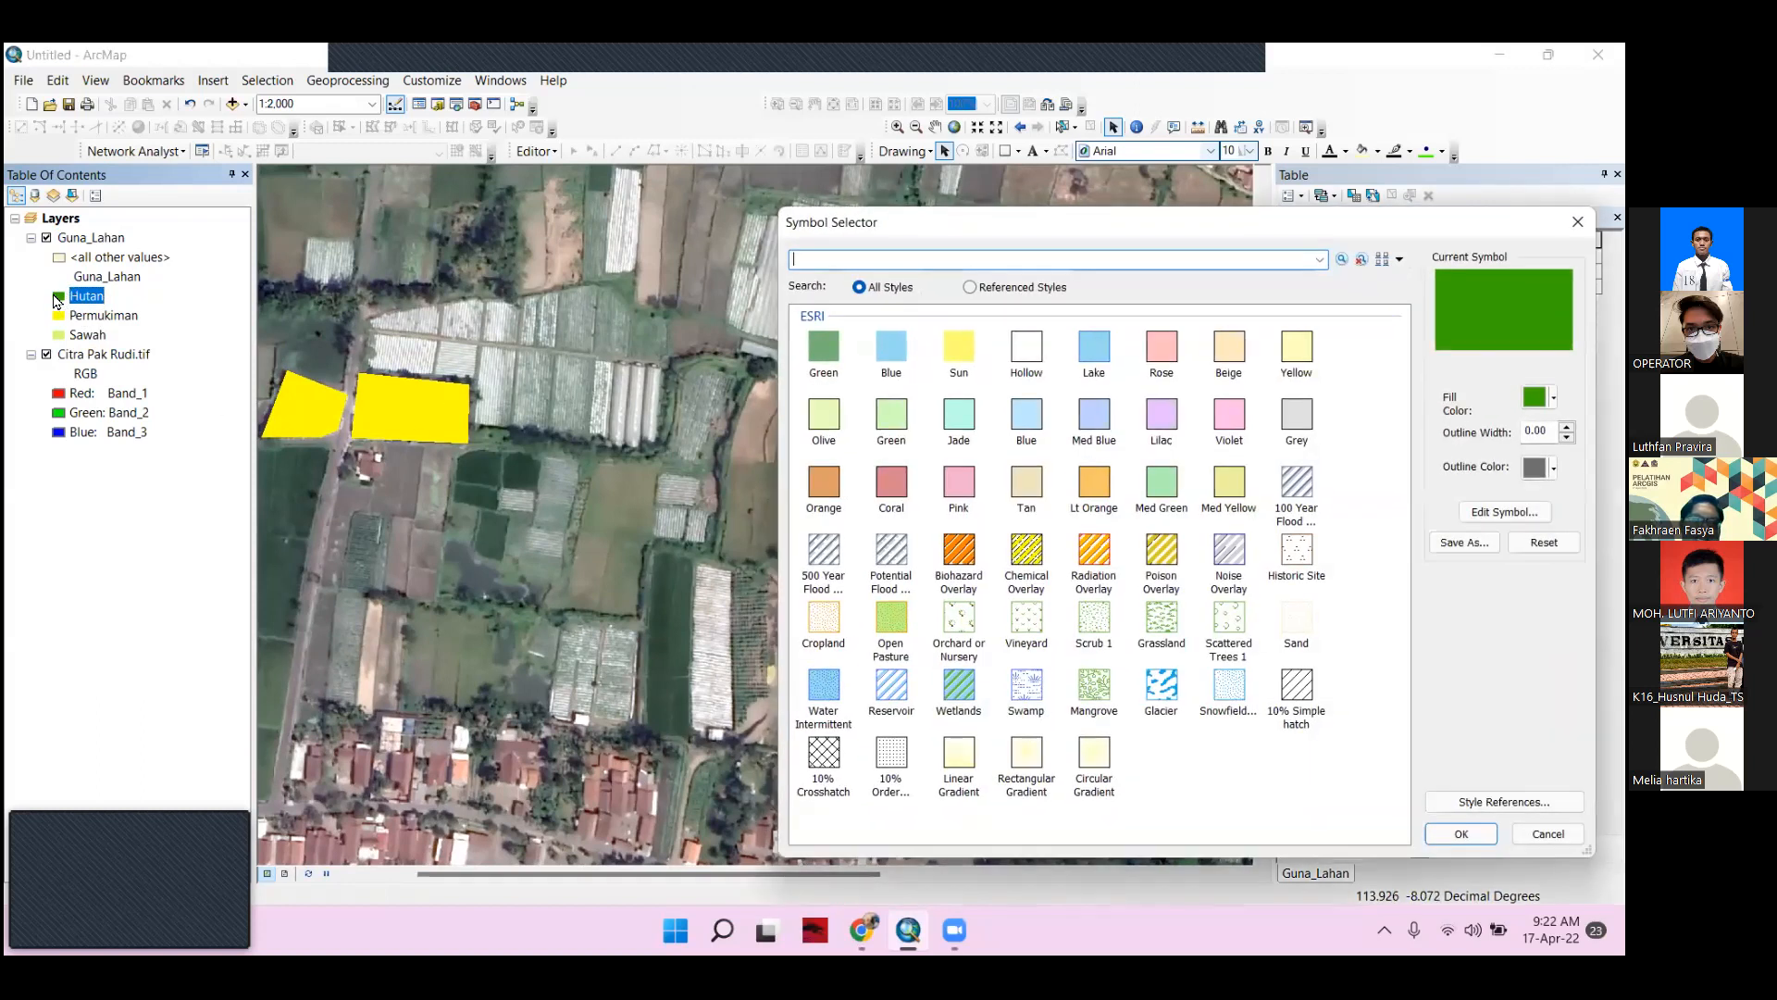
left_click(1578, 222)
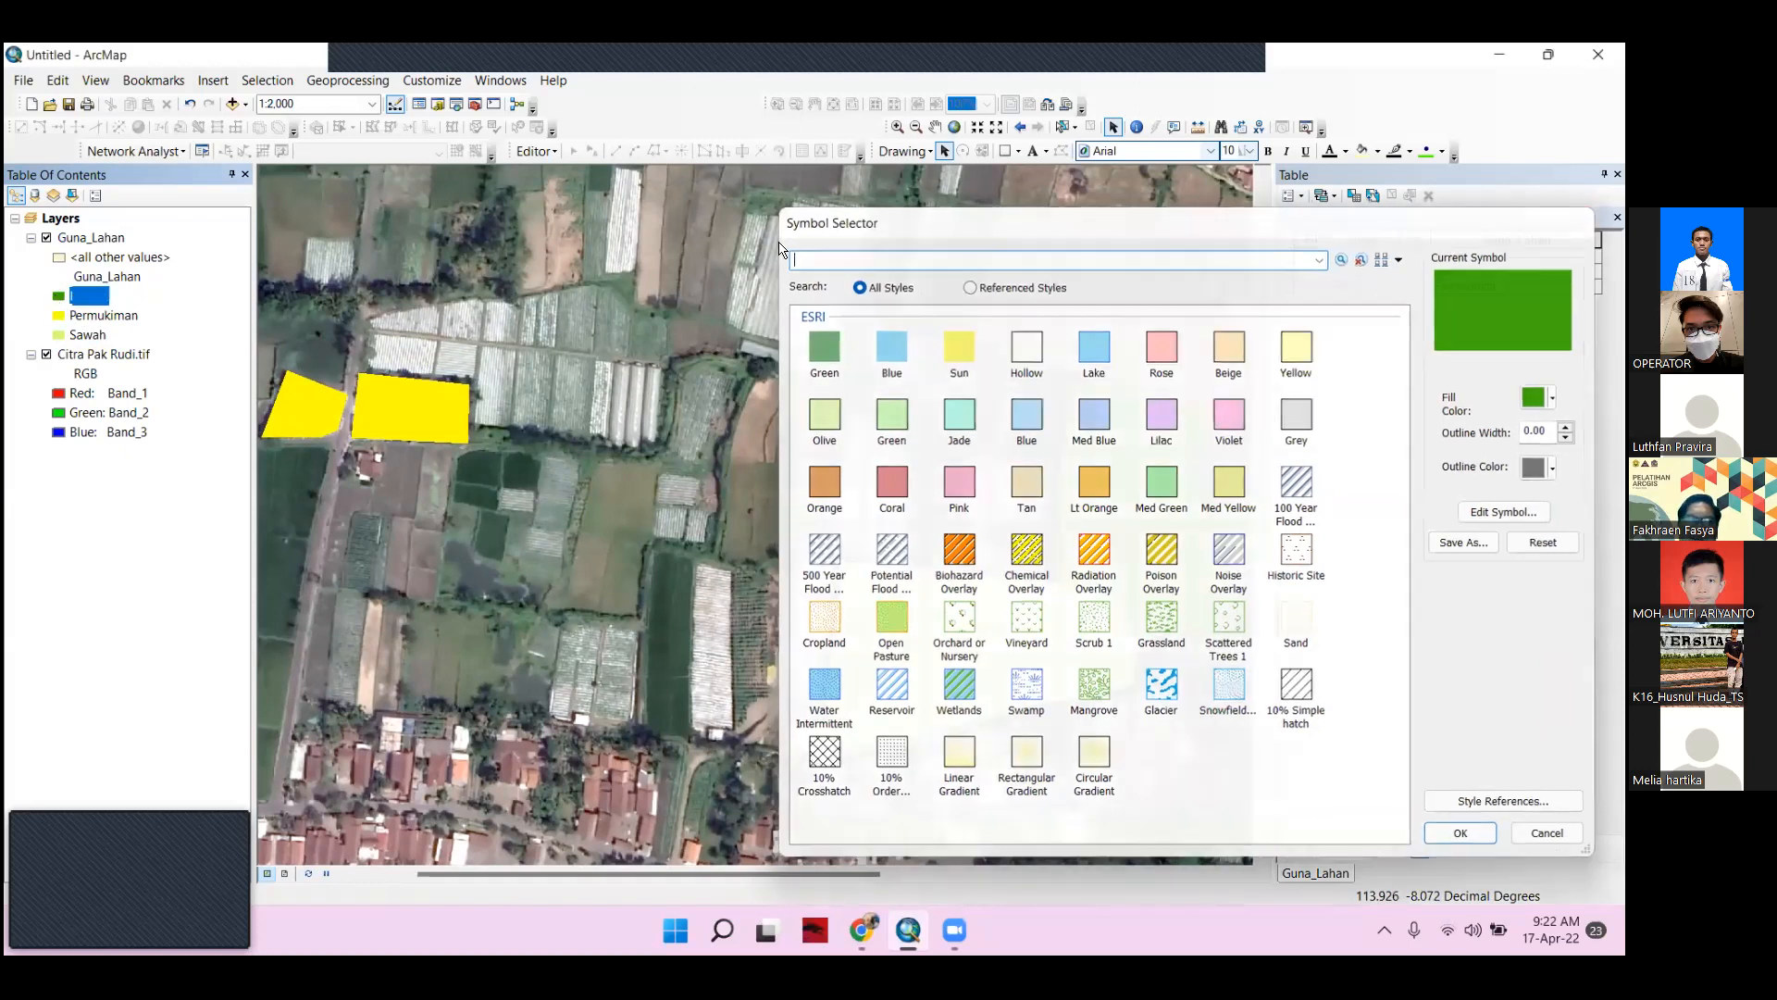
left_click(58, 316)
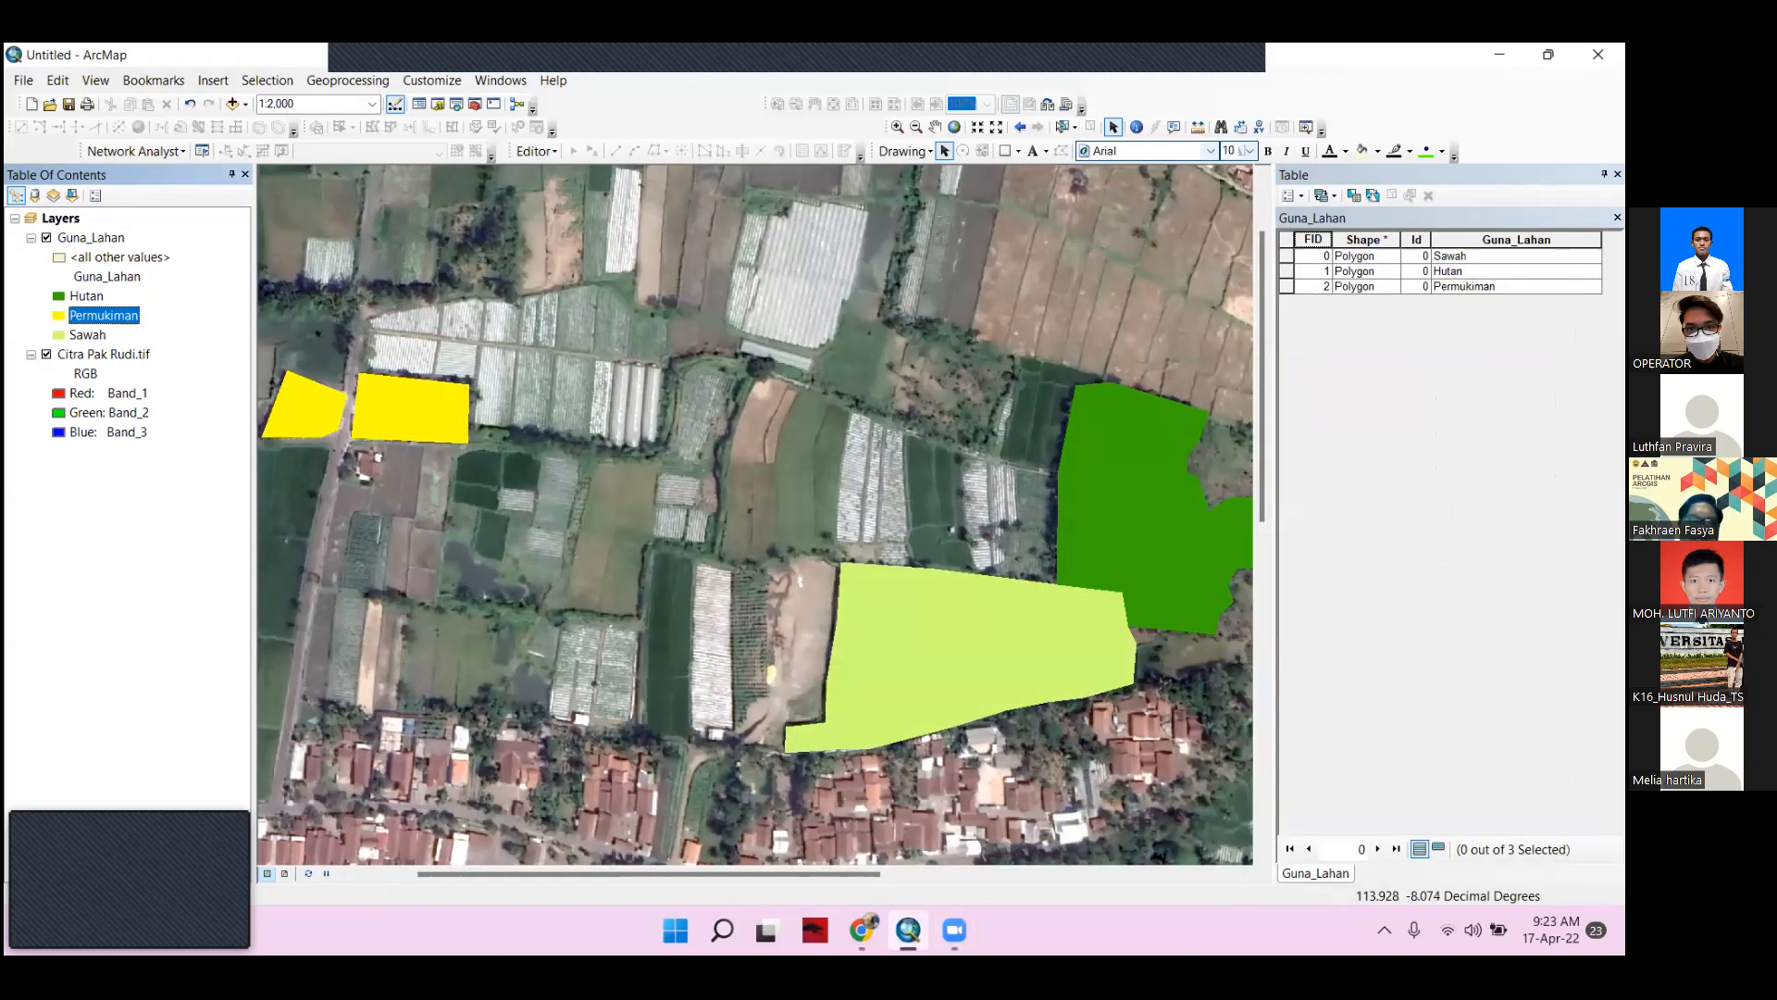
Switch to the Canva presentation in Chrome to view the example land use map, and return to ArcMap
mouse_move(861, 930)
left_click(861, 827)
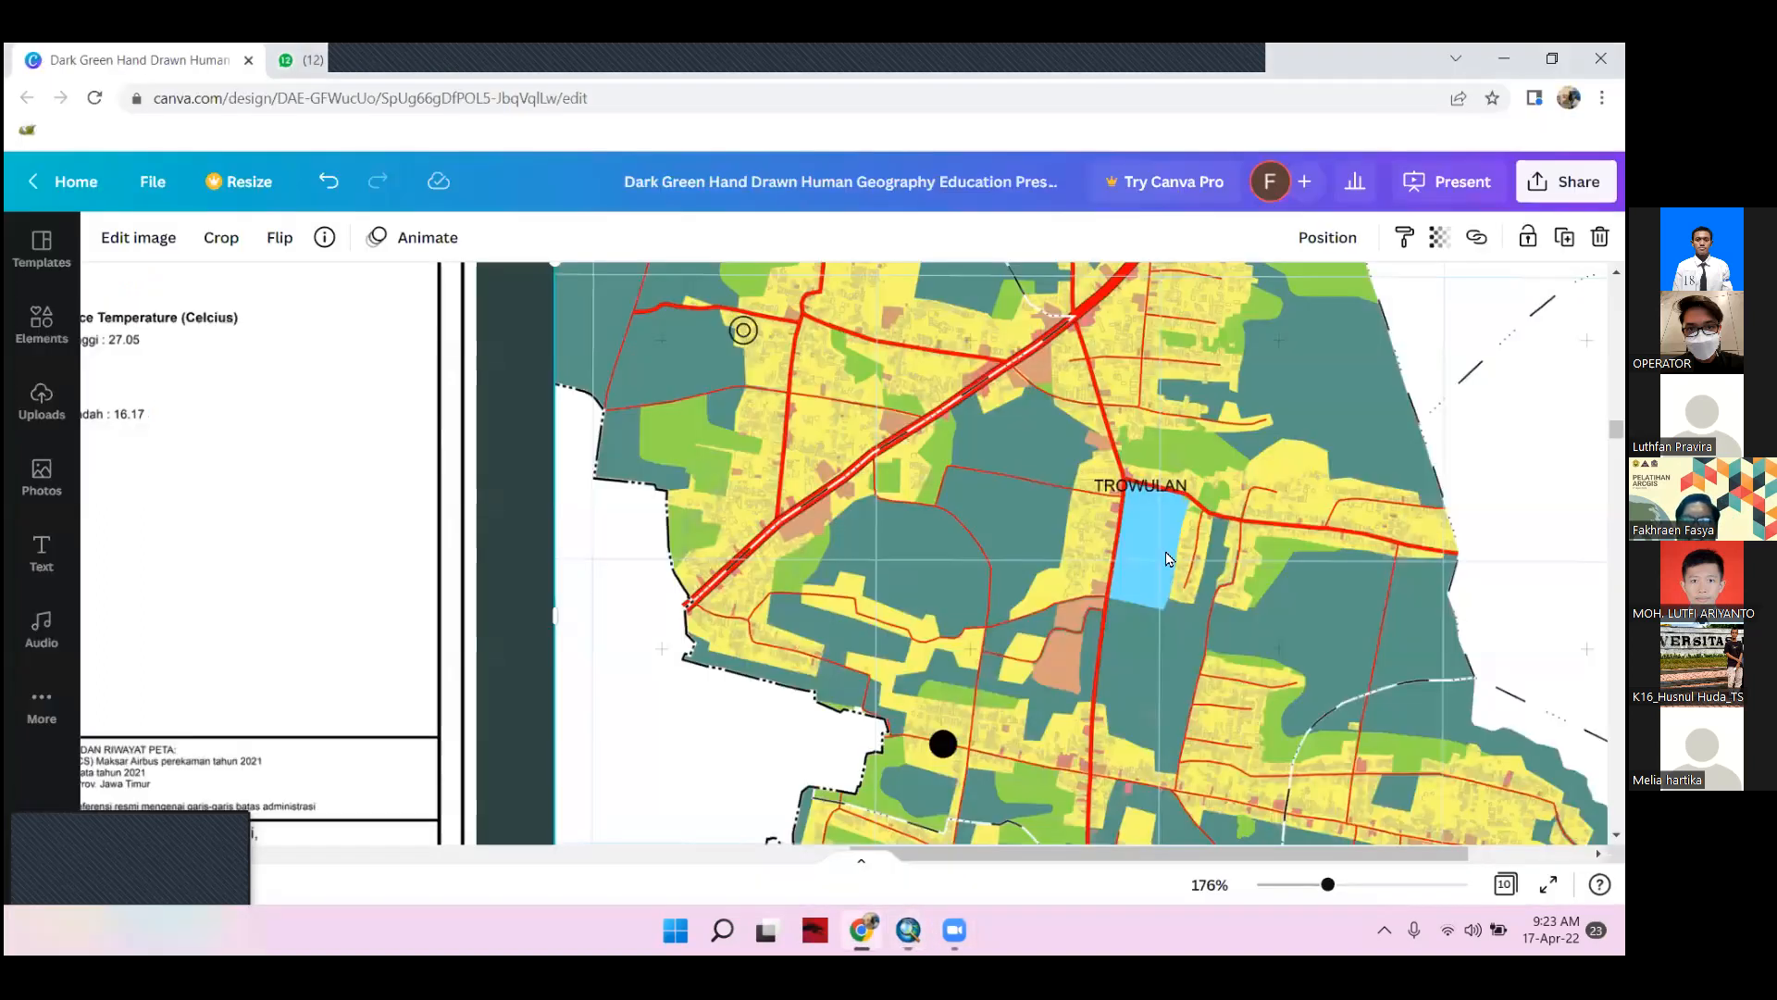
scroll(1262, 657, "down", 3)
scroll(1279, 633, "up", 3)
left_click(908, 931)
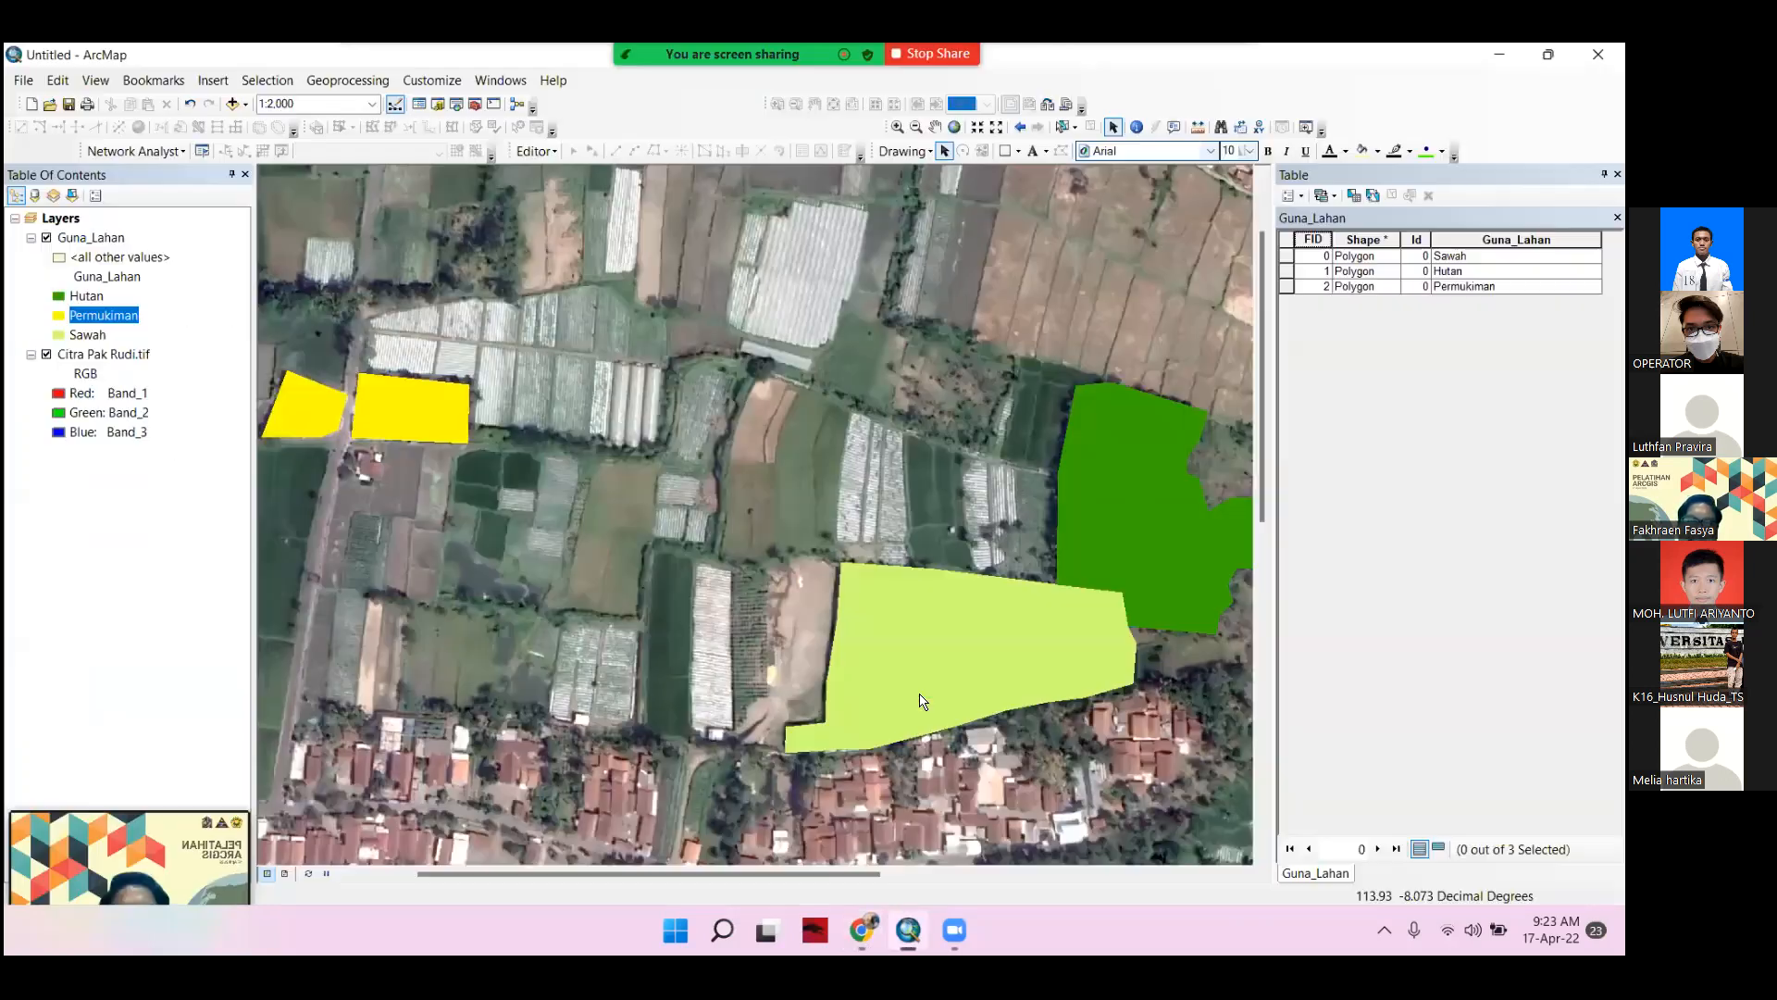
Add a field named Luas of type Double to the Guna_Lahan attribute table
left_click_drag(973, 587, 1039, 550)
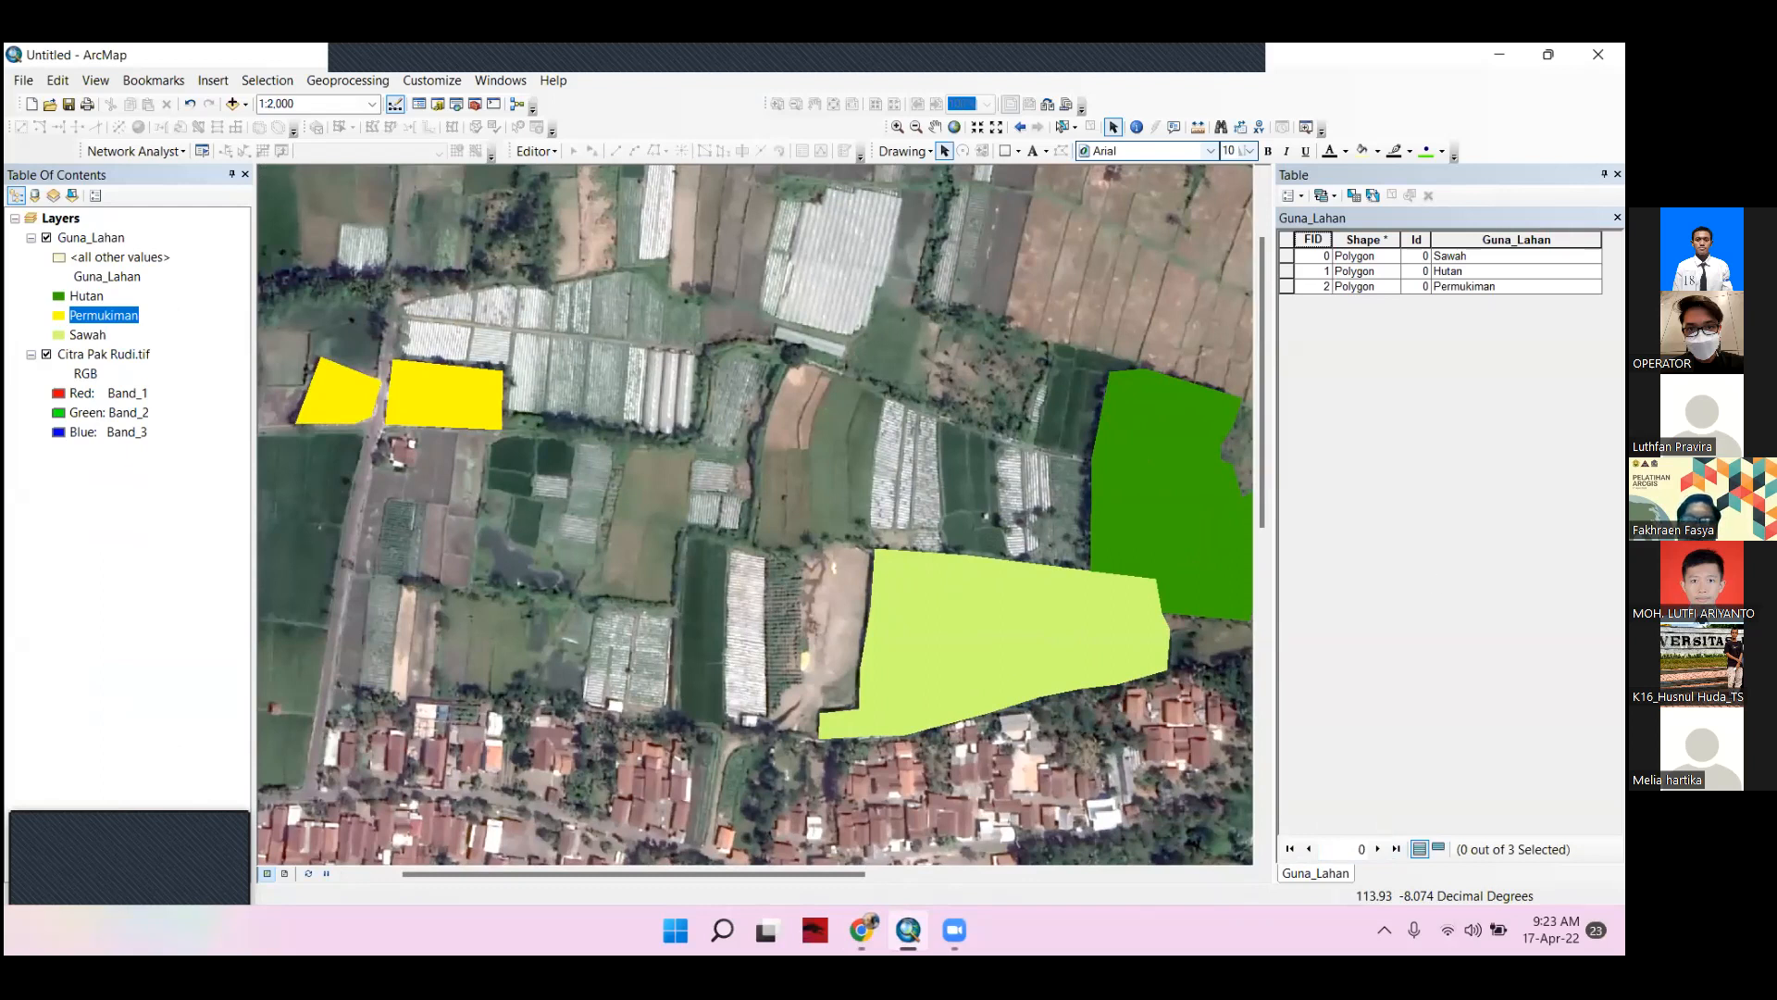
left_click(1289, 195)
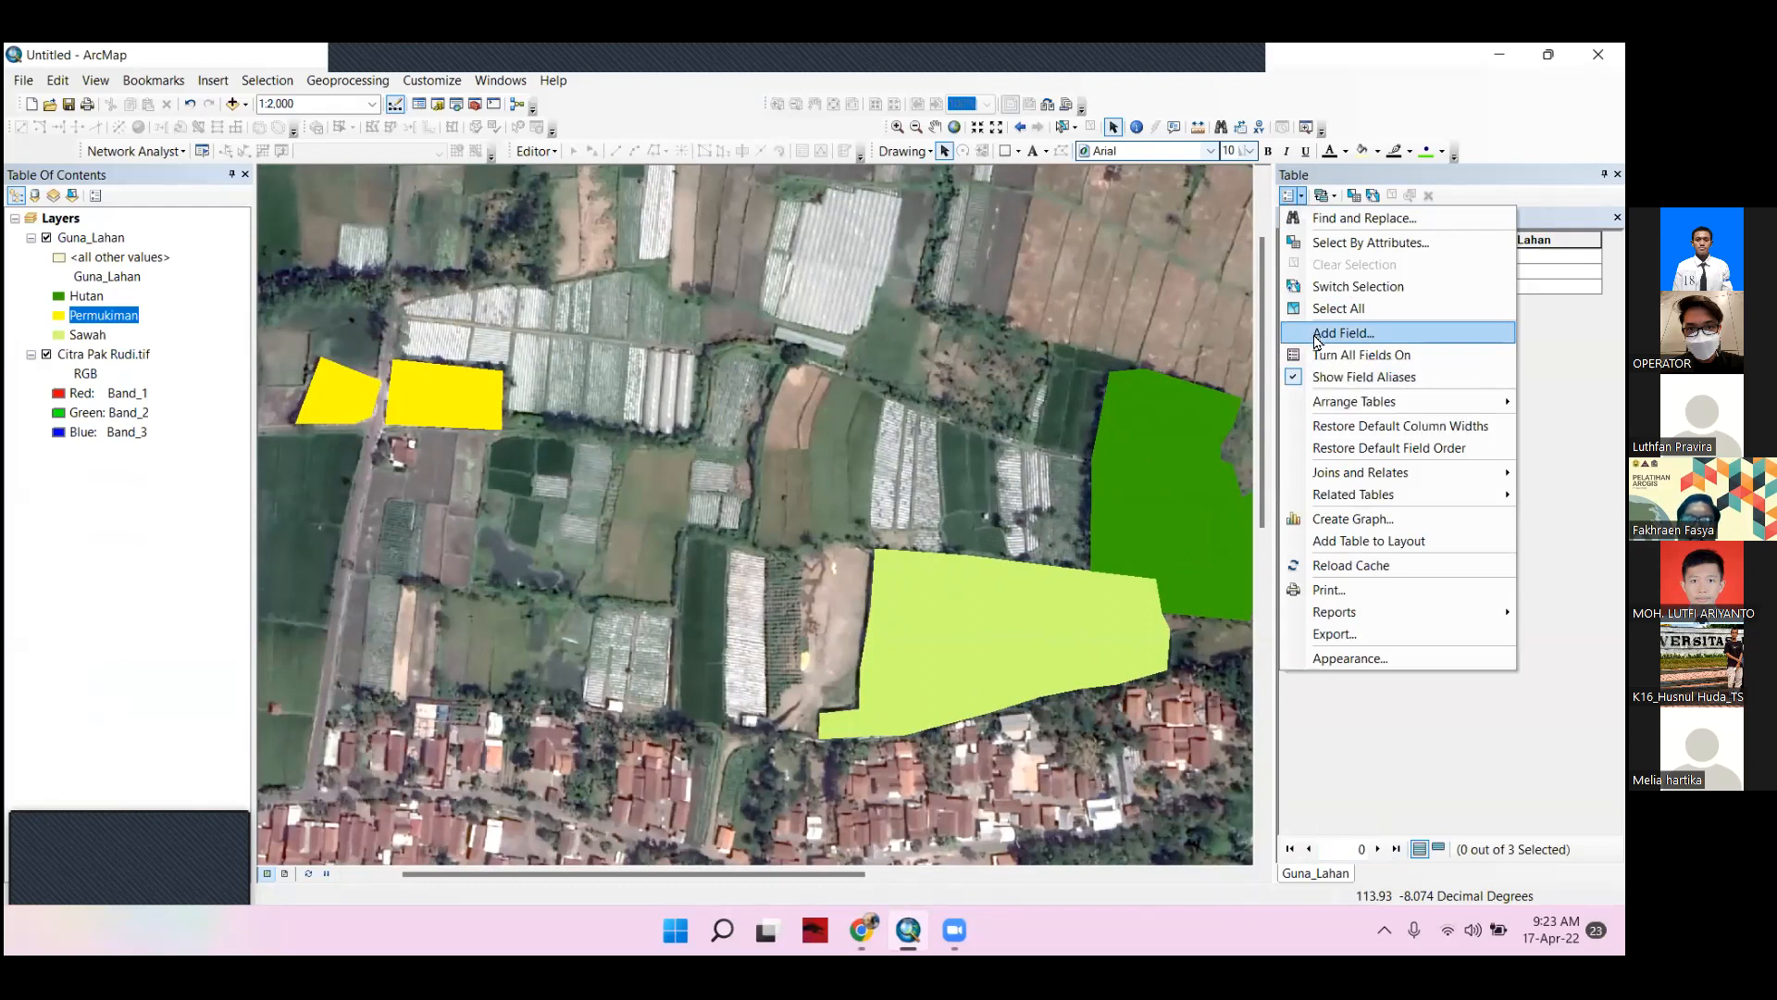
left_click(1343, 333)
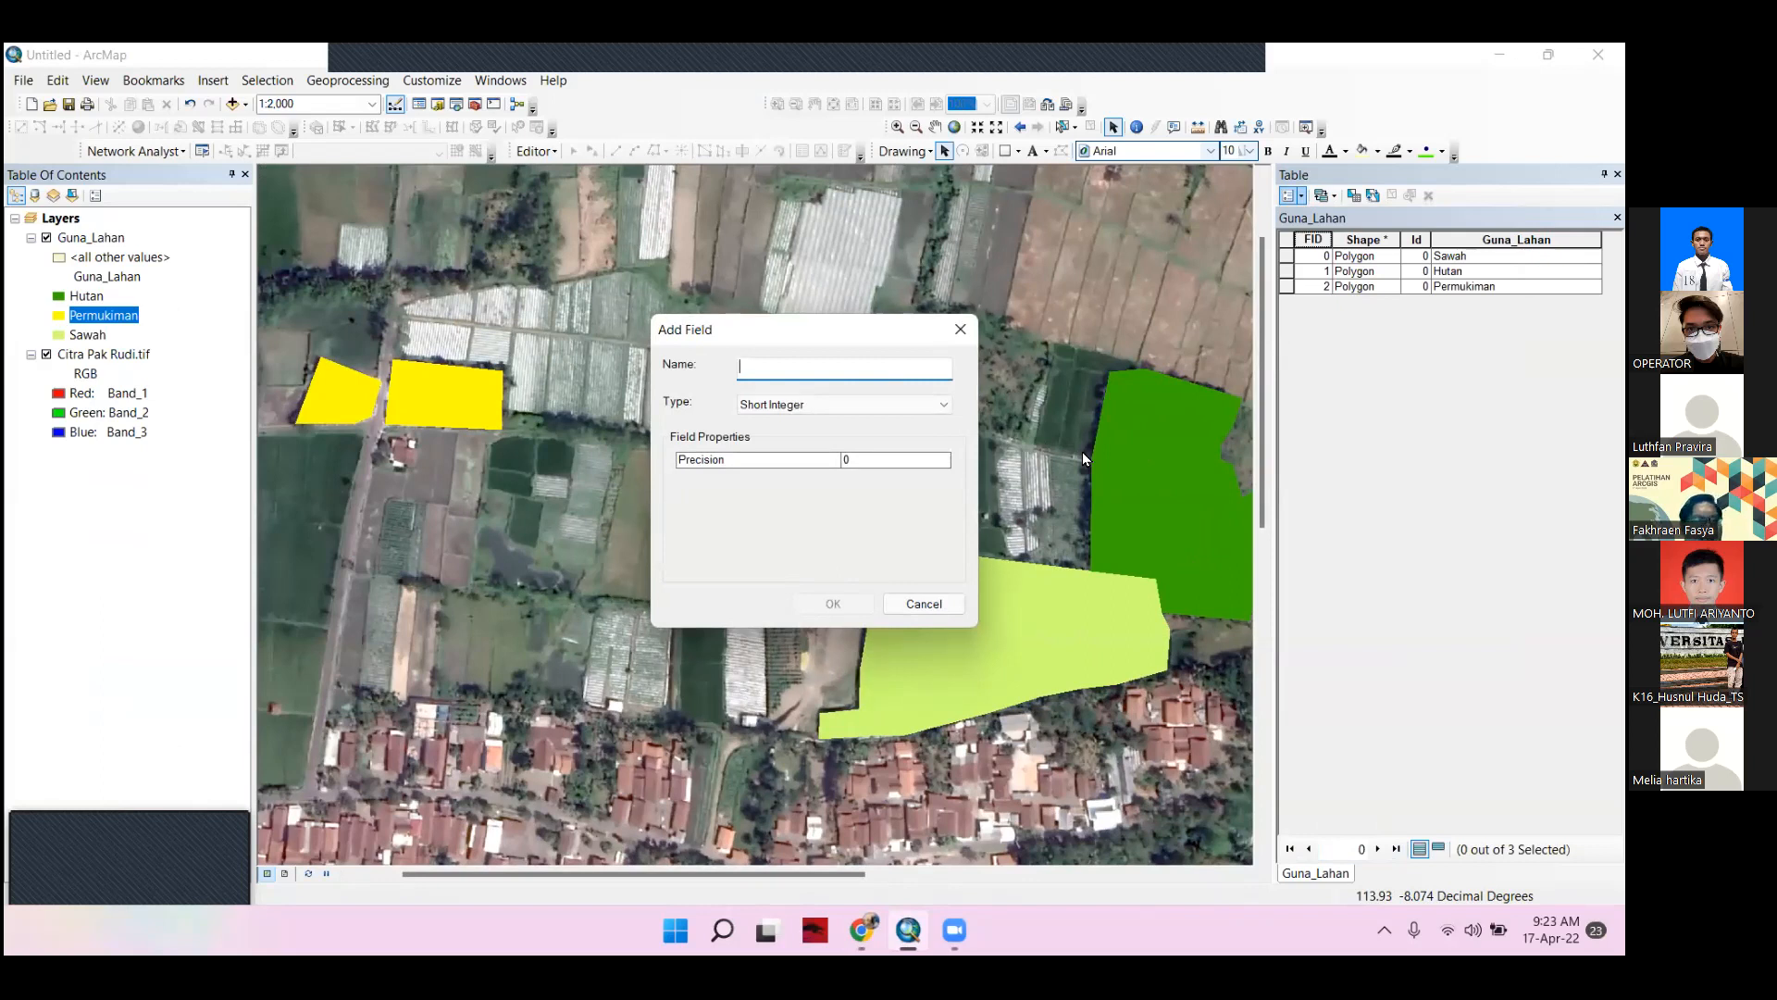
type("Luas")
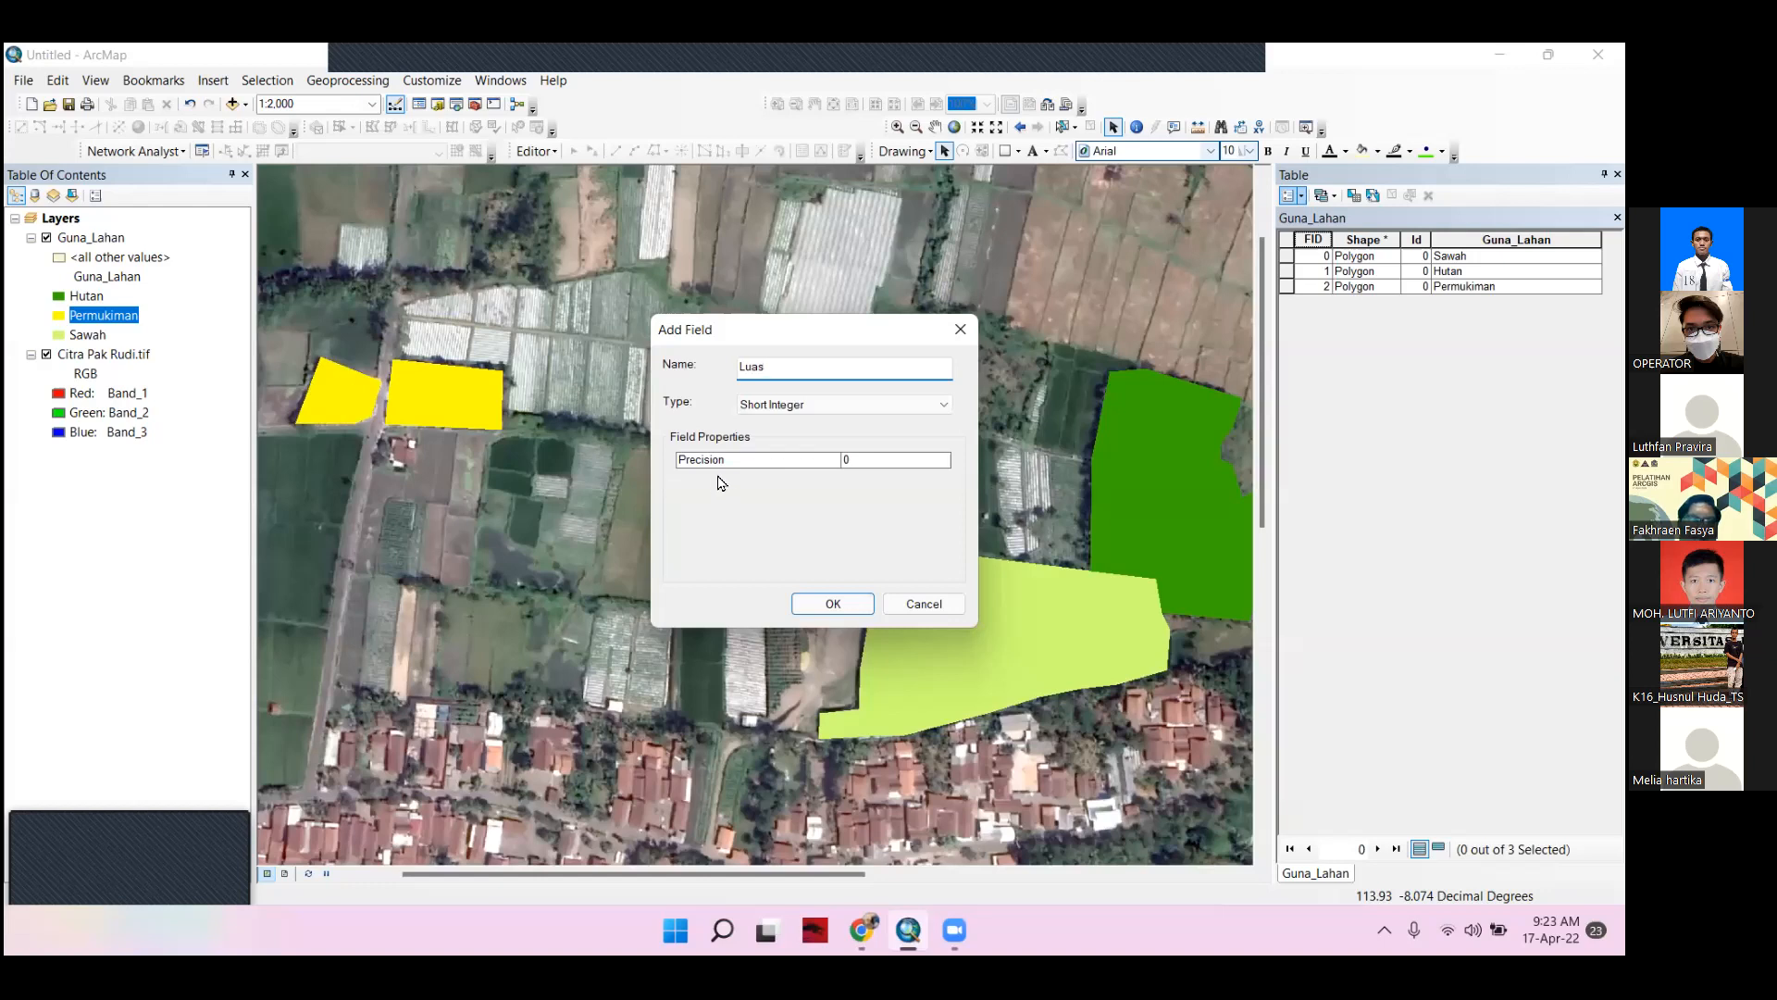
left_click(807, 404)
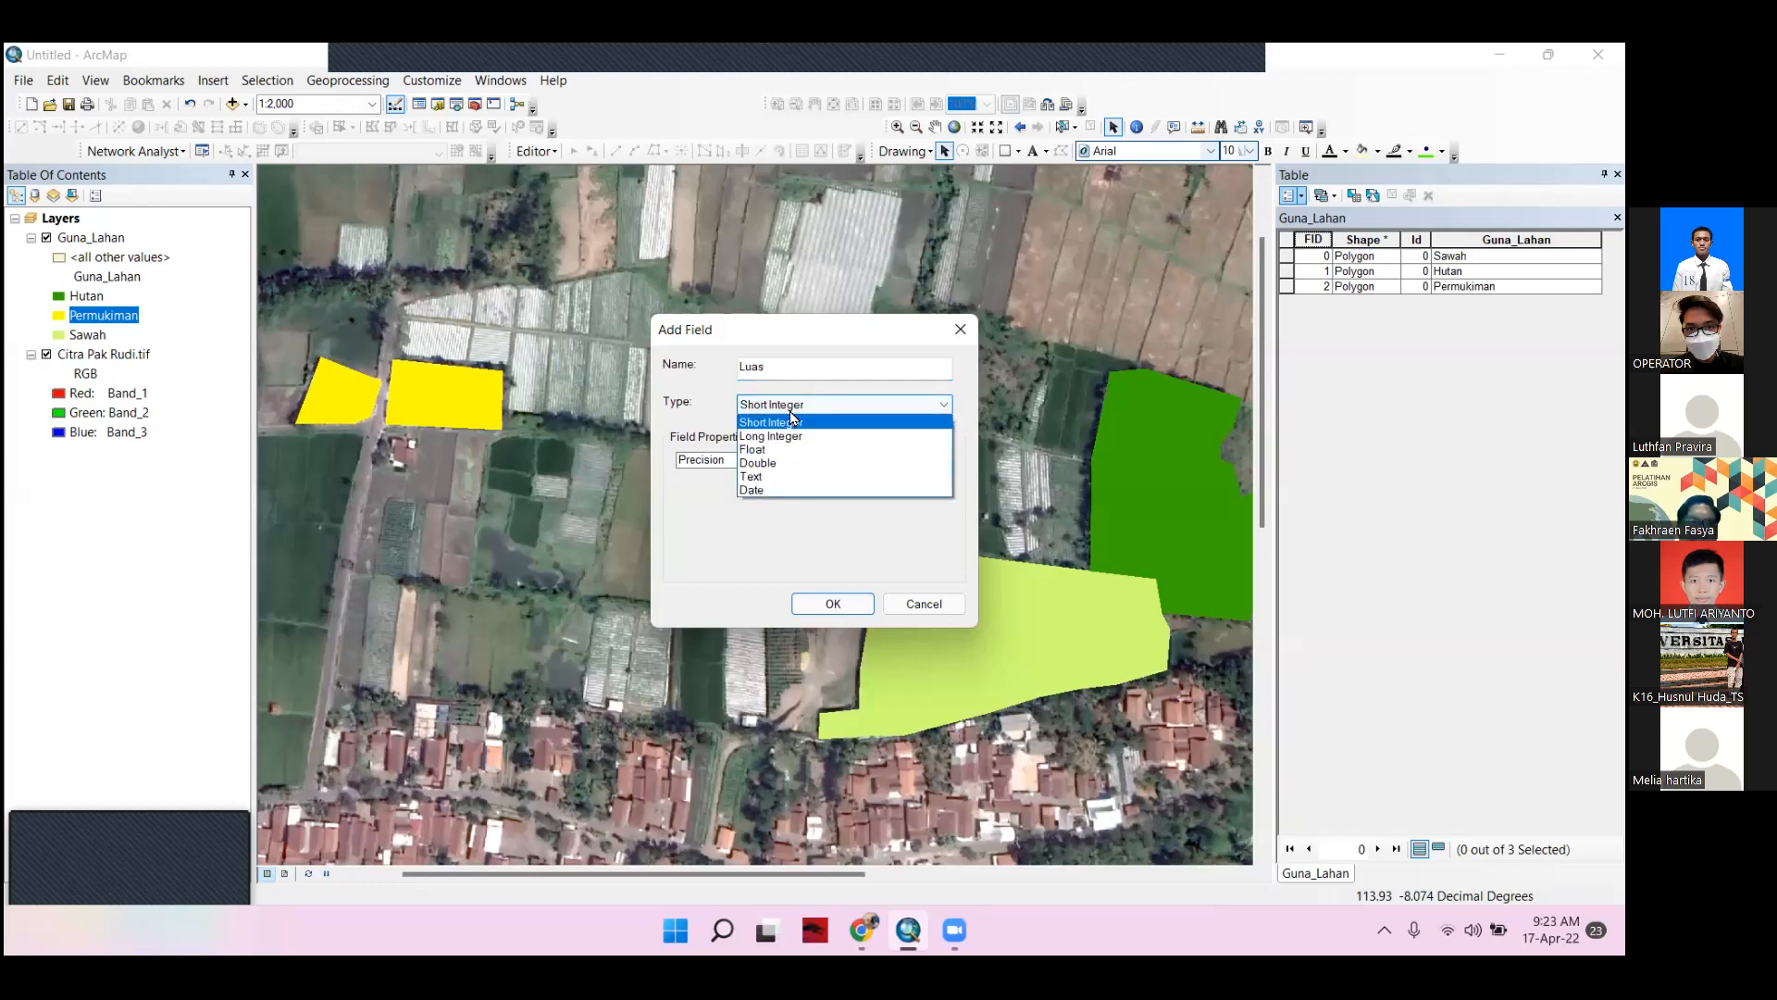
left_click(788, 463)
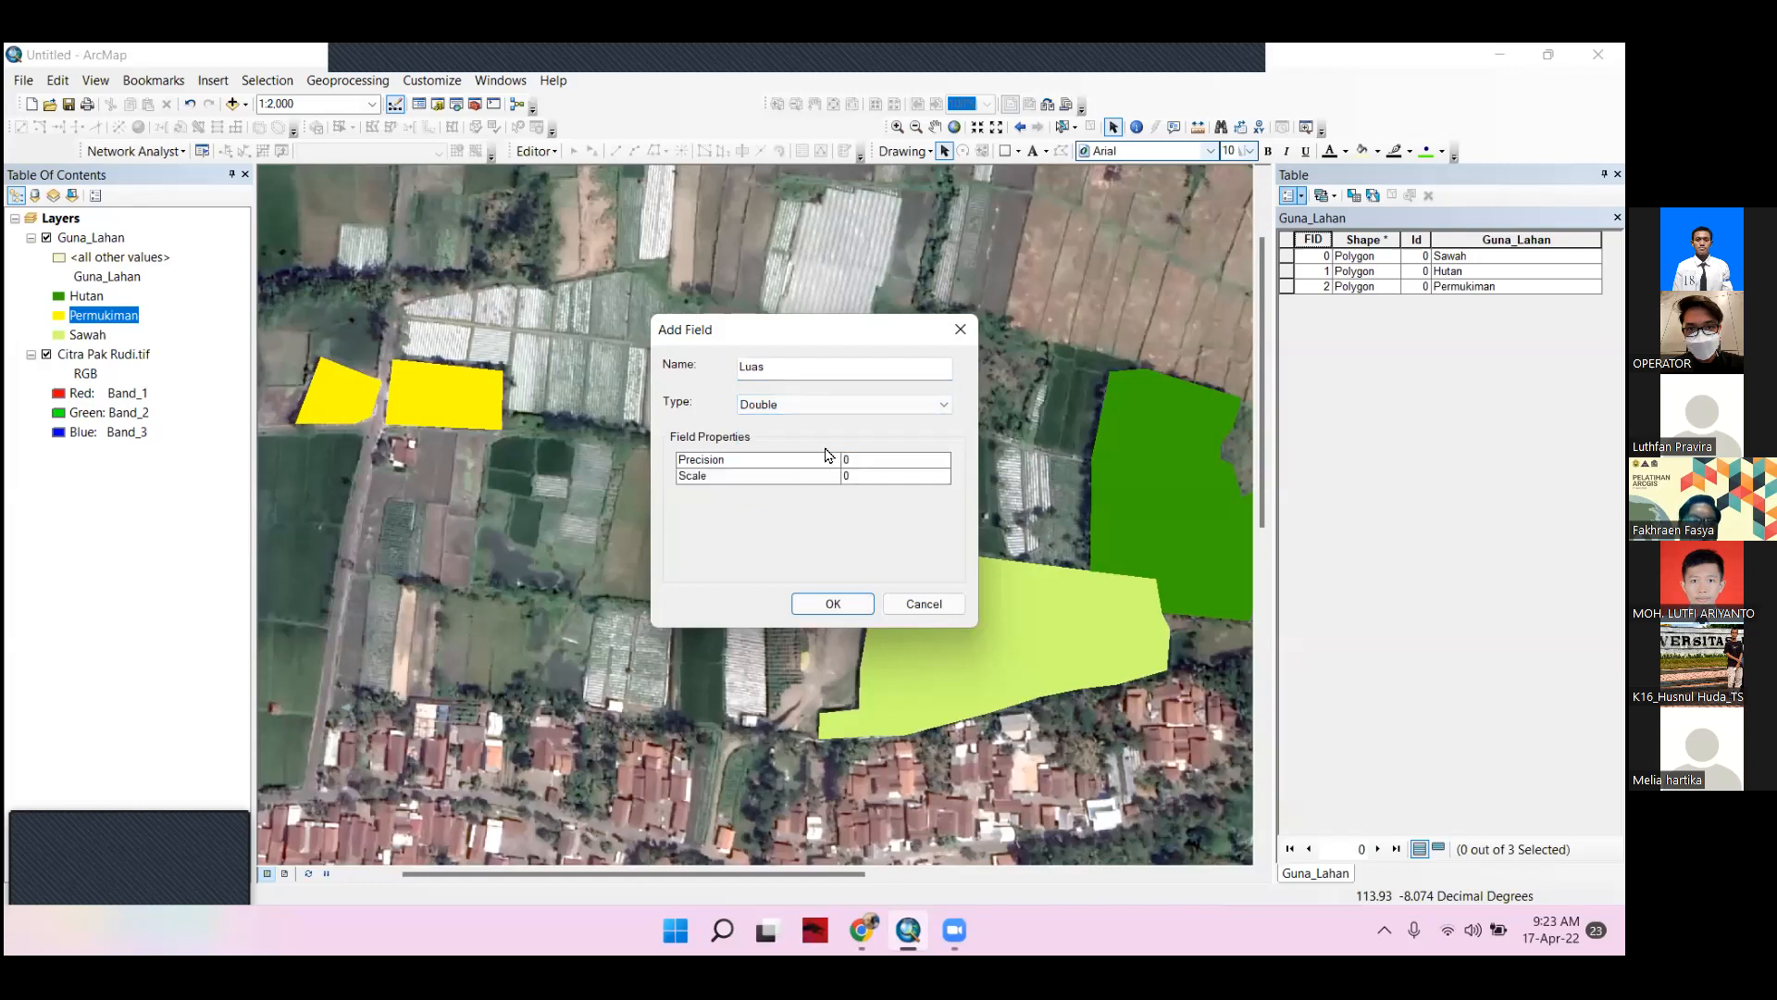
left_click(876, 408)
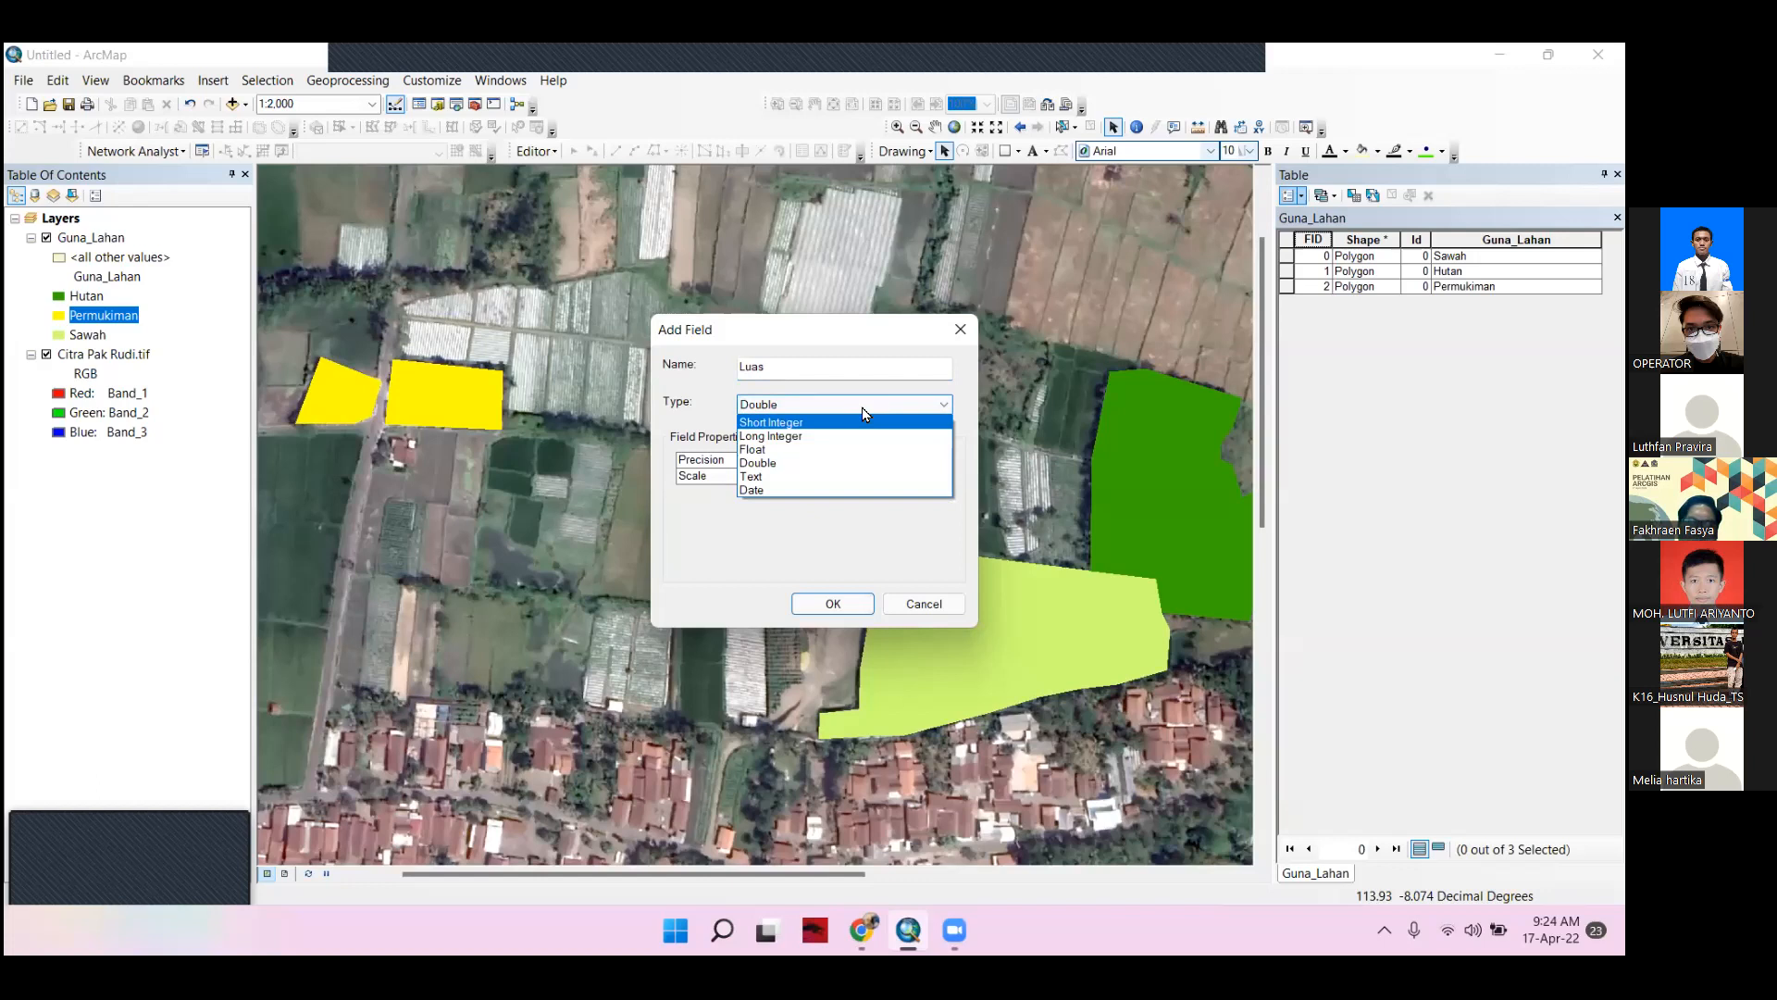
left_click(793, 469)
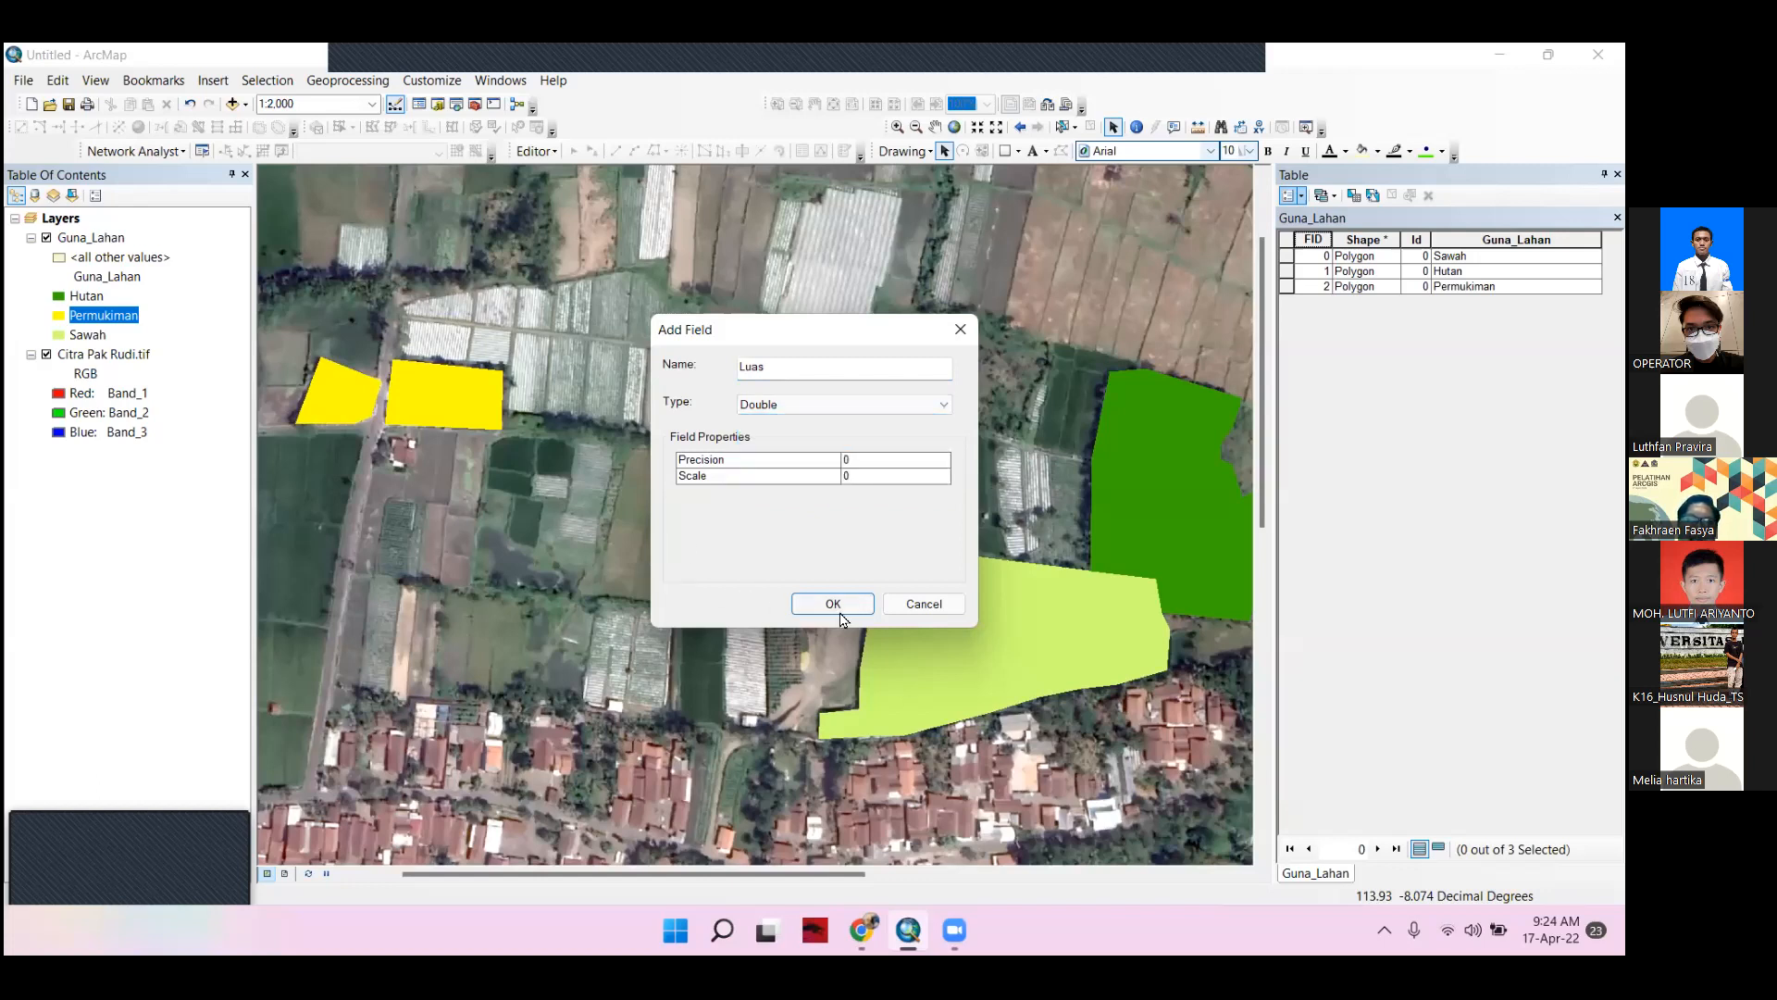
key("Return")
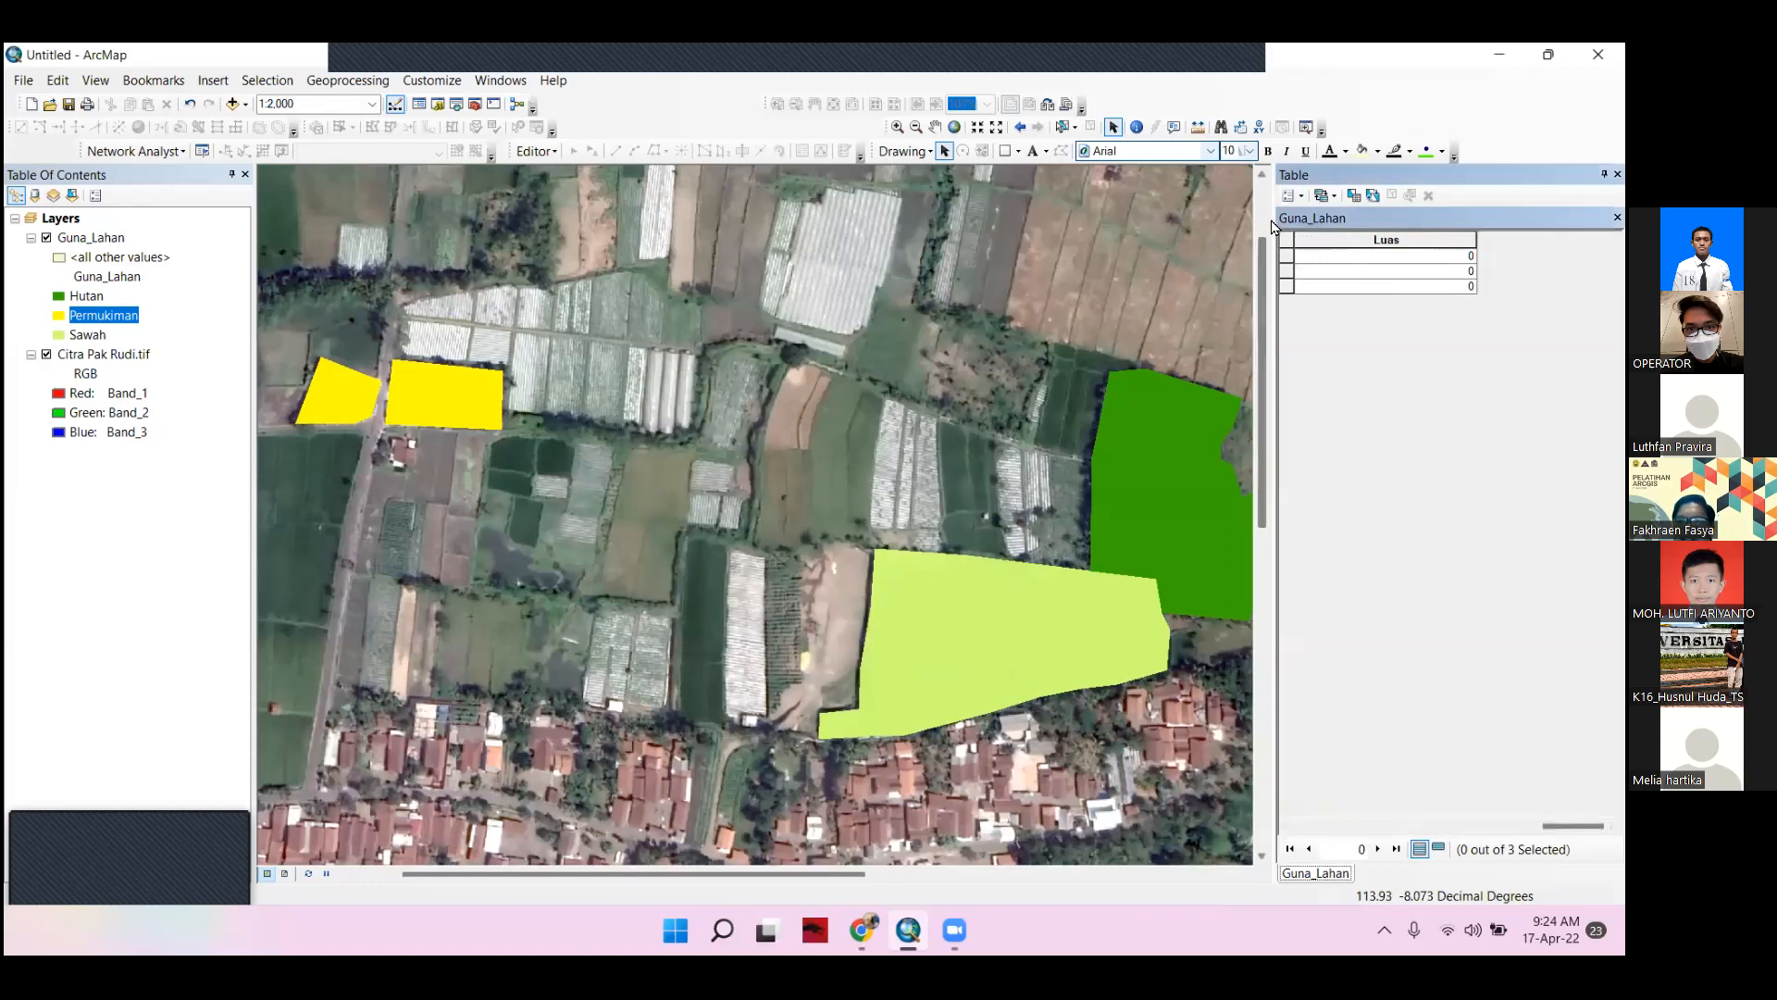
Widen the attribute table beside the map and open Calculate Geometry for the Luas field
left_click_drag(1269, 221, 1190, 225)
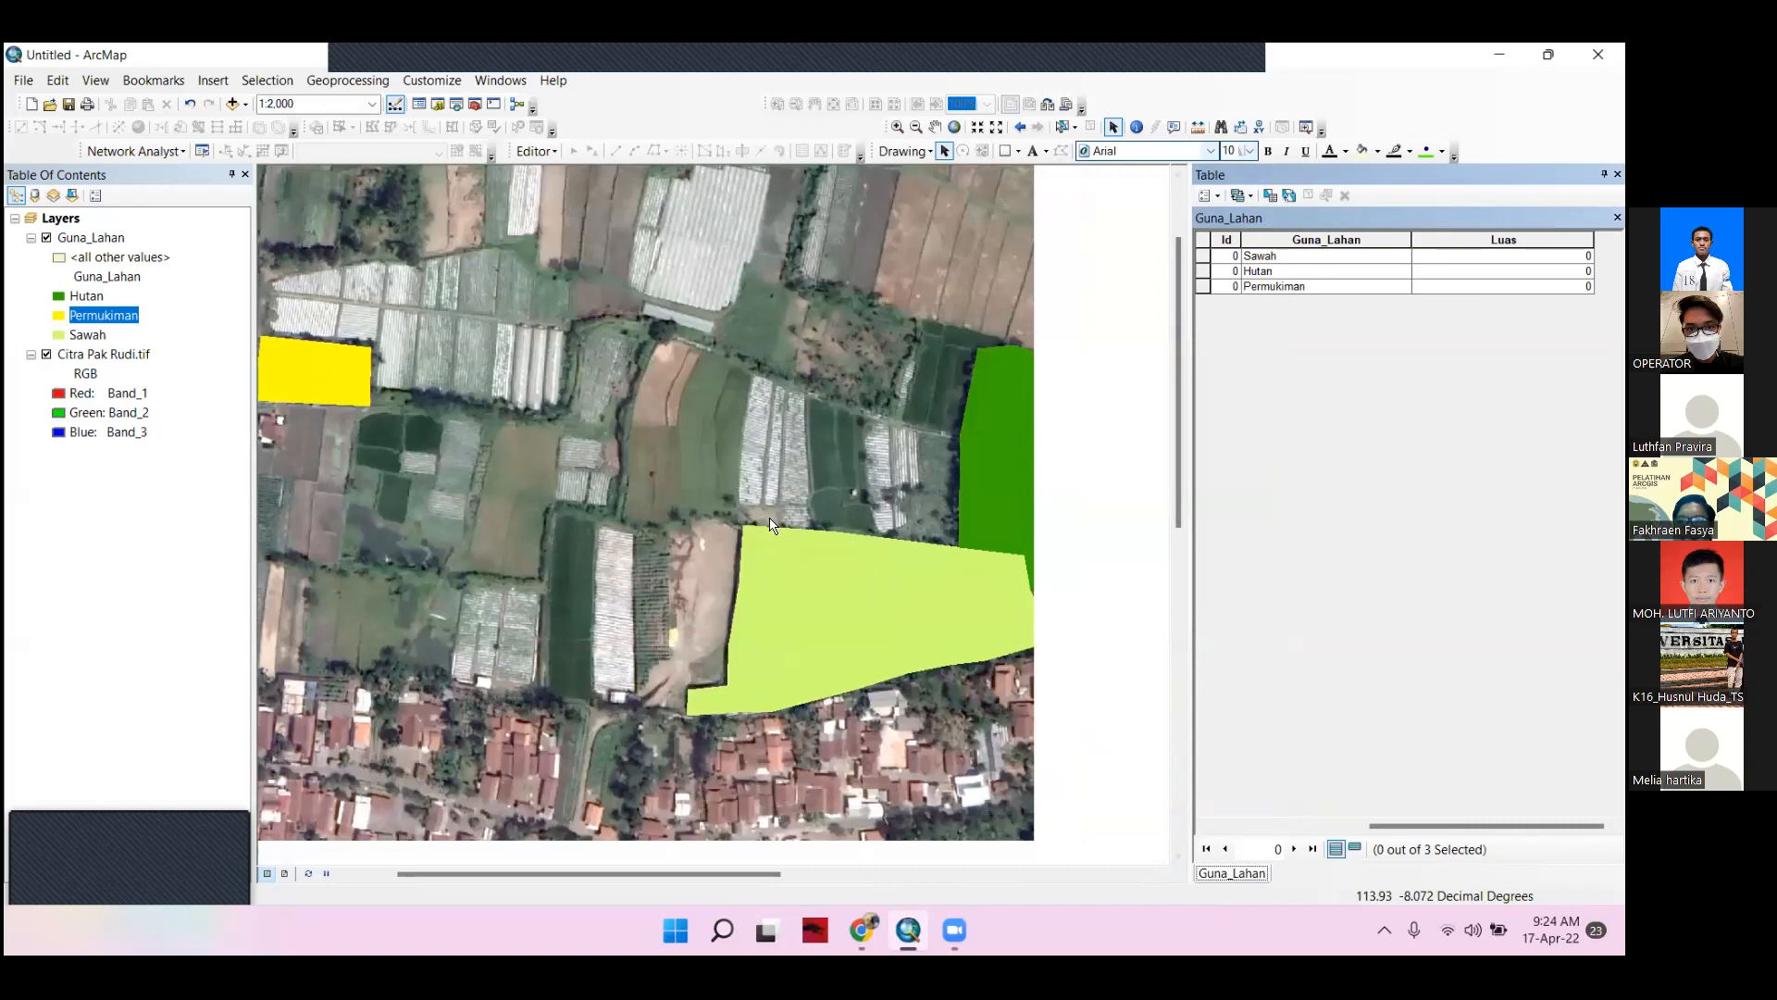
scroll(770, 513, "up", 1)
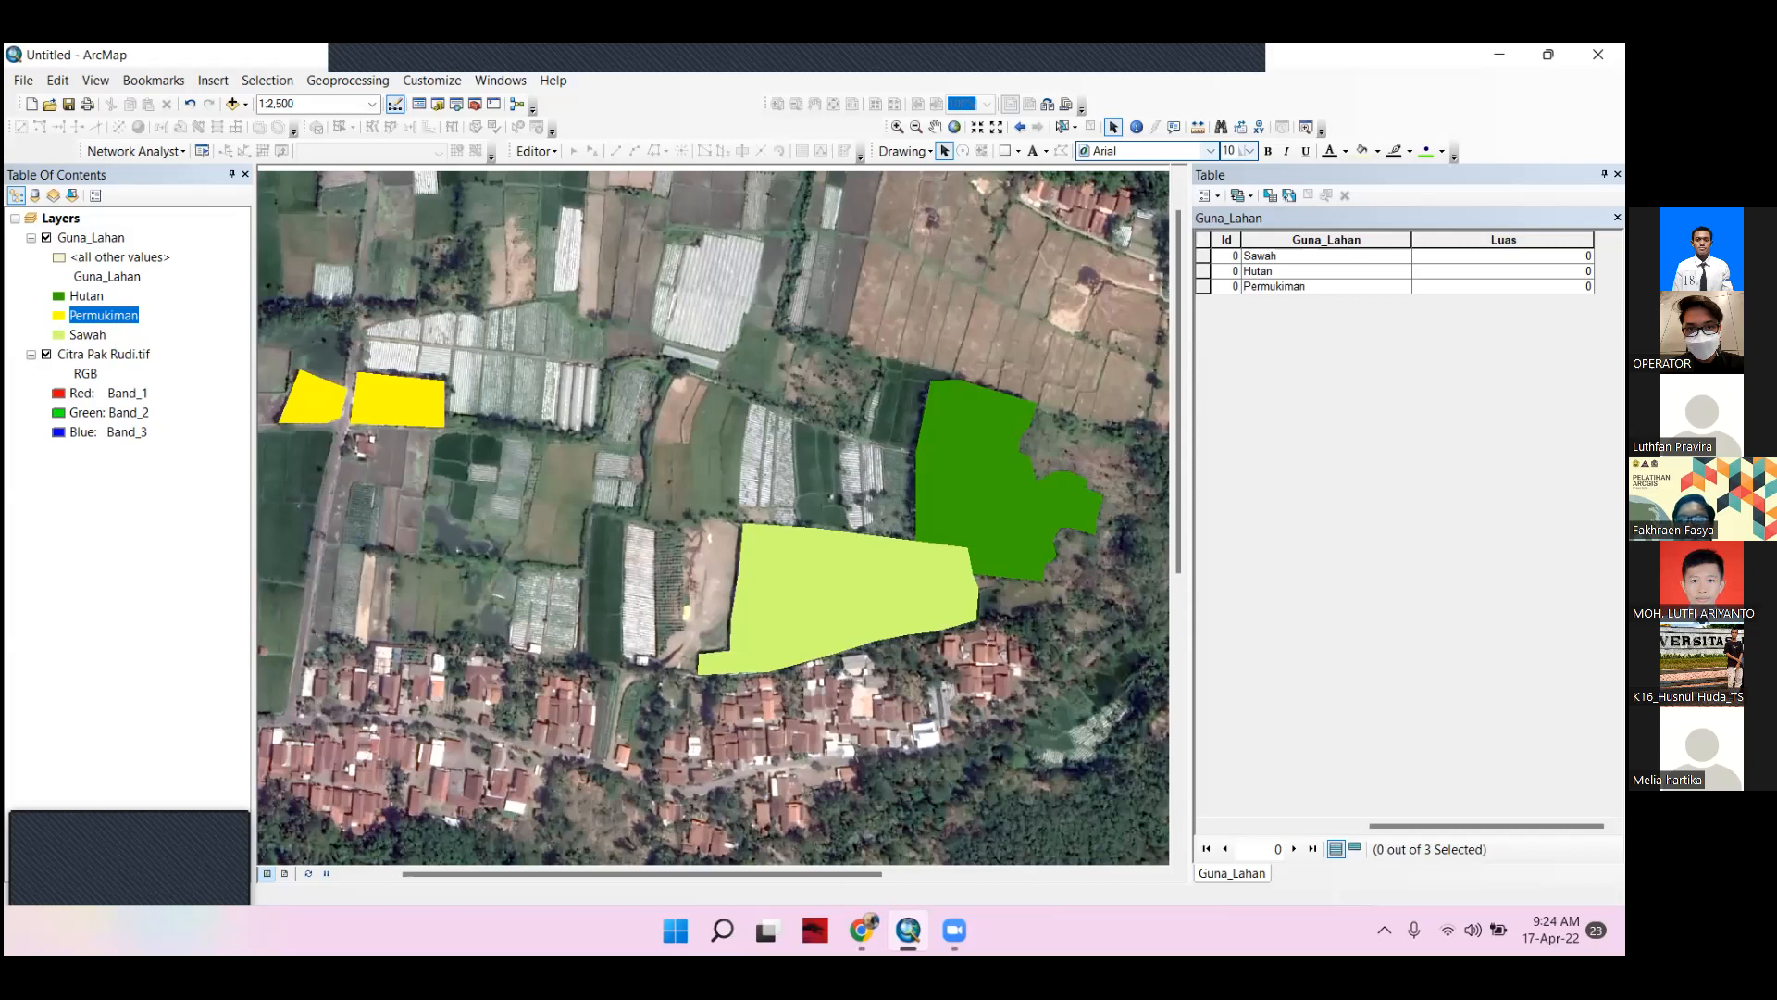
right_click(1427, 239)
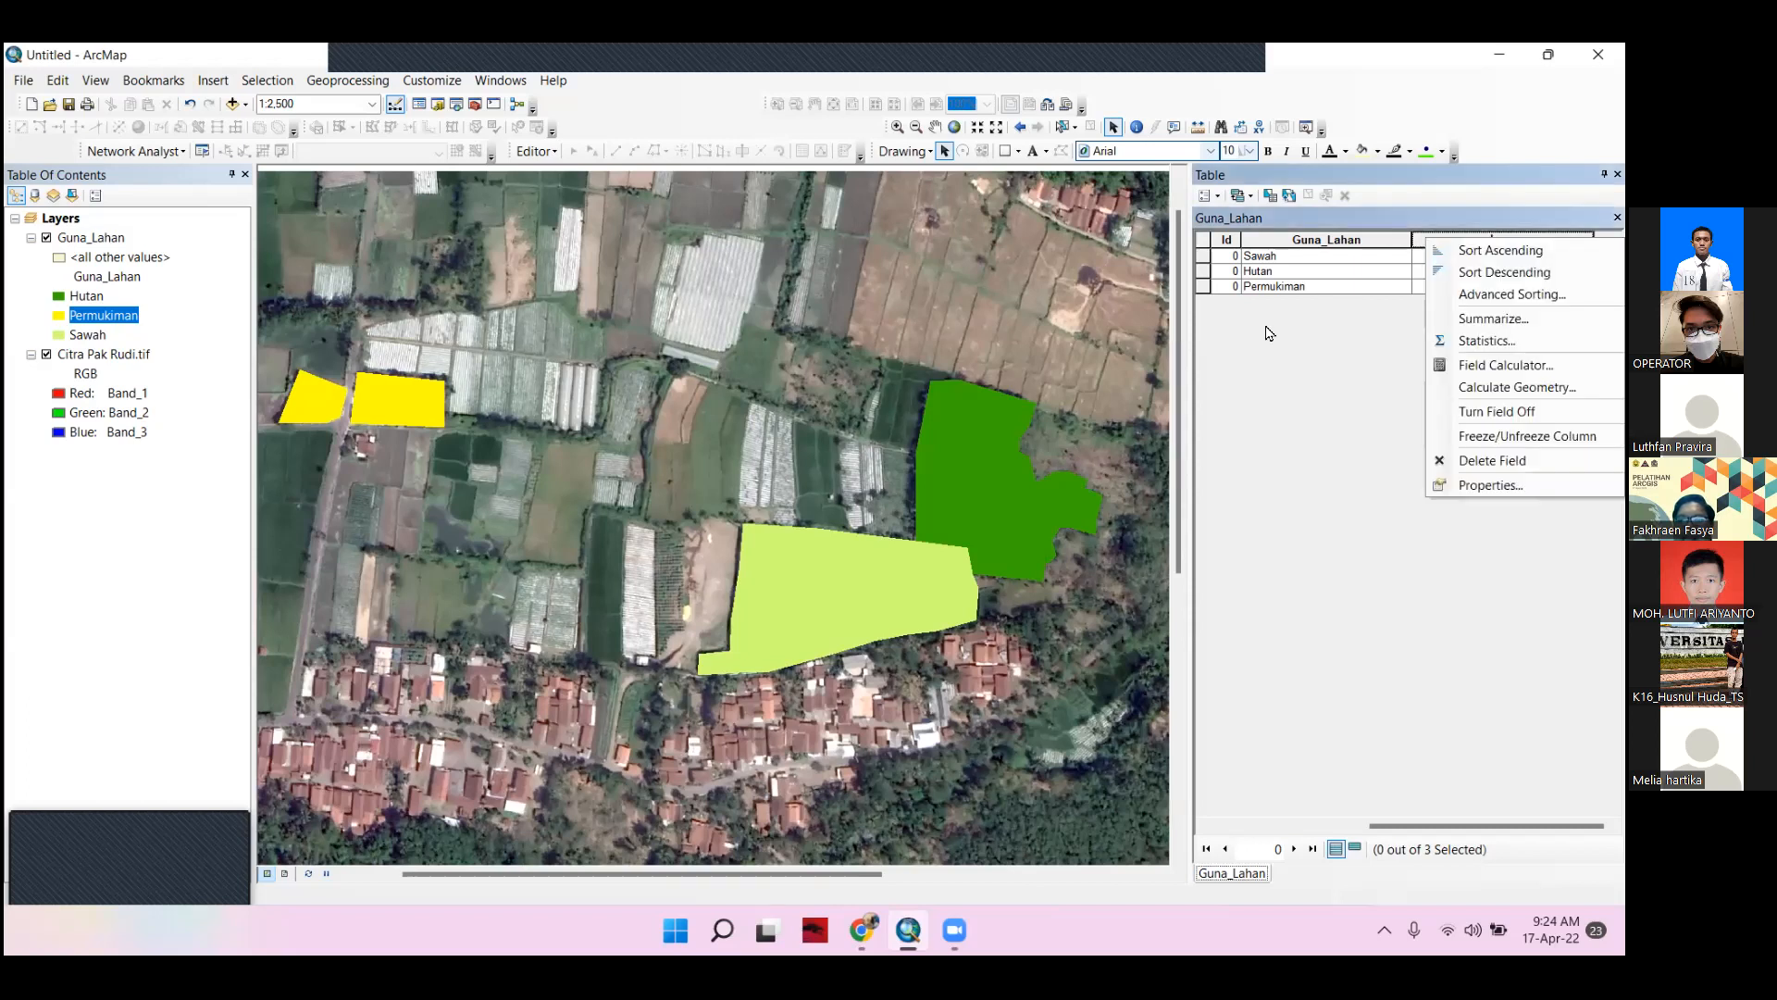
left_click(1363, 399)
right_click(1502, 244)
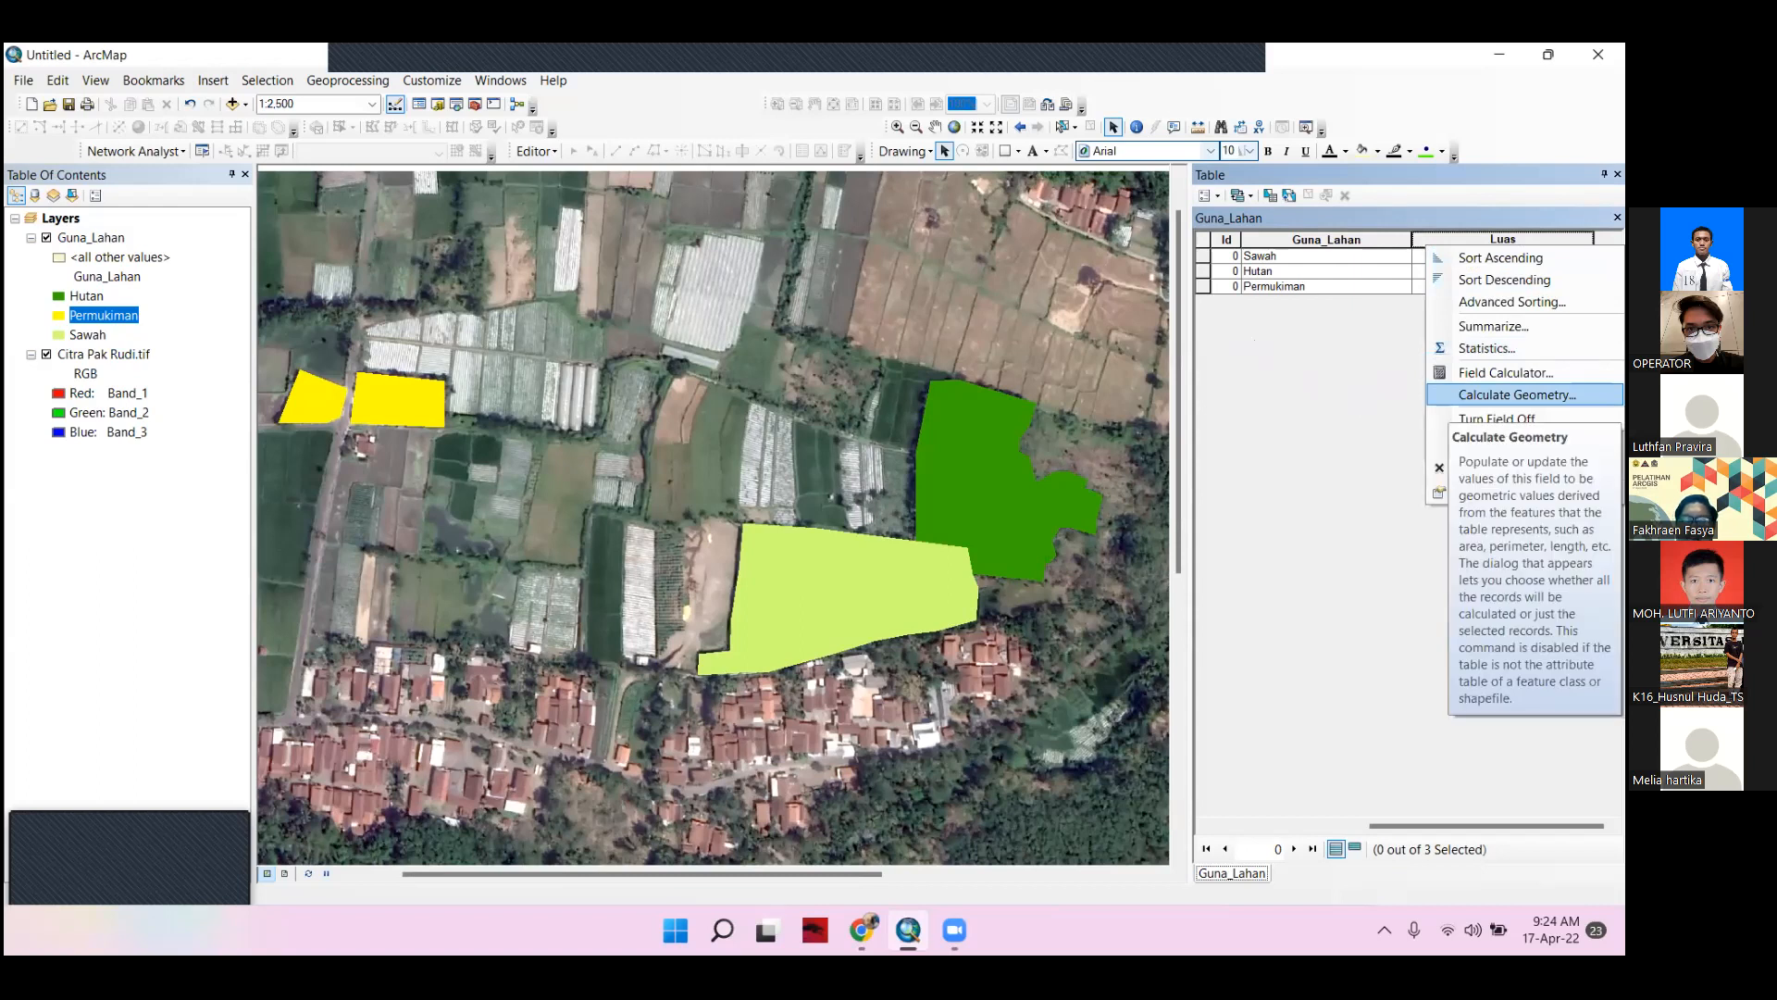
left_click(1518, 394)
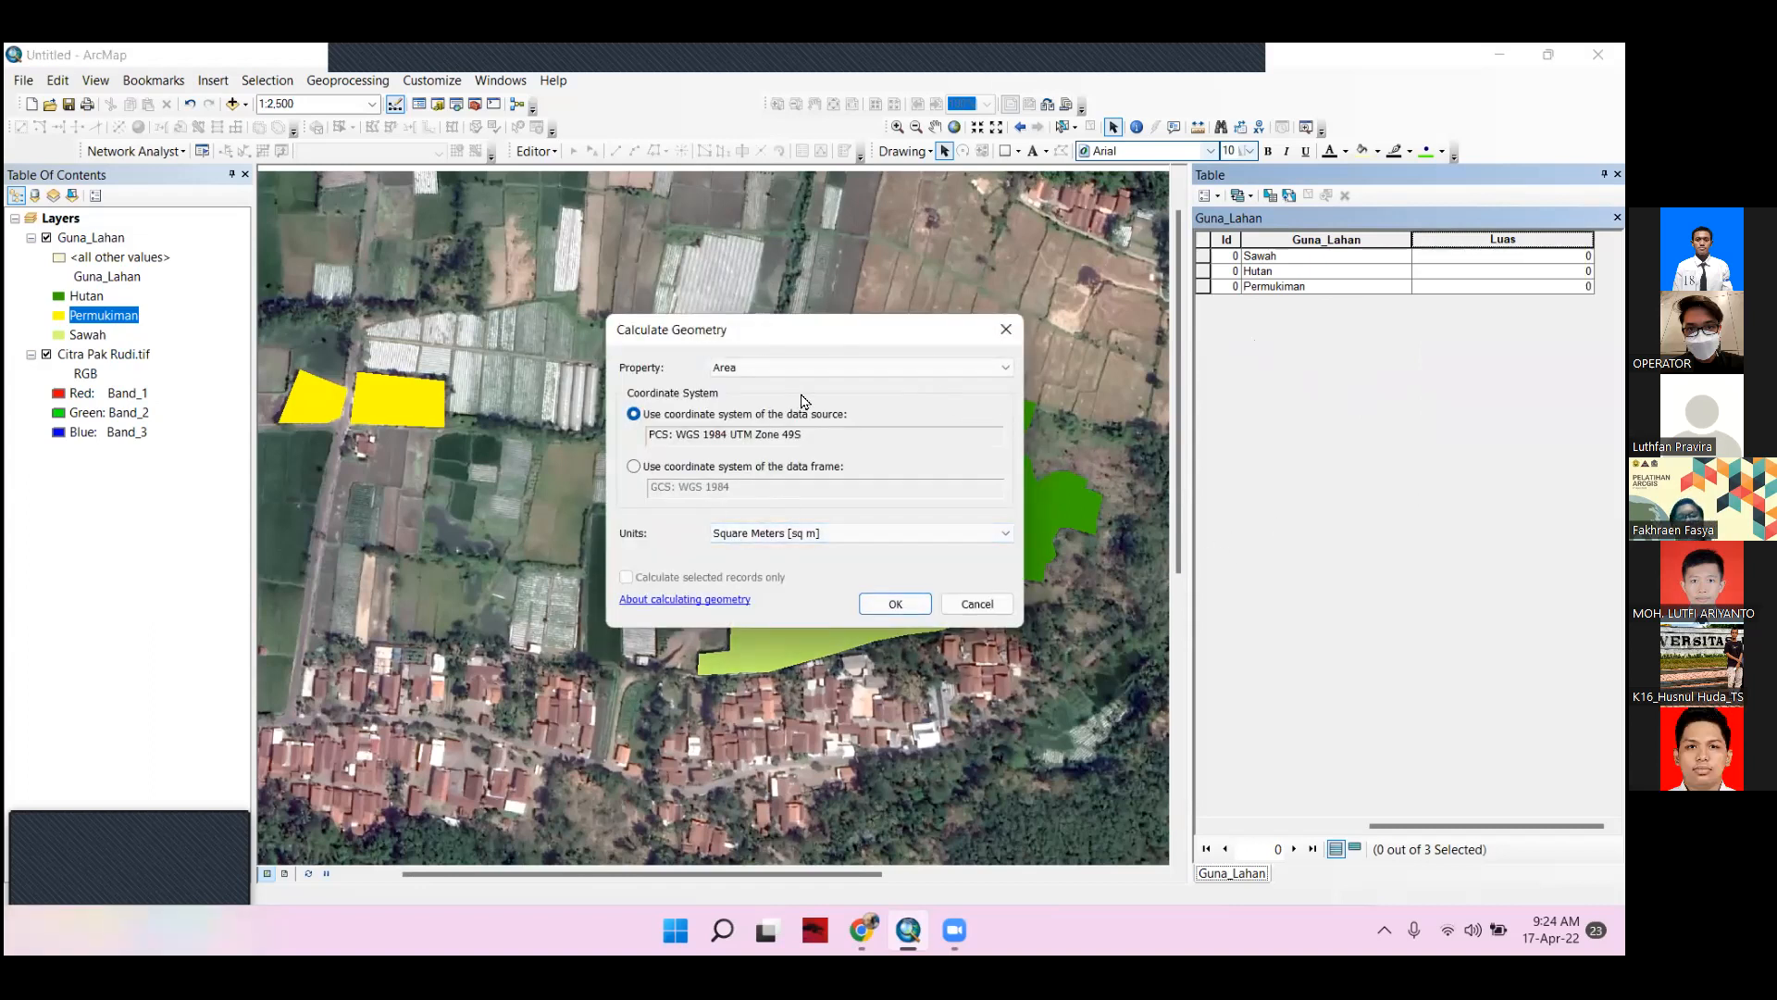
Calculate the Luas field as Area in Square Meters, using the data source's coordinate system
left_click(811, 369)
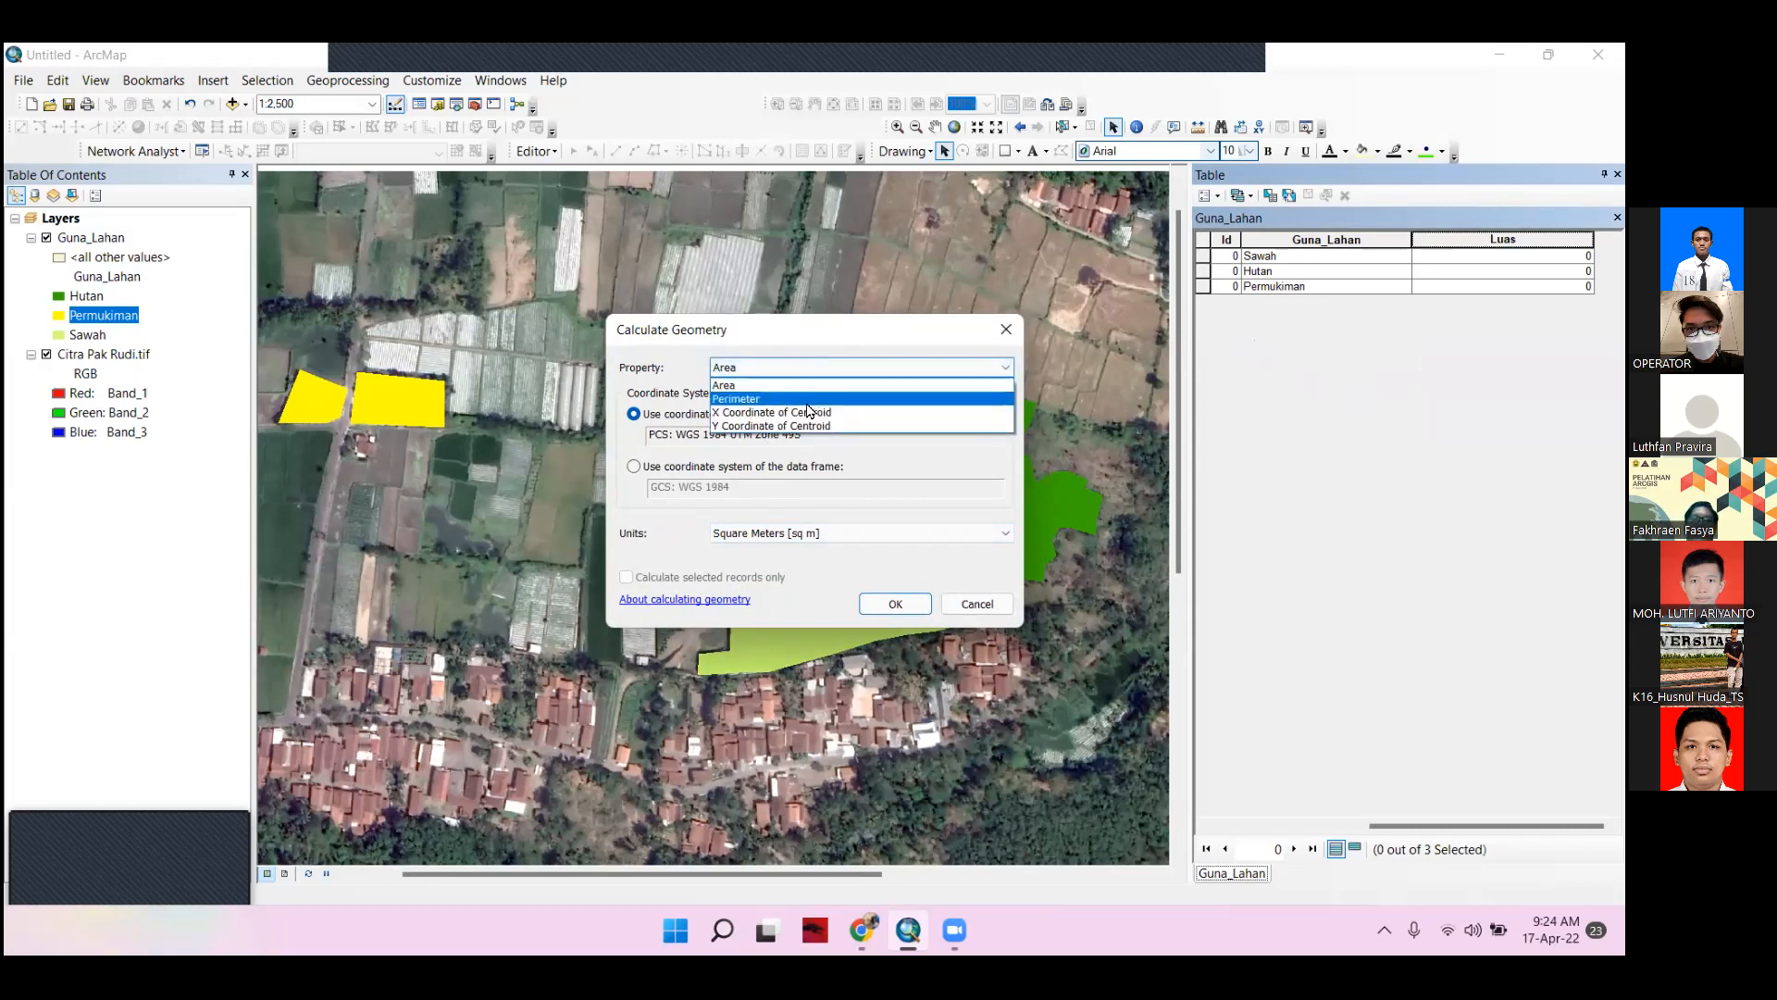
left_click(812, 399)
left_click(815, 367)
left_click(807, 387)
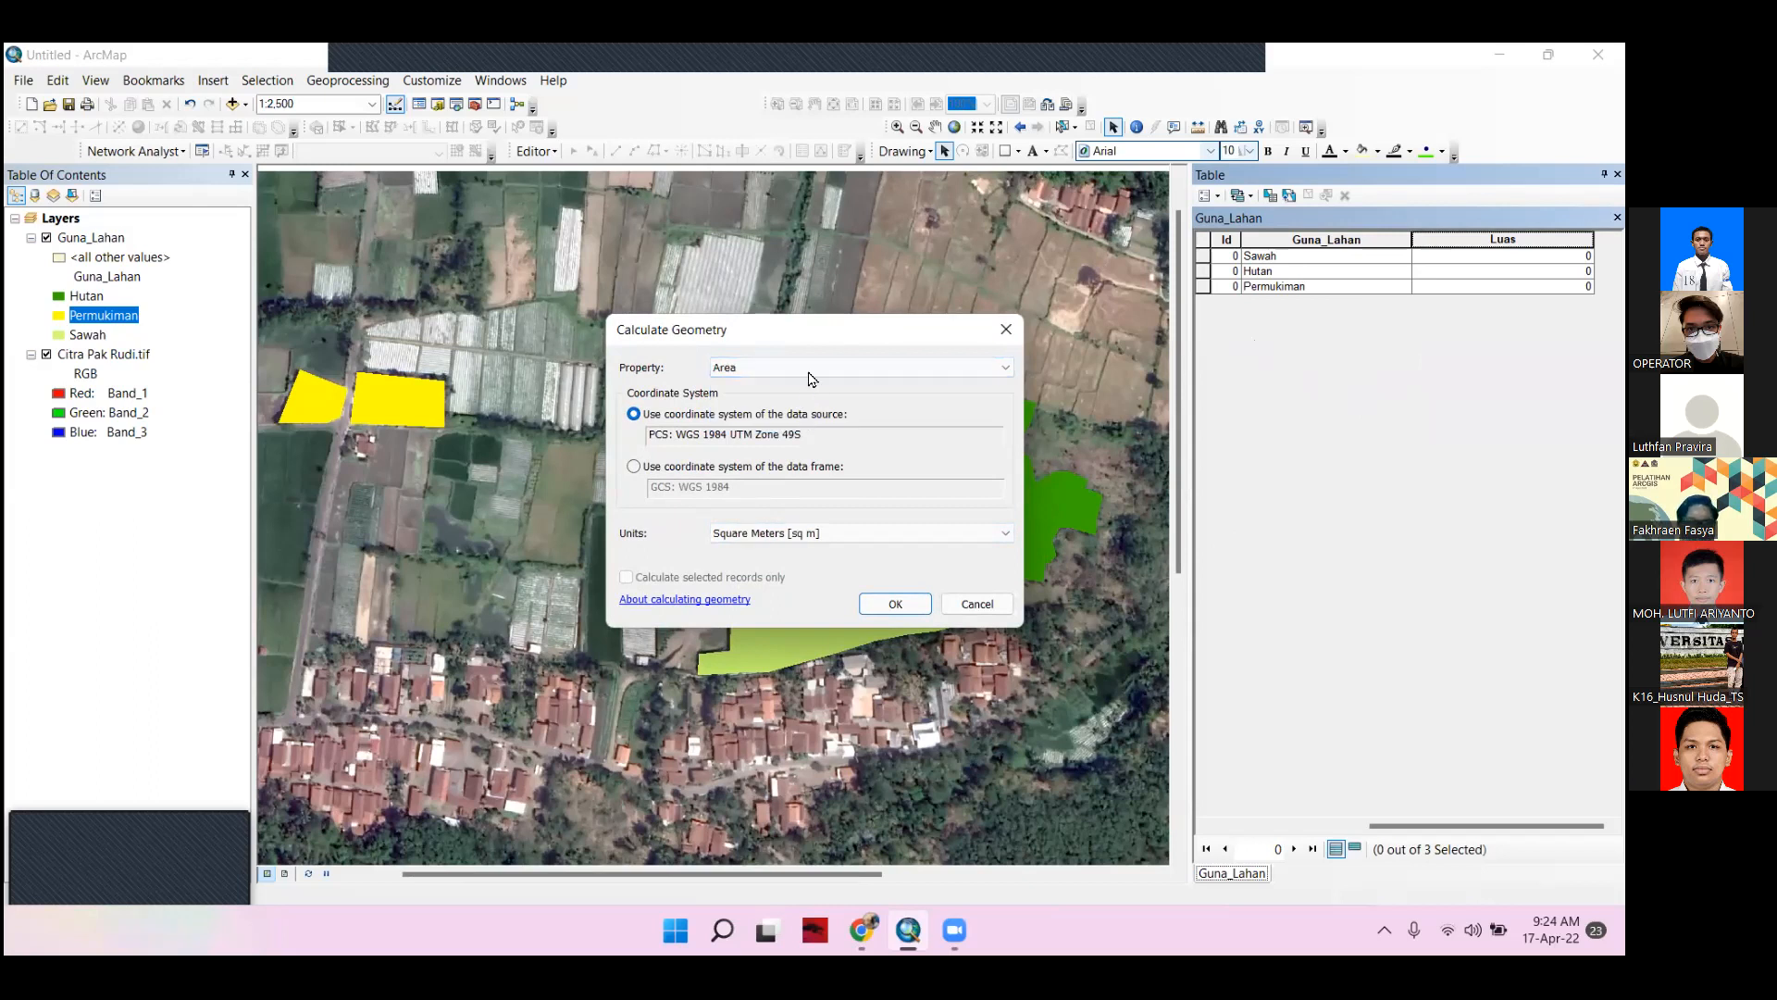
left_click(813, 370)
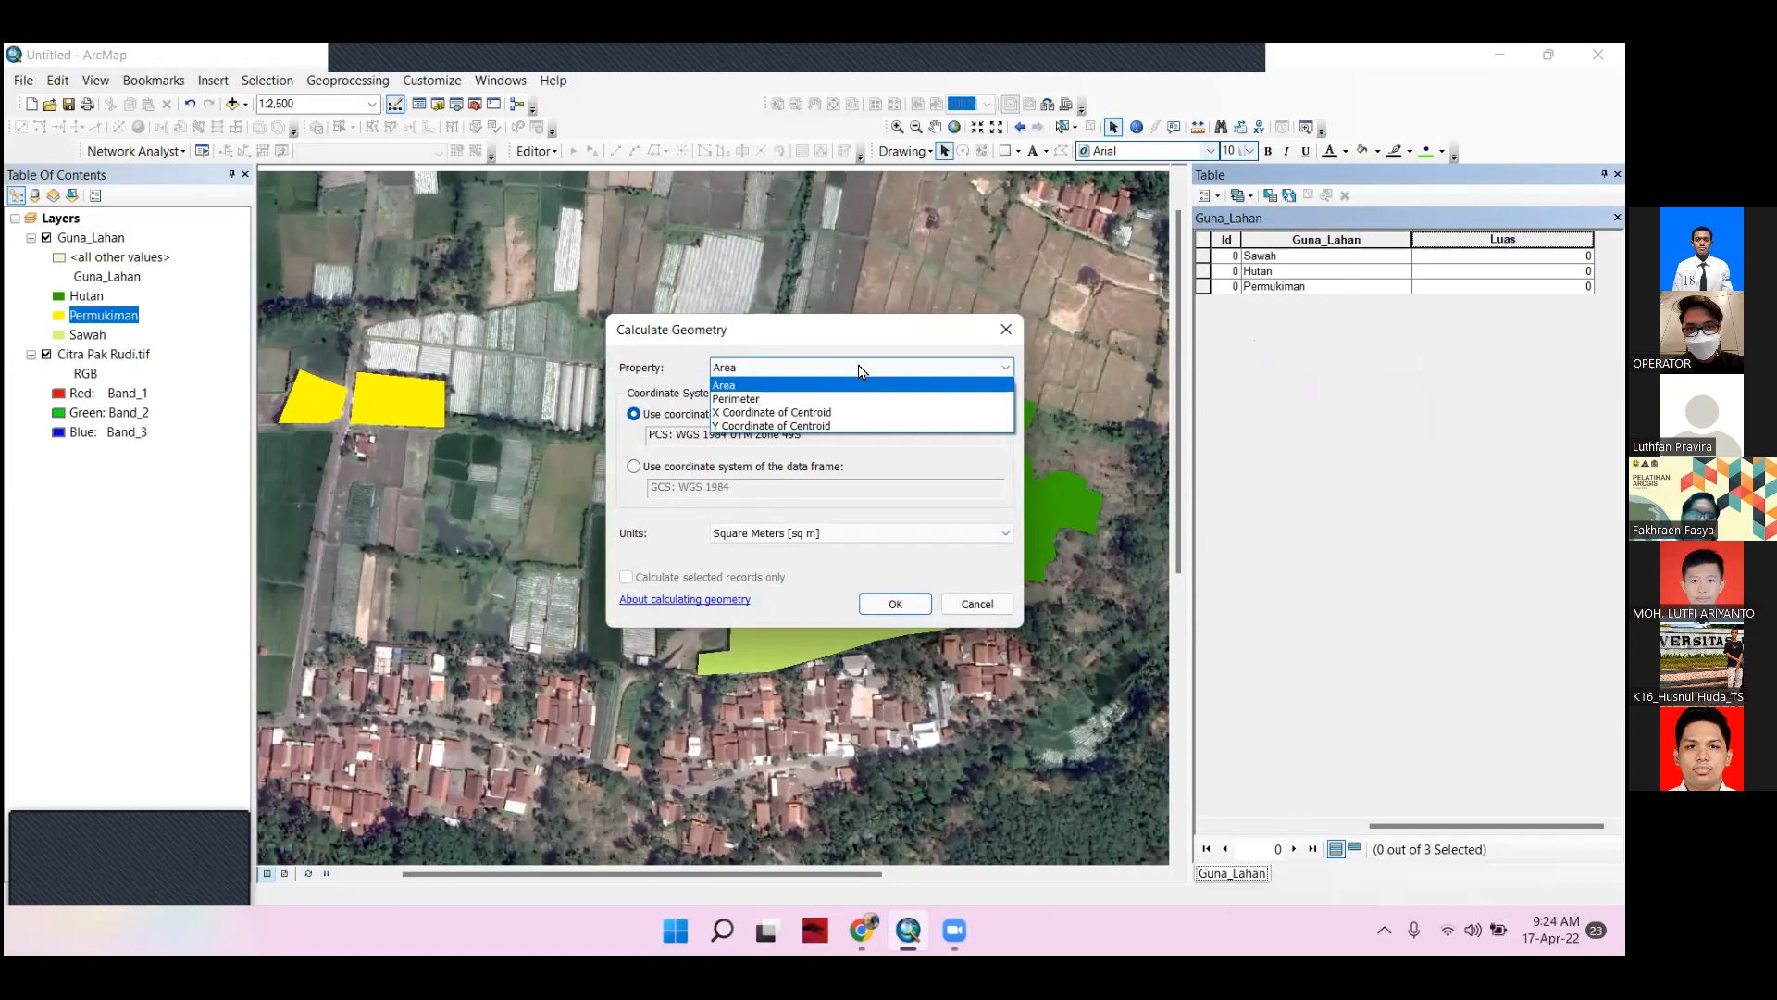
left_click(748, 384)
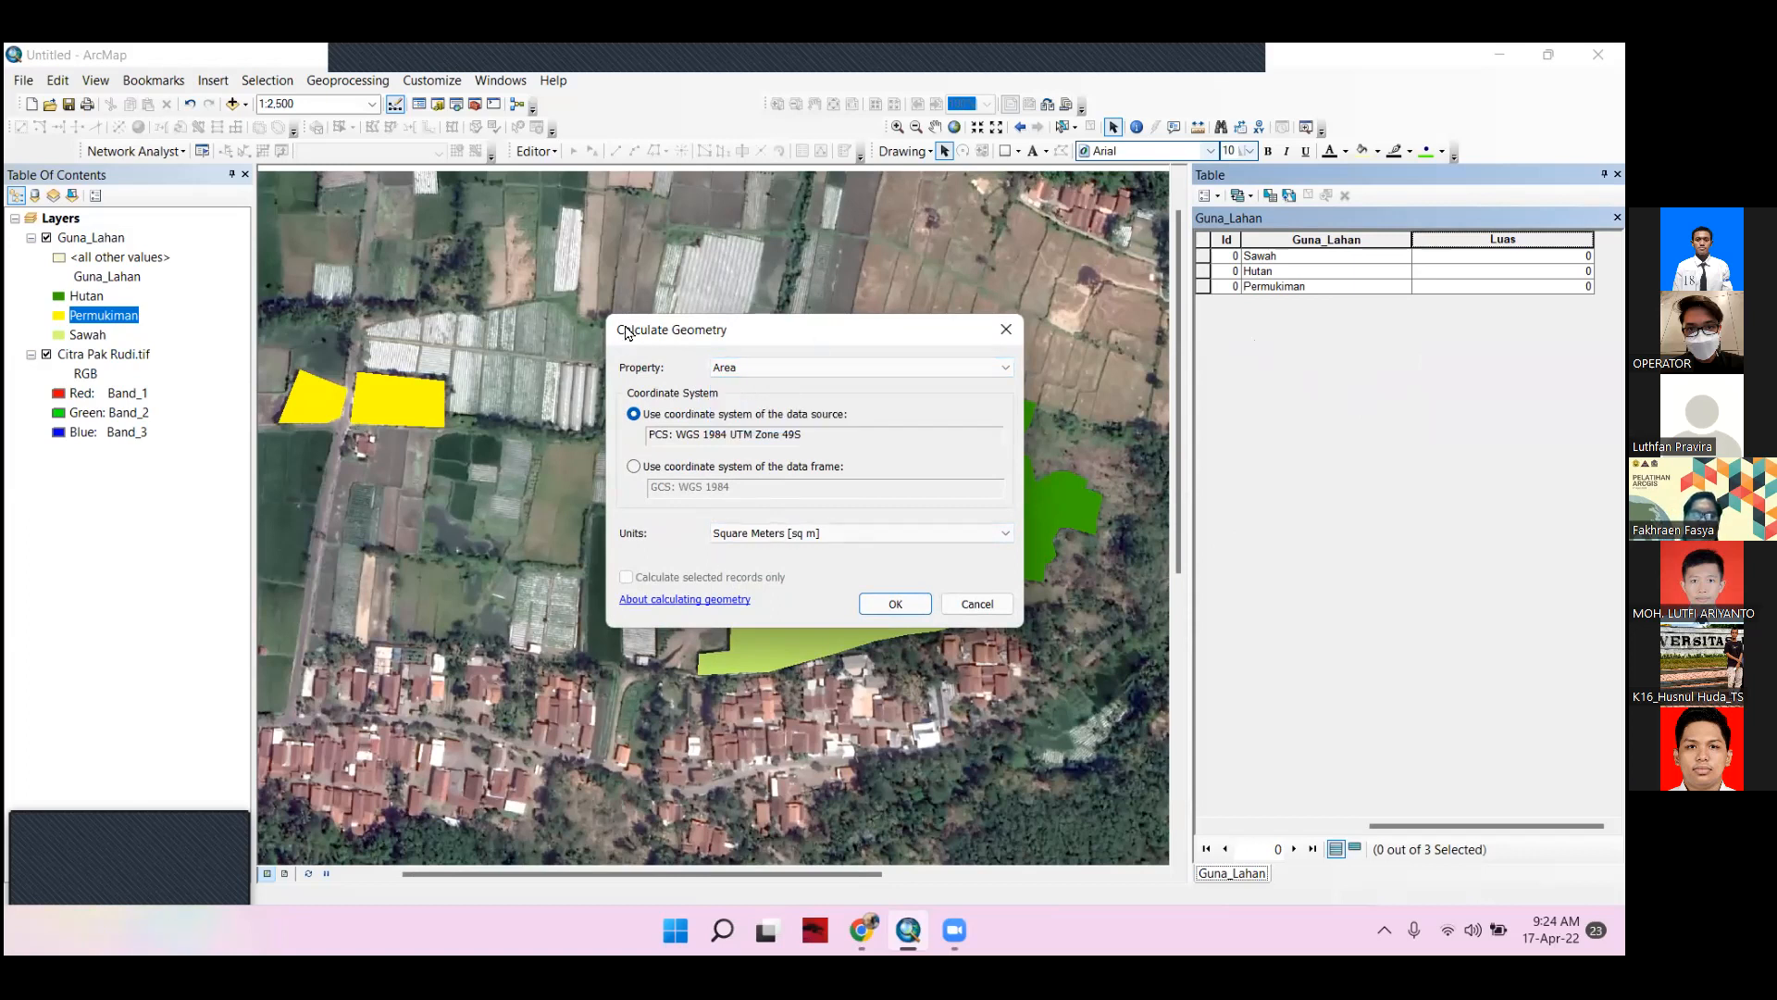
left_click(834, 535)
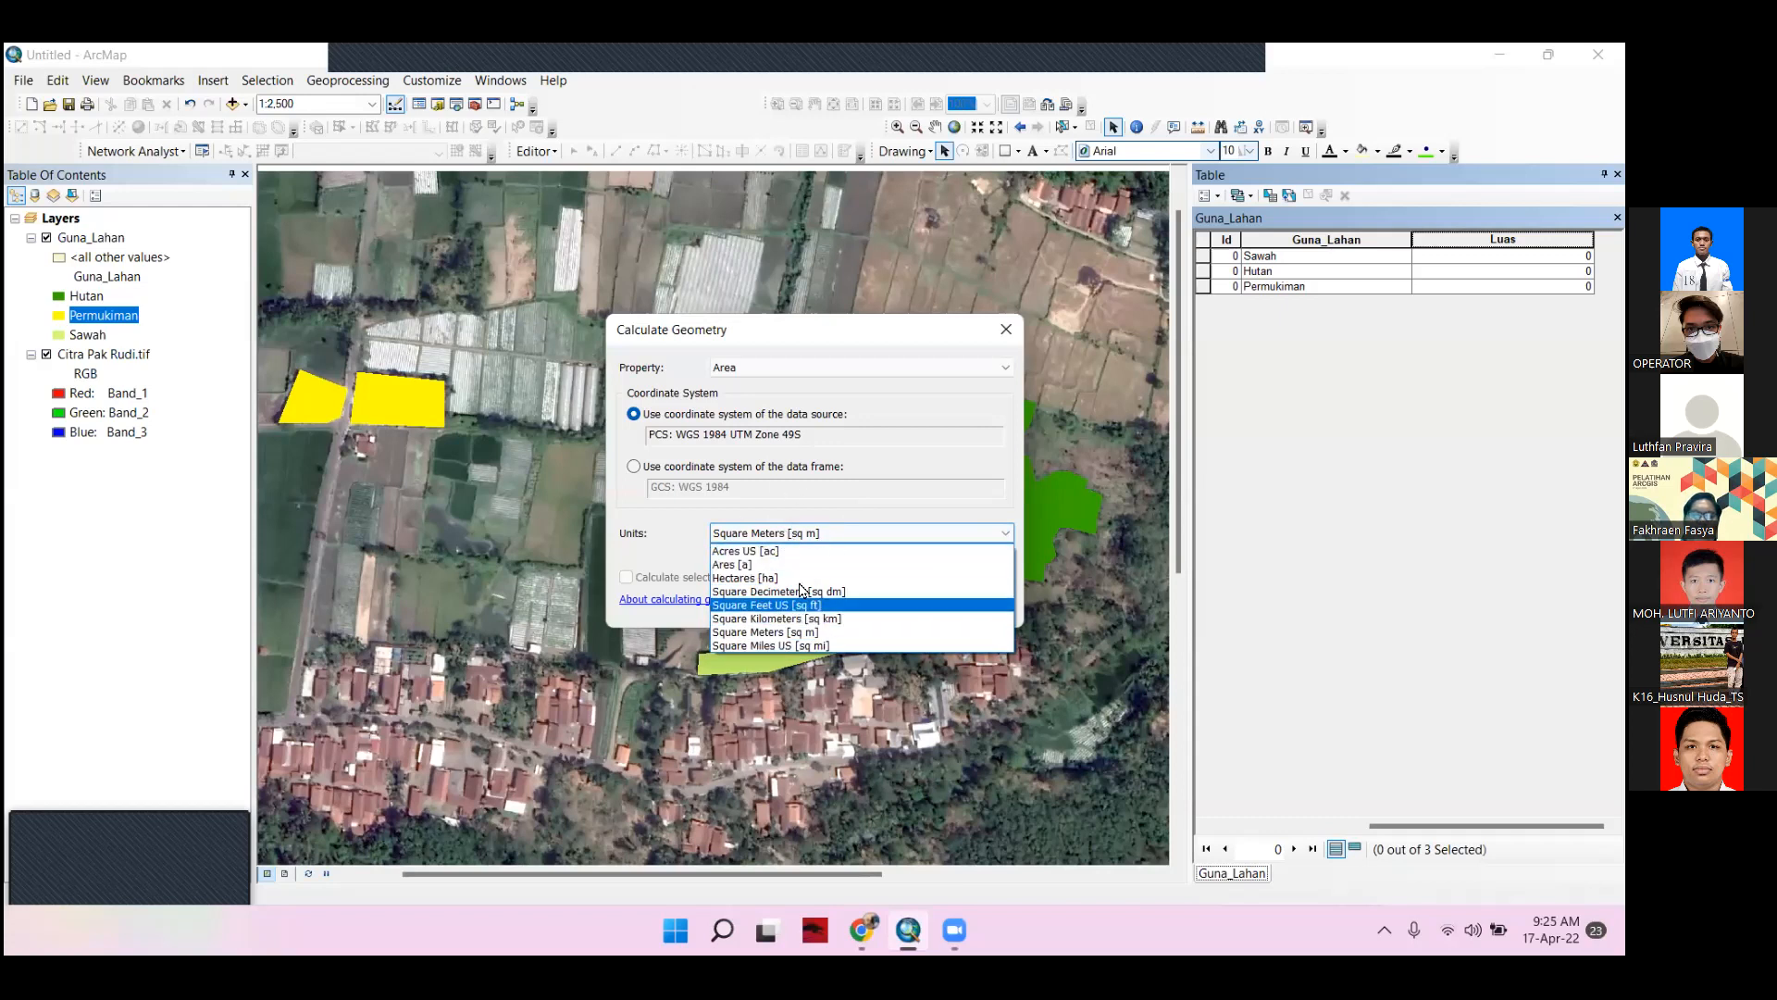
left_click(812, 635)
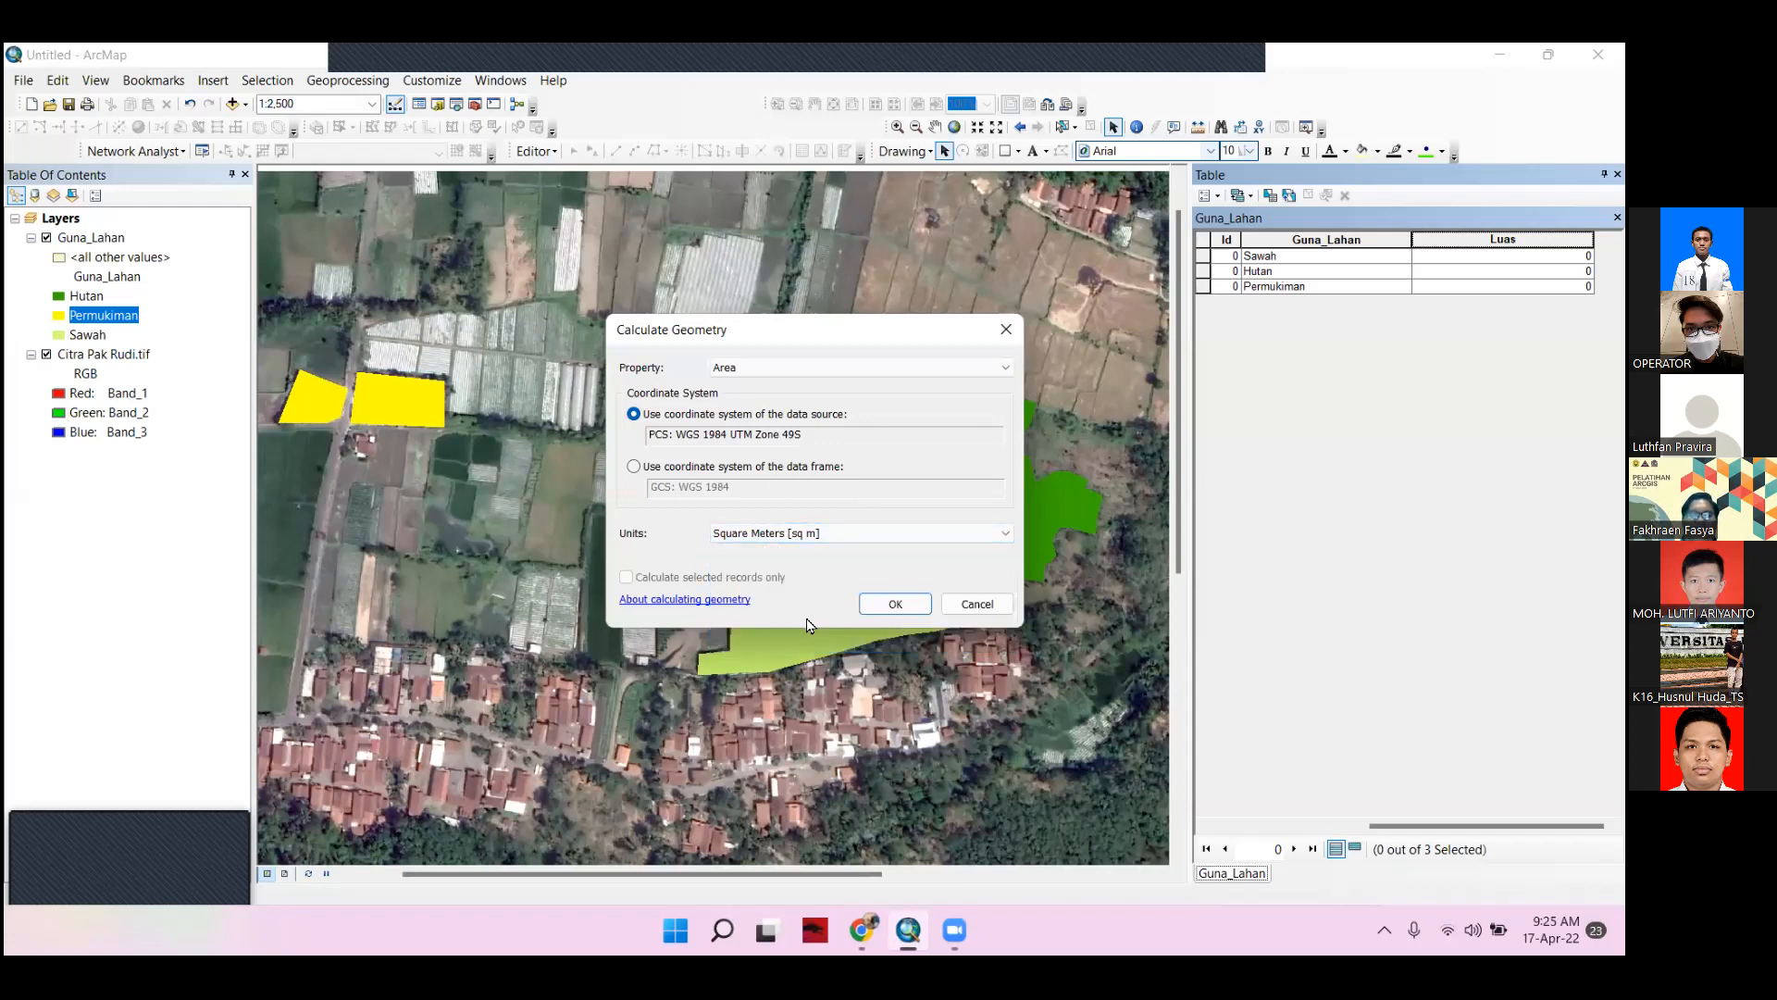
left_click(882, 609)
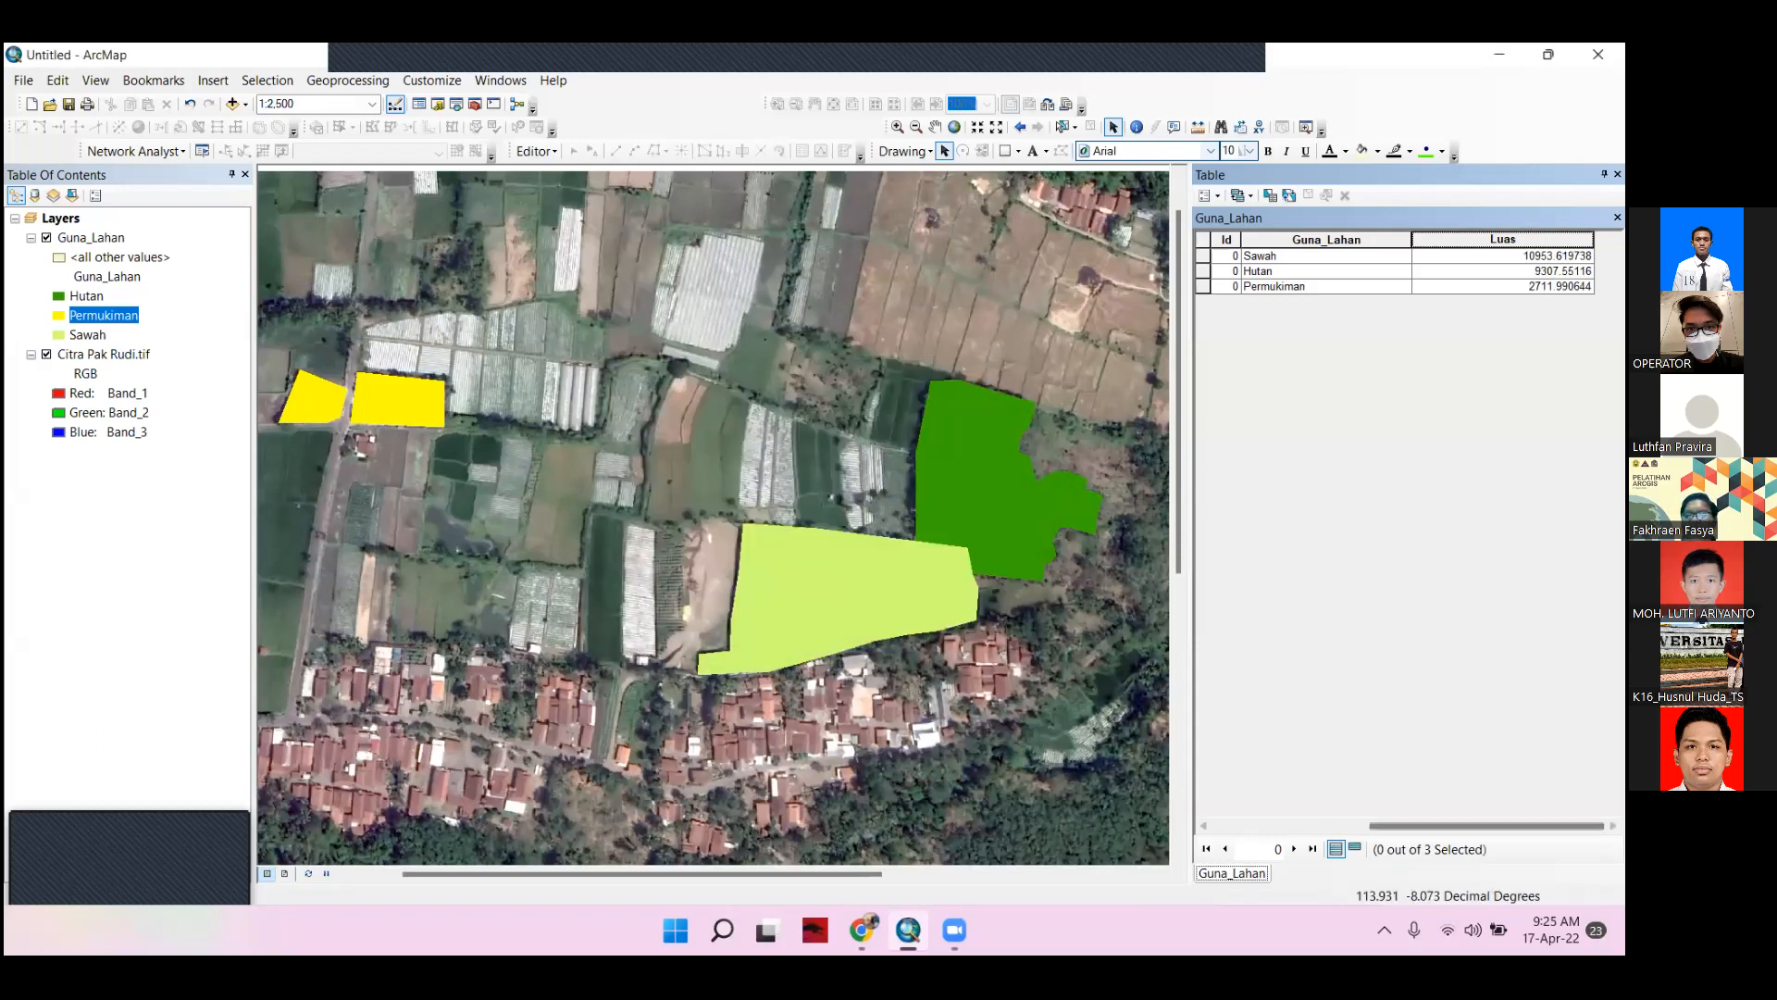
Examine the Luas values of the Sawah, Hutan and Permukiman records, highlight the Sawah polygon from its record and clear the selection
left_click(1504, 255)
left_click(1504, 271)
left_click(1503, 286)
left_click(1504, 255)
left_click(1503, 271)
left_click(1504, 286)
left_click(1503, 255)
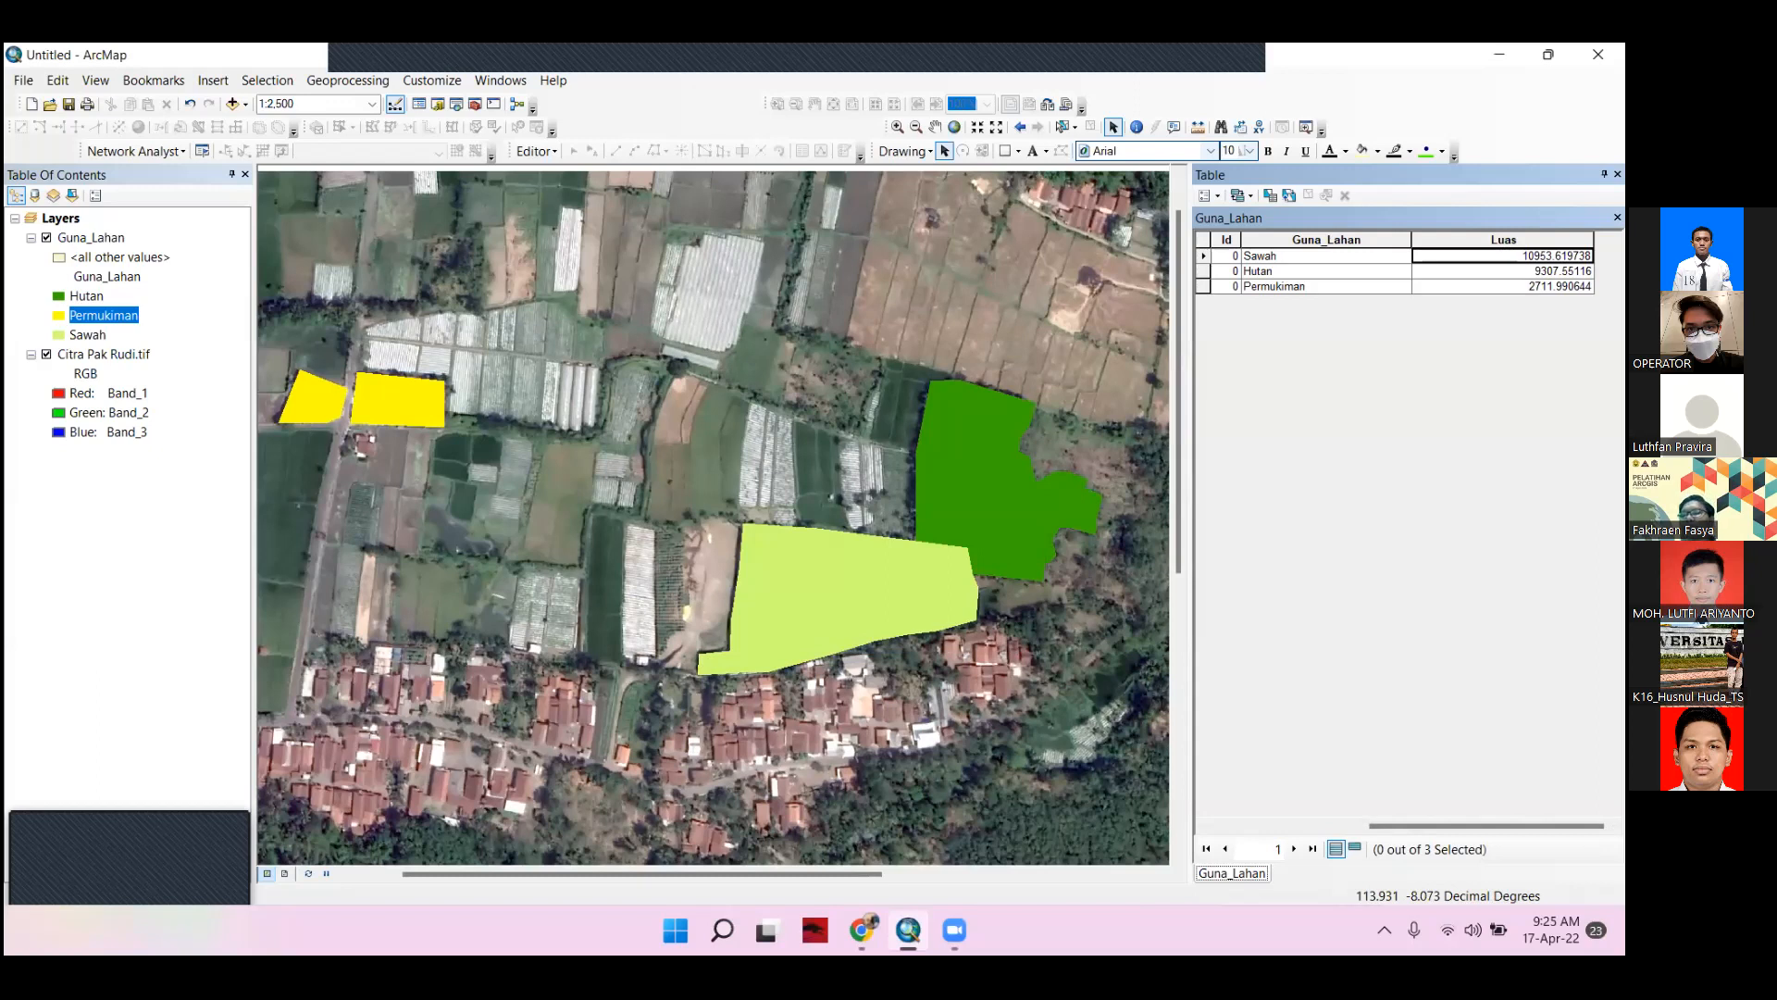
left_click(1203, 255)
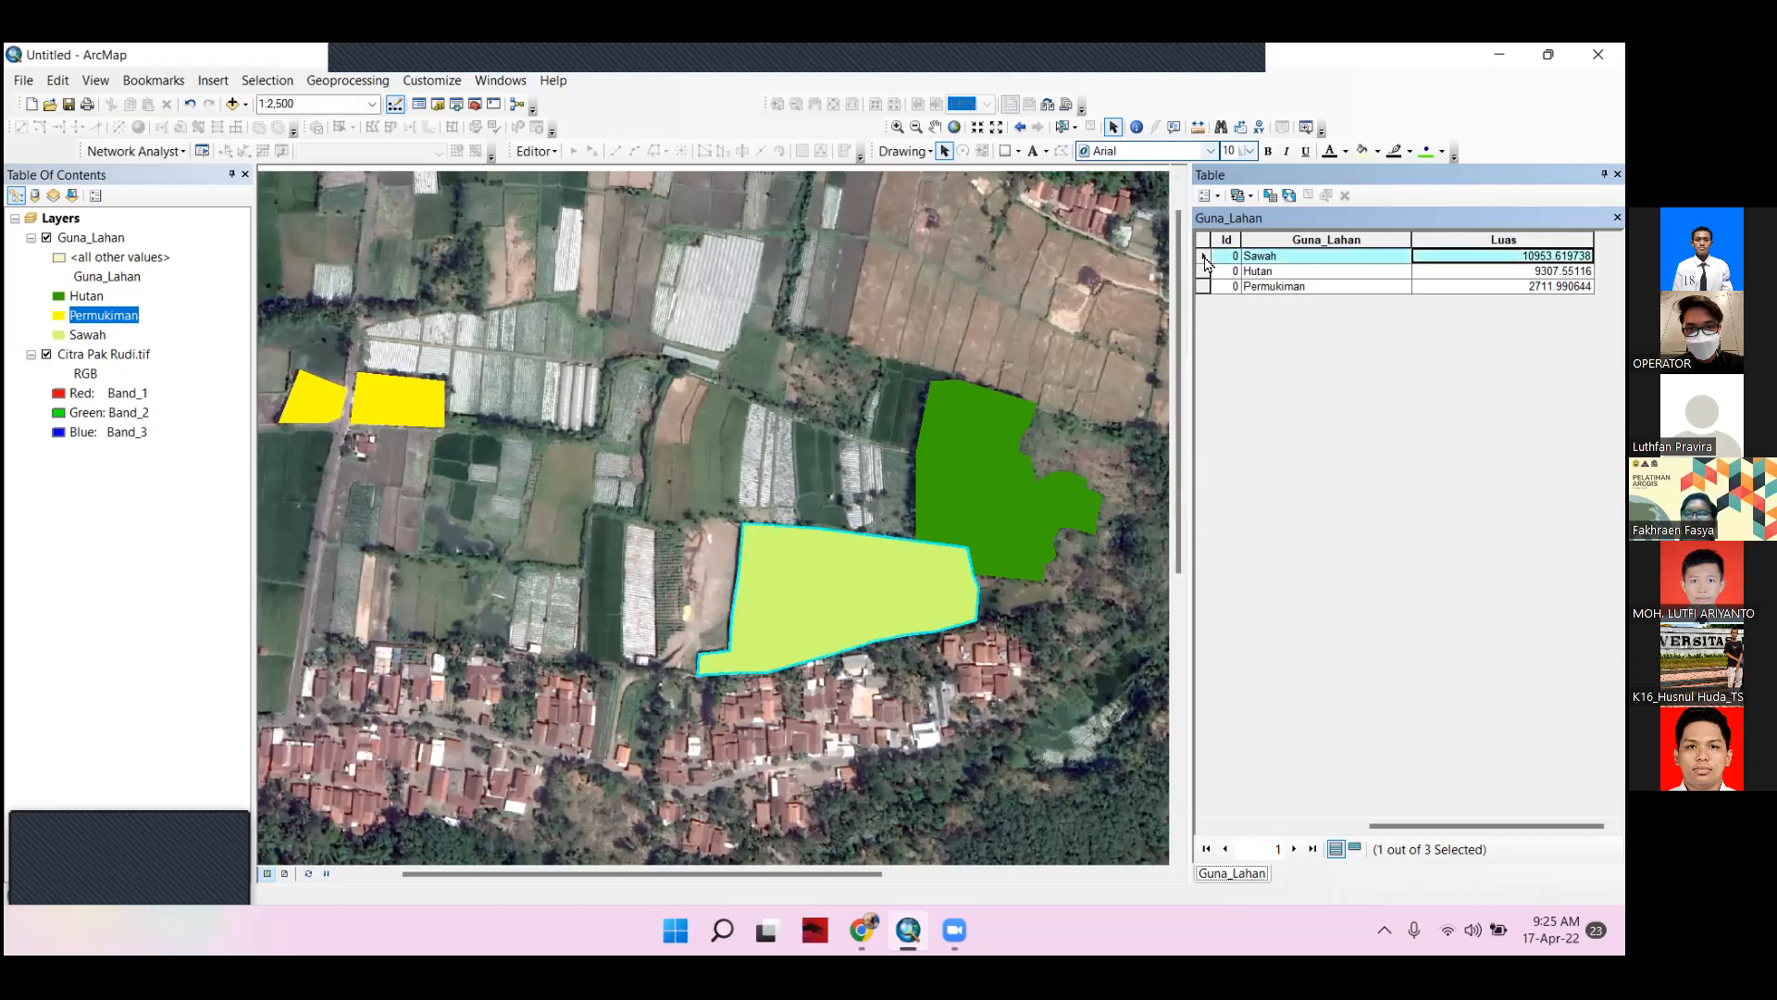
left_click(1402, 272)
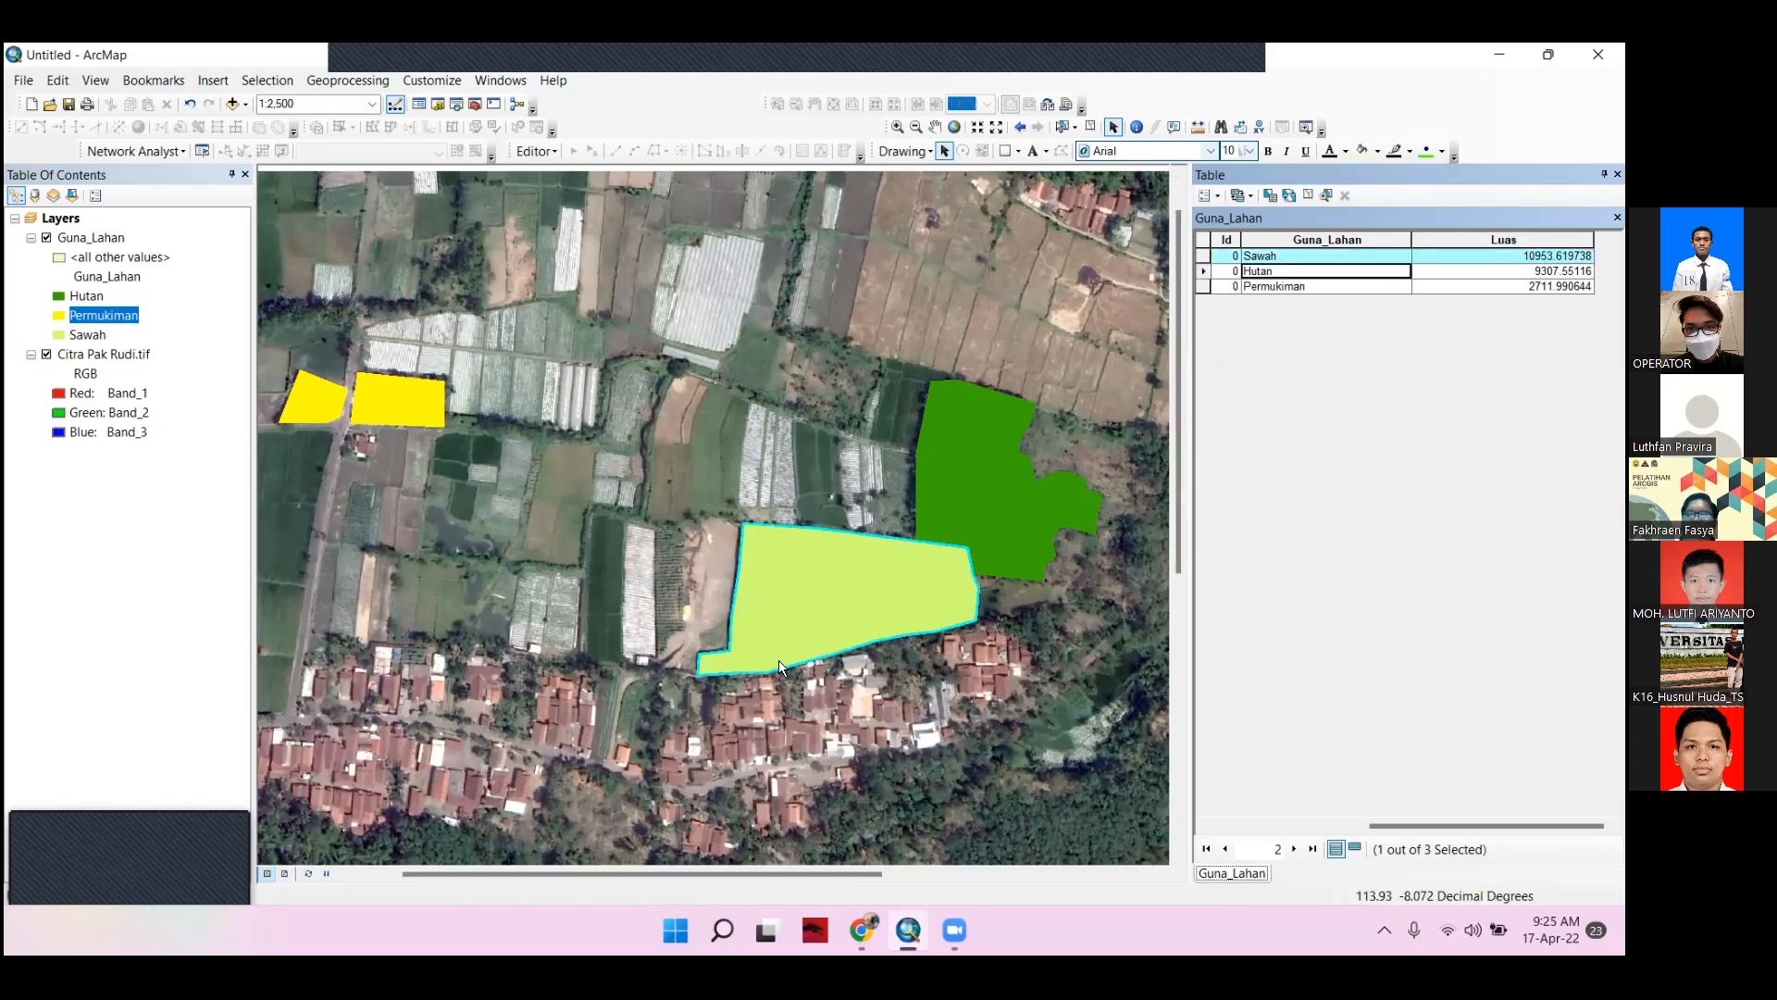
left_click(1204, 241)
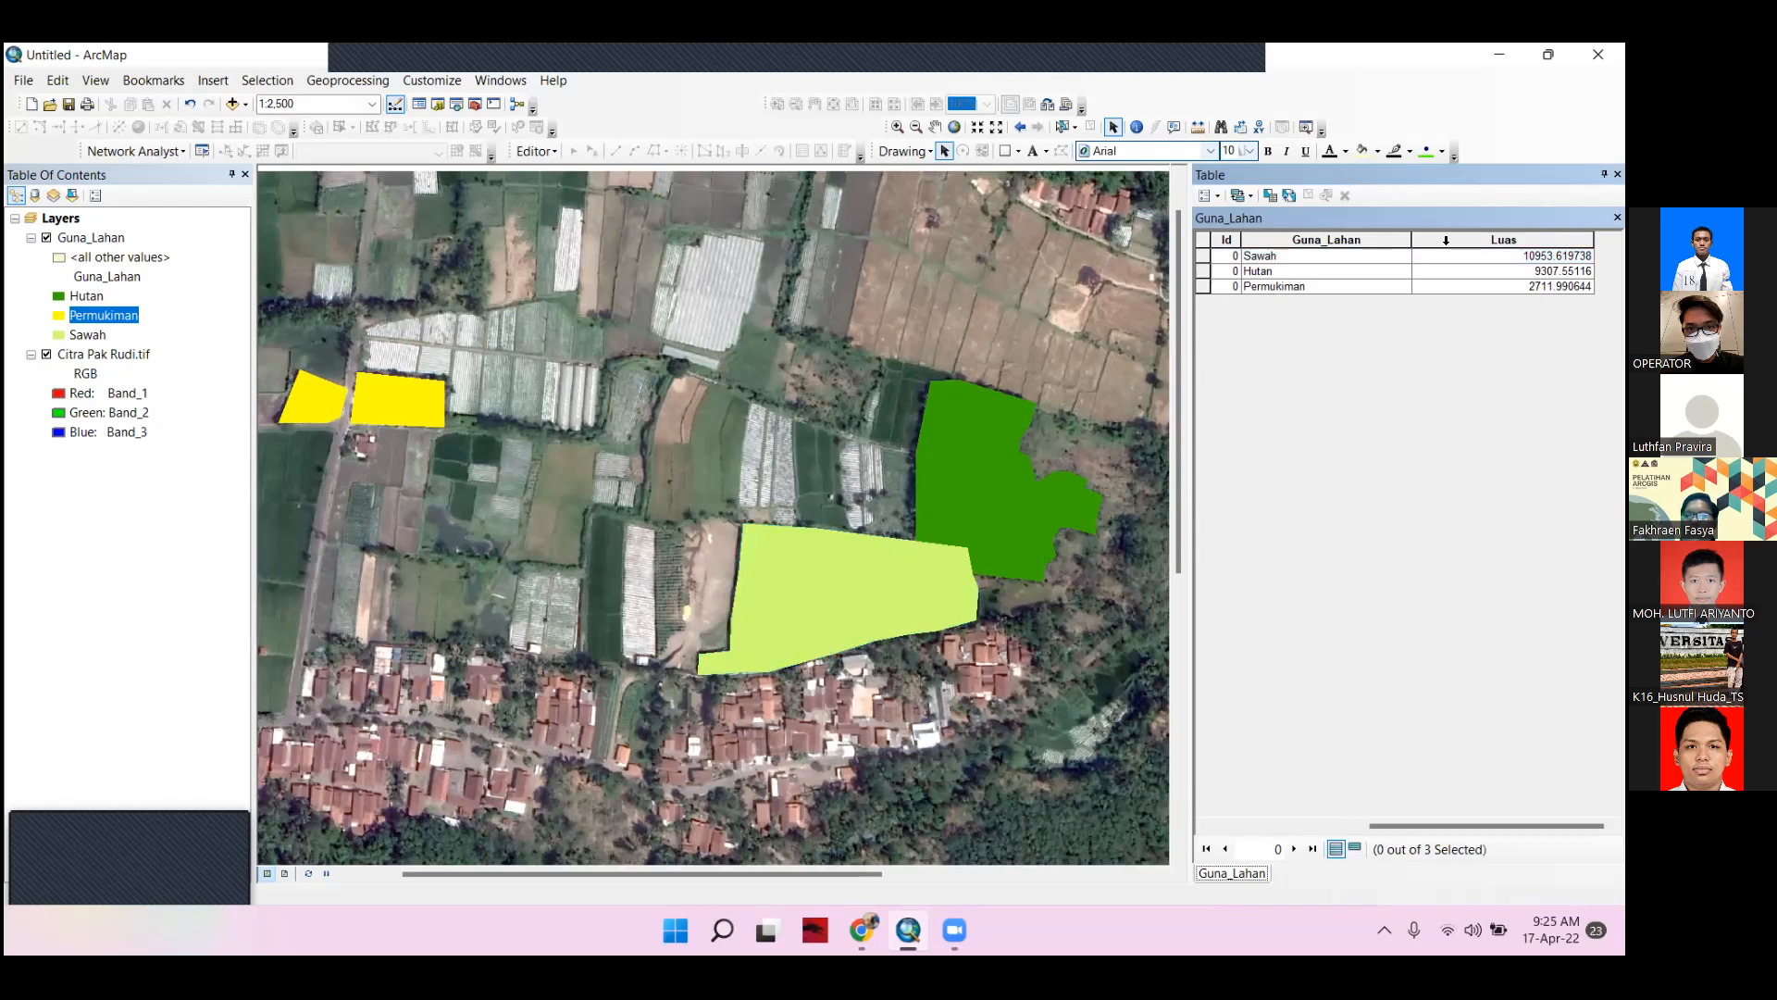
right_click(1446, 240)
left_click(1485, 364)
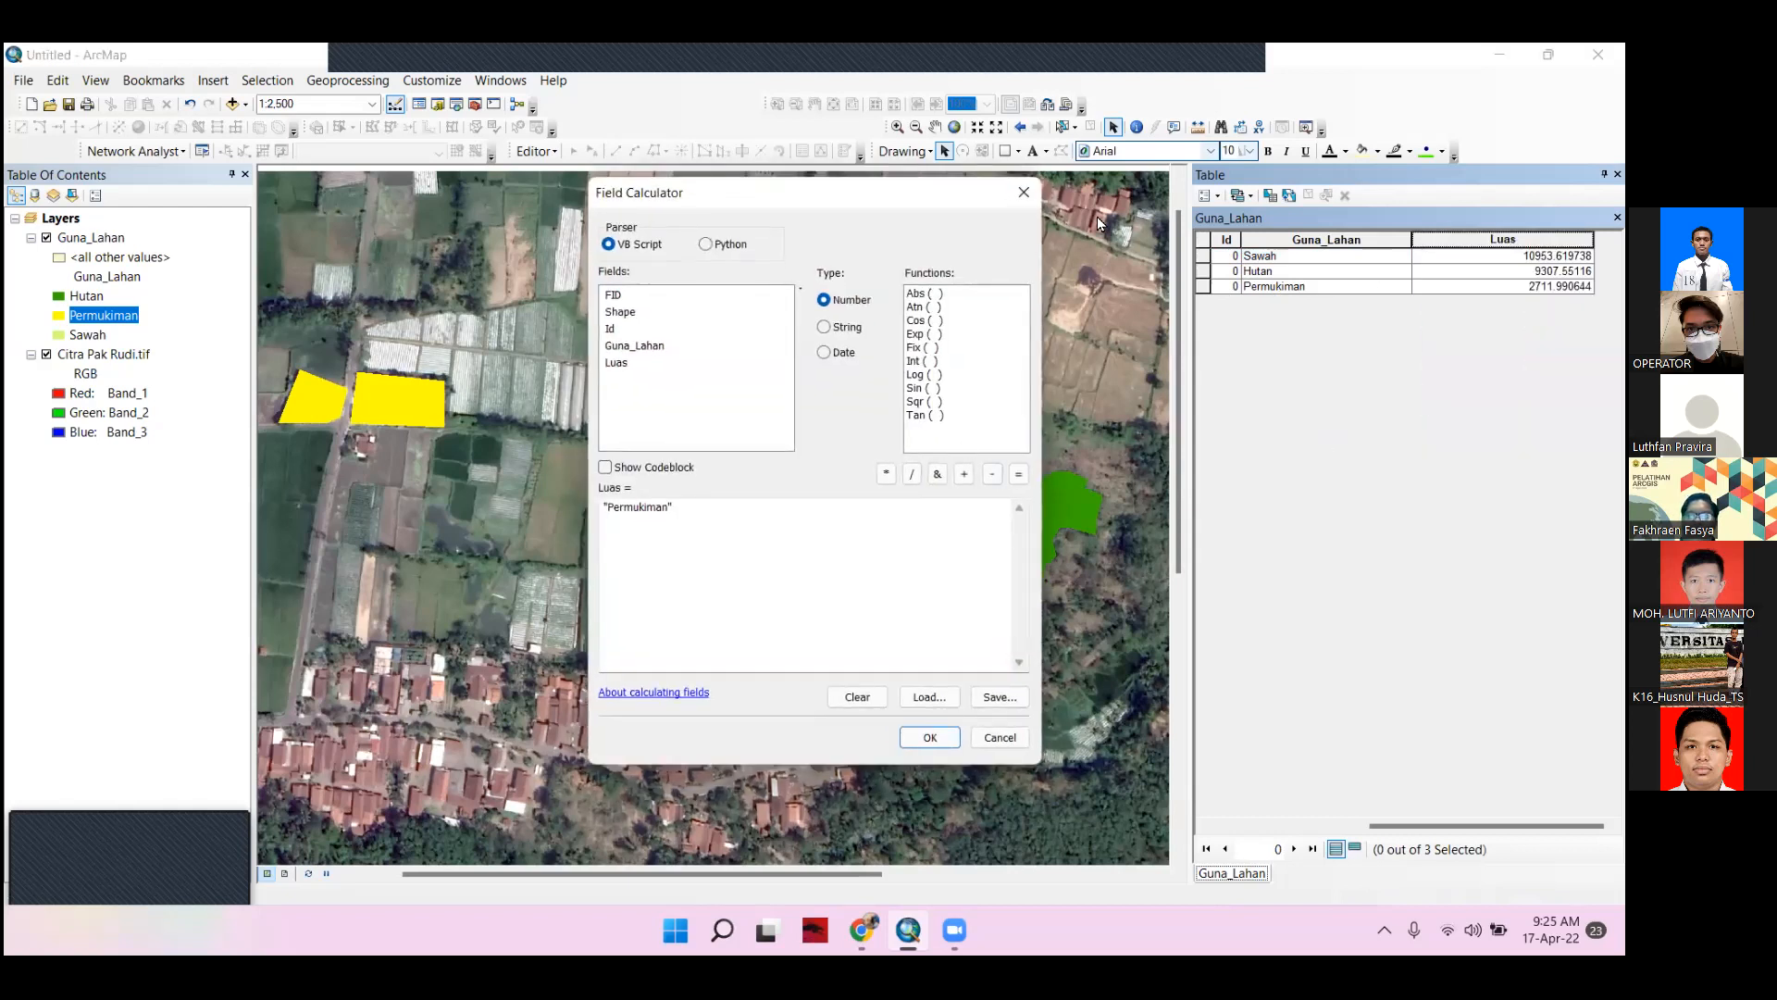
left_click(1024, 192)
Recalculate the Luas field with Calculate Geometry, giving each land use record's area in hectares
right_click(1426, 242)
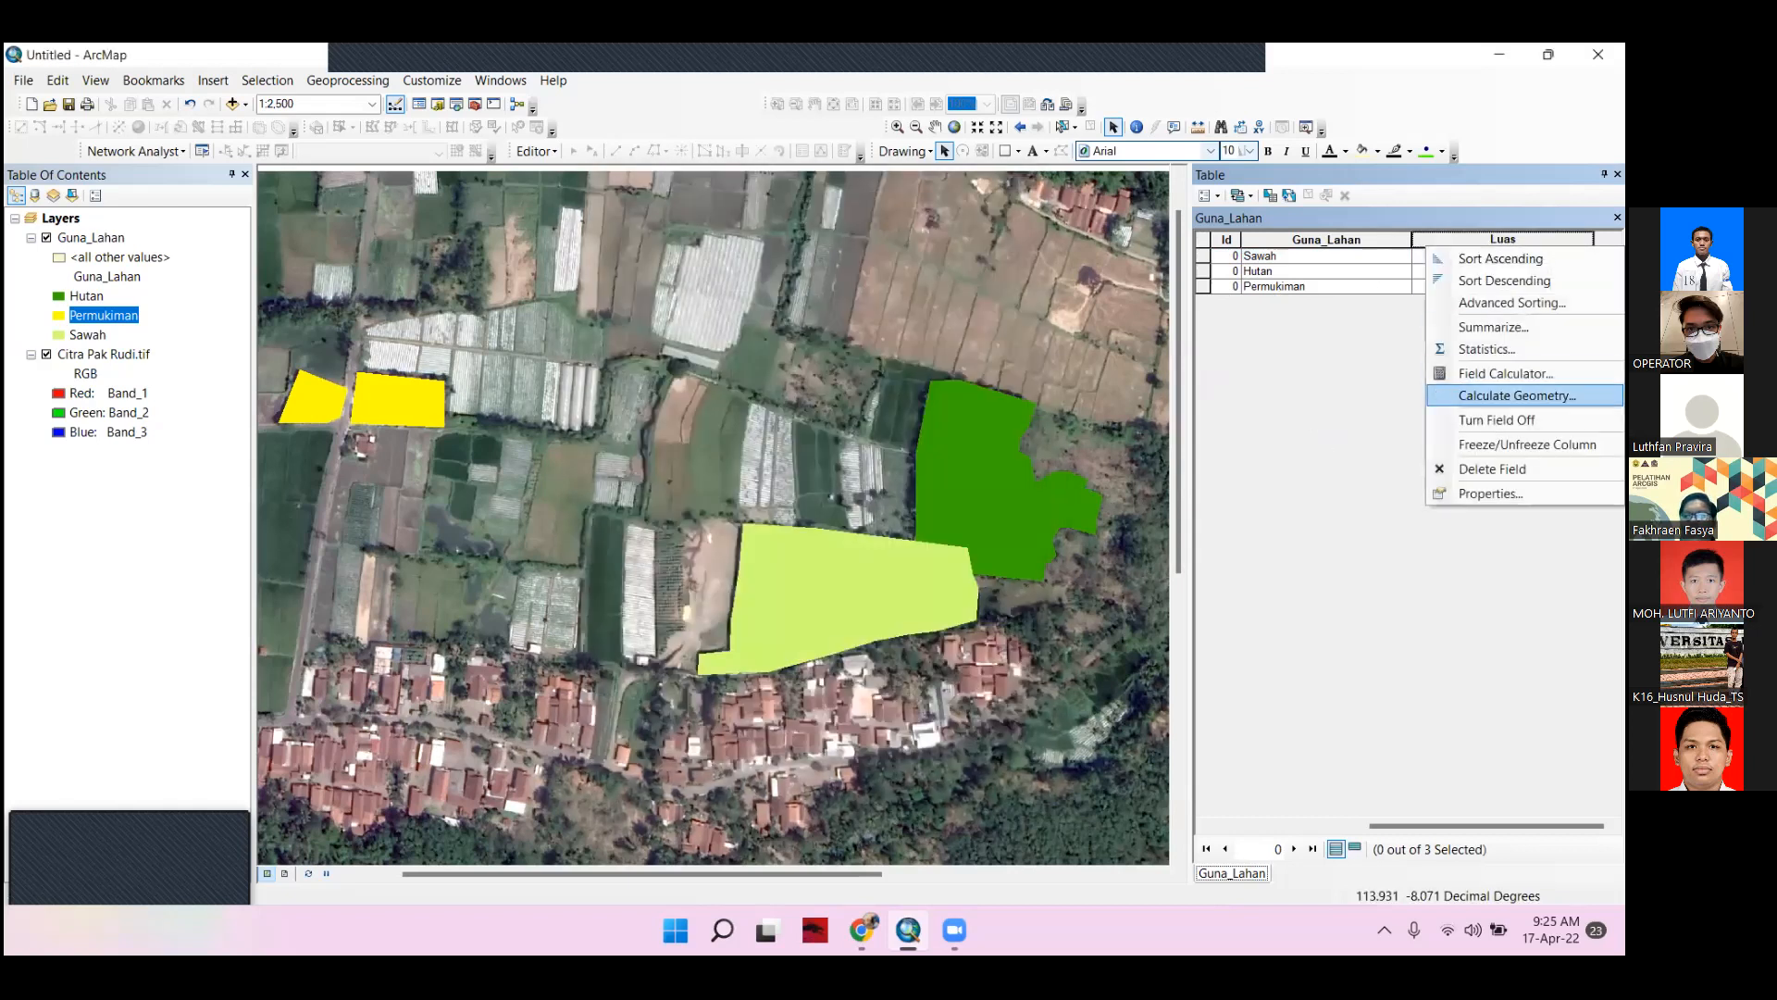
left_click(1516, 397)
left_click(881, 536)
left_click(831, 580)
left_click(895, 604)
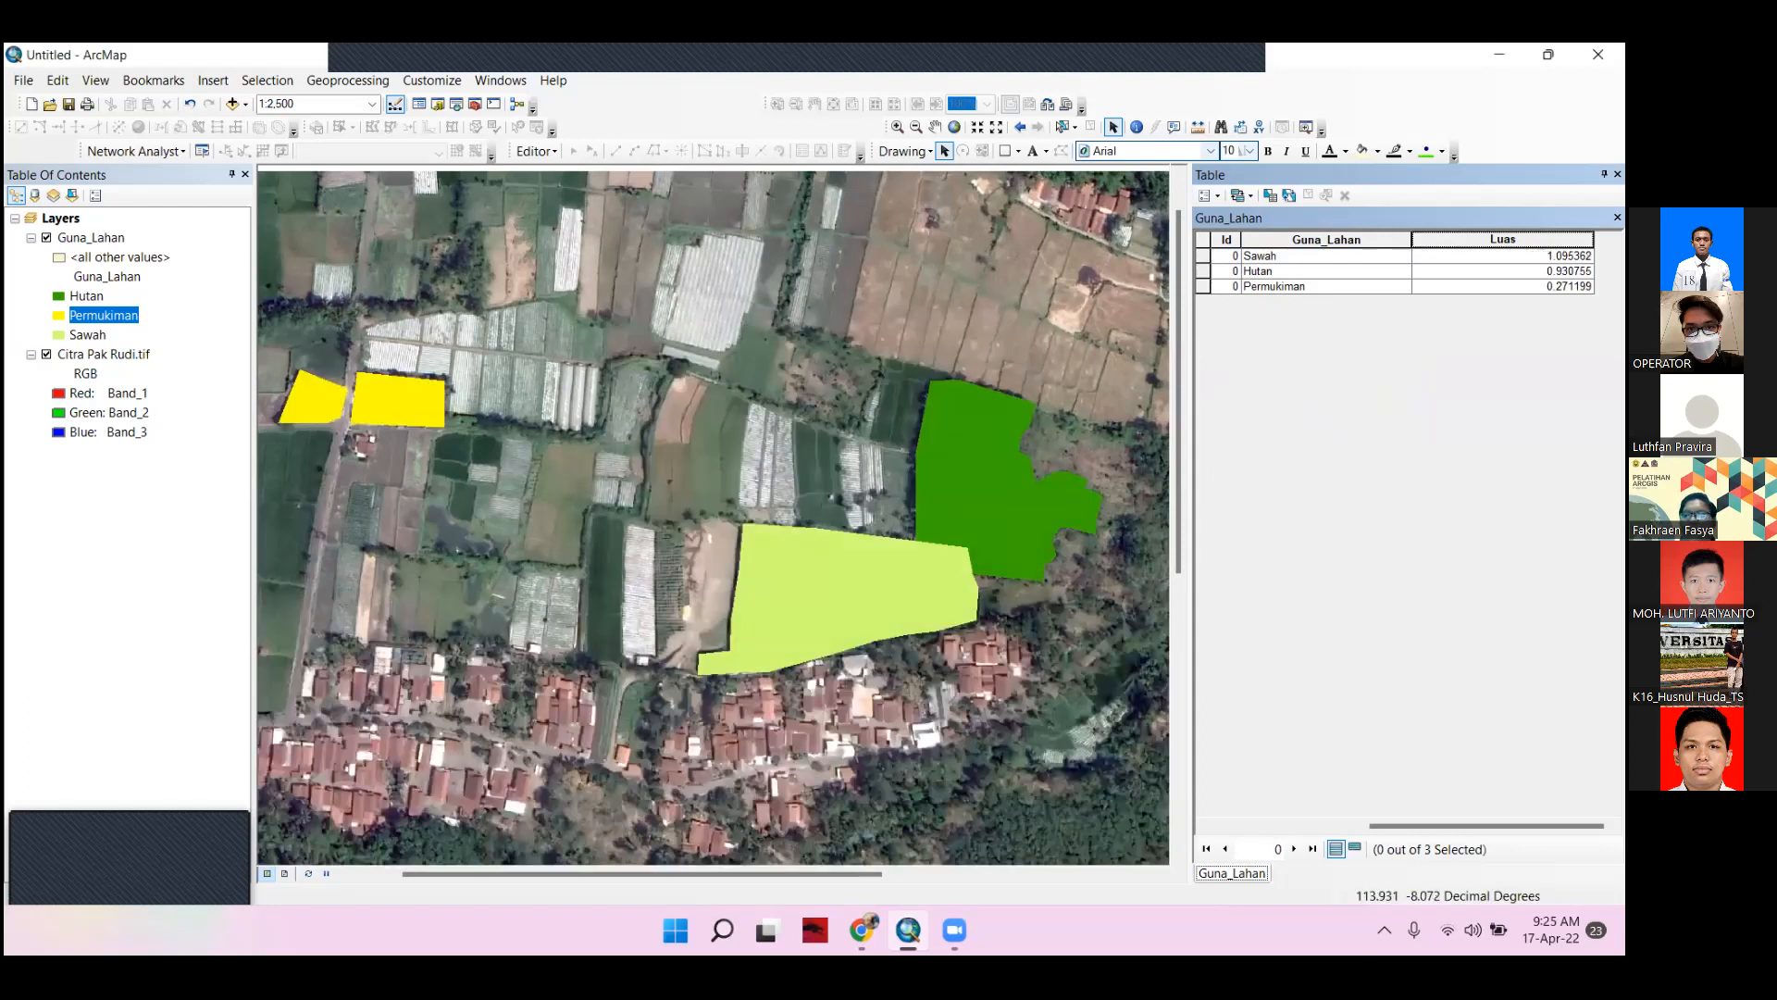
Highlight the Sawah, Hutan and Permukiman polygons in turn from their records to compare their Luas values, and clear the selection
left_click(1203, 256)
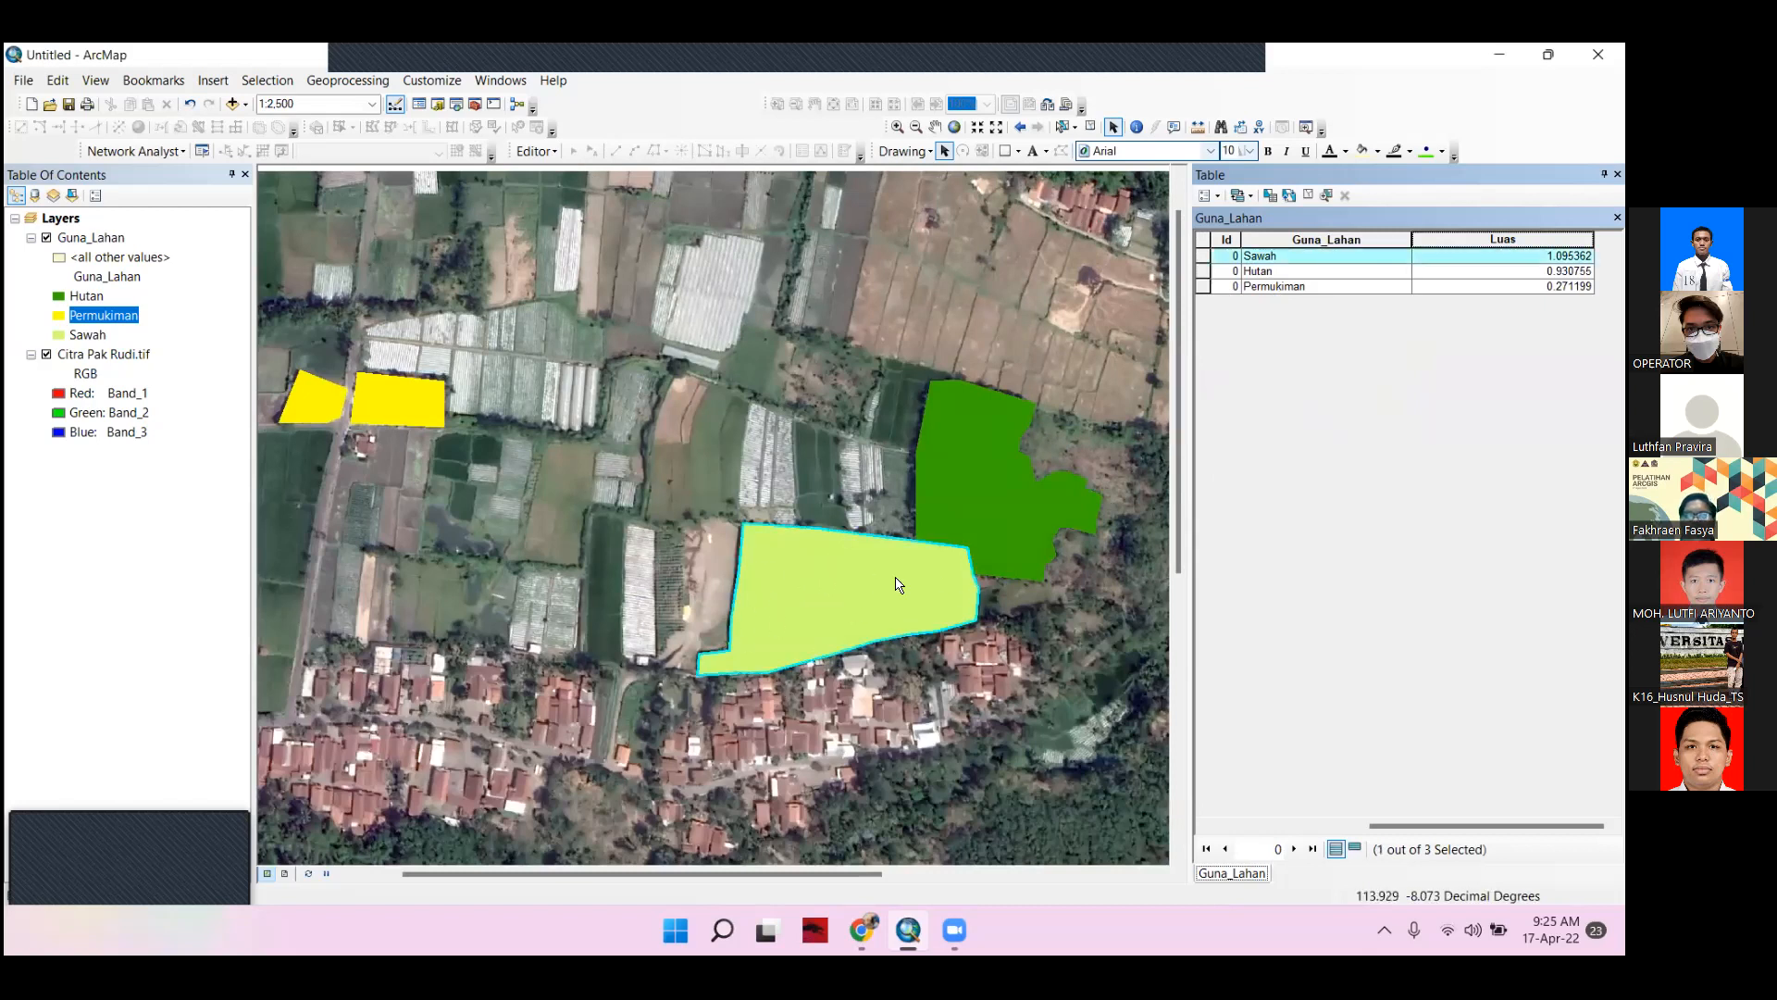
left_click(1205, 271)
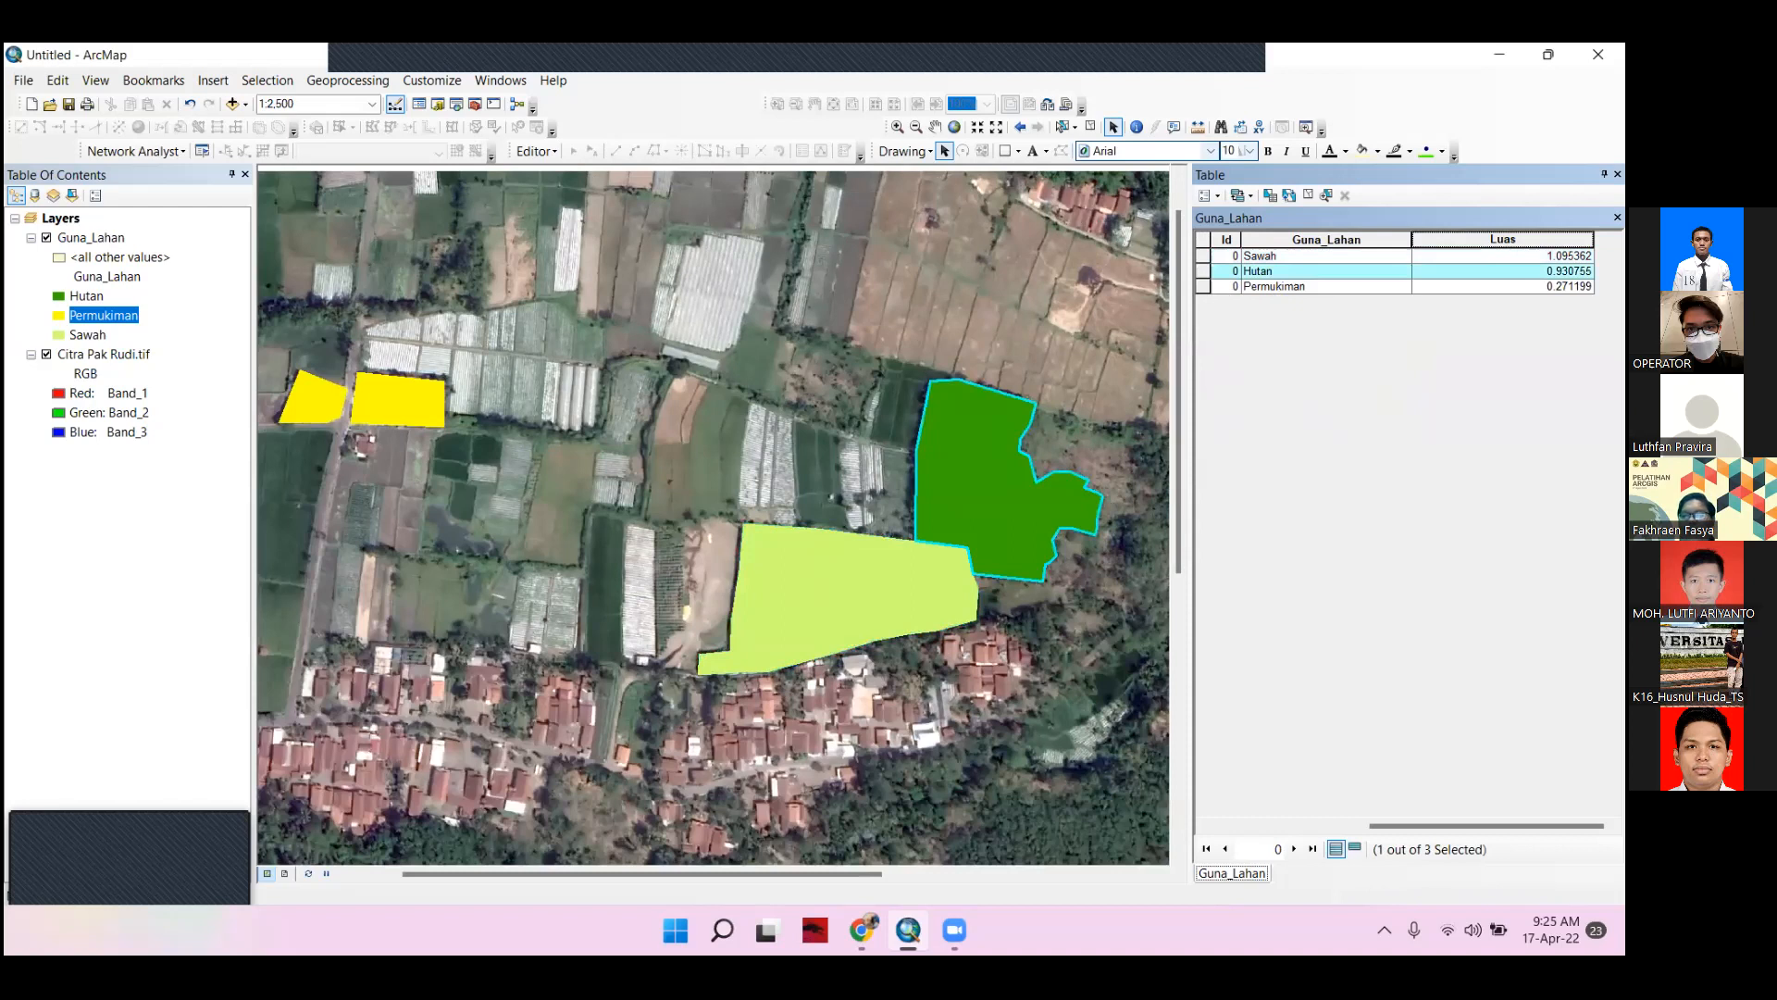
left_click(1204, 287)
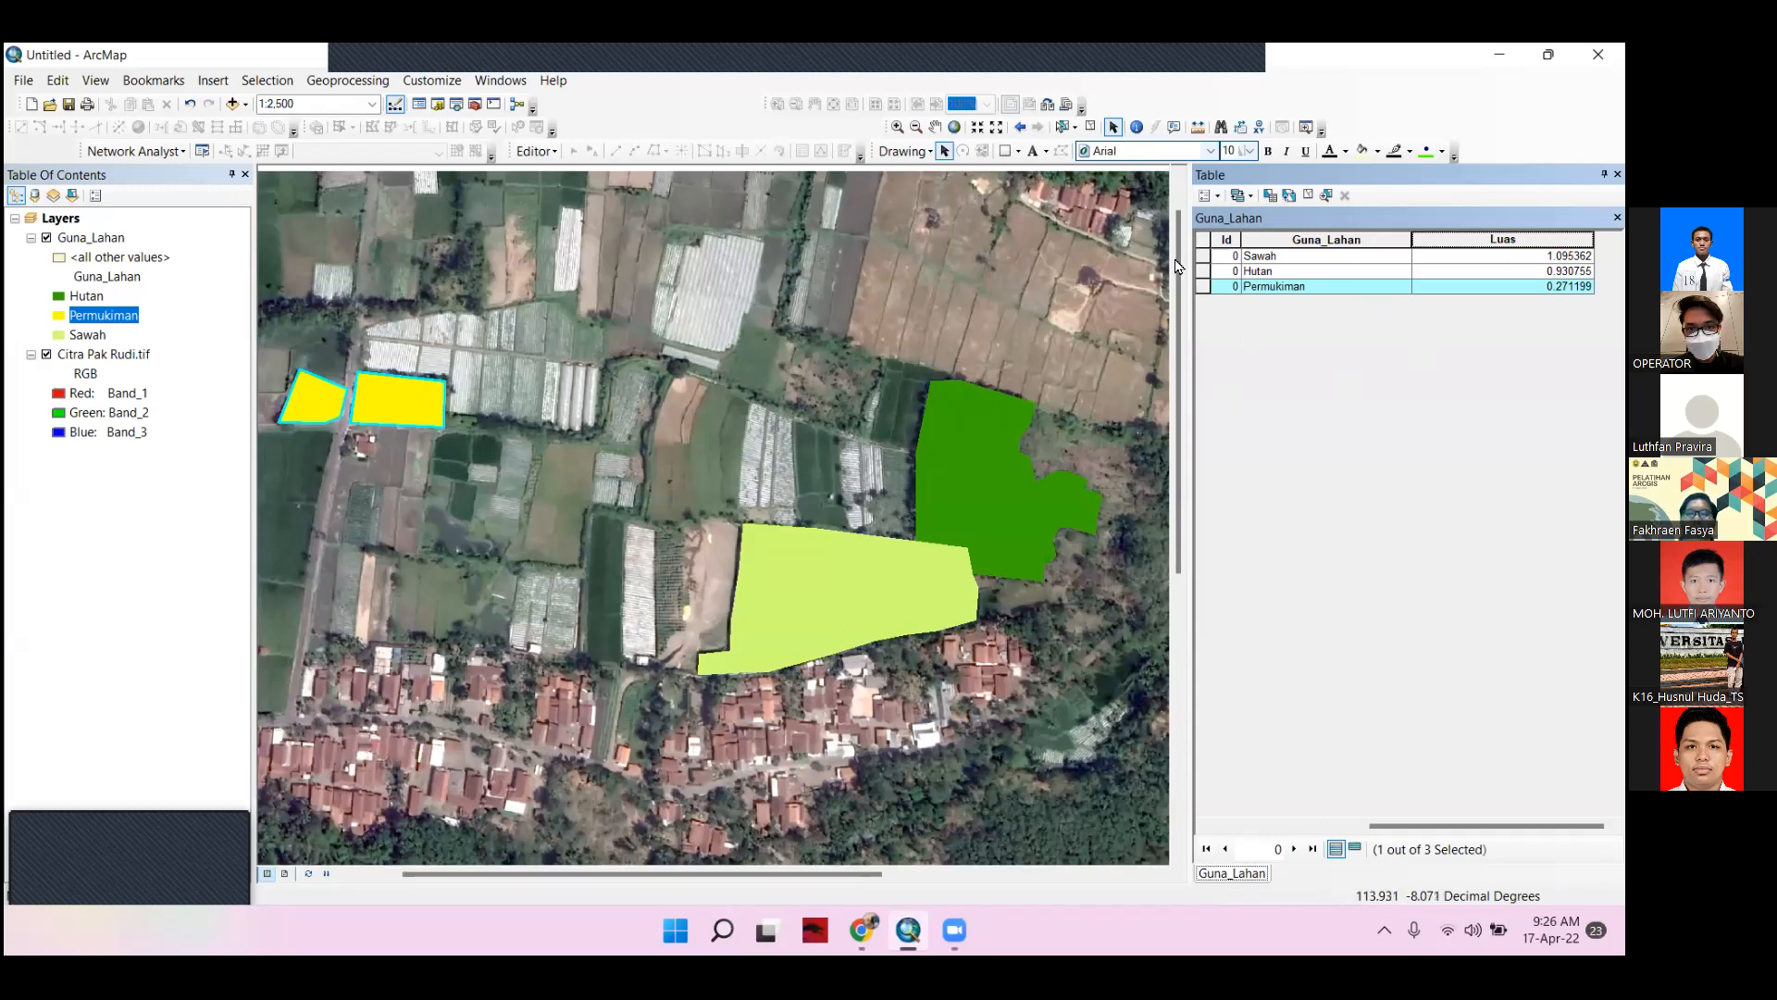
left_click(1204, 256)
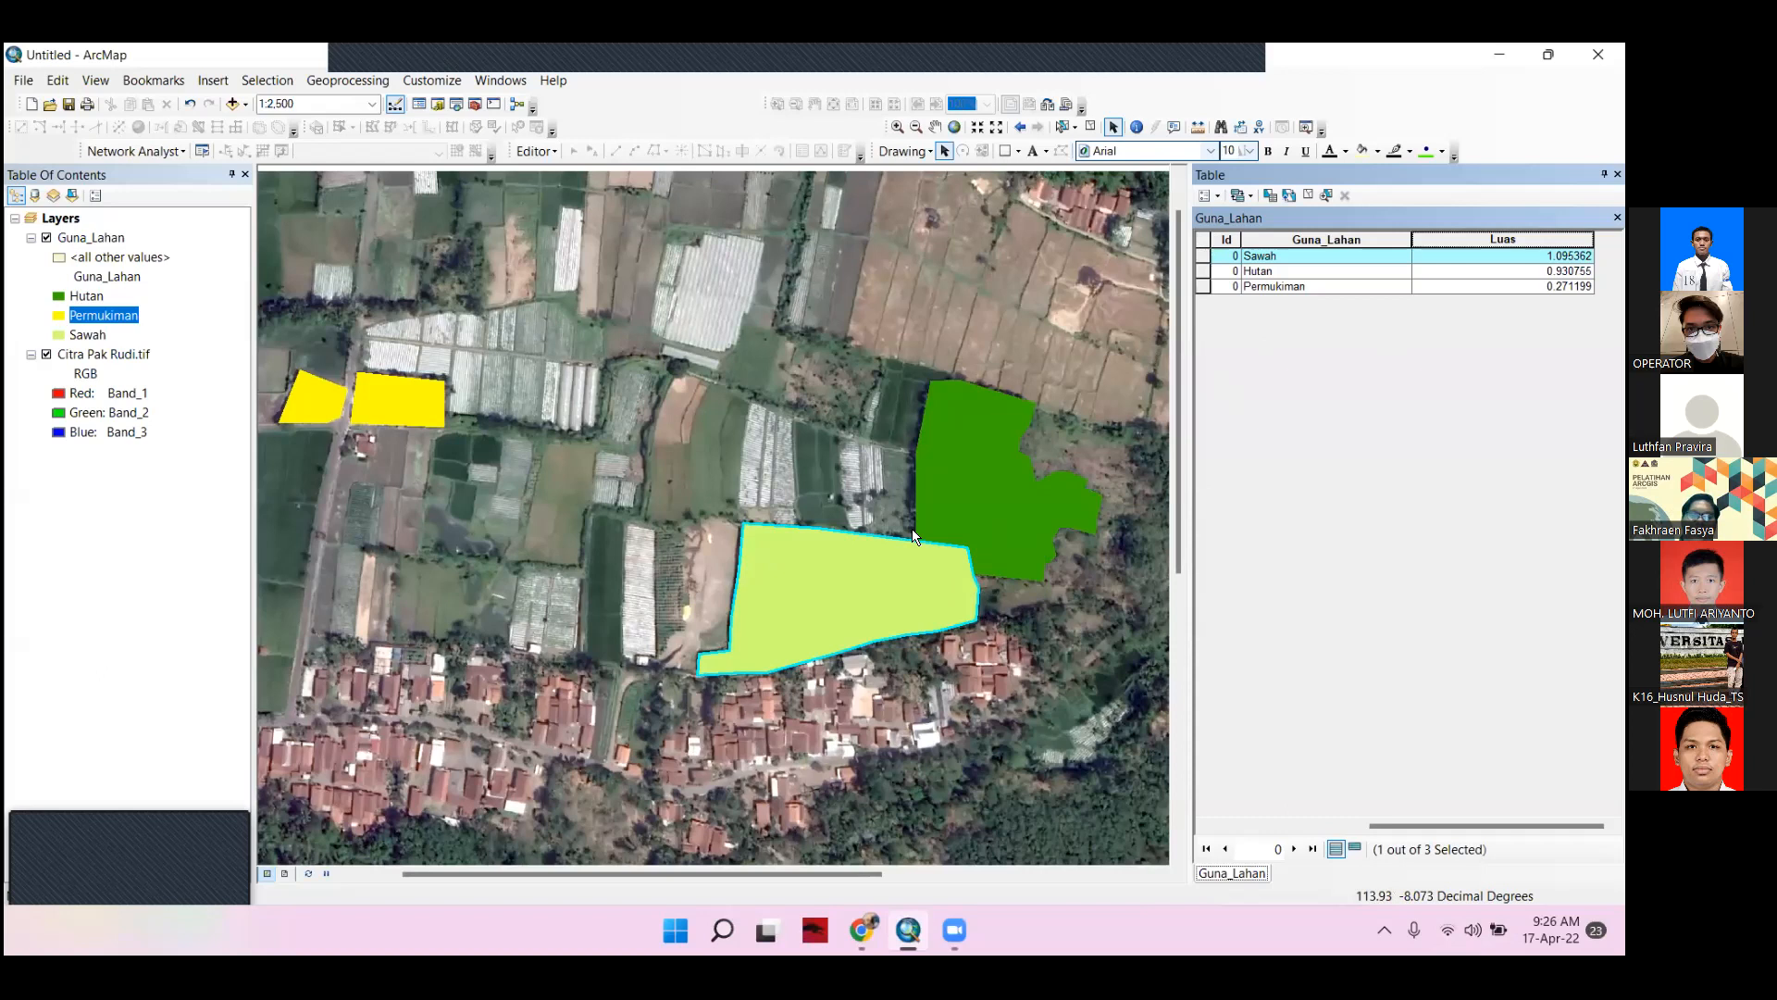
scroll(924, 623, "down", 1)
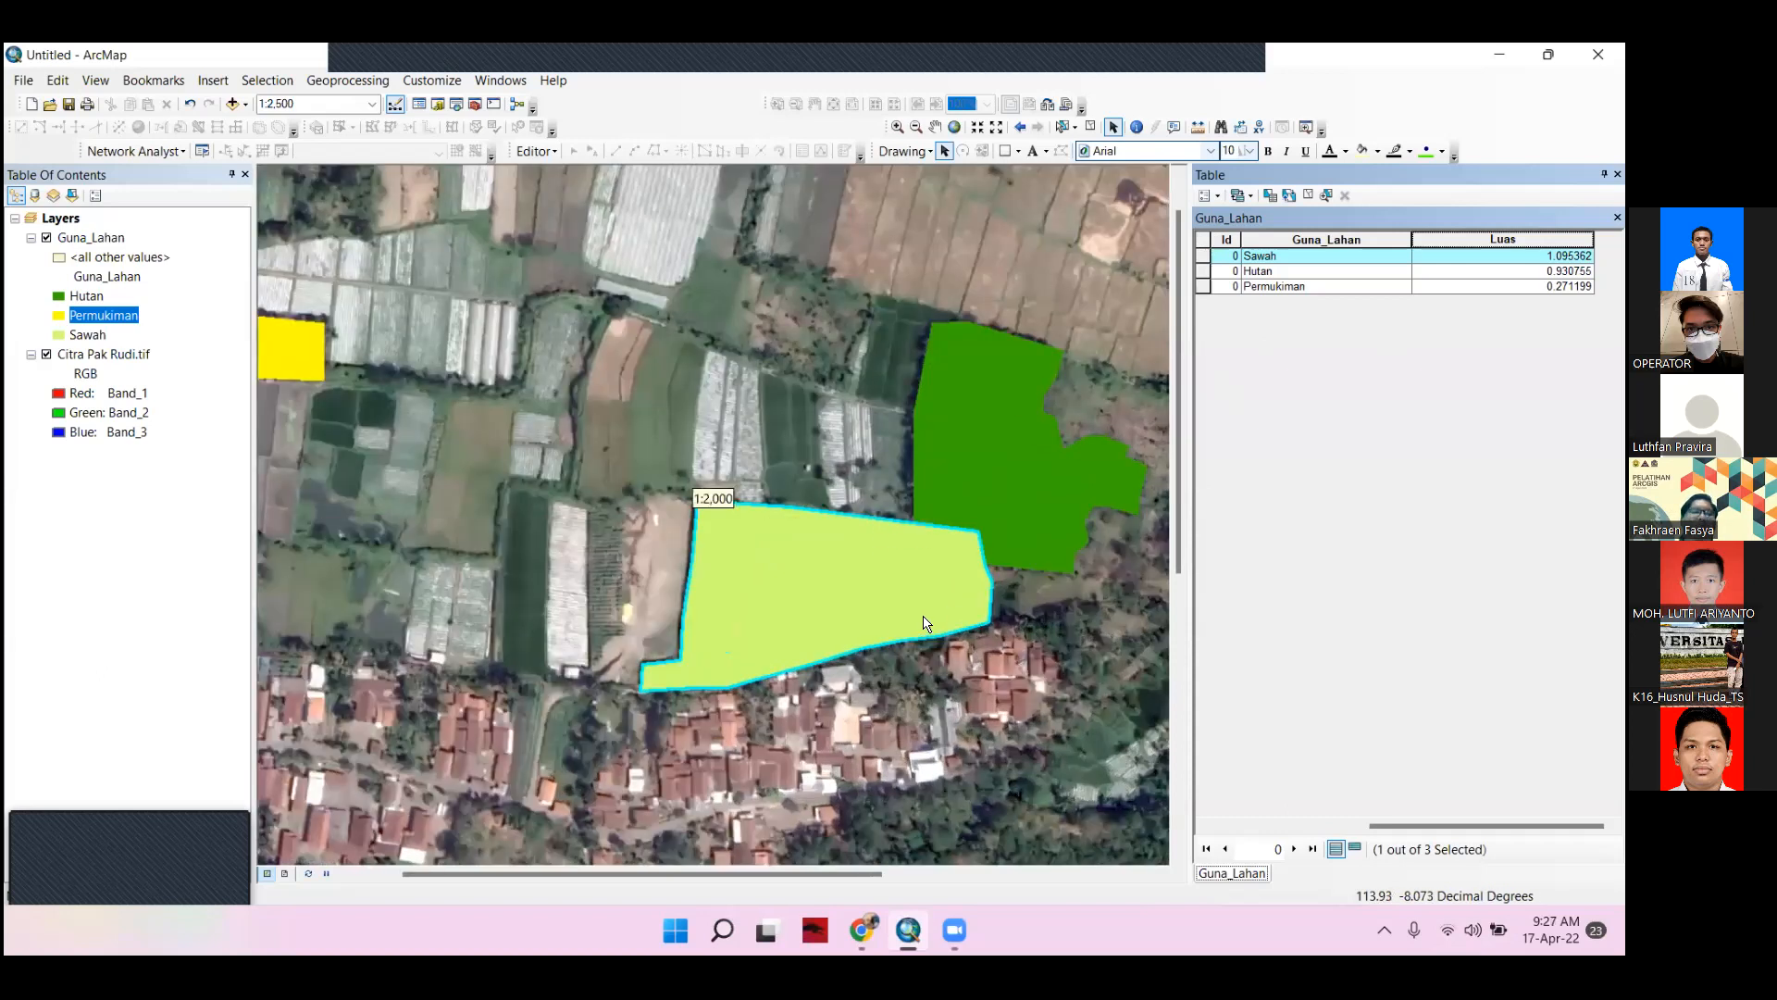
left_click(1201, 245)
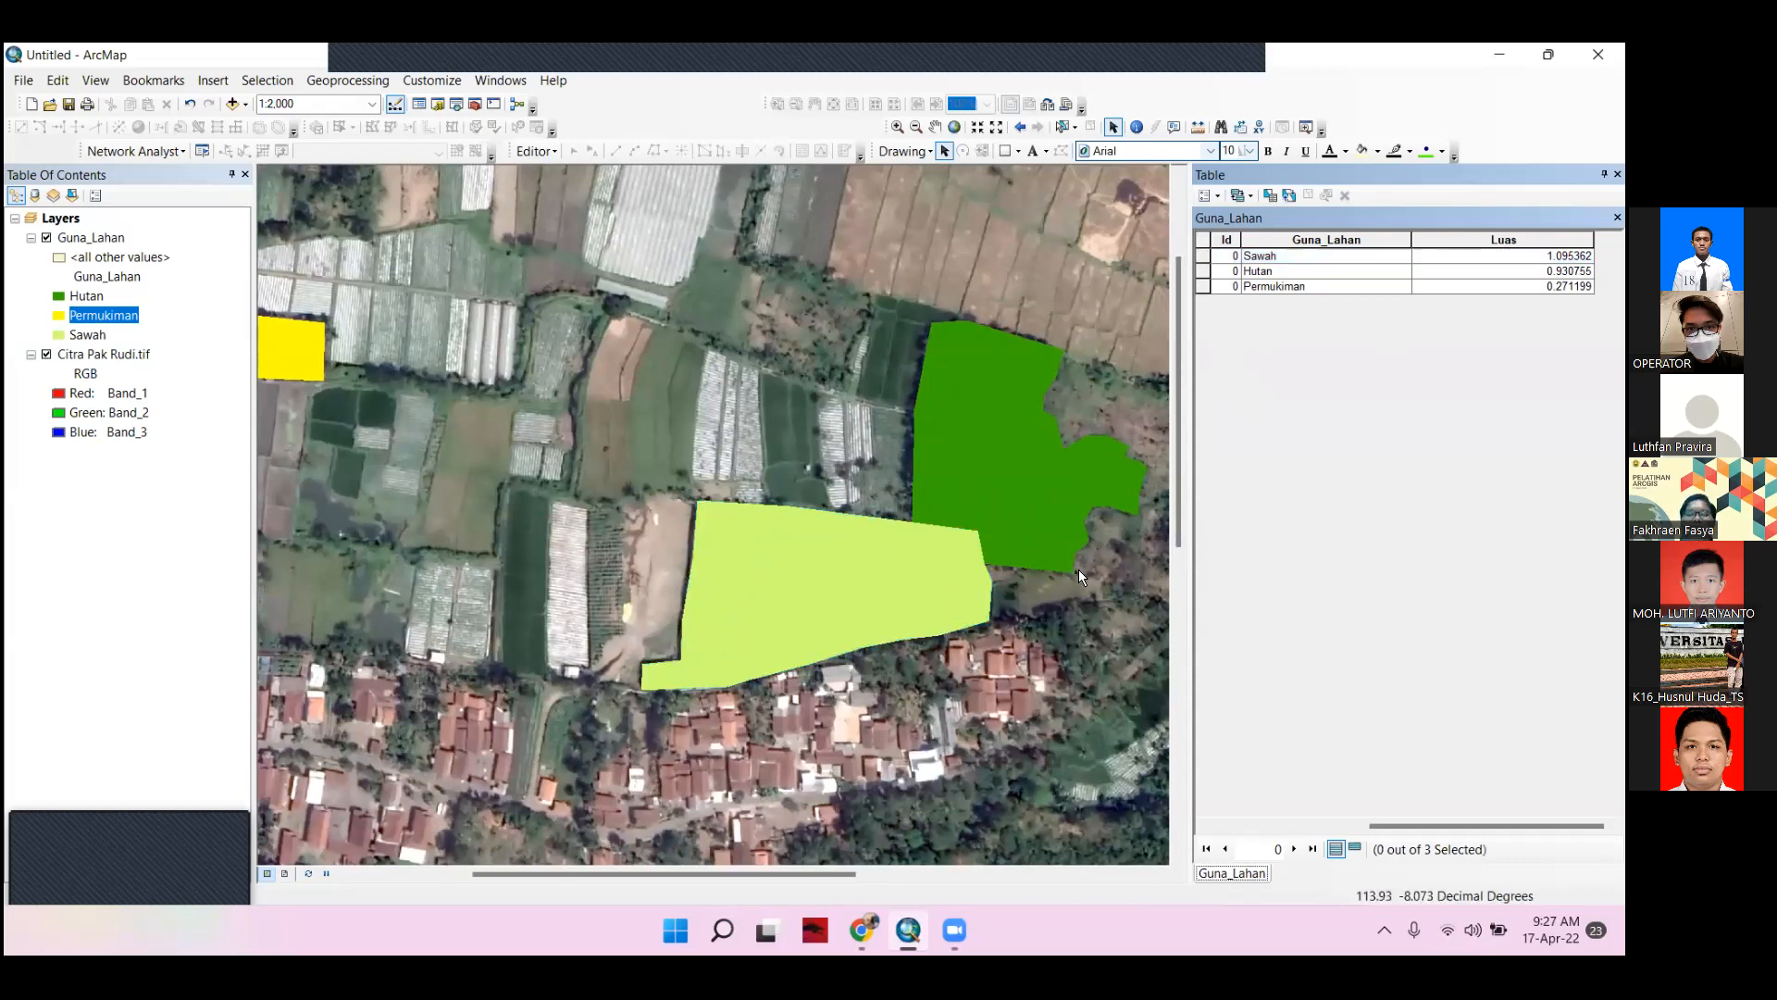
scroll(1079, 569, "up", 1)
scroll(1059, 502, "down", 1)
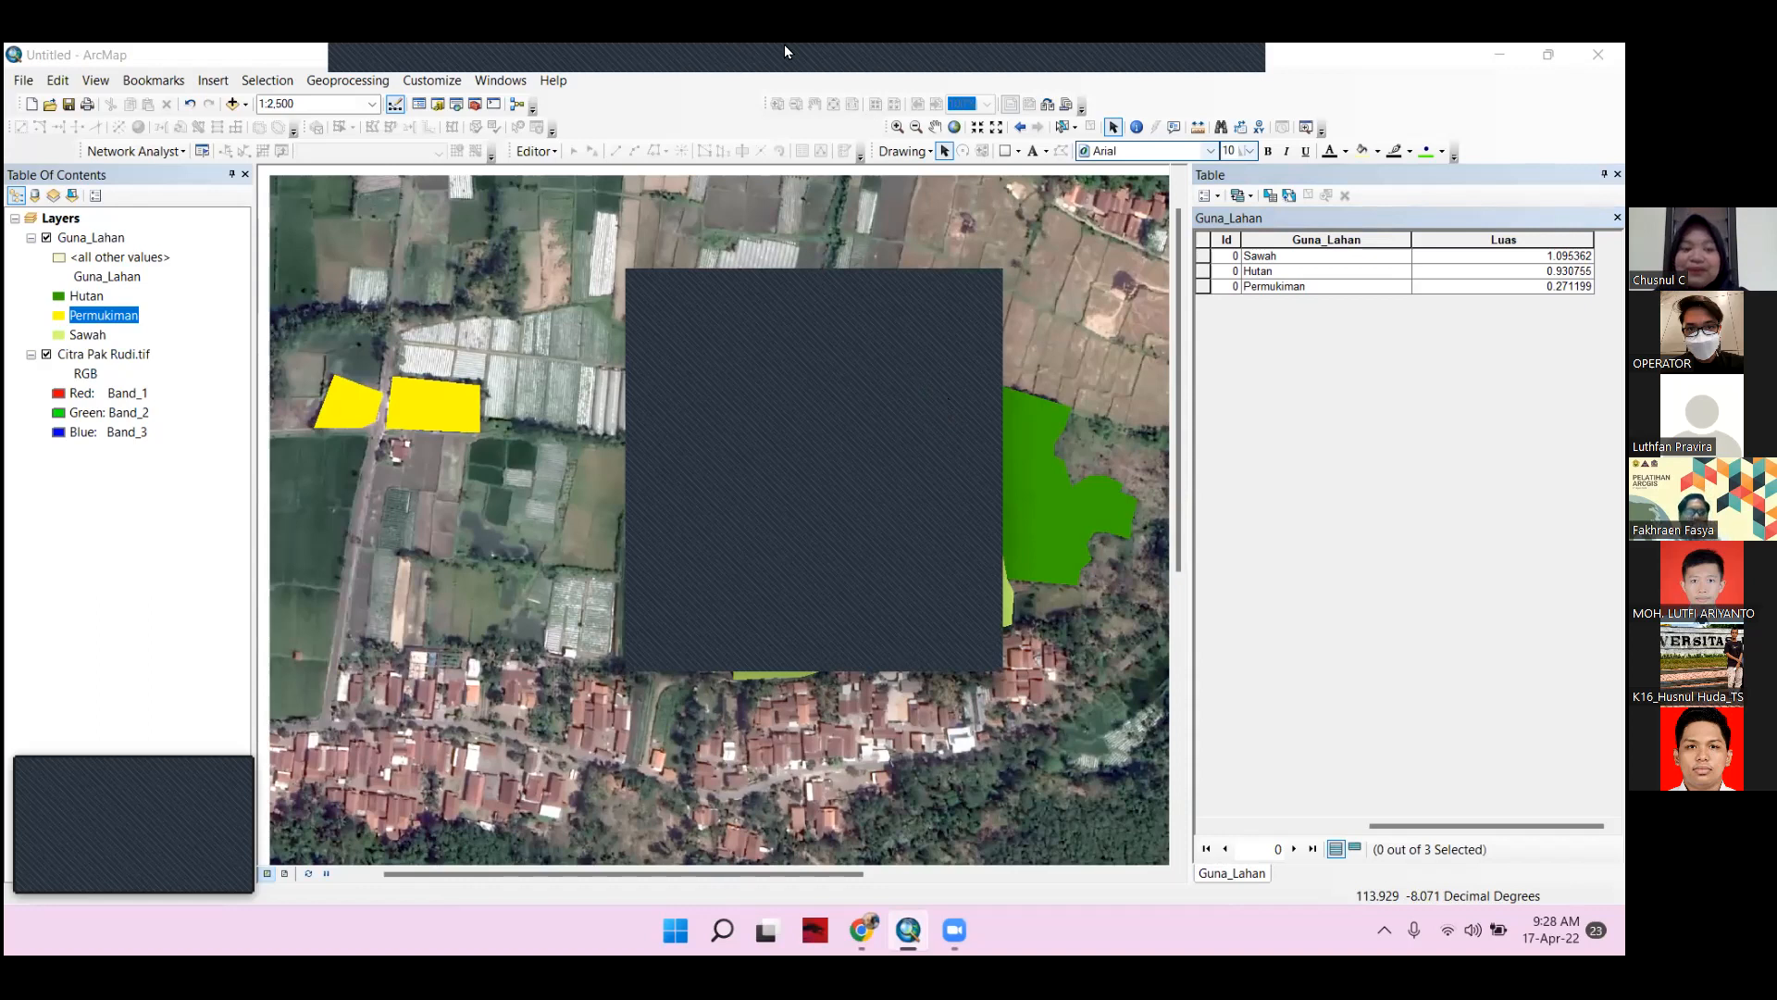
Show the Catalog beside the map and close the Guna_Lahan attribute table
mouse_move(785, 46)
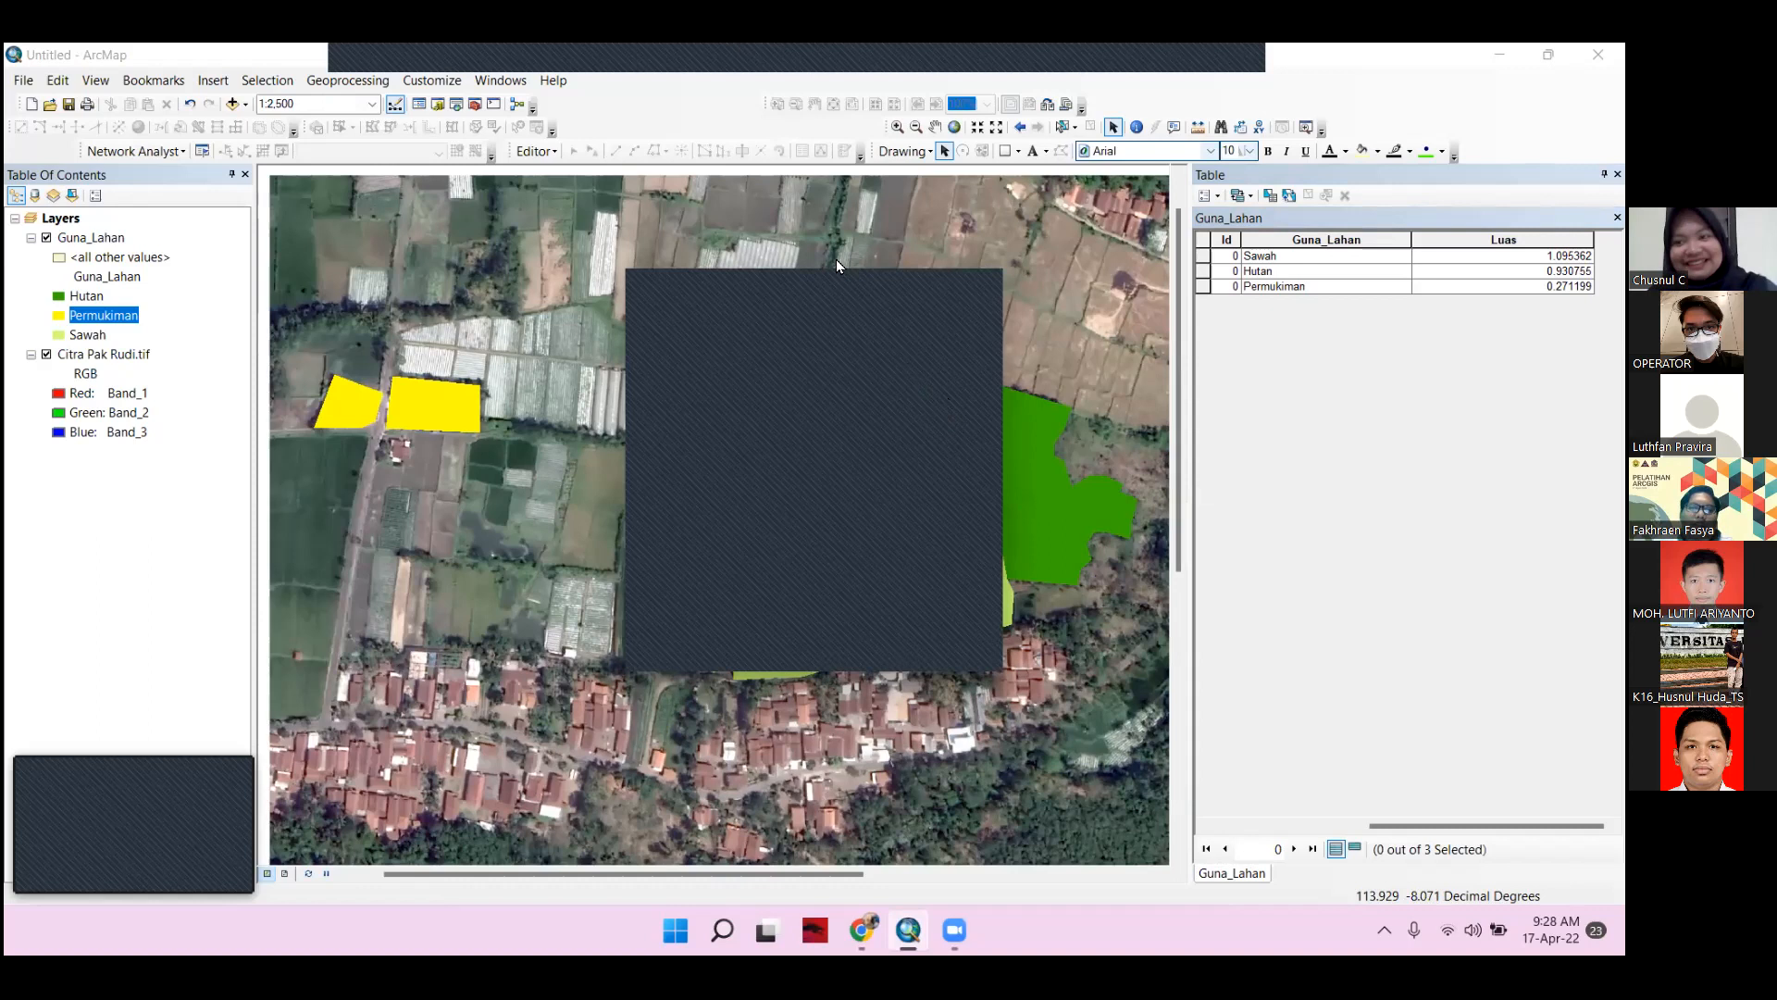
left_click(959, 293)
left_click(438, 105)
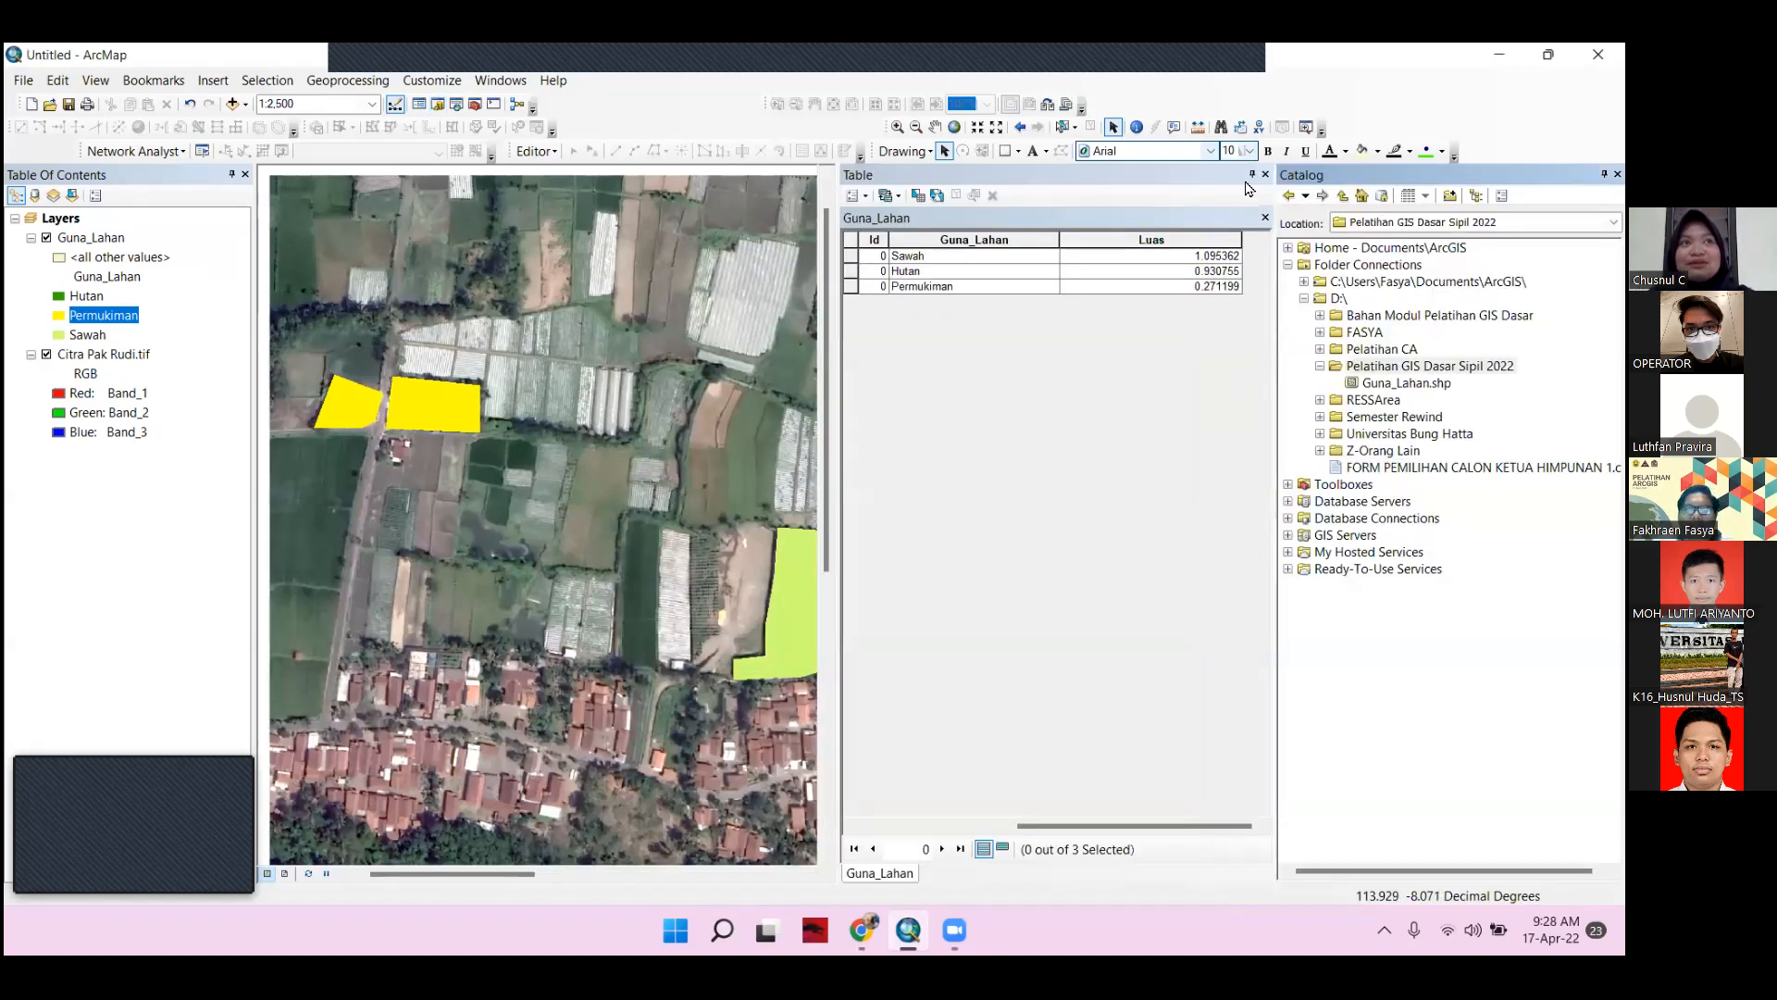
left_click(1263, 178)
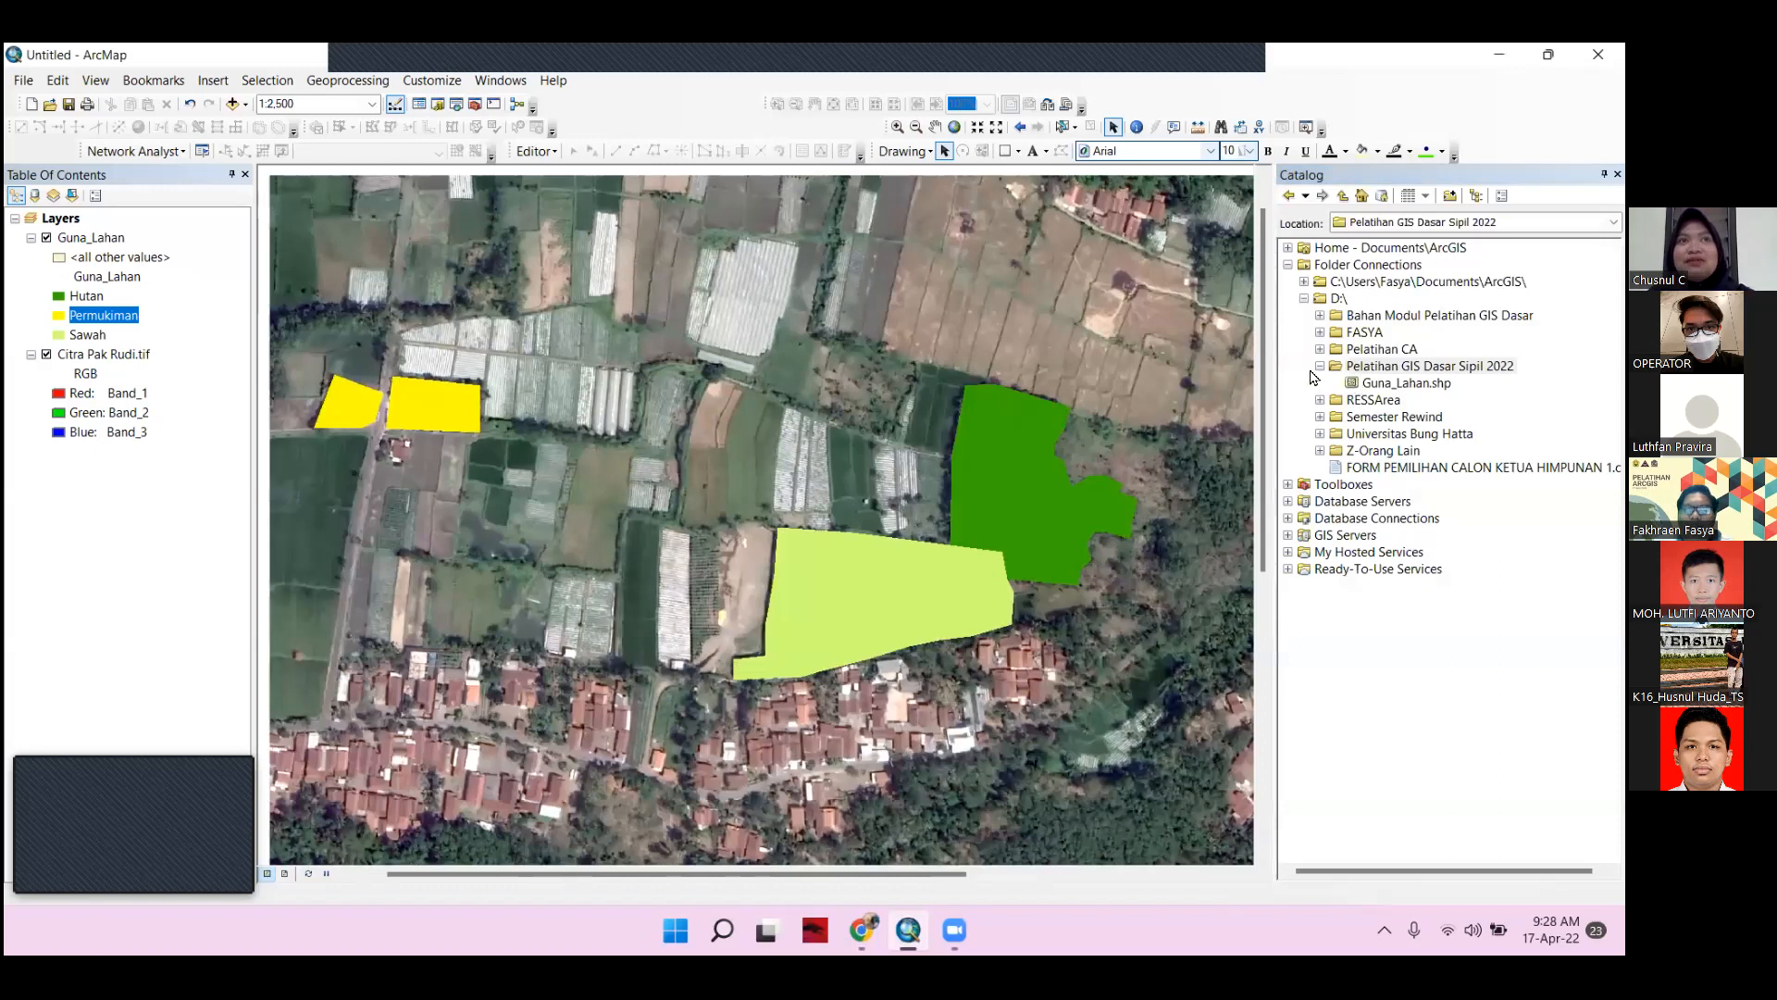
Start a new point shapefile named Contoh in the Pelatihan GIS Dasar Sipil 2022 folder and open its spatial reference settings
right_click(1354, 374)
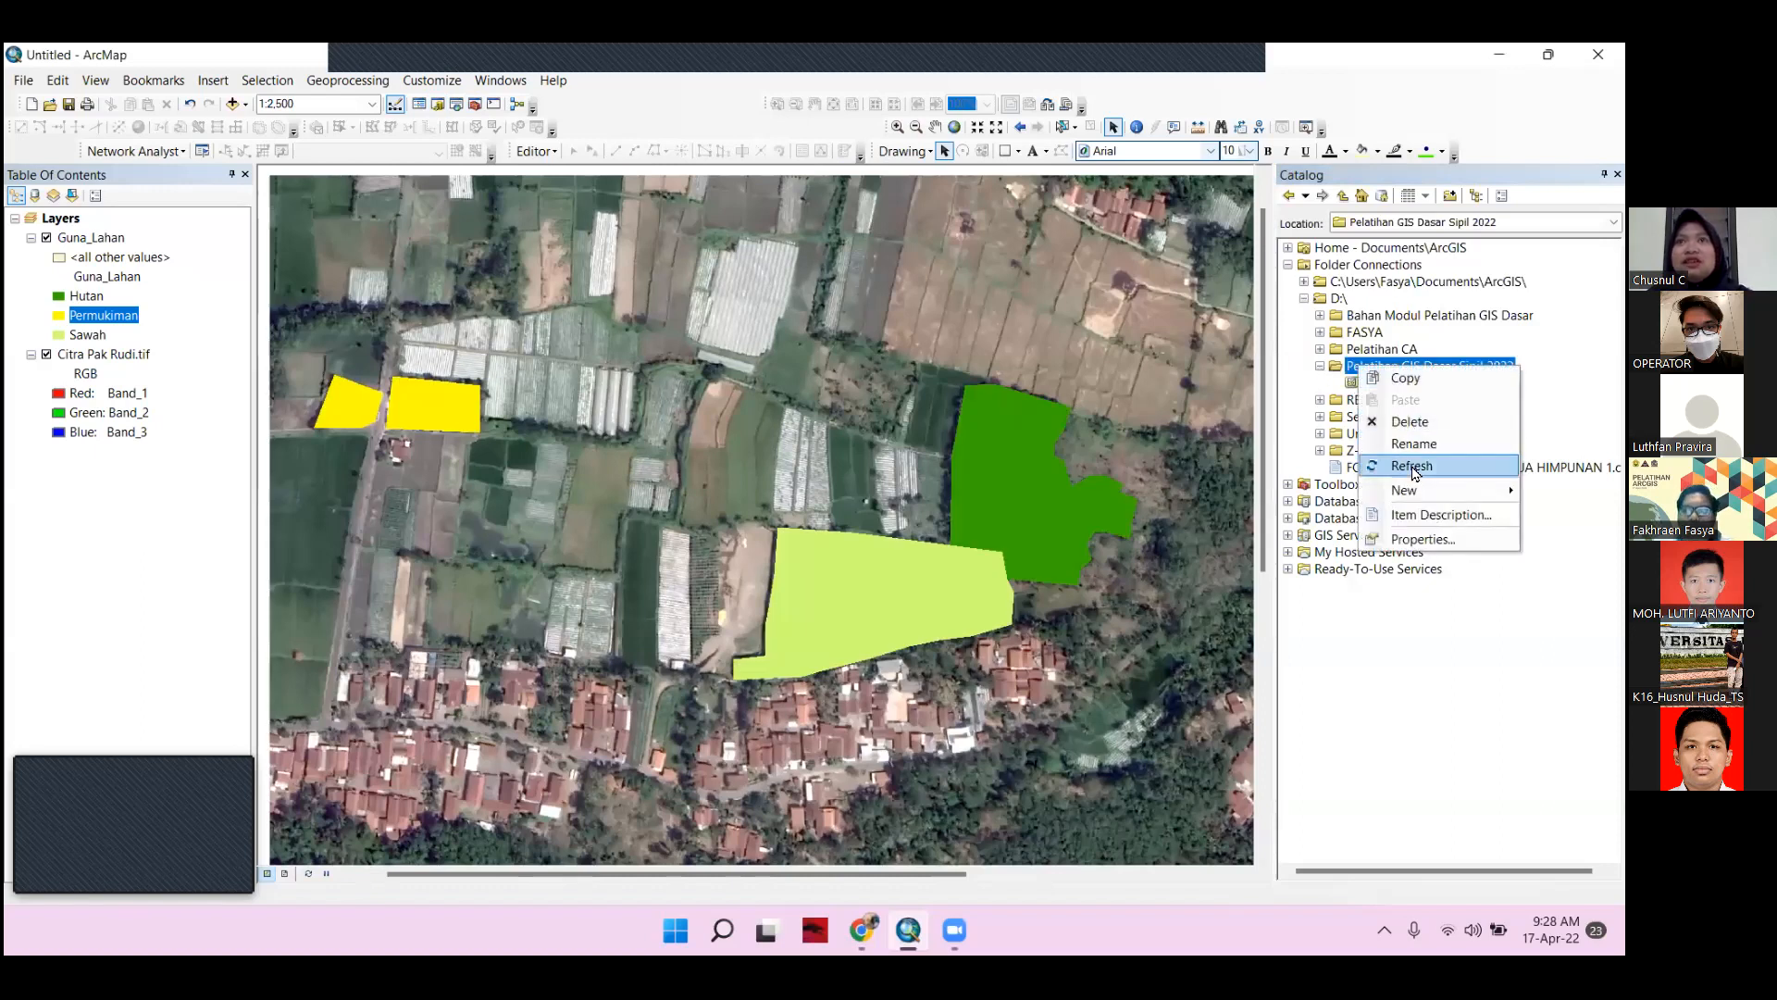
mouse_move(1425, 489)
left_click(1197, 675)
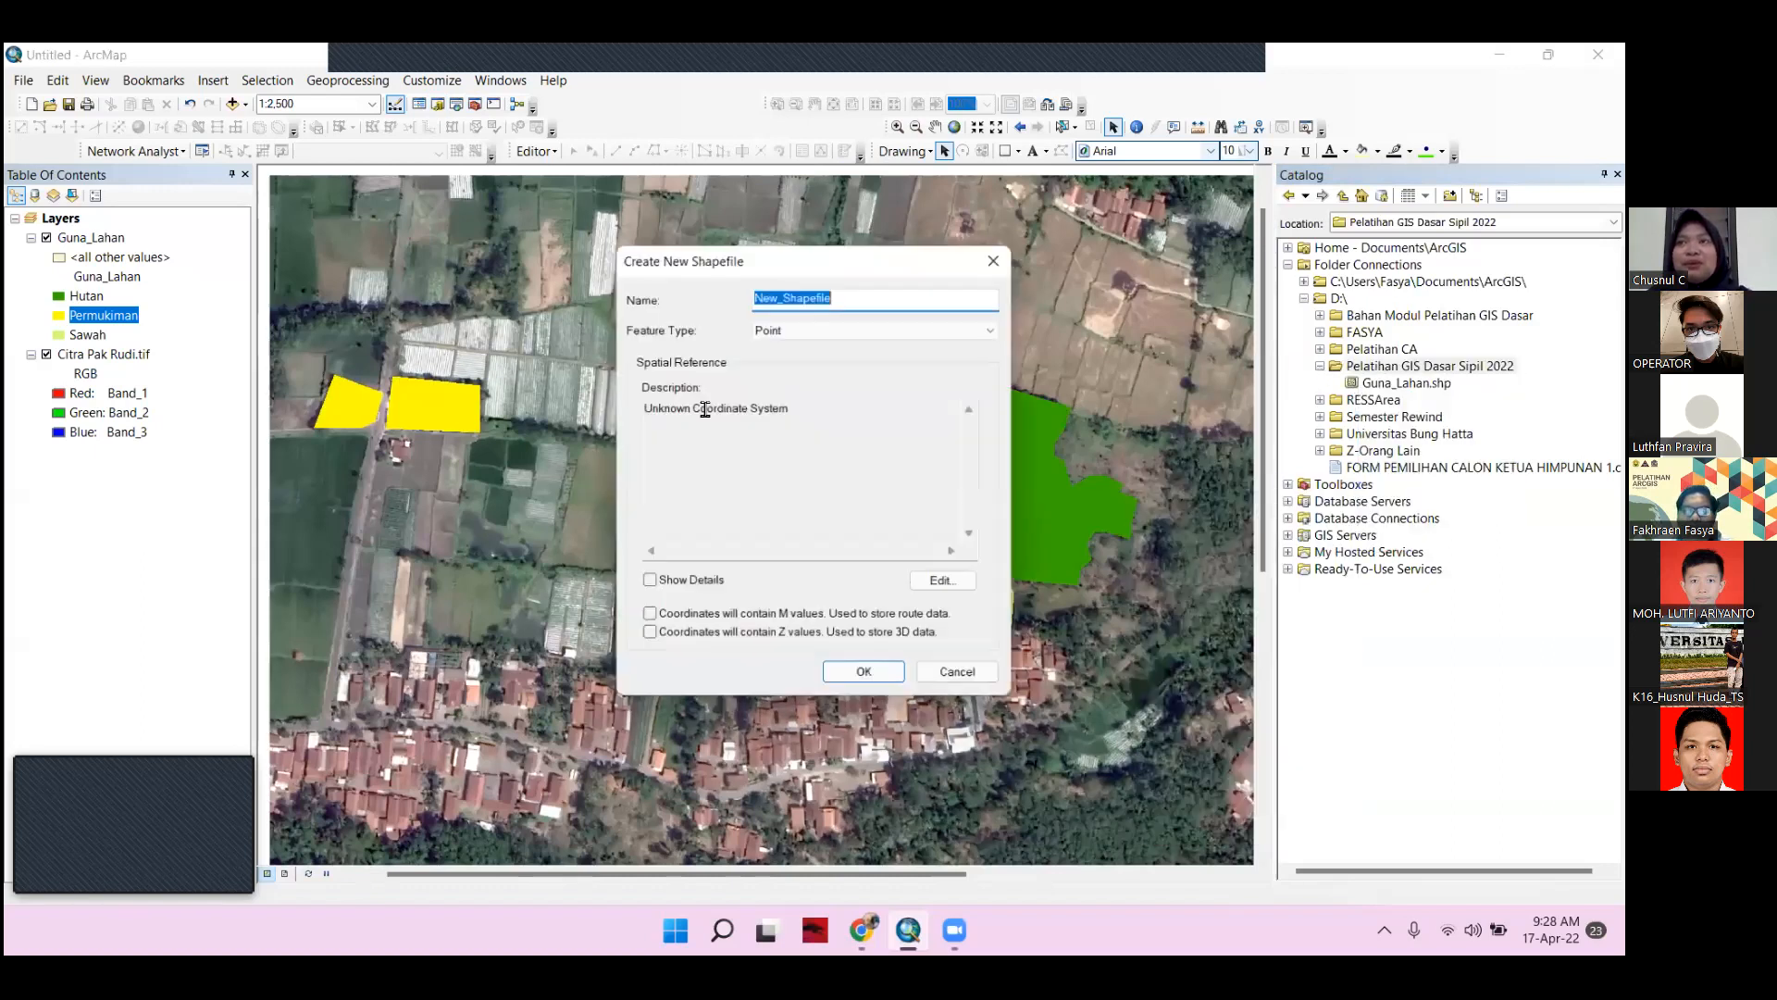
type("Cont")
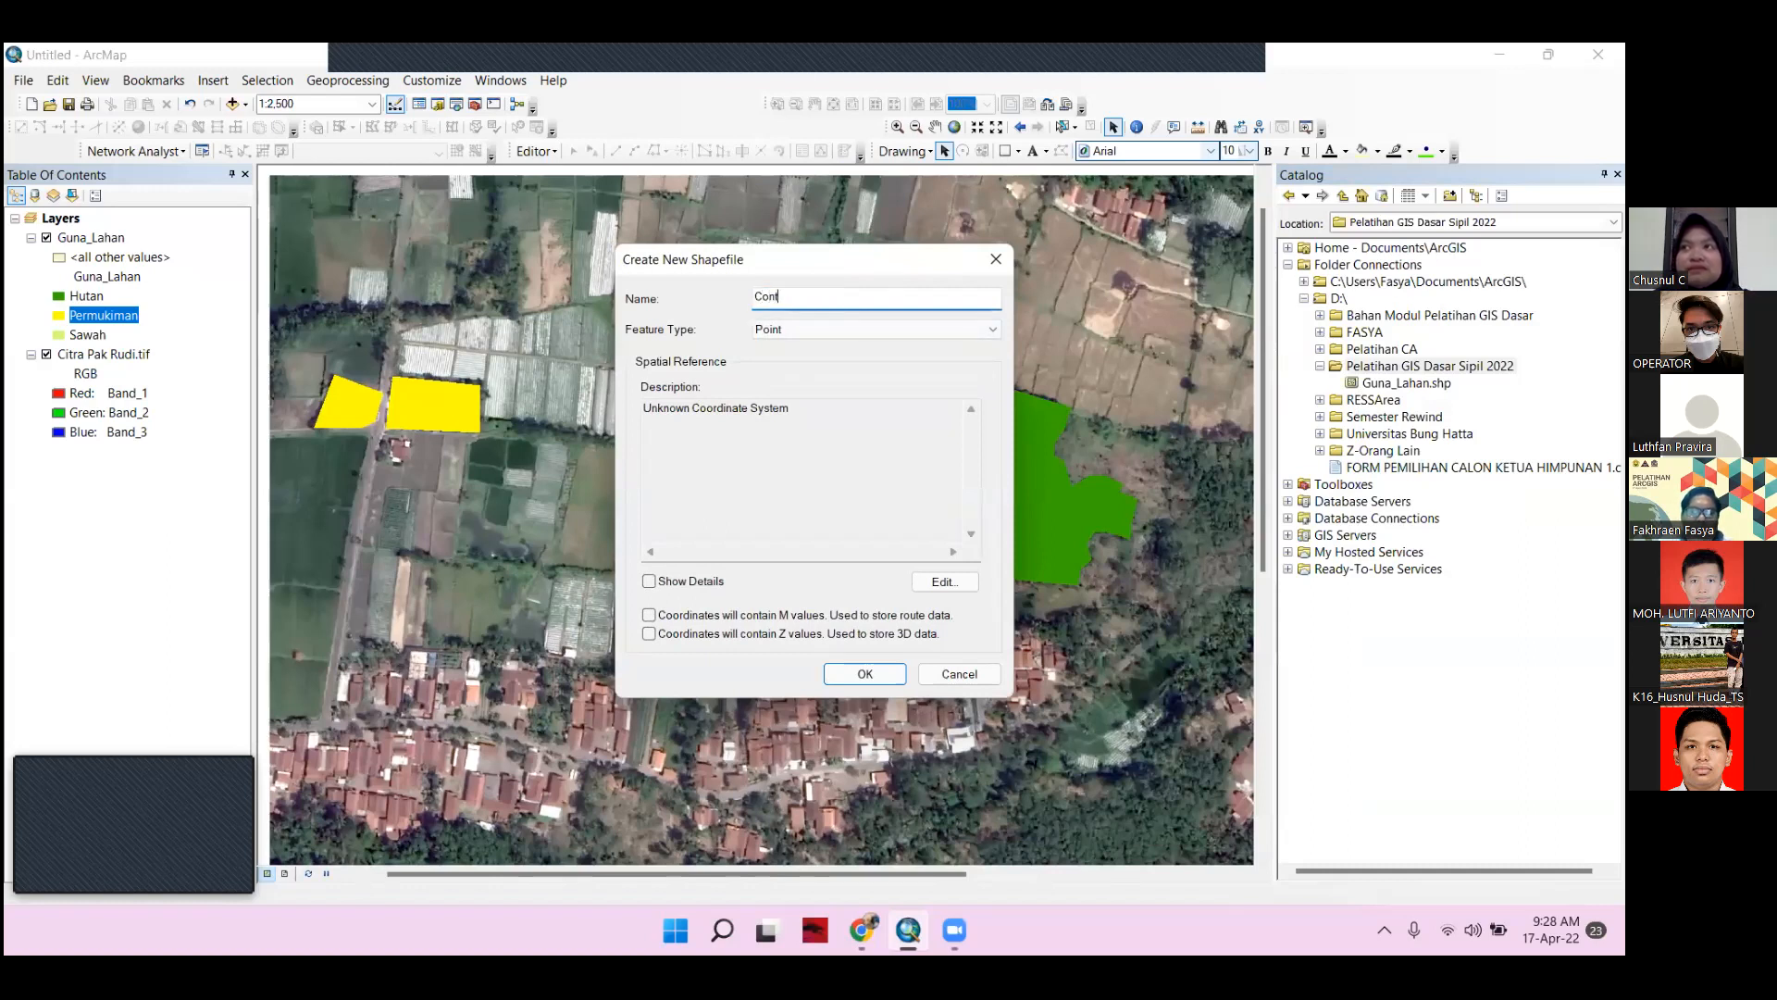
left_click(961, 583)
Remove WGS 1984 UTM Zone 49S from the favorite coordinate systems
left_click(690, 336)
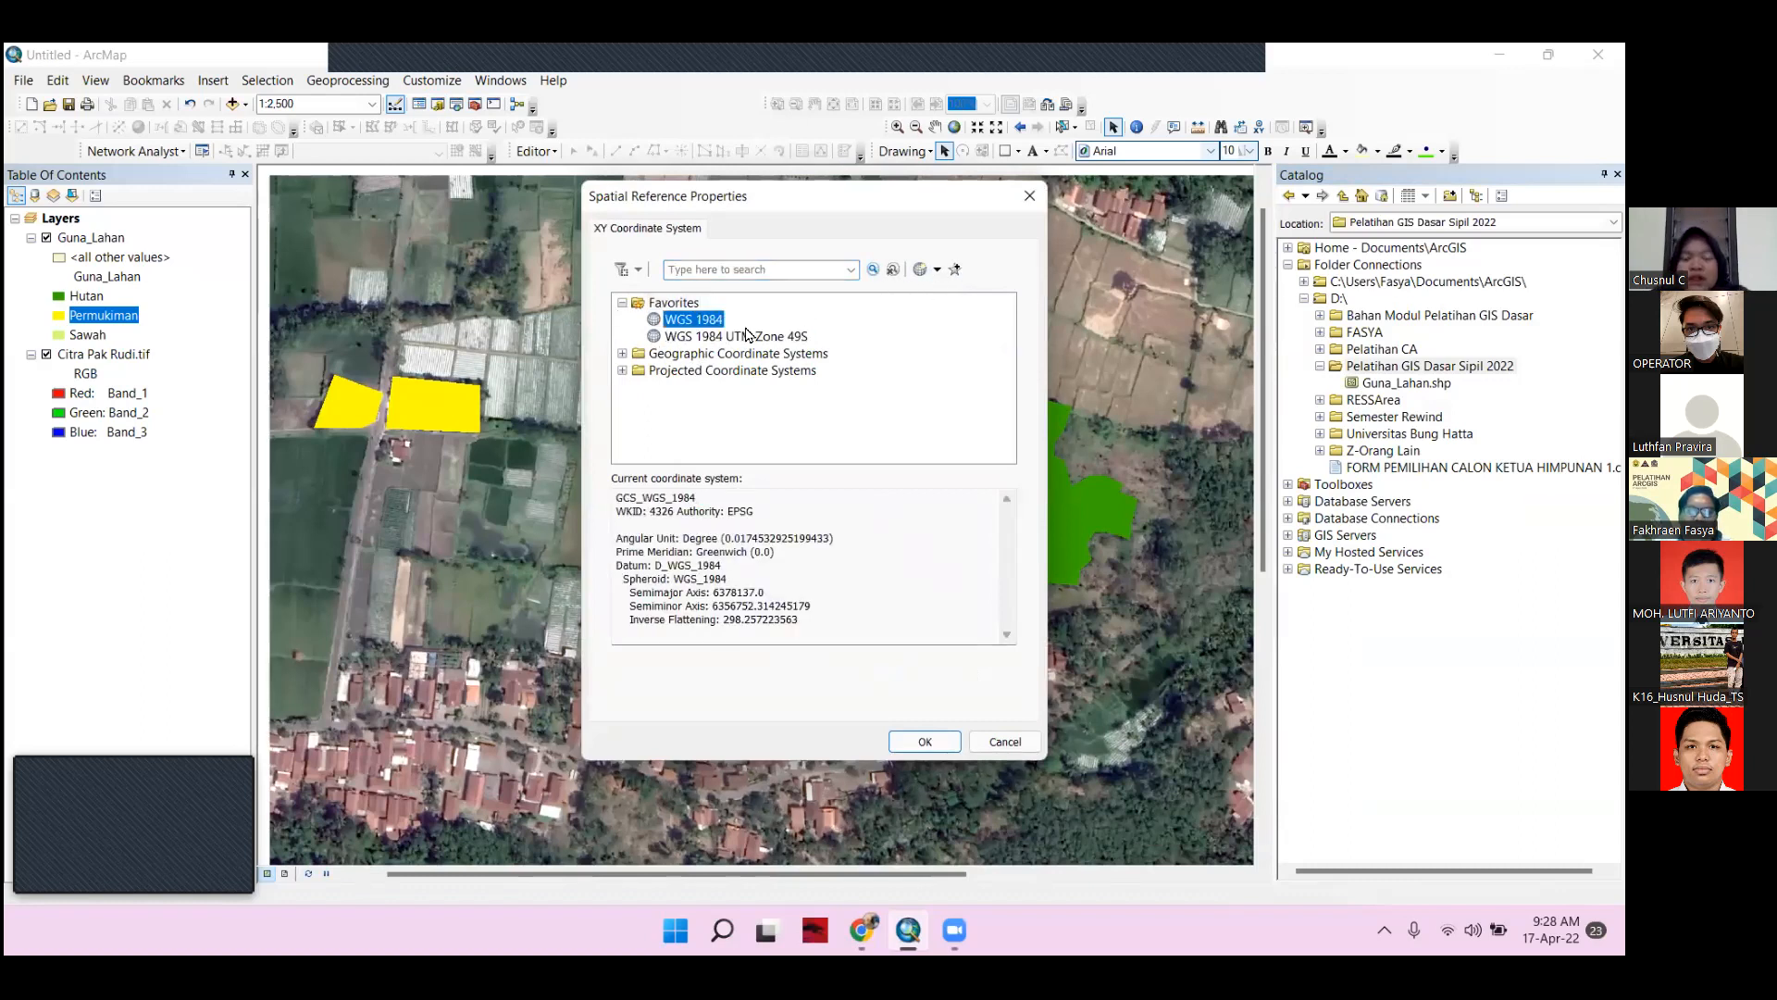
right_click(798, 336)
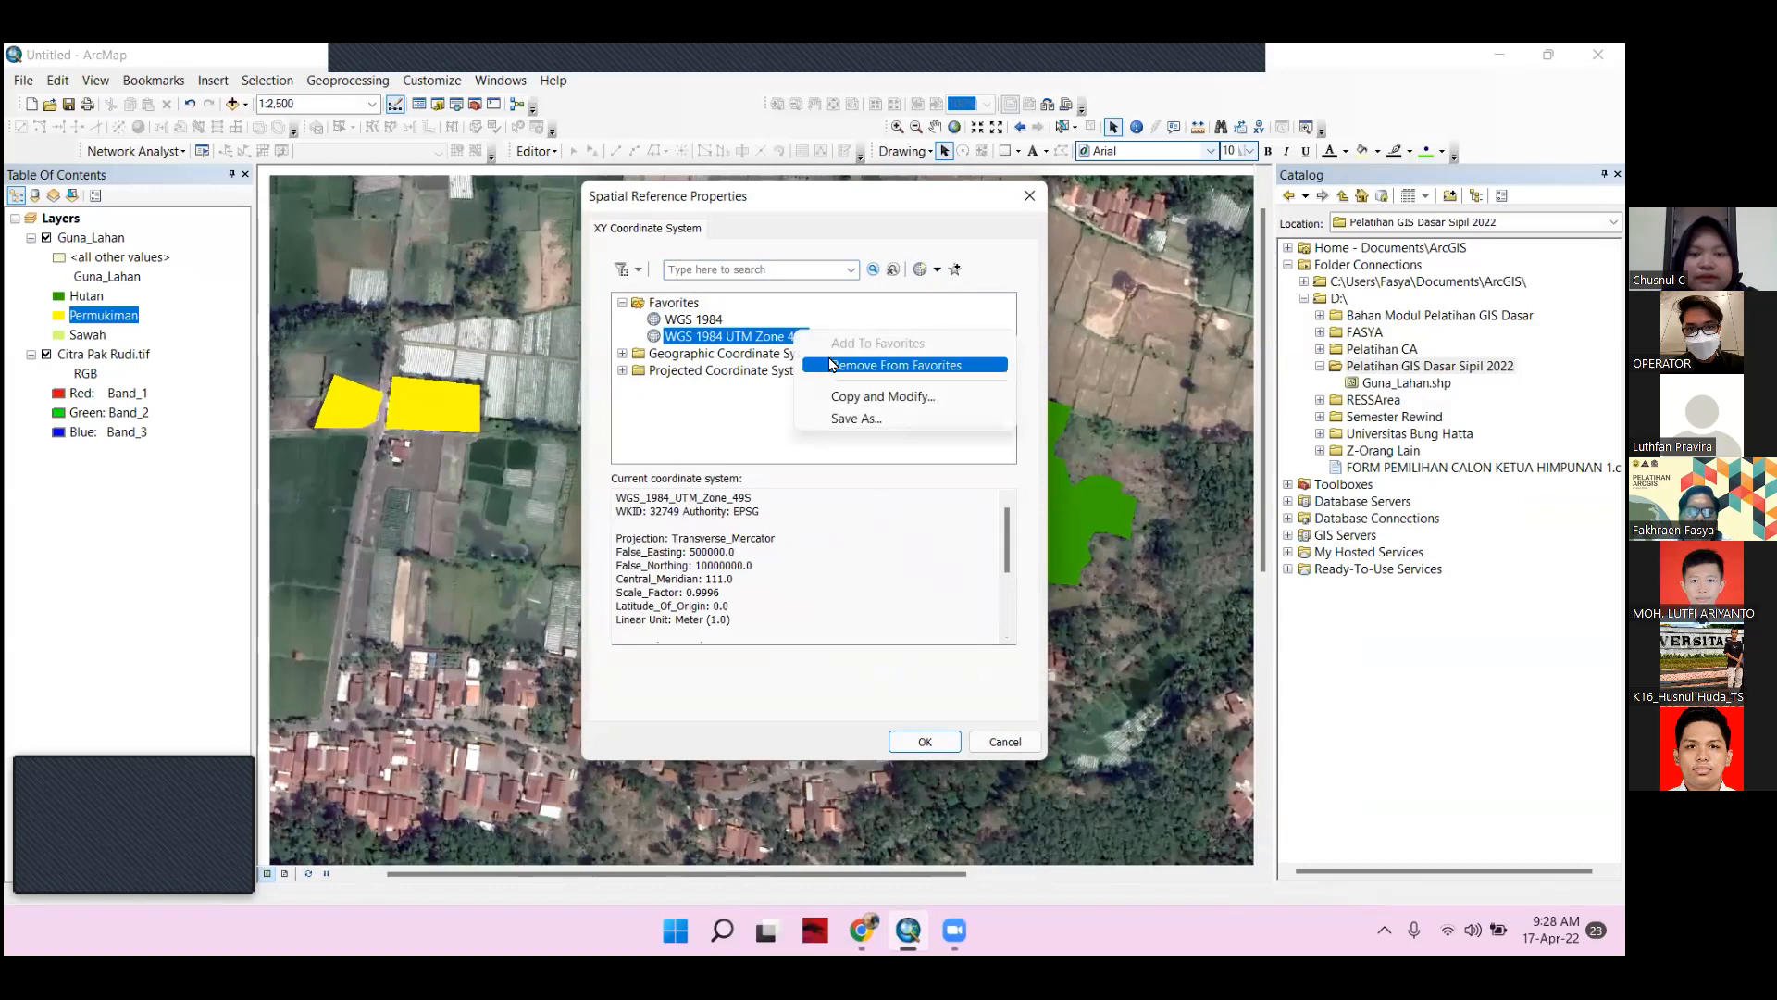
left_click(711, 322)
left_click(711, 339)
right_click(711, 344)
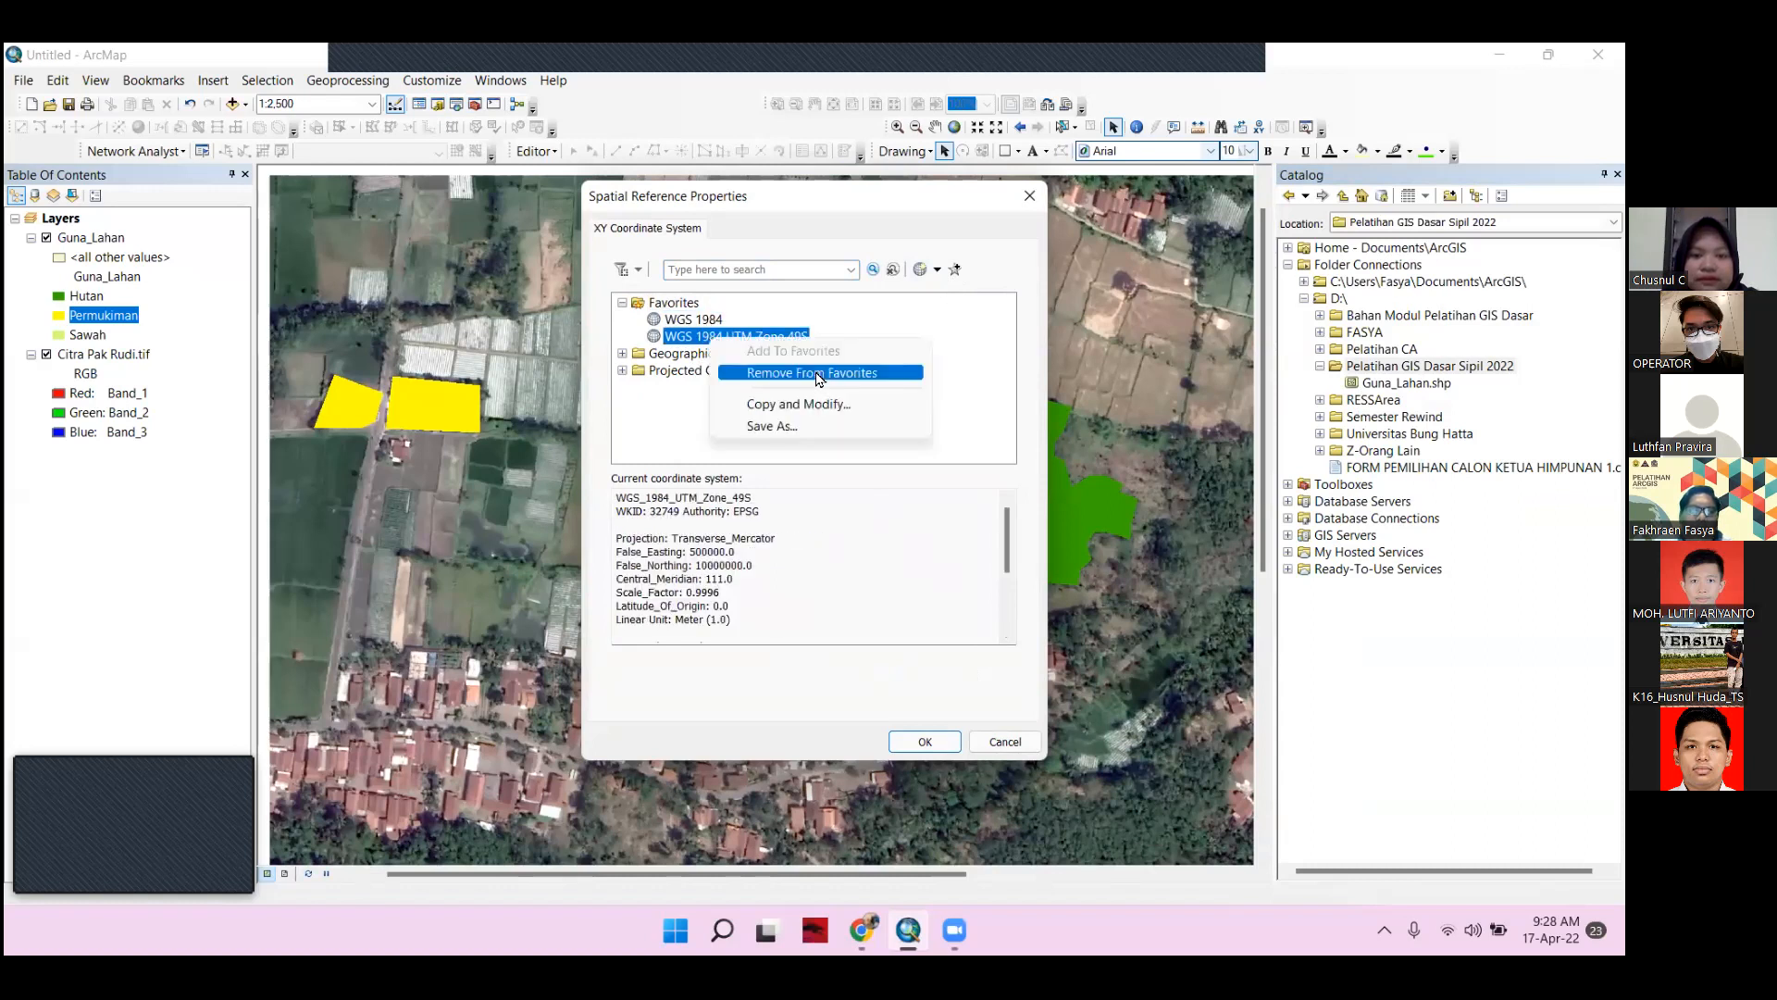
left_click(703, 408)
right_click(717, 336)
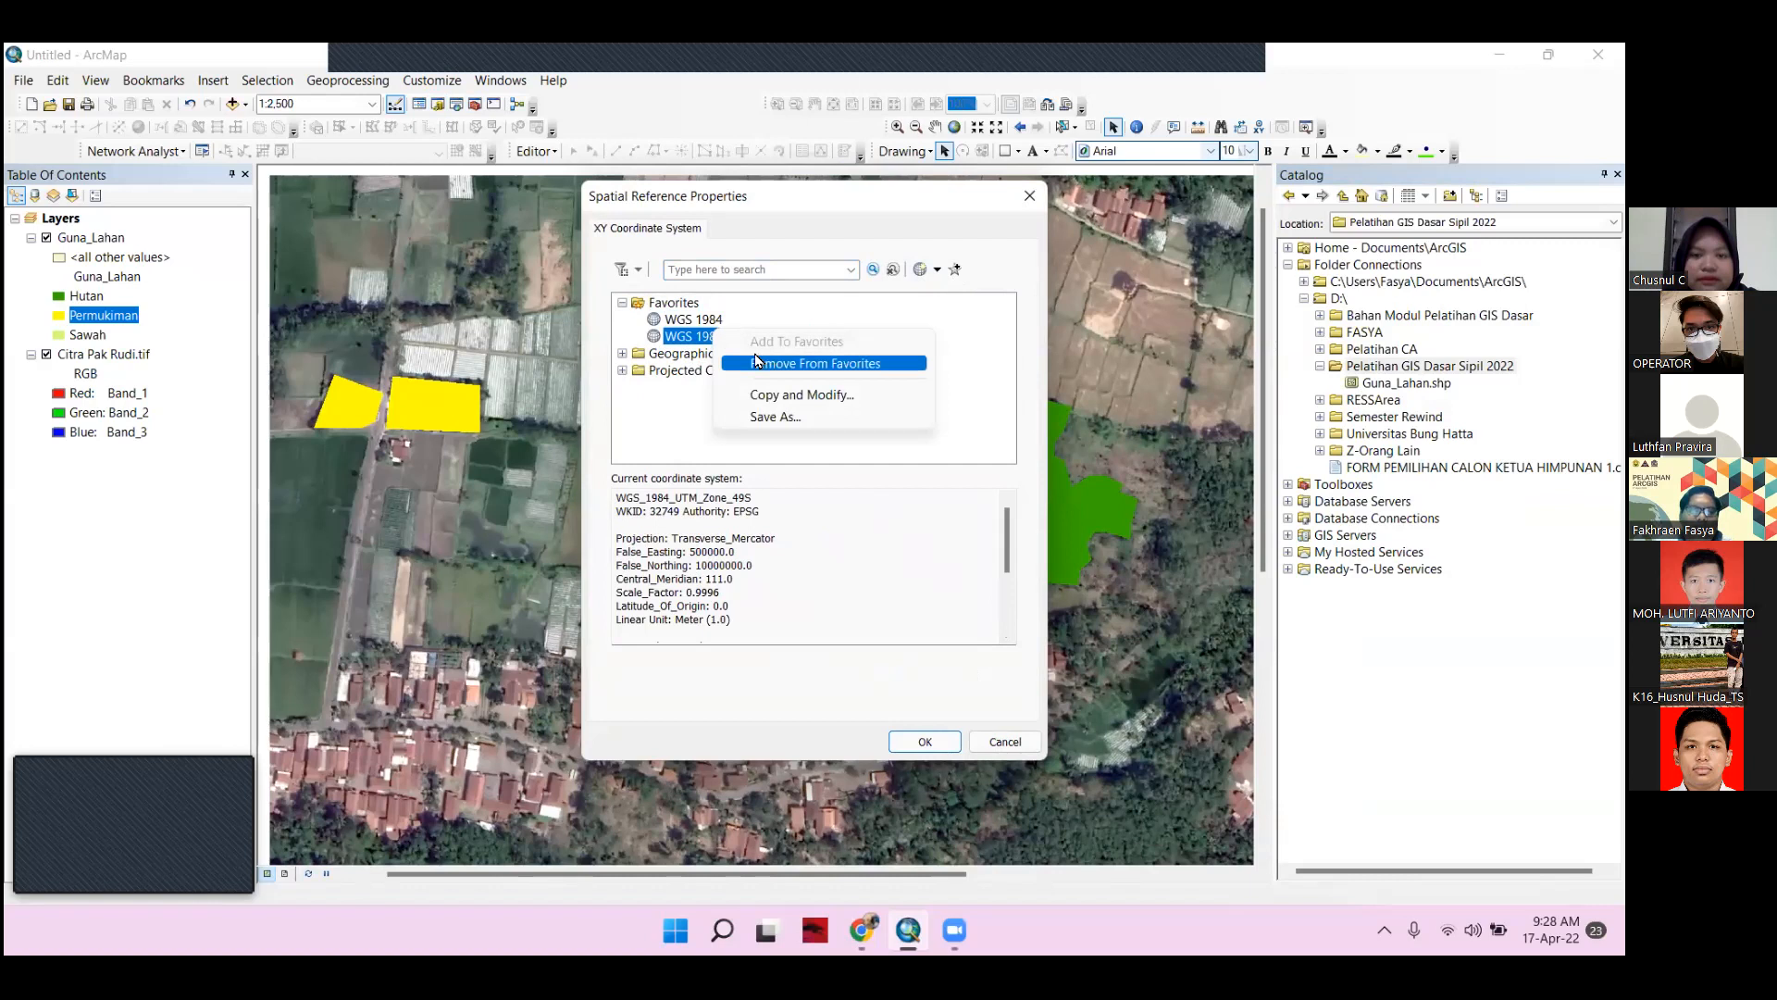
left_click(759, 359)
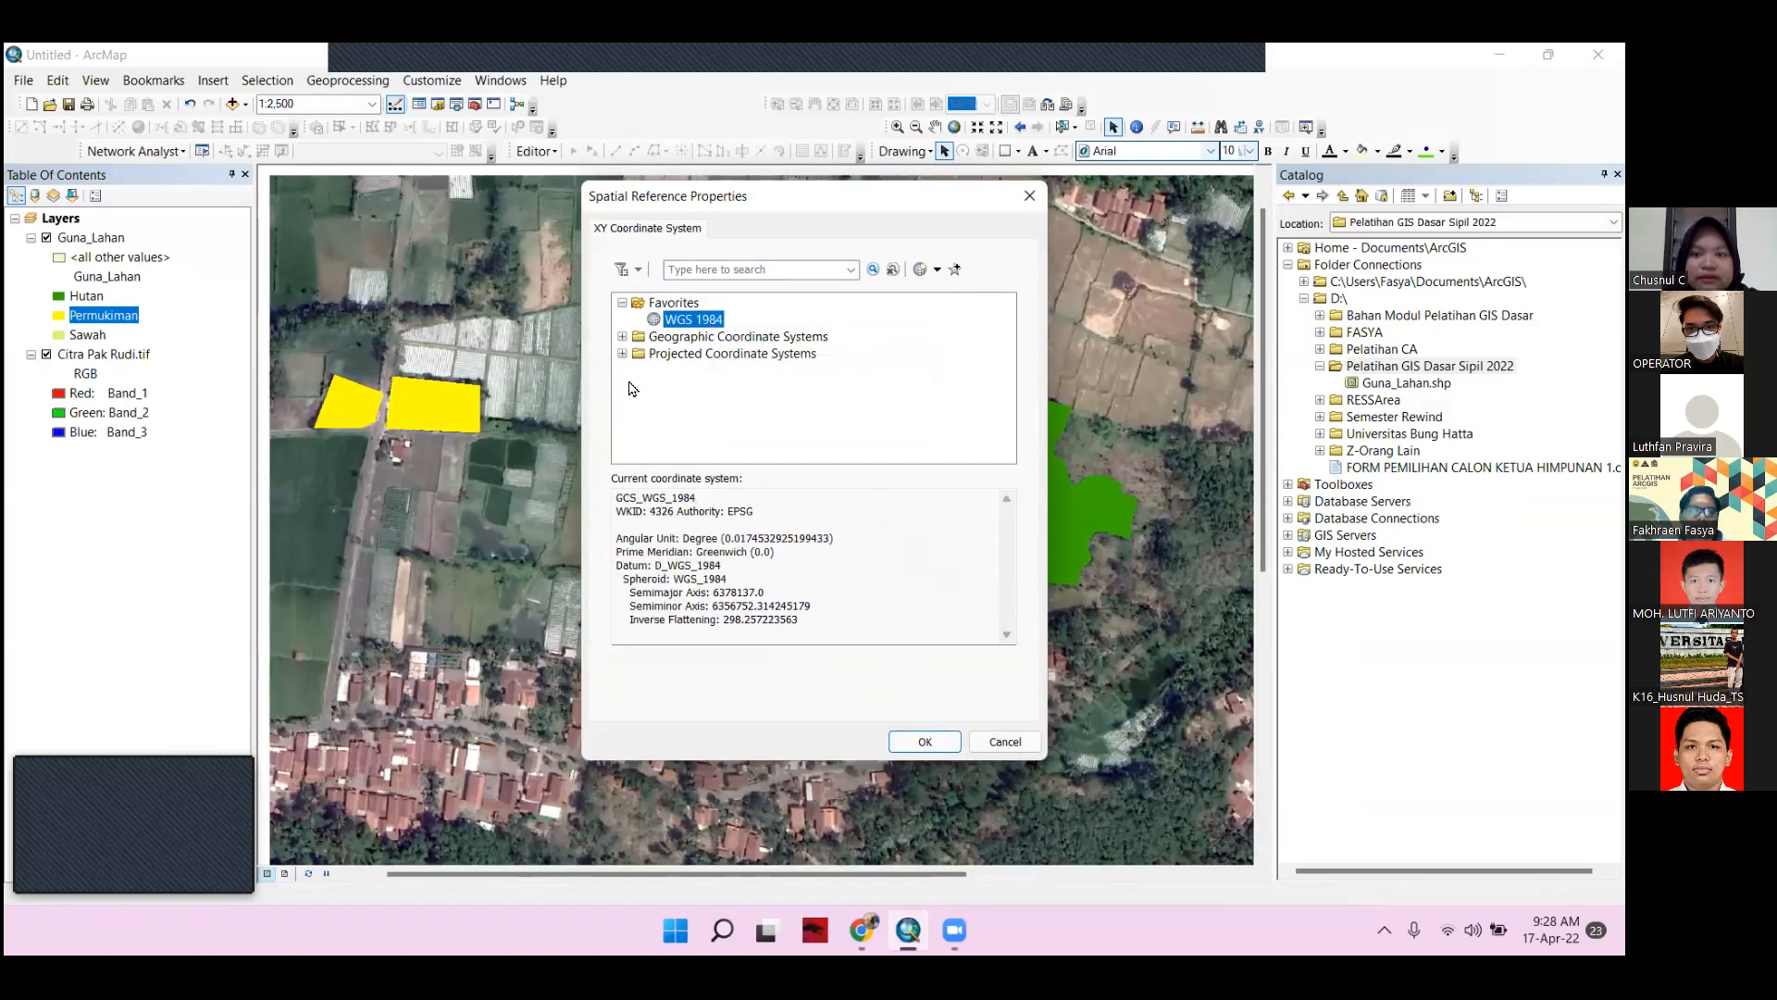
Select WGS 1984 UTM Zone 49S among the projected UTM systems for WGS 1984, Southern Hemisphere
key("Down")
key("Down")
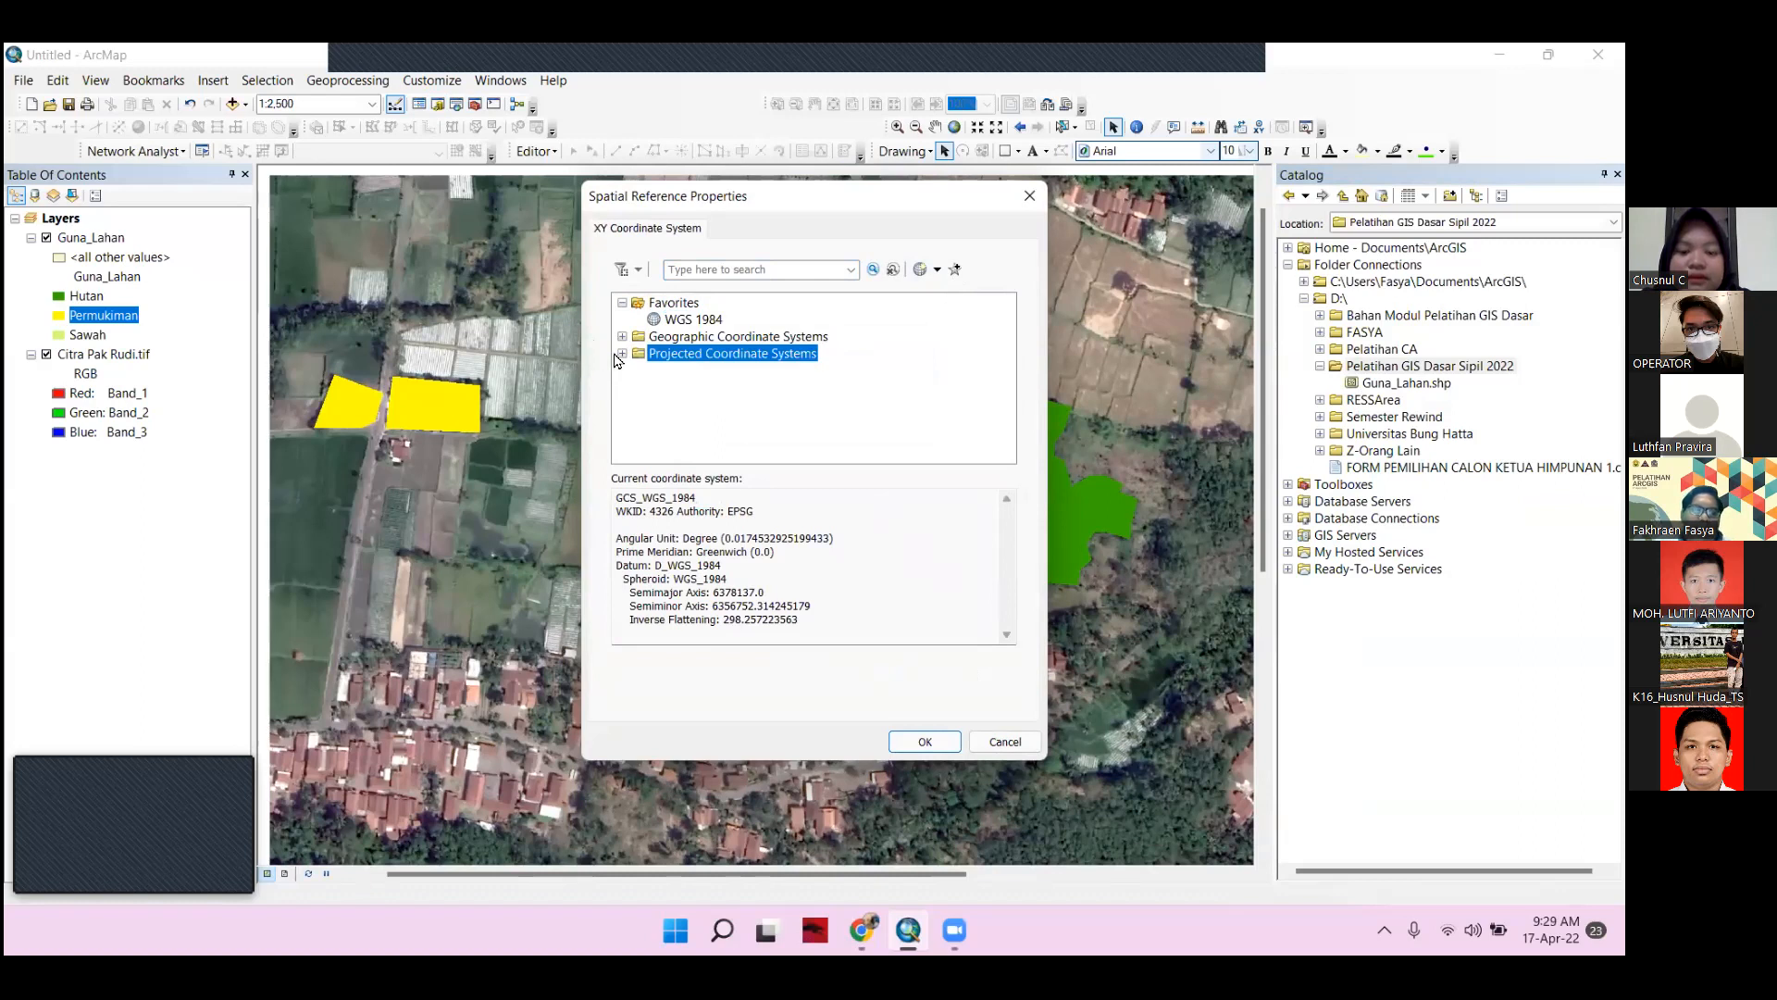
left_click(622, 353)
scroll(648, 398, "down", 1)
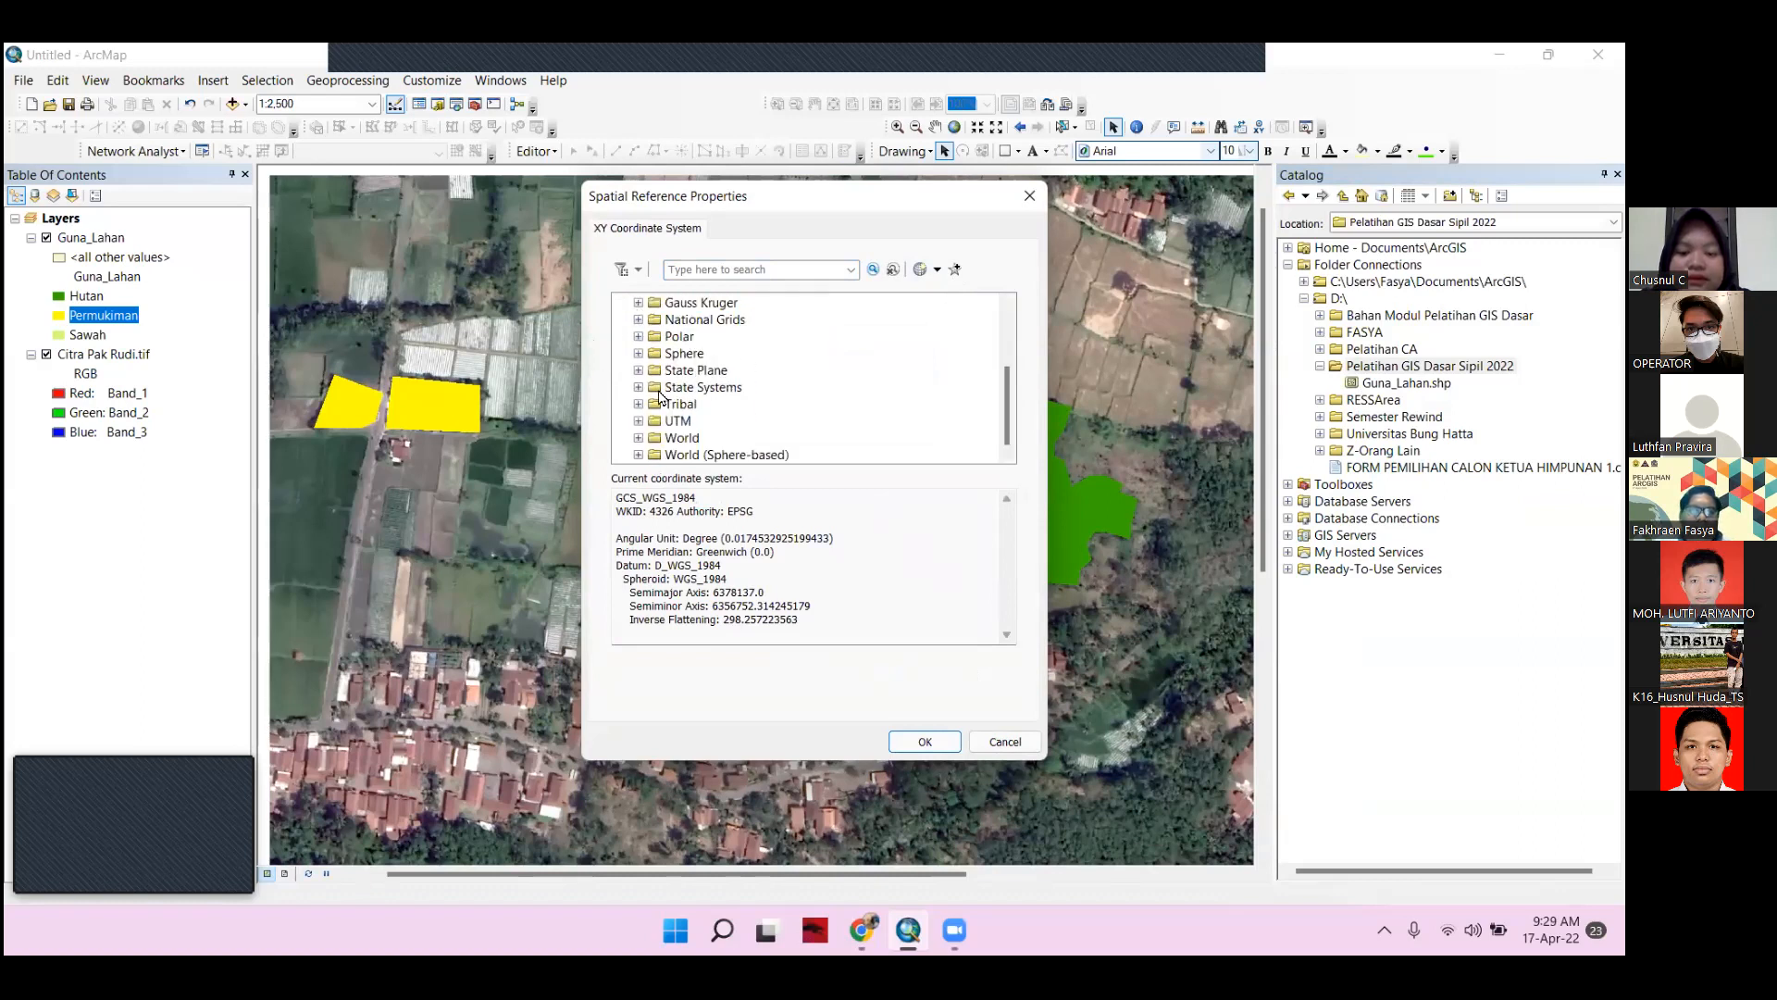
left_click(638, 422)
scroll(638, 412, "down", 1)
left_click(654, 371)
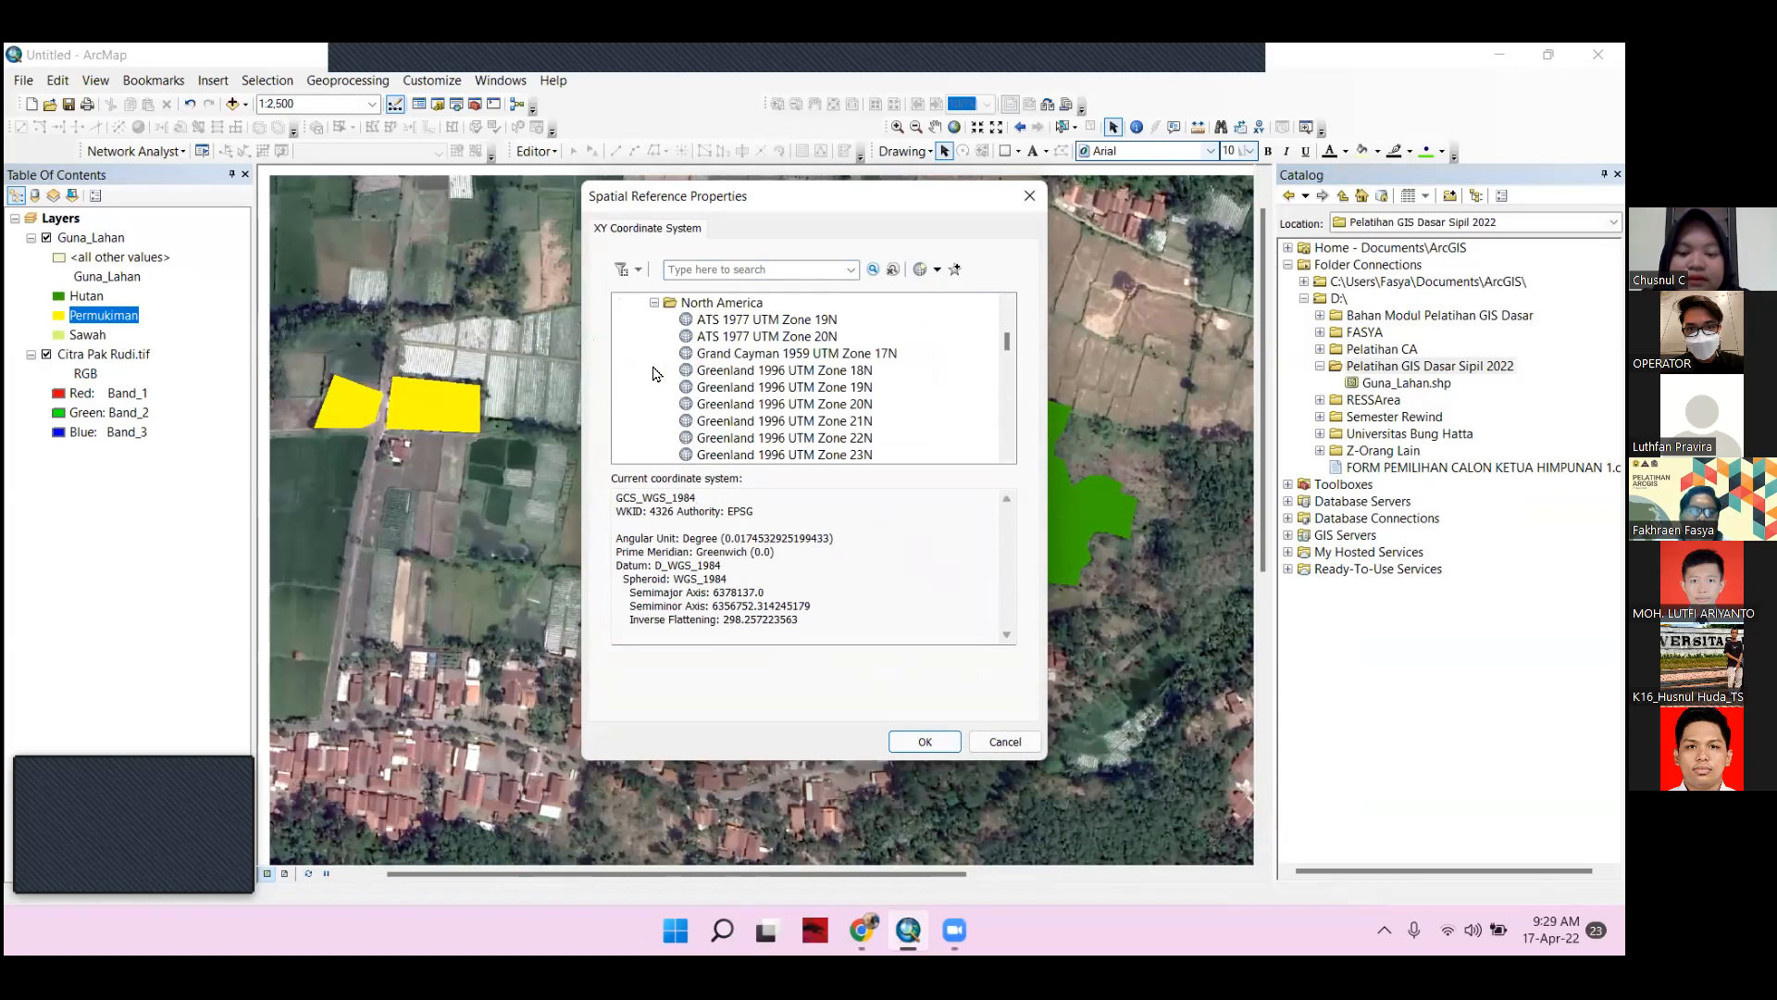
left_click(655, 303)
left_click(655, 421)
scroll(664, 447, "down", 1)
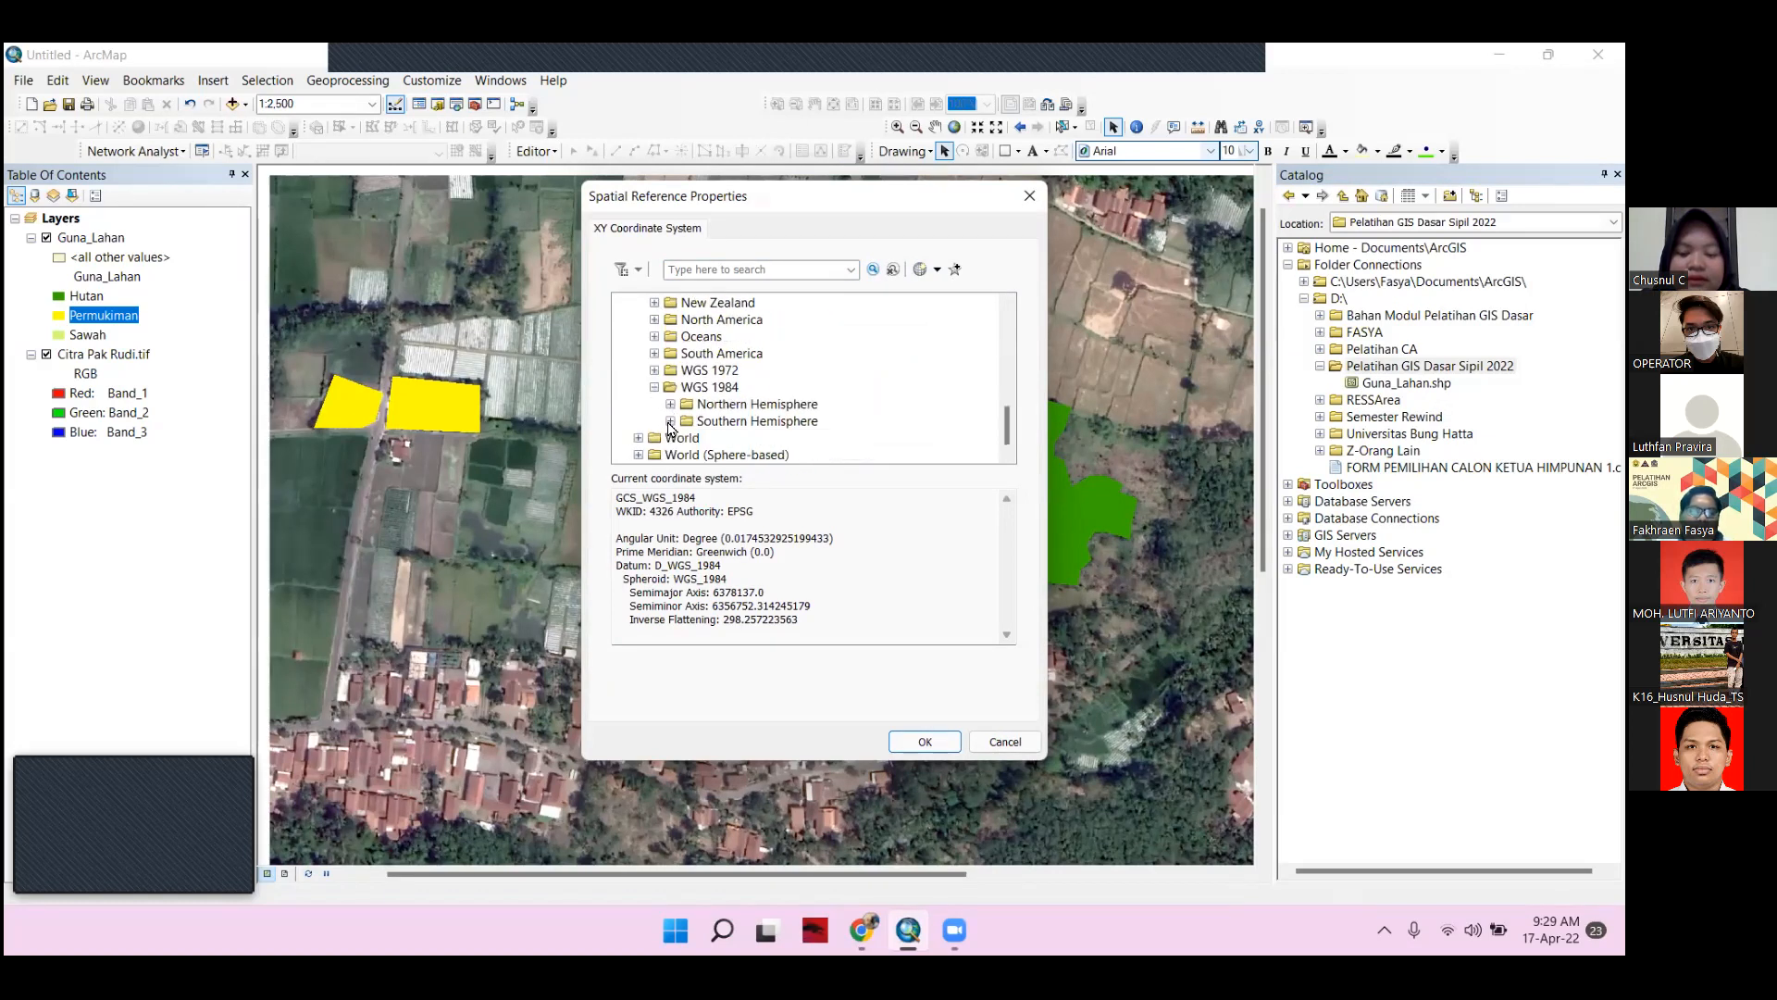
left_click(670, 422)
scroll(671, 426, "down", 2)
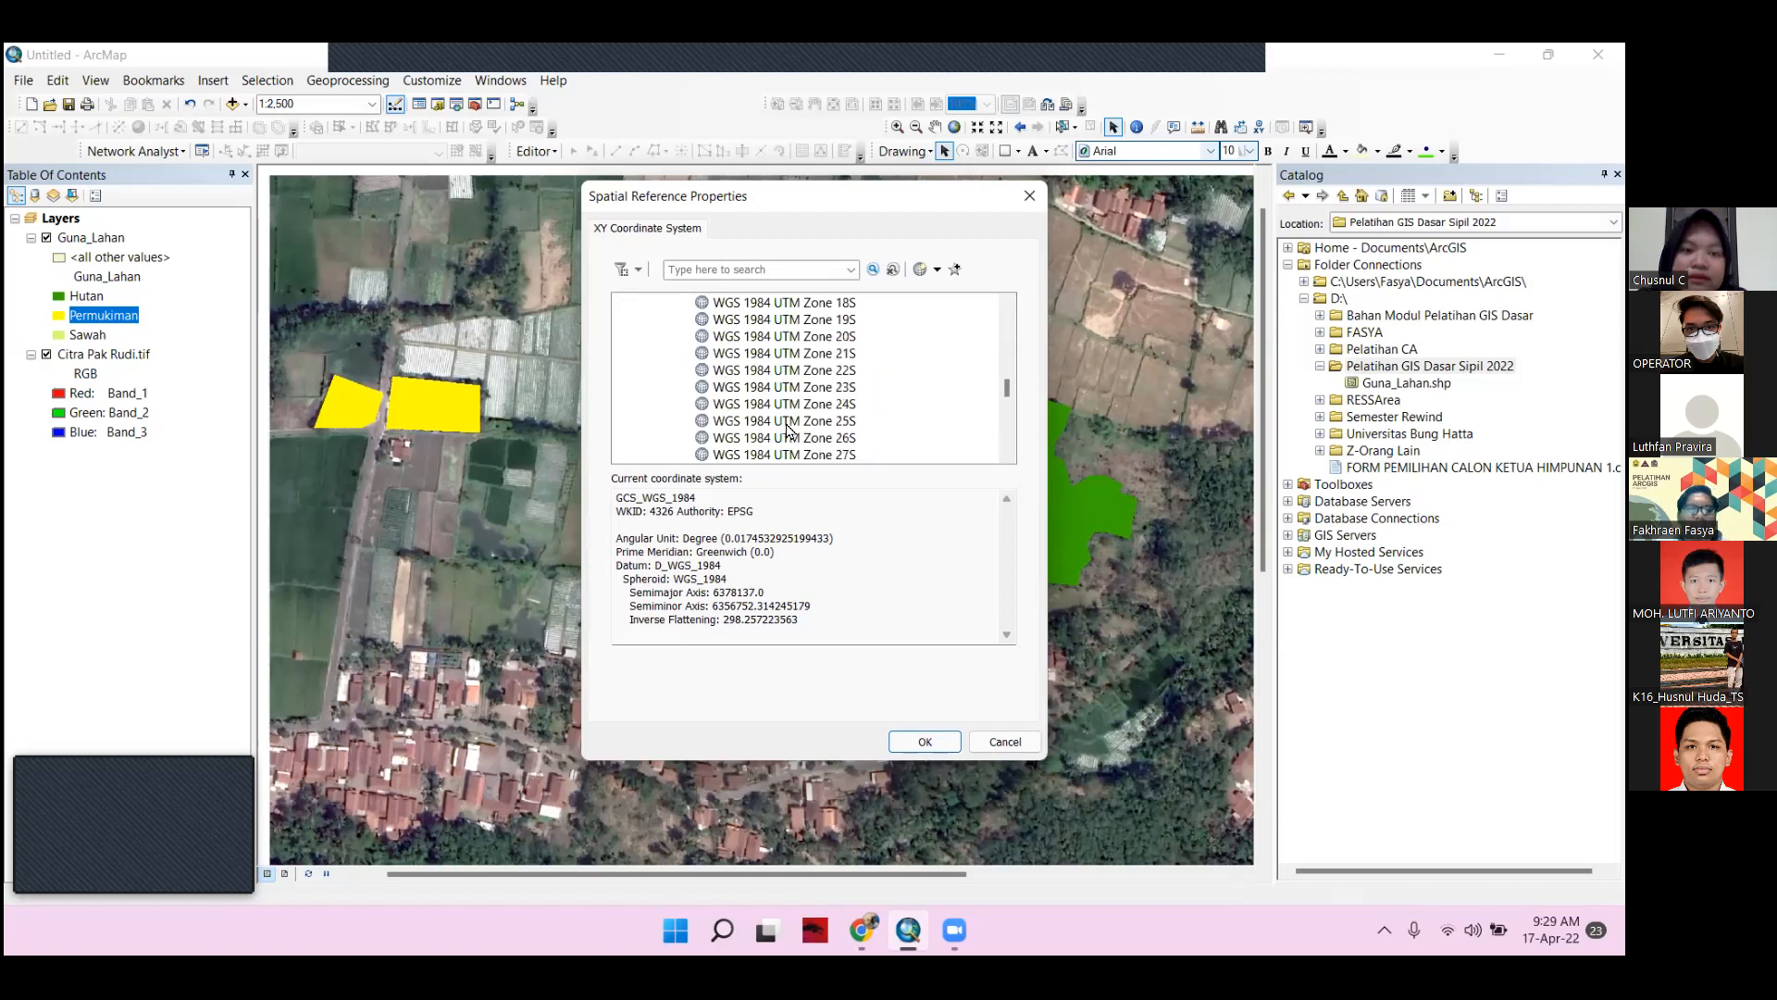
scroll(815, 416, "down", 5)
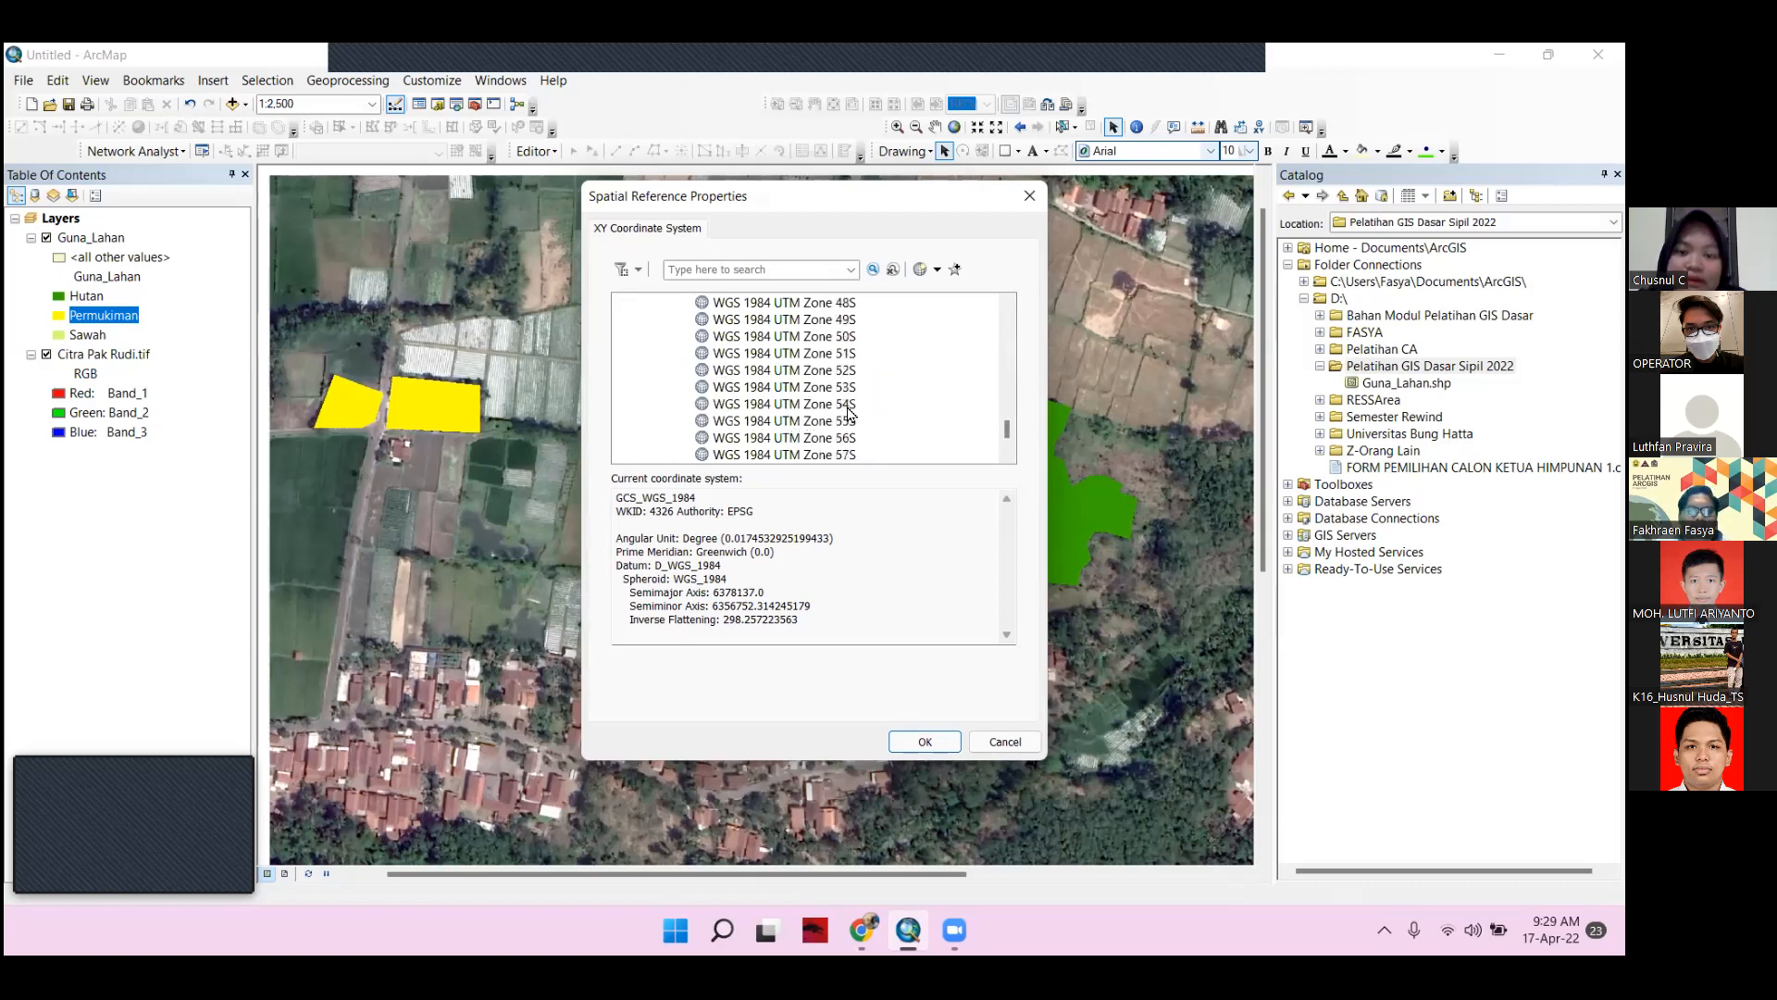
left_click(834, 421)
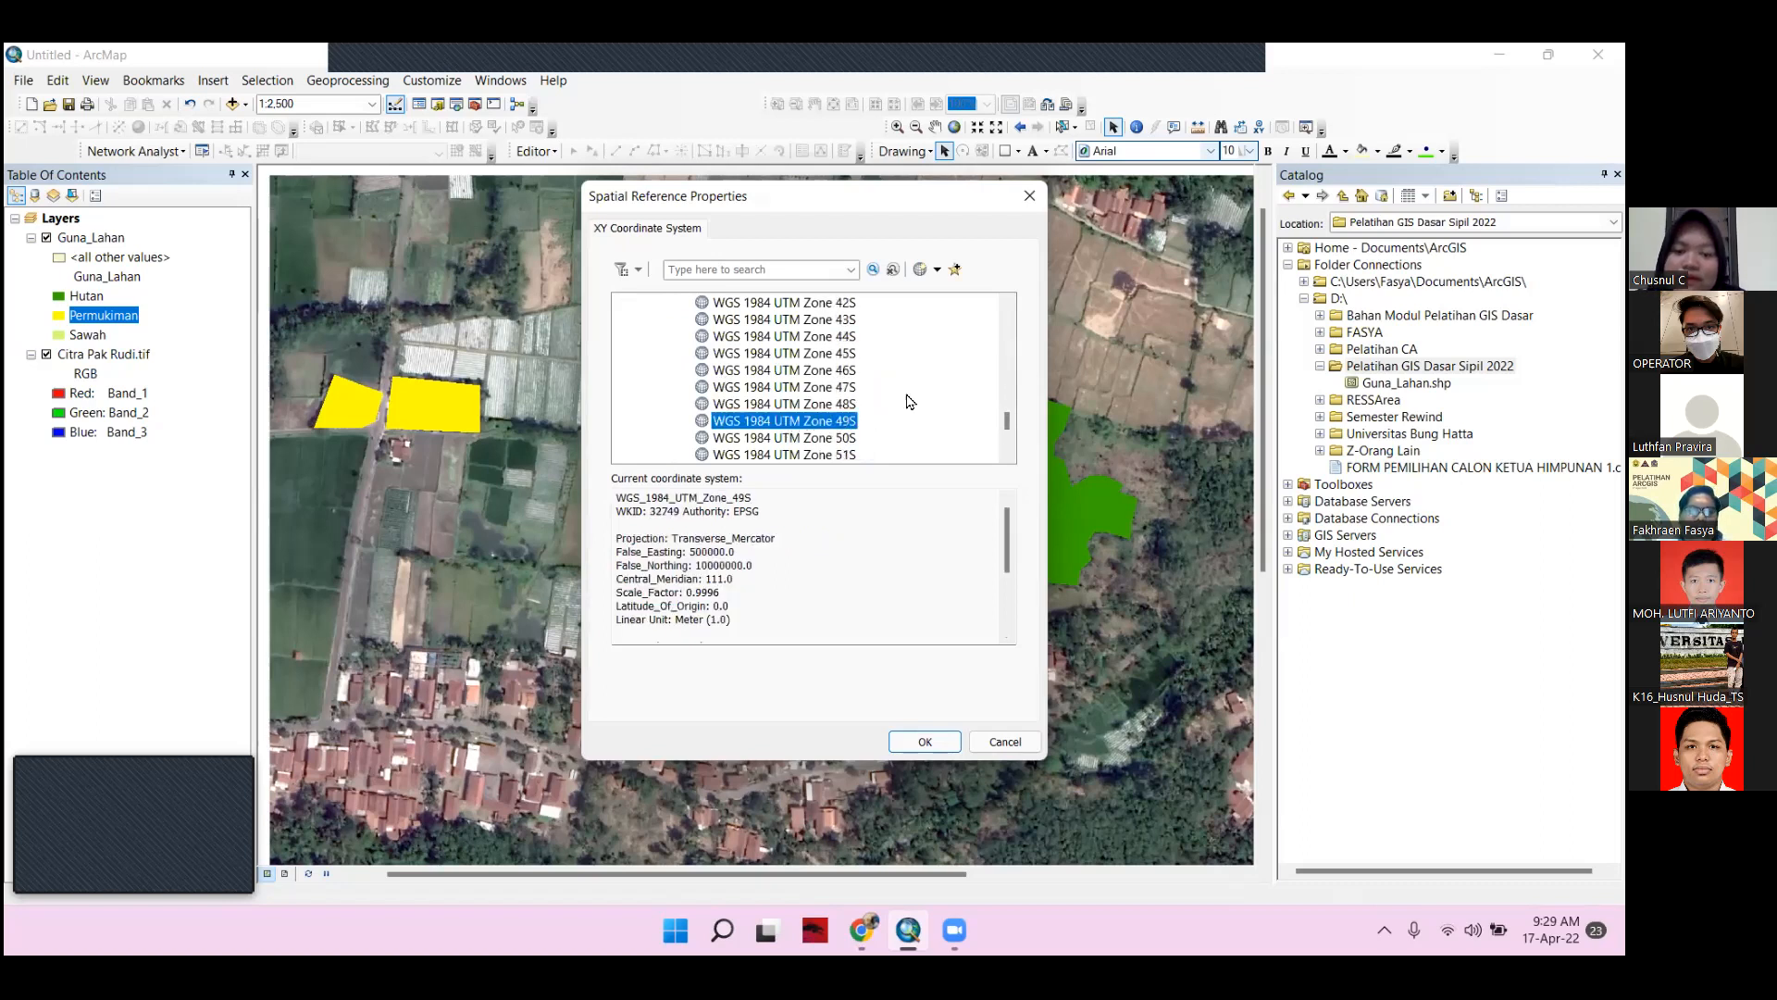
Add WGS 1984 UTM Zone 49S to the favorites, and discard the new shapefile after applying the coordinate system
left_click(955, 269)
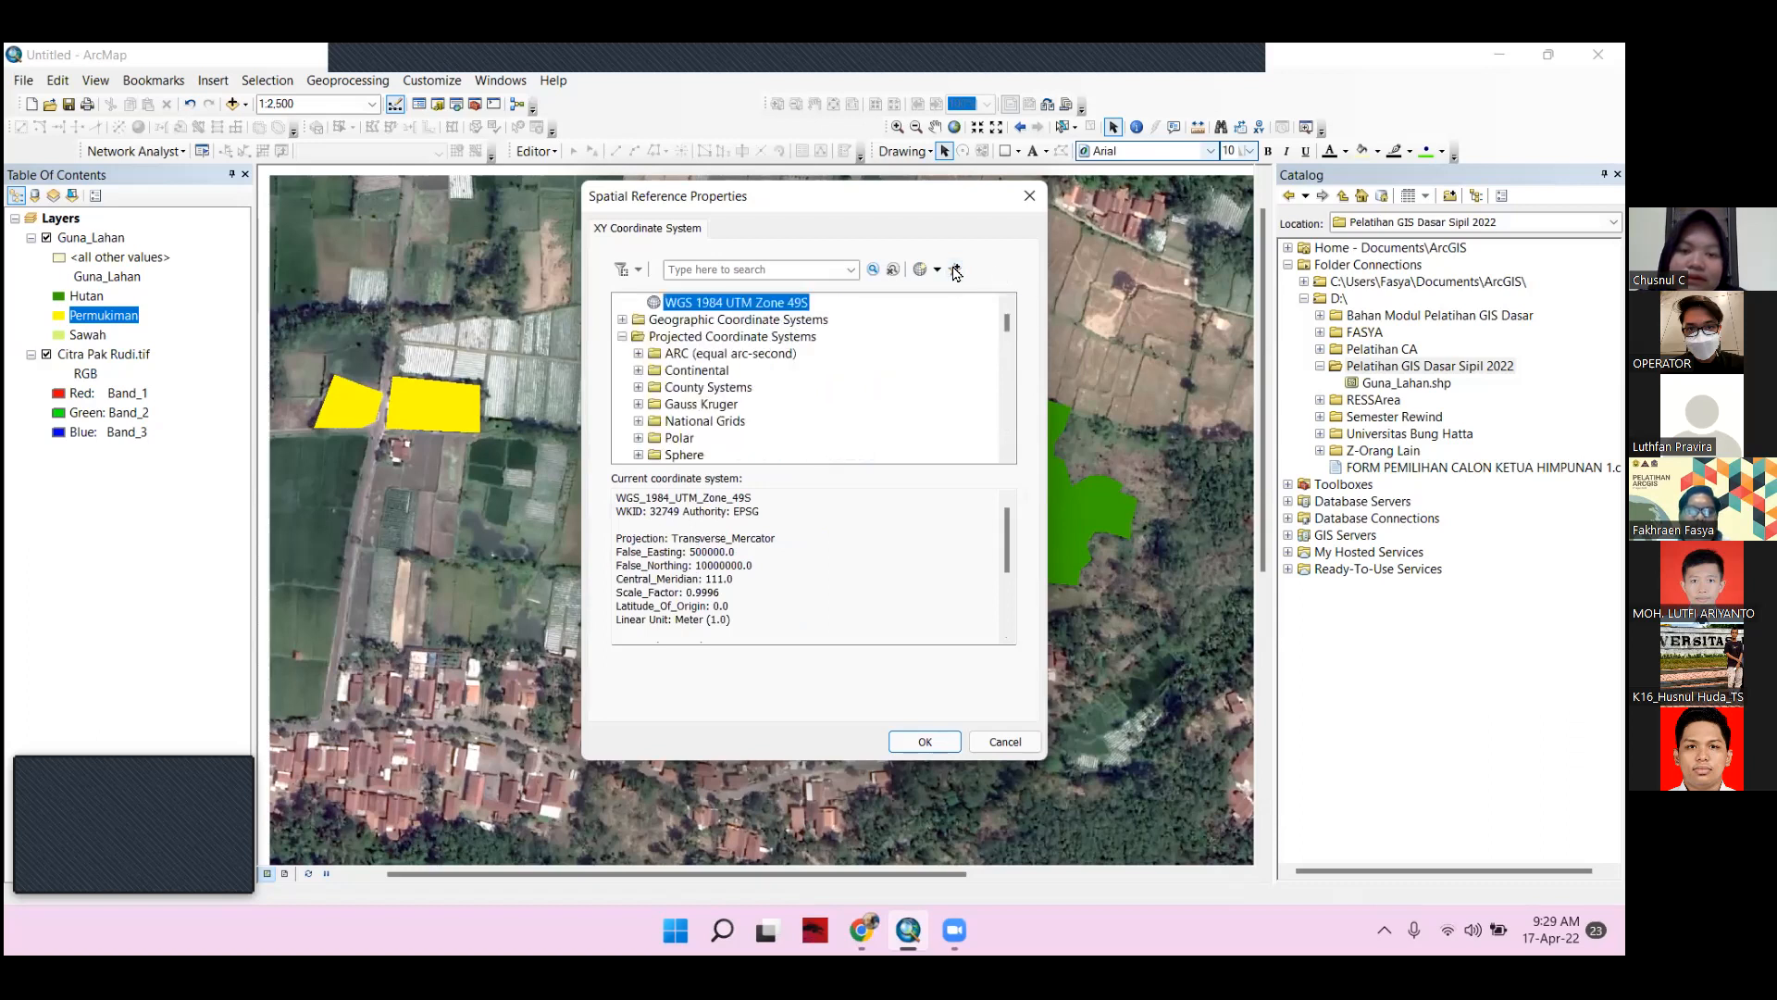
left_click(953, 745)
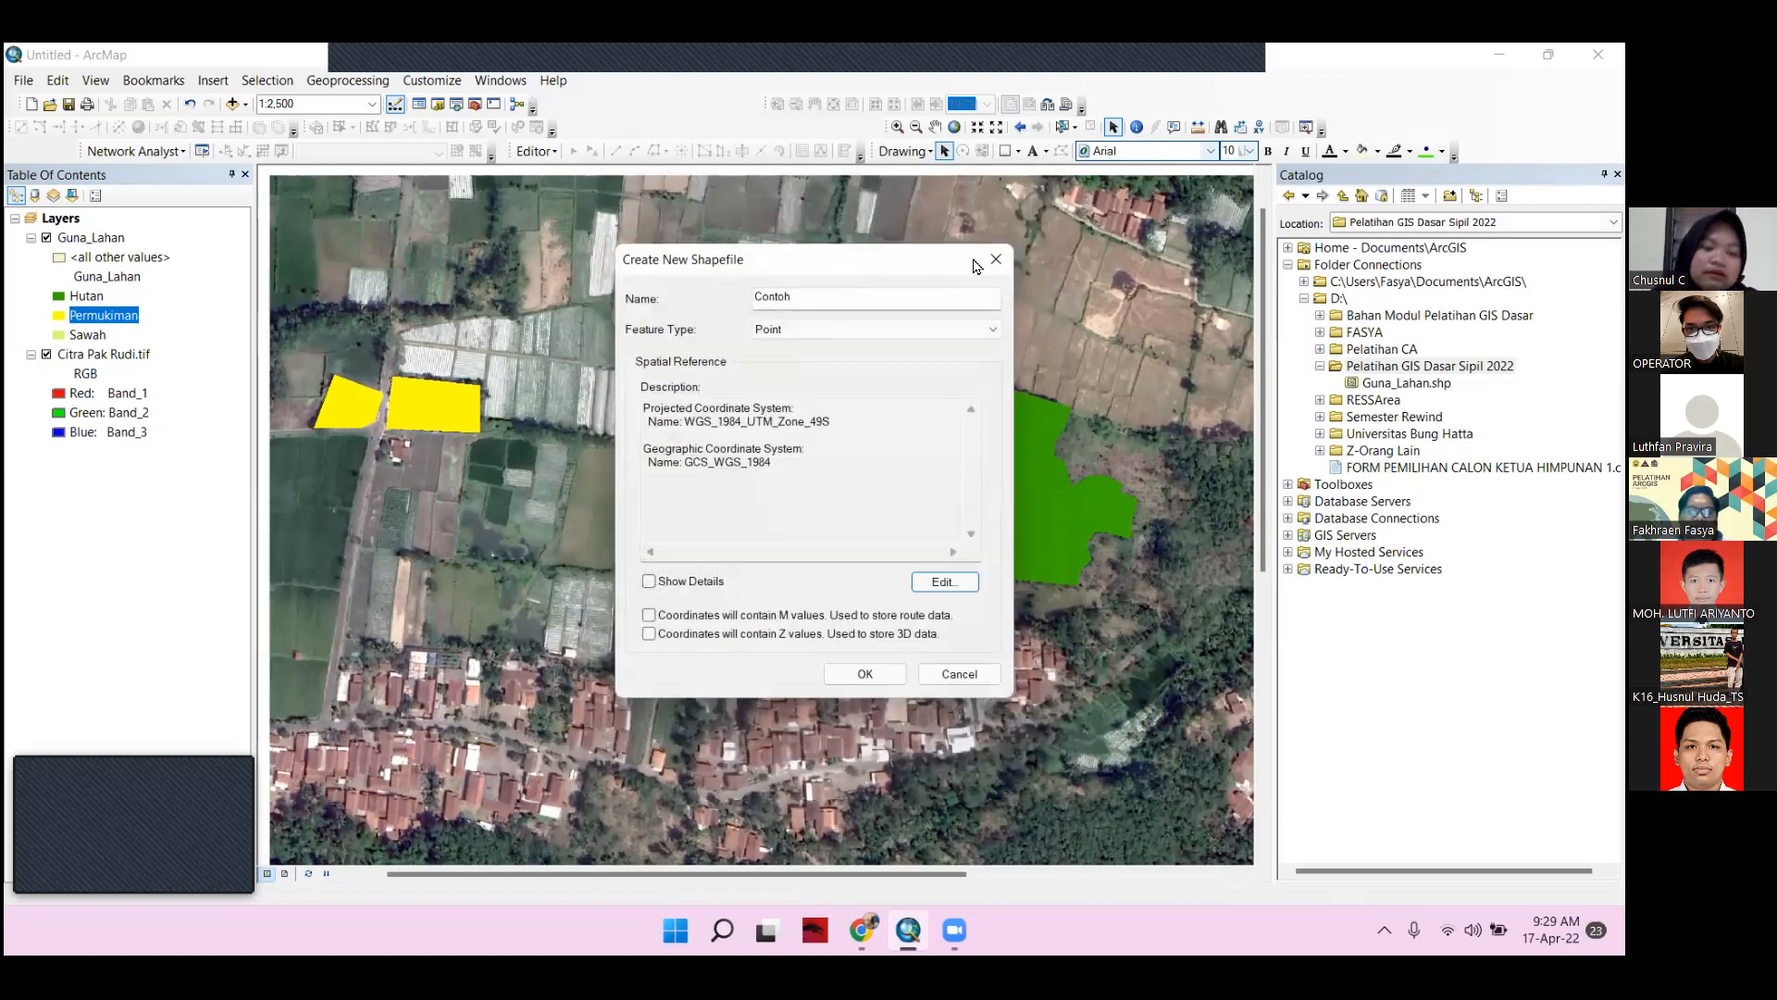
left_click(996, 259)
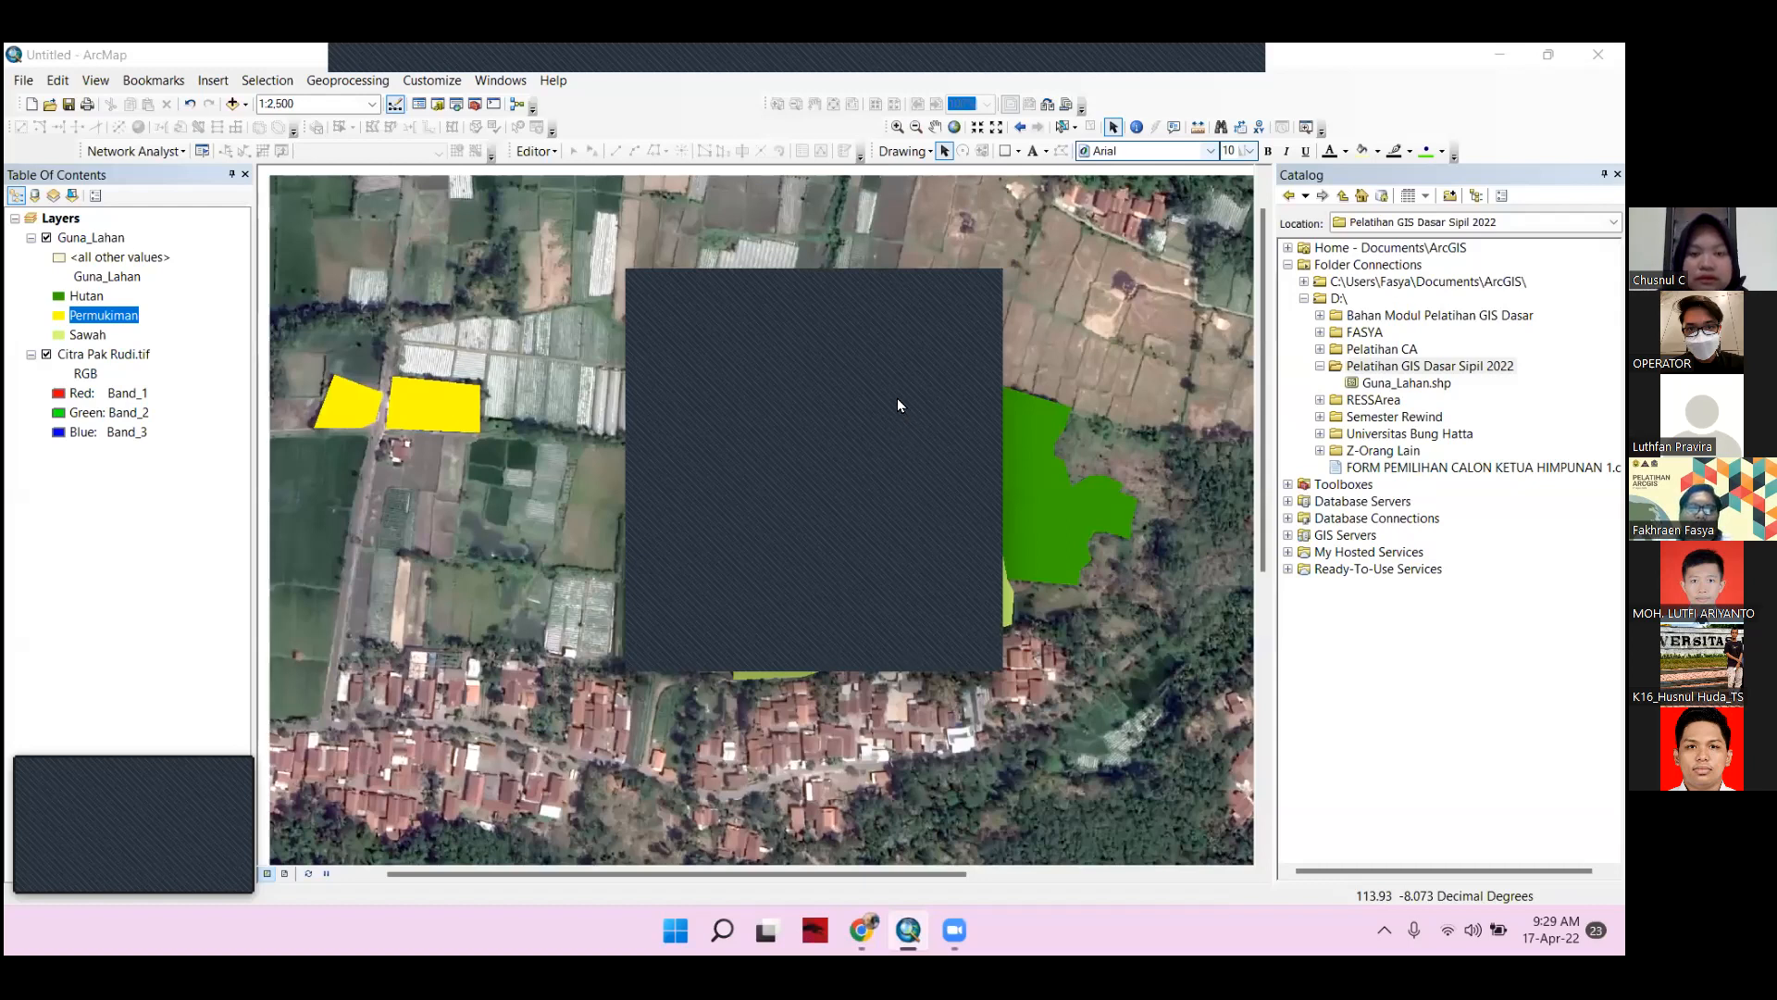
Switch to SAS.Planet to browse its Google Maps satellite imagery
left_click(977, 298)
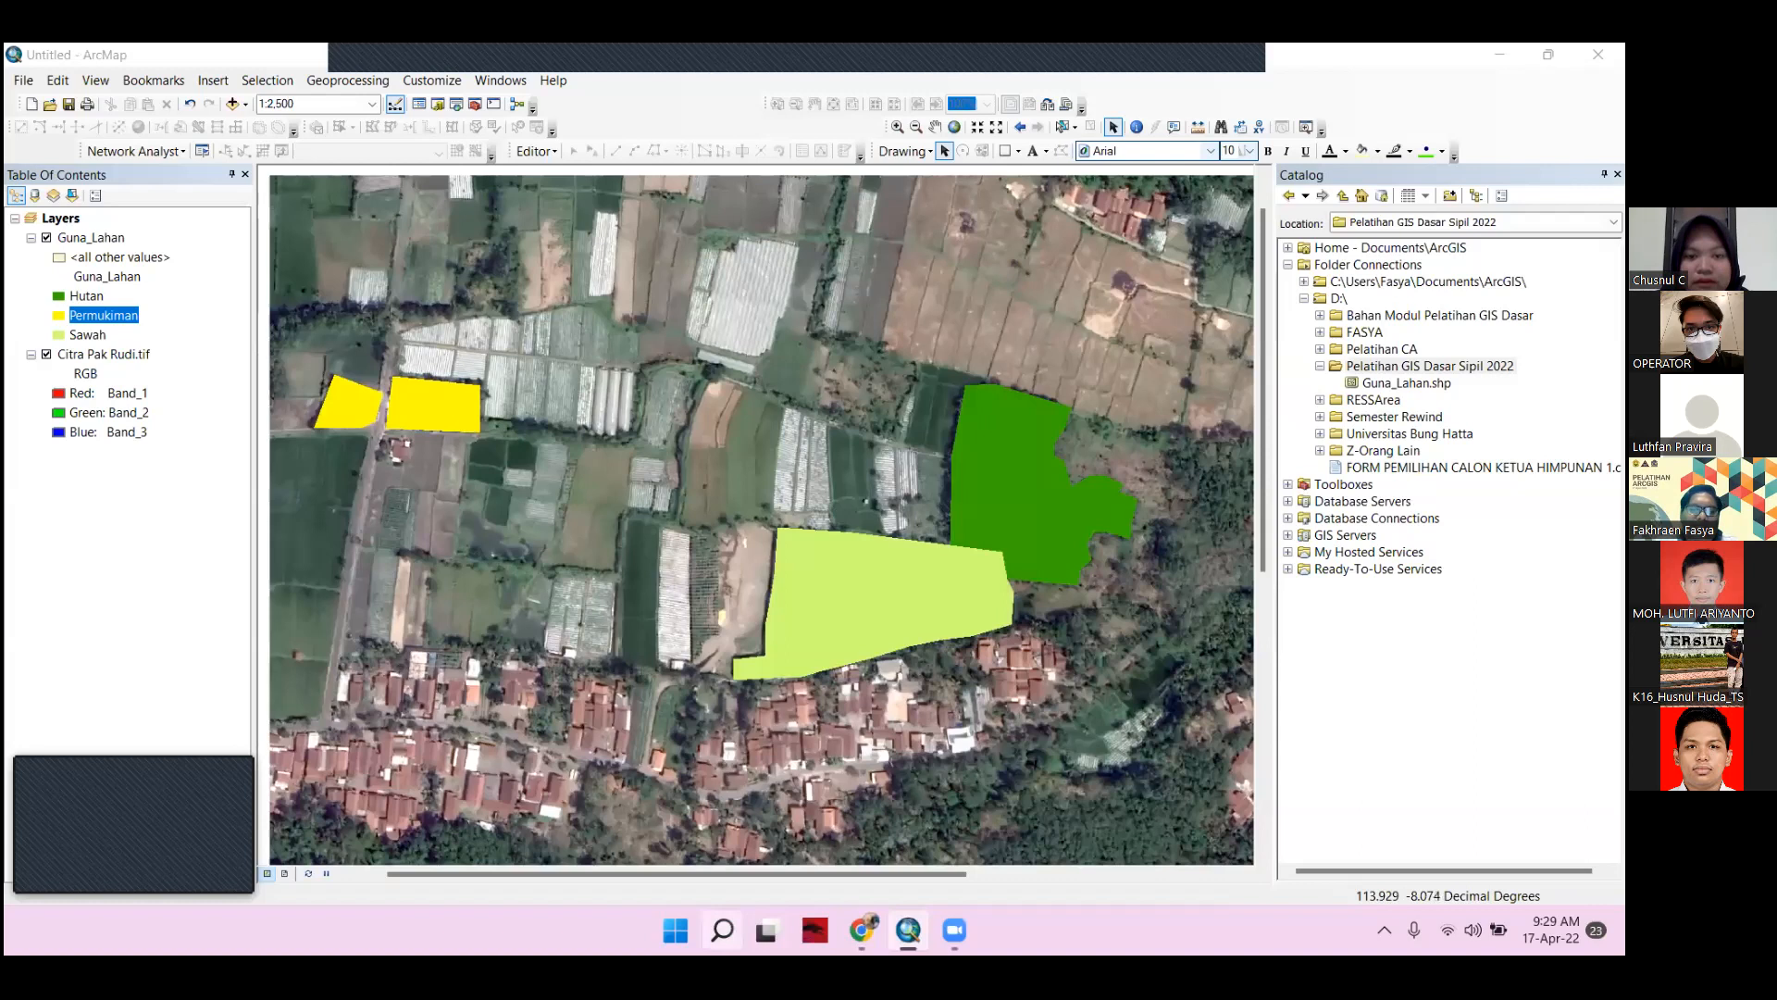
left_click(722, 930)
type("sas")
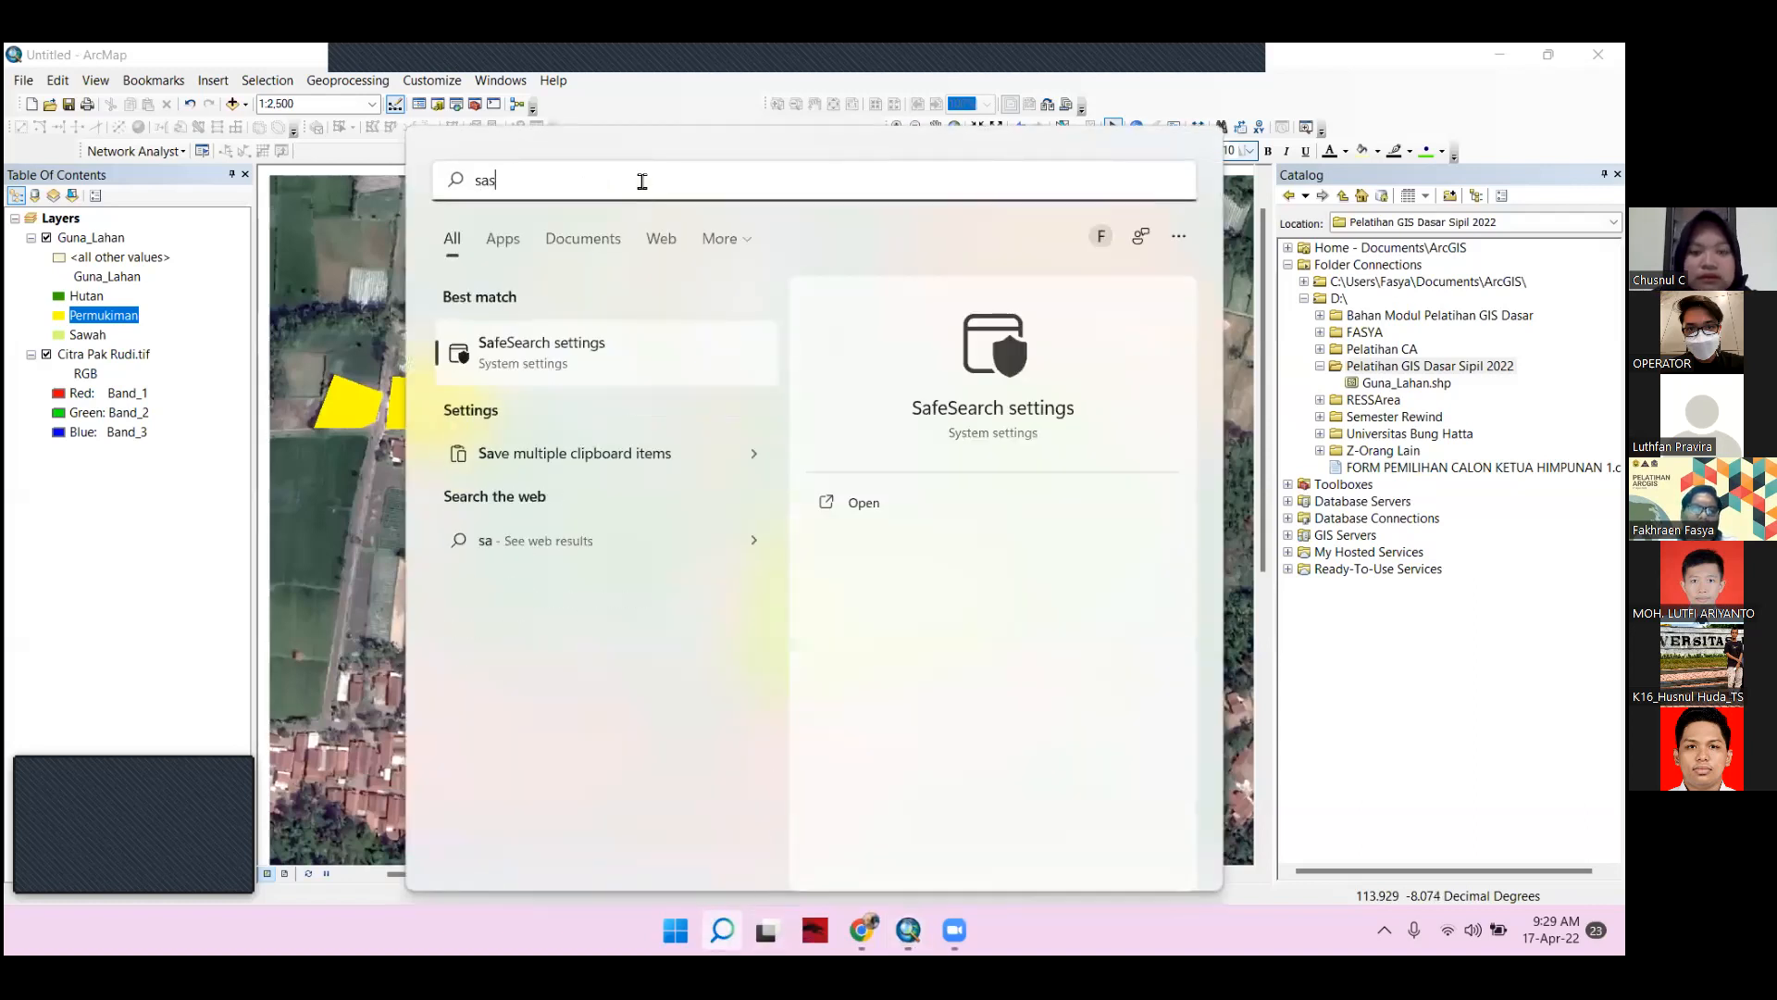
left_click(627, 351)
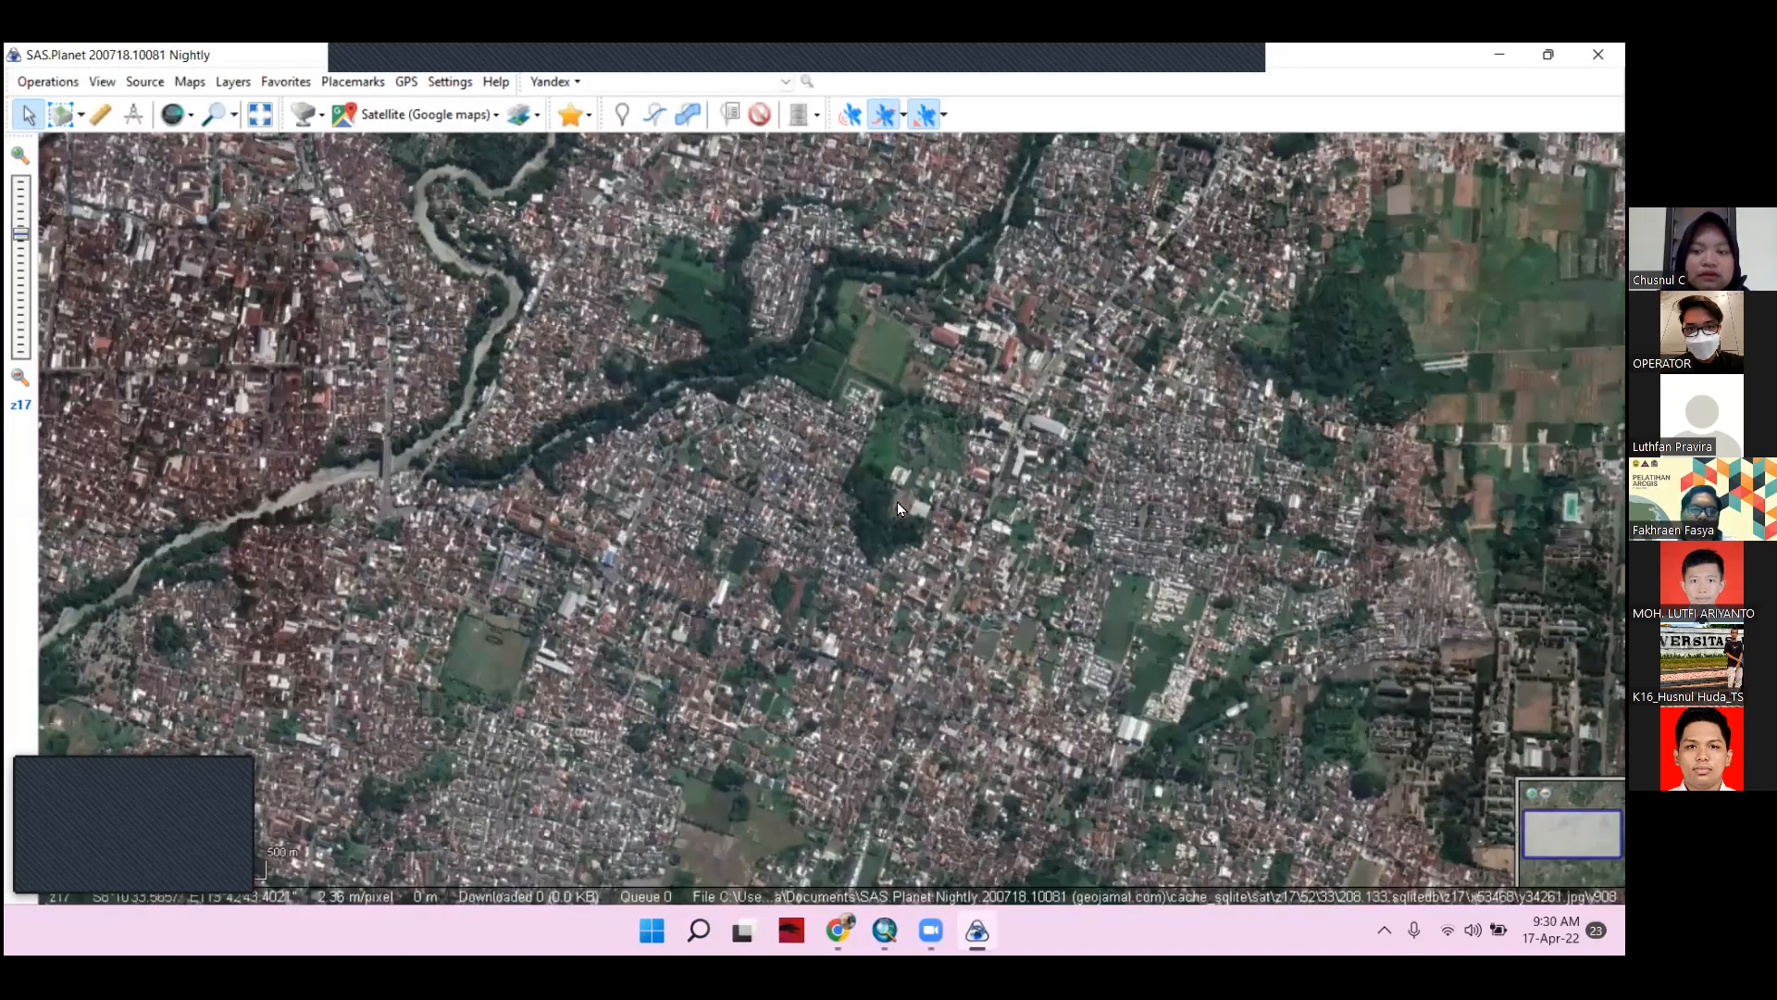
scroll(847, 468, "down", 1)
scroll(847, 468, "down", 4)
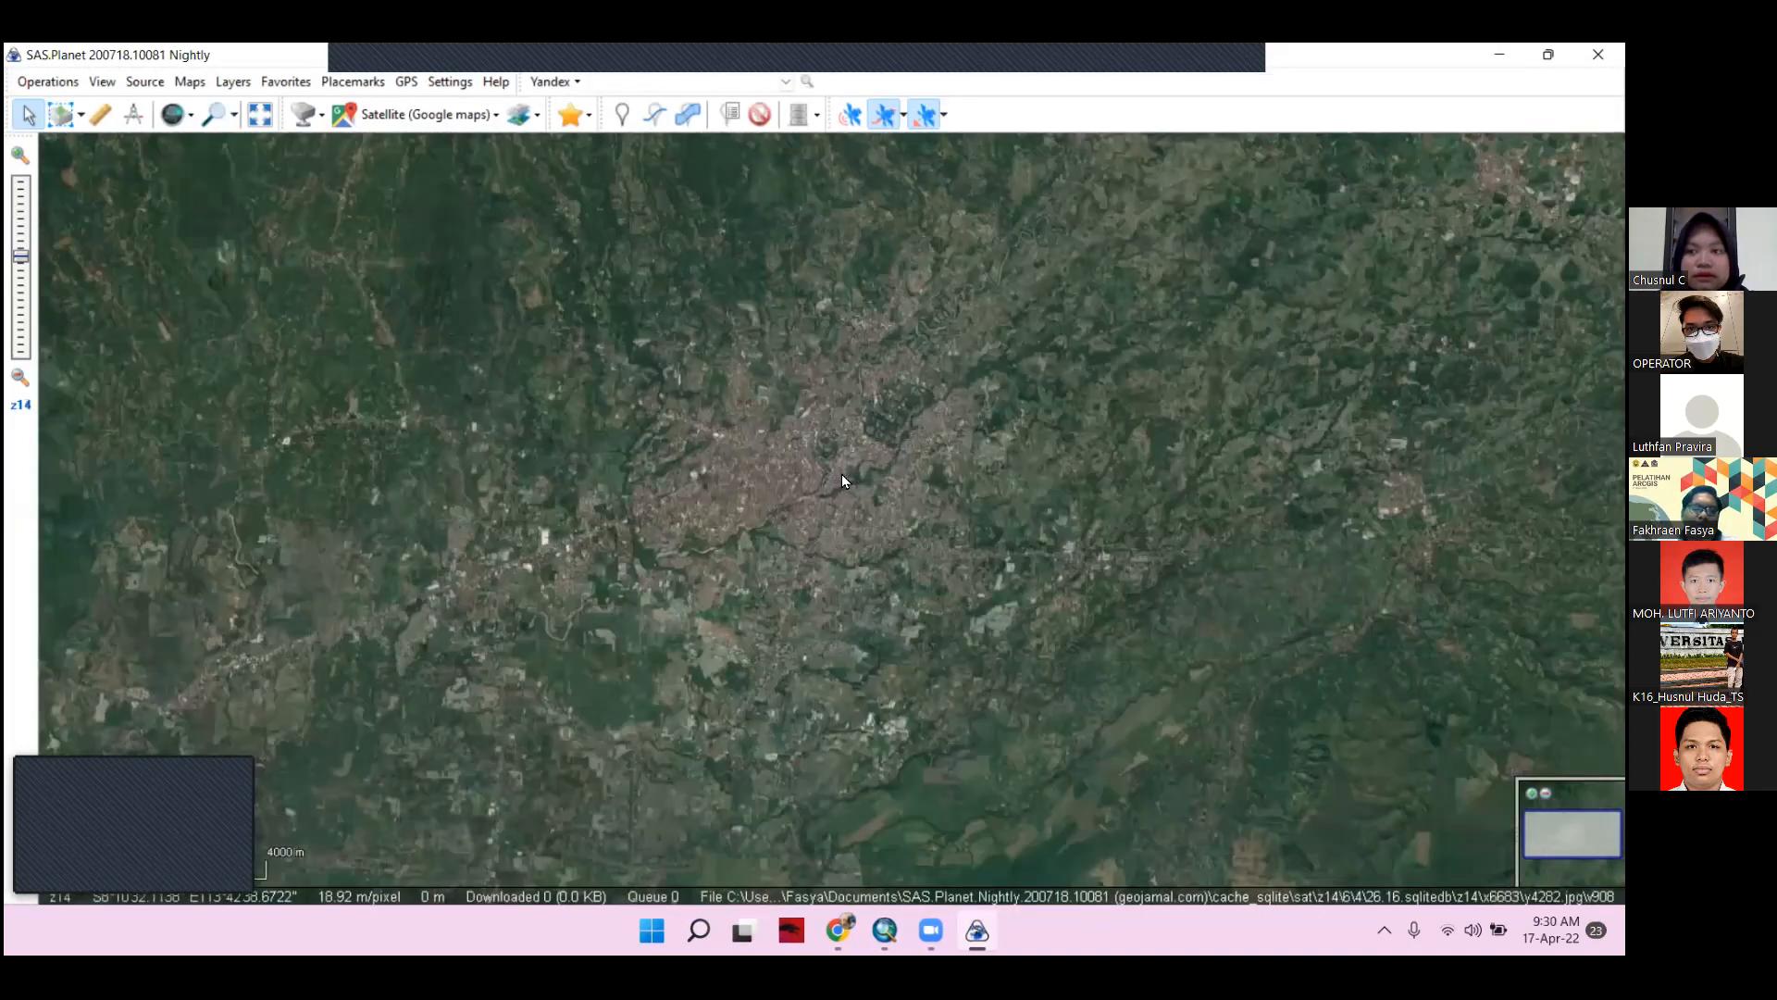
Examine the Google Maps satellite imagery of East Java, Madura's eastern end and the Jember urban area at several detail levels
scroll(838, 475, "down", 4)
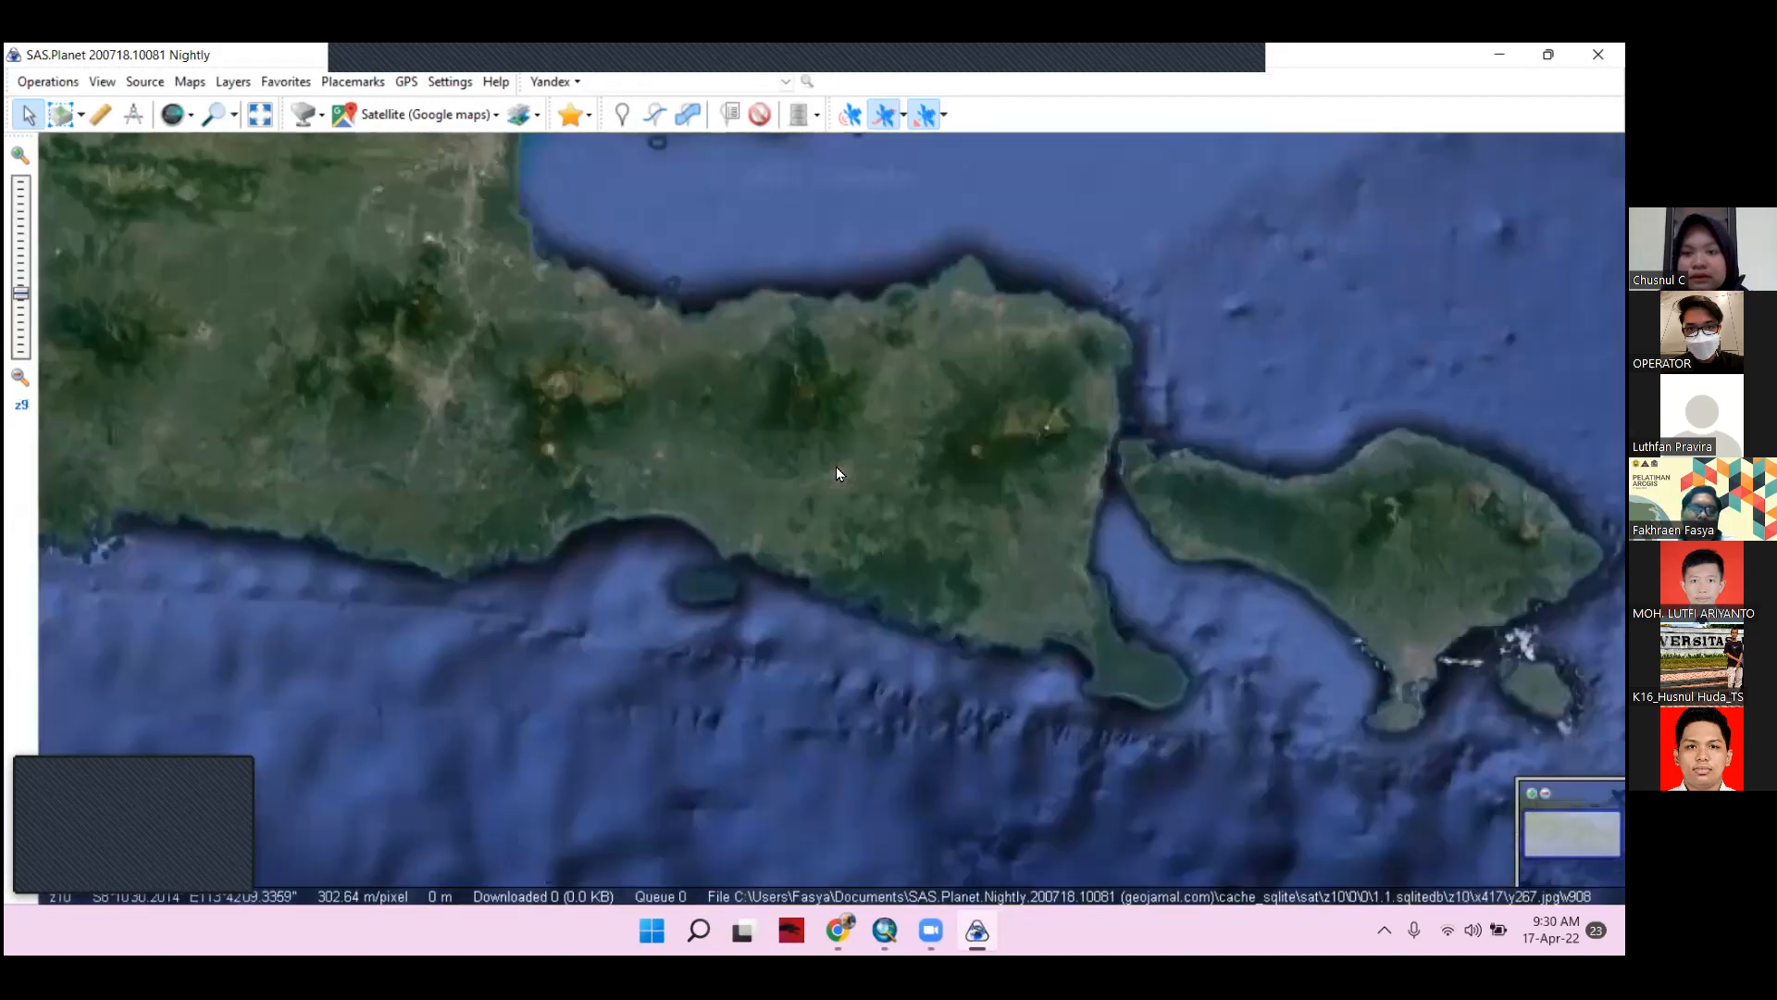
scroll(809, 542, "up", 2)
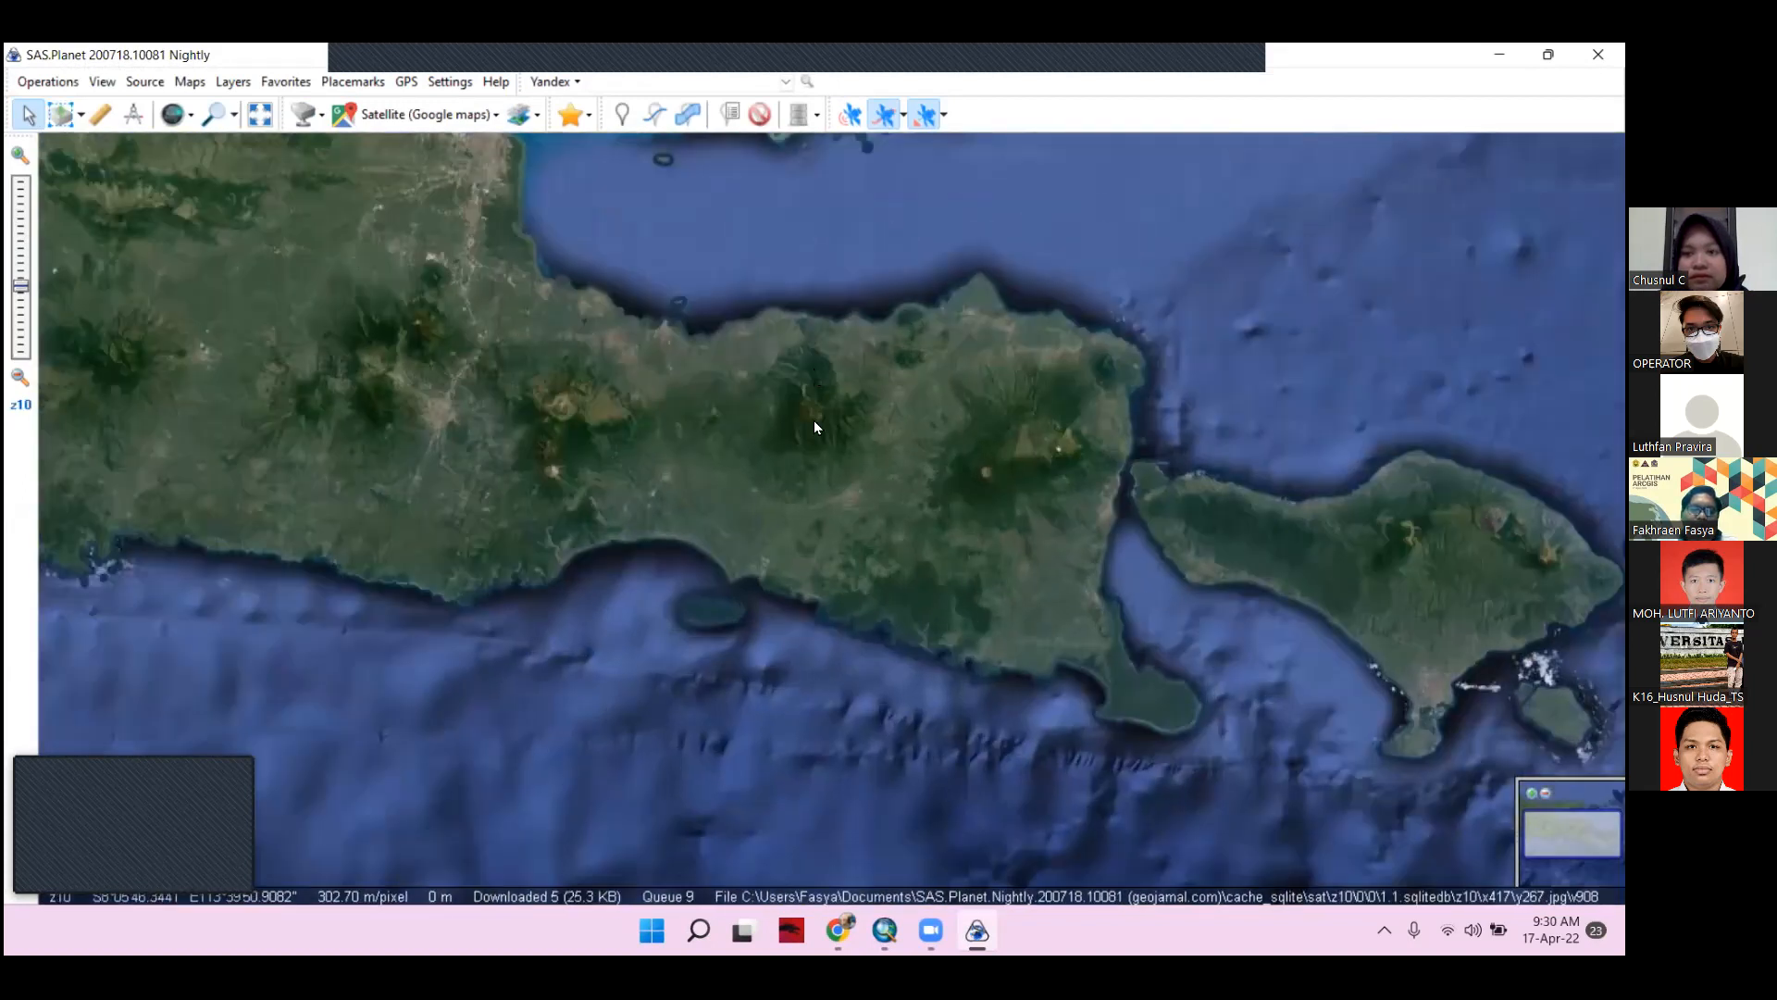
scroll(819, 435, "up", 1)
left_click_drag(815, 428, 814, 785)
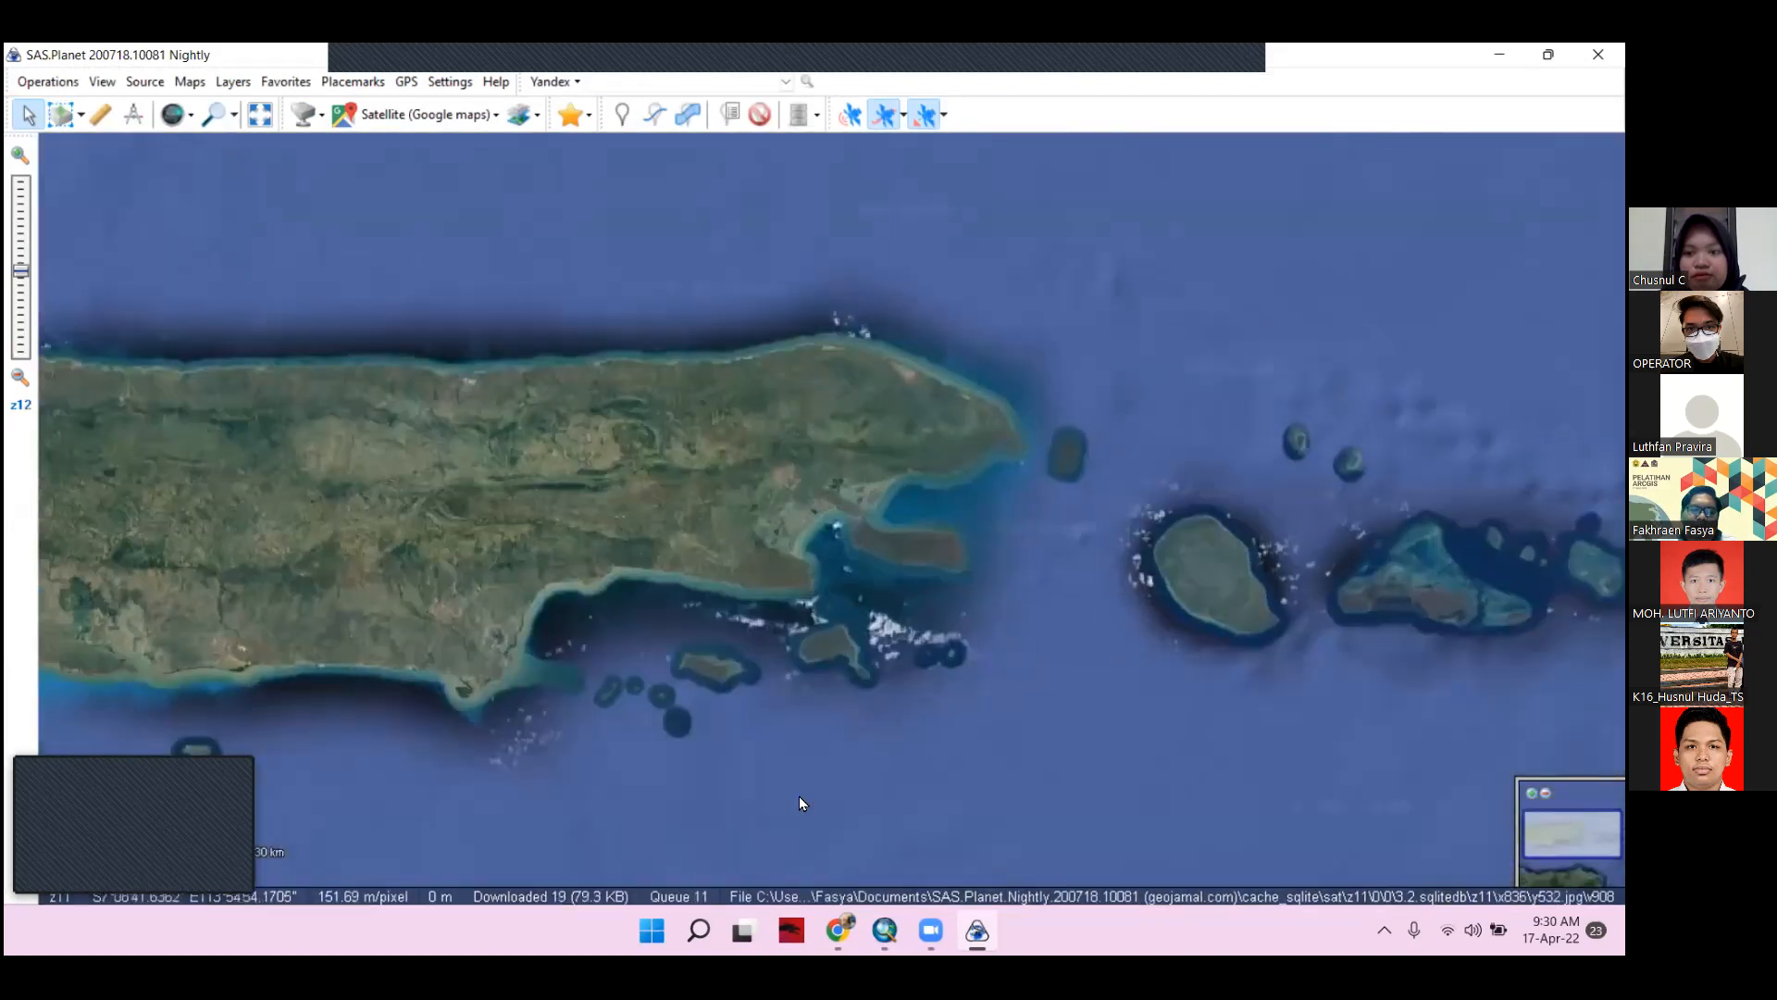
scroll(833, 583, "up", 2)
scroll(652, 679, "down", 3)
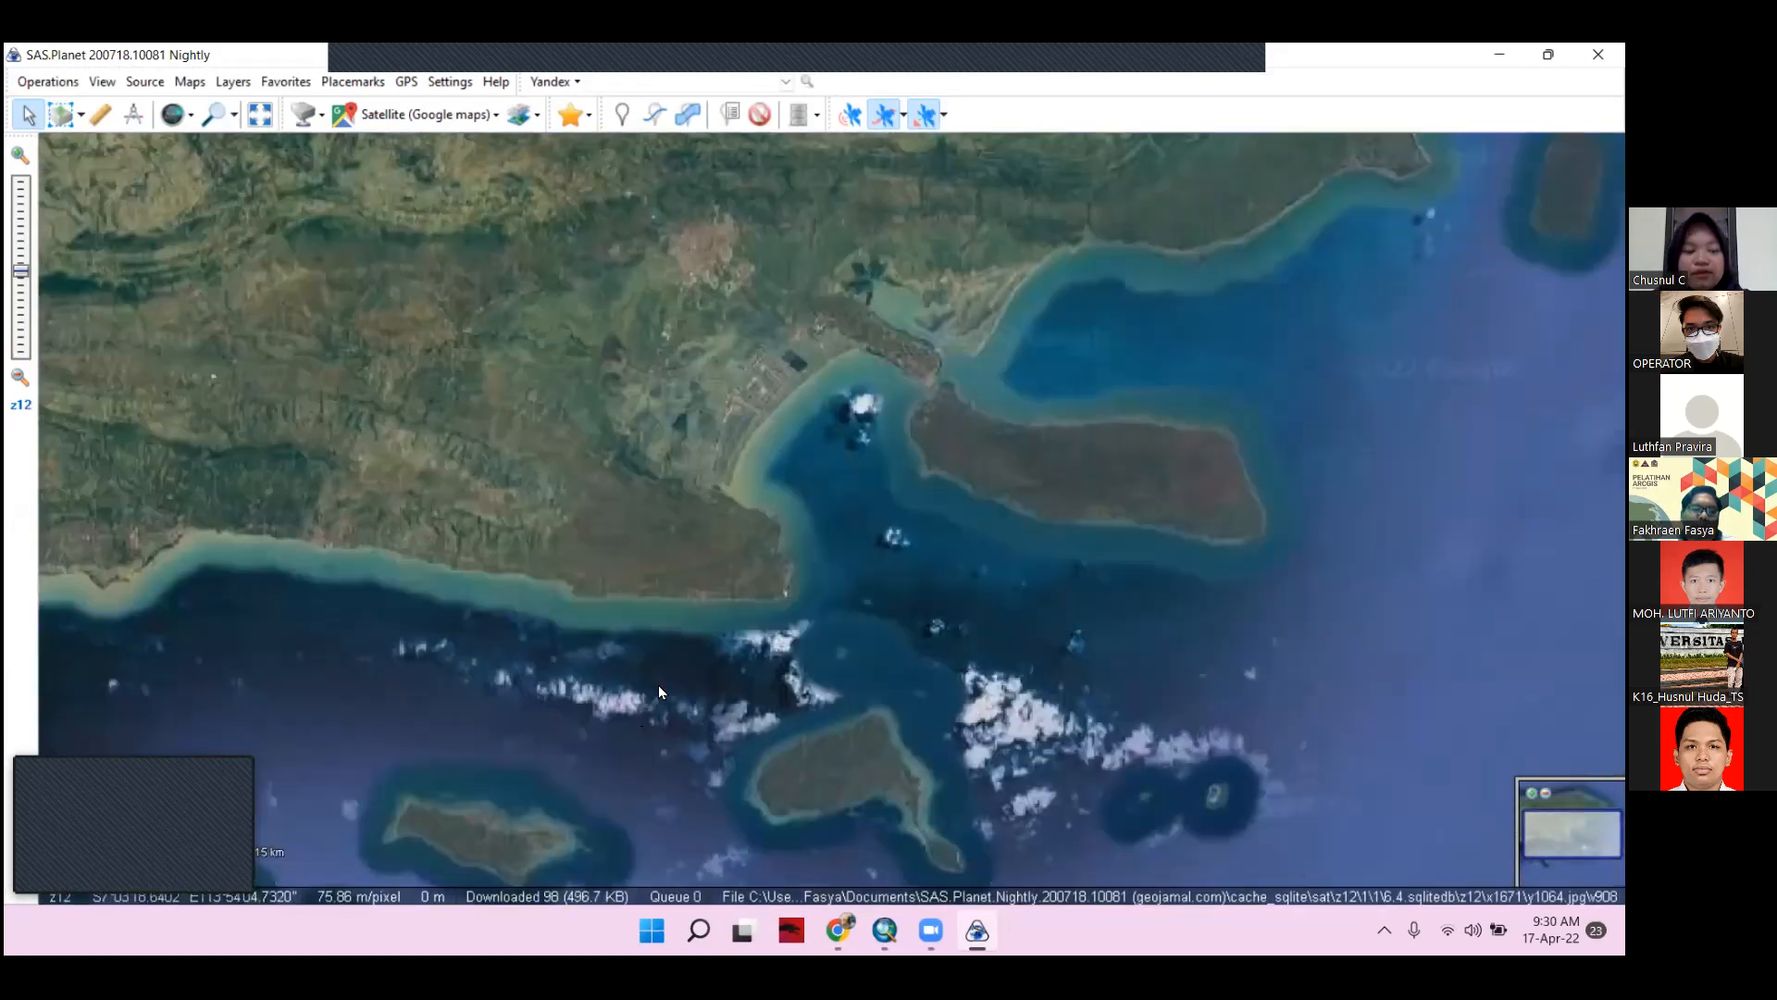
scroll(685, 635, "up", 4)
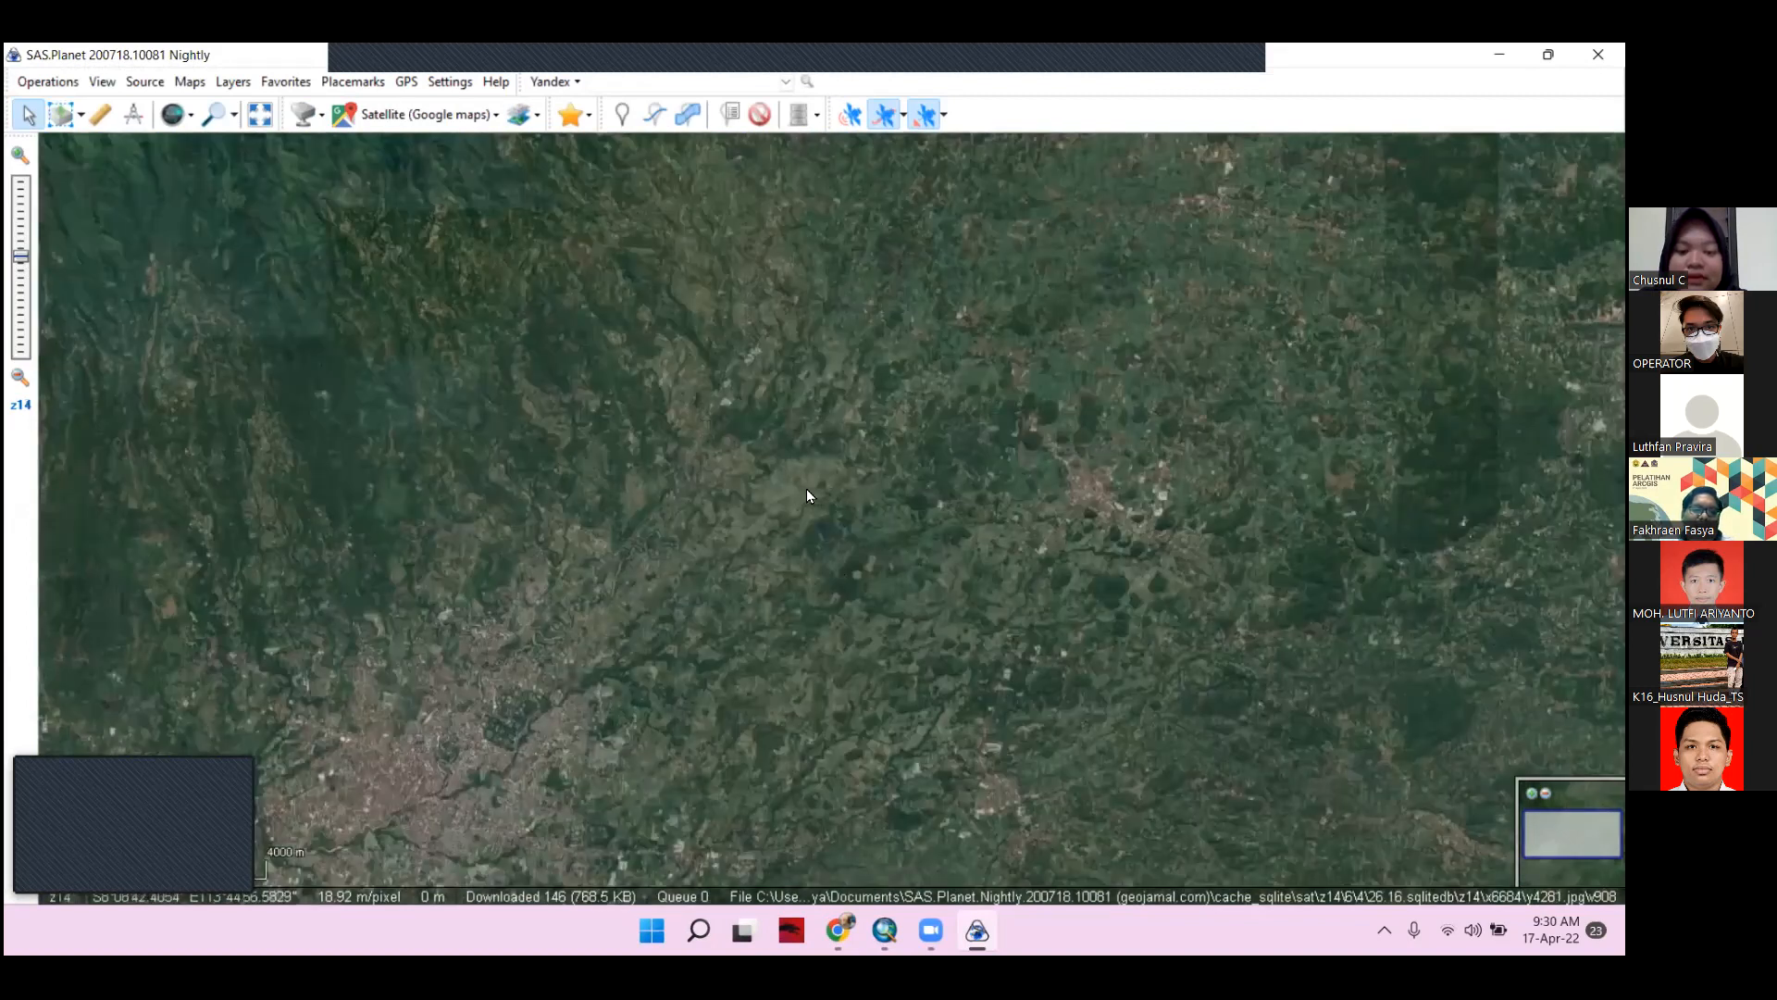
left_click_drag(681, 614, 974, 398)
scroll(833, 482, "up", 2)
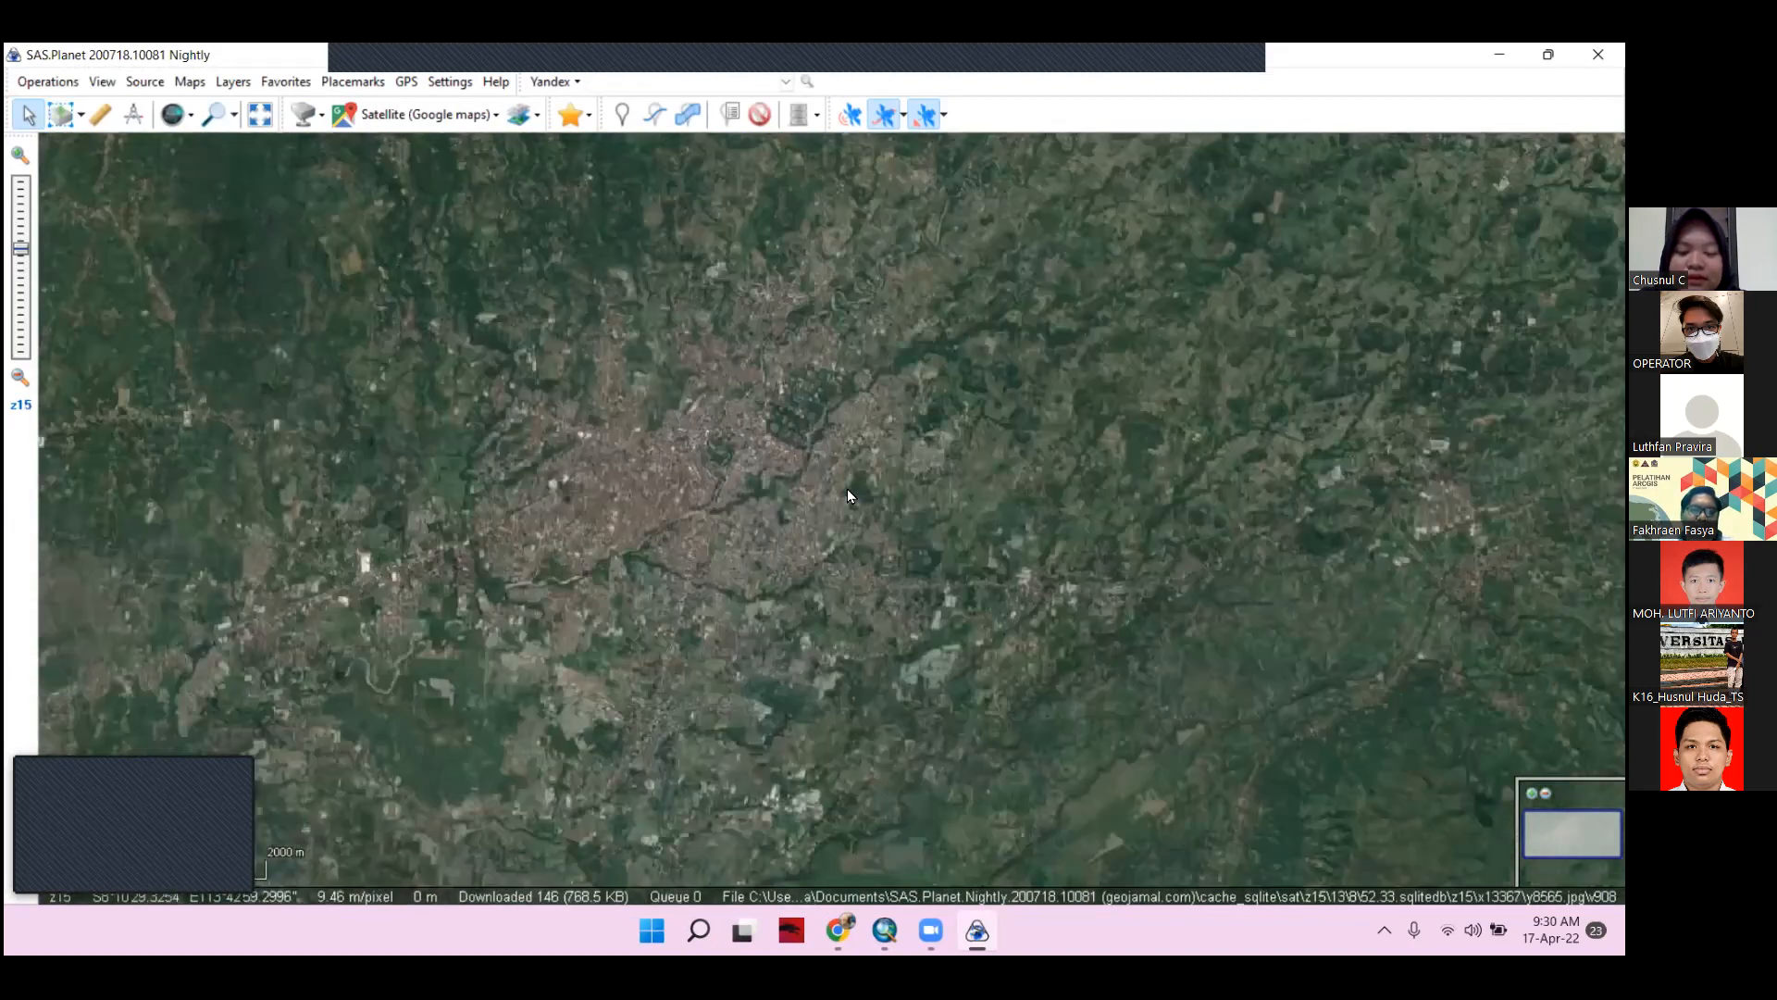
scroll(912, 548, "up", 1)
Compare the land use map in ArcMap with the city satellite imagery in SAS.Planet
left_click(889, 927)
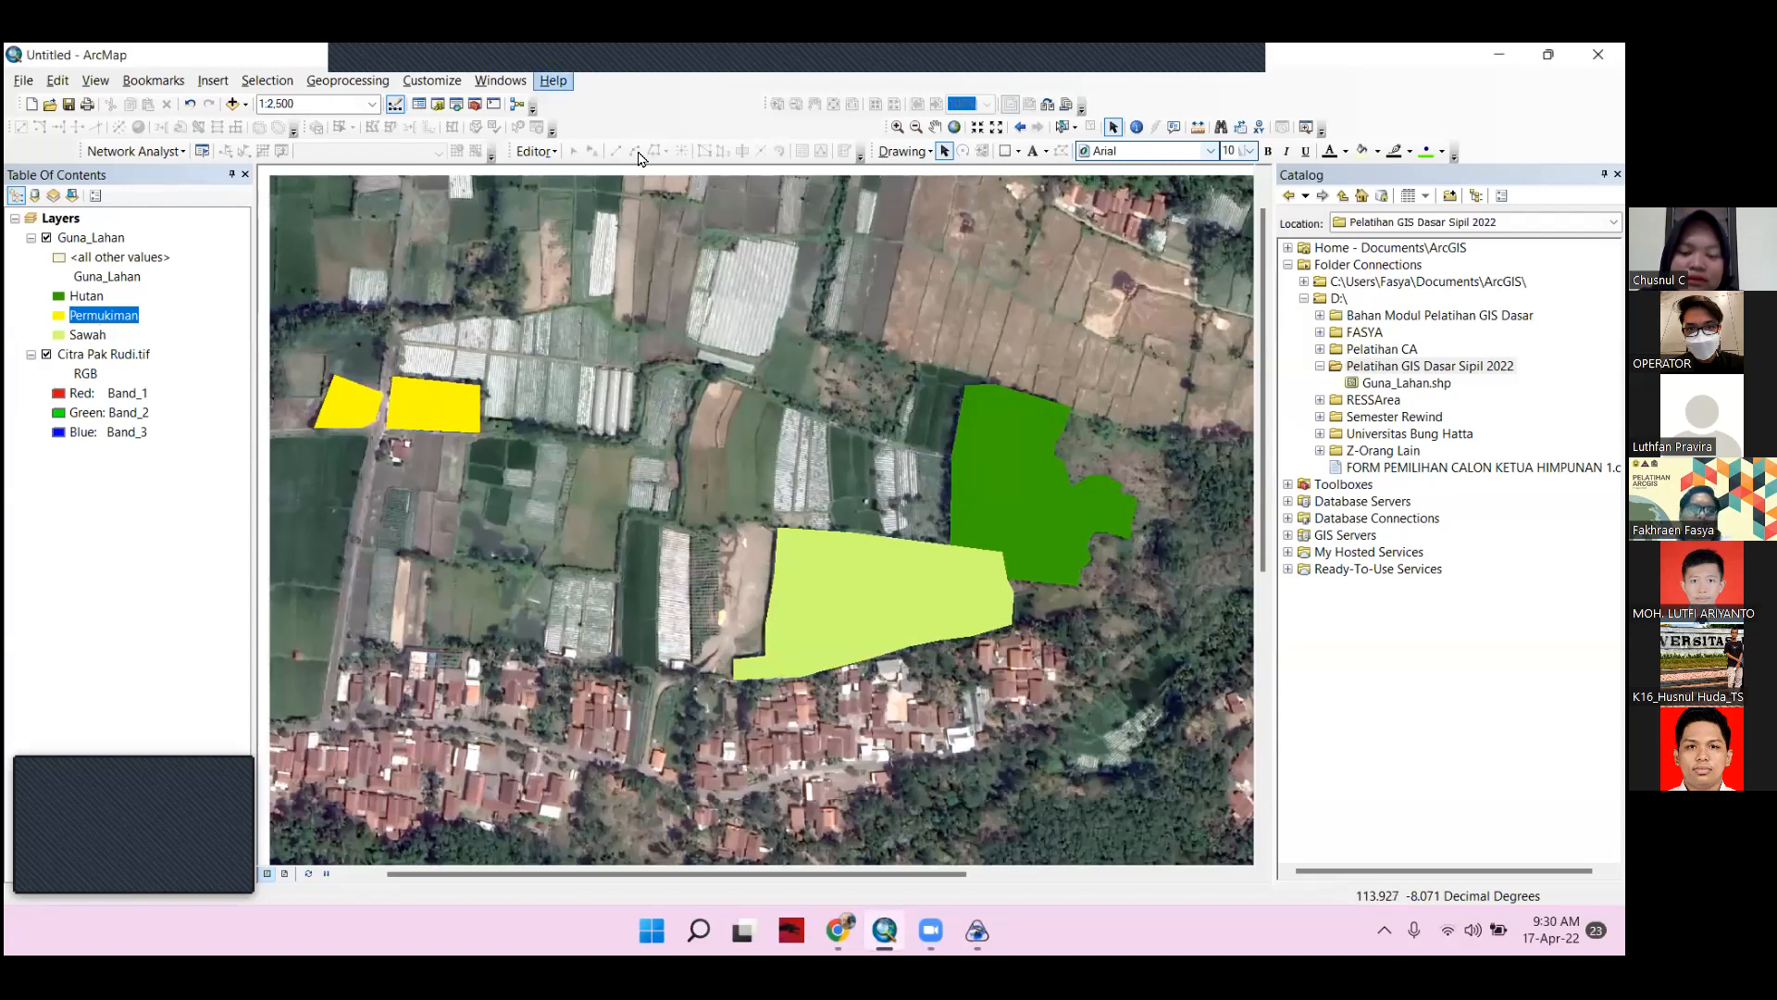
key("alt+Tab")
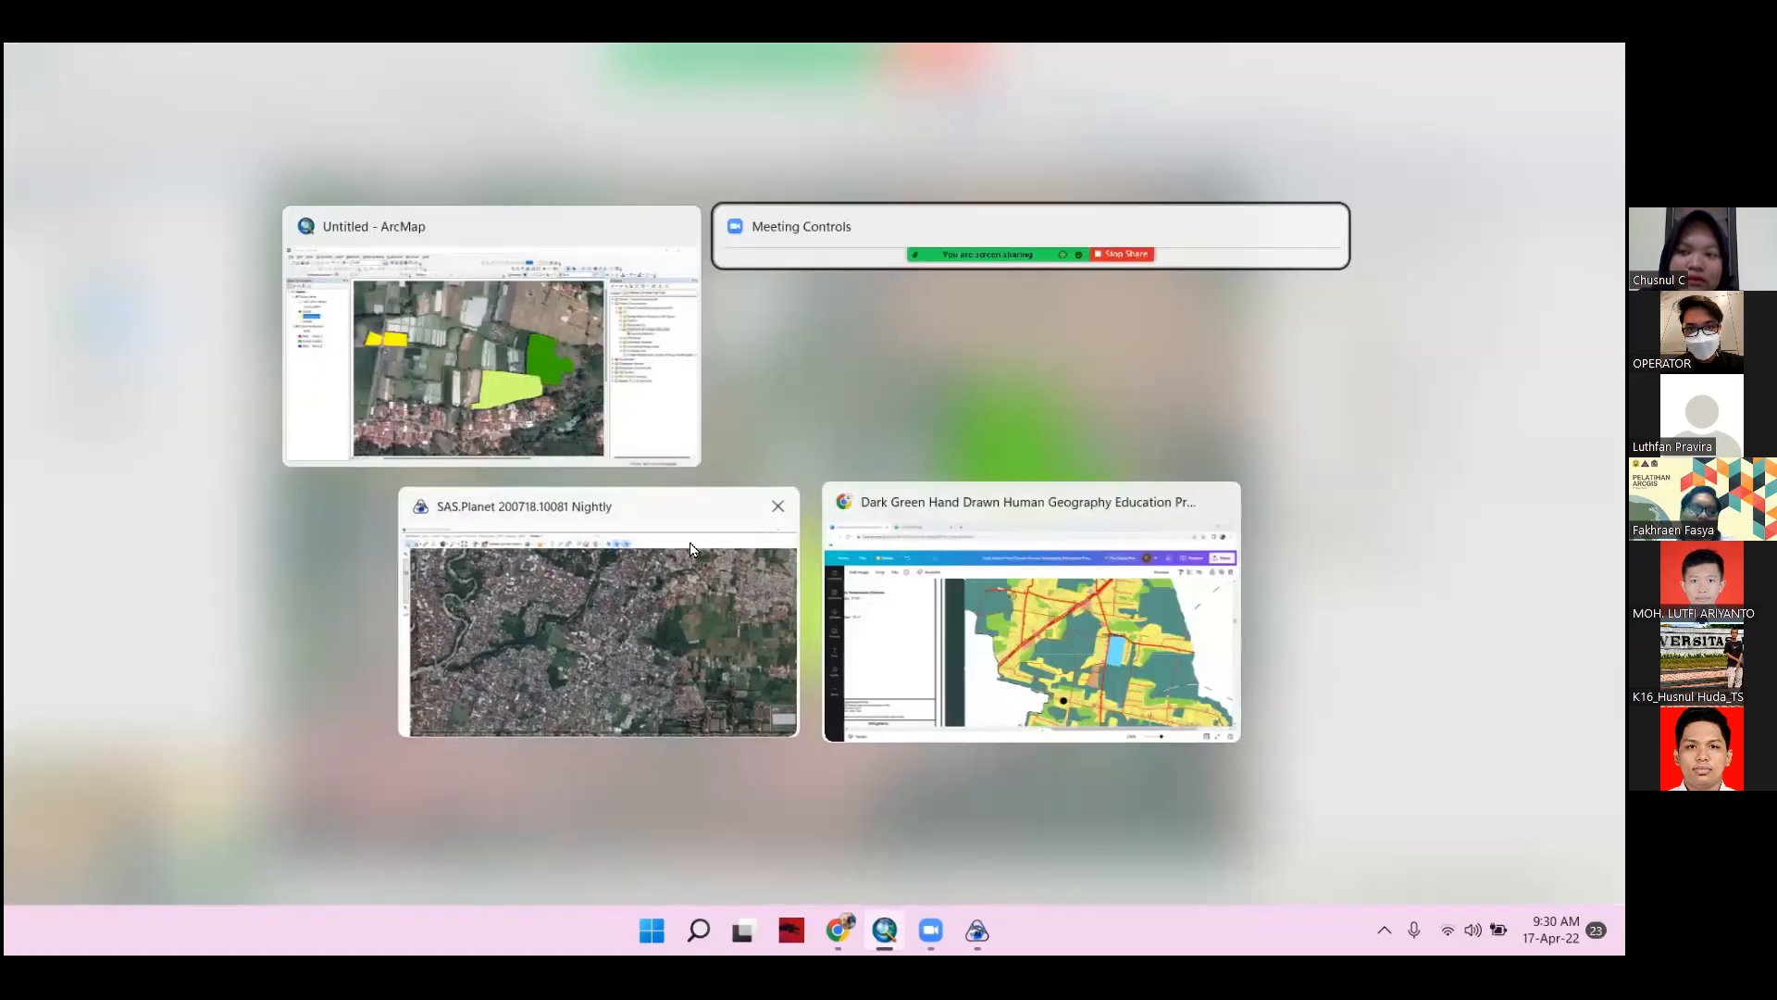
left_click(686, 639)
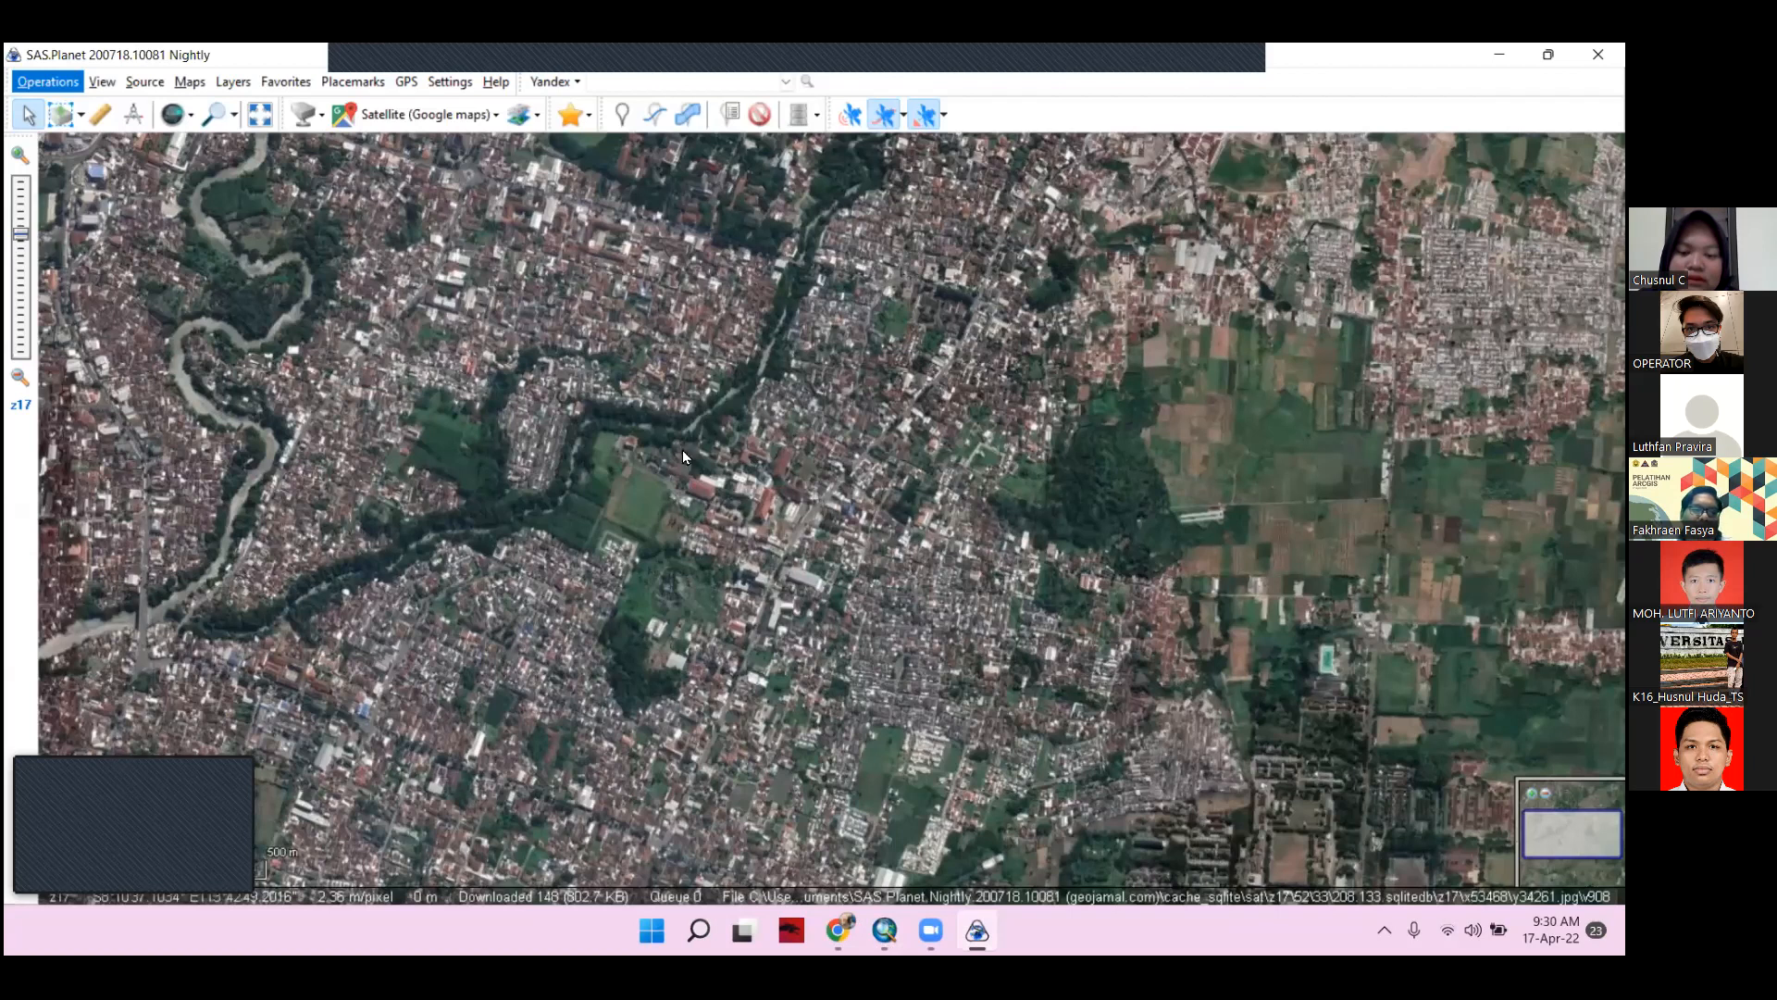
key("alt+Tab")
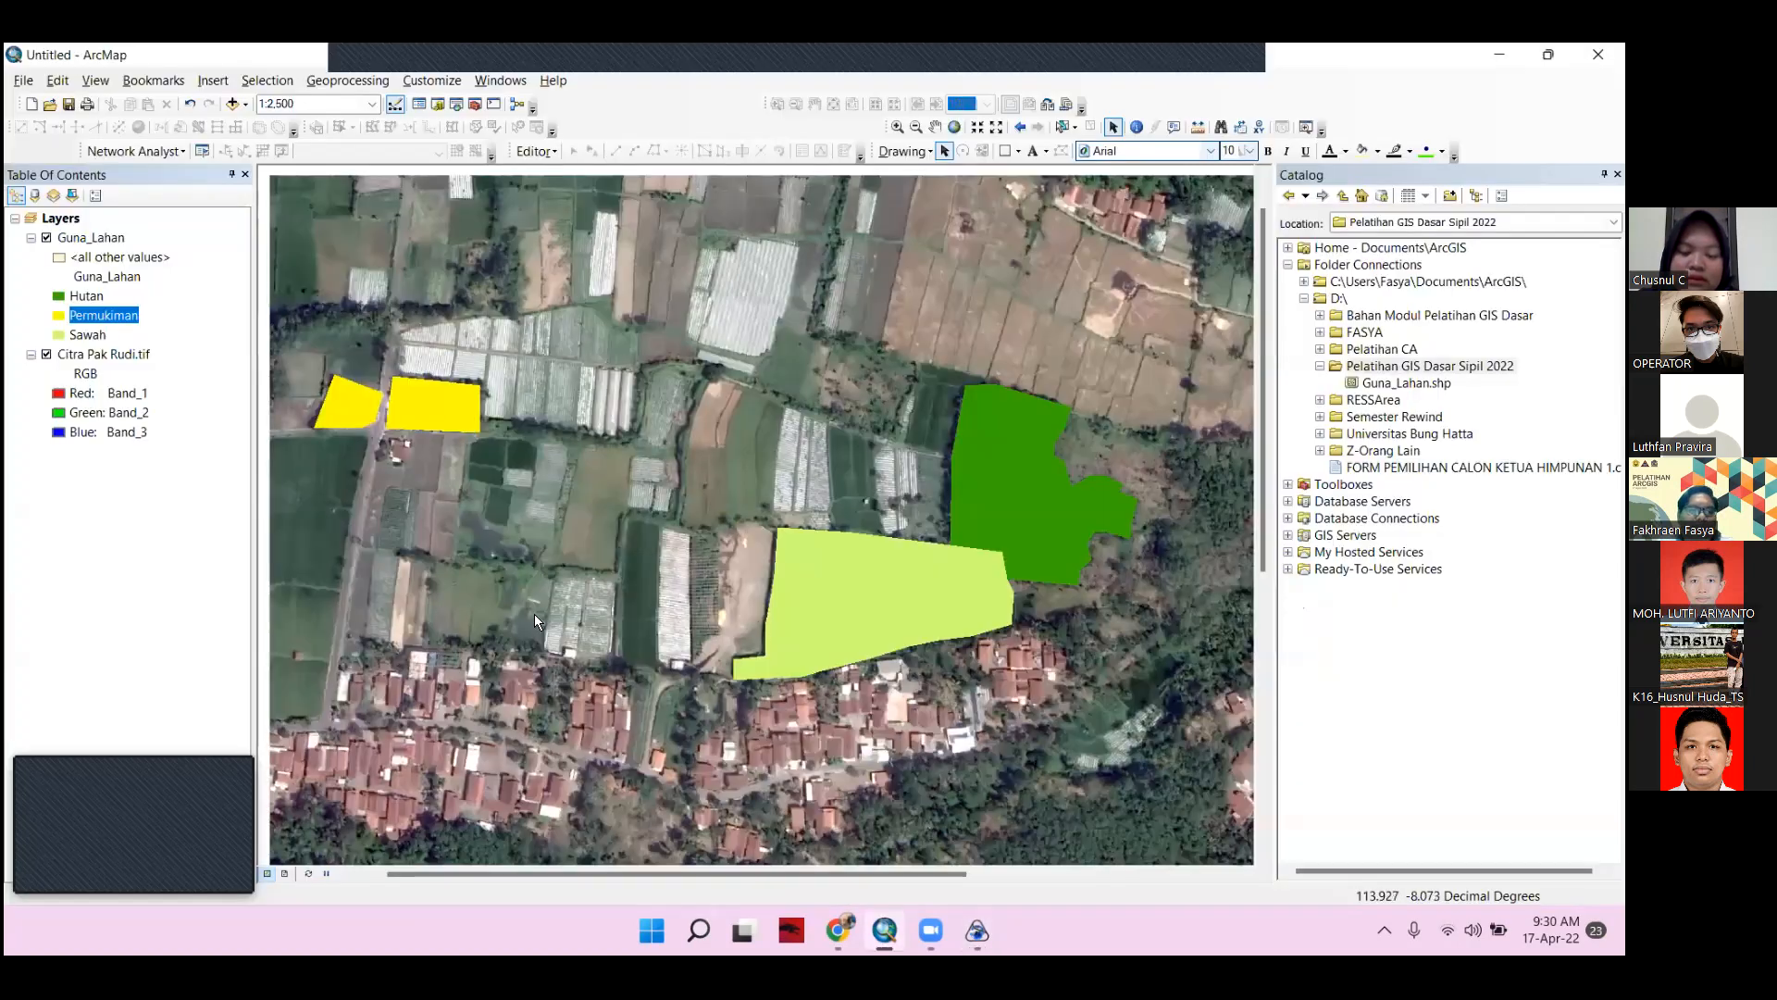
key("alt+Tab")
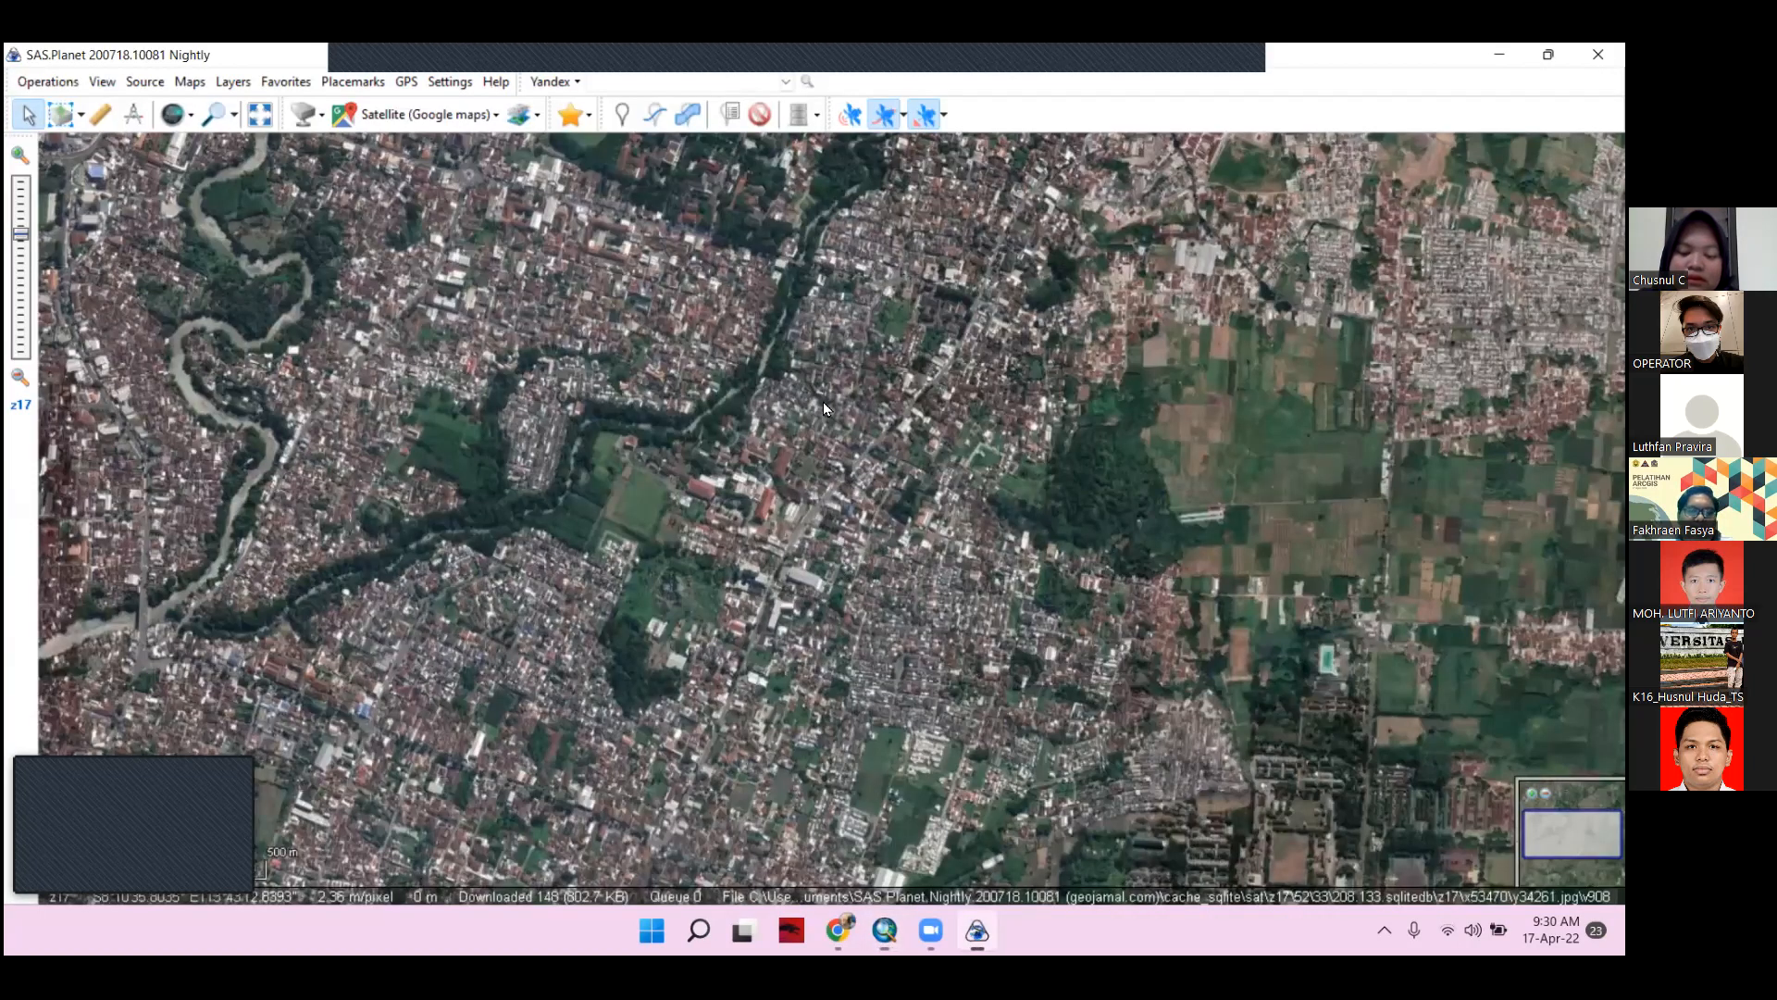
scroll(855, 496, "up", 1)
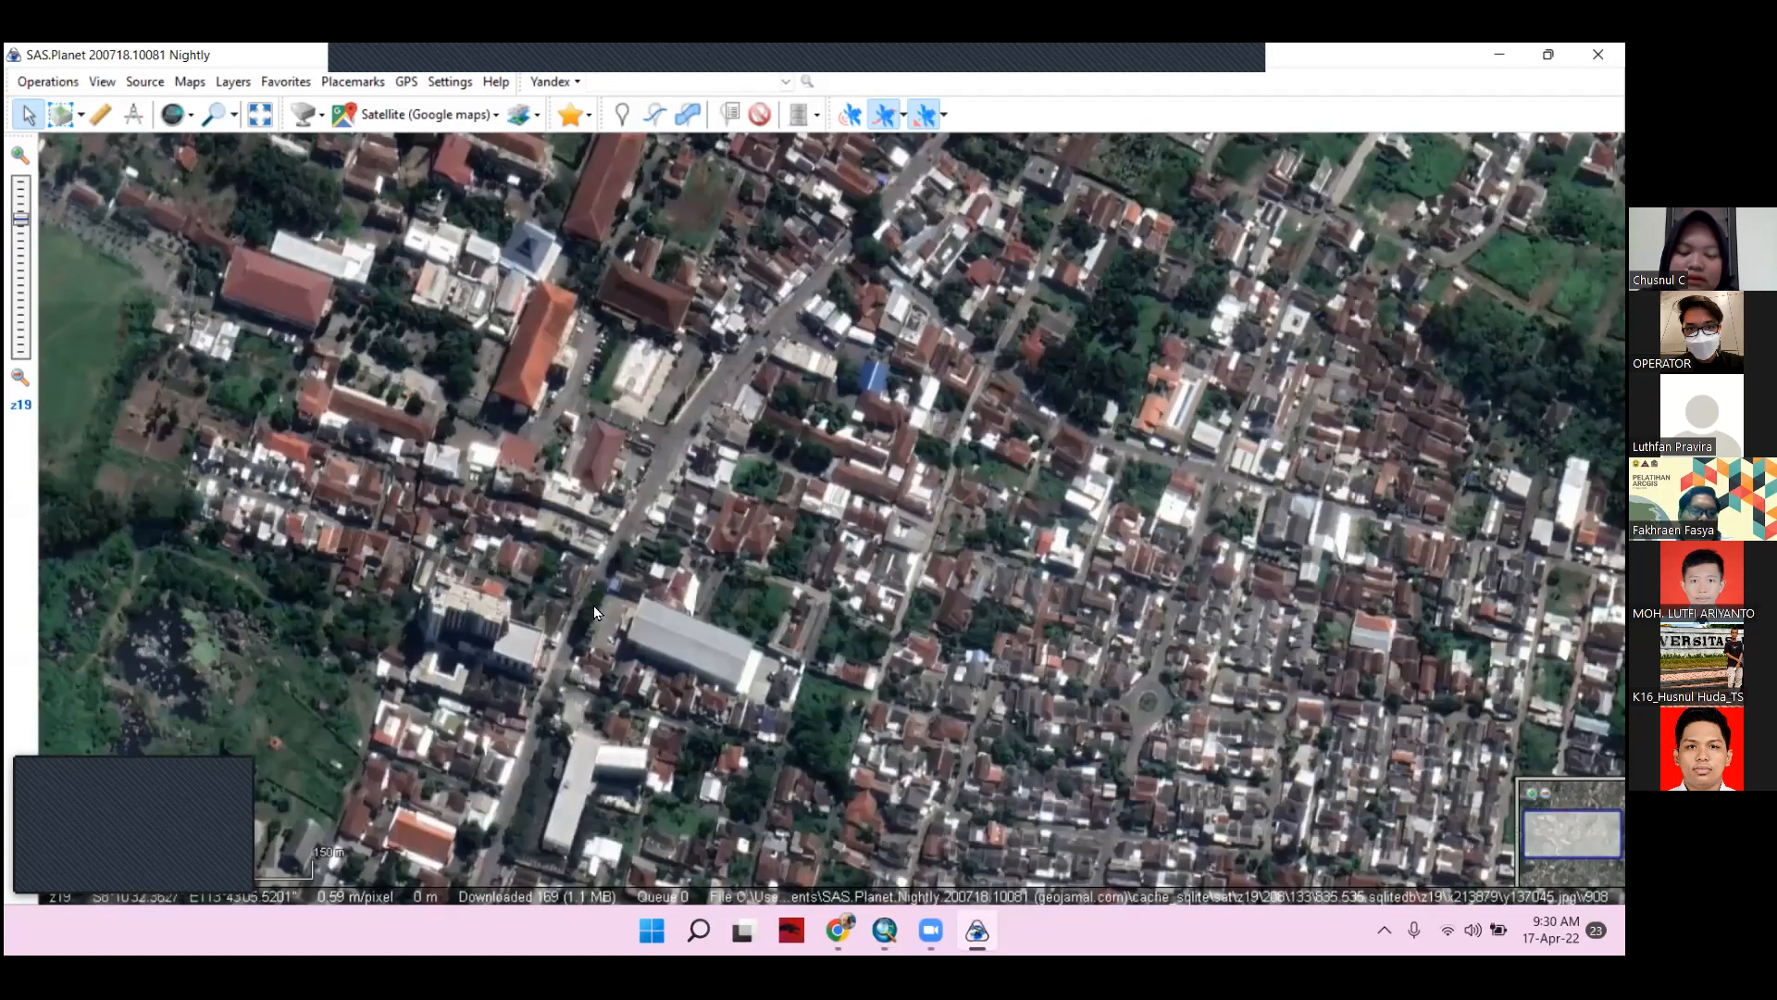
key("alt+Tab")
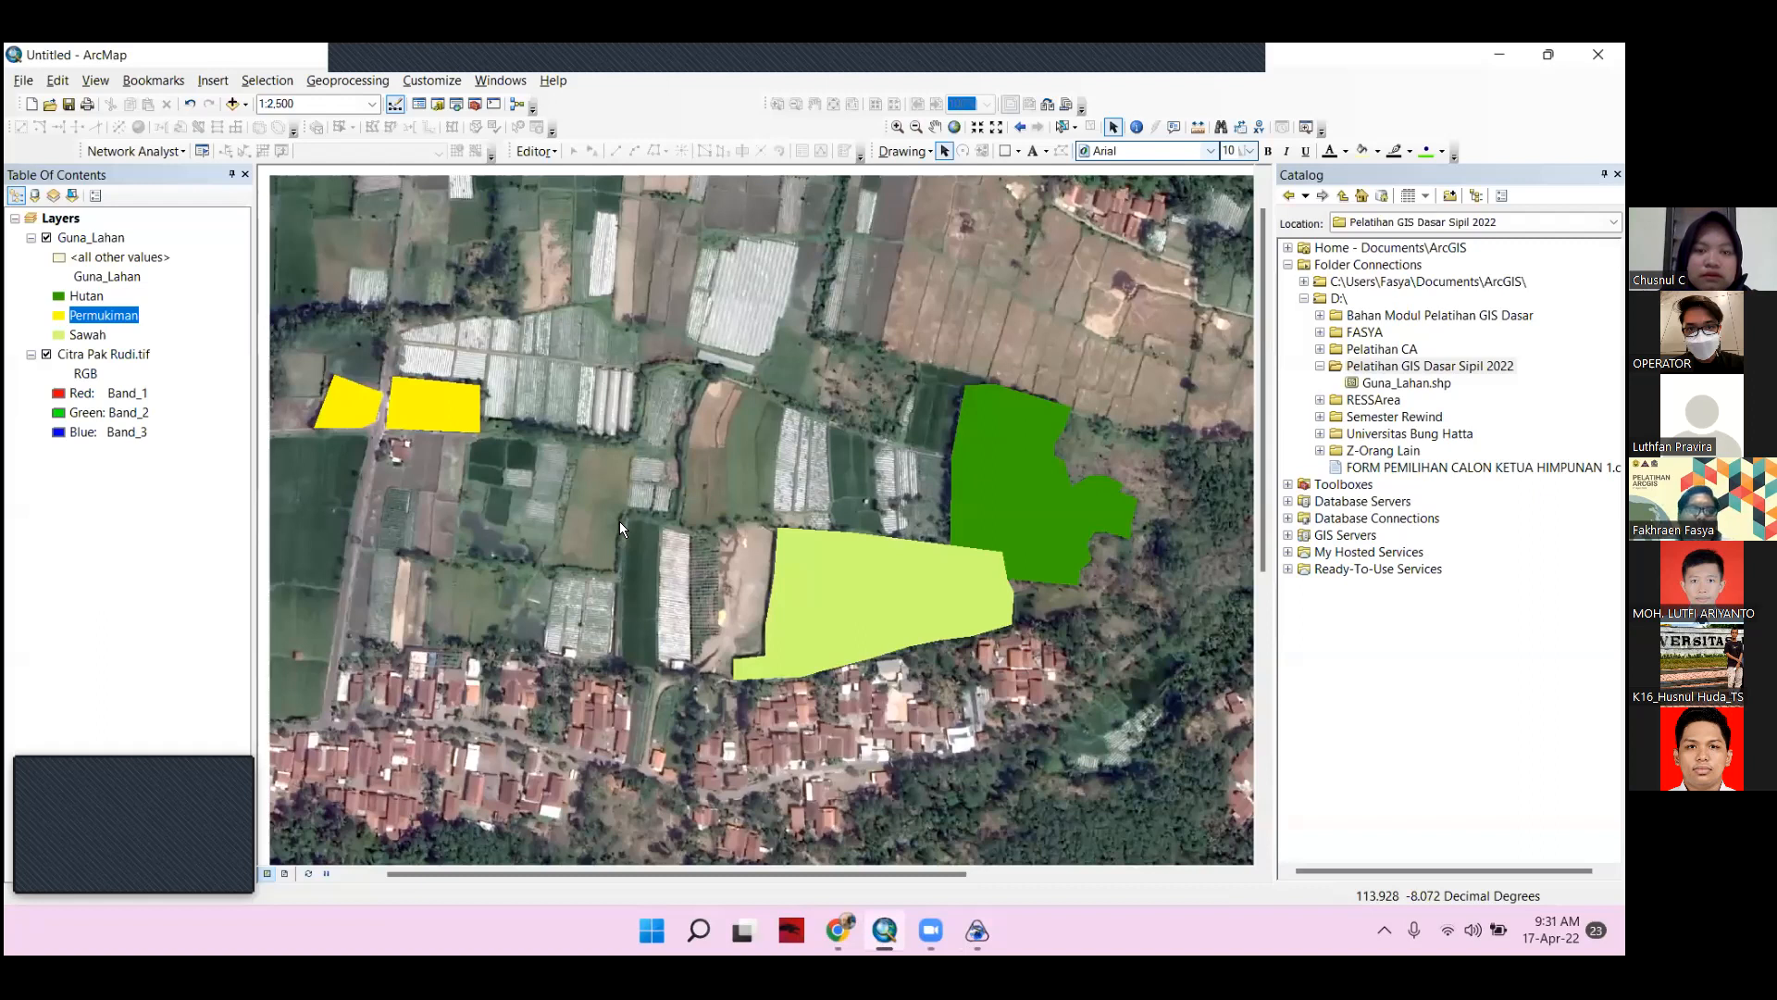
mouse_move(885, 900)
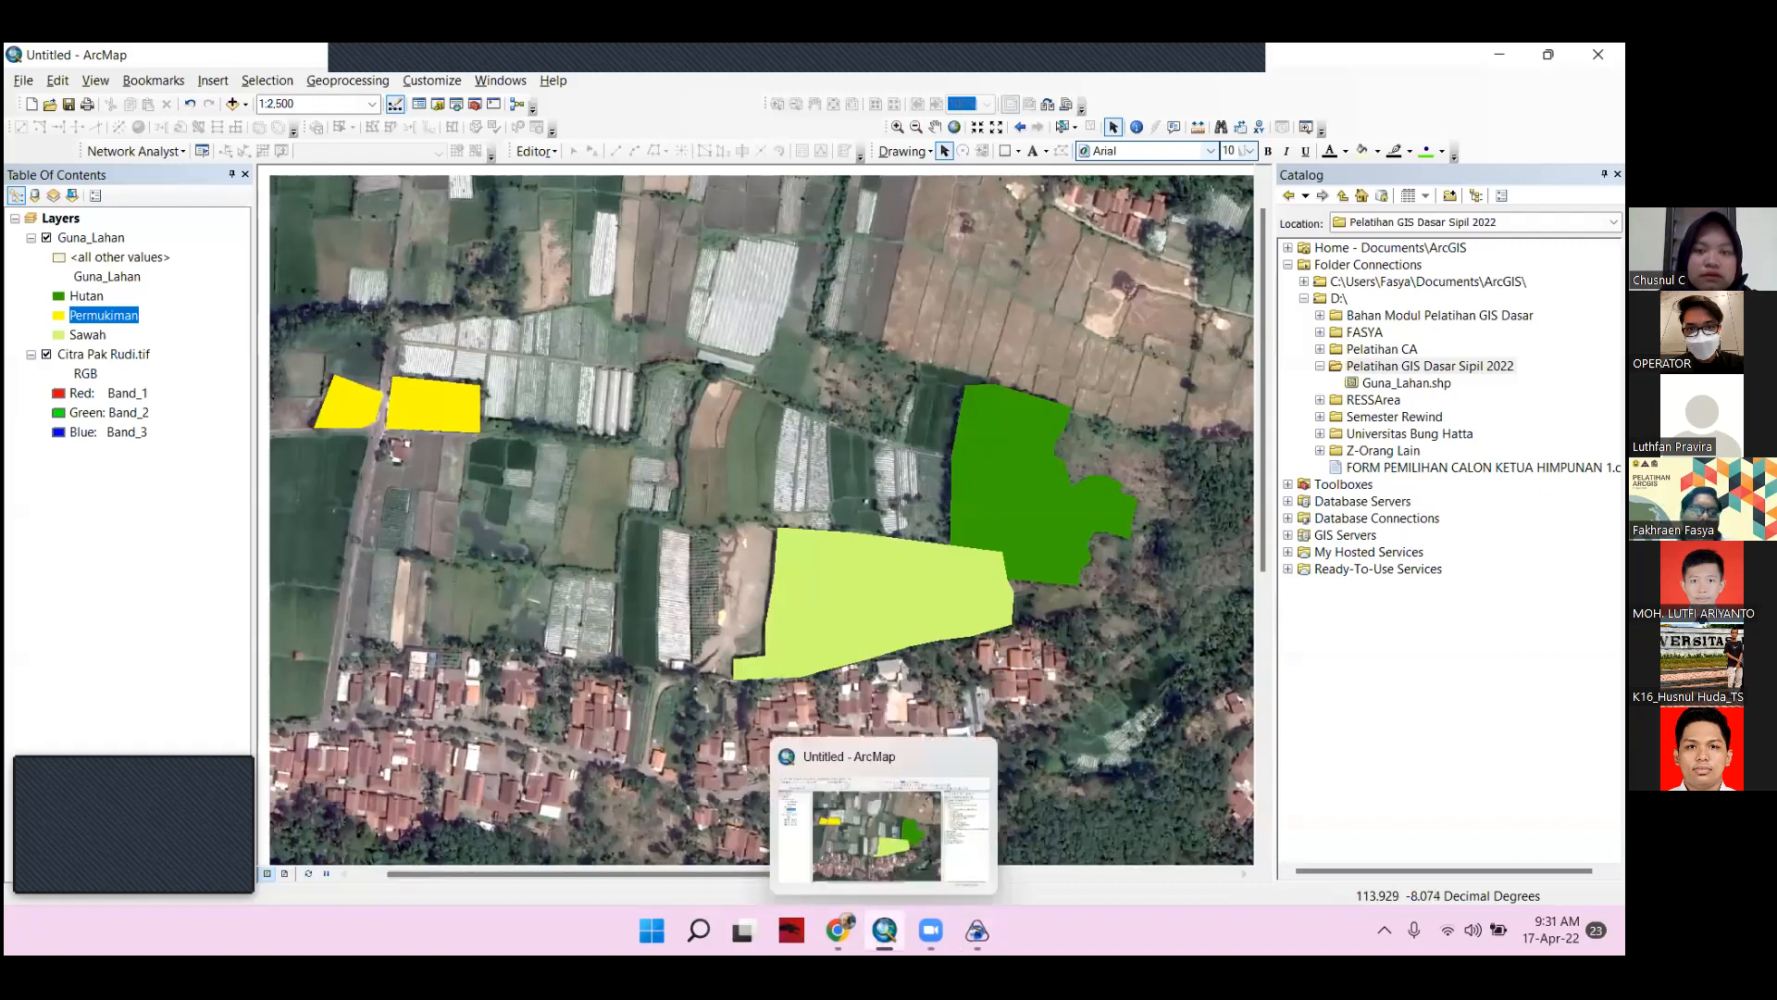
mouse_move(980, 926)
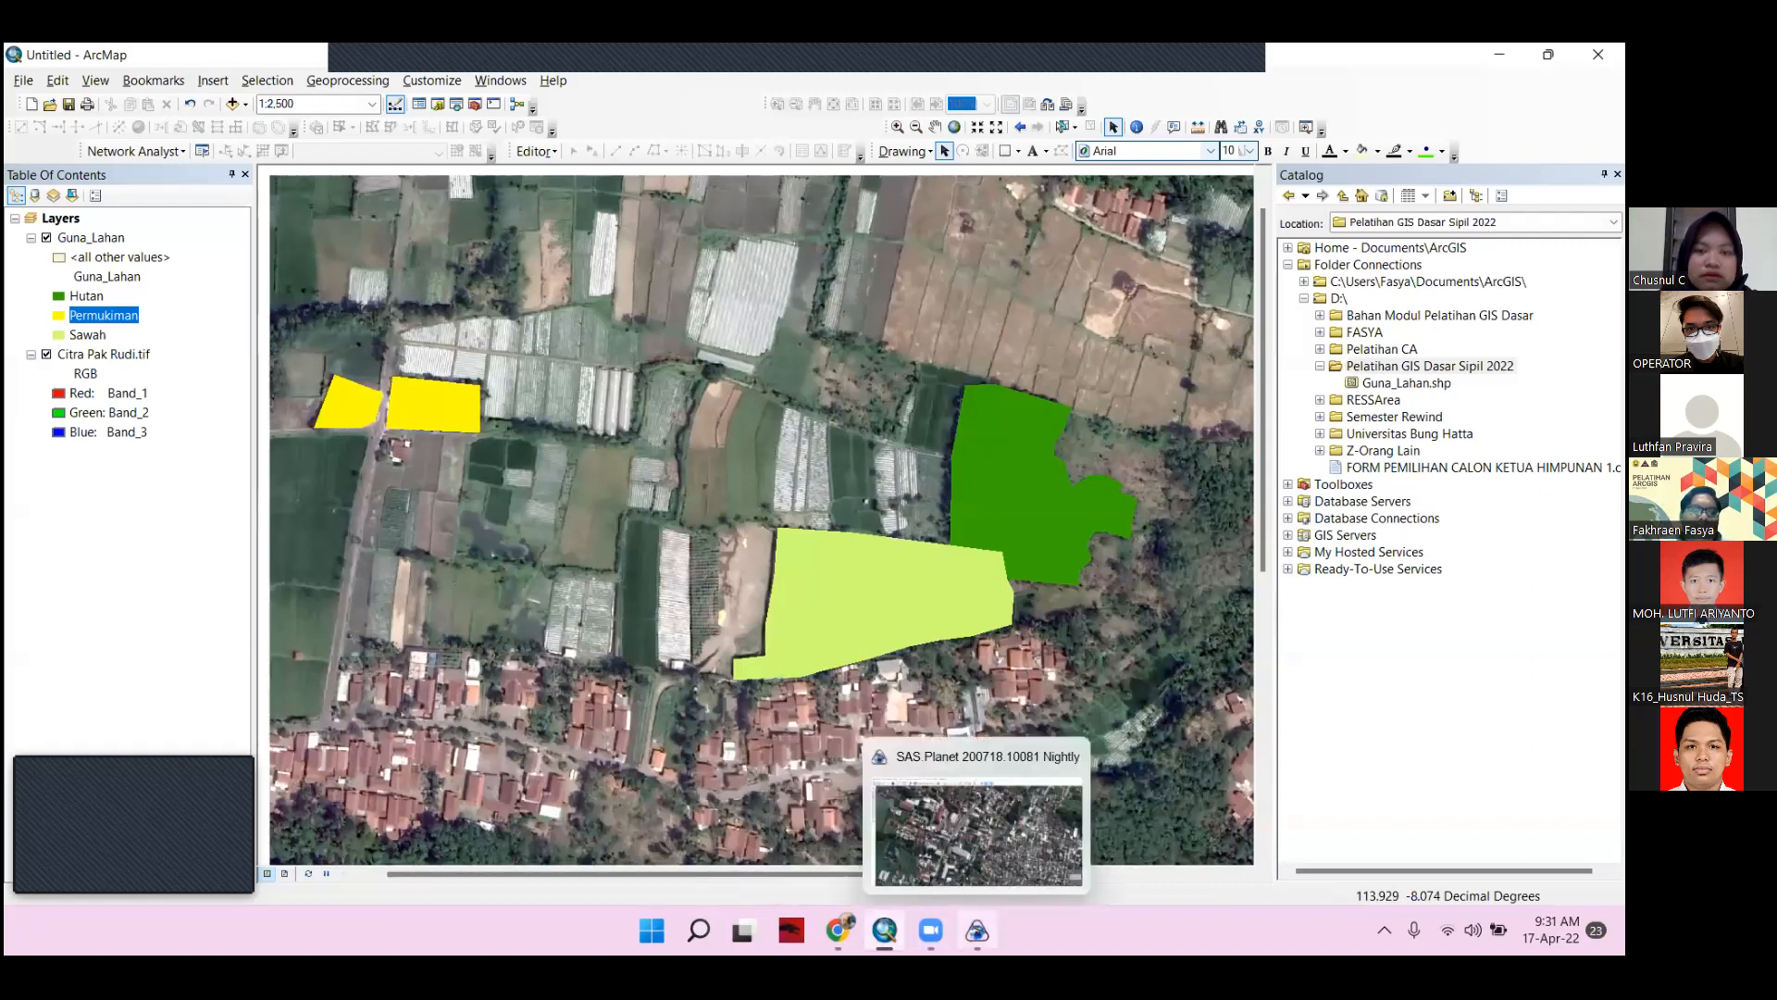
left_click(983, 867)
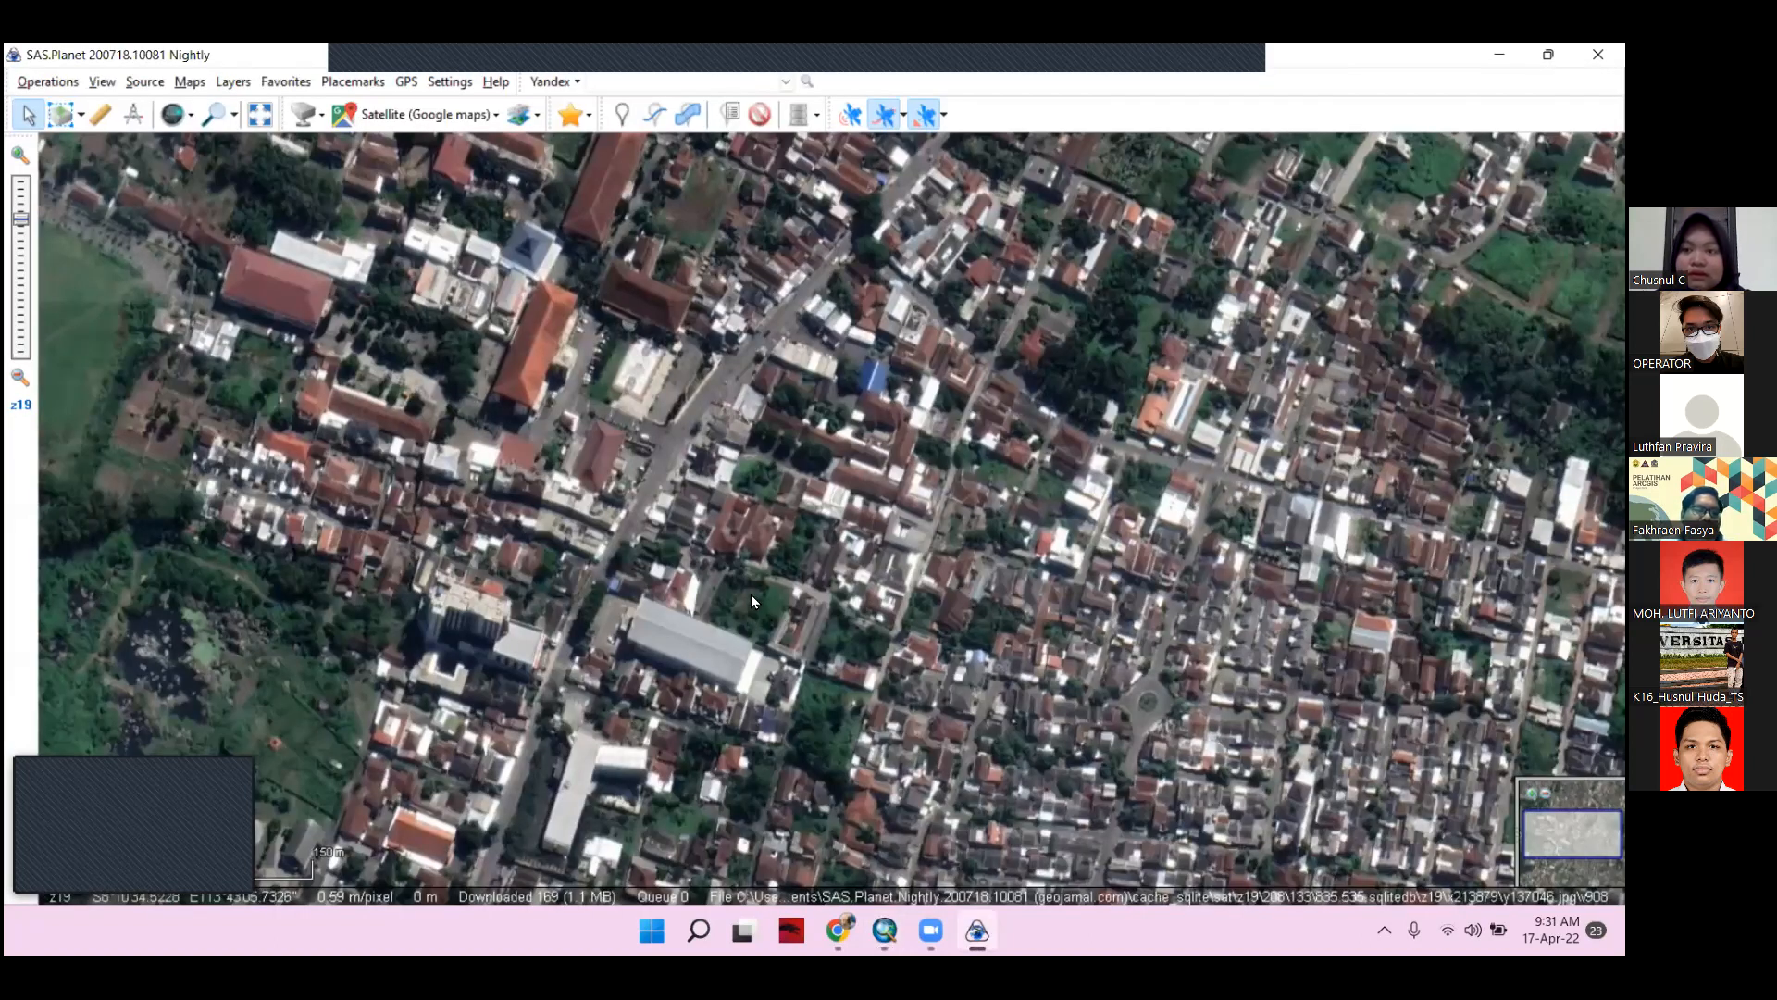
Inspect the satellite imagery of the sports field, river and surrounding urban blocks at different detail levels
left_click_drag(737, 527, 1051, 494)
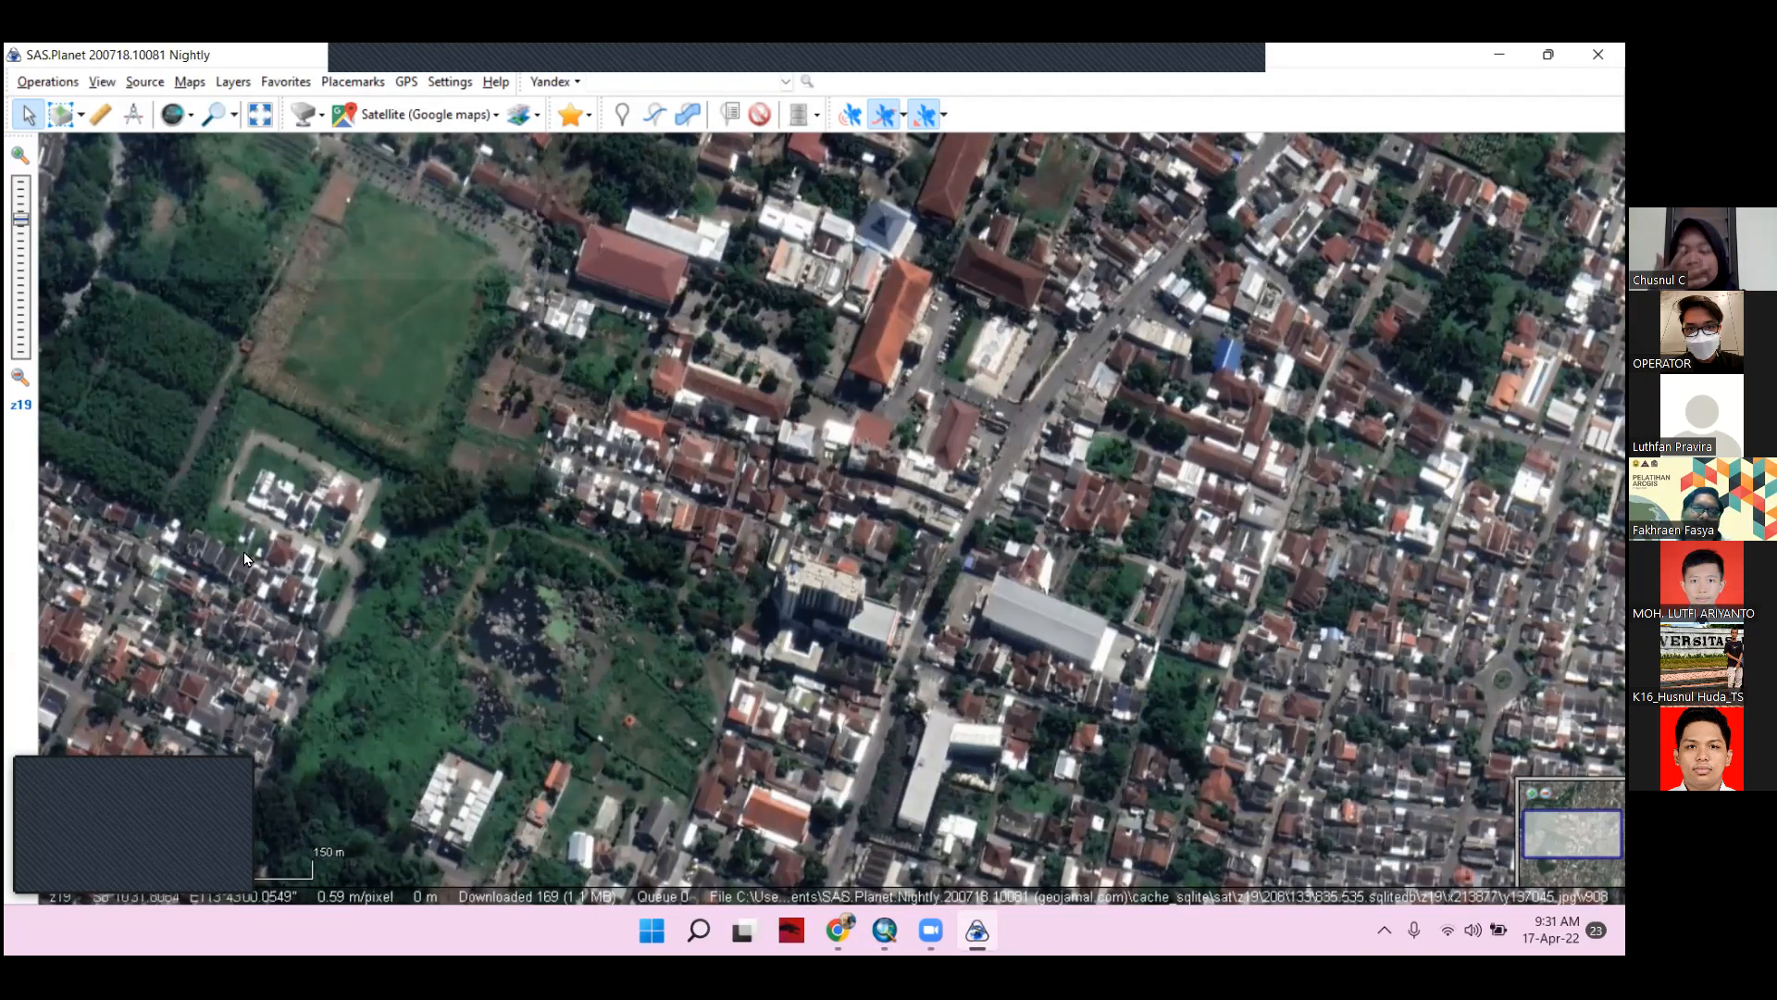
scroll(75, 593, "down", 1)
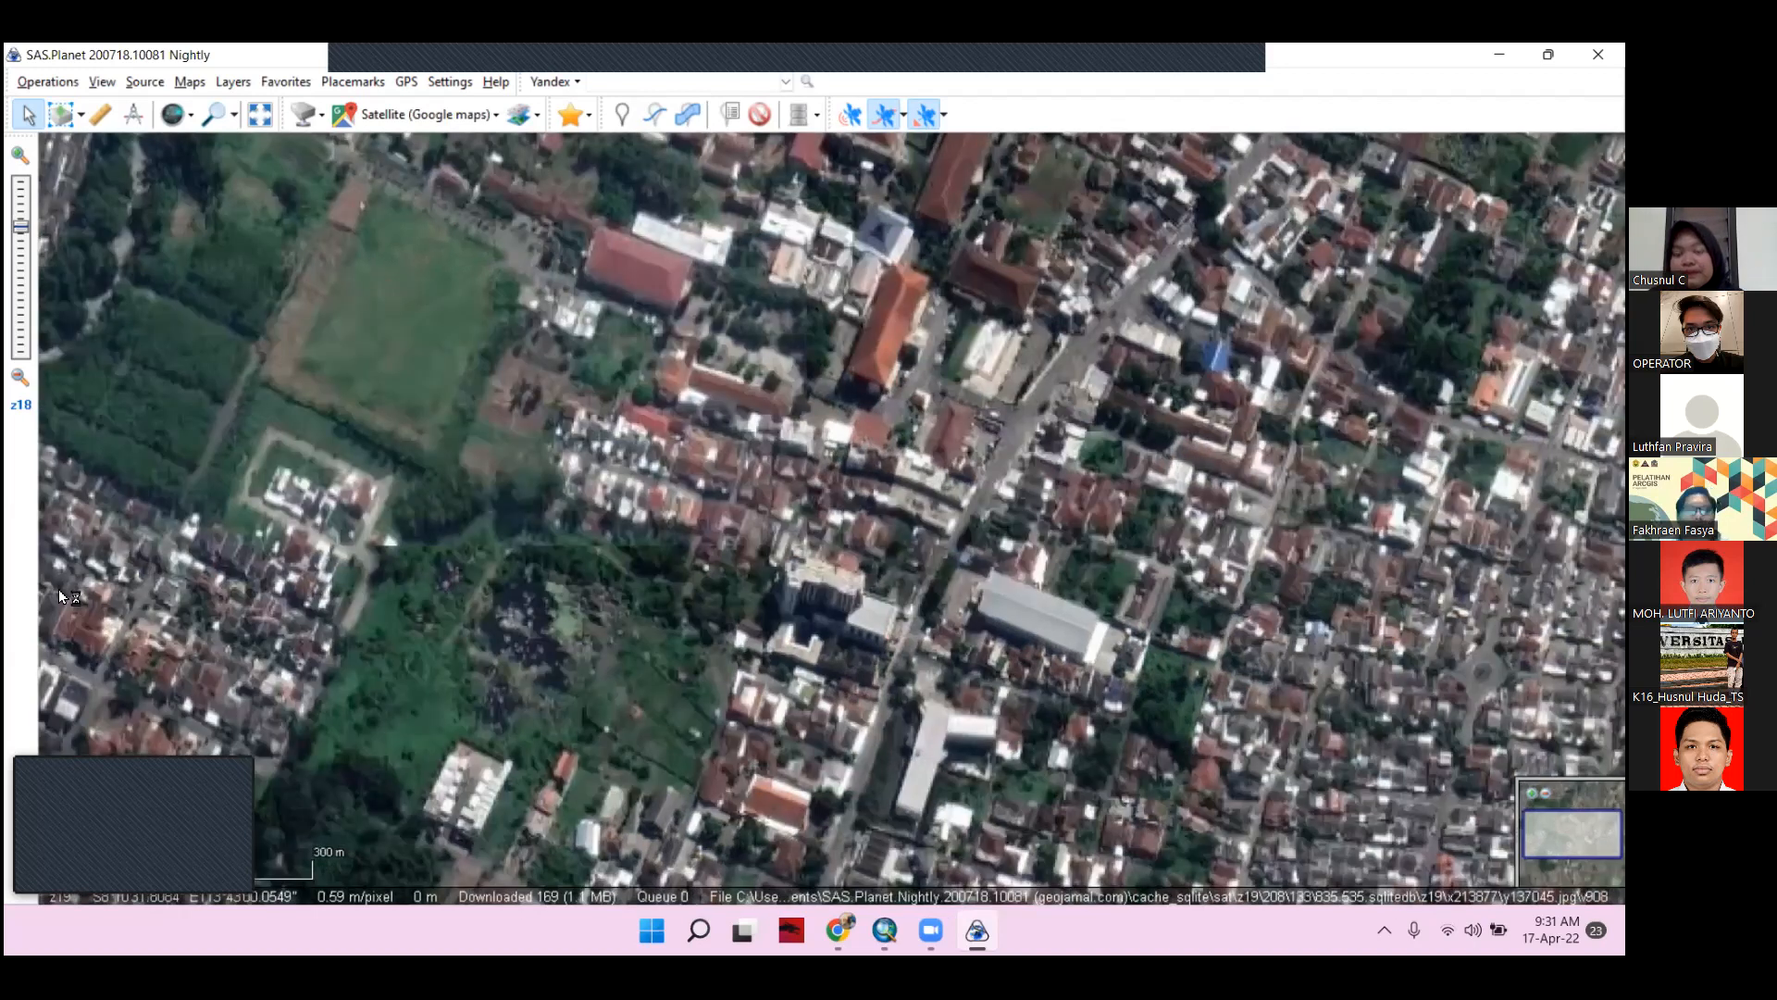
scroll(731, 457, "down", 1)
scroll(912, 595, "down", 1)
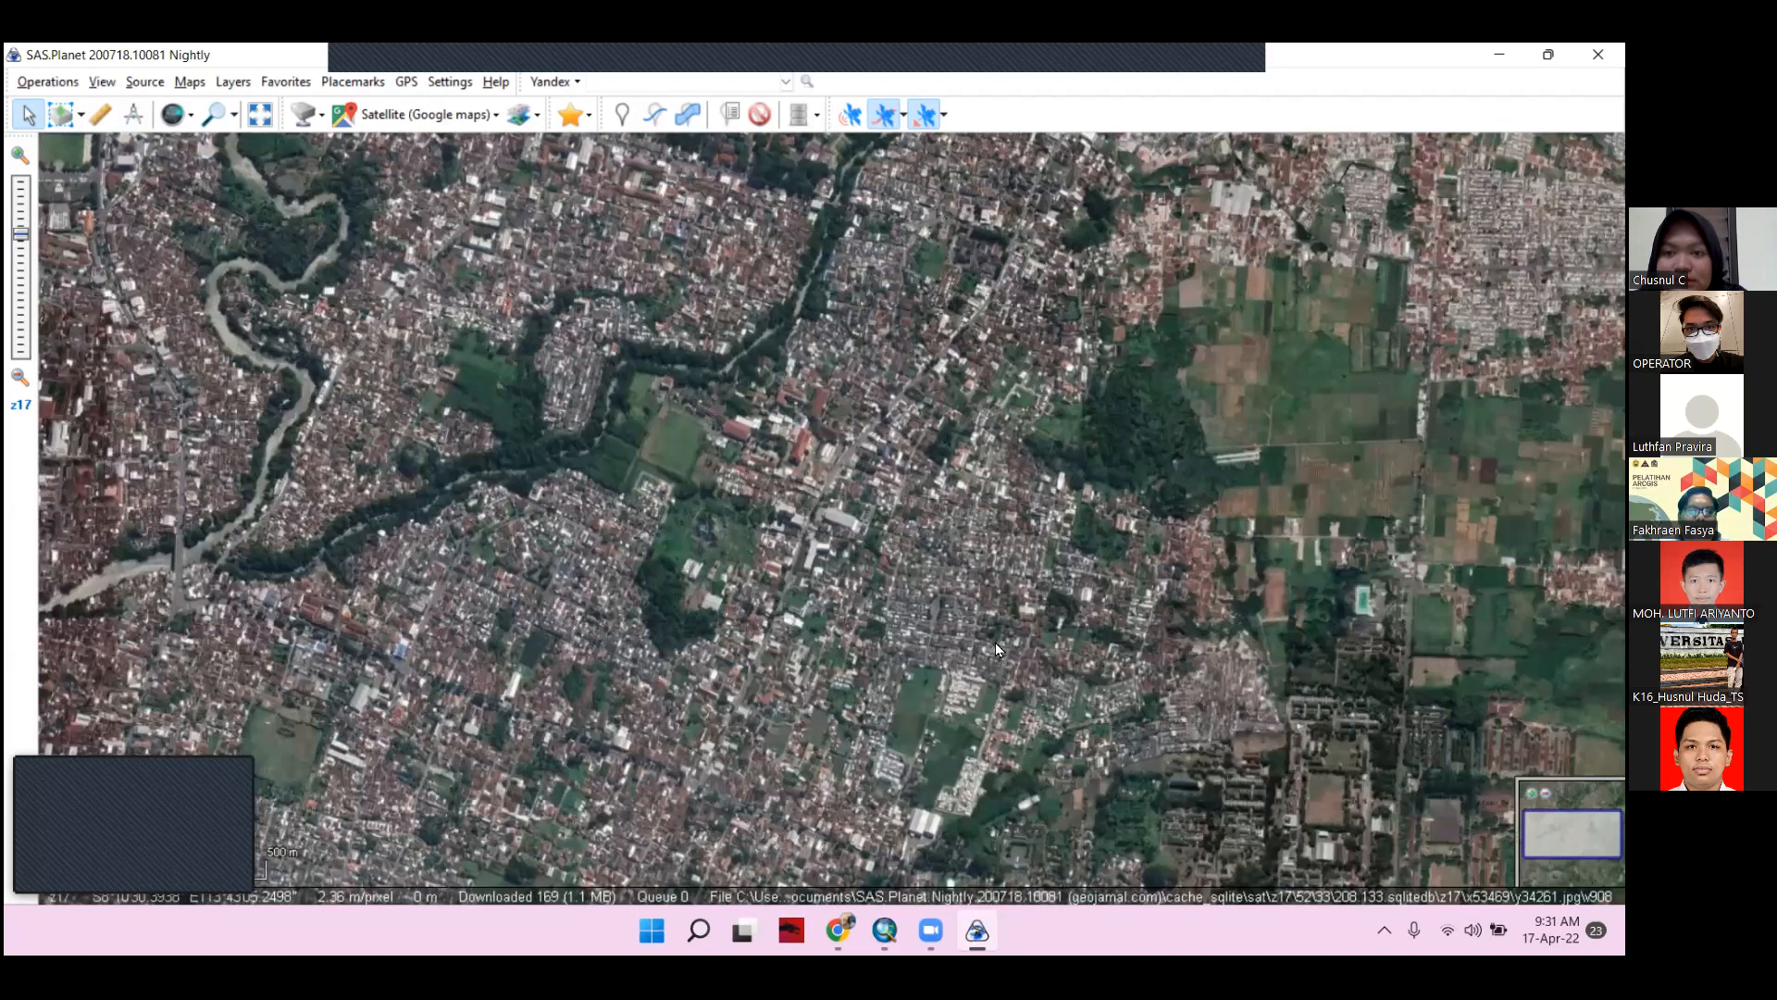
scroll(837, 456, "up", 1)
left_click_drag(1226, 576, 1205, 500)
Switch to Google Earth Pro and dismiss its start-up tips
left_click(1500, 55)
double_click(43, 593)
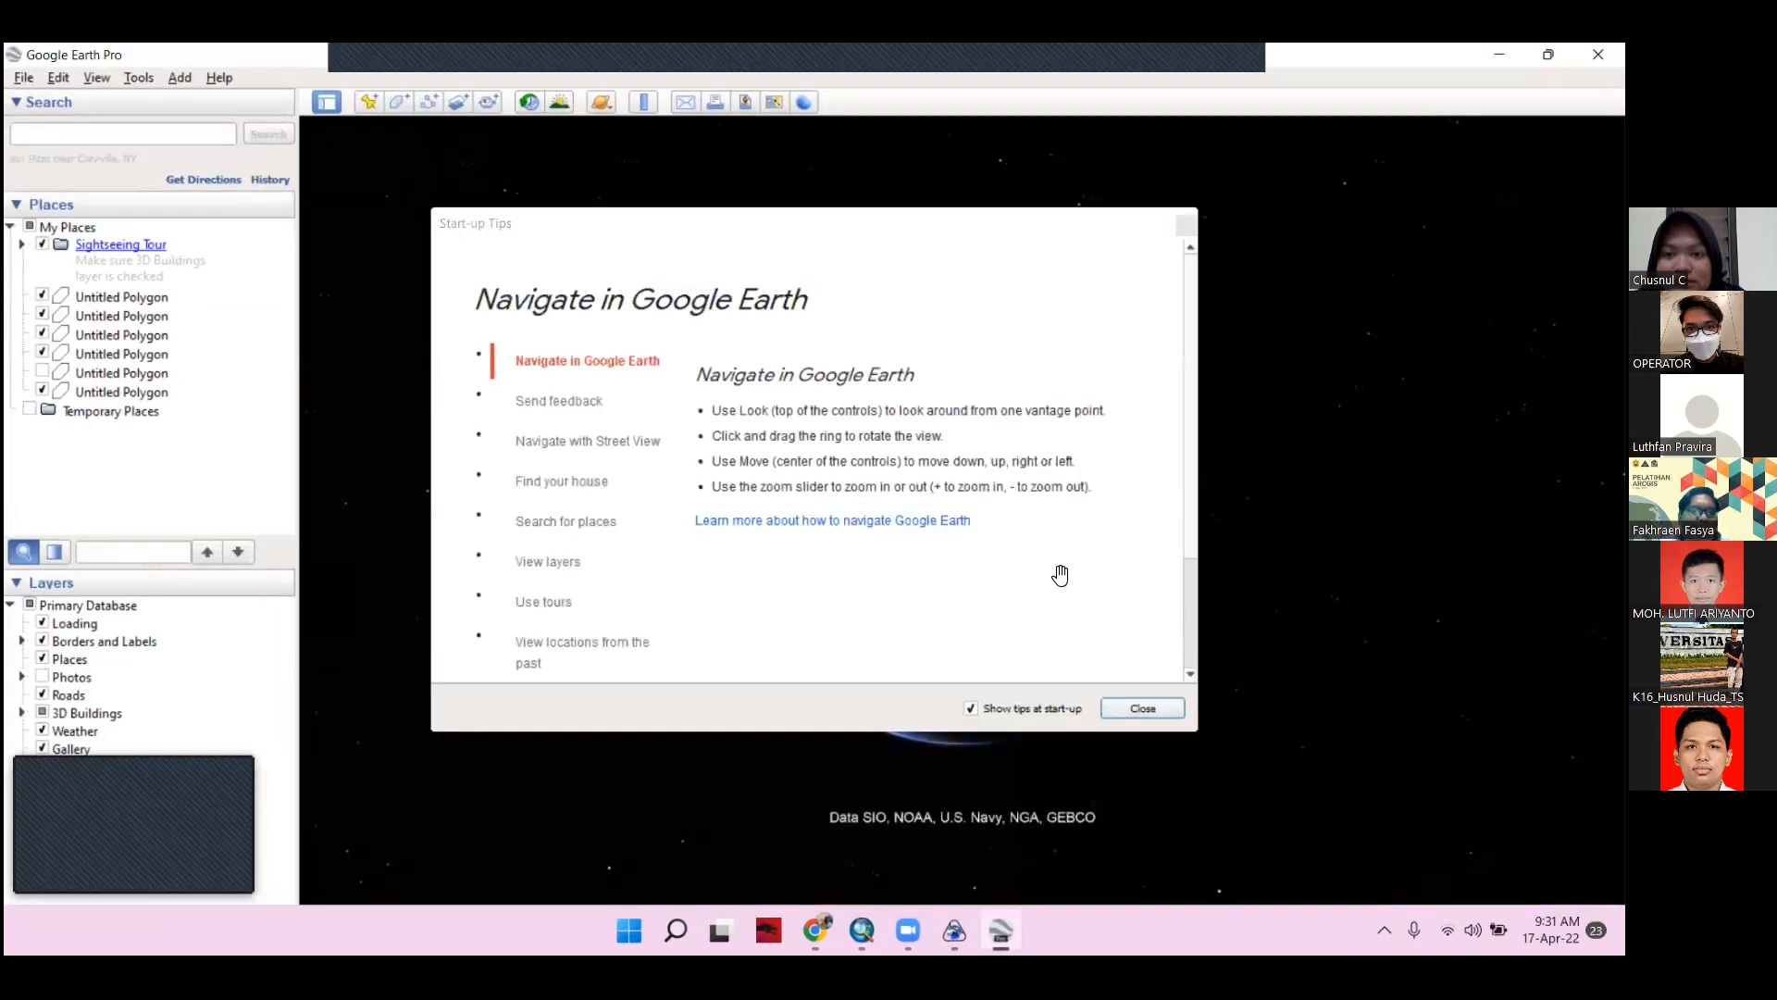
left_click(1143, 708)
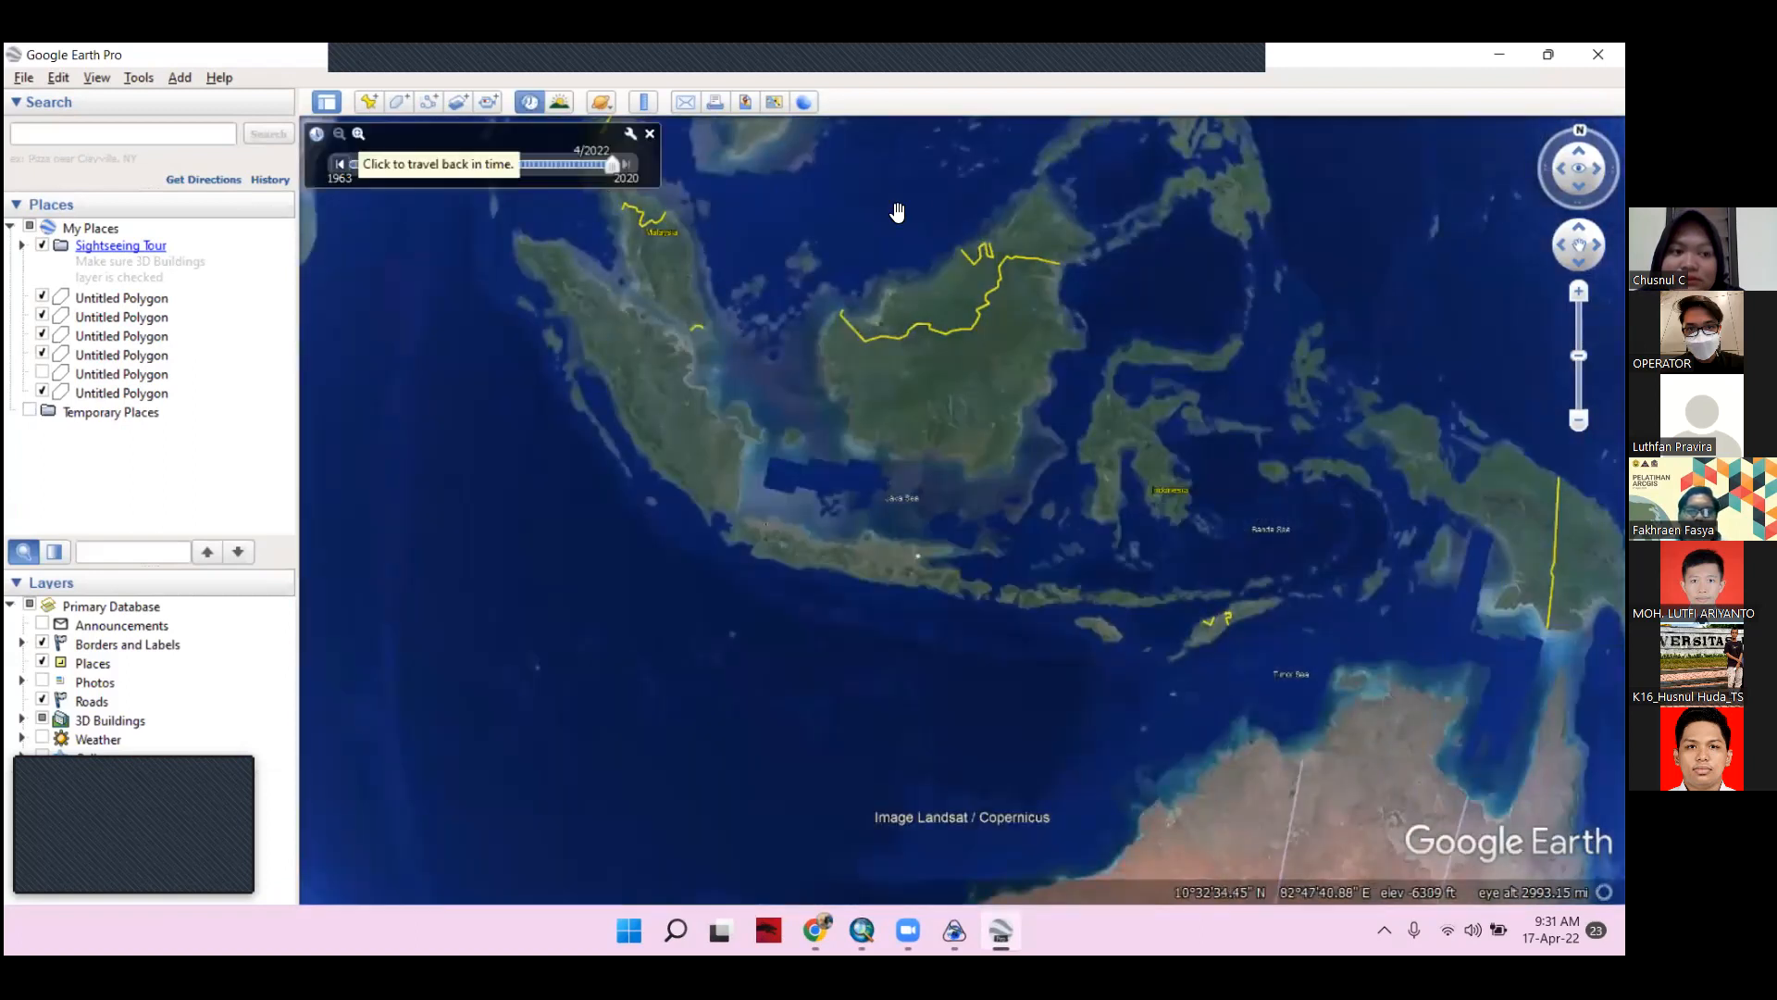
Examine the Google Earth imagery from Java down to the area around Jember
scroll(863, 569, "up", 2)
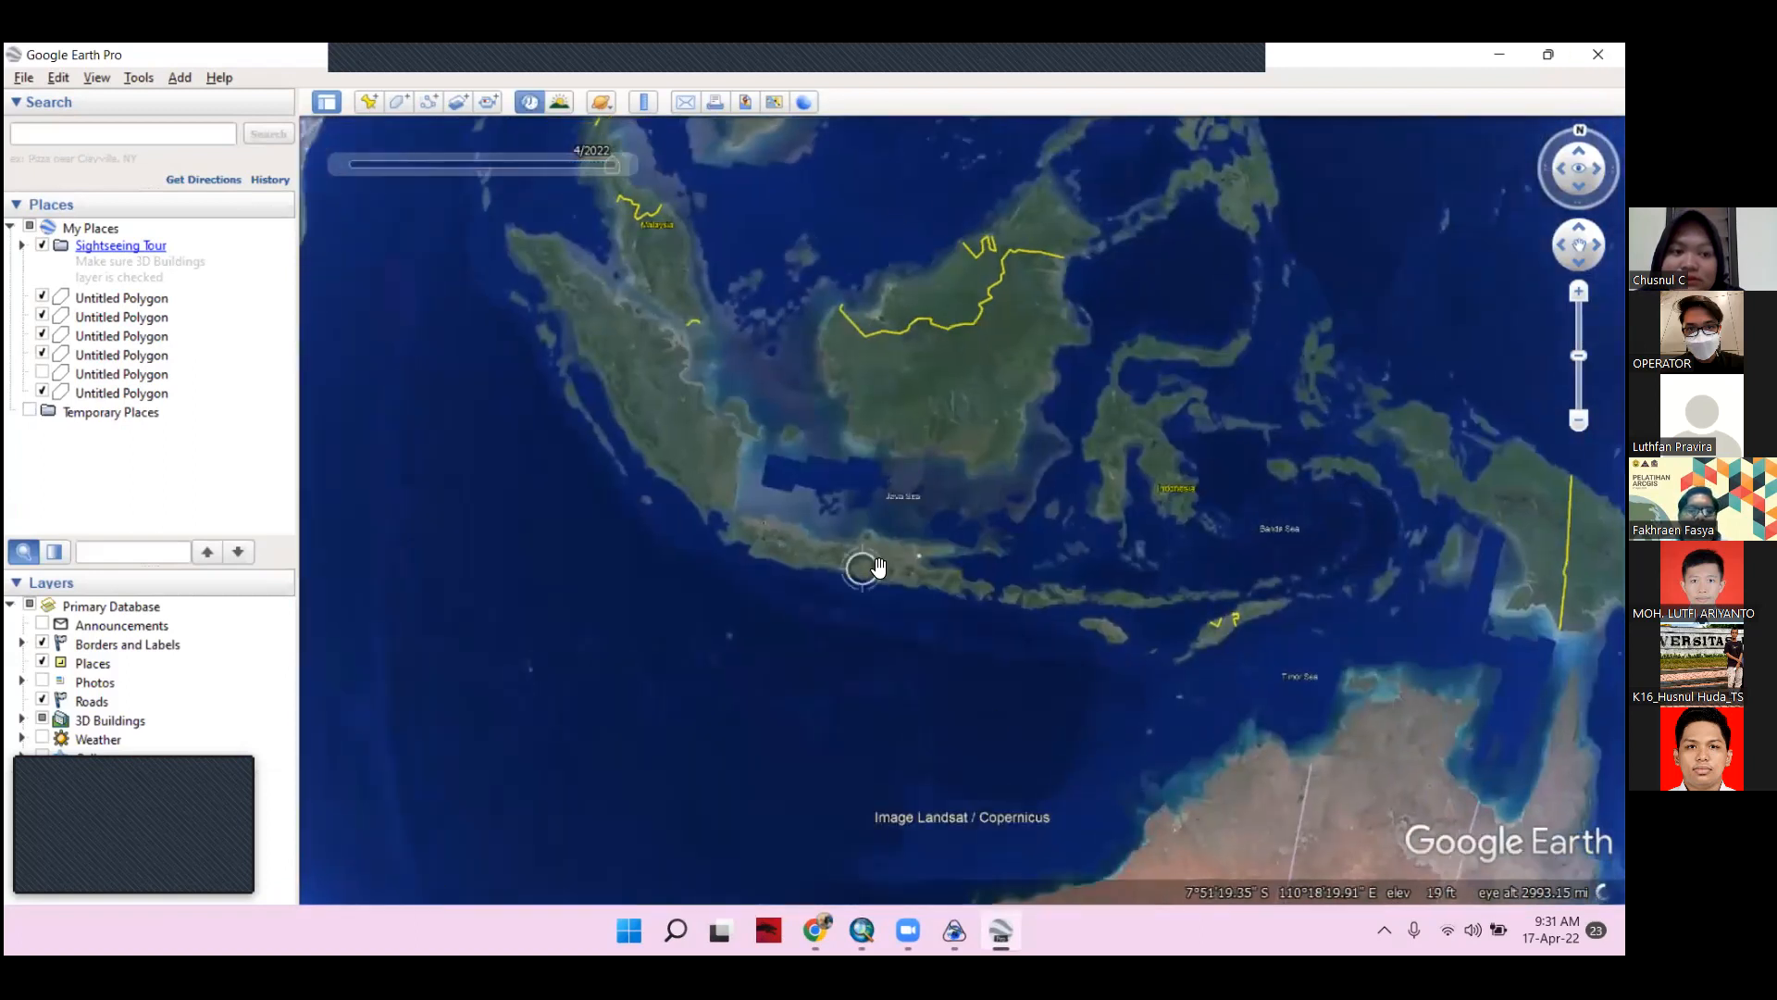
scroll(1005, 589, "up", 3)
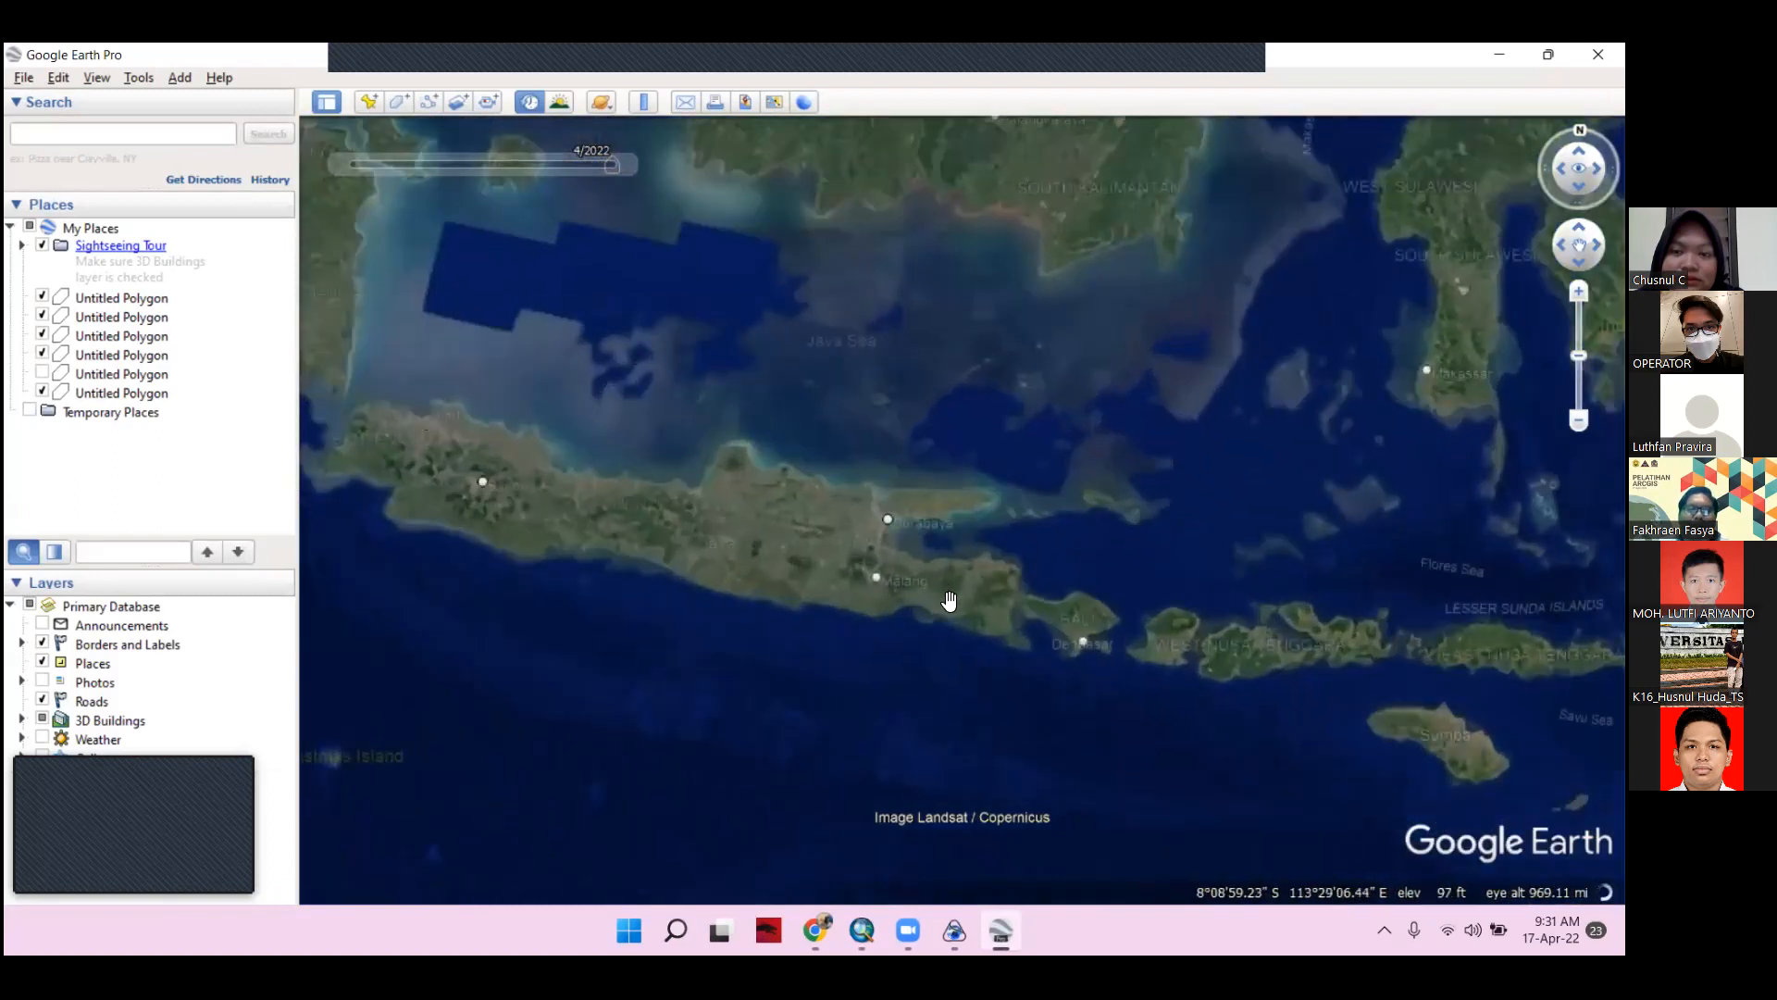
scroll(949, 601, "up", 3)
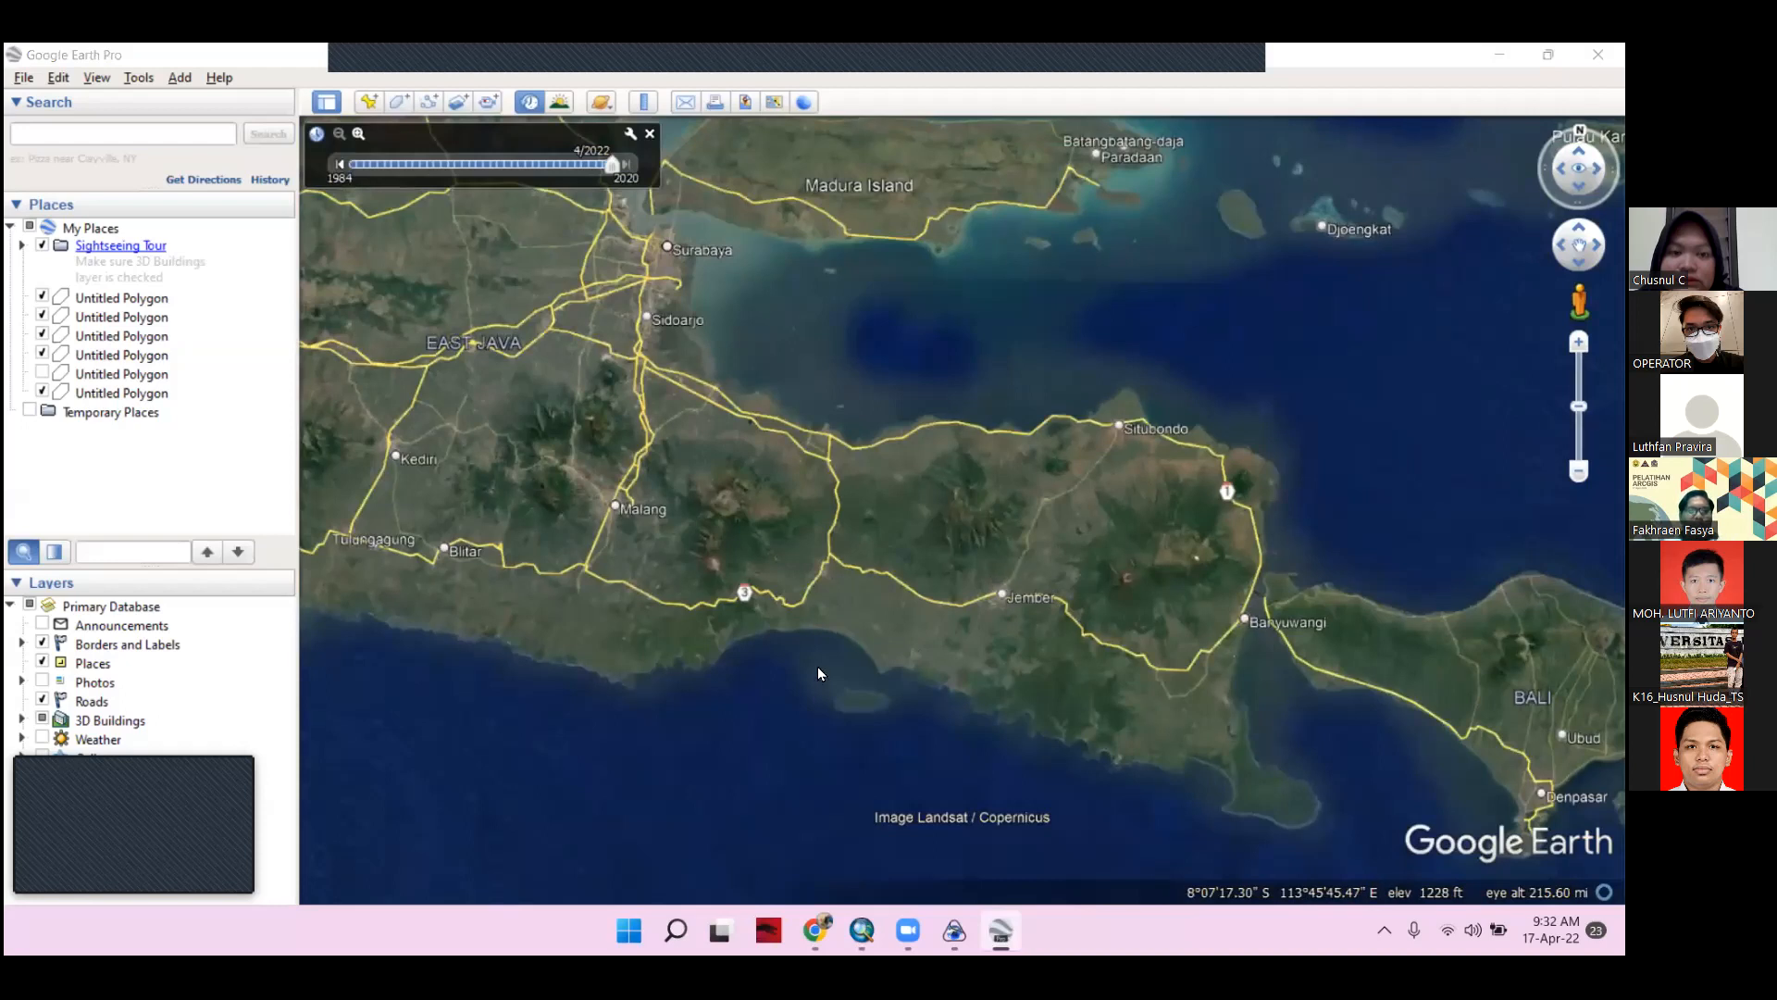
key("alt+Tab")
left_click(1061, 432)
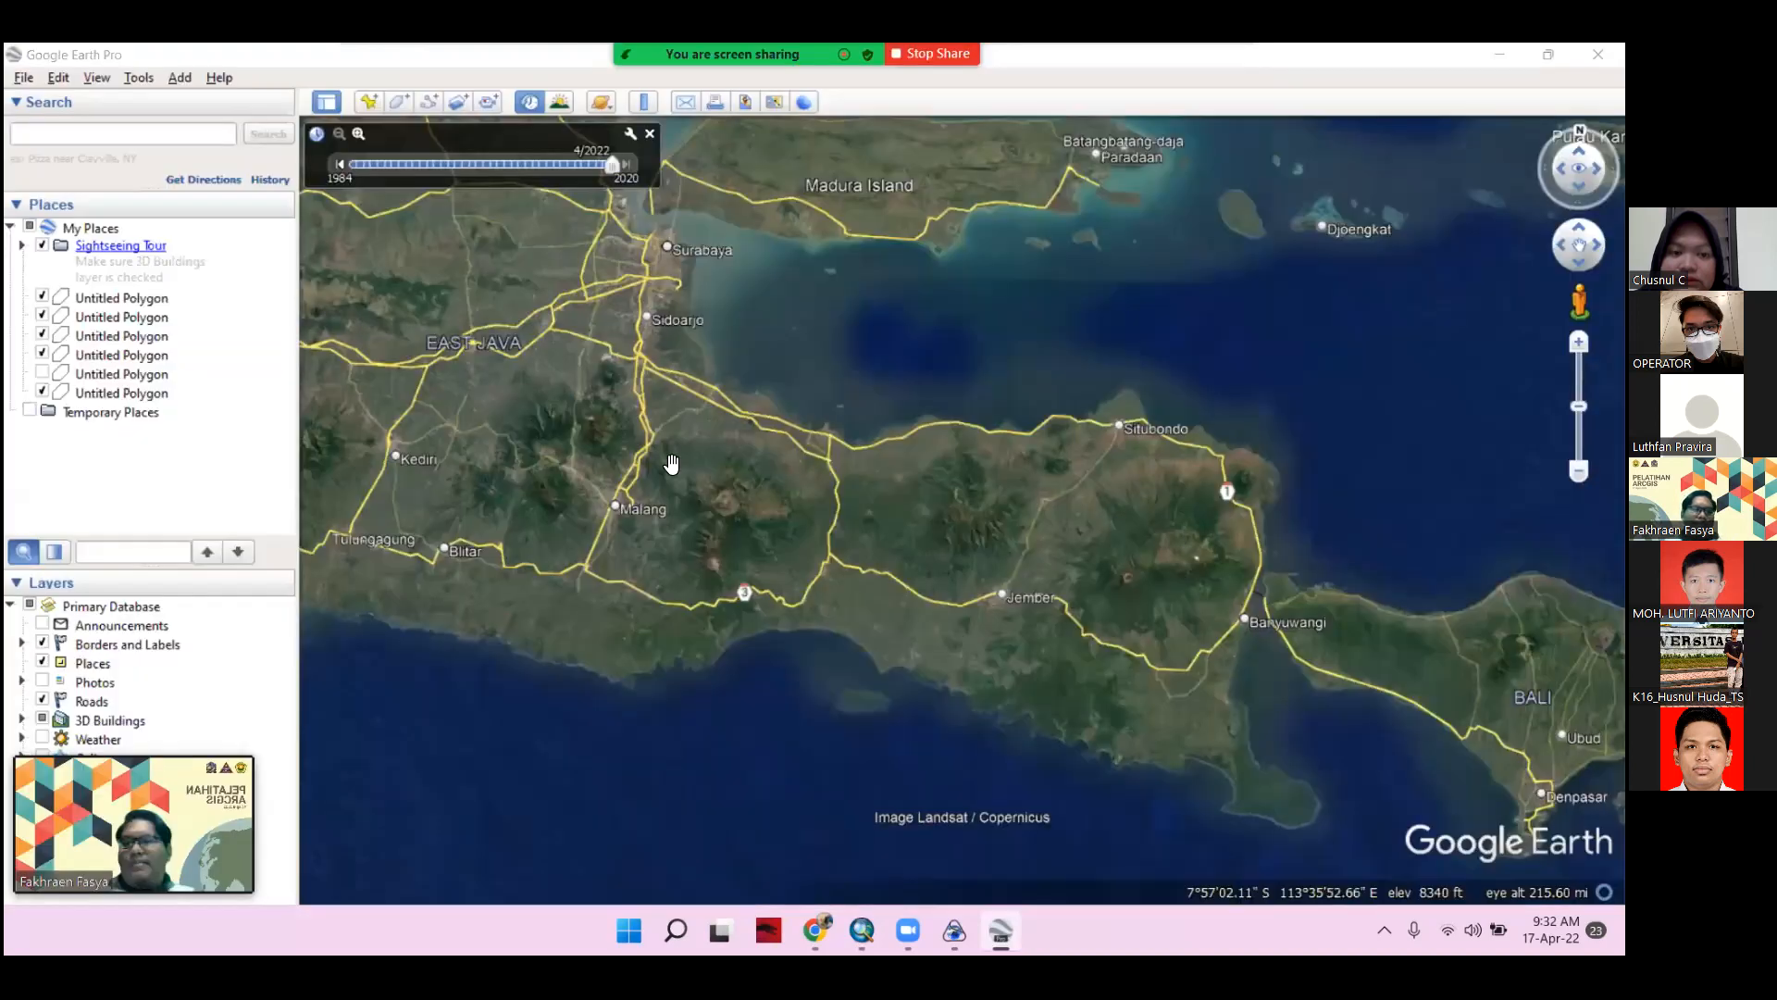
key("alt+Tab")
key("alt+Tab")
scroll(1044, 664, "up", 3)
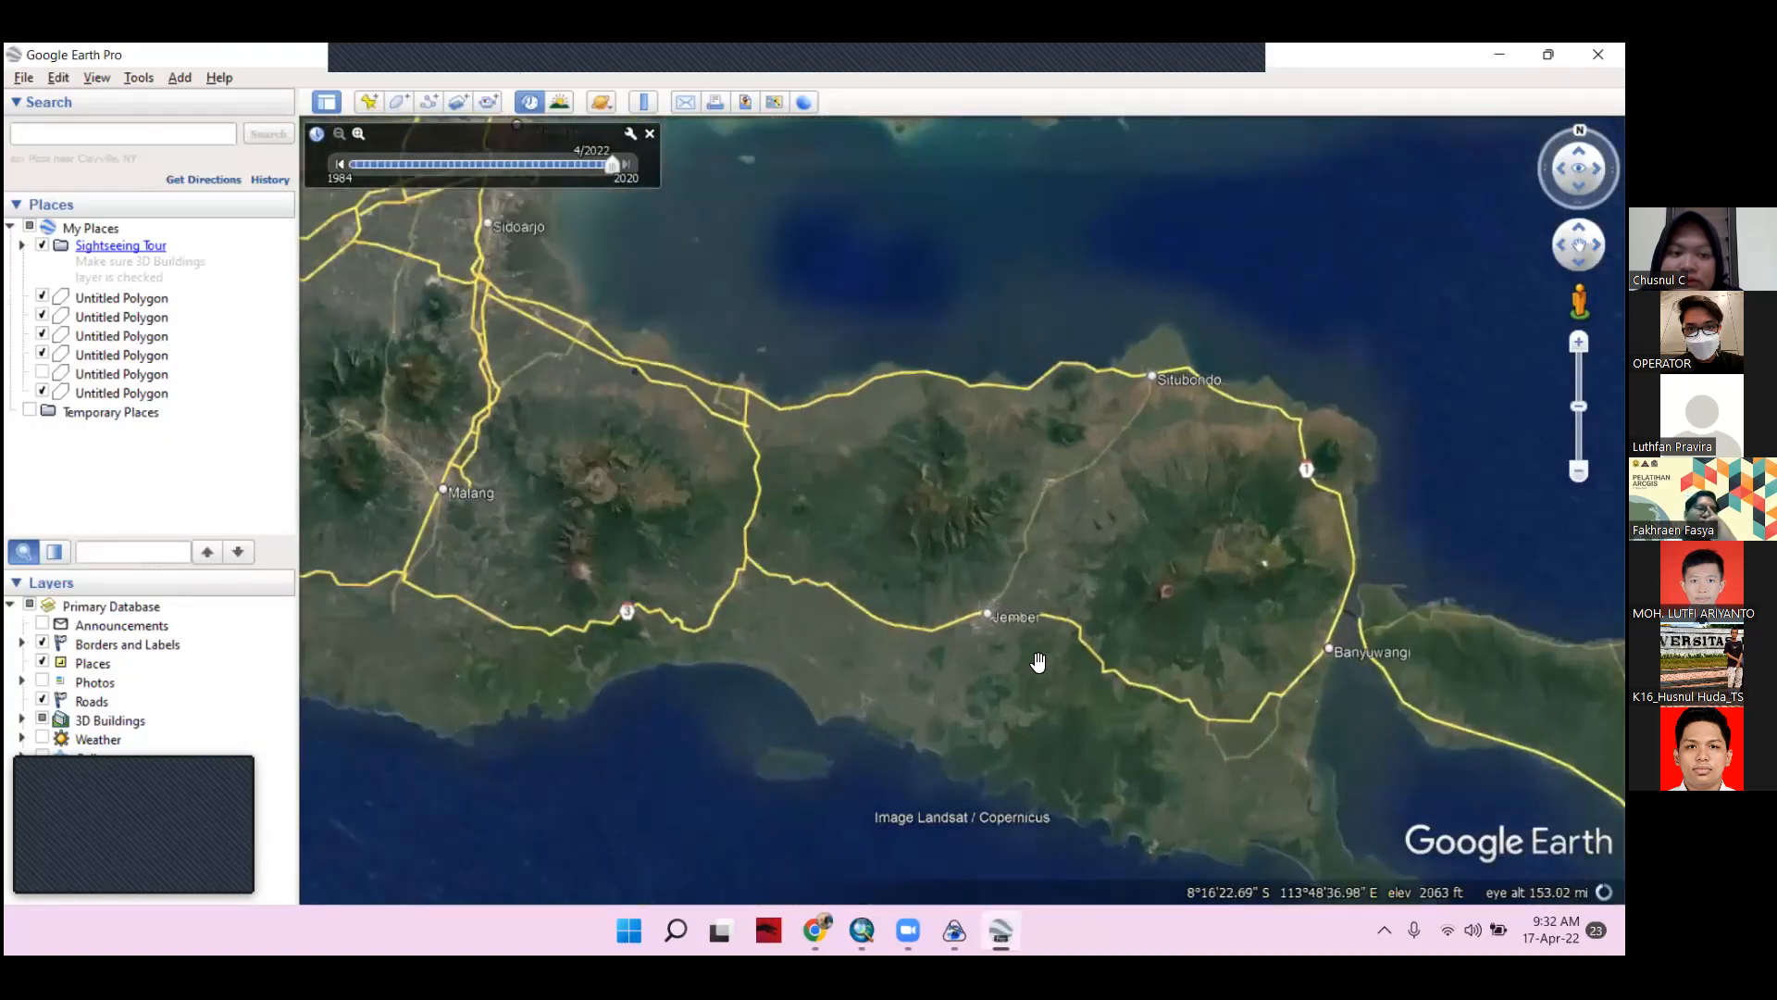
scroll(1039, 659, "up", 3)
scroll(932, 592, "up", 5)
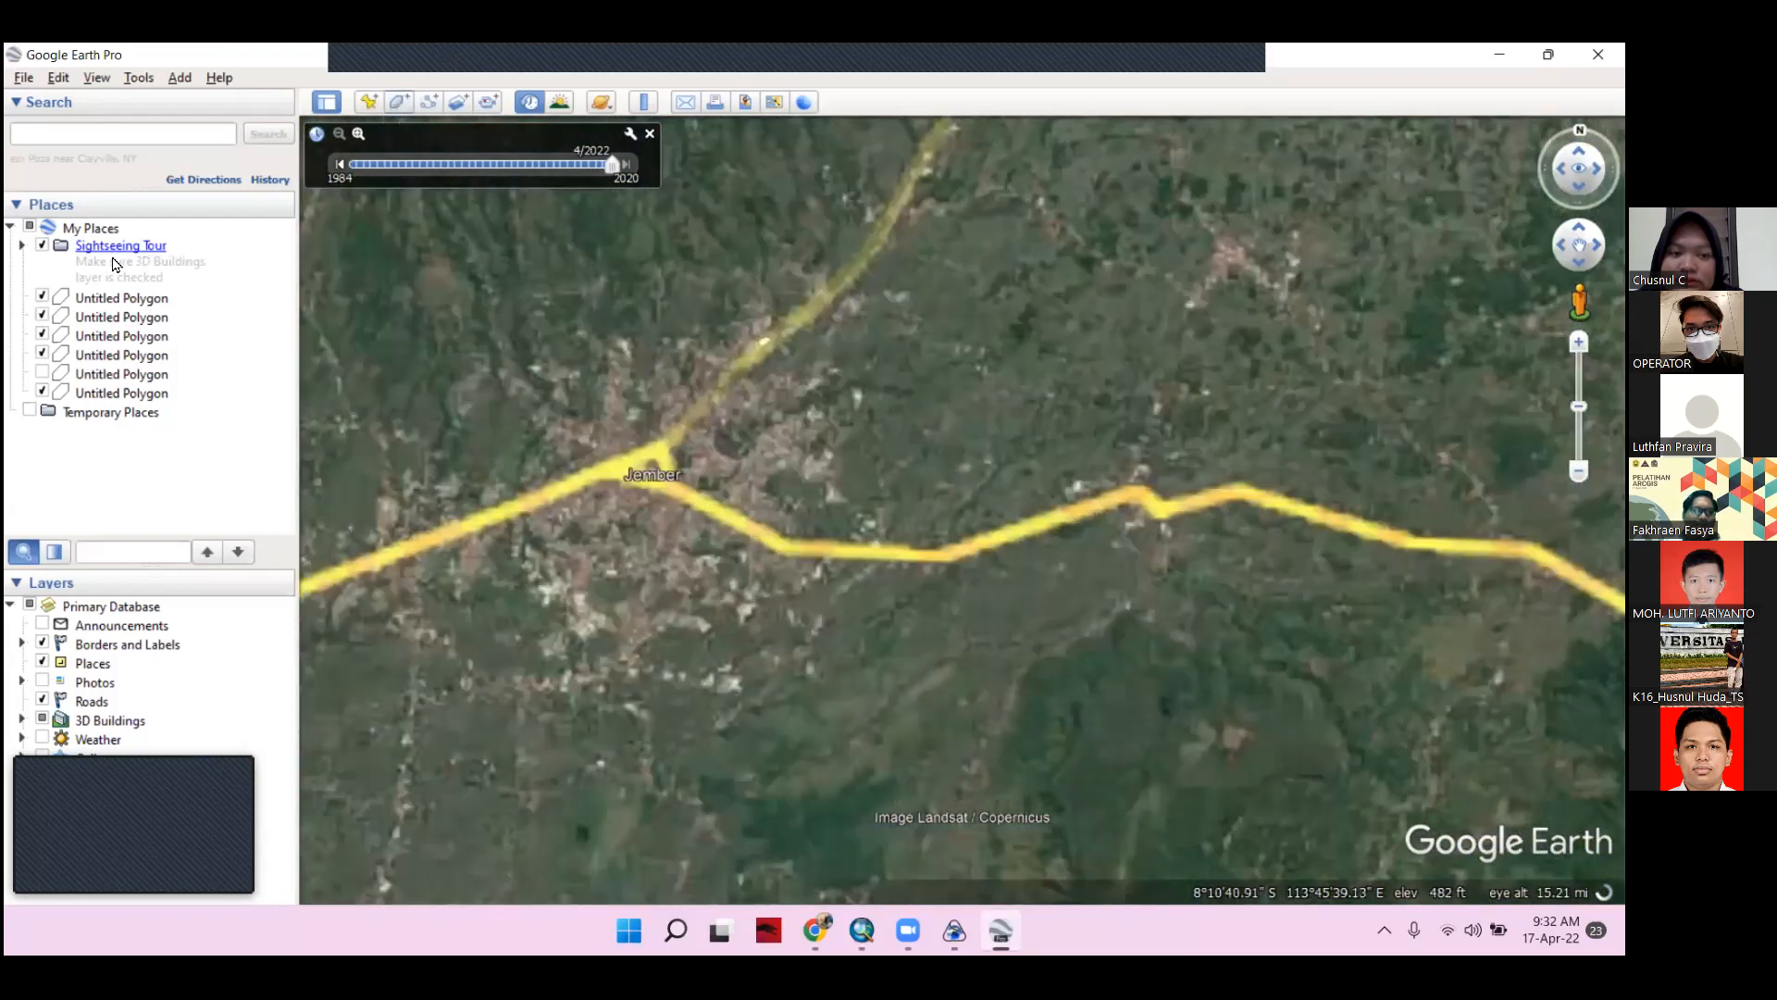
Sketch a trial polygon over the area east of Jember and discard it without saving
left_click(1274, 292)
left_click(1318, 465)
left_click(1145, 609)
left_click(850, 592)
left_click(877, 382)
left_click(1039, 243)
left_click_drag(1222, 224, 1329, 224)
left_click(1357, 197)
left_click(1168, 171)
left_click(1129, 173)
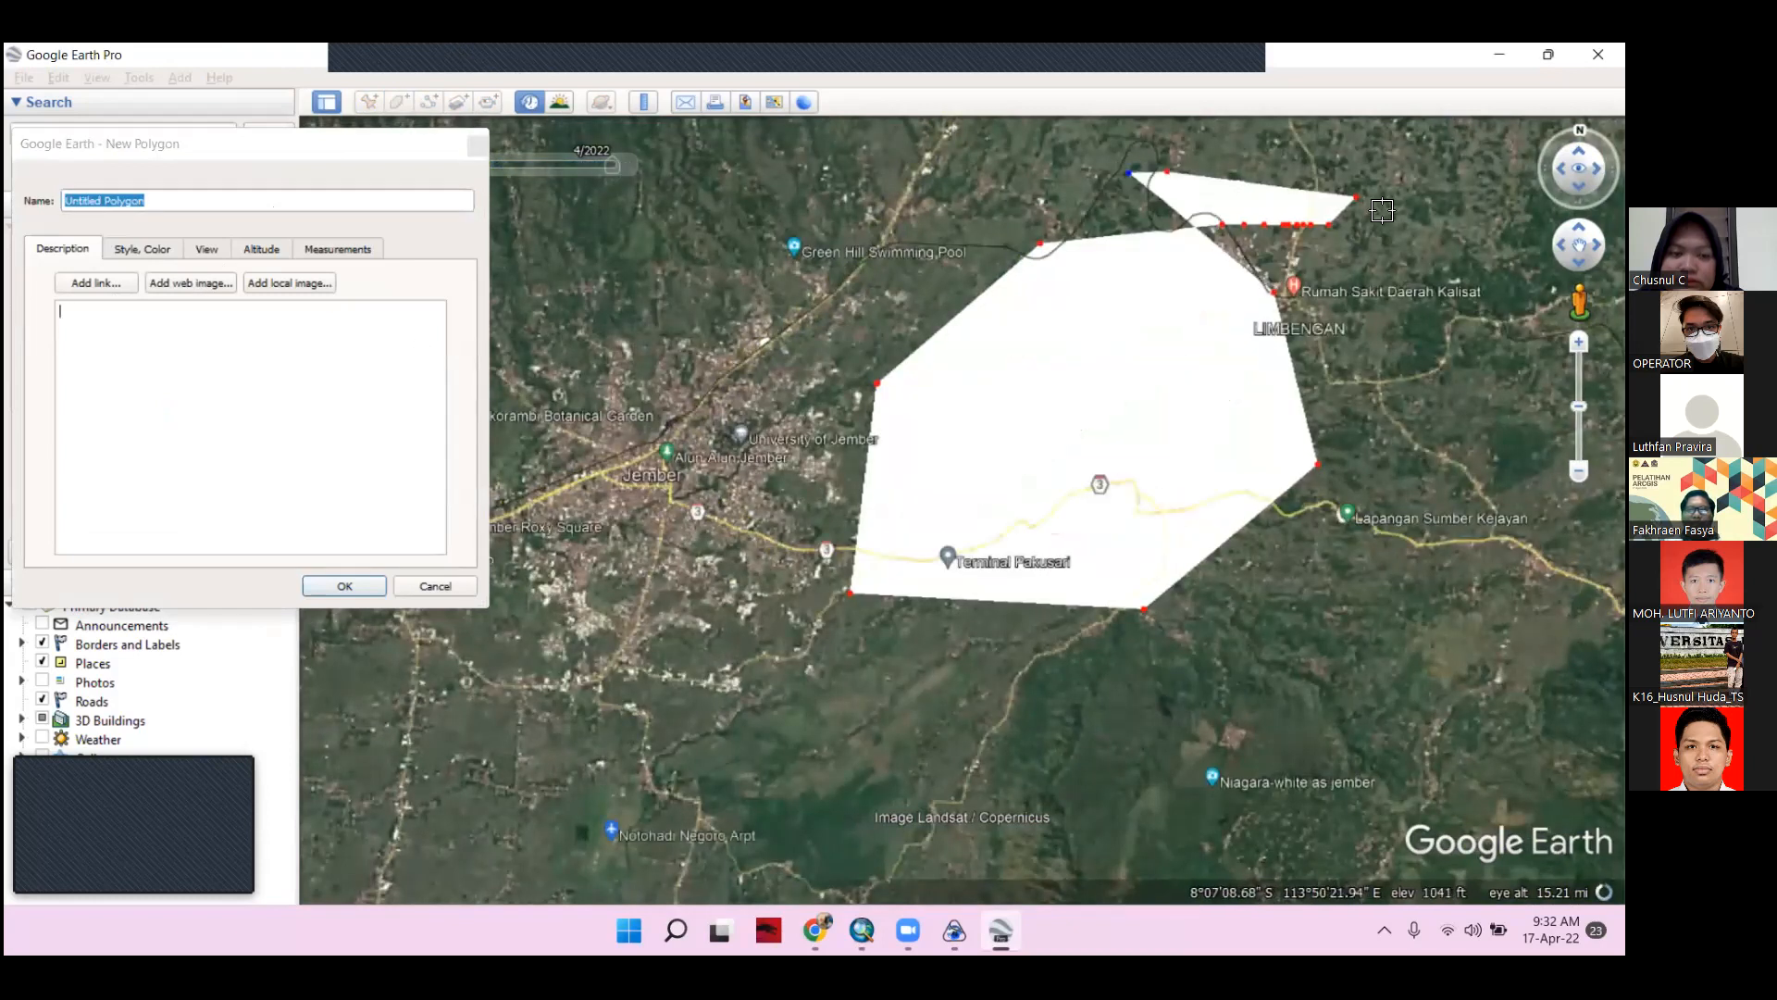
left_click(1429, 227)
left_click_drag(1456, 351, 1456, 375)
left_click(1440, 637)
left_click(1388, 679)
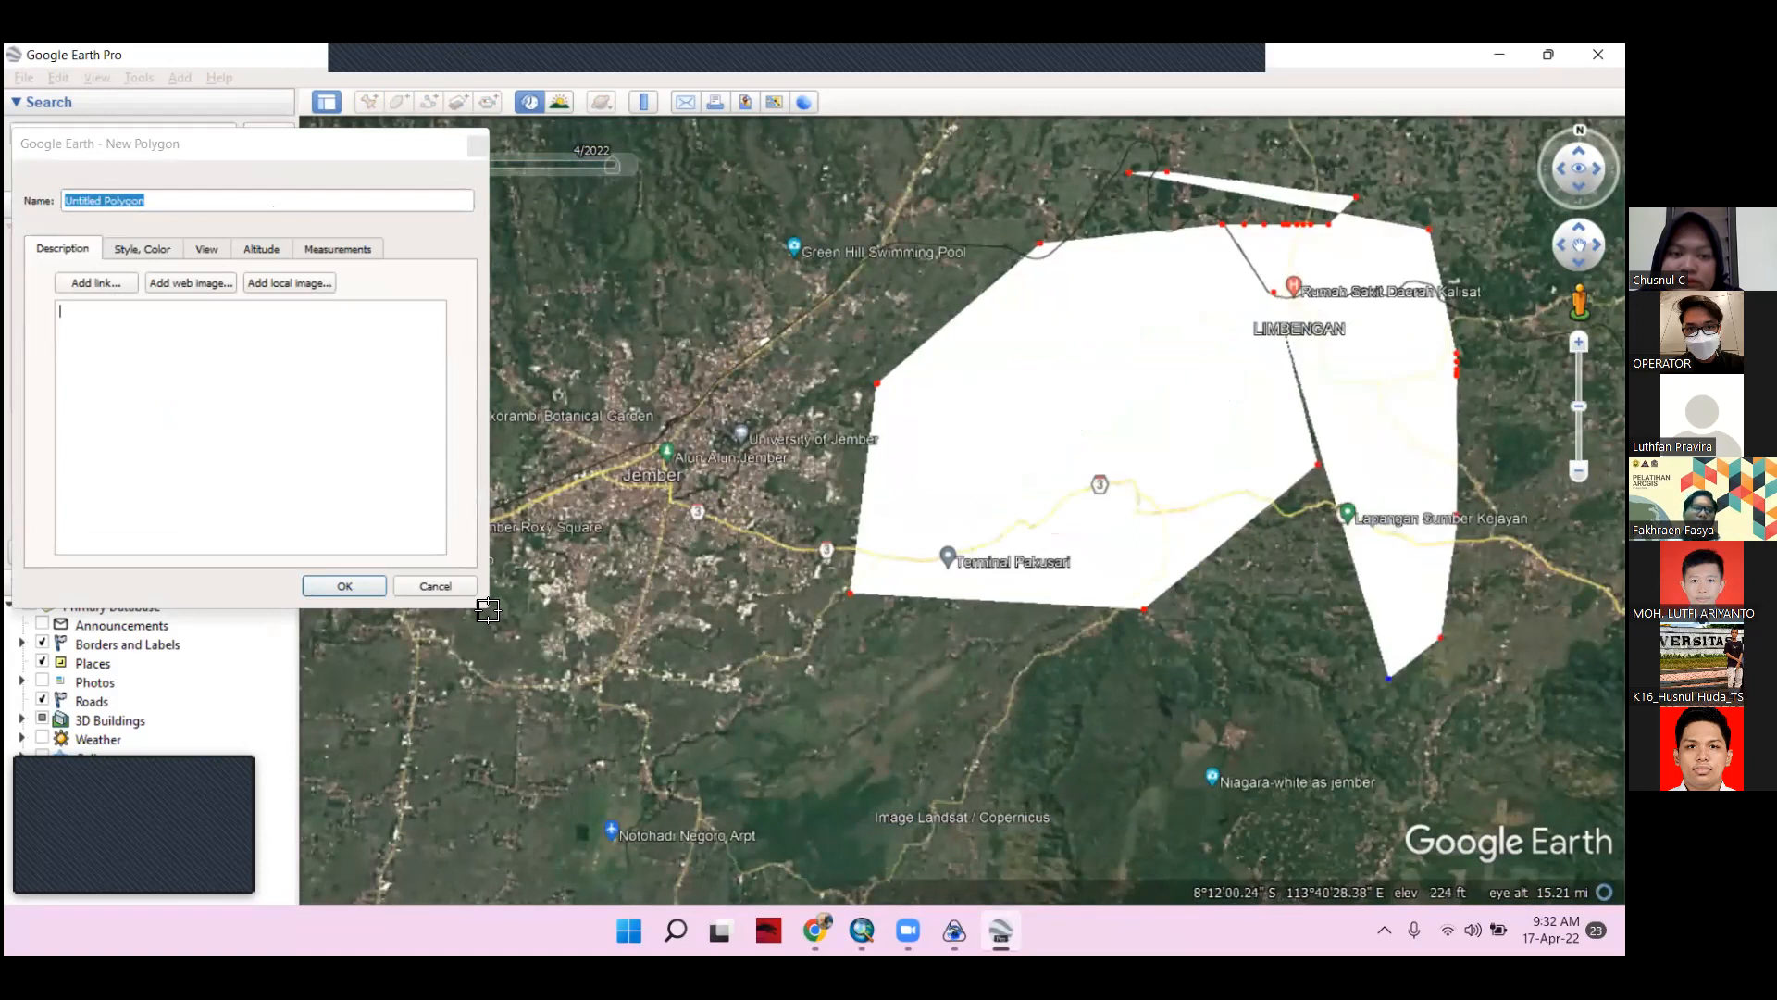
left_click(452, 586)
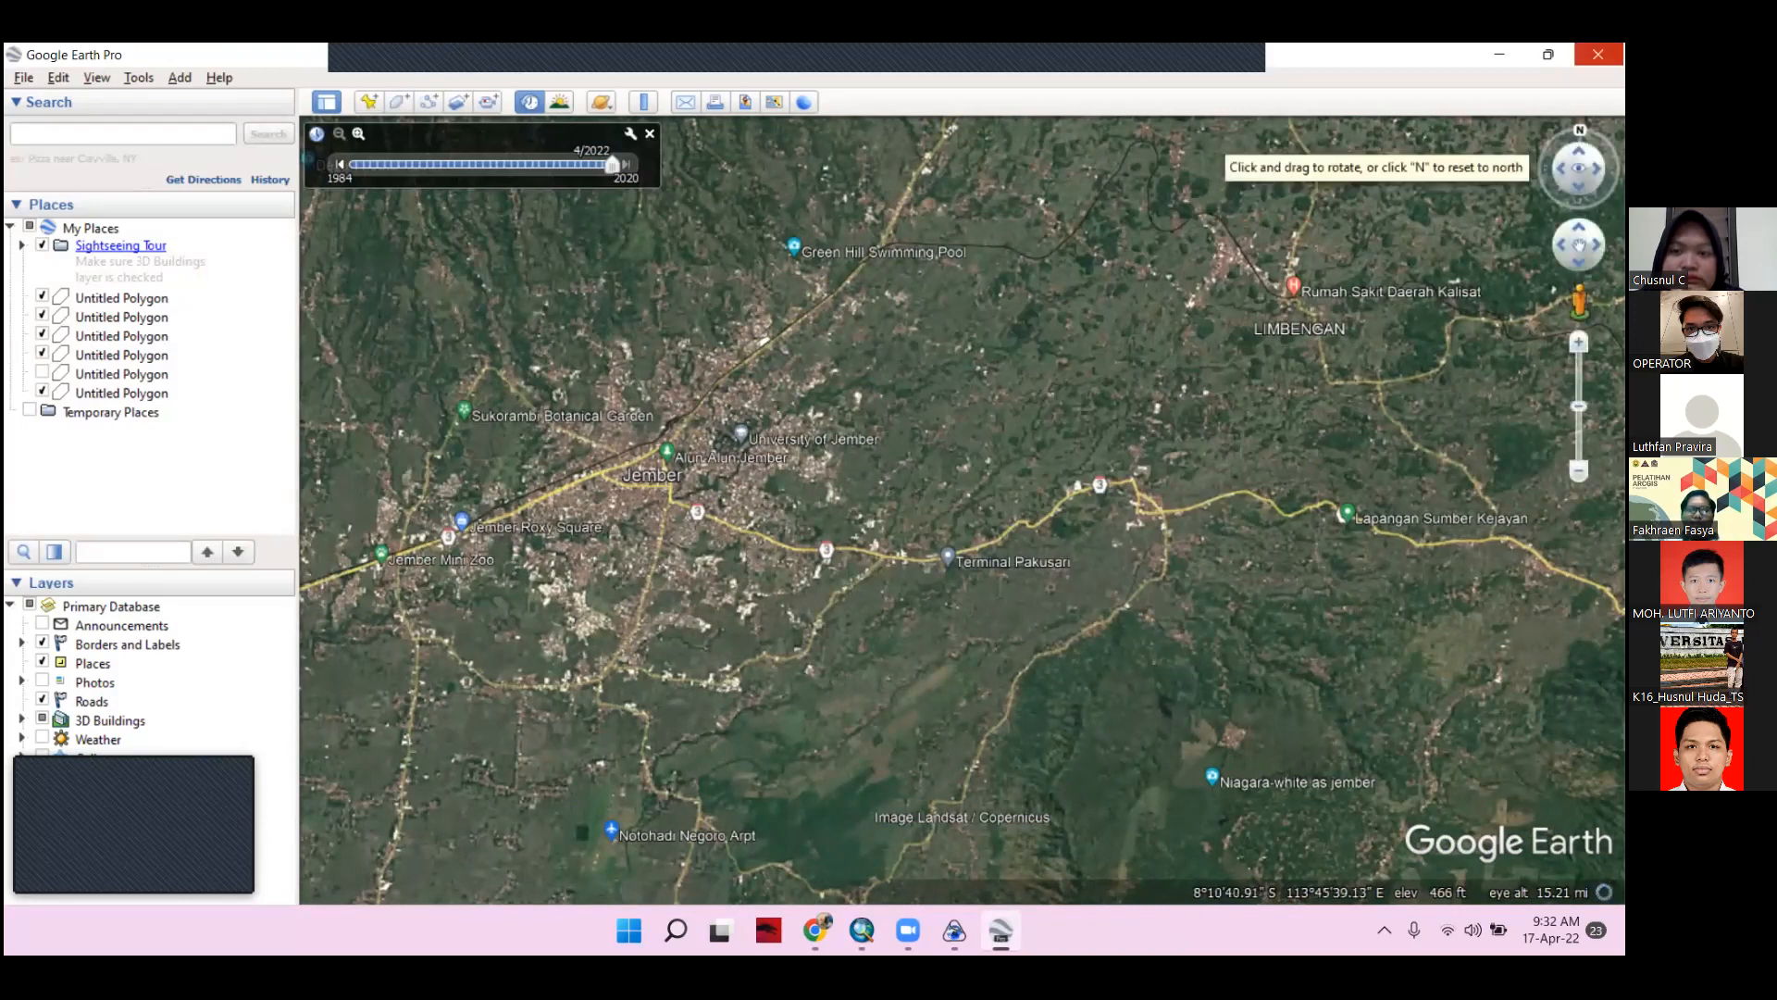
Inspect the Google Earth imagery of Jember up close, and close Google Earth Pro
scroll(687, 440, "up", 1)
scroll(687, 440, "up", 2)
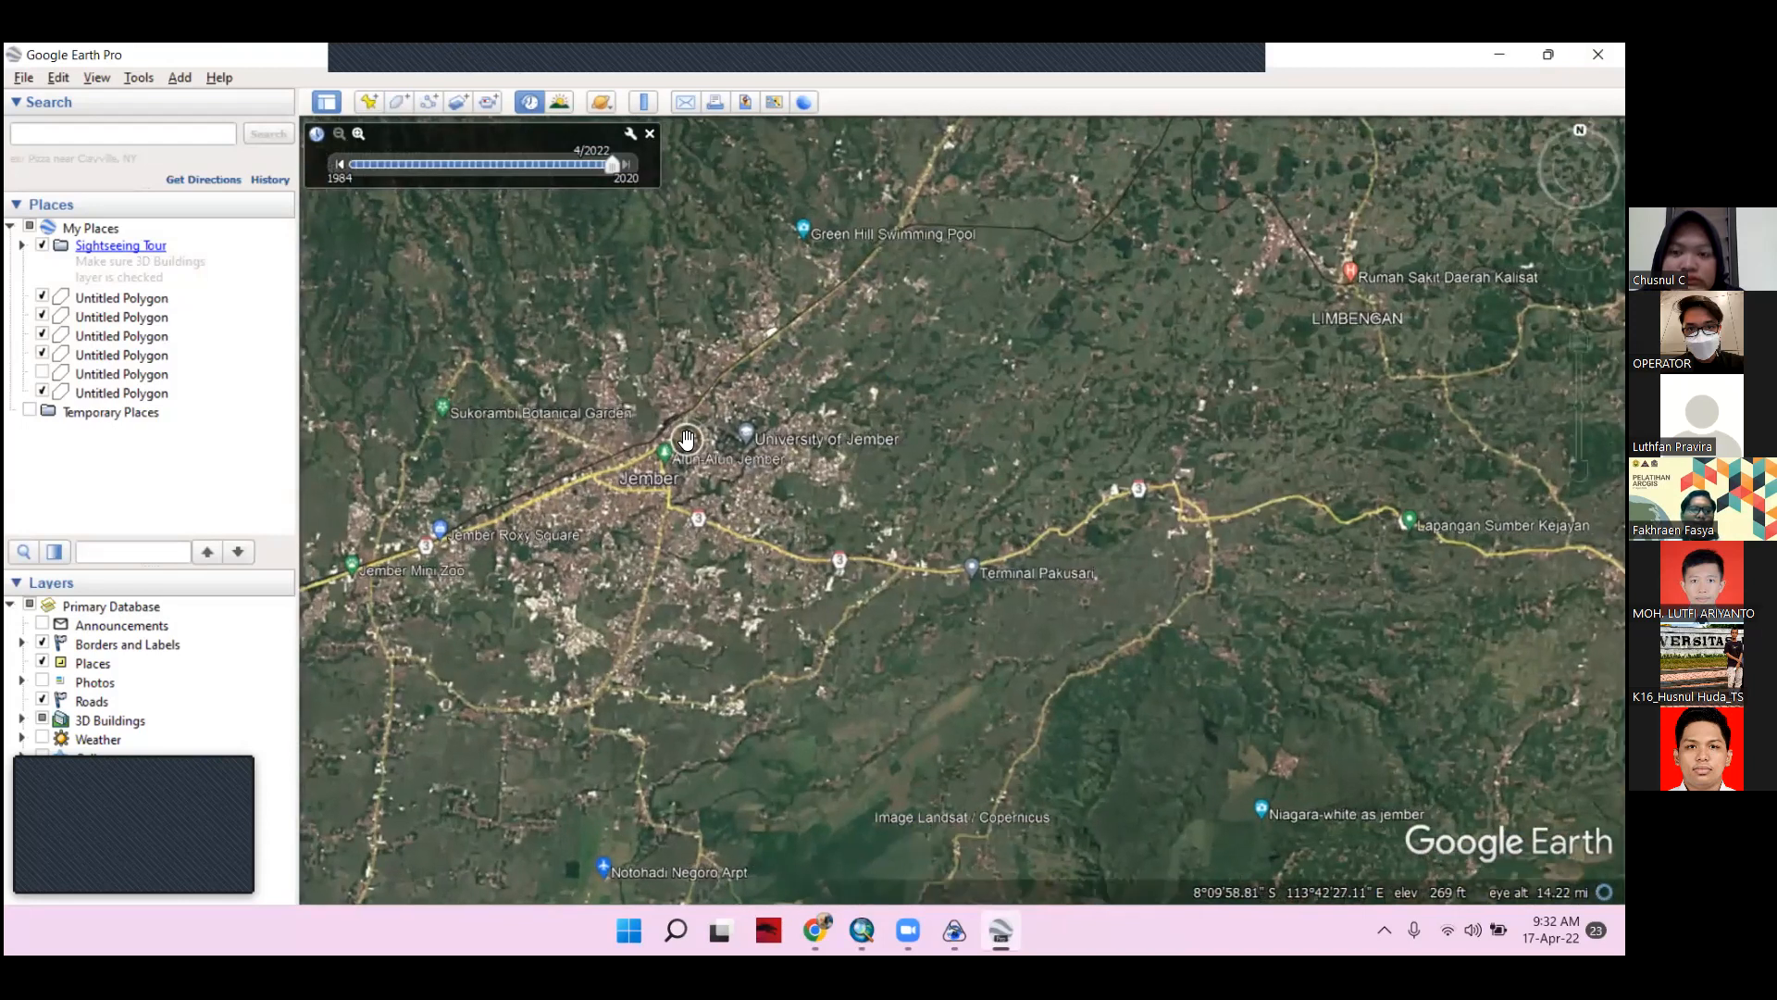
scroll(687, 439, "up", 3)
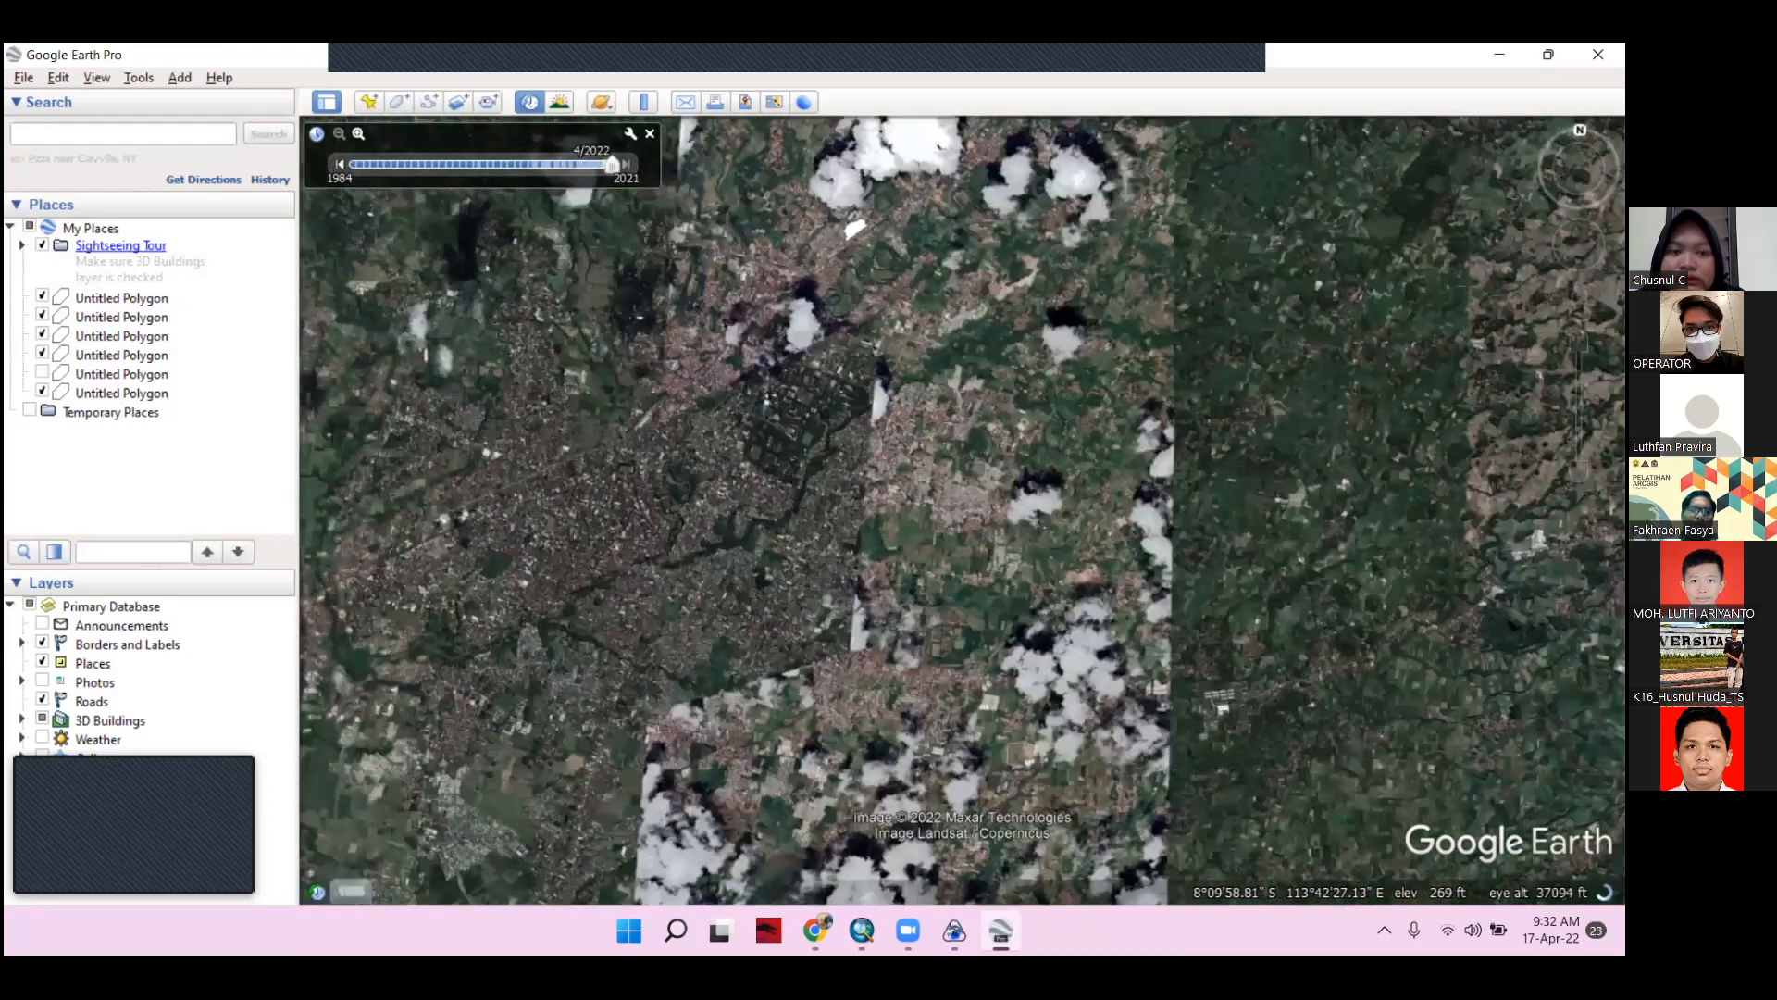
key("alt+F4")
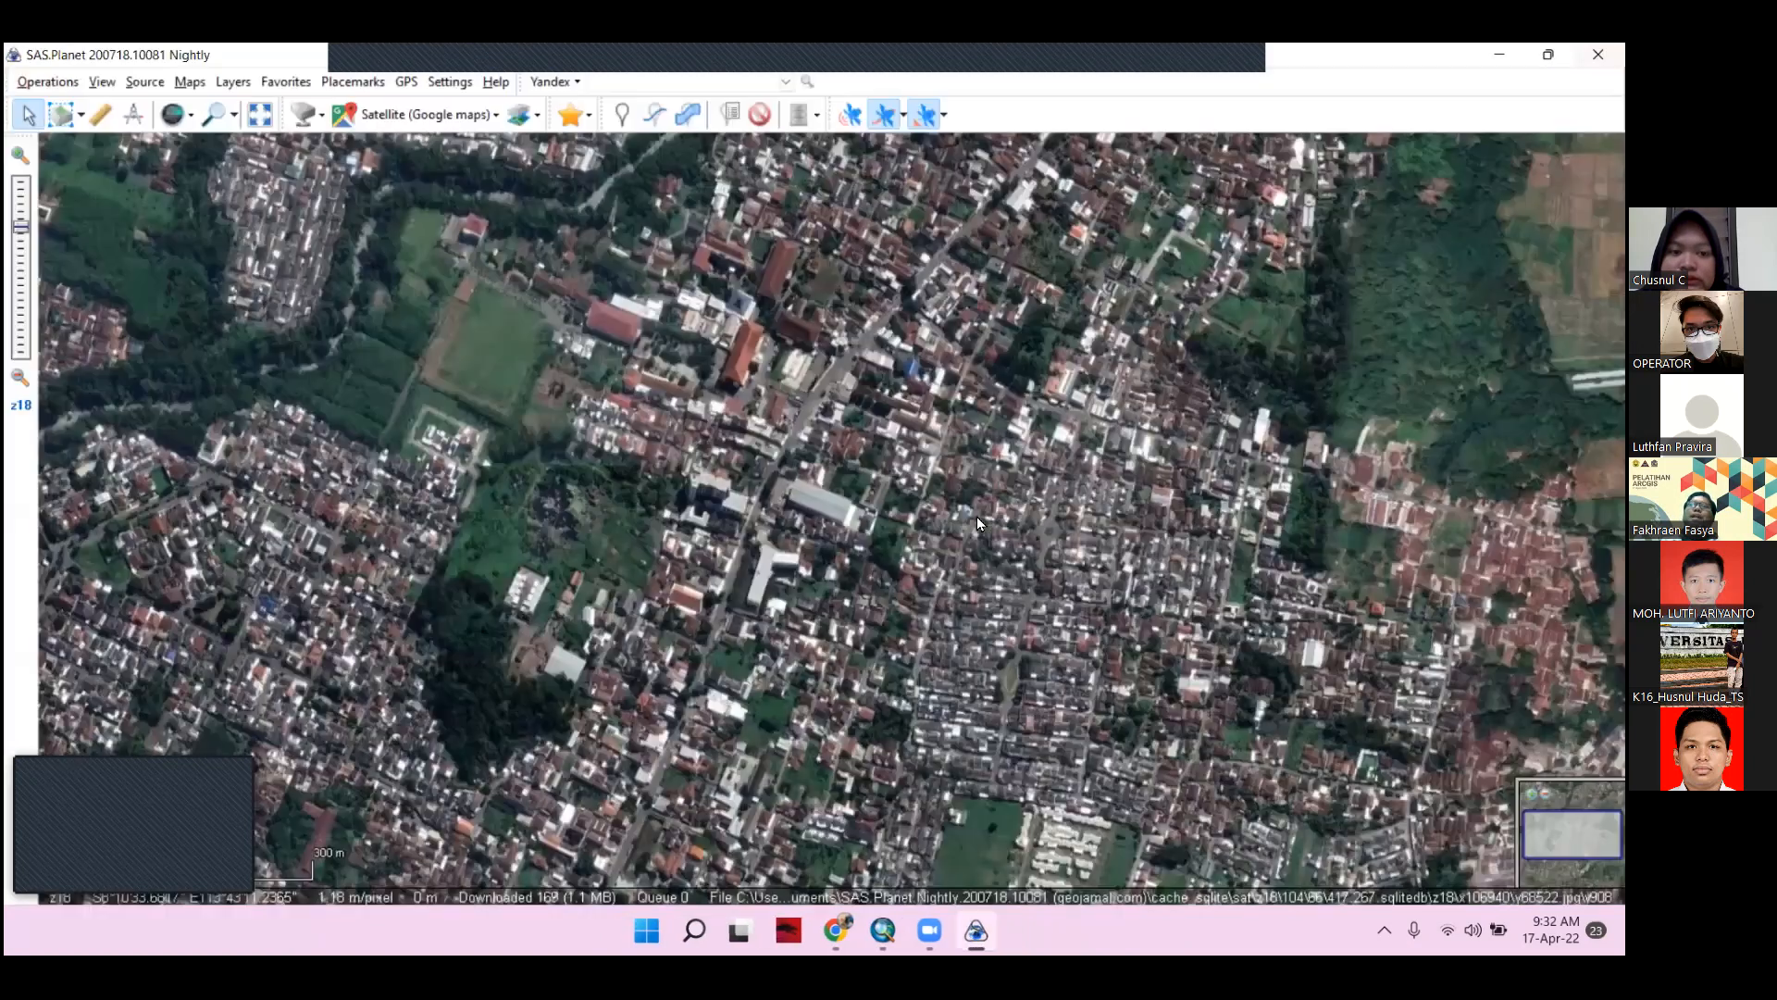
Switch to ArcMap and hide the Citra Pak Rudi.tif image layer
key("super+Tab")
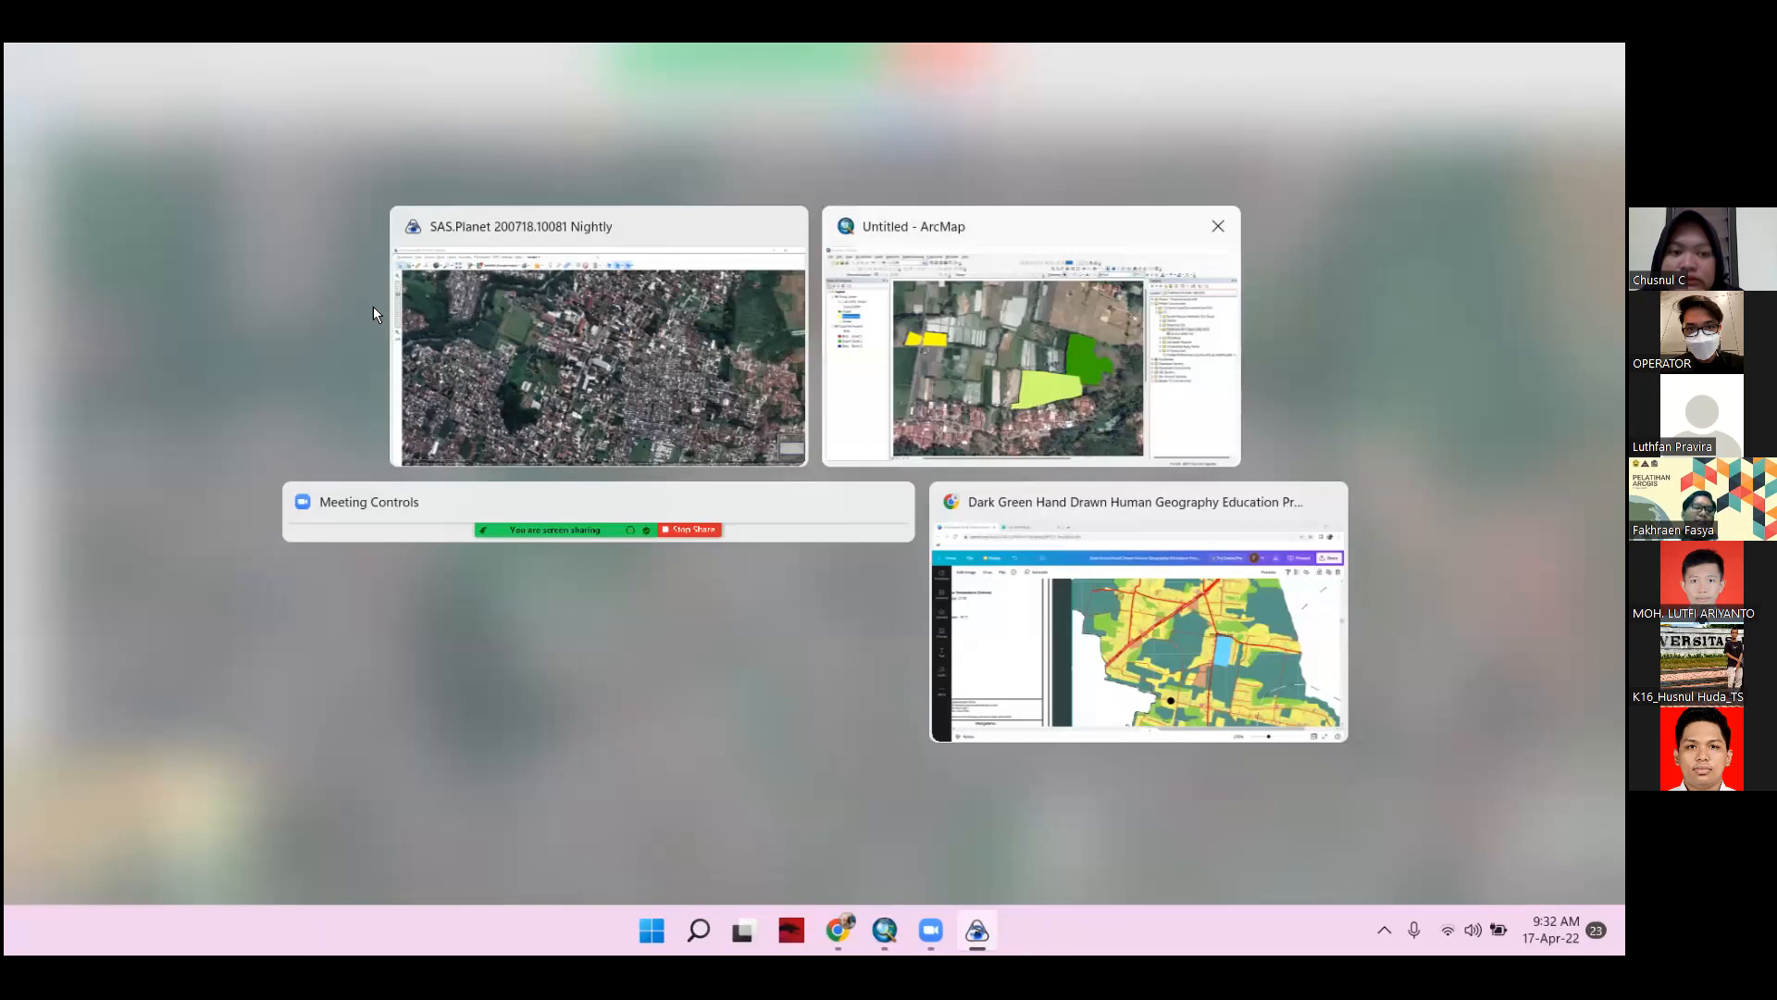
key("Return")
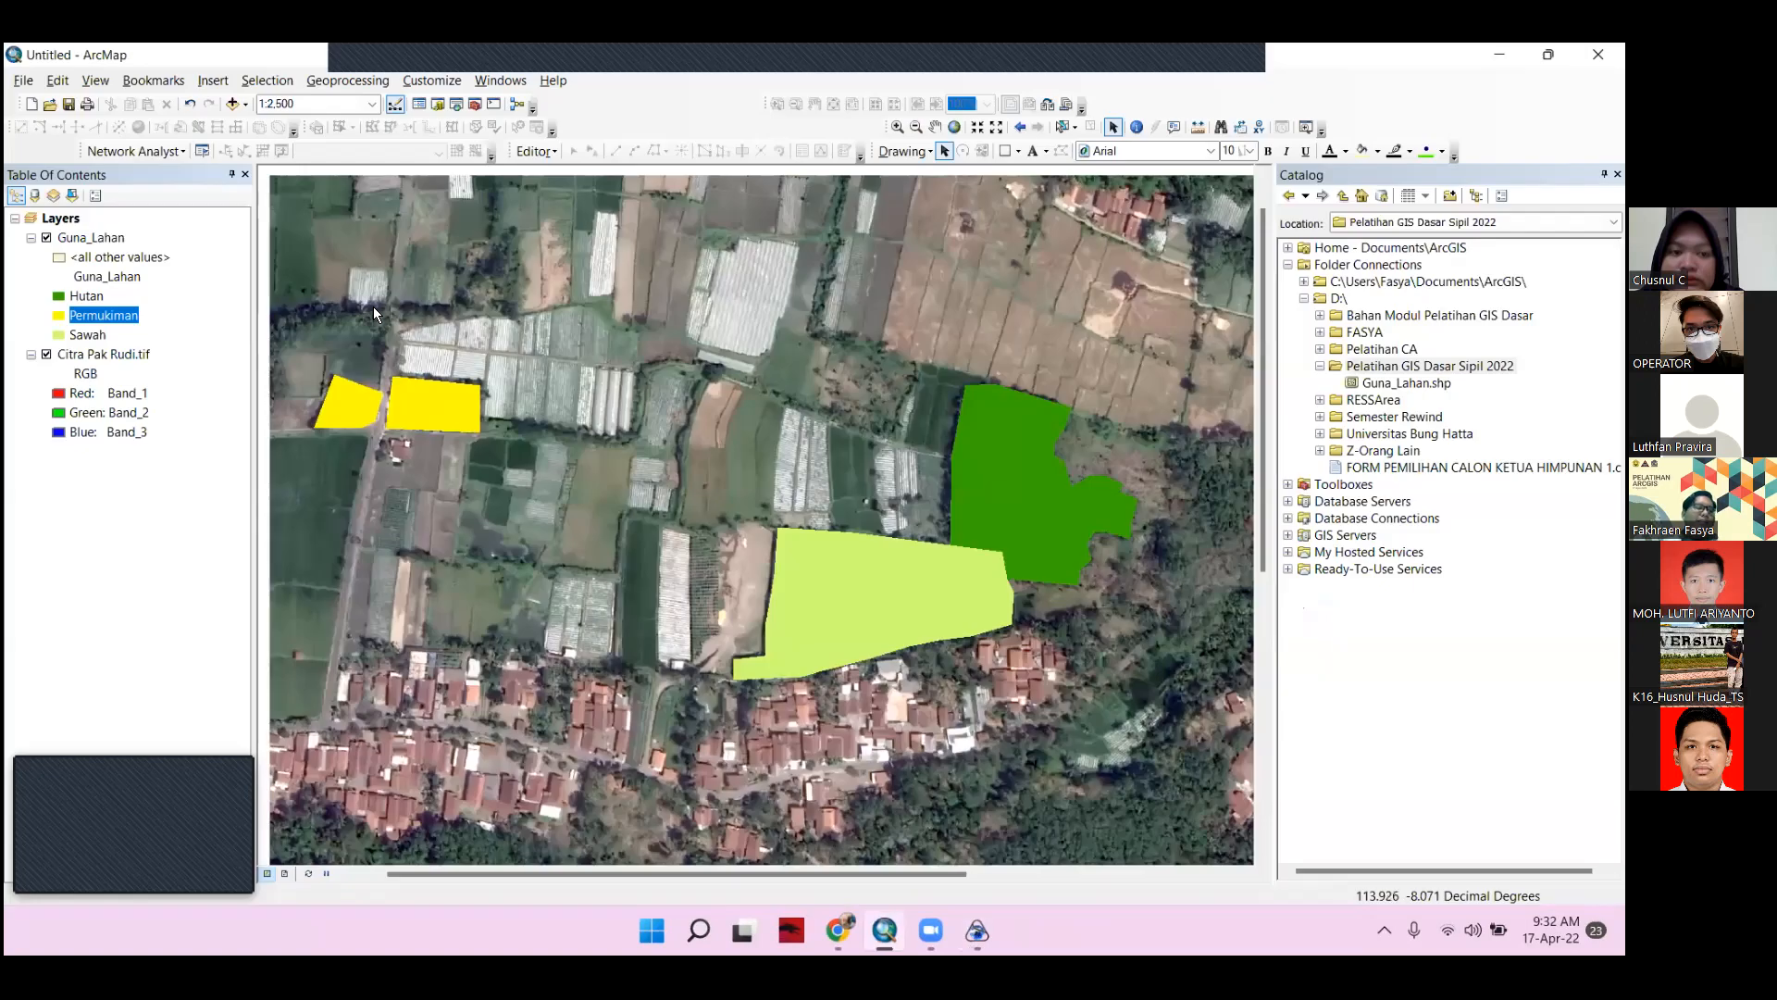
left_click(46, 354)
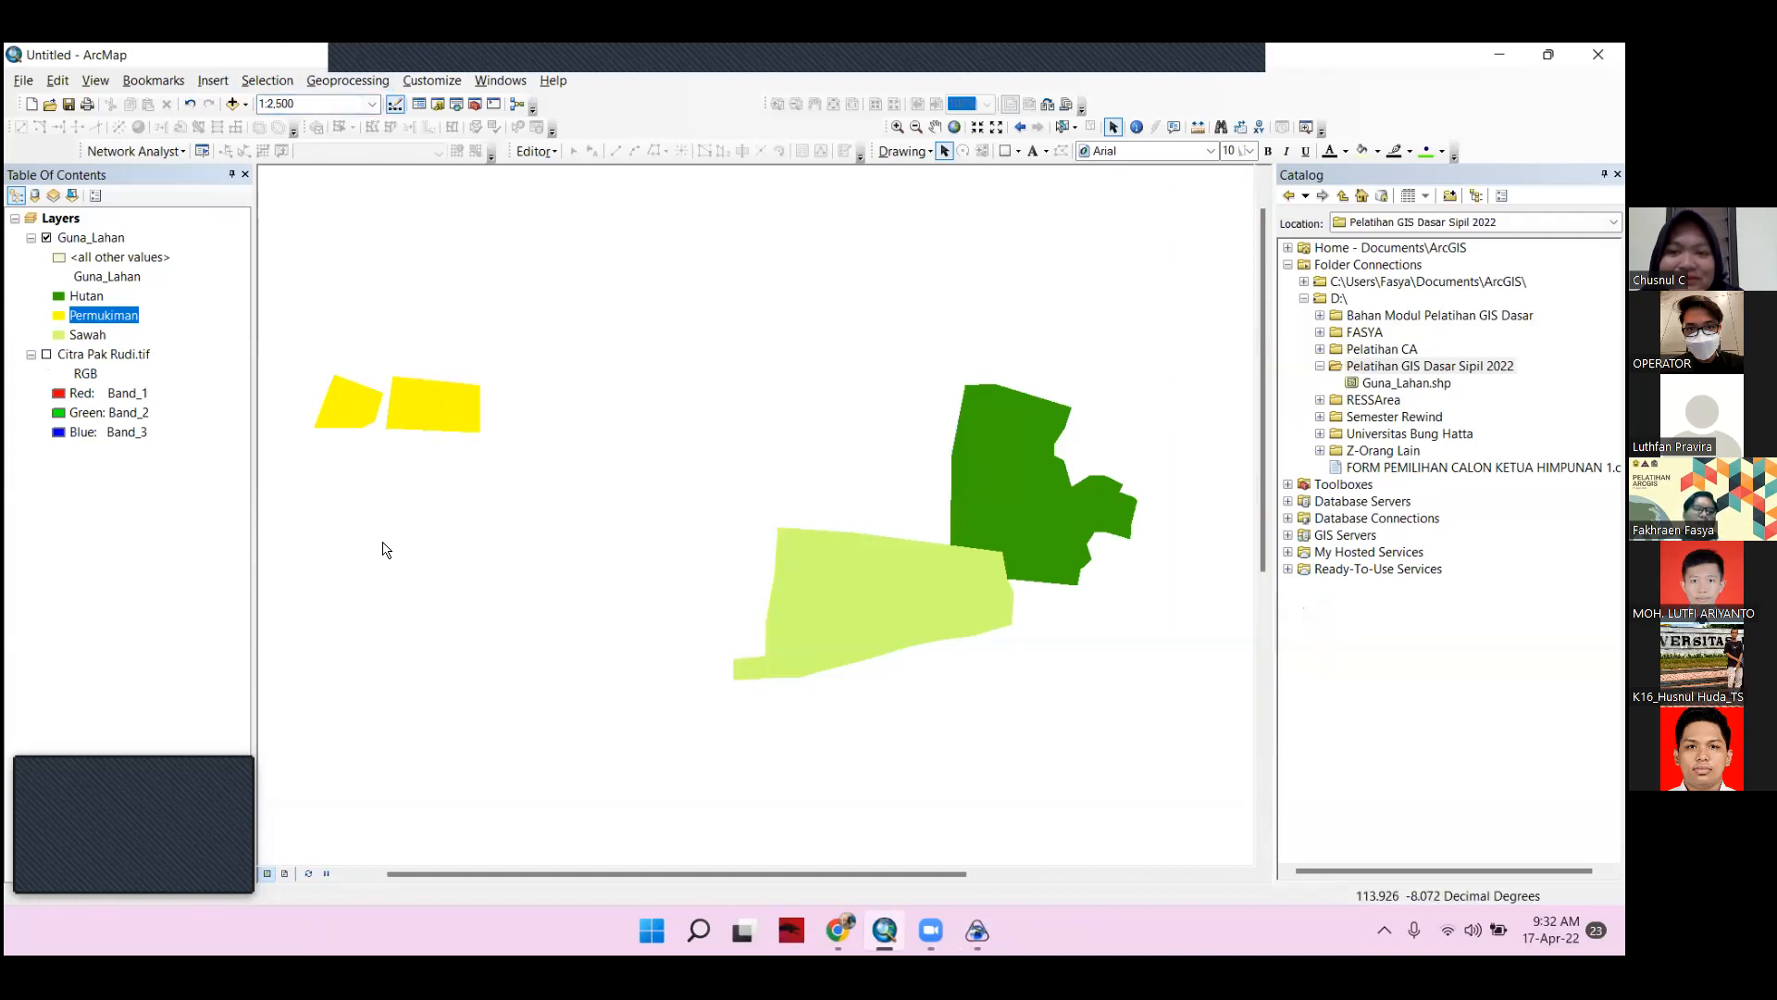
Open the Add Basemap gallery in ArcMap, and close SAS.Planet
left_click(246, 105)
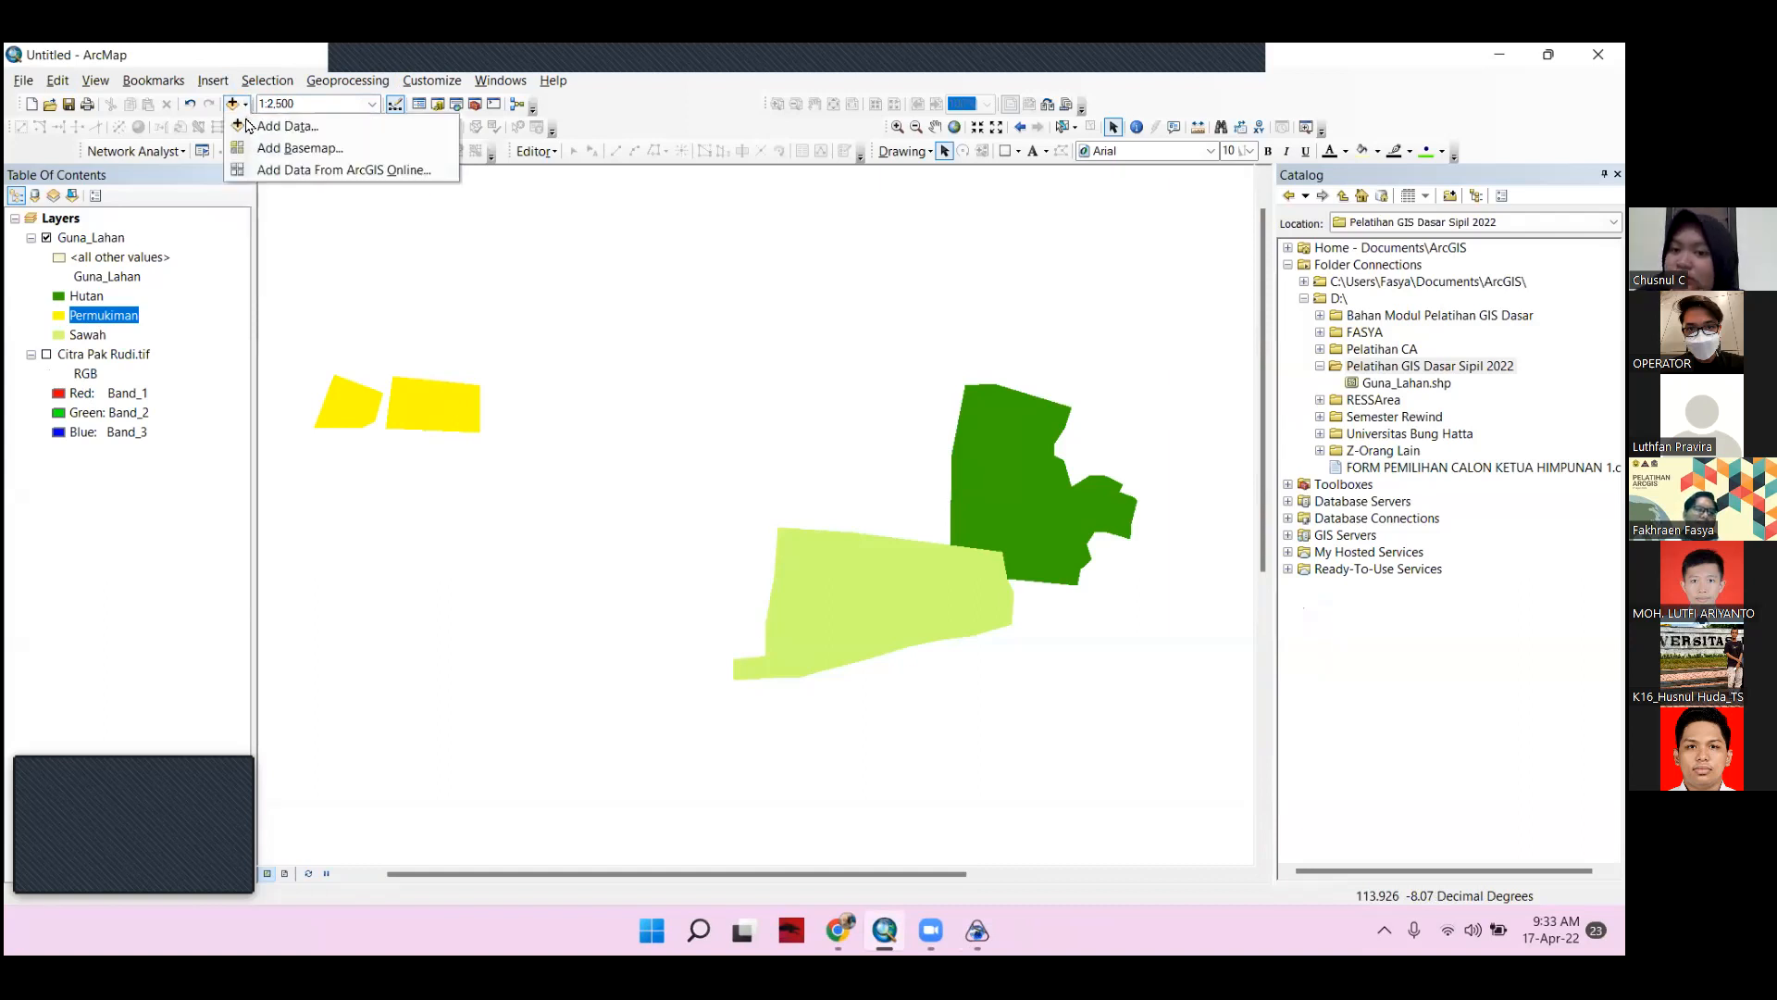
left_click(270, 148)
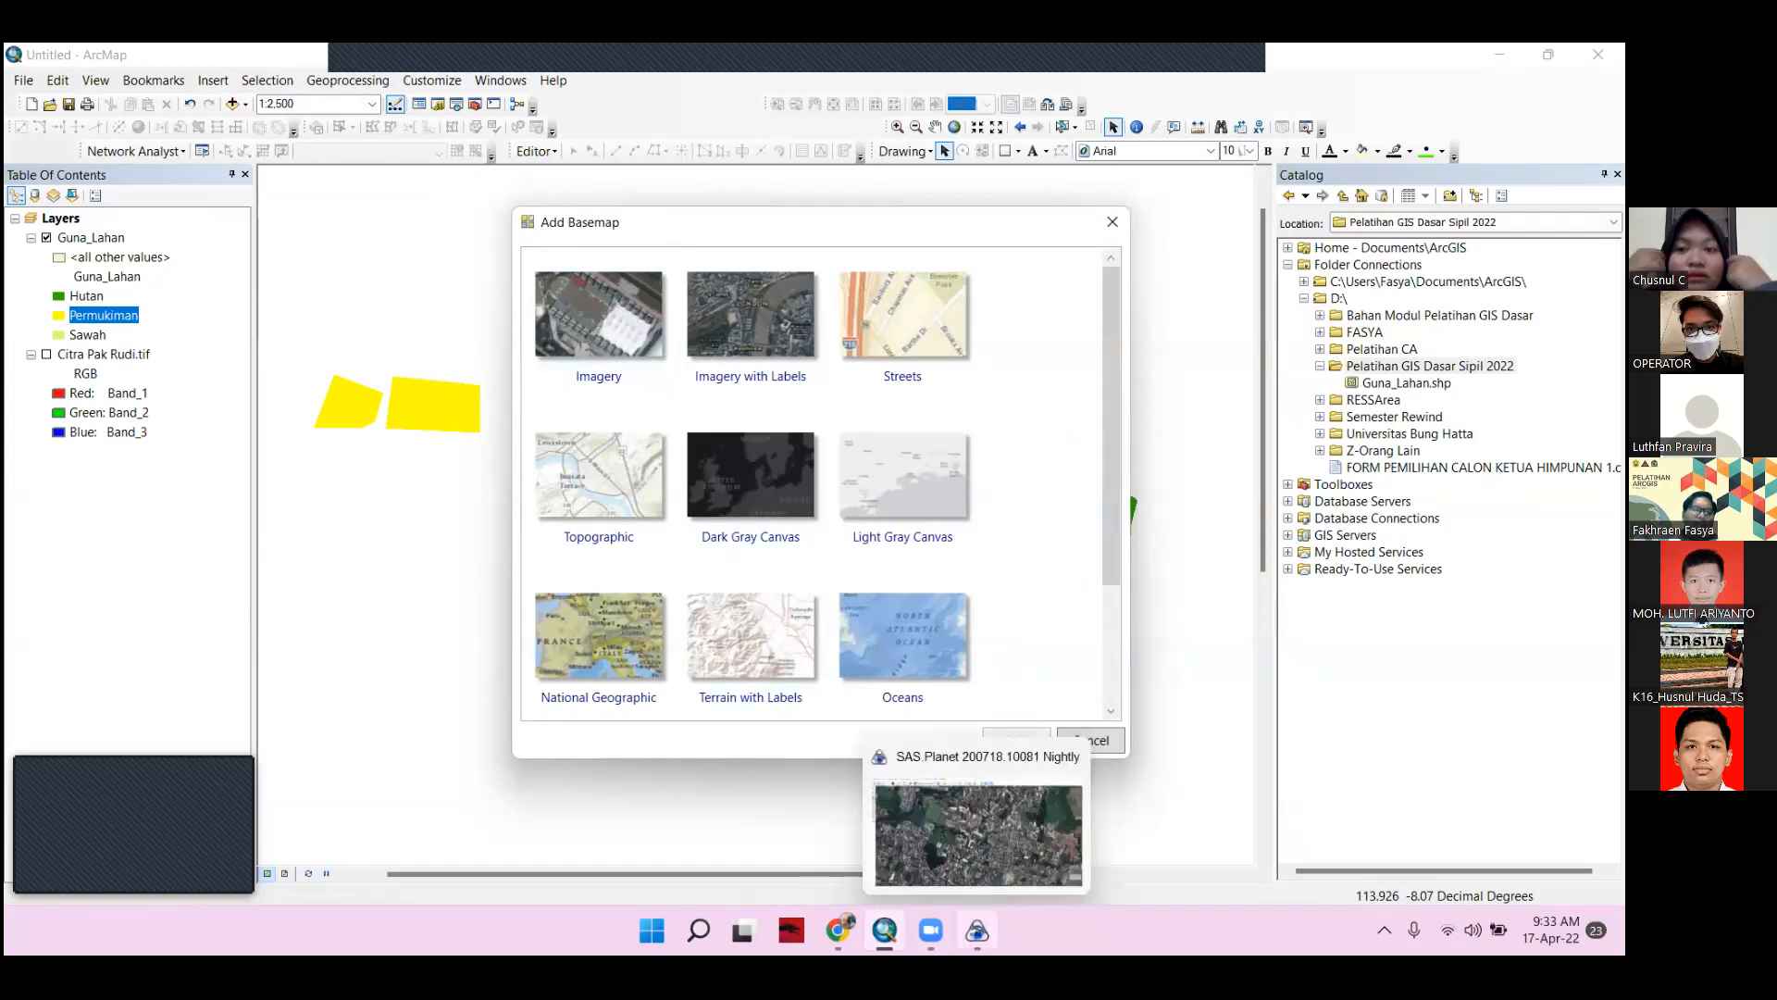
key("alt+Tab")
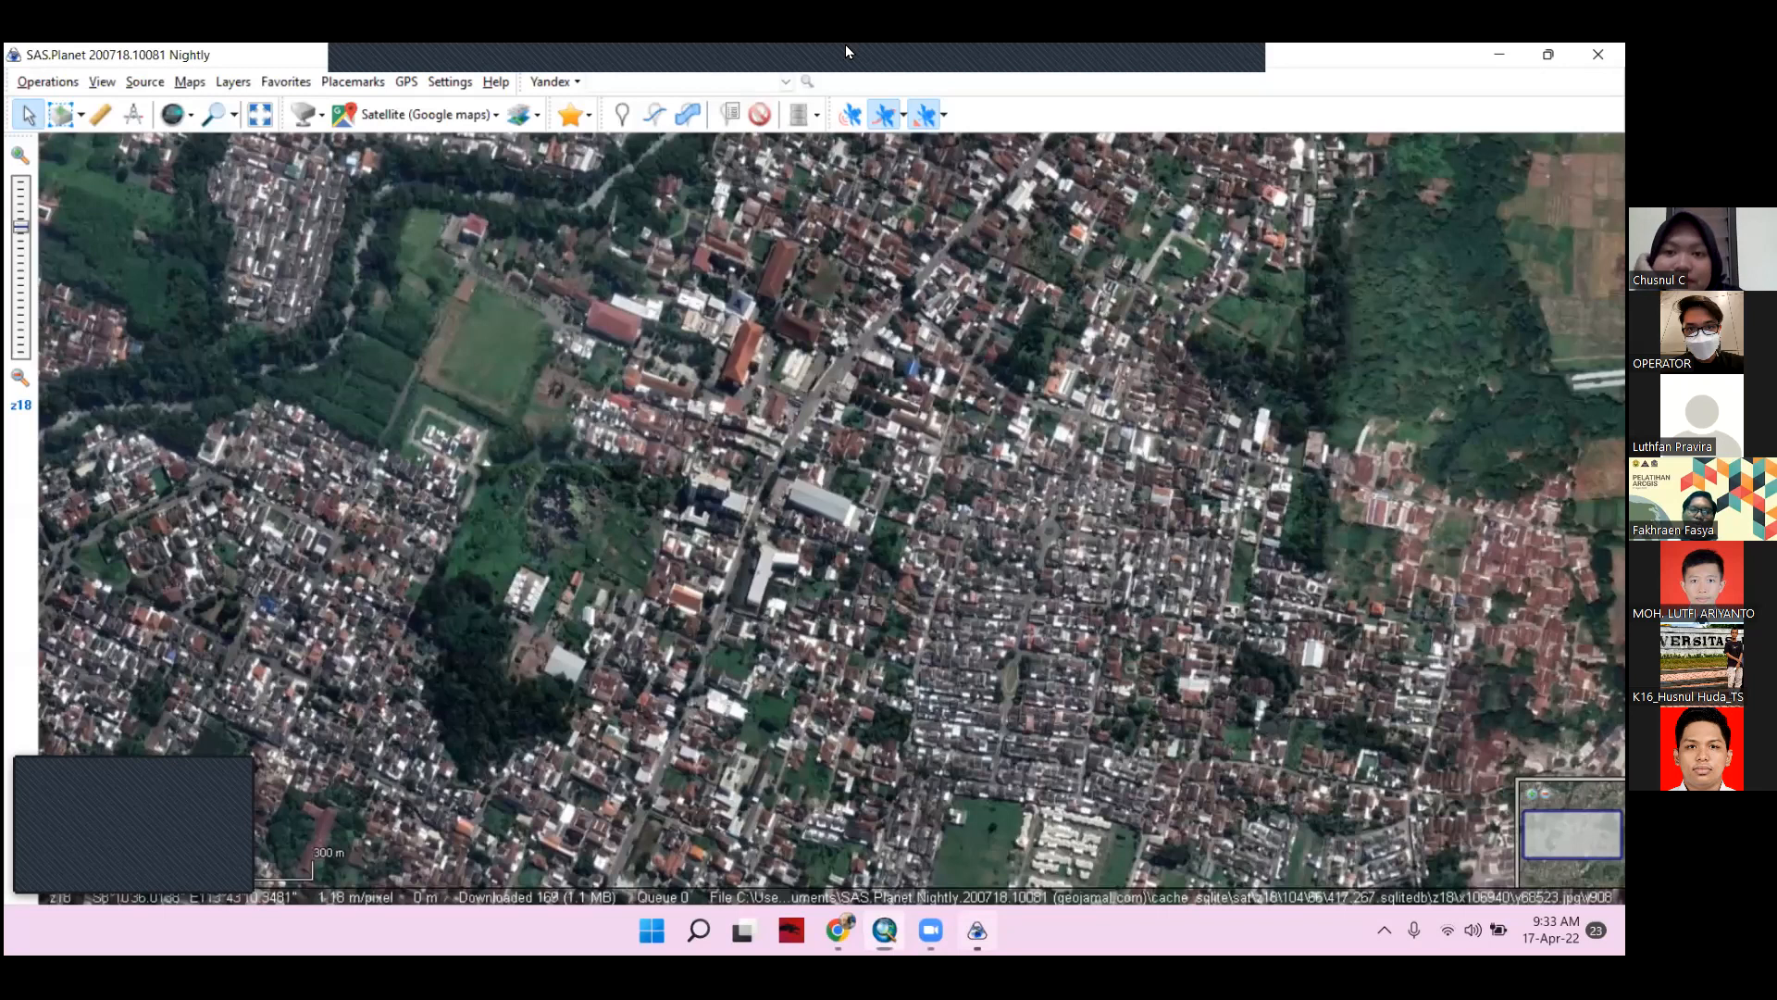
left_click(1598, 53)
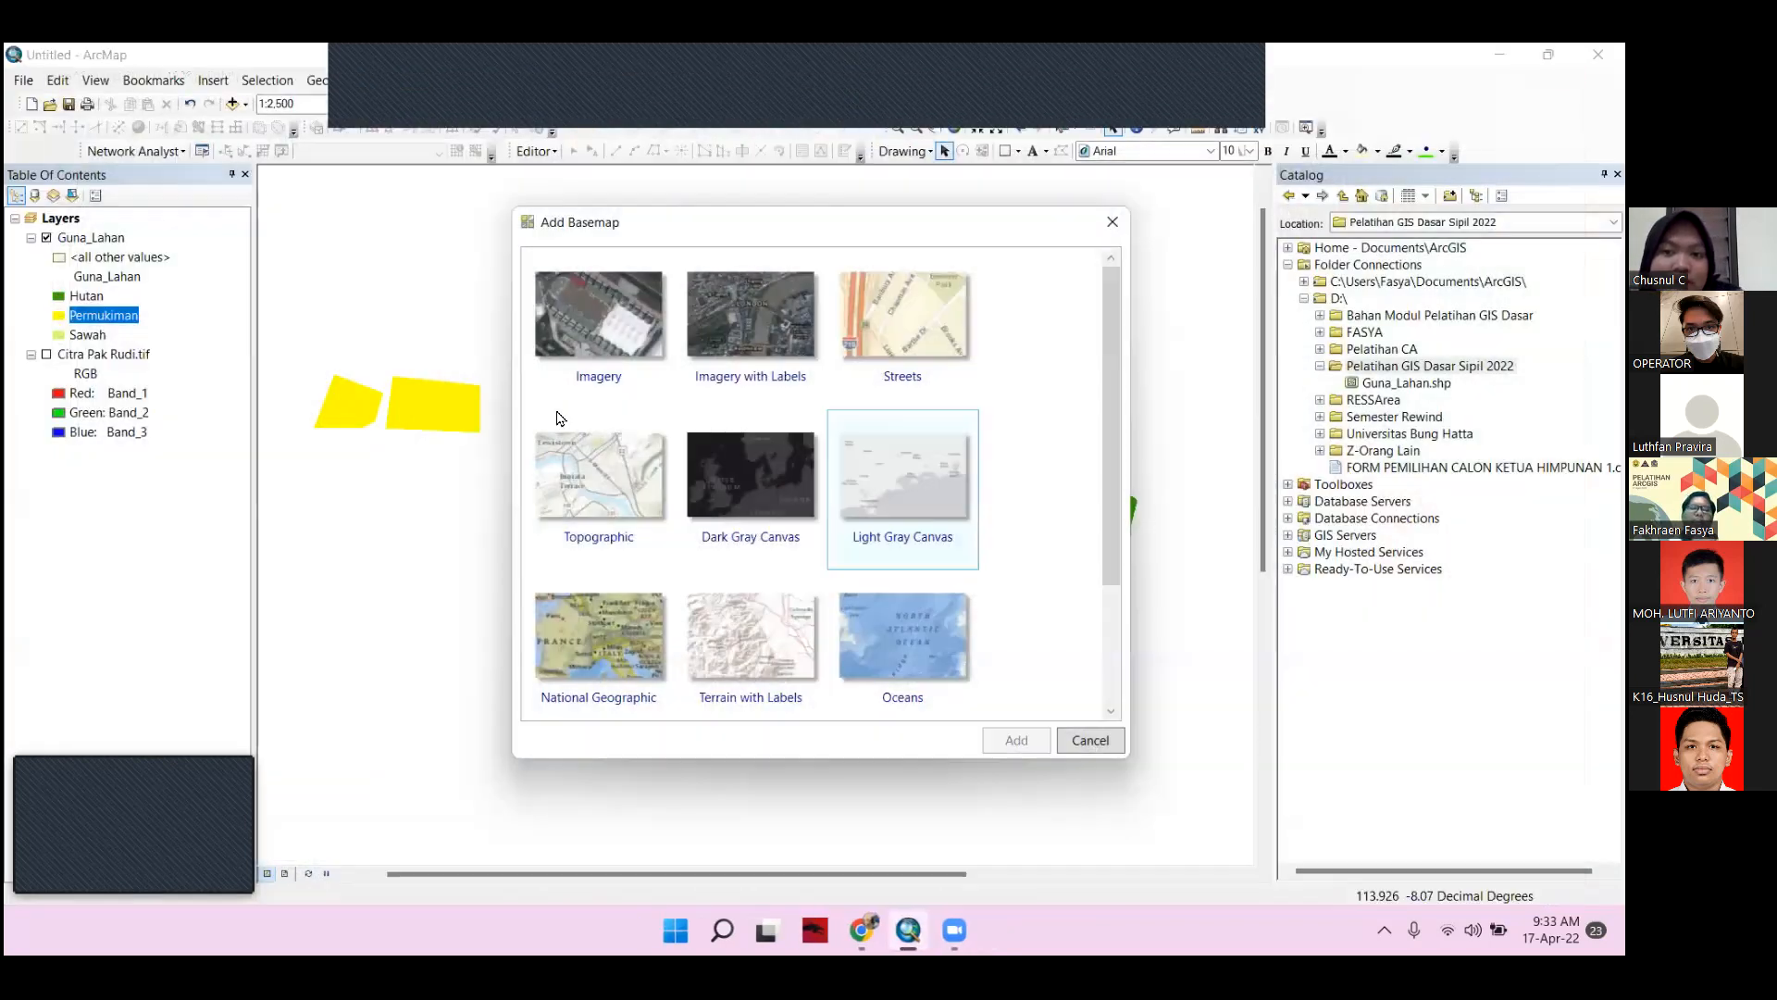